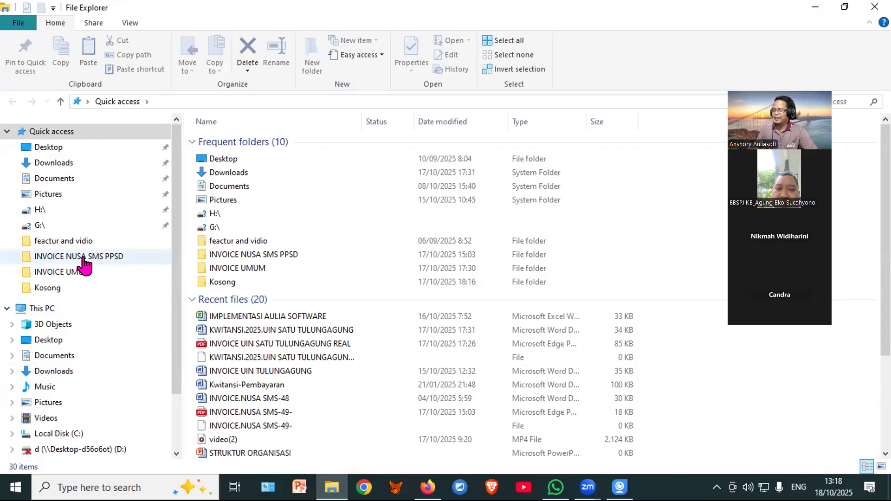
Step: Browse drive D into APLIKASI.KSP.USP.PERMENKOP.2.2024\APLI and select CLIENT.aSIMKOP
click(113, 448)
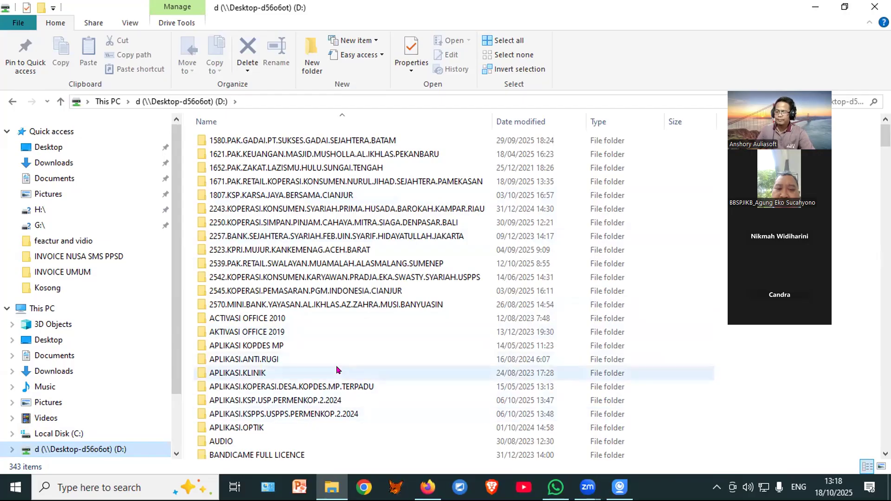
scroll(337, 370, down, 2)
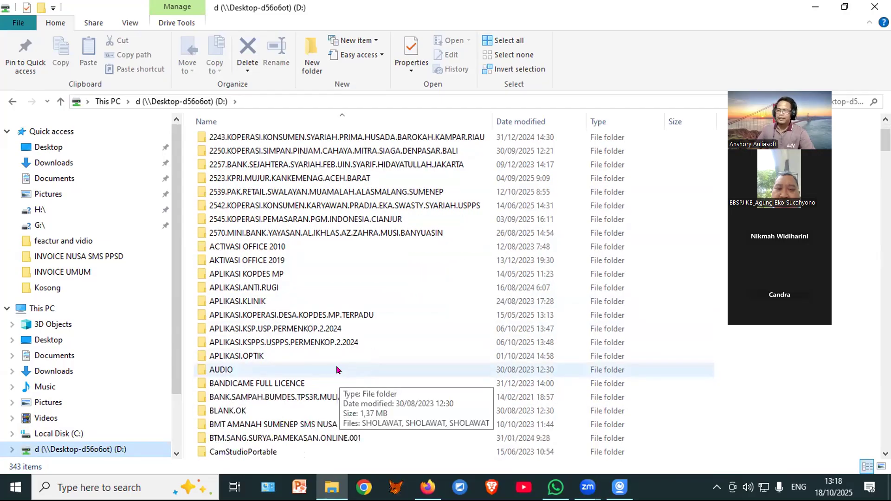
double_click(286, 329)
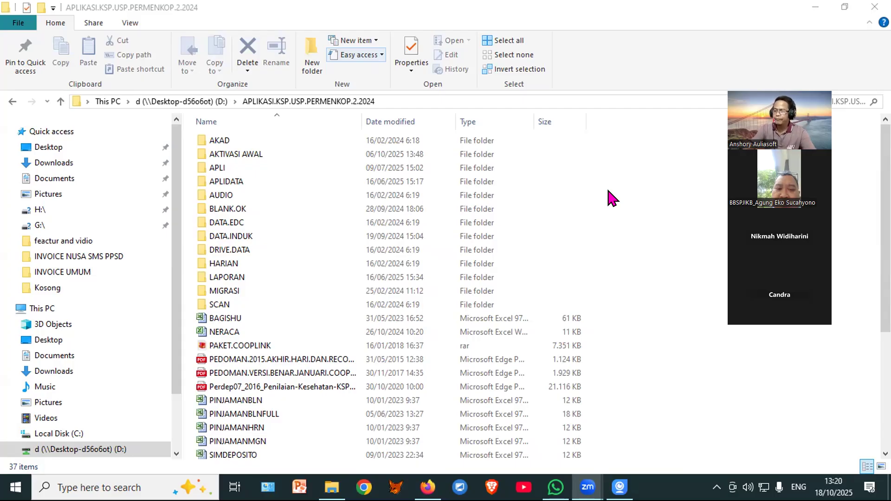
double_click(227, 168)
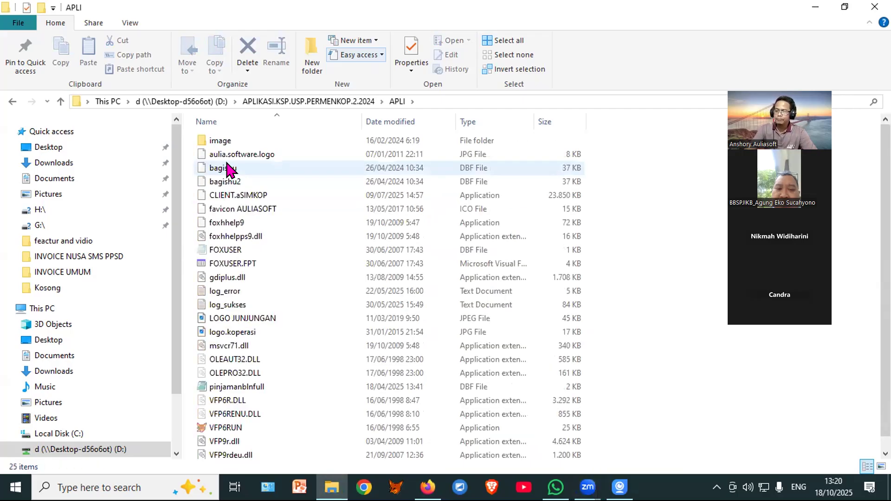
click(242, 200)
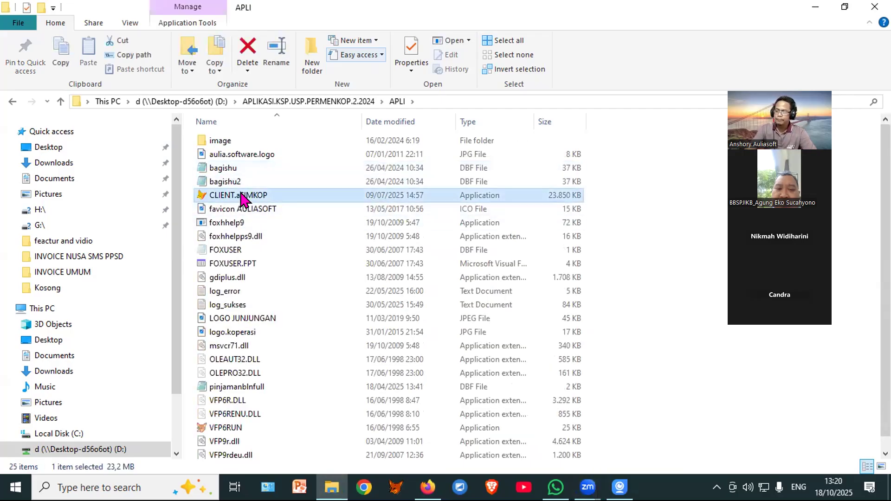
Step: Launch CLIENT.aSIMKOP and log in with the position code and password
double_click(241, 193)
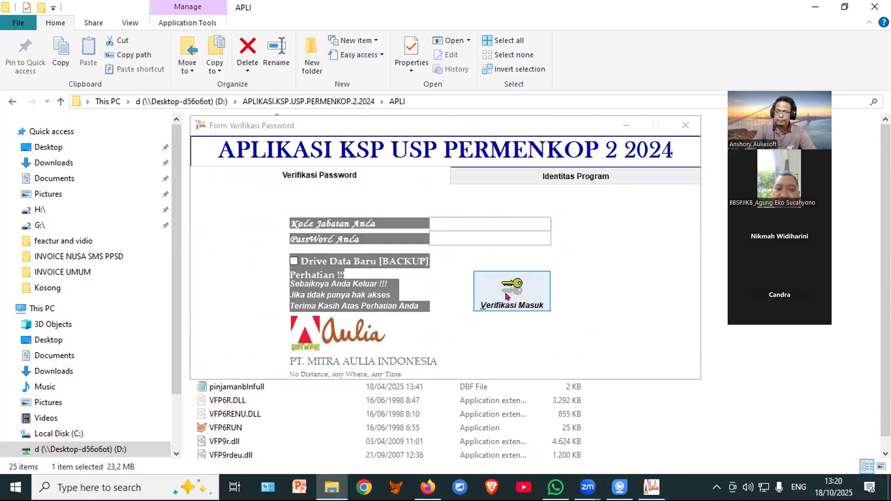
click(487, 217)
text(*****)
key(Tab)
text(*****)
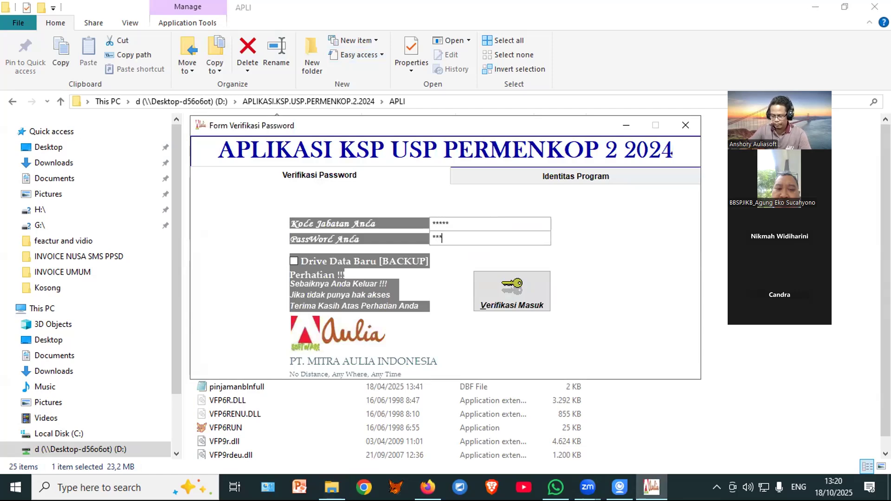
key(Return)
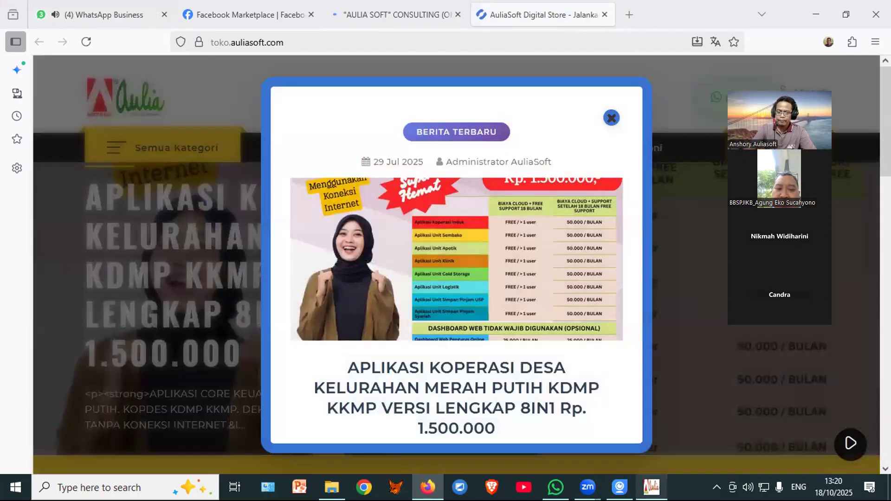
Step: Bring the PAK-KOSPIN ONLINE window back in front of the store page
click(652, 487)
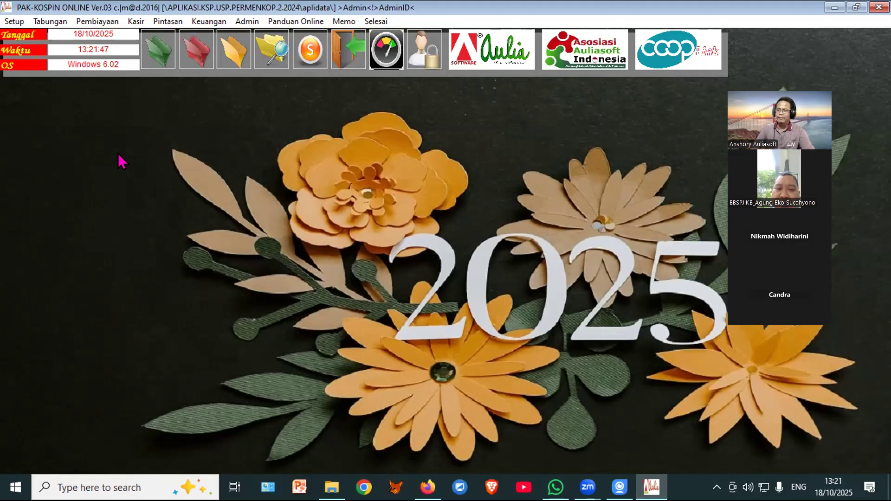
Step: Start a new installment payment and try the account lookup, which finds no member
click(196, 51)
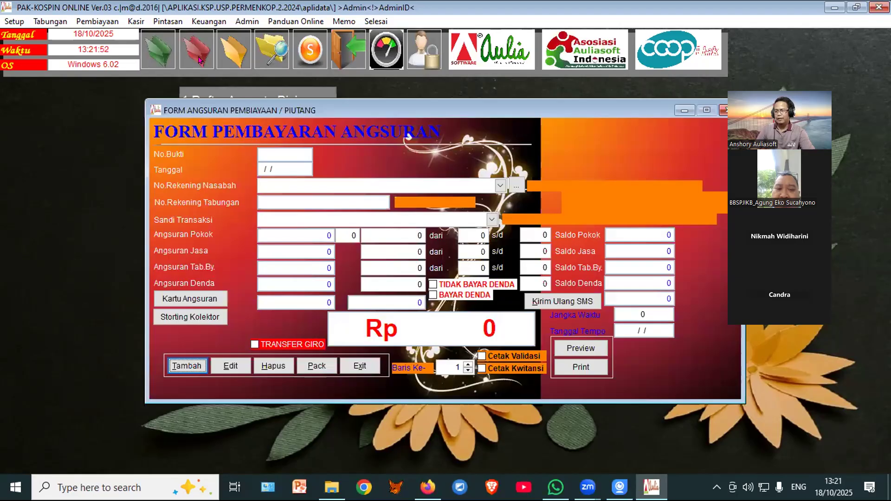
click(182, 366)
click(517, 185)
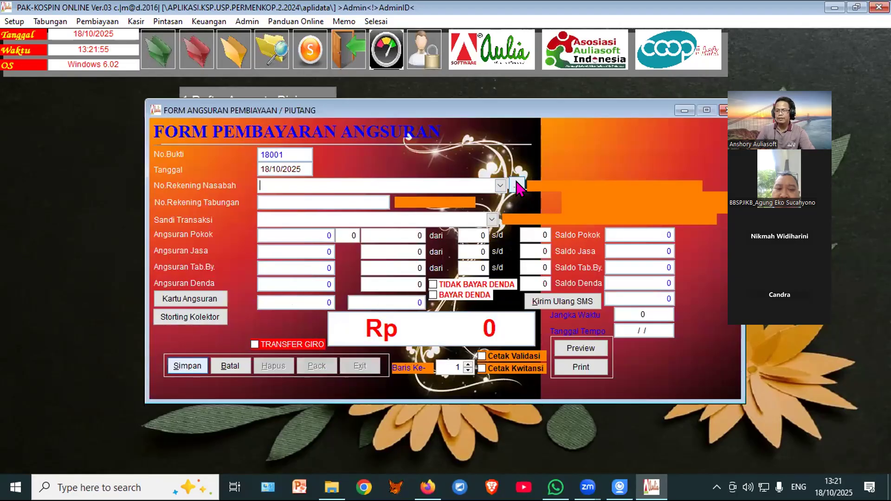
click(502, 281)
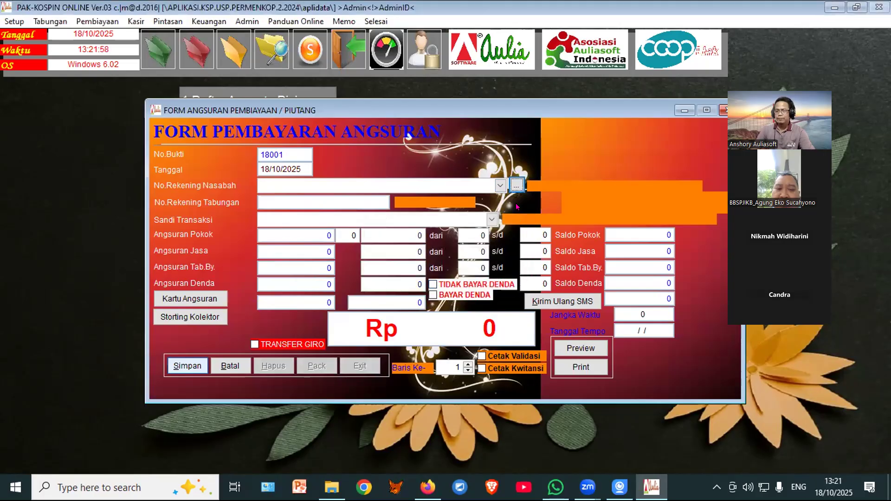
click(517, 185)
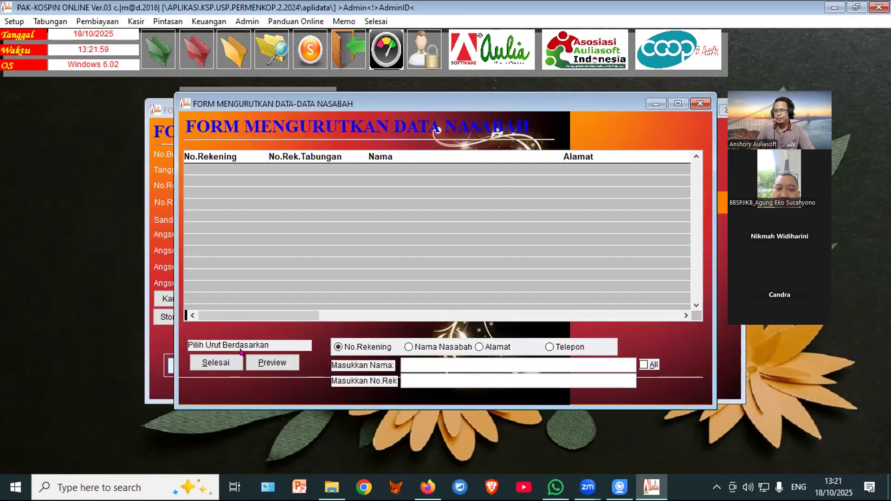
click(215, 364)
Step: Dismiss the missing-member warnings, cancel the entry and close the installment payment form
click(478, 281)
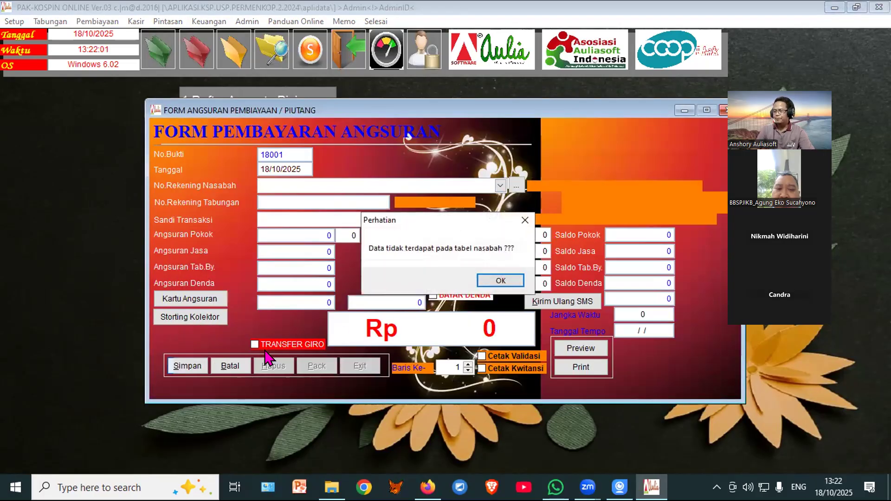
click(516, 282)
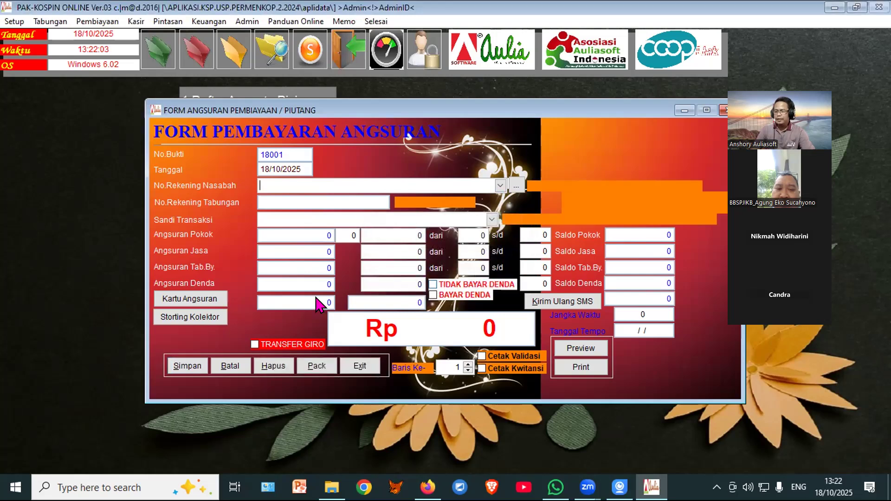
click(231, 365)
click(499, 282)
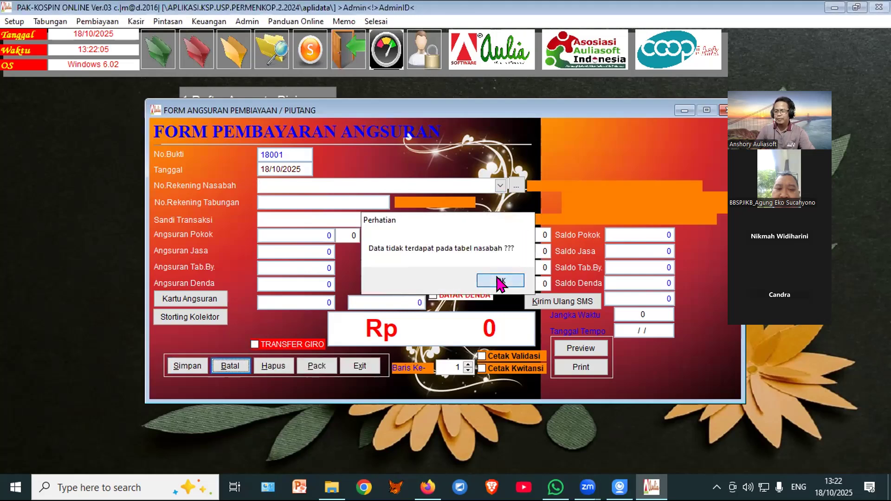
click(358, 366)
Step: Add a new loan member, entering the member's name, birthplace and birth date
mouse_move(218, 55)
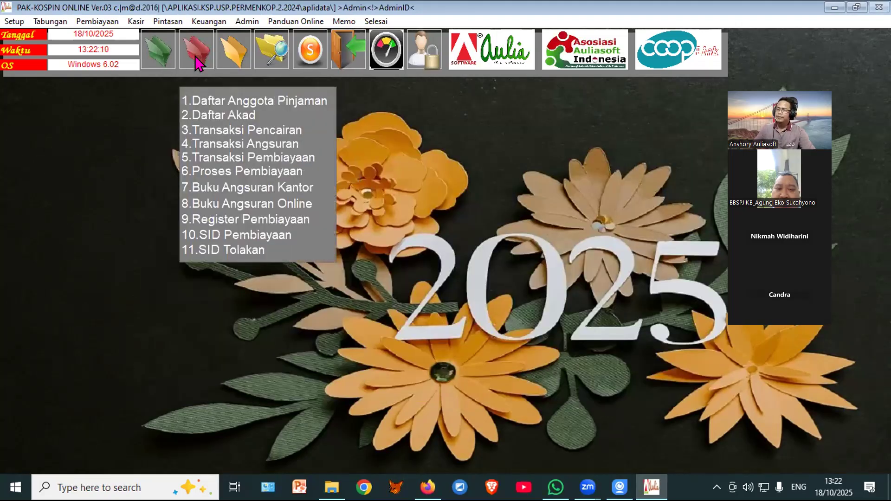
click(207, 93)
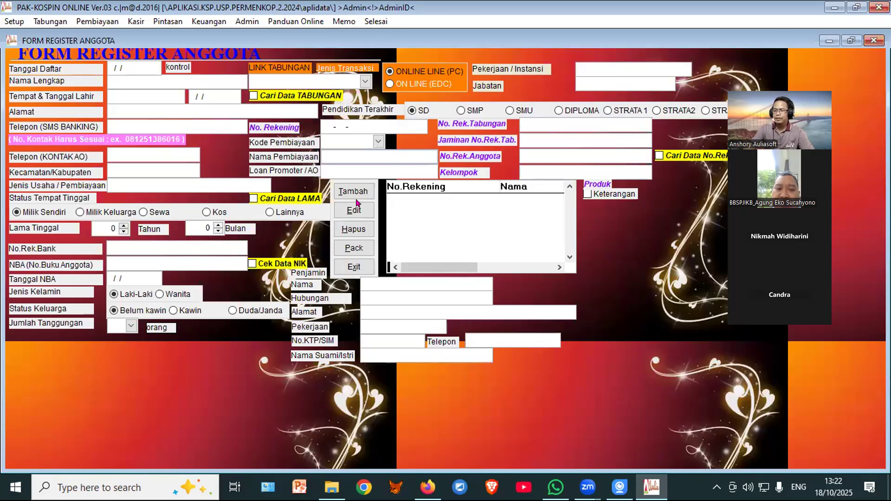
click(358, 195)
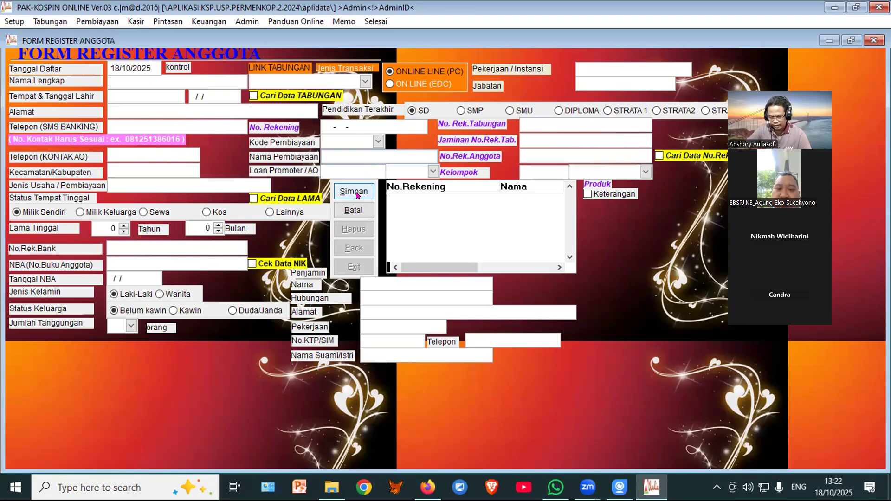
text(SURADI)
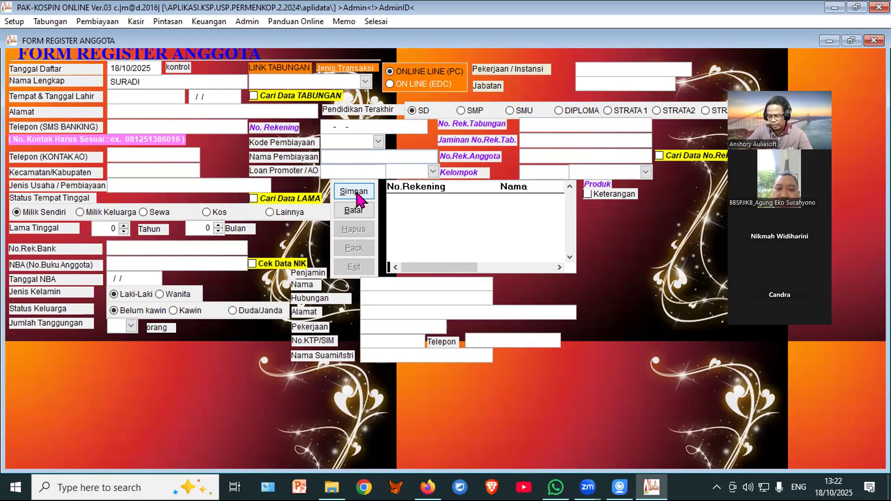
key(Return)
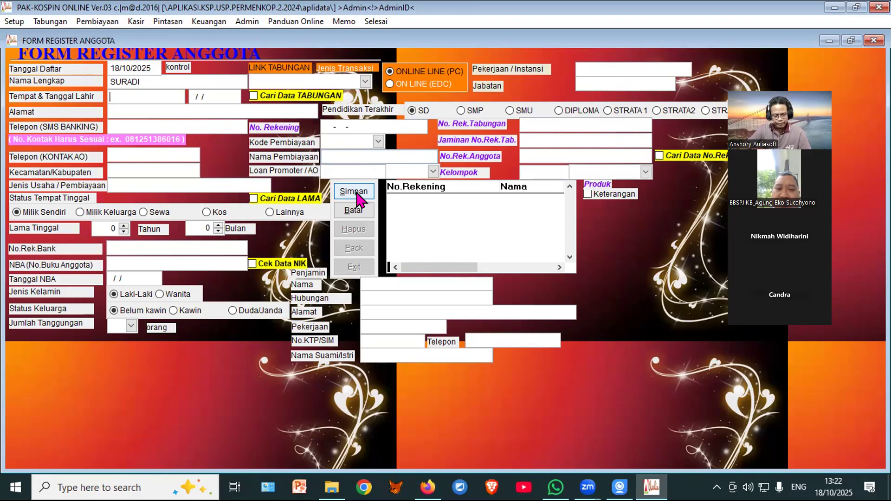
text(BANTUL)
key(Return)
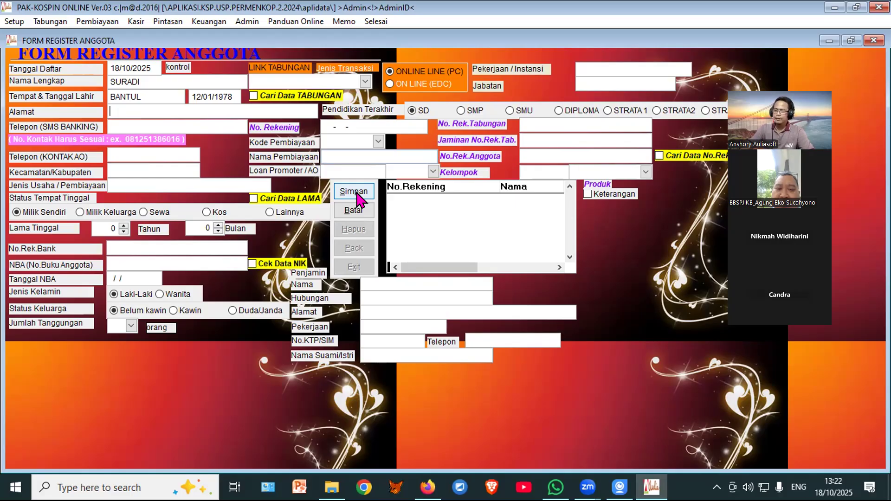
Step: Enter bank account 001 and choose the loan type to generate the account number
click(138, 248)
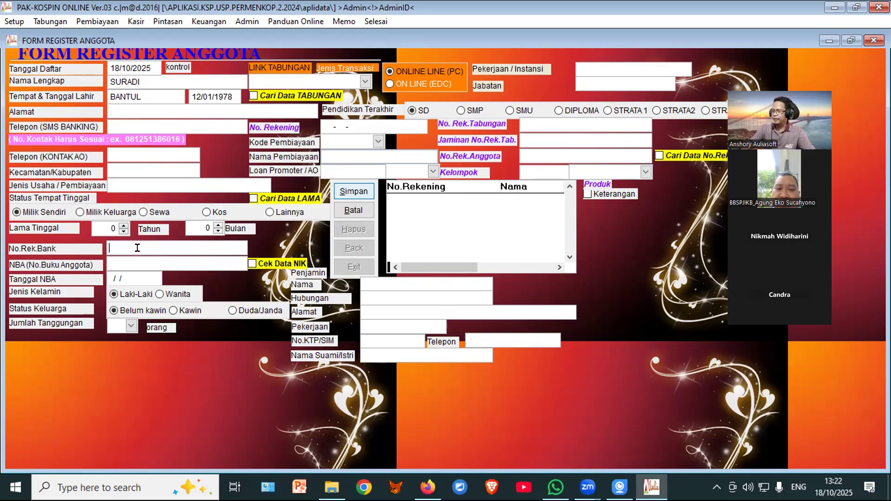
text(001)
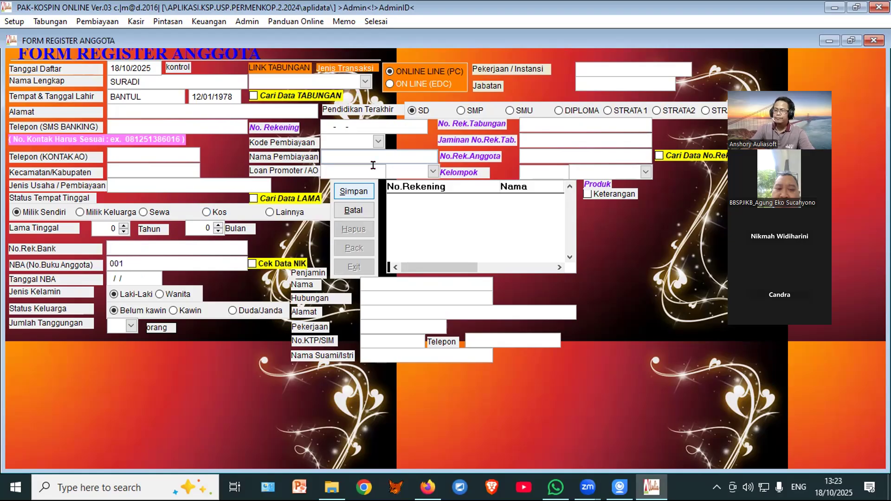
click(384, 119)
click(402, 144)
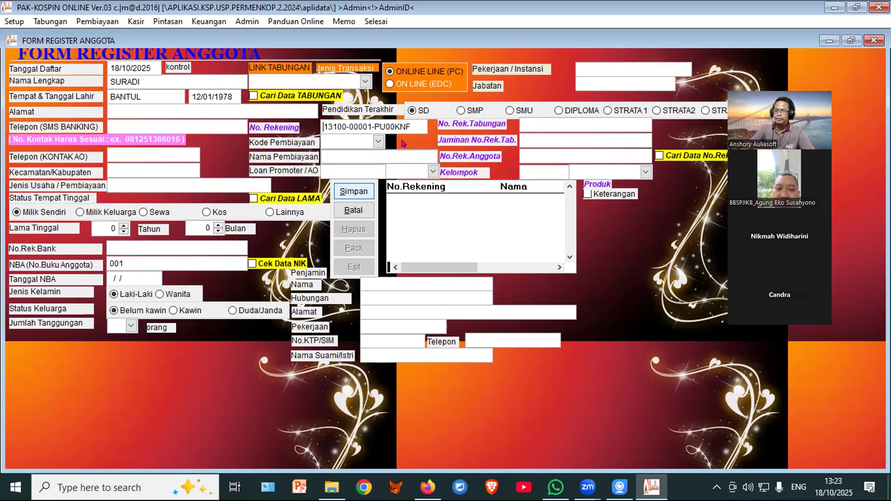
Step: Assign financing code 00003 Konsumtif and group PINJAMAN UMUM, save, and close the register
click(379, 143)
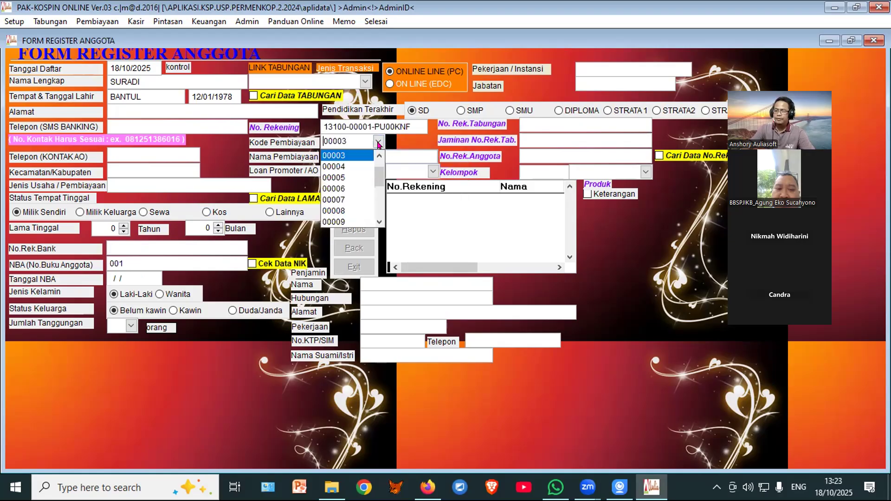
click(348, 161)
click(644, 172)
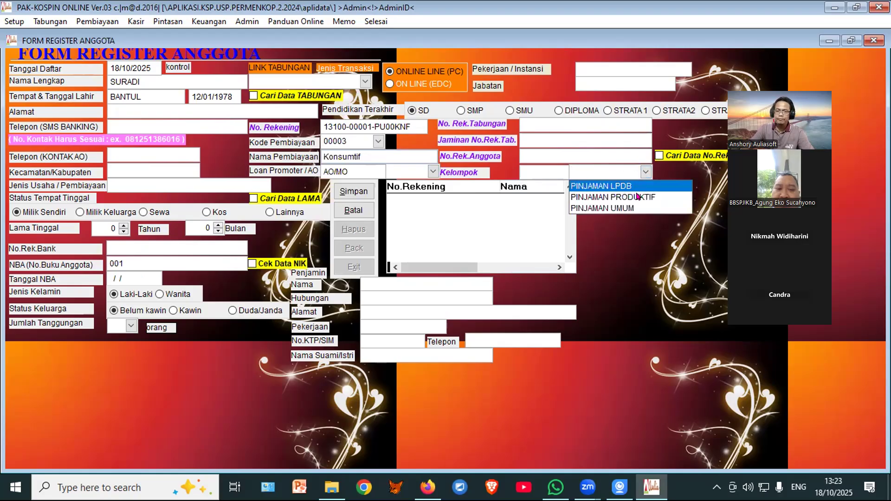
click(604, 208)
click(356, 194)
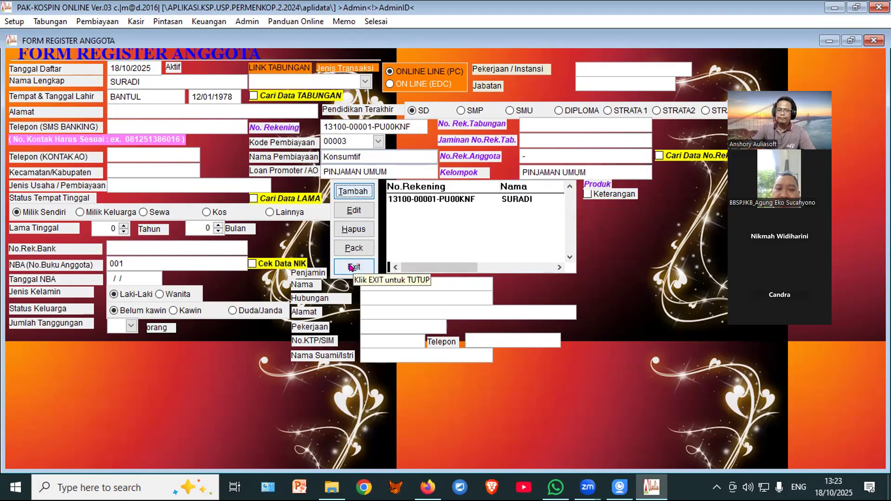
click(353, 267)
mouse_move(189, 40)
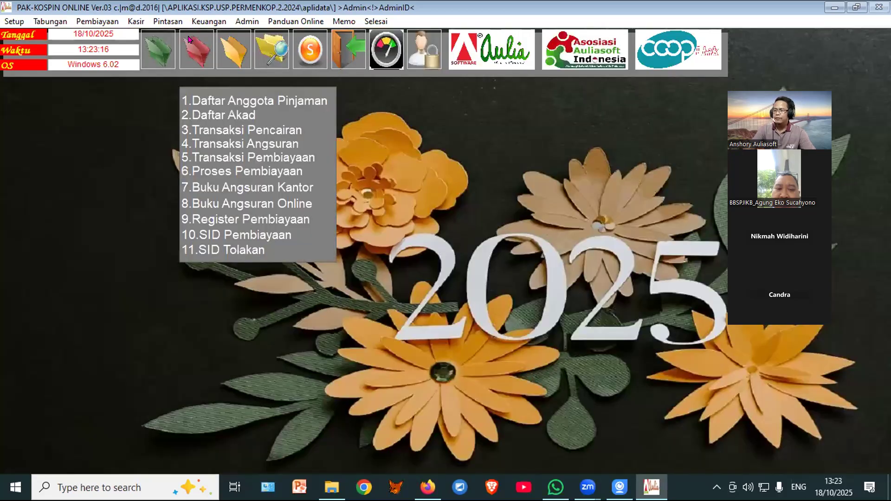
Step: Load the member's loan account into the financing contract form
click(201, 113)
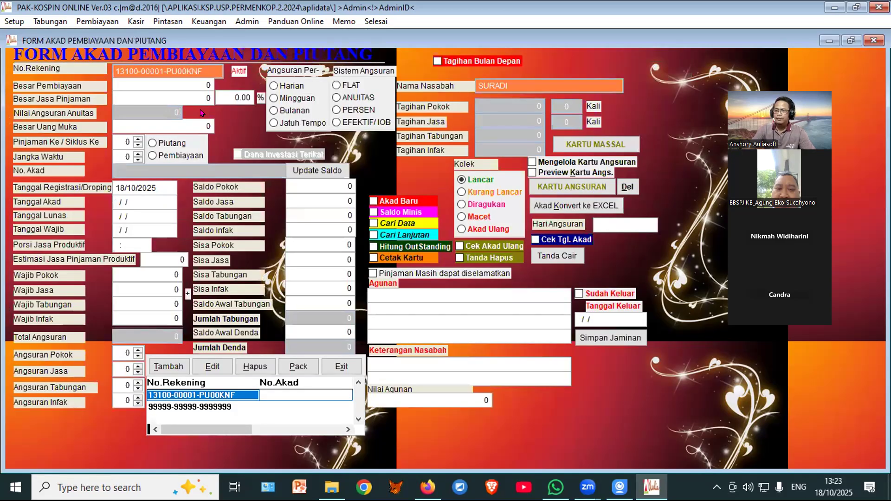
click(402, 224)
click(216, 363)
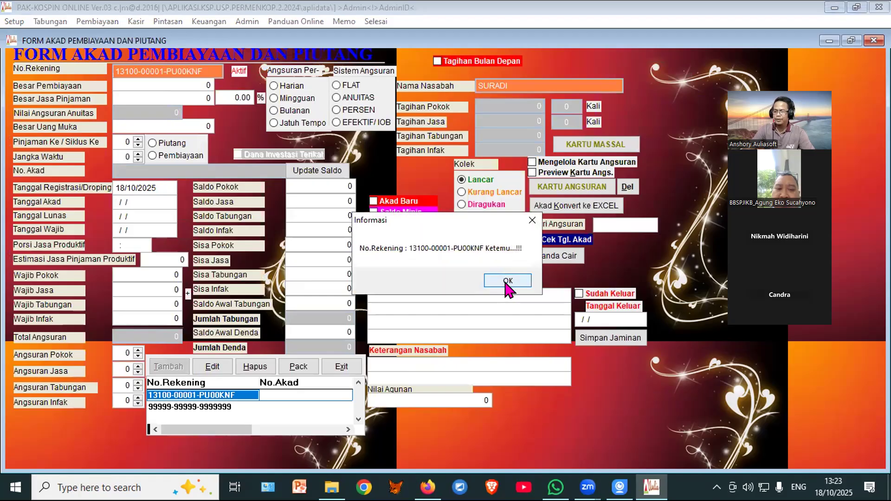
click(508, 281)
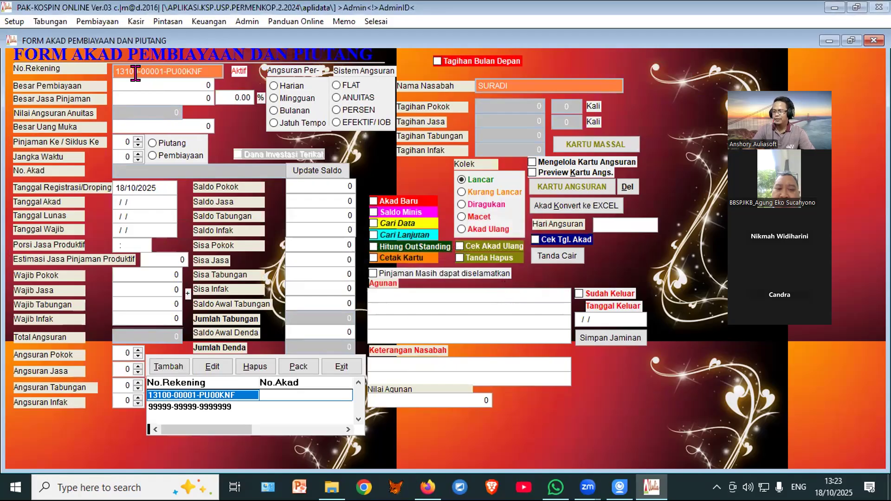
Step: Enter a 2,500,000 loan at 12% over a 12-month term with monthly installments
click(213, 366)
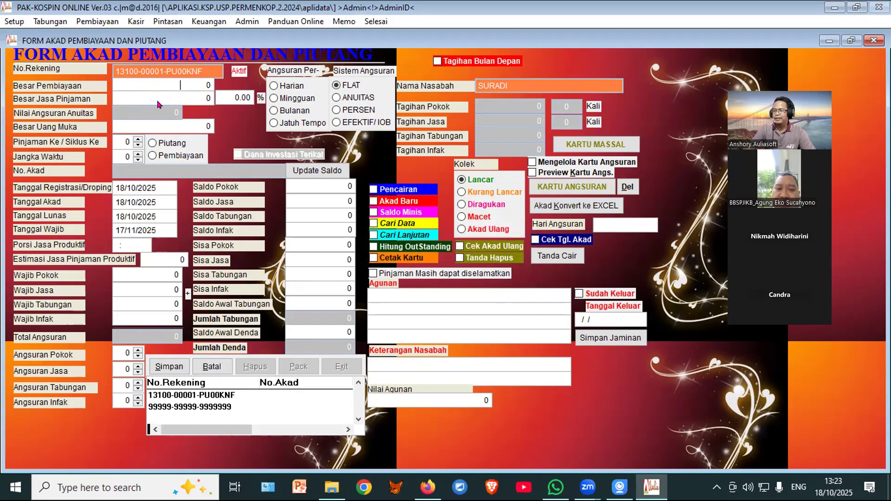
text(2,500,0)
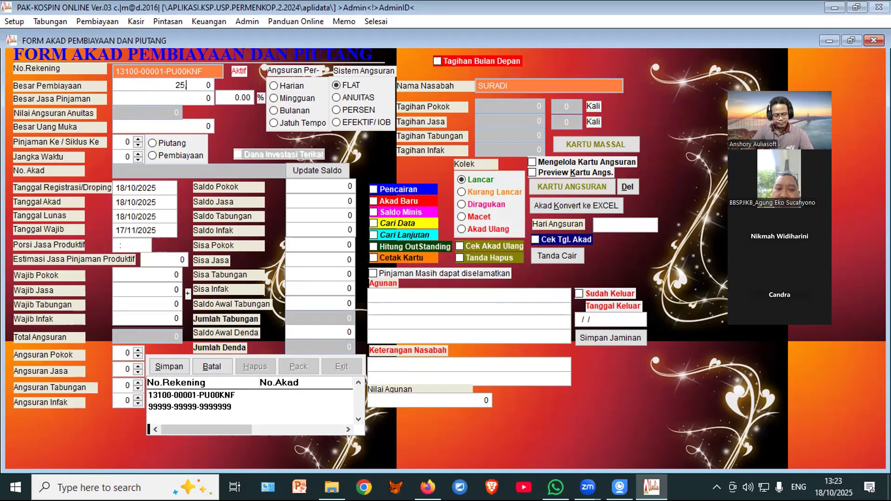
text(00)
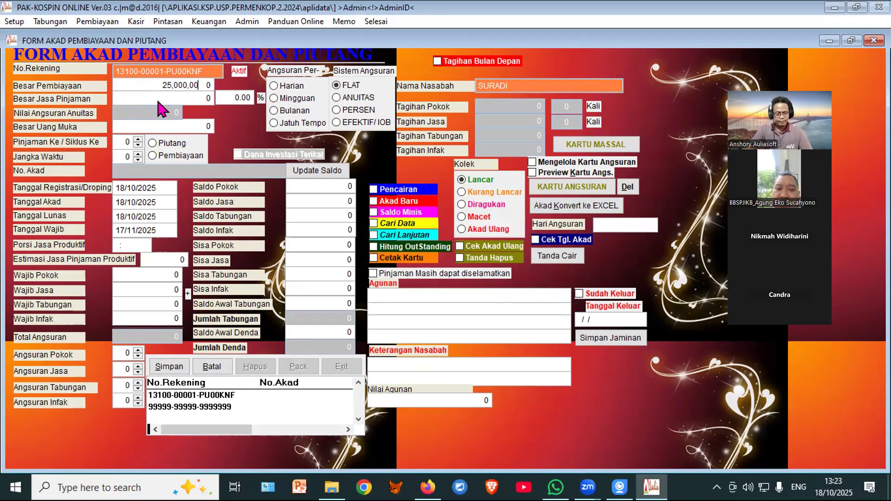
key(Return)
text(12)
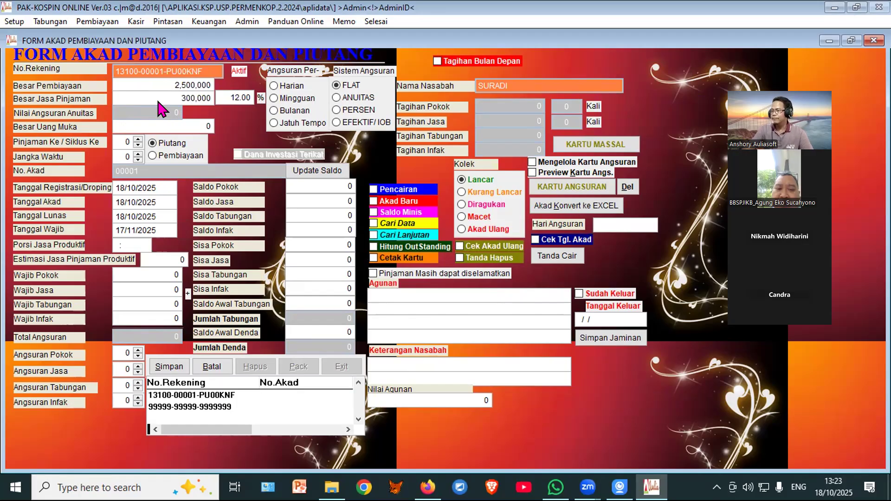
click(124, 143)
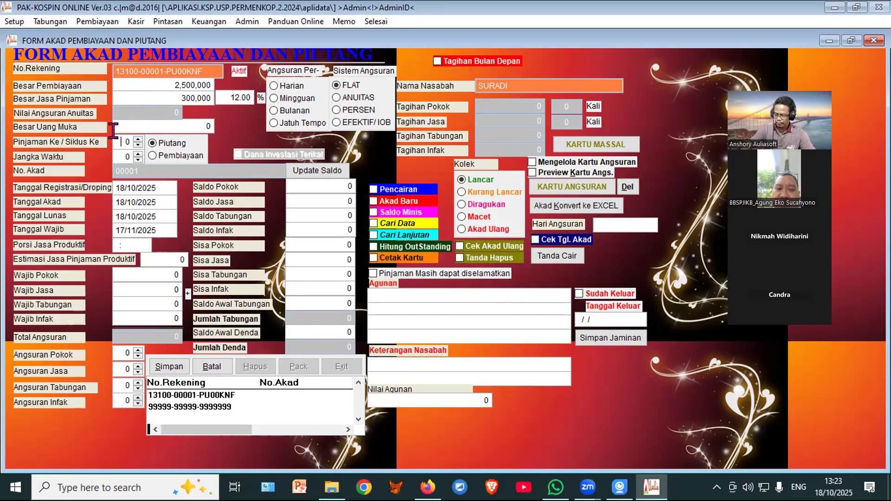
click(125, 157)
text(12)
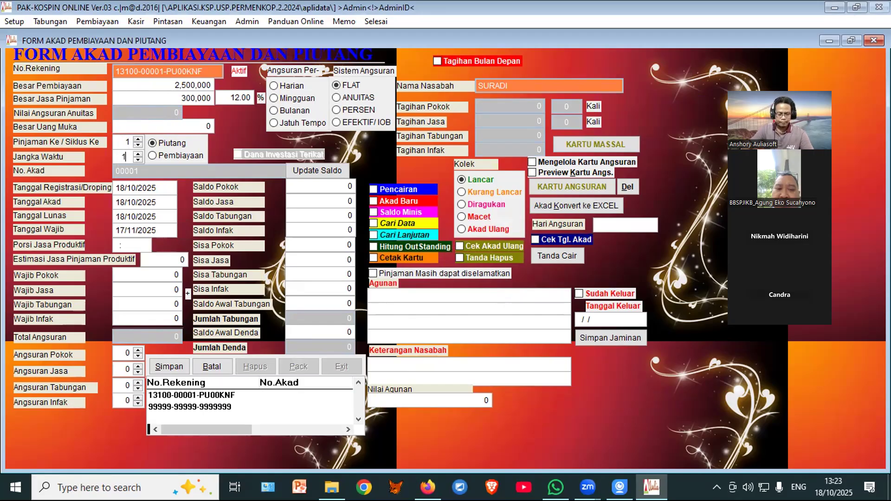
click(296, 110)
Step: Save the contract as Akad 00001 despite the no-collateral warning, then close it
click(164, 368)
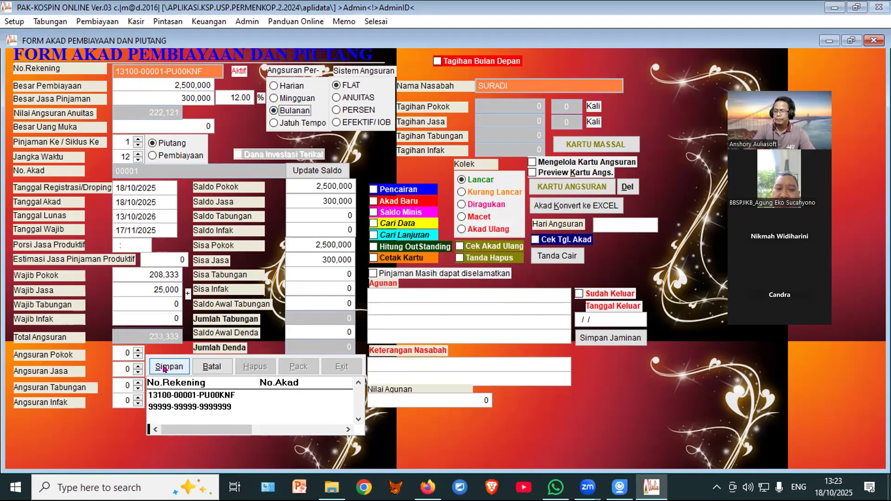
click(471, 288)
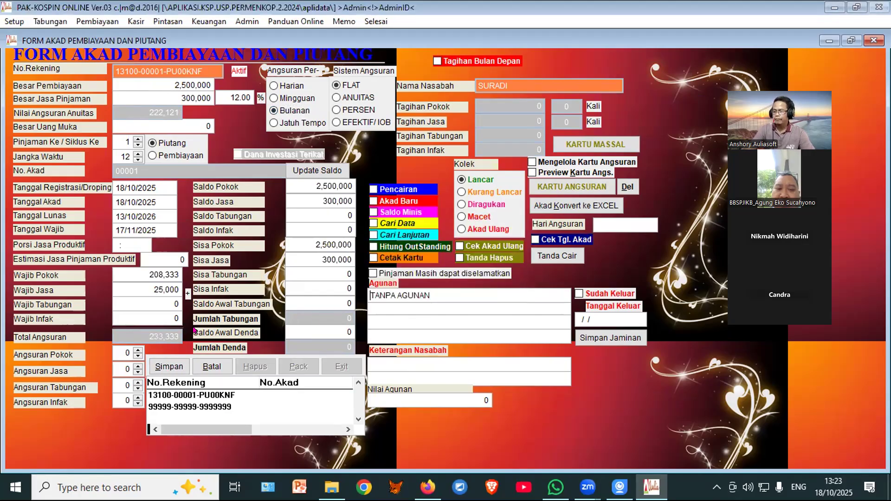
click(168, 366)
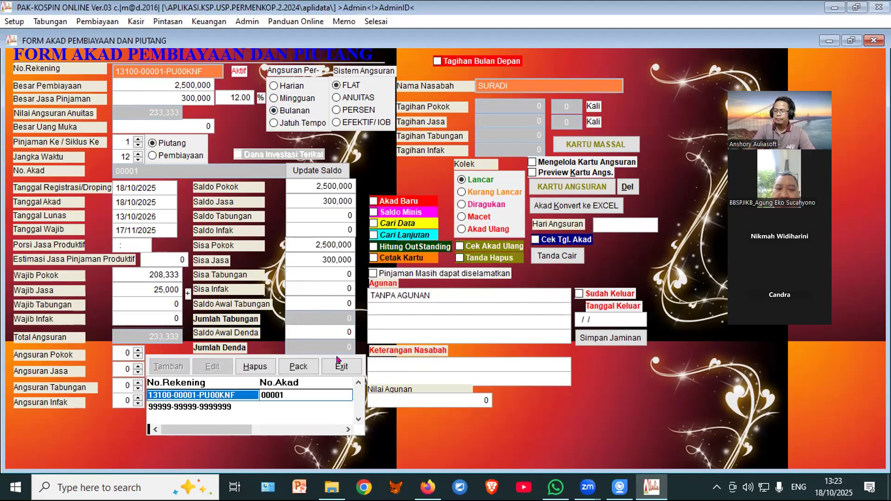
click(341, 366)
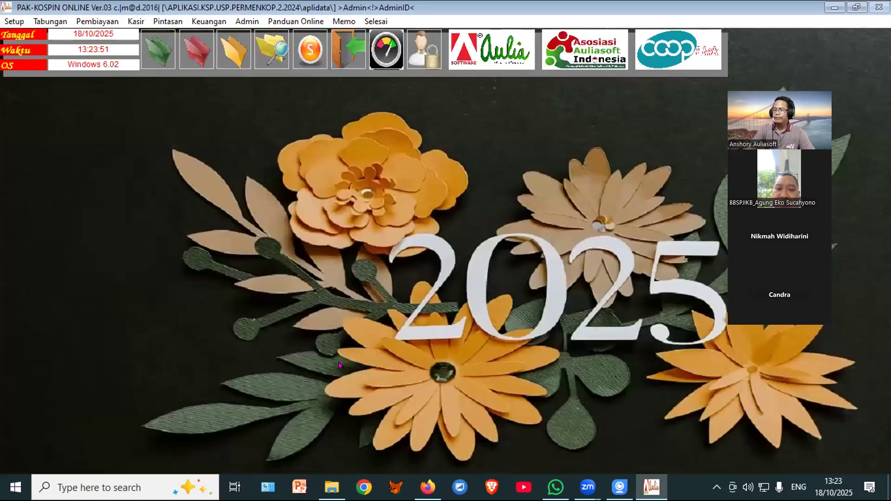
Step: Record a 2,500,000 disbursement under code 335 for the member's loan account, then close the form
click(213, 68)
click(209, 127)
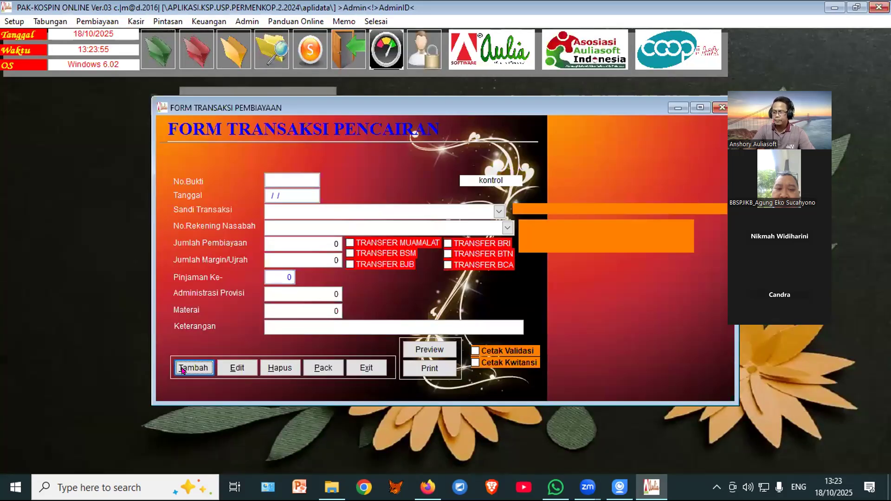
click(183, 369)
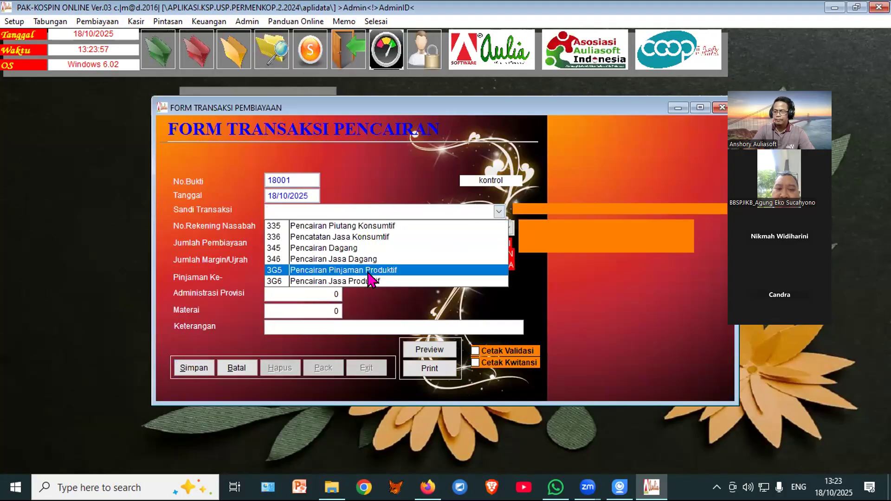
click(378, 227)
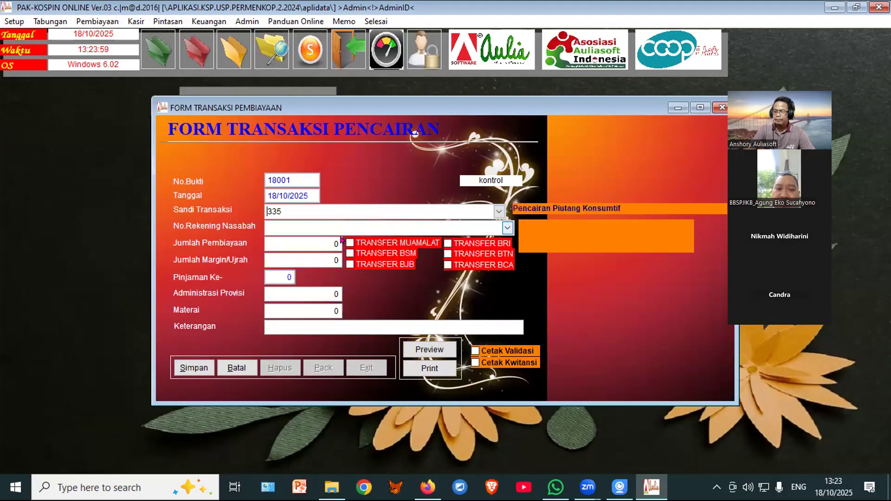
click(509, 228)
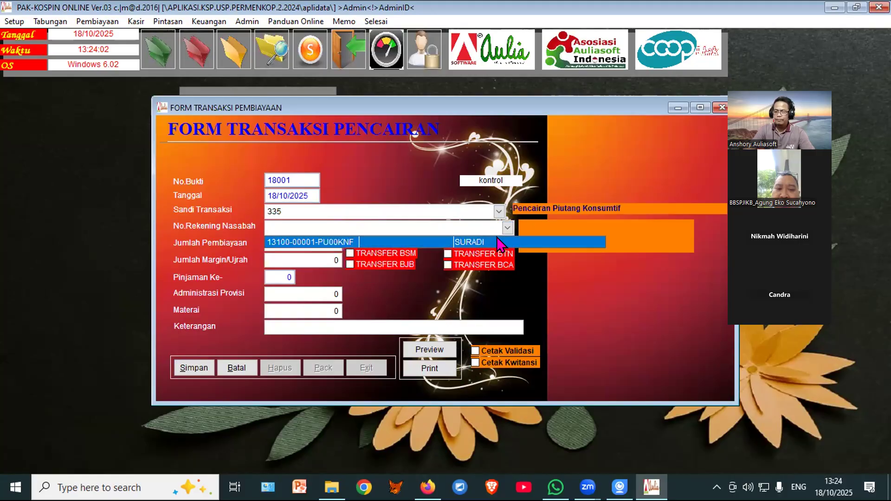
click(506, 242)
click(190, 369)
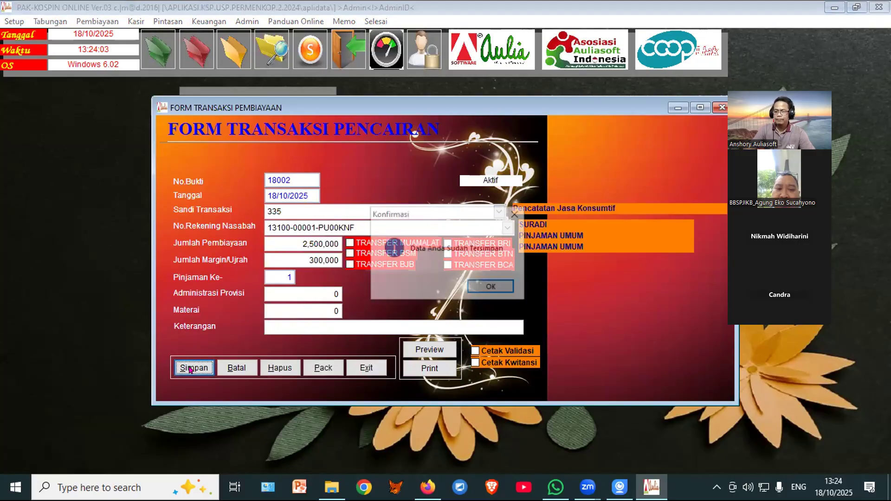
click(480, 286)
click(366, 368)
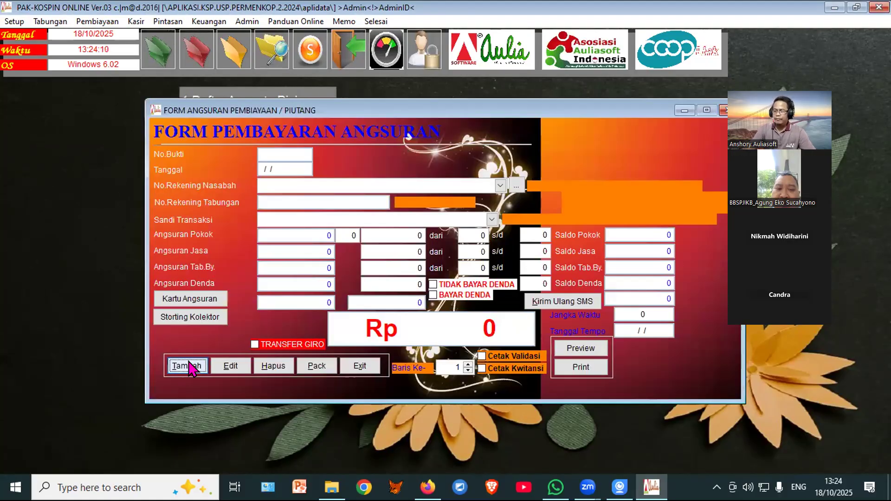
Step: Start an installment payment for the member's account, applying one 233,333 installment
click(186, 368)
click(518, 186)
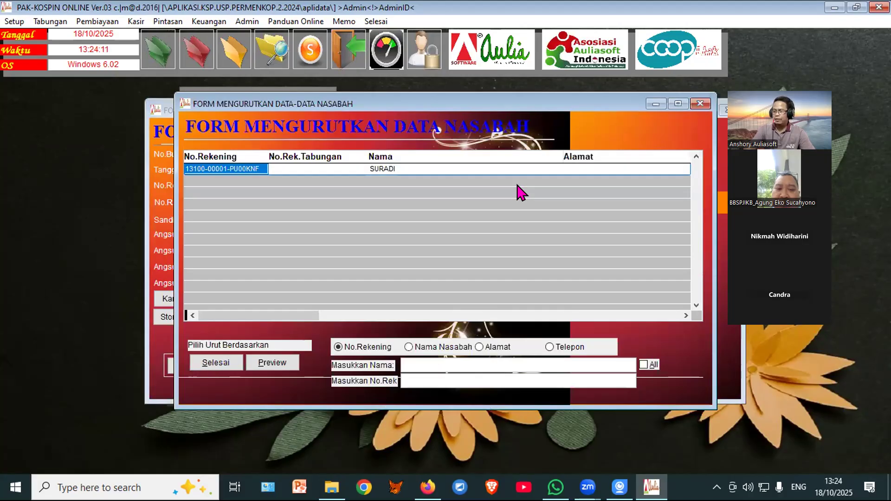
click(221, 363)
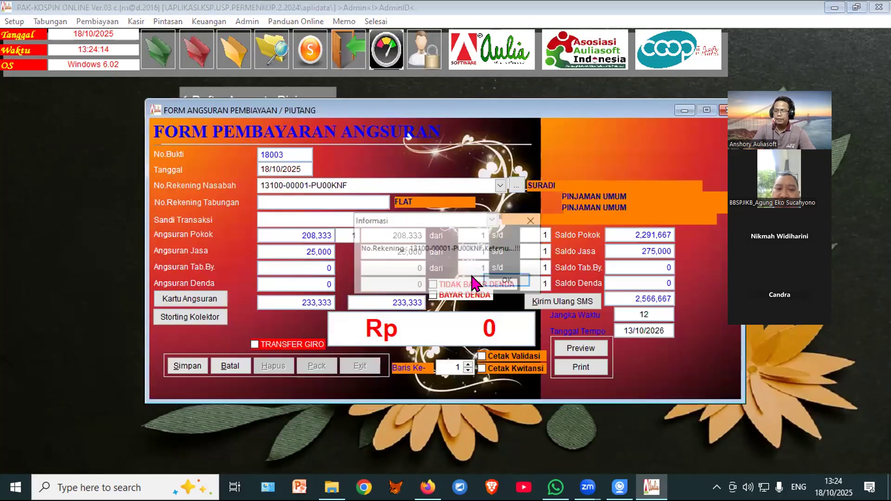
click(497, 281)
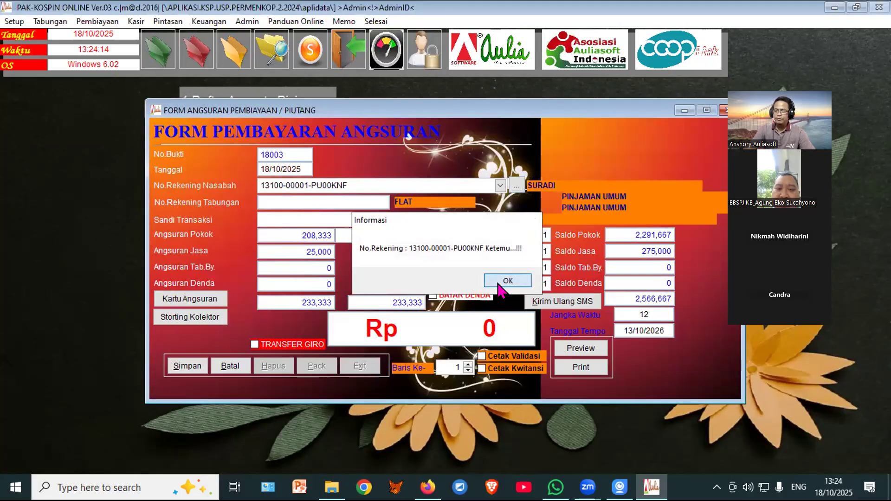
click(343, 231)
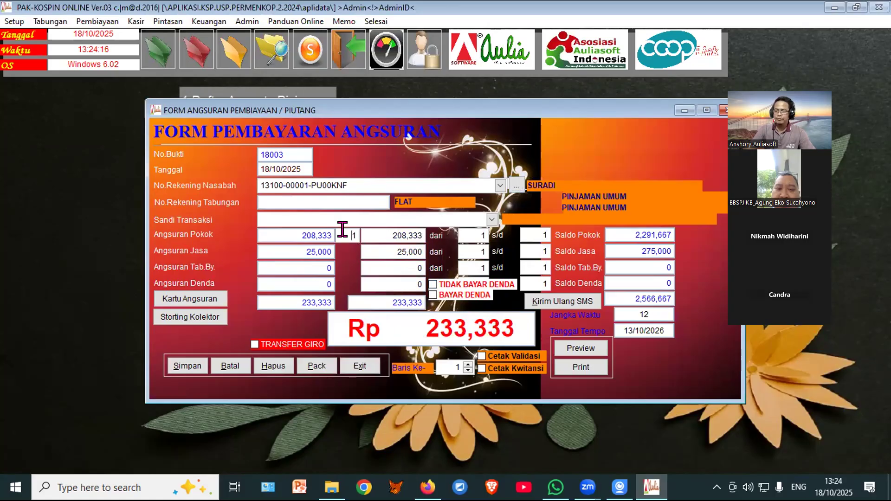
click(186, 365)
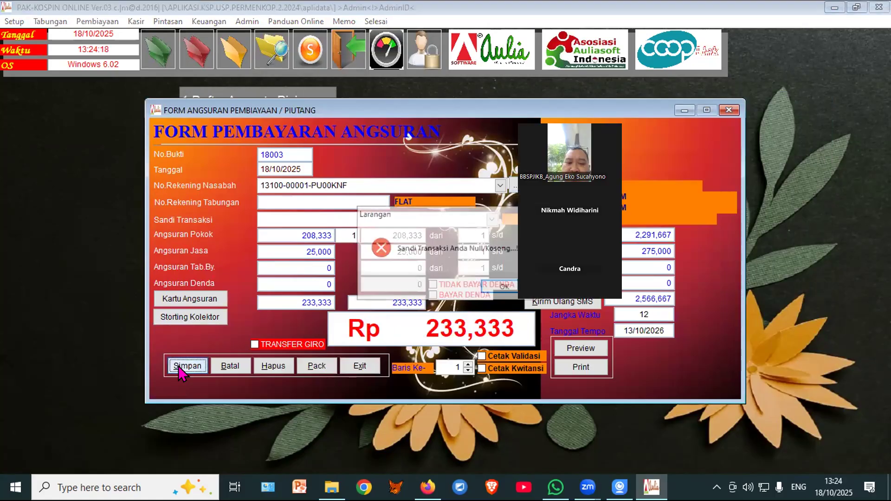
click(502, 288)
Step: Choose transaction code 331, save the 233,333 installment and close the payment form
click(492, 220)
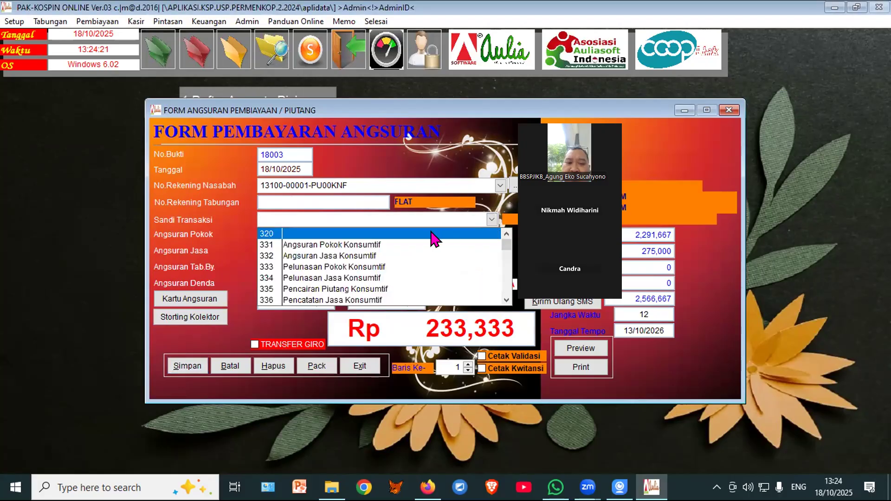
click(389, 245)
click(194, 367)
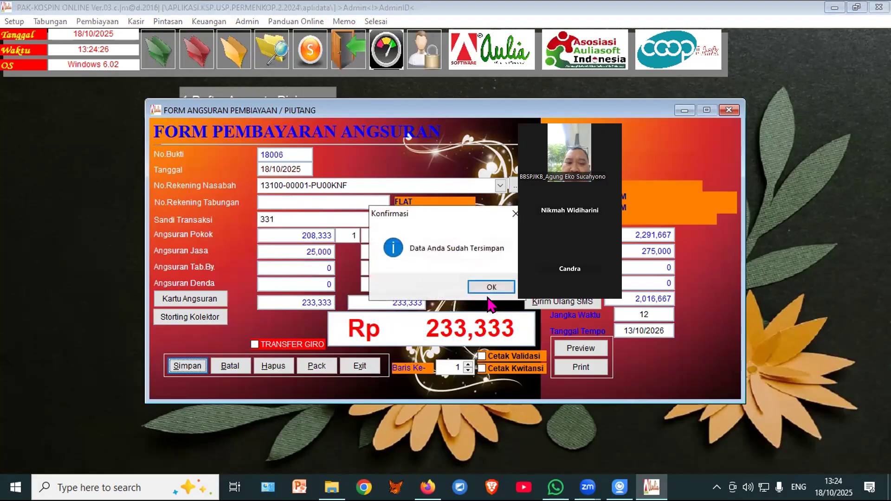
click(491, 286)
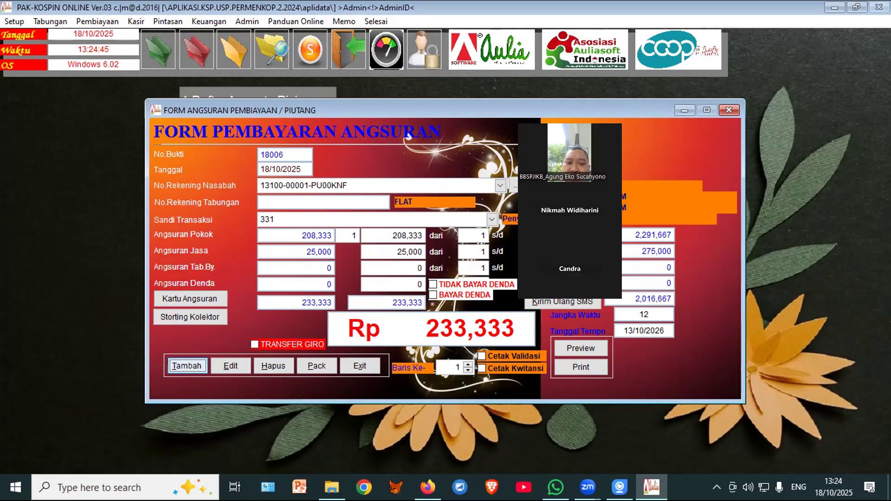
click(351, 365)
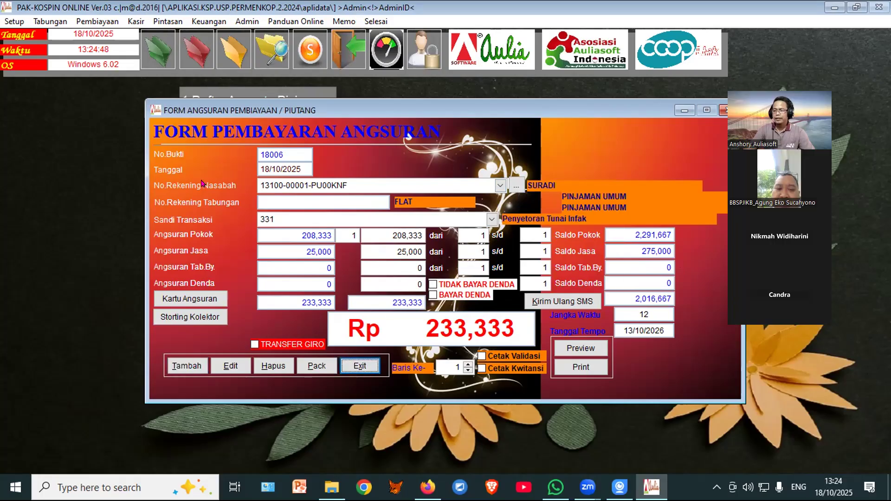
click(192, 65)
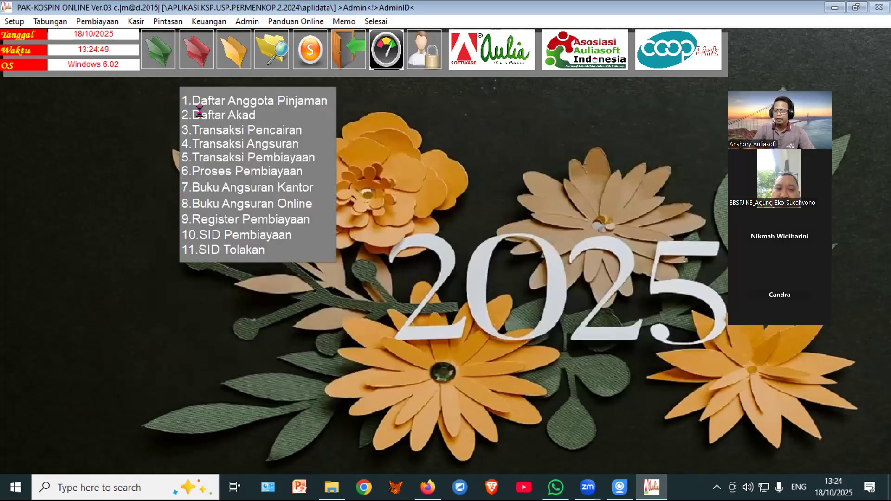
click(204, 116)
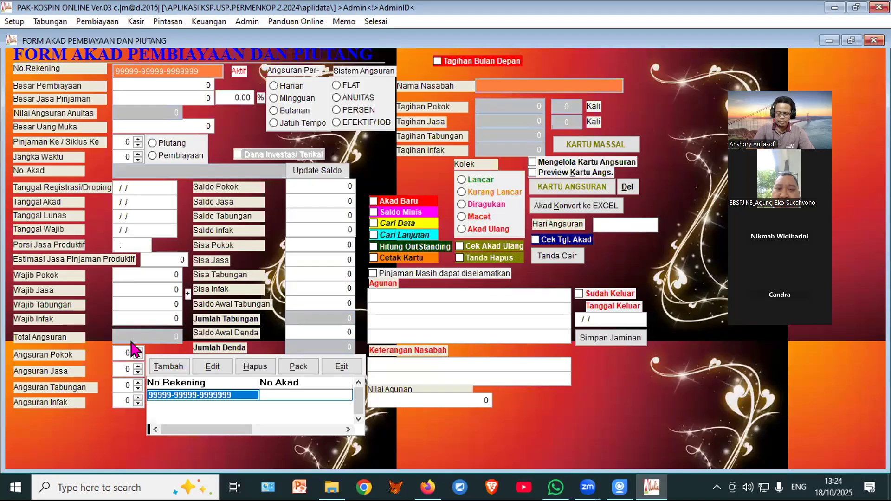
key(Up)
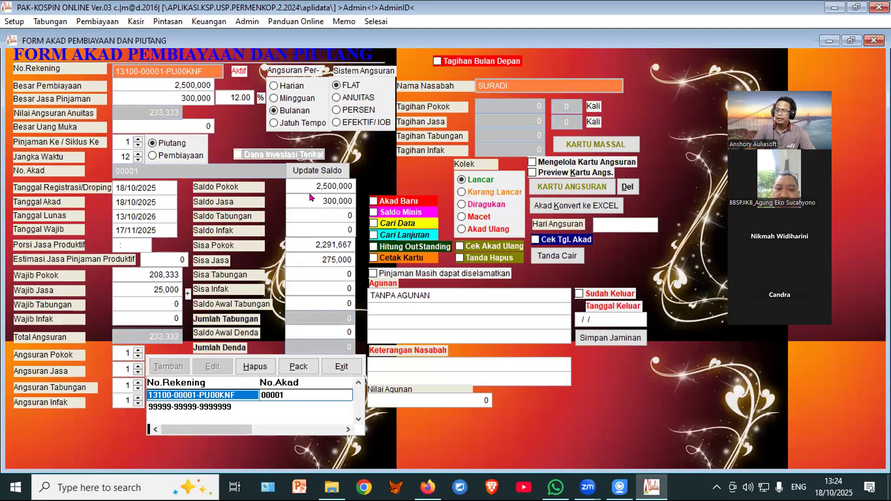
drag(326, 178, 359, 203)
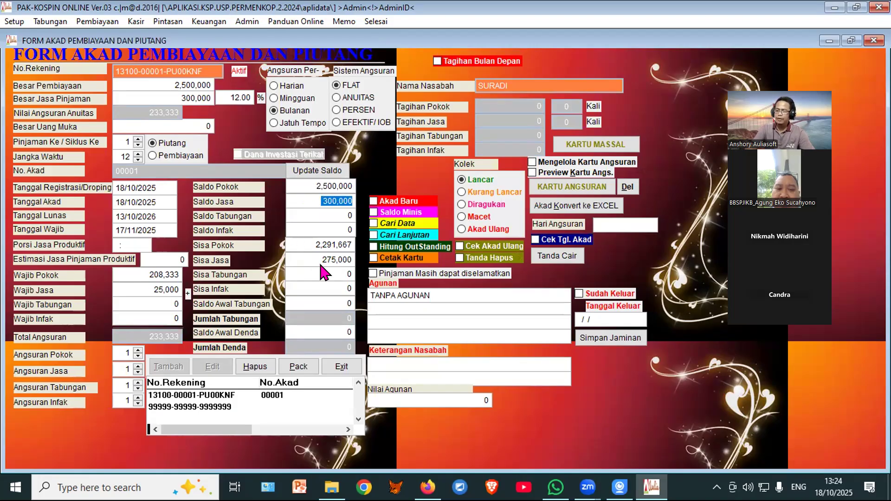
drag(315, 258, 357, 242)
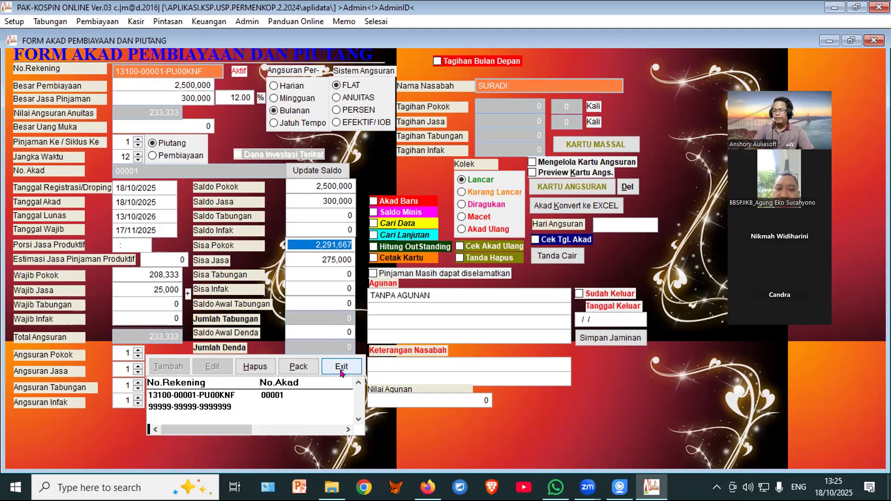
drag(317, 258, 354, 251)
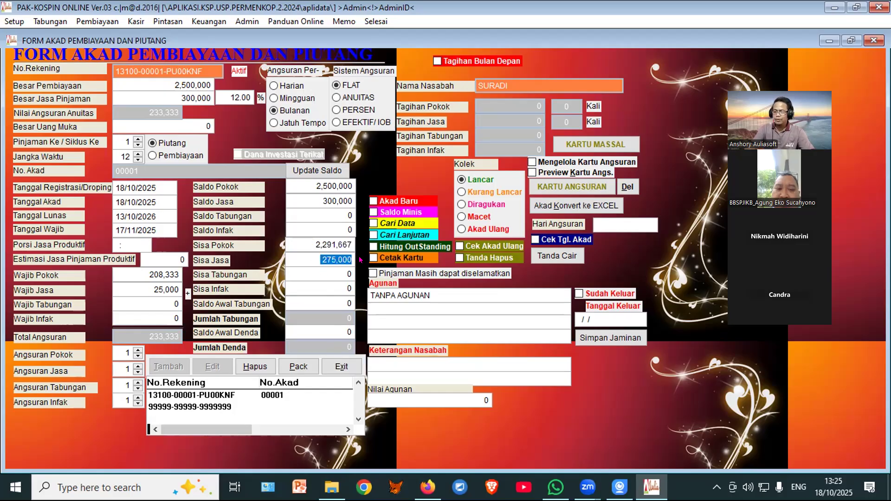
click(342, 368)
mouse_move(196, 62)
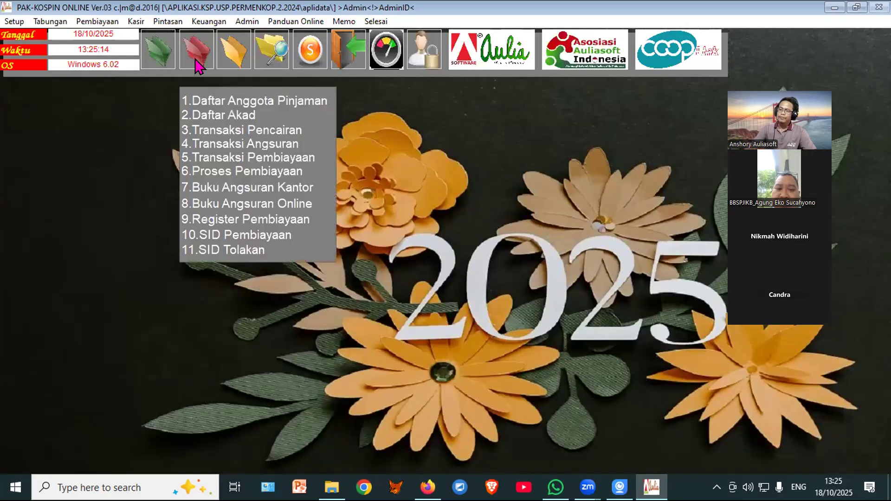
Step: Start a new installment payment for the member's account using code 333
click(192, 51)
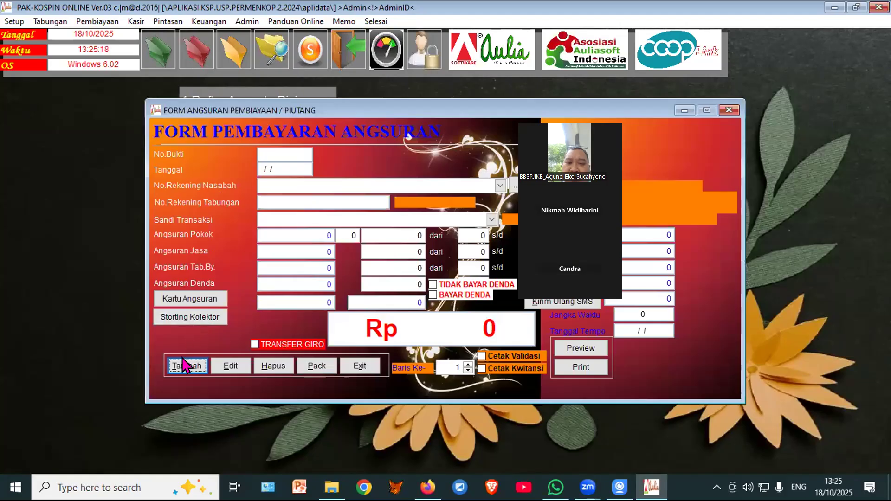
click(514, 186)
click(228, 361)
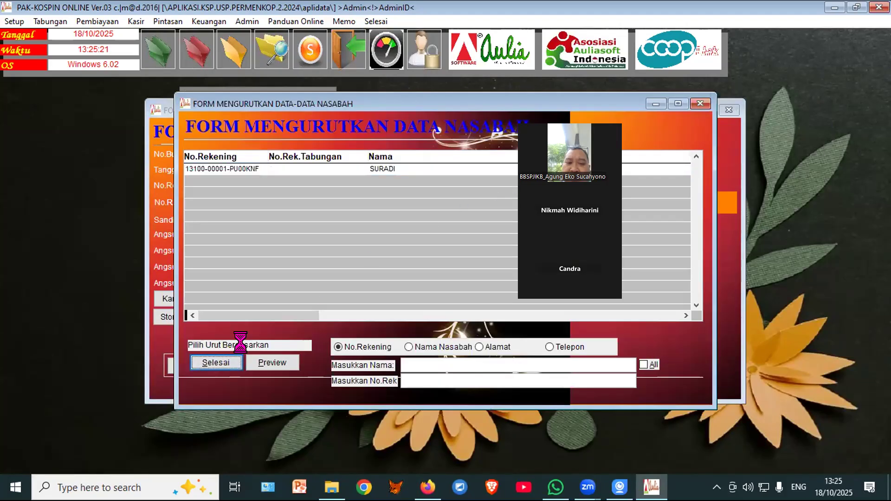
click(509, 281)
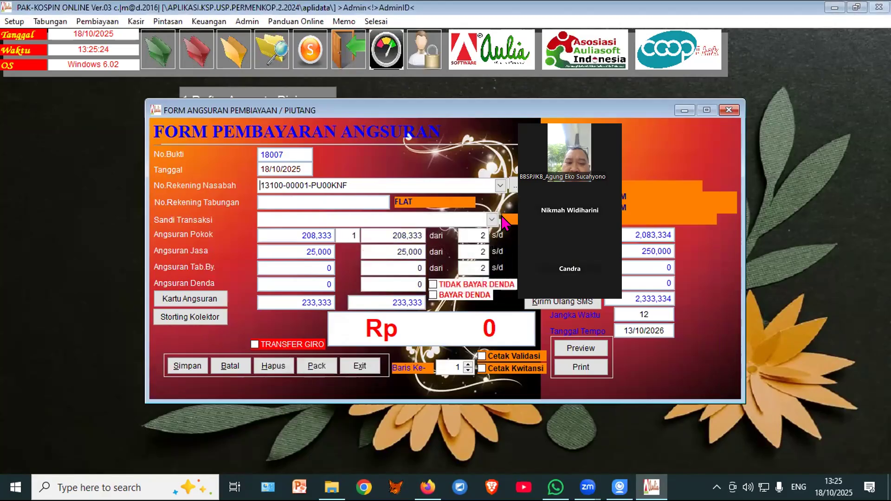
click(492, 220)
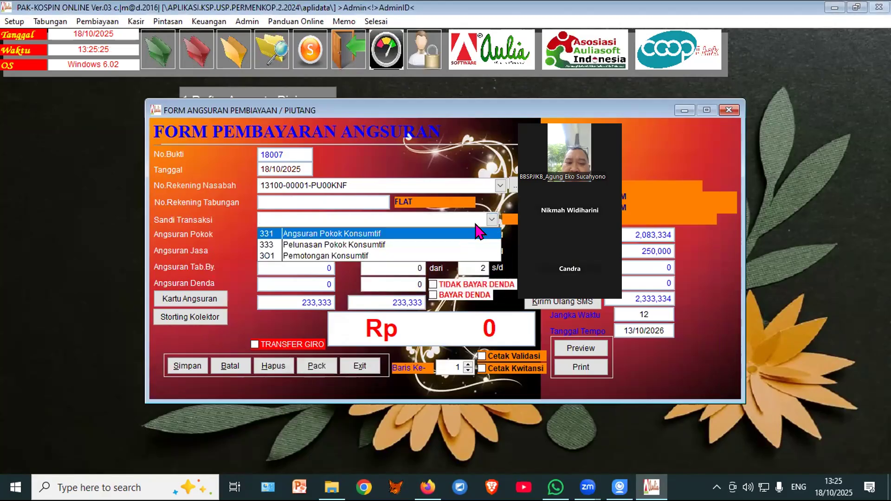
click(362, 246)
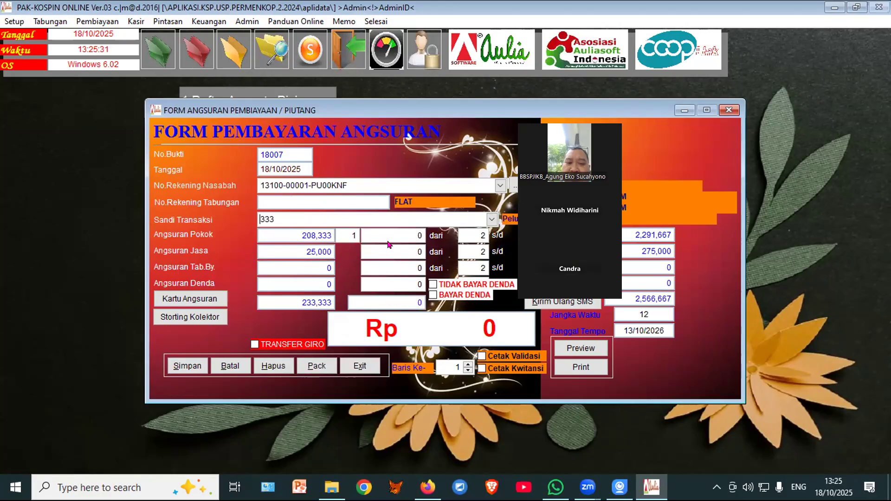
Step: Enter a 2,291,667 principal payoff with 0 interest and save it
key(Return)
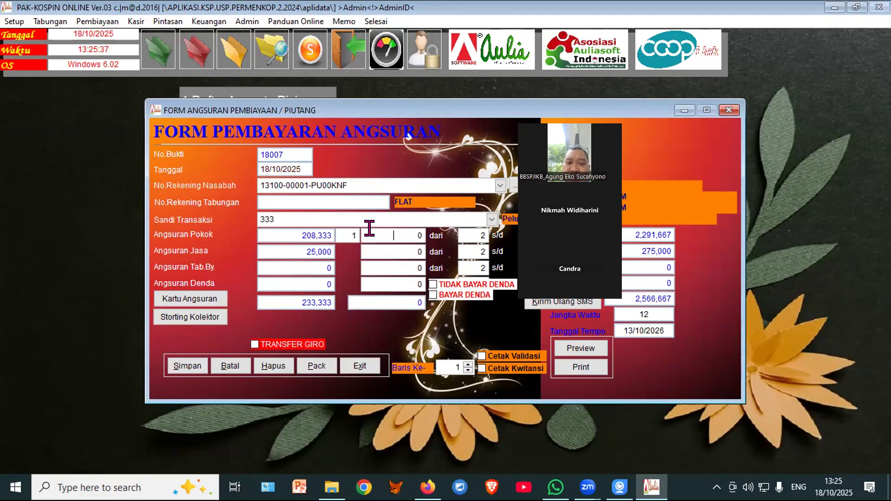
text(2291667)
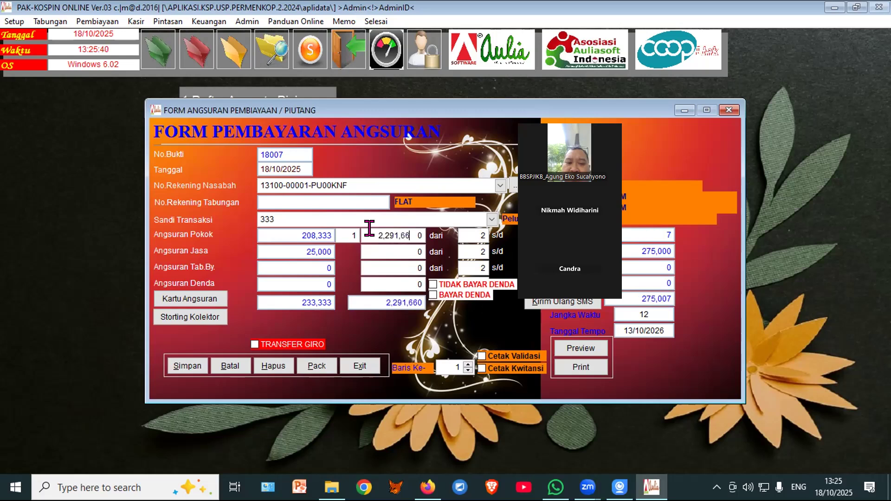
key(Return)
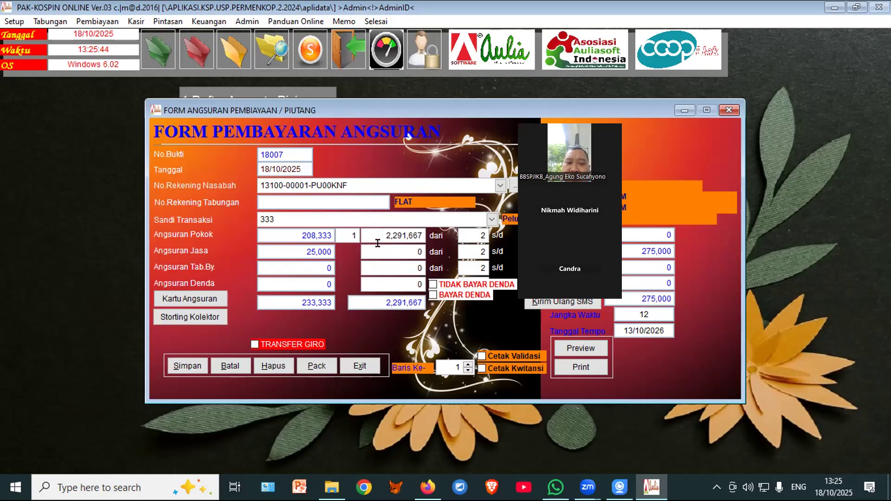
drag(388, 251, 426, 250)
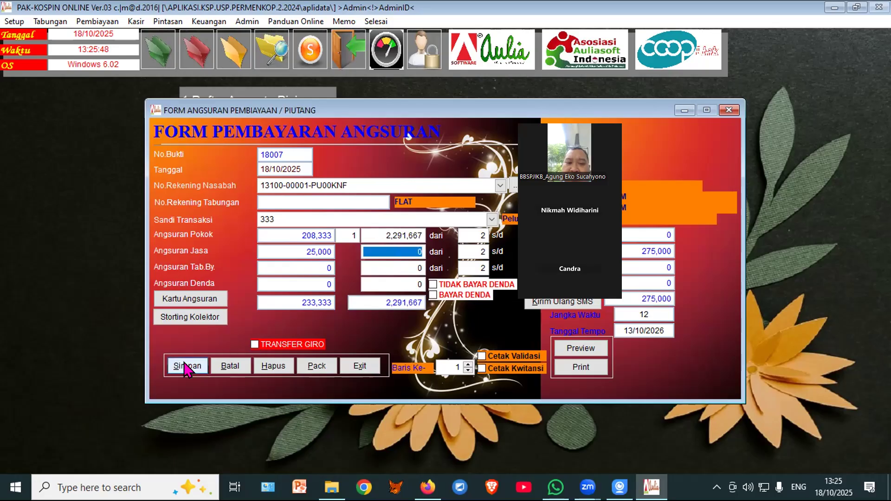
click(186, 367)
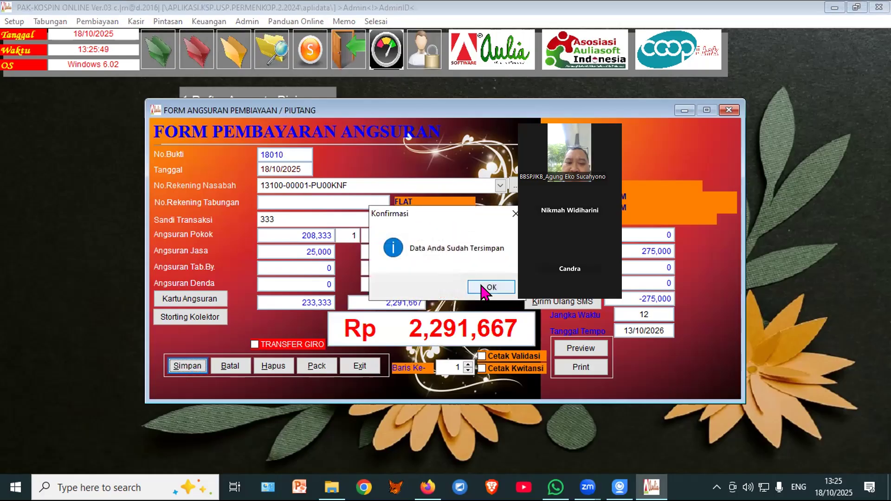
click(484, 288)
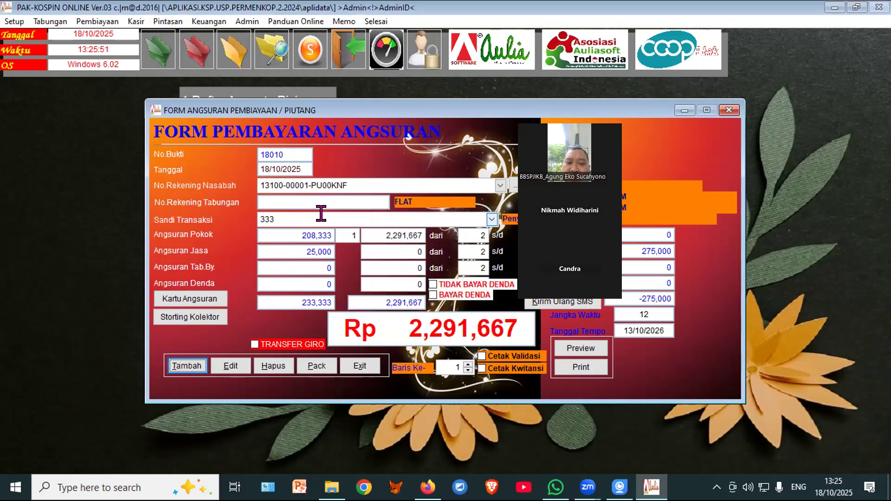
Step: Confirm in Daftar Akad that remaining principal is 0 and remaining interest 275,000
click(362, 366)
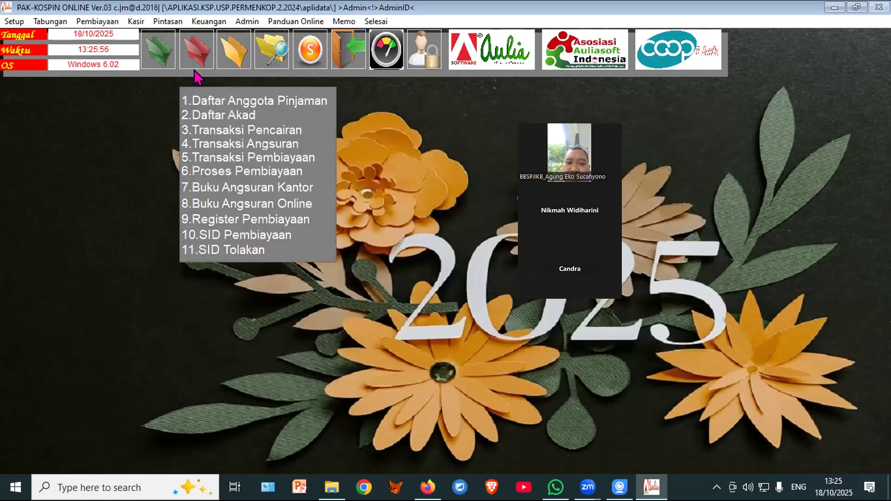
click(205, 114)
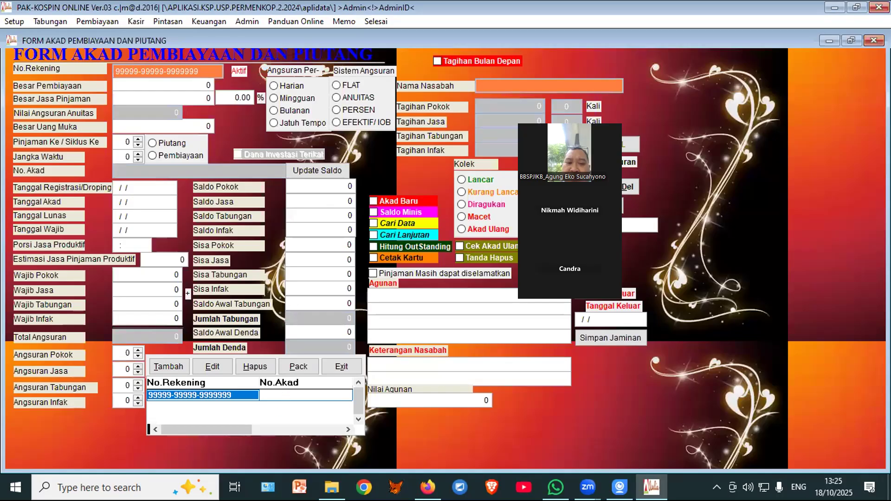
click(329, 241)
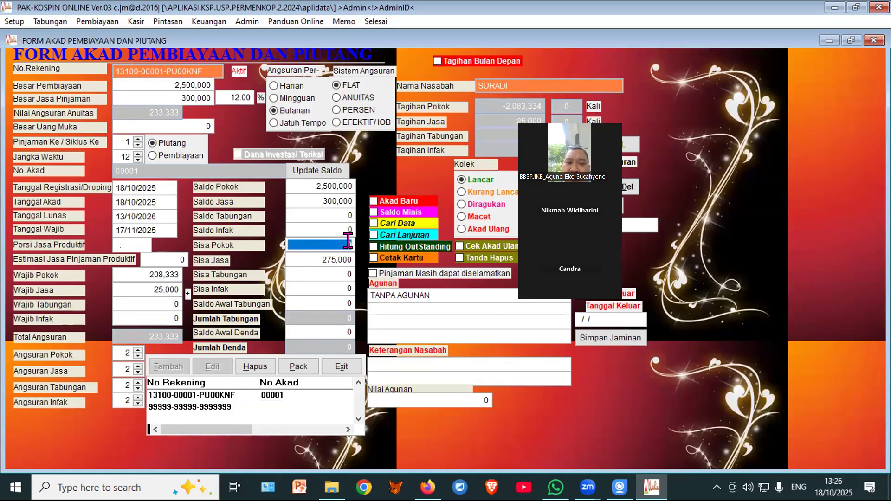
click(353, 256)
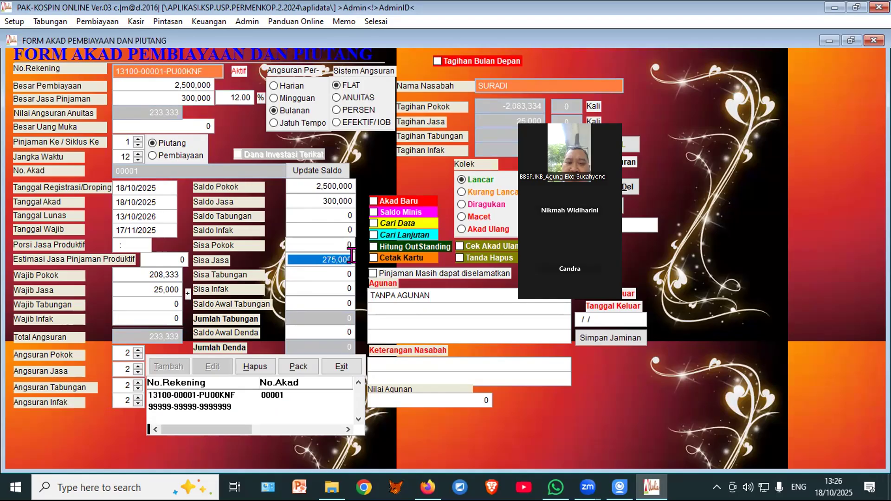
click(341, 367)
mouse_move(192, 35)
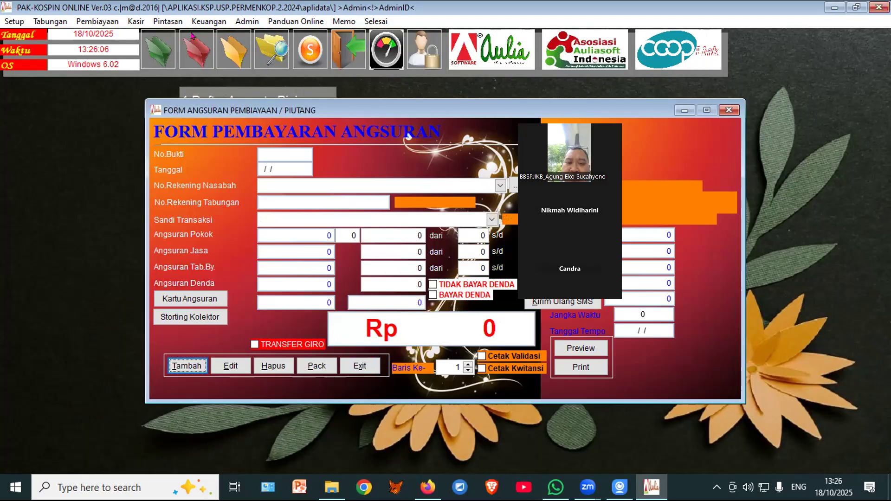
Step: Start a new installment for the member's loan account with code 301 Pemotongan Konsumtif
click(183, 357)
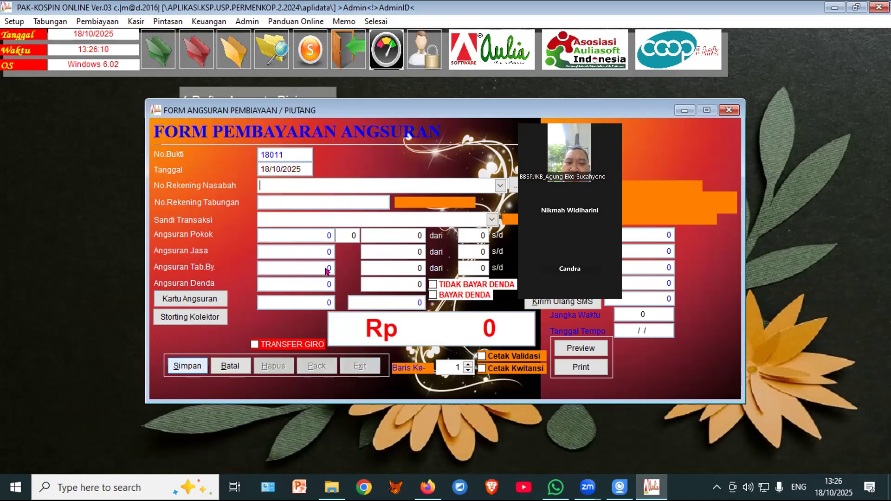
click(510, 184)
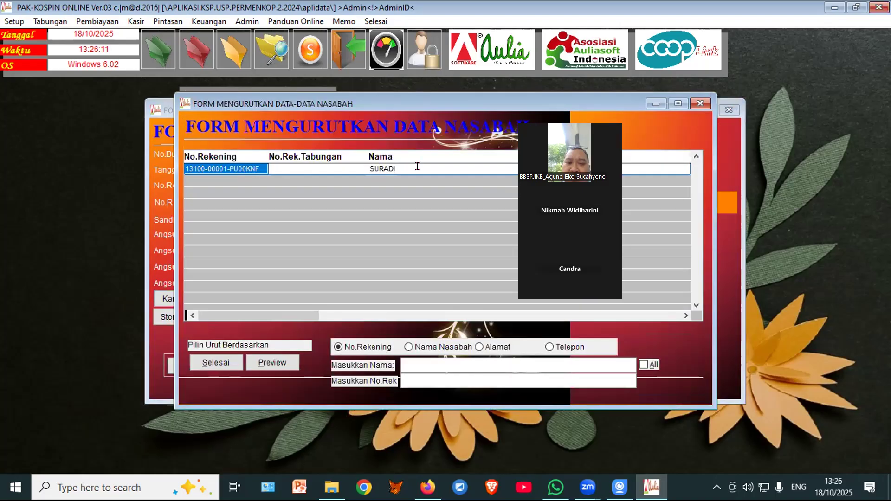
click(218, 363)
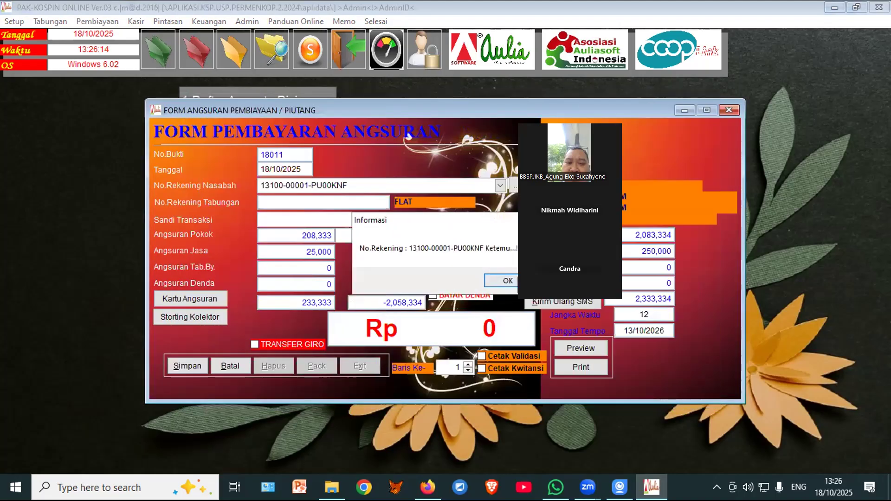
click(506, 281)
click(492, 220)
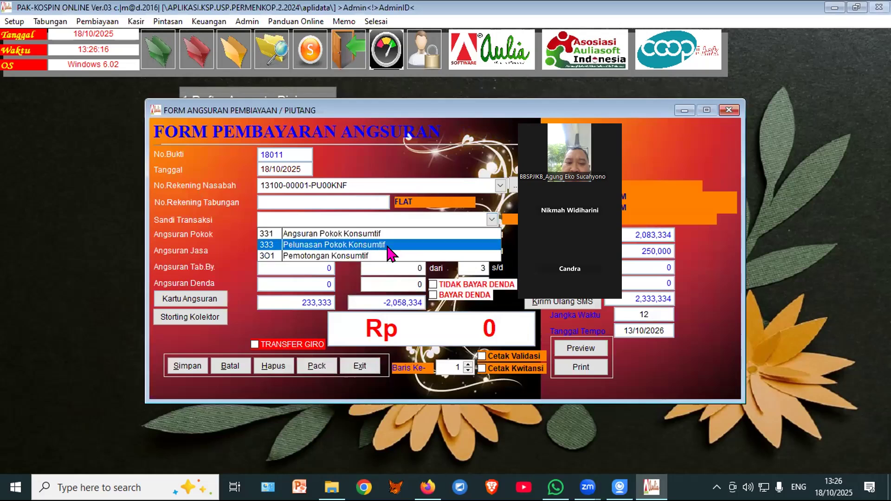
click(350, 256)
Step: Set Angsuran Pokok to 0 and Angsuran Jasa to 275,000, then save the payment
drag(377, 235, 426, 228)
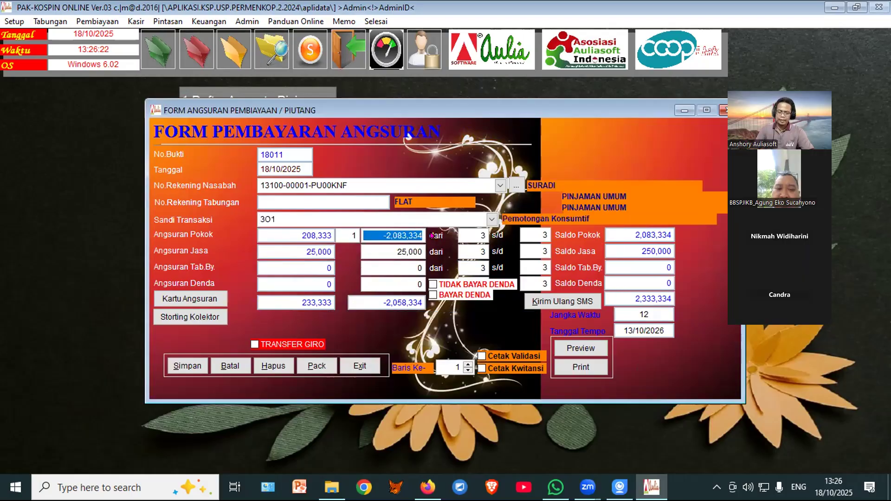
text(0)
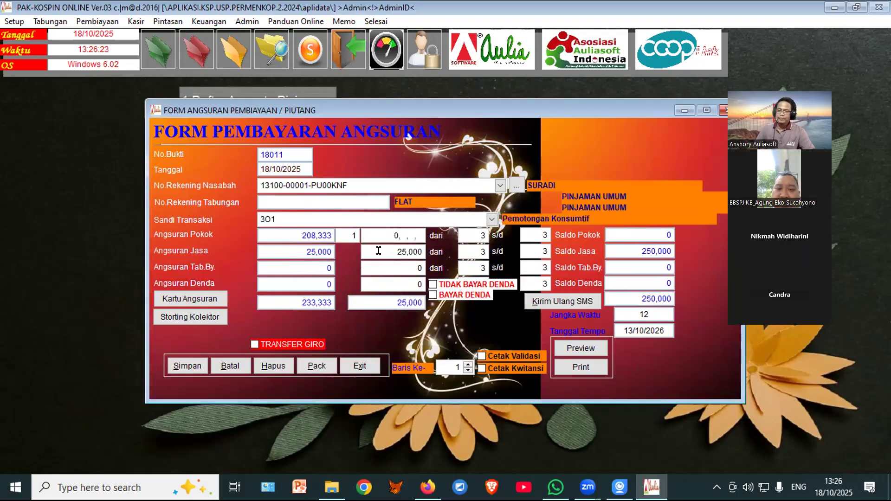
drag(379, 250, 424, 255)
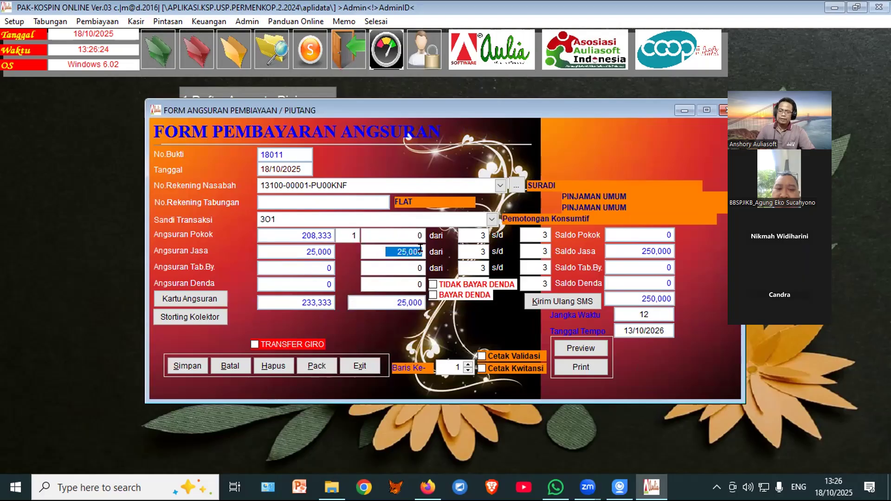
key(BackSpace)
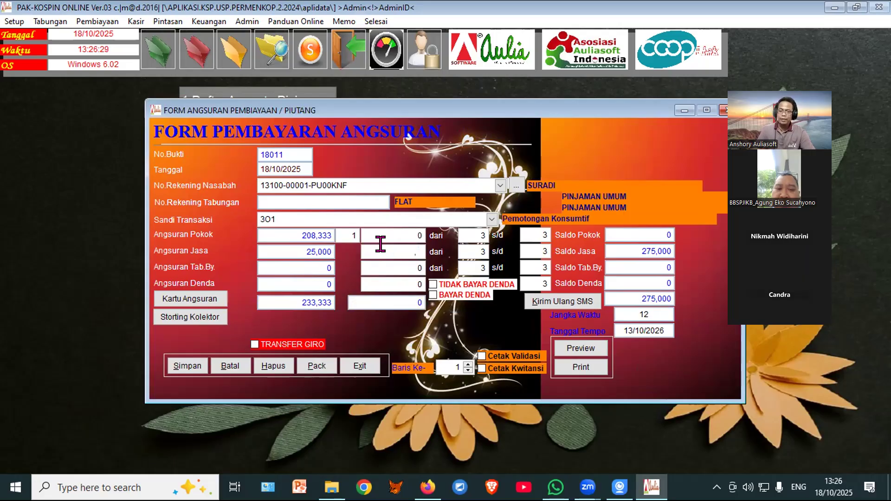
text(275000)
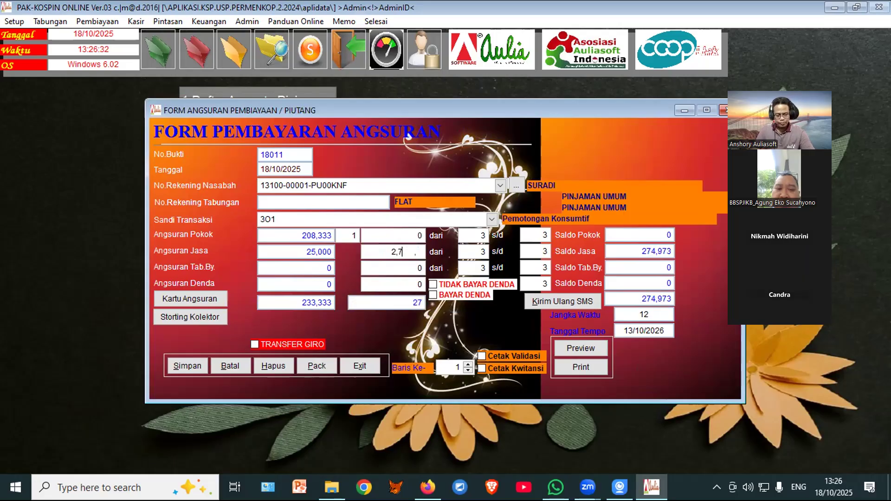
key(Return)
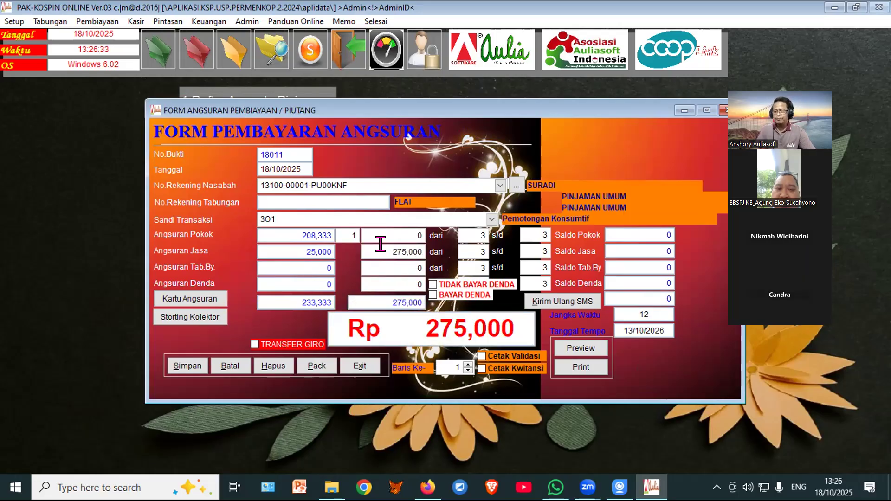
click(181, 367)
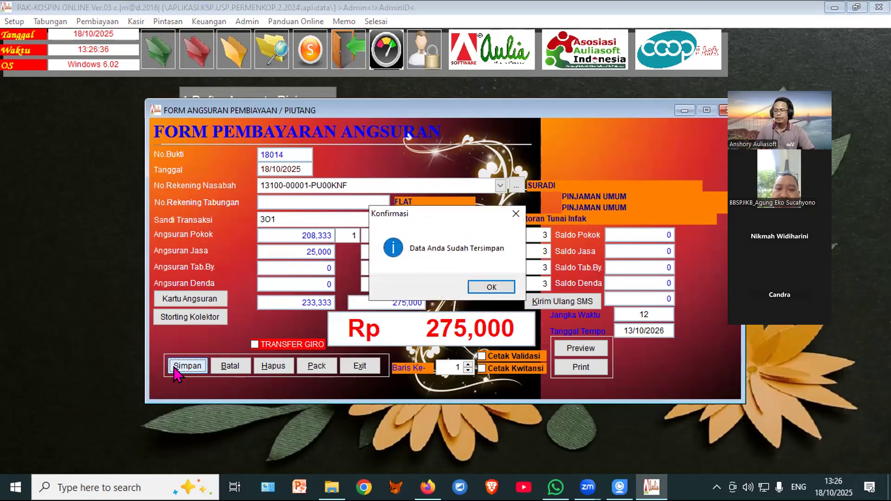
click(492, 288)
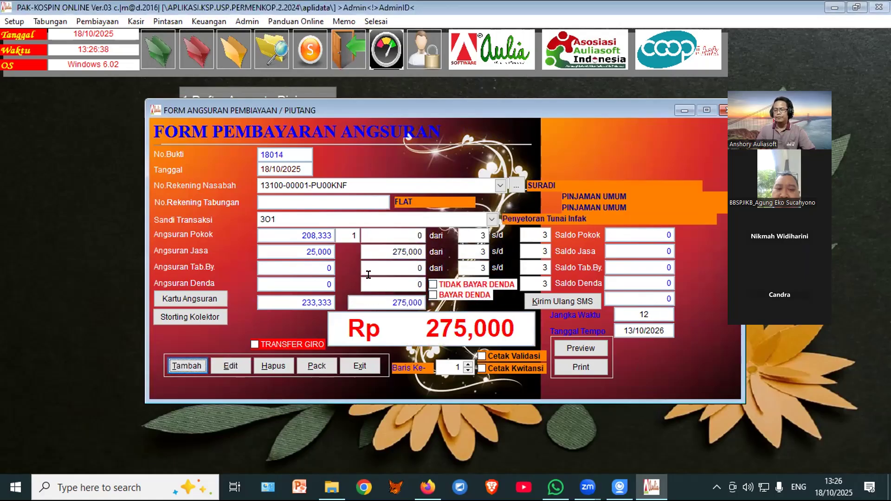
click(365, 247)
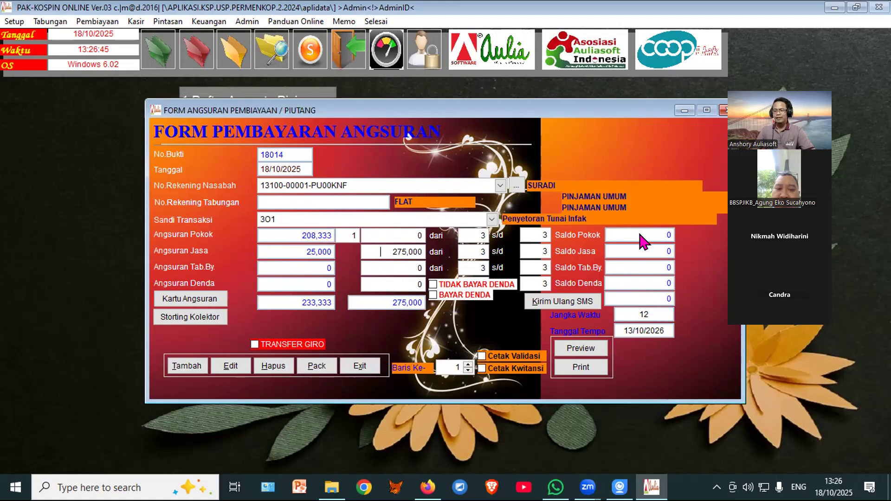
Step: Reopen the transaction code list and keep code 301 selected
click(491, 219)
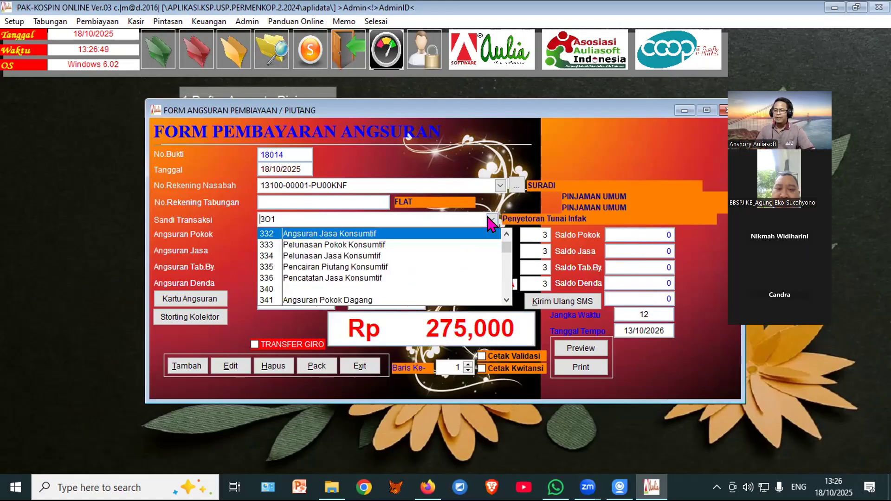
click(506, 299)
click(506, 300)
click(506, 300)
click(506, 300)
click(507, 301)
click(507, 301)
click(507, 301)
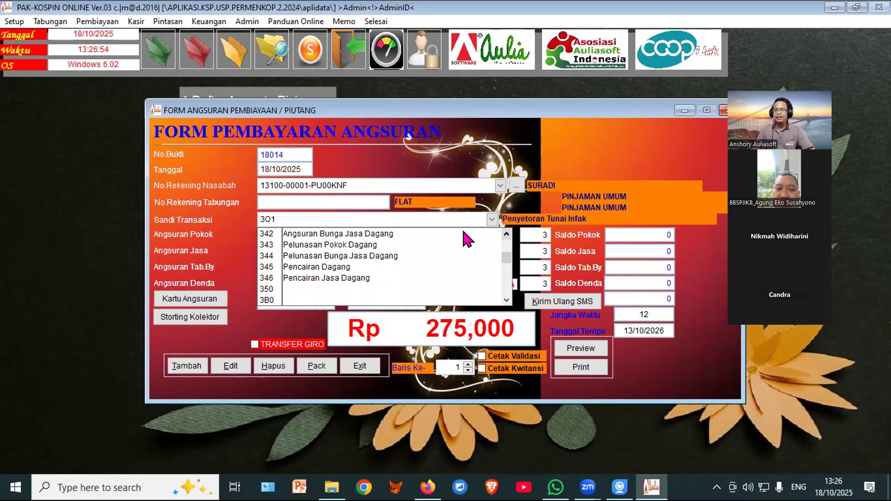
click(255, 329)
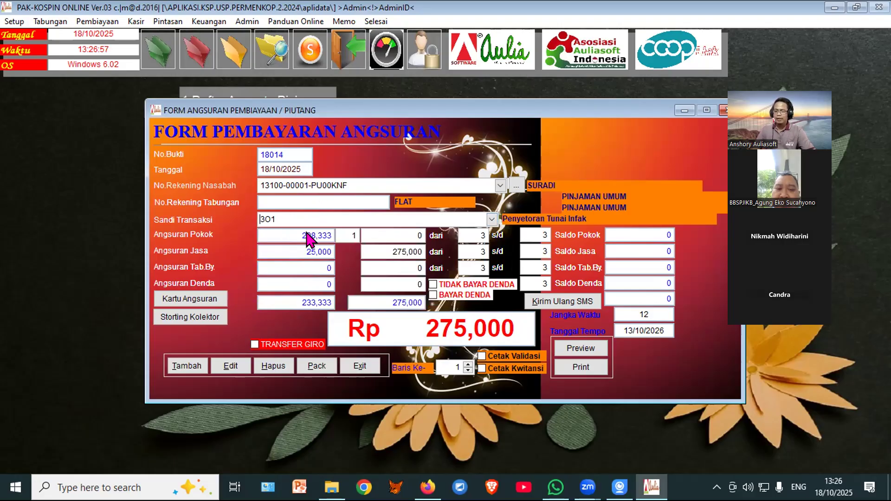
Step: Dismiss the 'Salah Sandi' warning and close the installment payment form
click(361, 367)
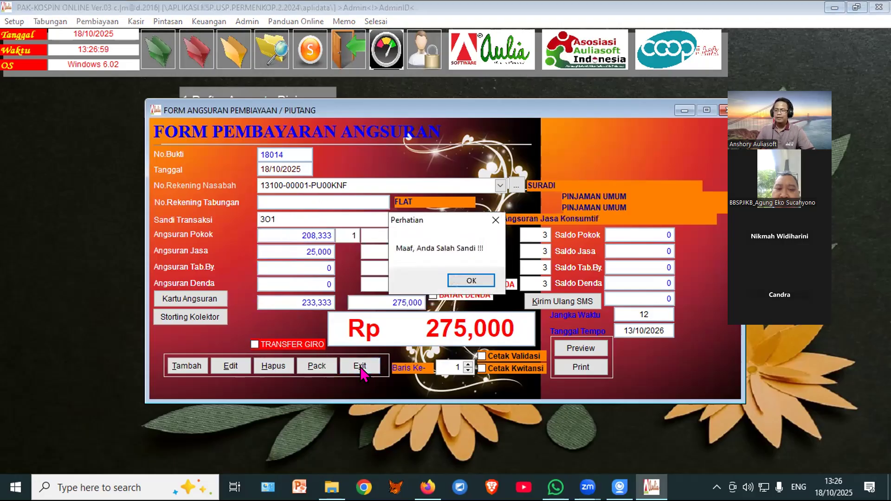
click(470, 281)
click(362, 366)
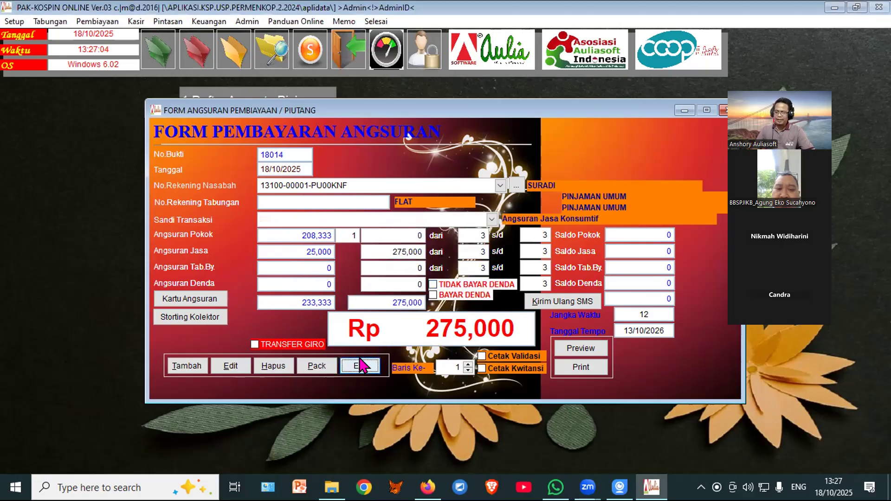
click(362, 366)
mouse_move(188, 56)
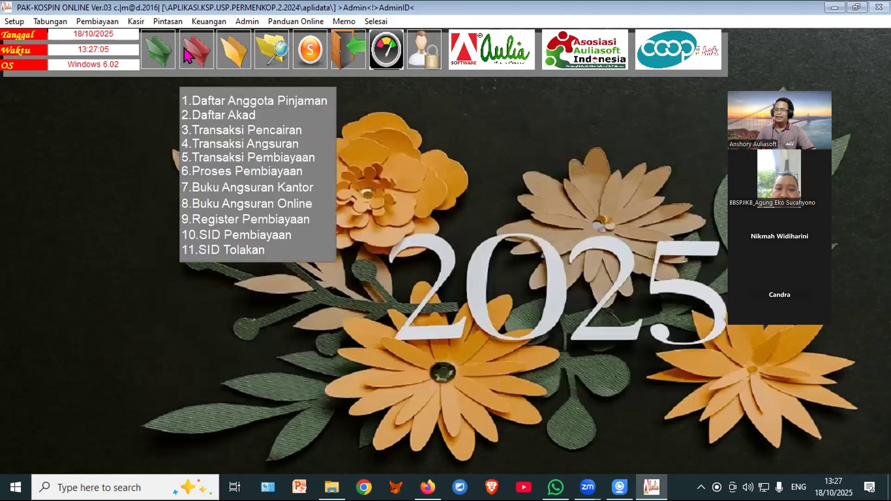
click(205, 116)
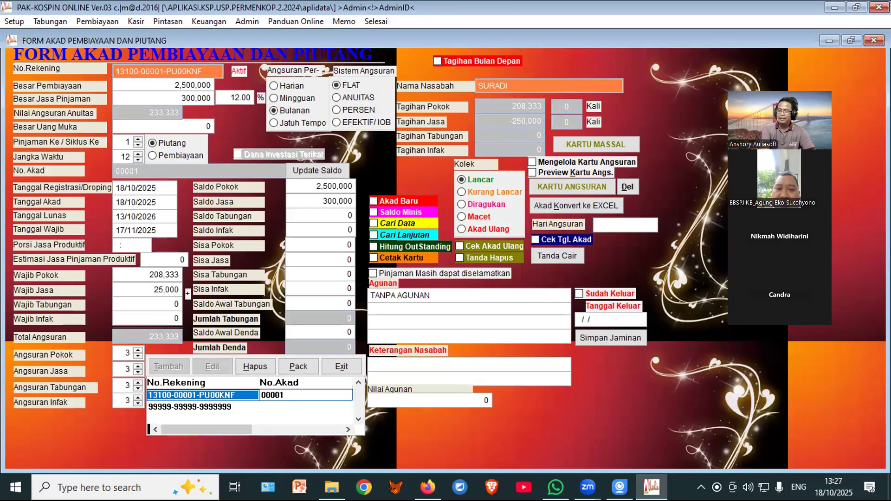
drag(292, 240, 341, 239)
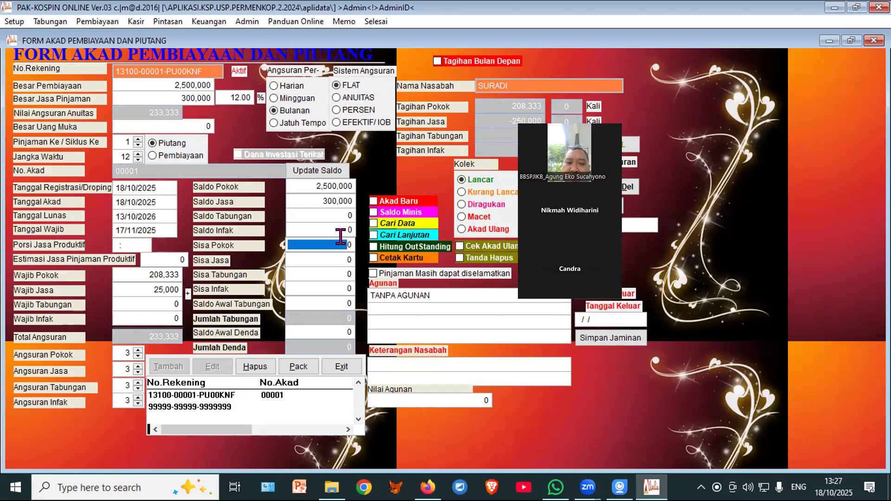
drag(292, 260, 358, 259)
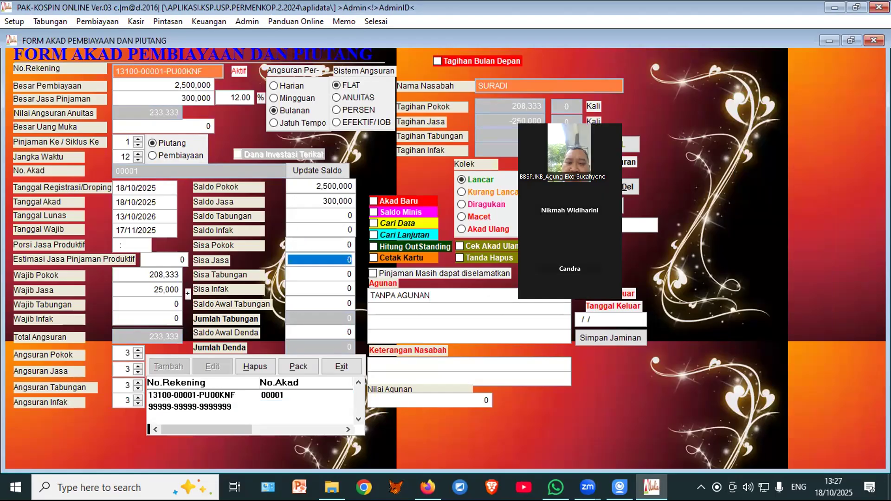
click(327, 274)
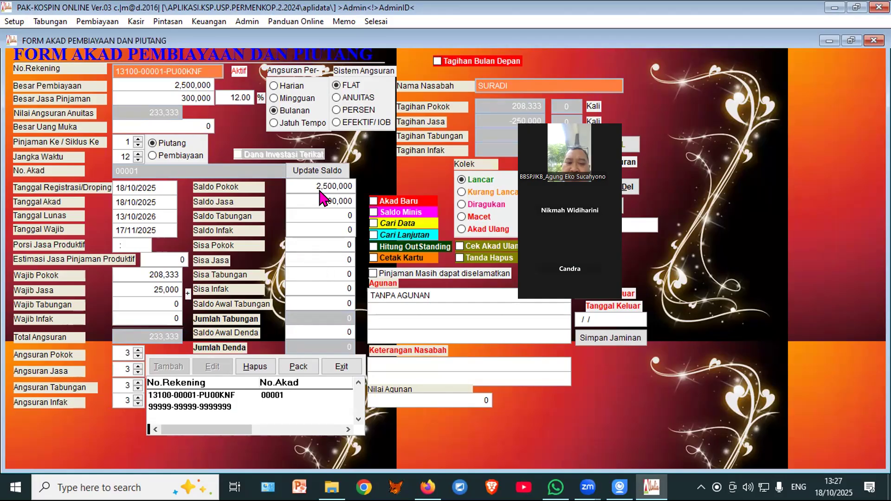
click(339, 368)
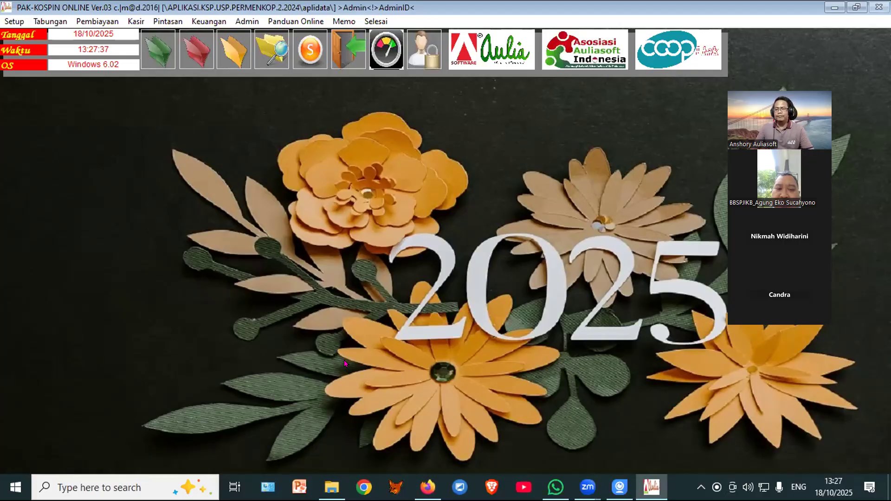
Step: Open the financial reports form and preview the Neraca Non Multi Currency balance sheet full screen
click(234, 58)
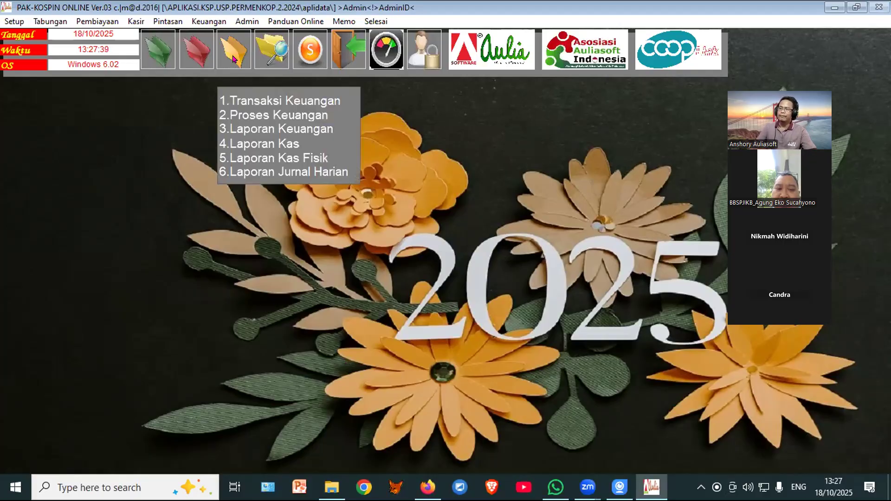
click(241, 124)
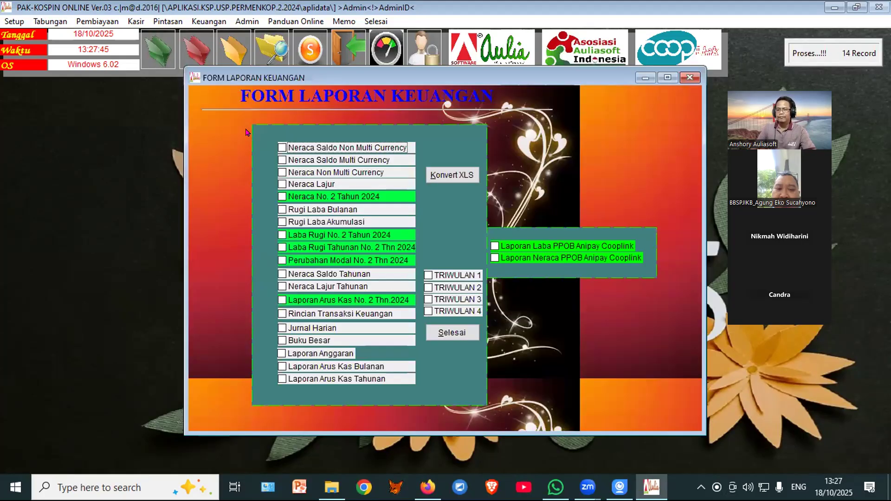
click(308, 173)
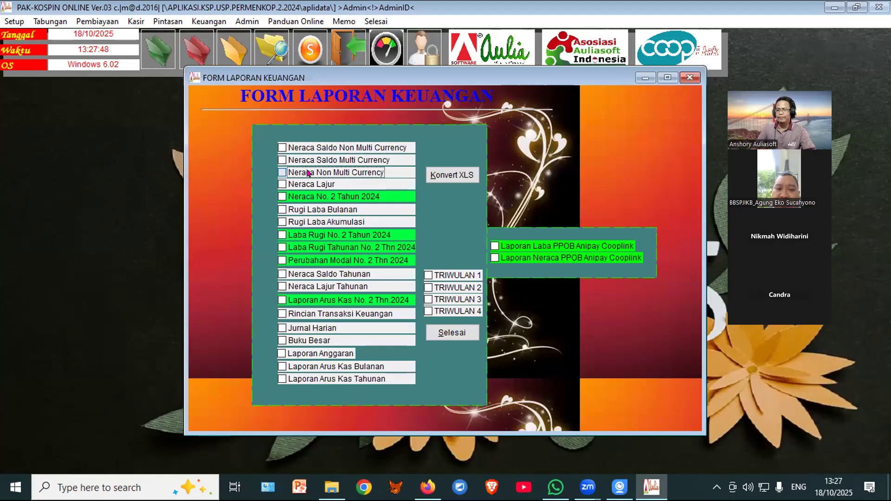
click(430, 147)
click(430, 147)
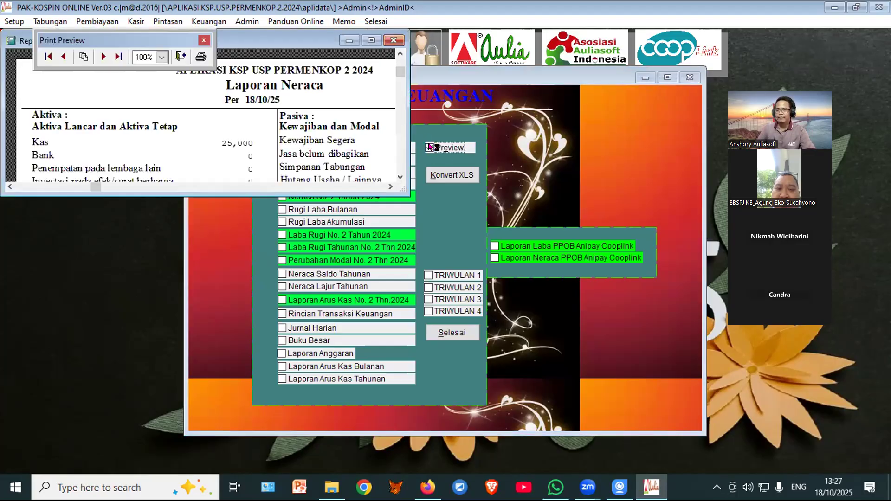
click(371, 40)
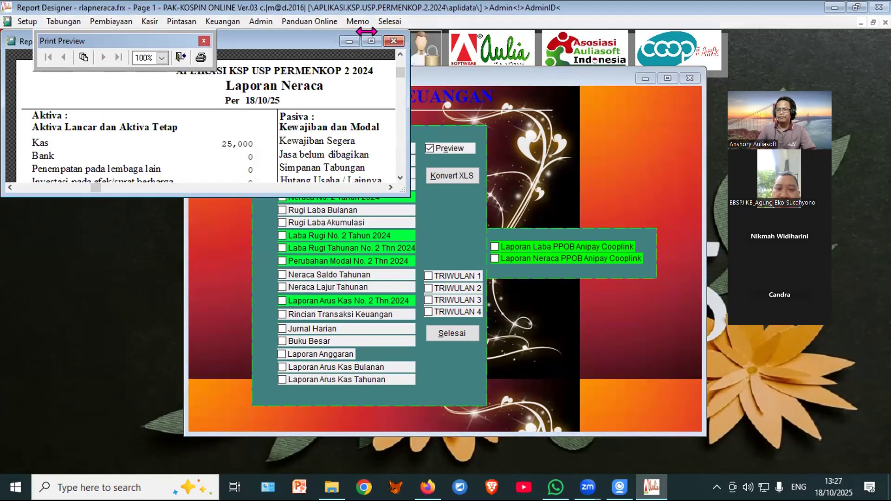
Step: Check that Jumlah Aktiva and Jumlah Pasiva both total 25,000, then close the preview
scroll(318, 332, down, 3)
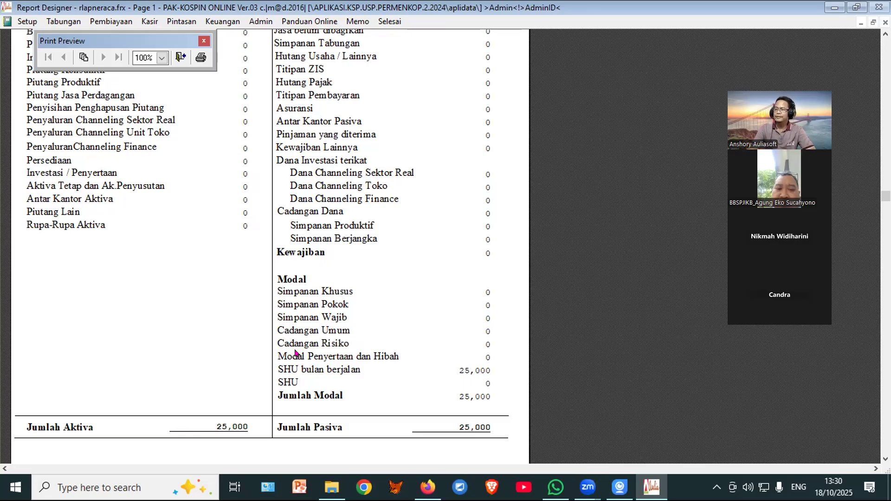
click(181, 57)
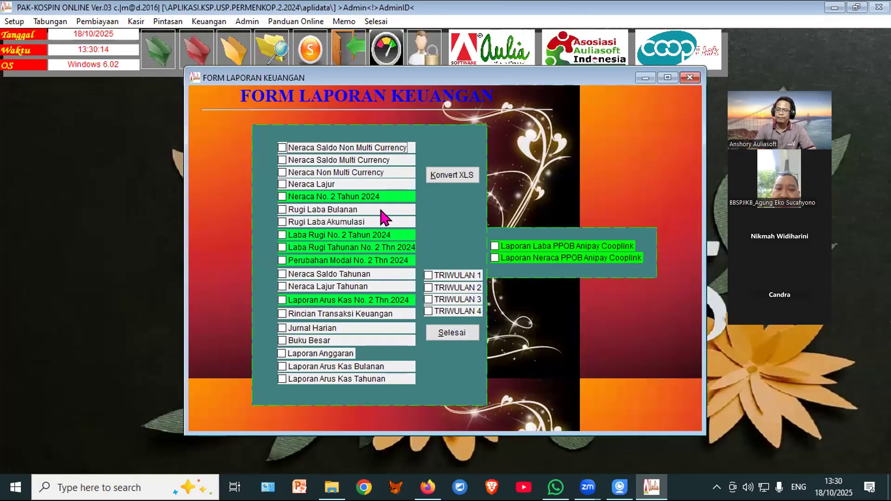
Step: Preview the Neraca Saldo Non Multi Currency trial balance full screen, then close it
click(371, 148)
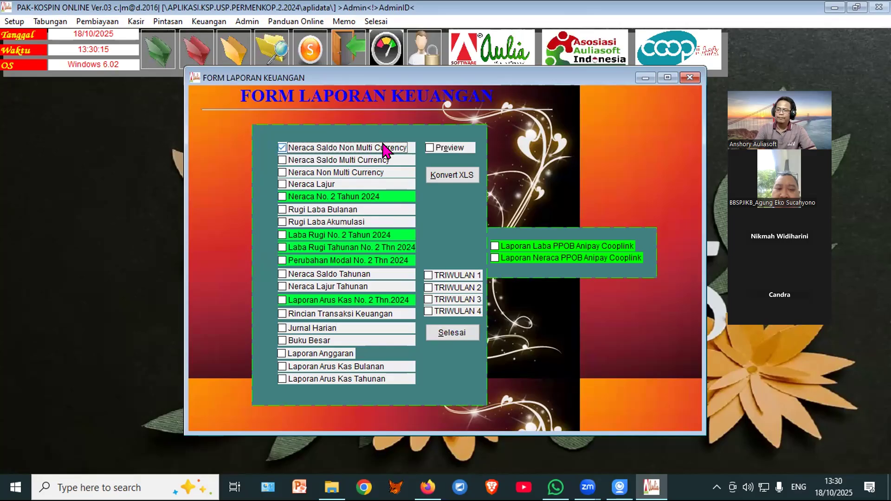
click(430, 148)
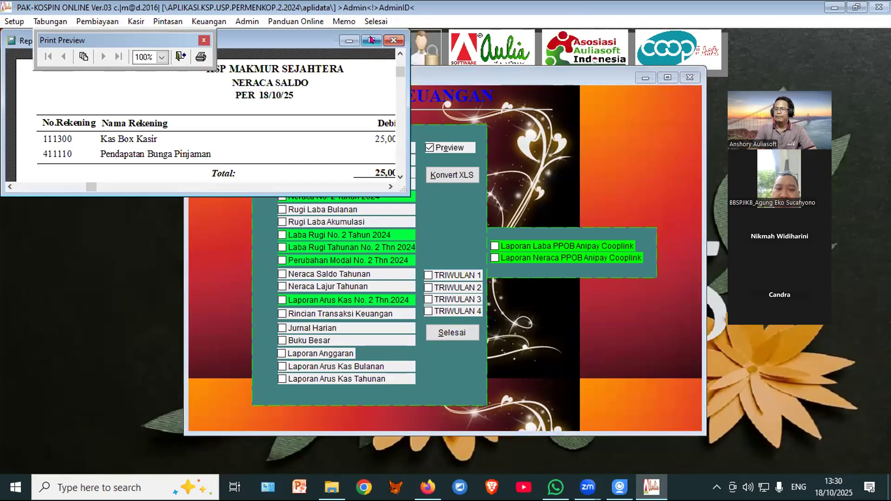
click(371, 40)
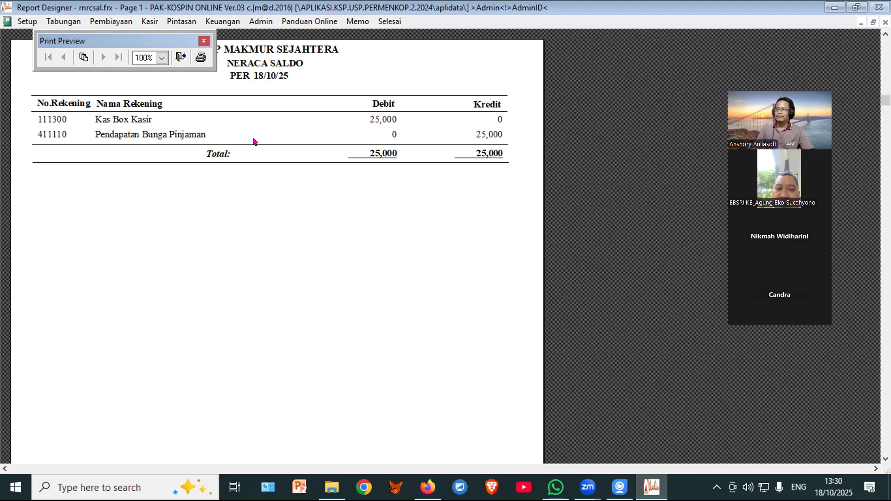
click(181, 57)
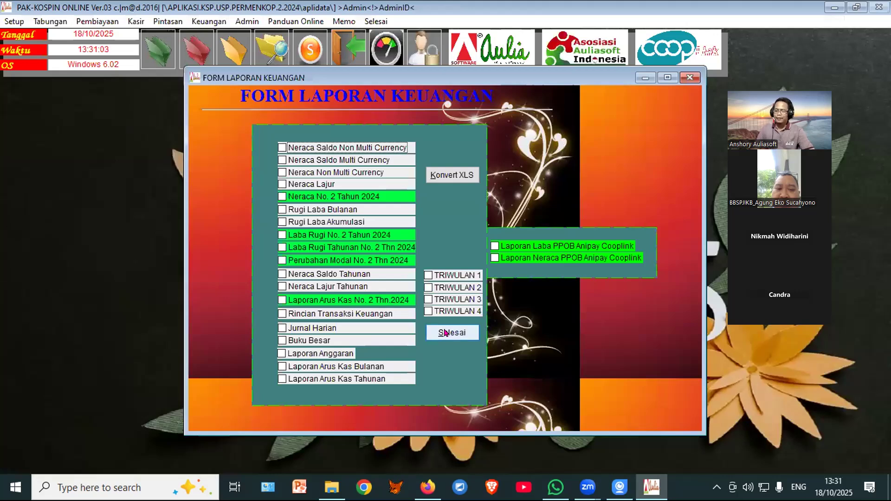
Step: Close the financial reports form and open the Form Transaksi Keuangan
click(445, 333)
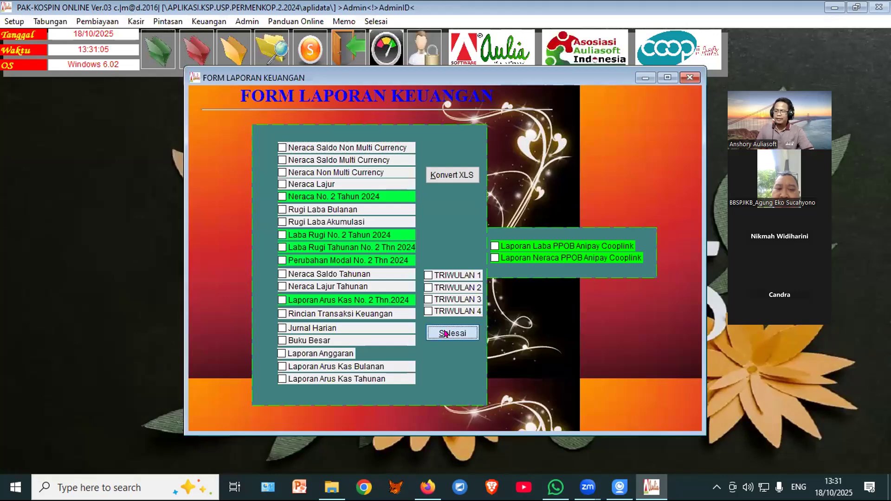
click(223, 49)
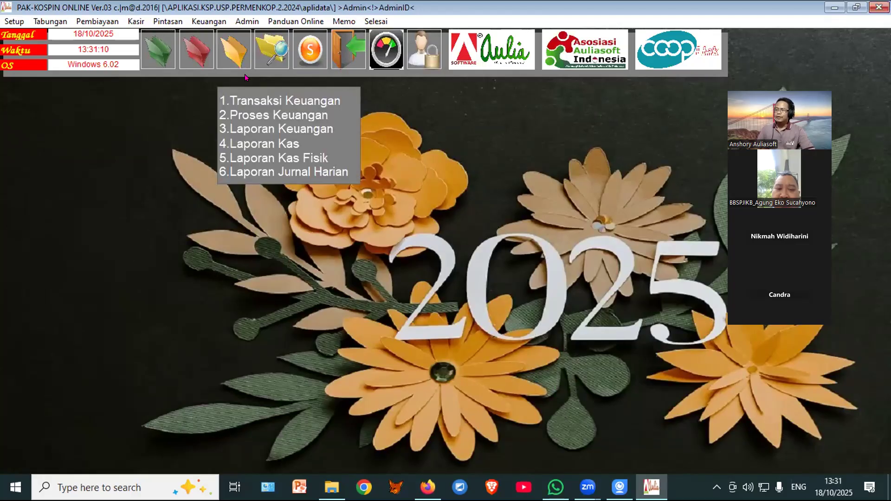
click(254, 101)
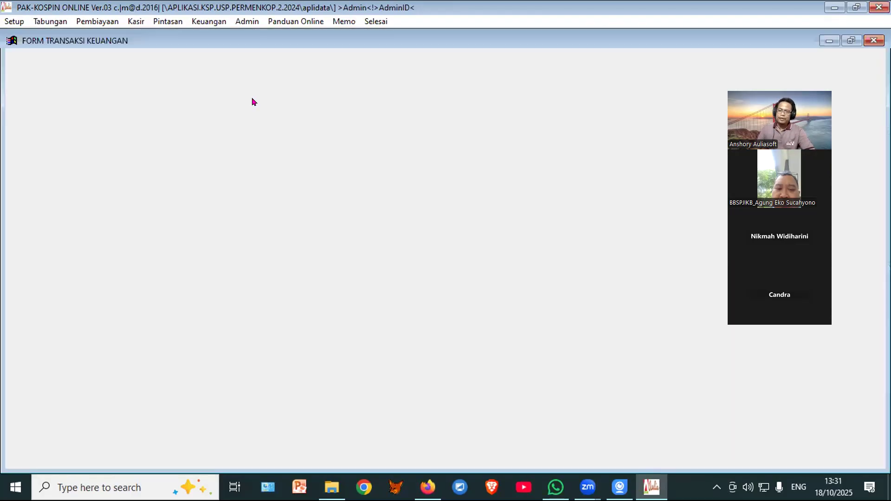
Step: Review the transaction code list preview through its last page, ending at 86D, then close it
click(280, 263)
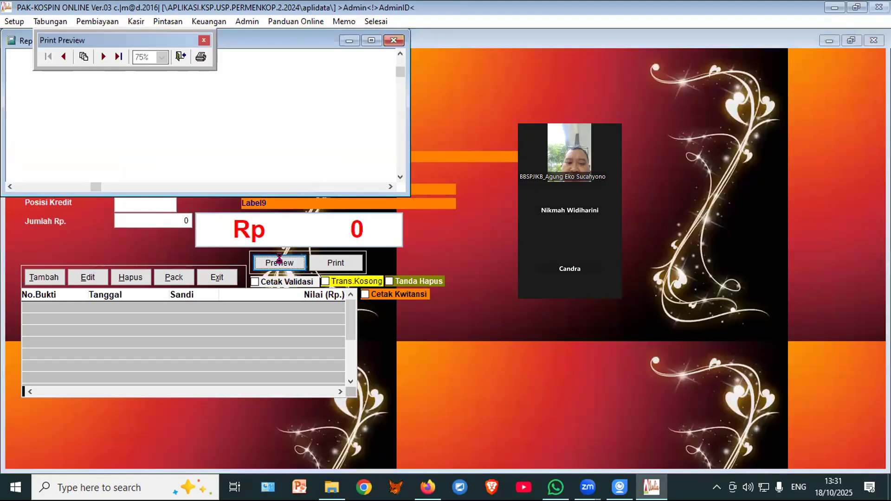
click(371, 40)
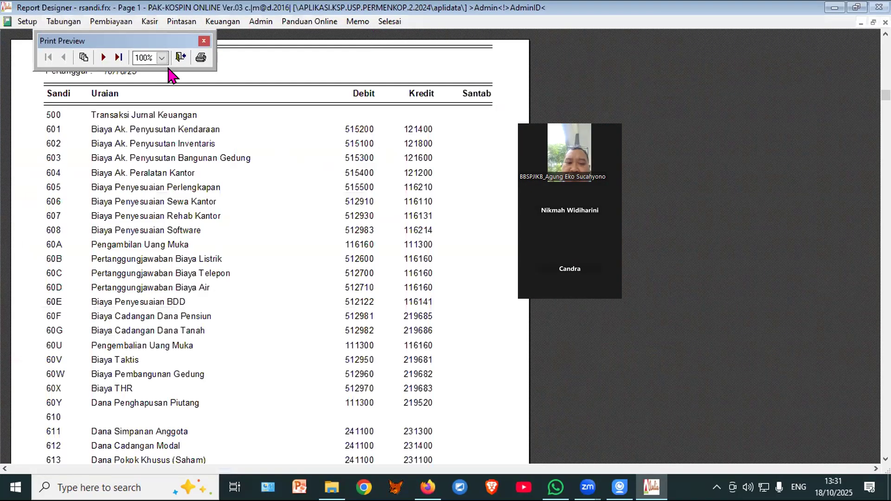
click(119, 57)
scroll(219, 332, down, 5)
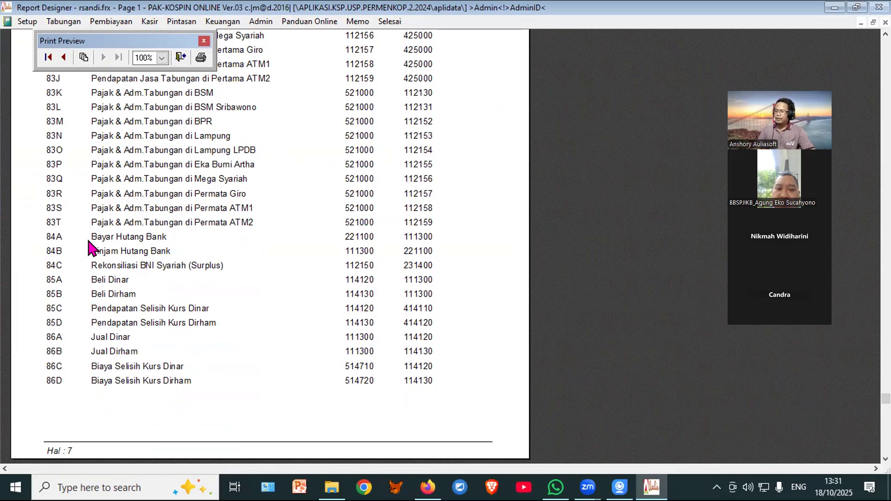
click(181, 58)
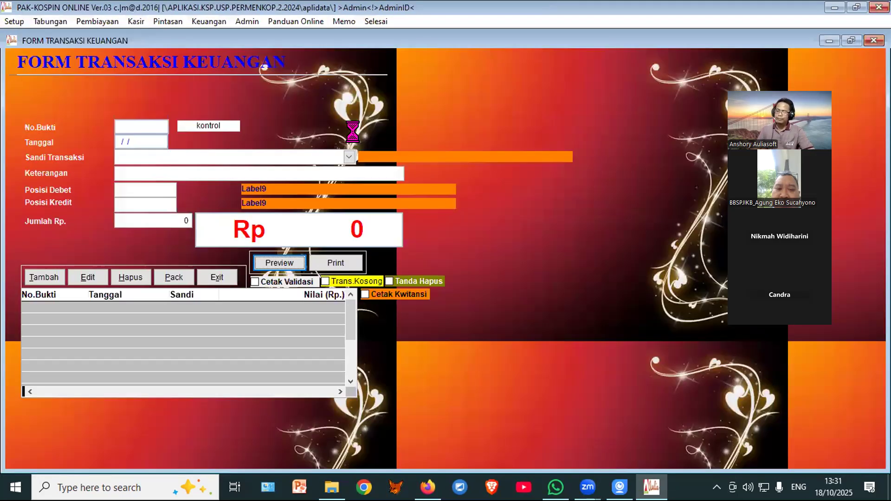
Step: Record entry 84B Pinjam Hutang Bank for Rp 100,000,000, Kas Box Kasir to Hutang Bank
click(42, 277)
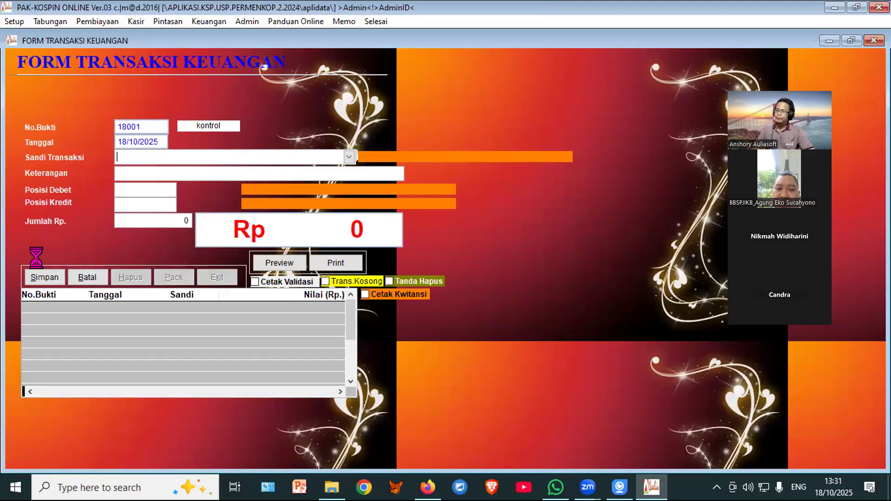
text(4)
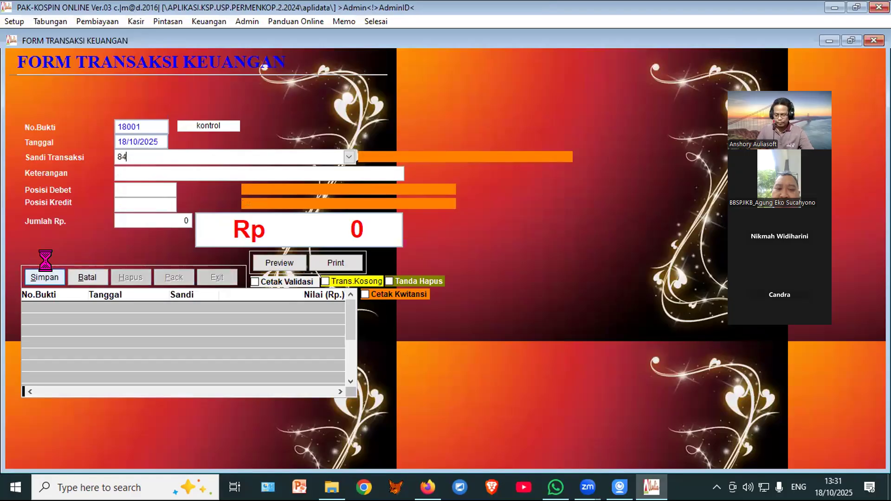
text(B)
key(Return)
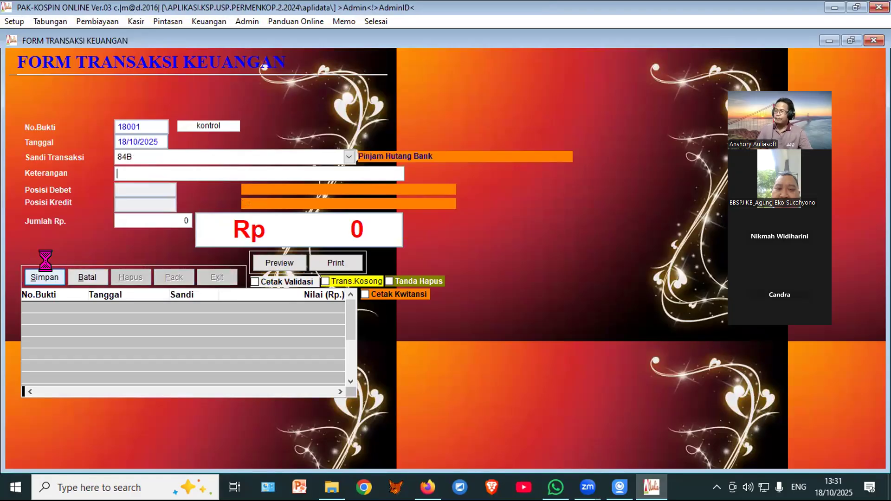
key(Return)
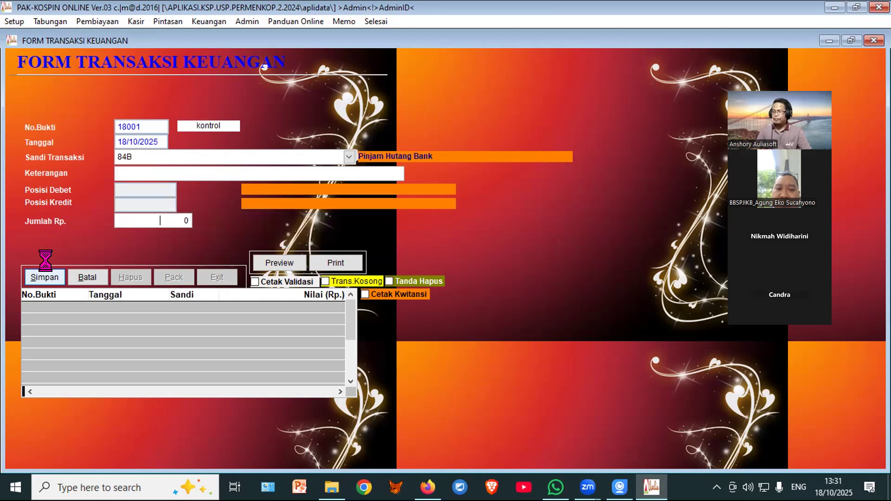
text(1,000,000,00)
key(Return)
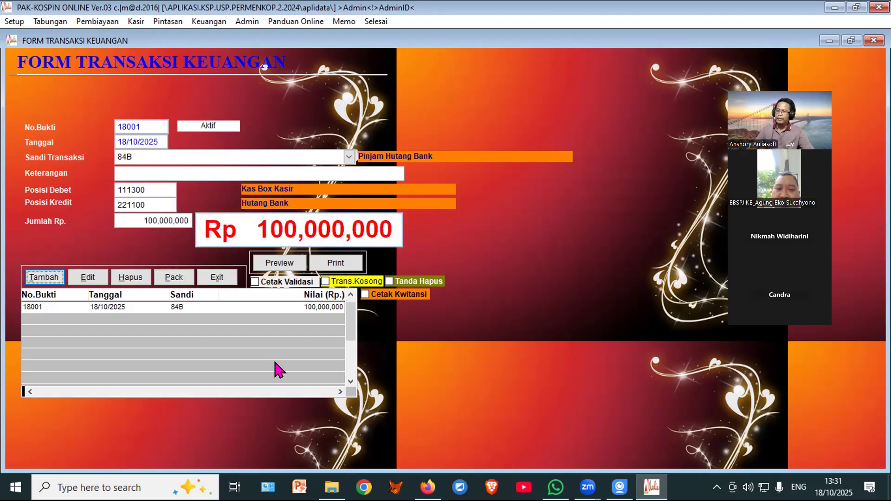
click(268, 265)
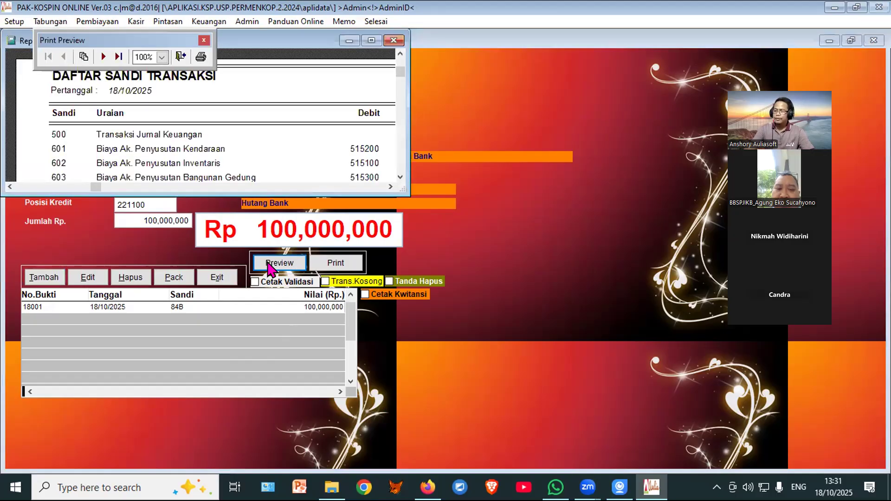
Step: Page through the full-screen Daftar Sandi Transaksi preview, close it, and start transaction 18002
click(372, 41)
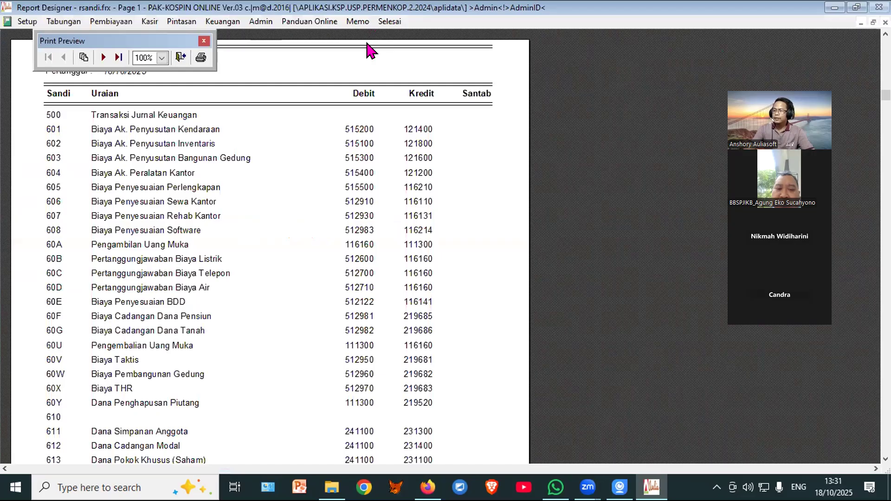
click(102, 58)
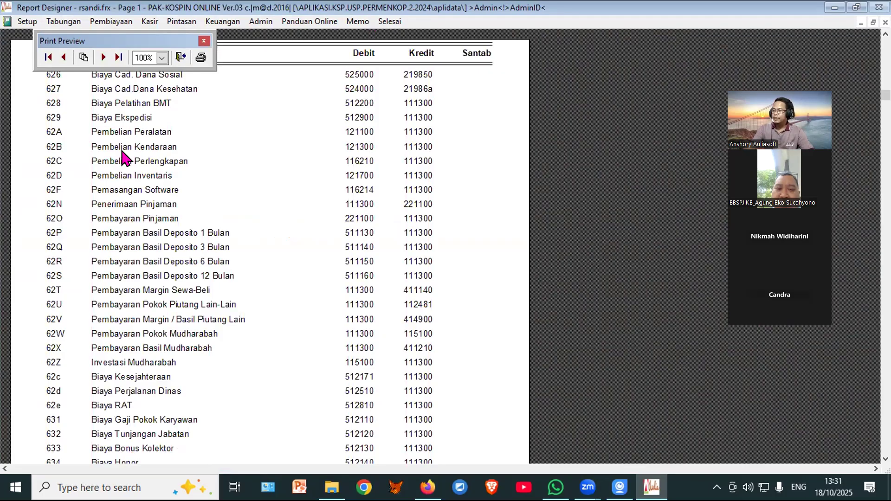
click(64, 57)
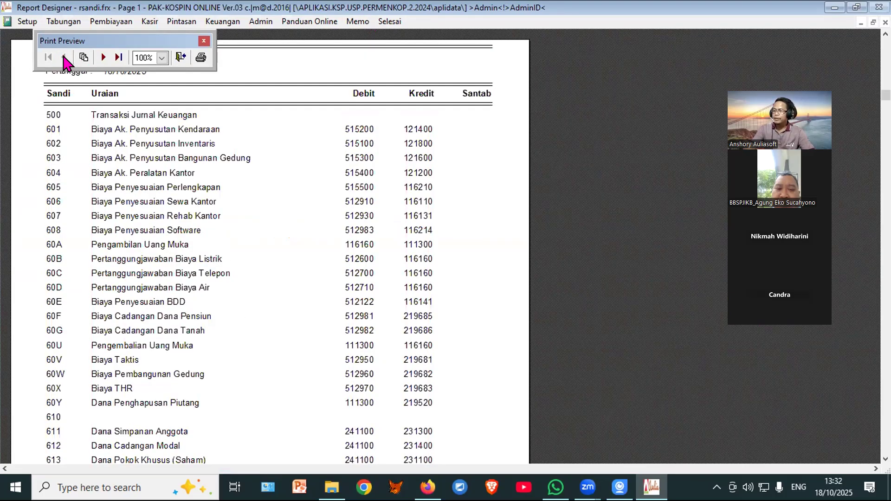
click(103, 58)
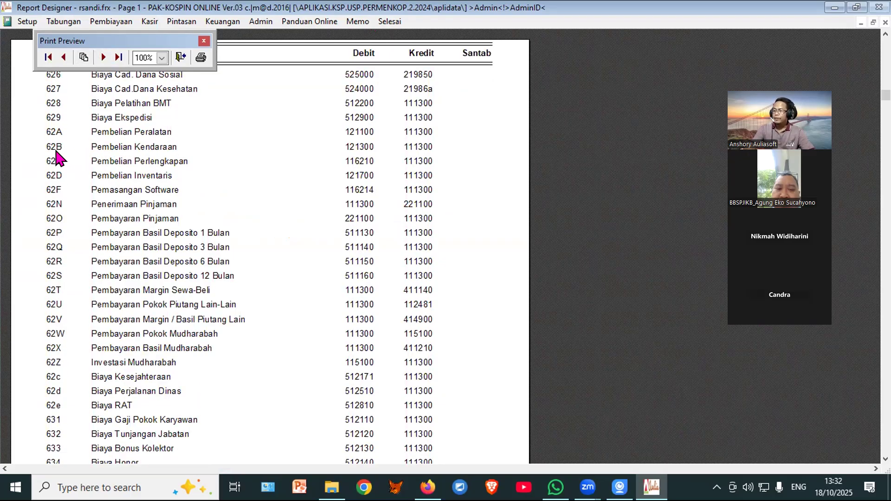
click(176, 57)
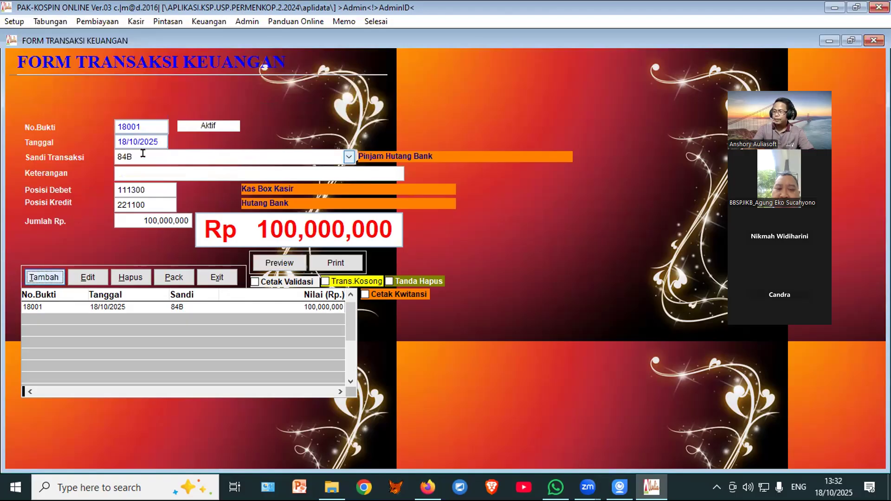
click(44, 278)
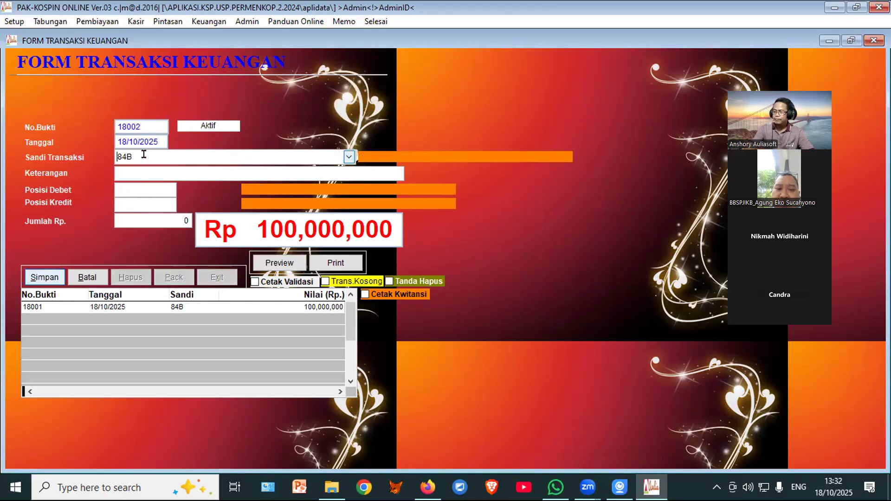
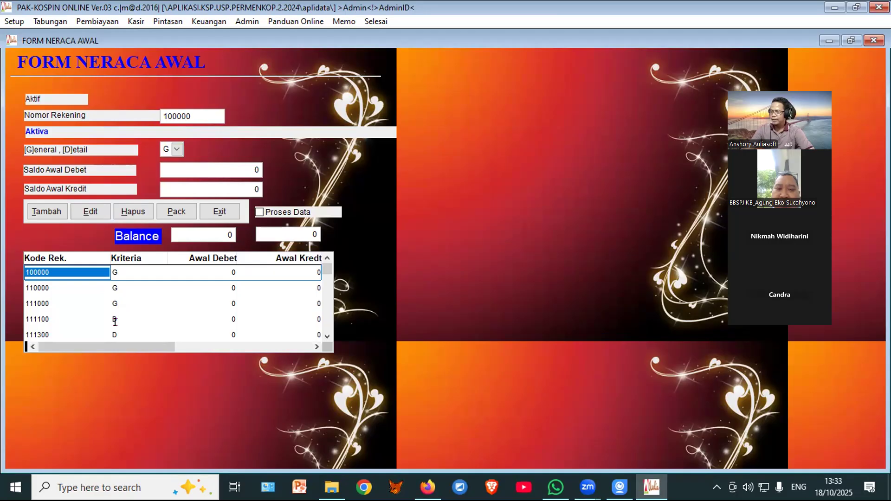
Step: Give Kas Box Kasir (111300) an opening debit of 12,000,000 and save it
click(114, 332)
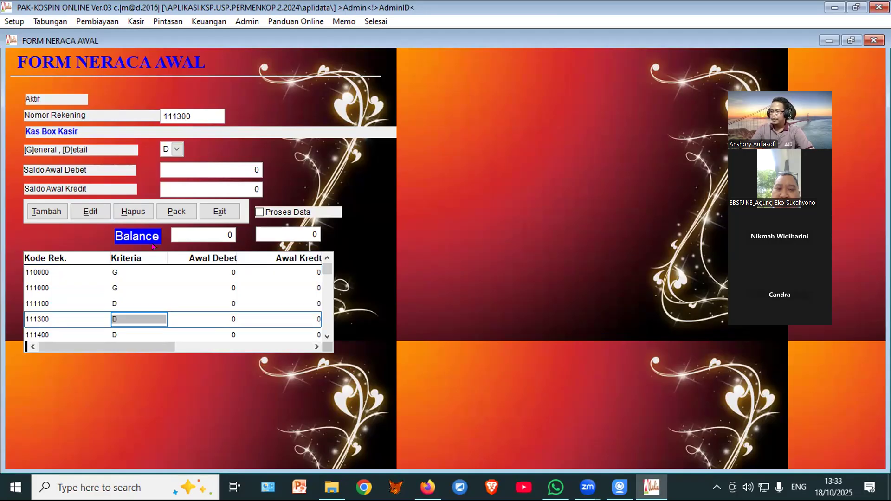
click(84, 215)
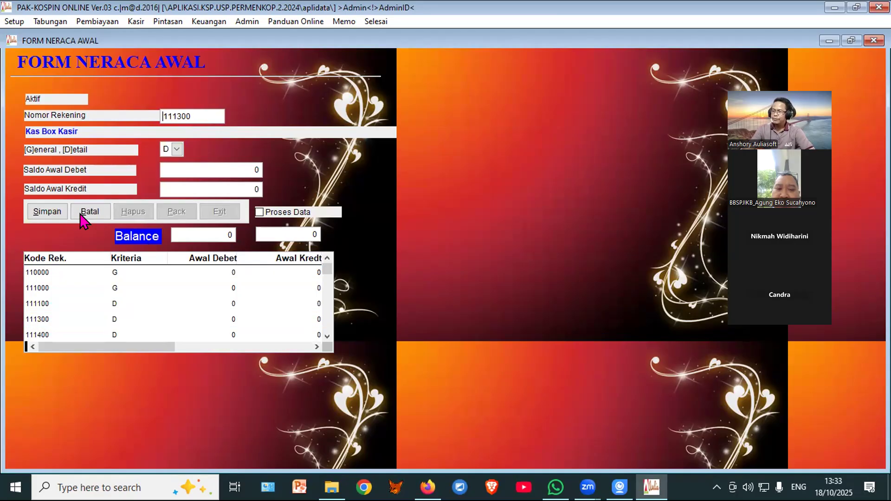
click(170, 165)
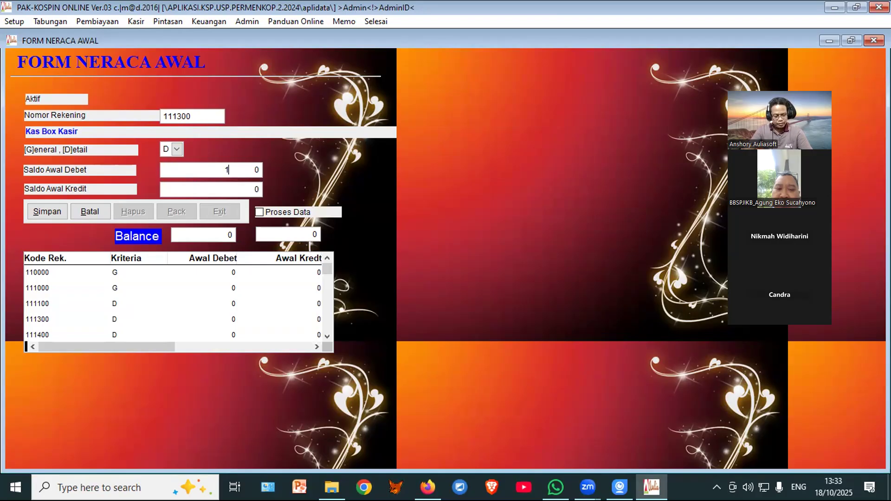
text(12,000,000)
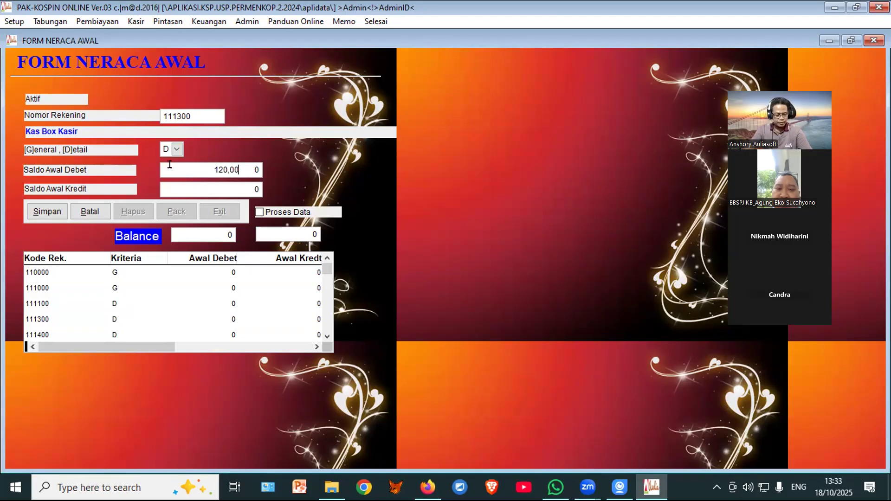
key(Return)
click(46, 211)
Step: Give Cadangan Umum (231400) an opening credit of 12,000,000 and save it
drag(328, 272, 327, 332)
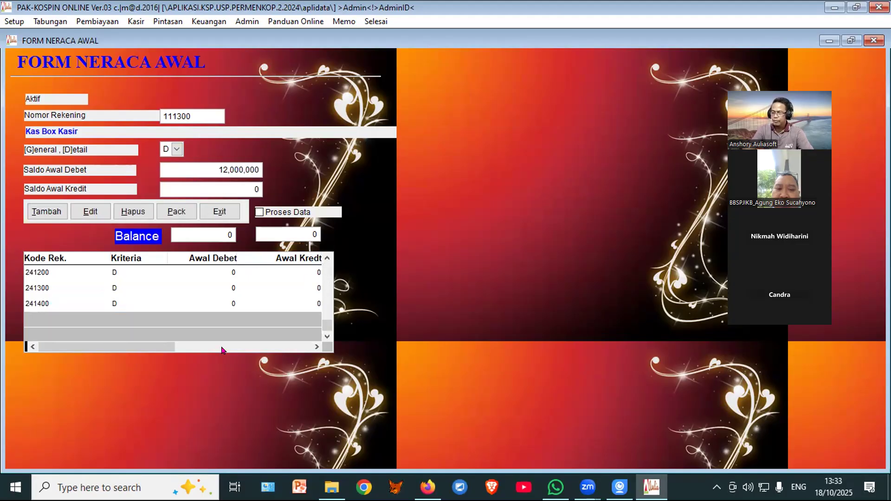
click(95, 304)
key(Up)
key(Up)
key(Up)
key(Up)
key(Up)
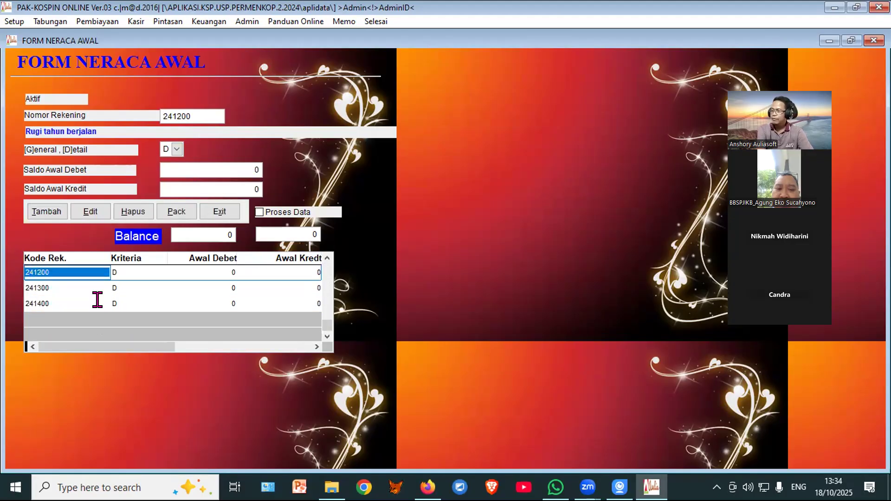
key(Up)
key(Up)
key(Up)
key(Up)
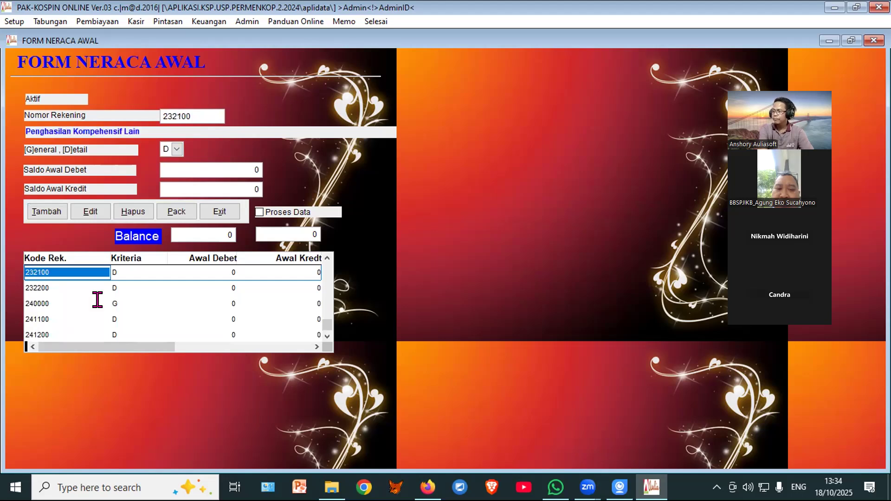
key(Up)
click(87, 215)
click(164, 183)
text(12000000)
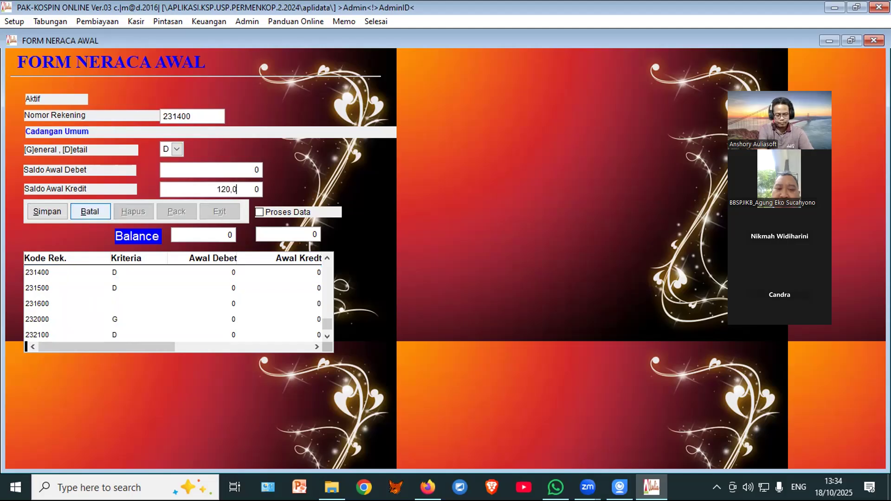
click(46, 212)
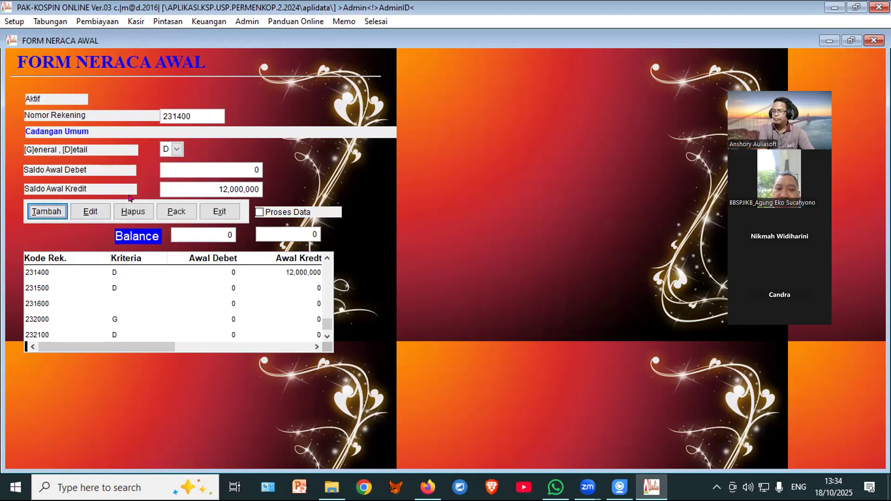
Step: Process the opening balance data, confirm, and close the Neraca Awal form
click(300, 211)
click(462, 280)
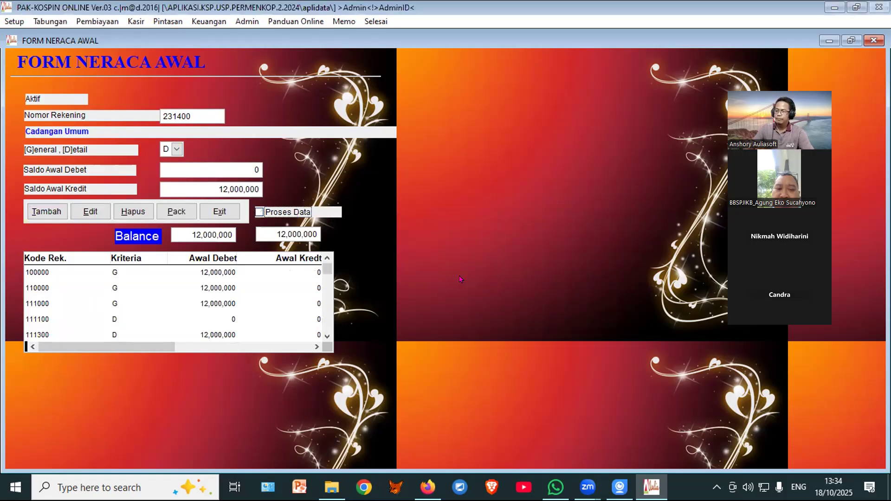
click(220, 212)
Step: Preview the Neraca Saldo Non Multi Currency trial balance, then open the financial transactions form
click(233, 57)
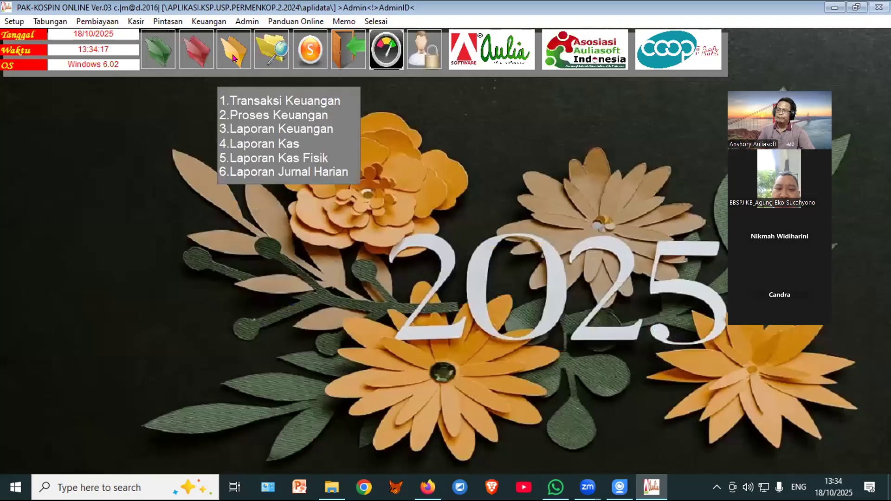
click(251, 125)
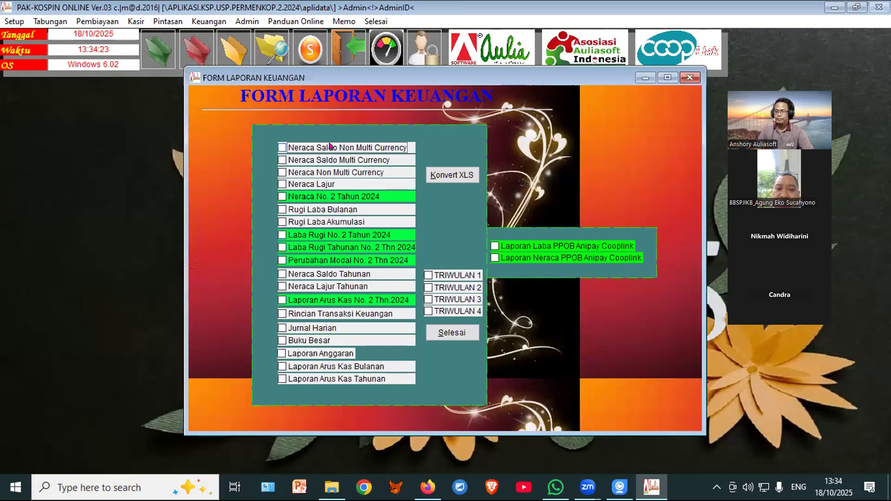
click(330, 145)
click(441, 145)
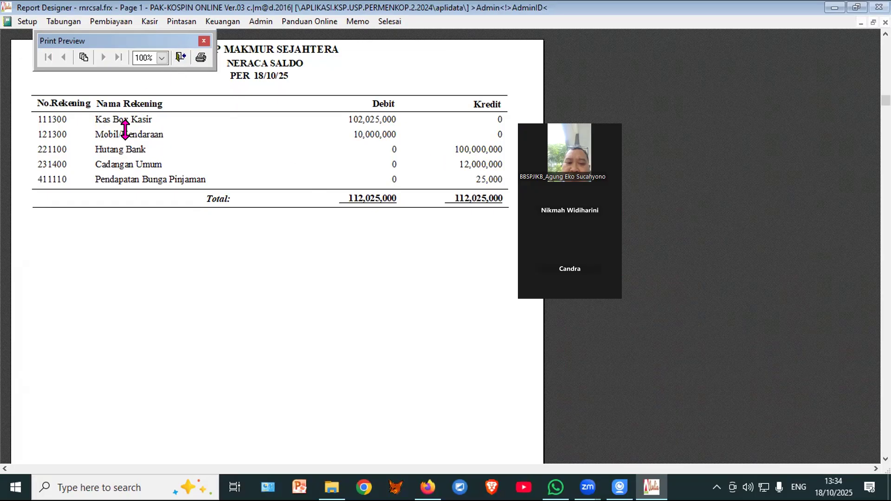
click(180, 58)
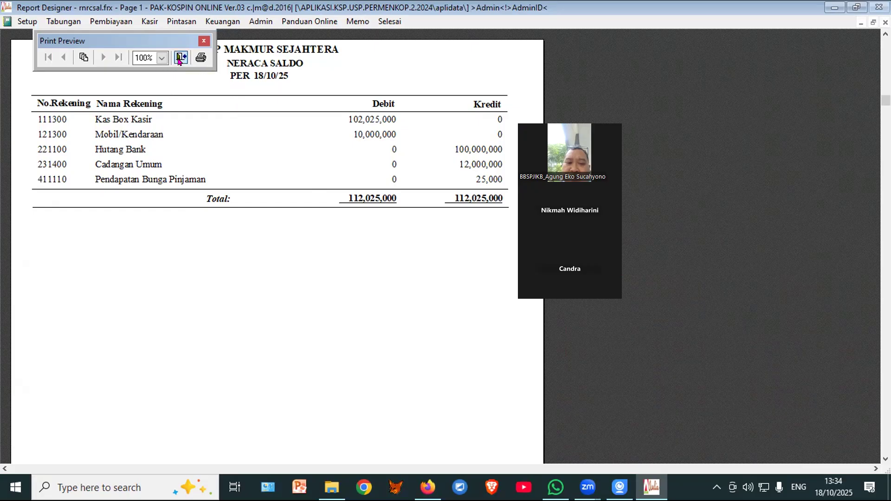
click(446, 333)
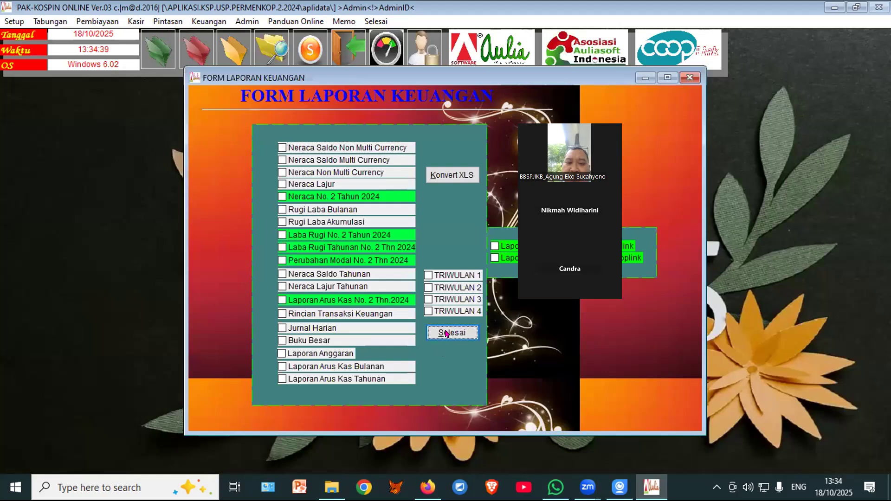
click(230, 48)
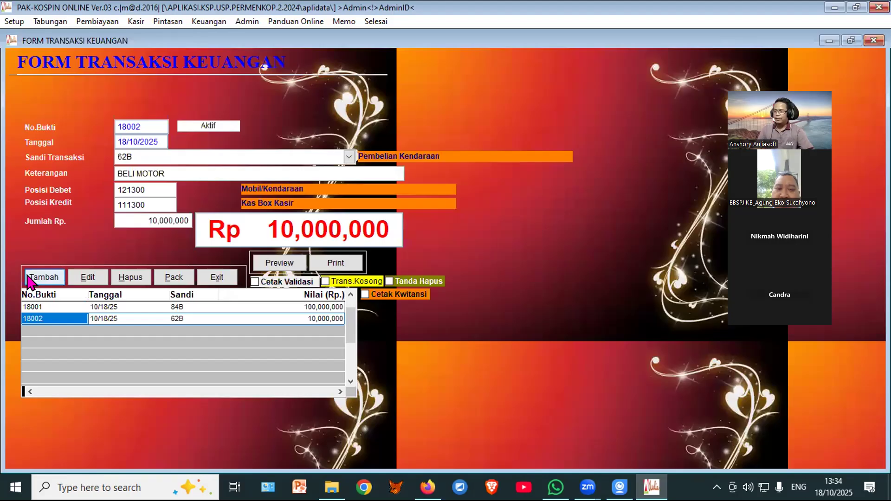
Step: Save a new voucher with code 601, description PENYUSUTAN MOTOR, amount 2,000,000, then close the form
click(44, 277)
click(278, 264)
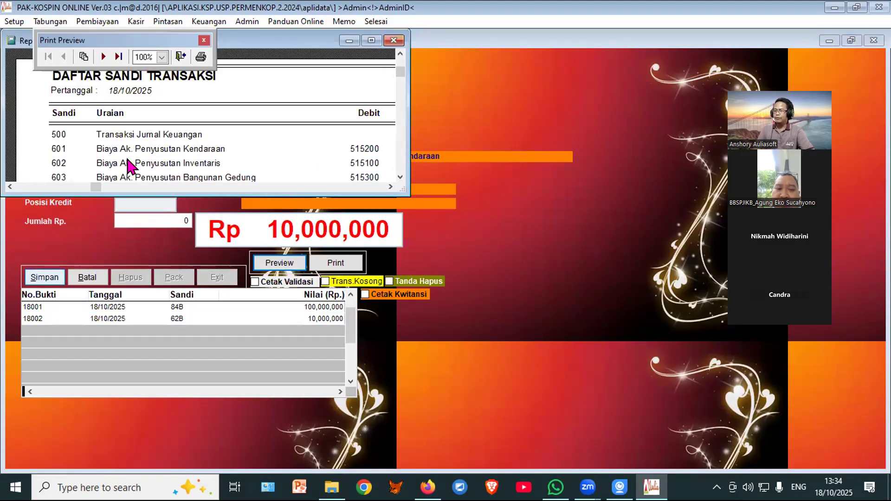
click(180, 56)
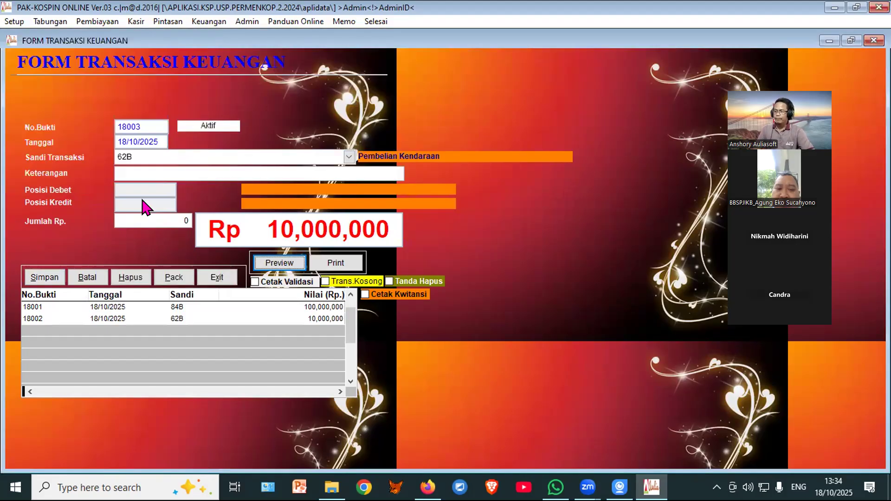
drag(151, 156, 110, 158)
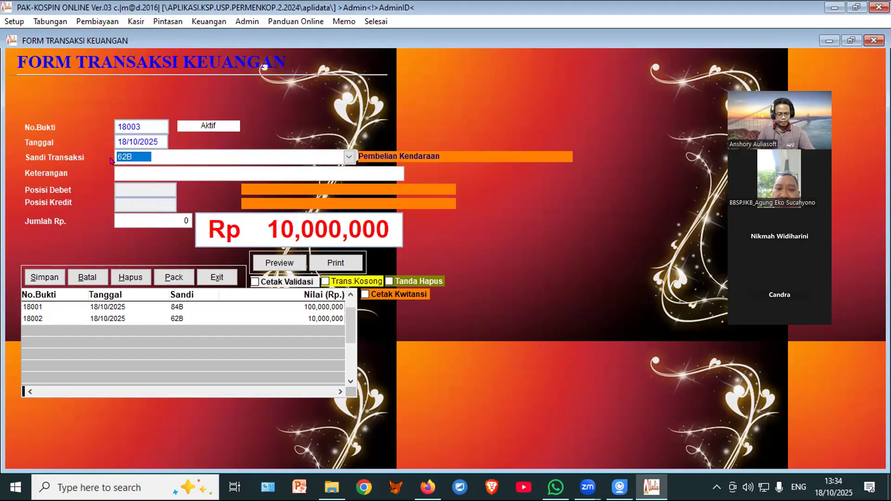
text(601)
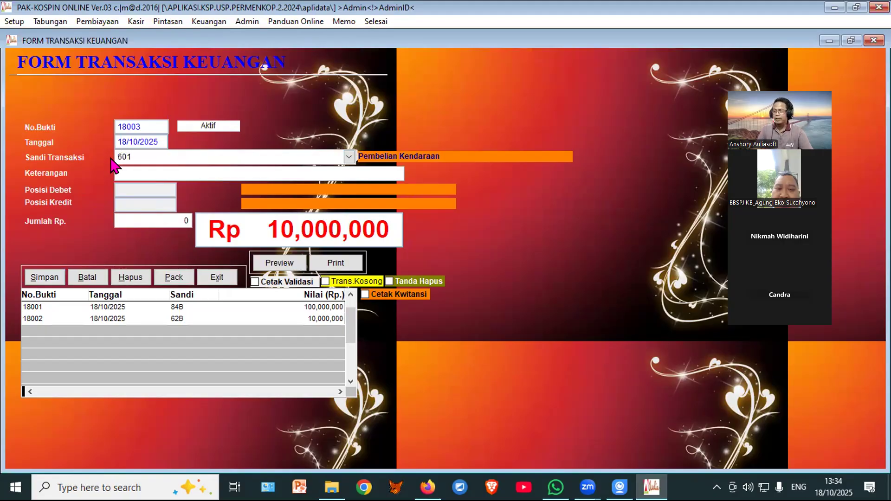
key(Return)
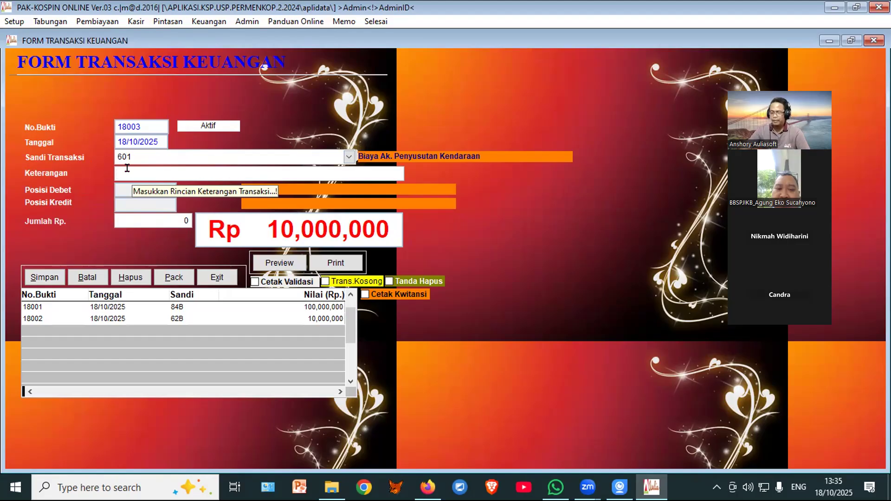
text(PENYUSUTAN MOTOR)
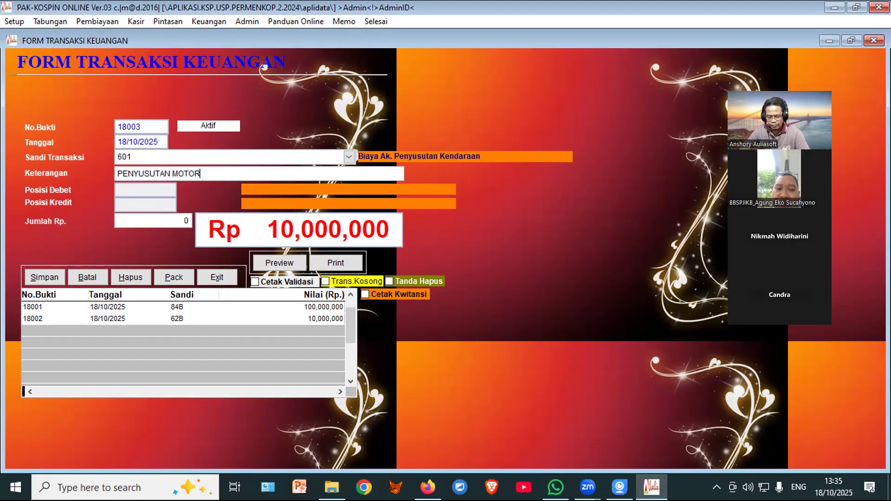
key(Return)
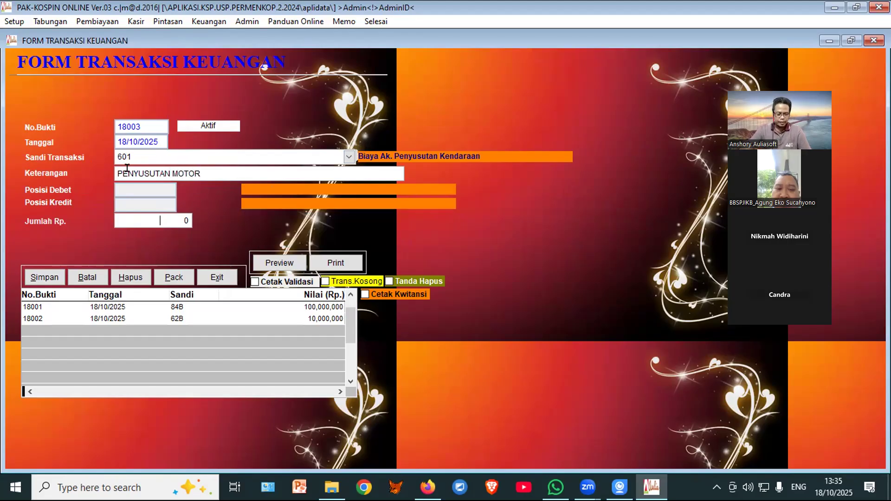
text(200000)
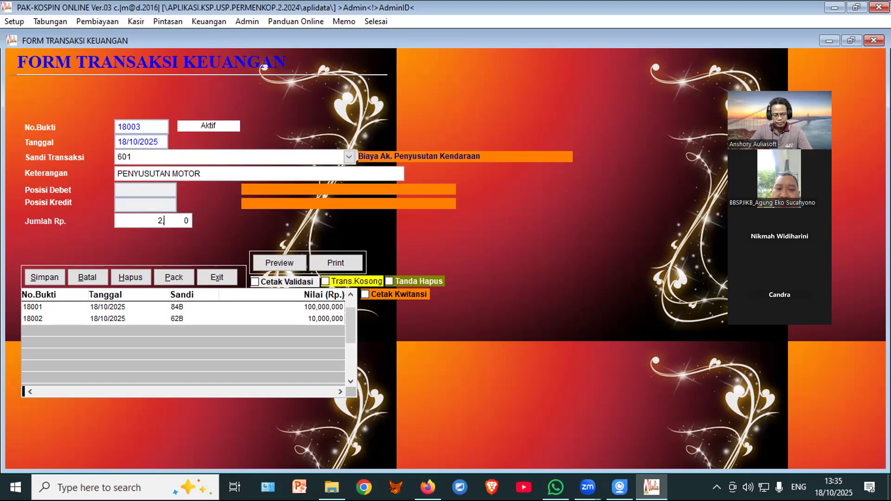
key(Return)
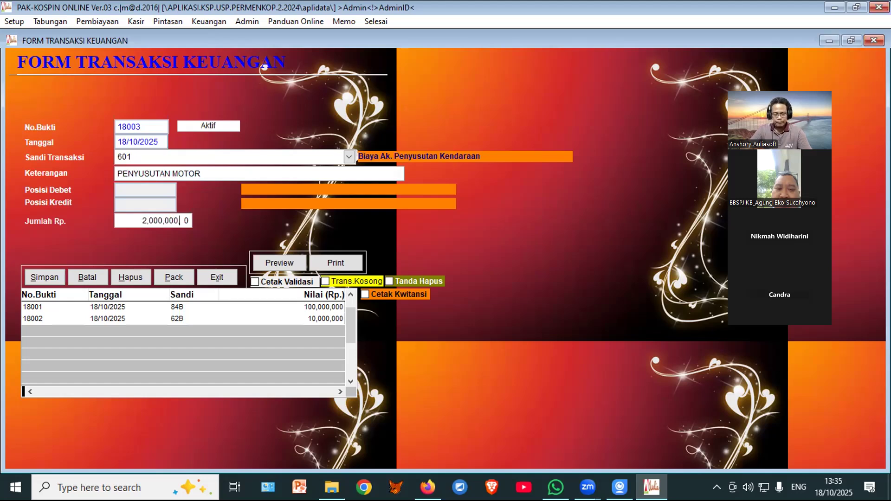
click(44, 277)
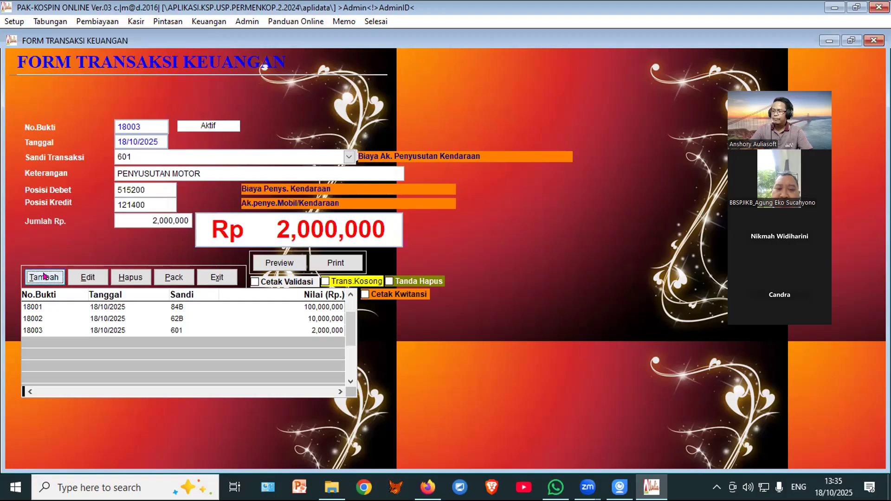
click(213, 277)
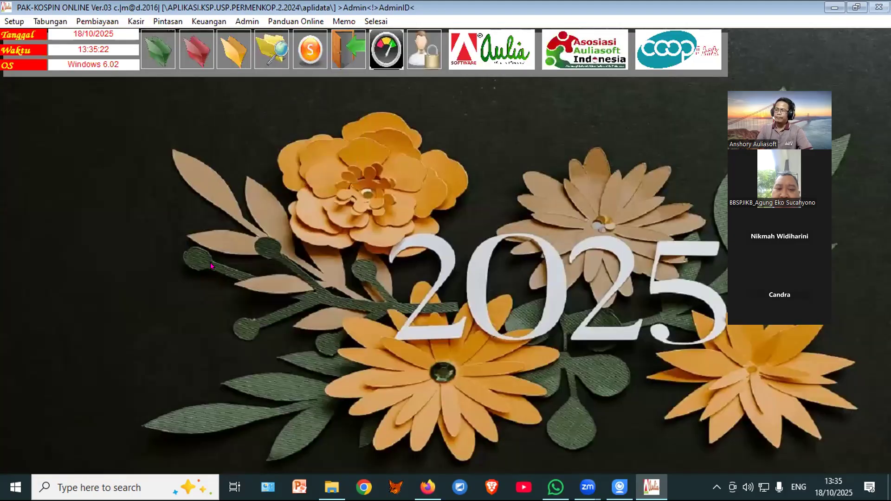
Step: Preview the Neraca Saldo trial balance full screen, confirming 114,025,000 debit and credit
click(227, 59)
click(241, 128)
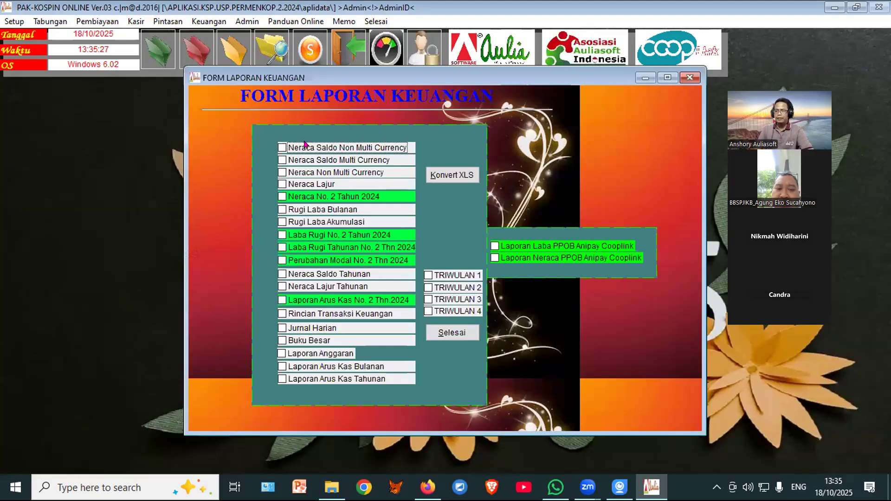
click(306, 147)
click(429, 148)
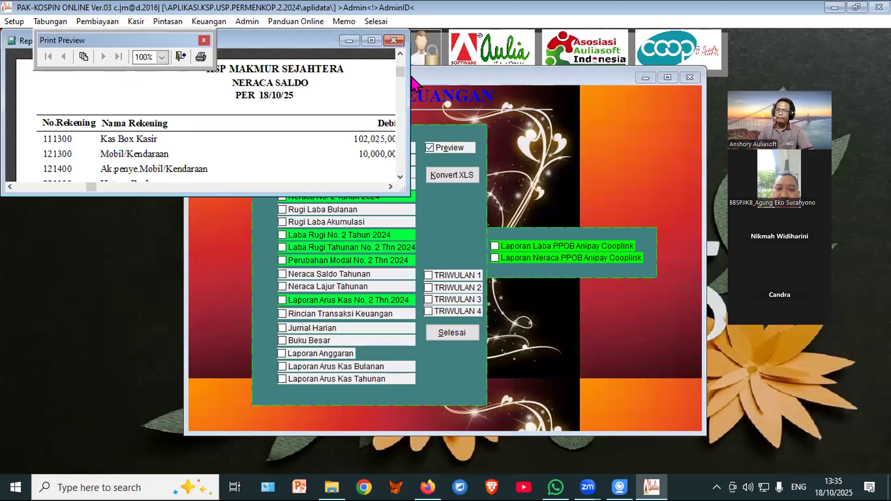
click(372, 41)
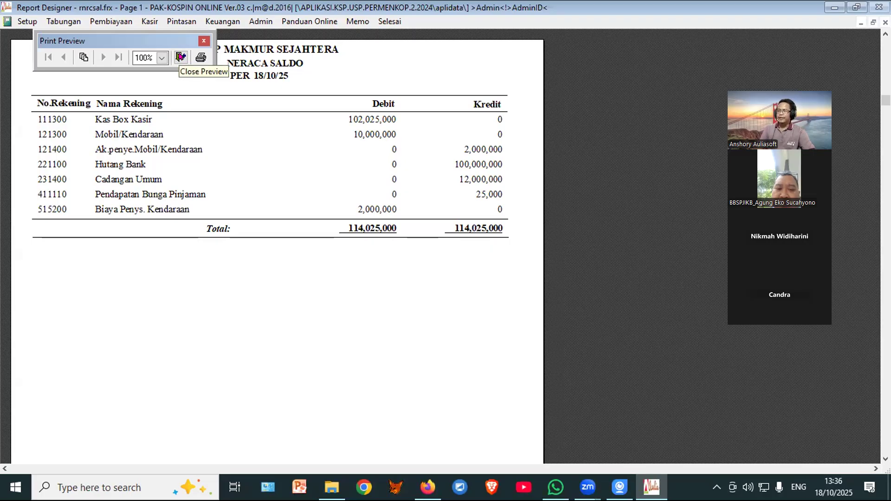
click(181, 57)
click(307, 172)
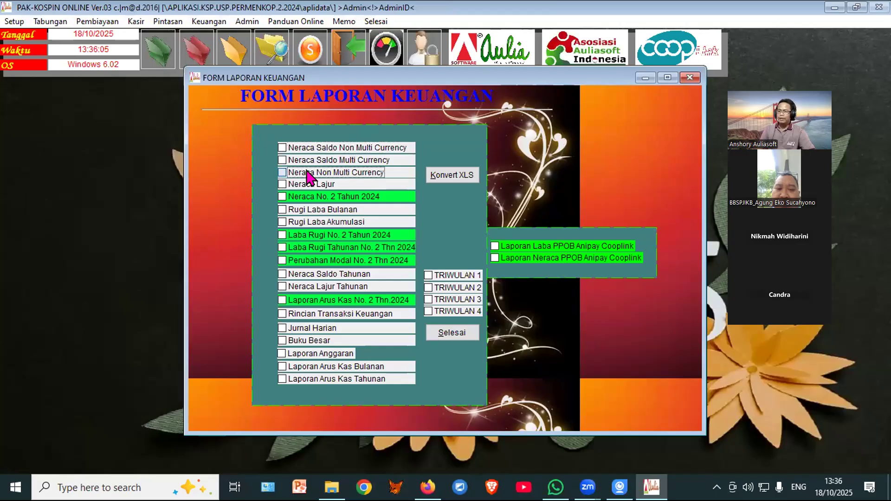
click(428, 148)
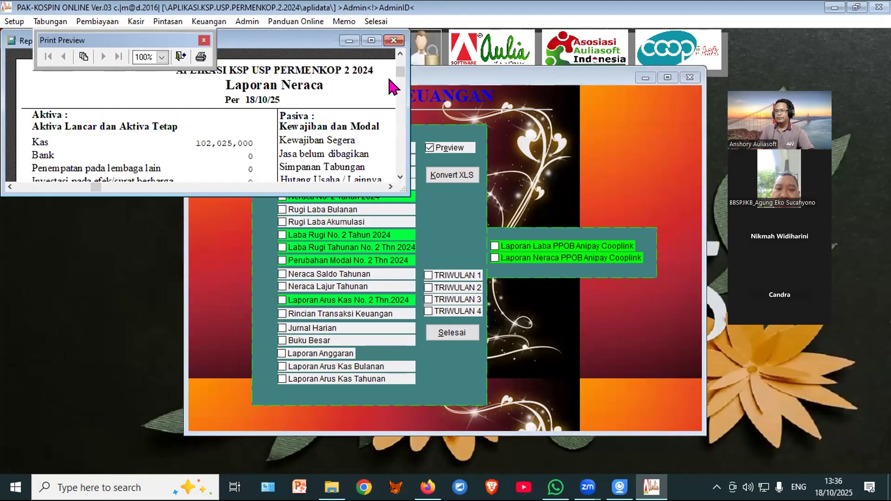
click(371, 41)
scroll(385, 116, down, 3)
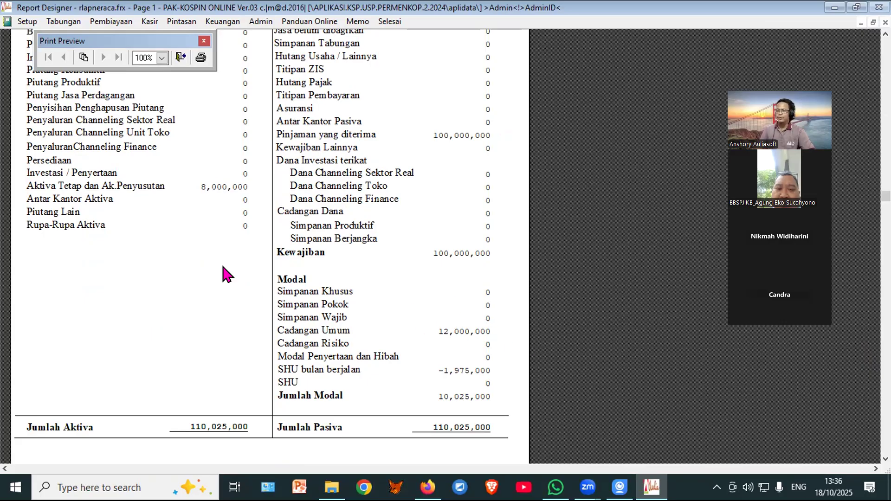
scroll(211, 267, up, 3)
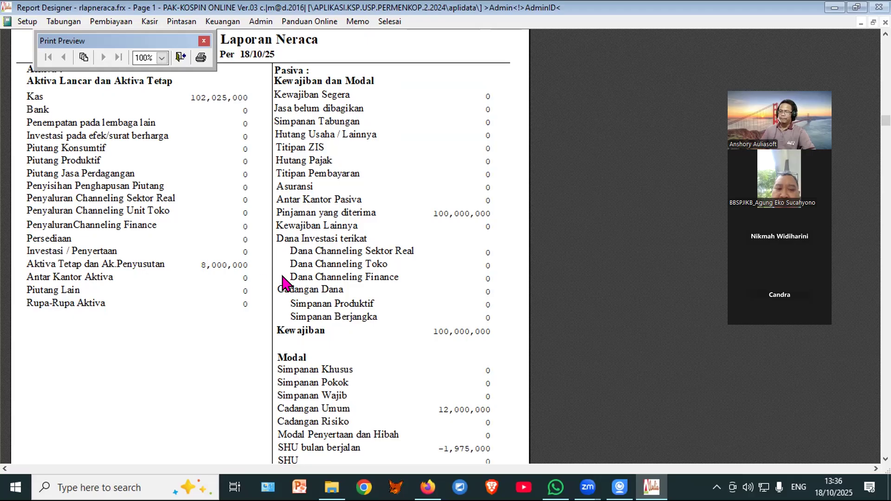
scroll(294, 284, down, 3)
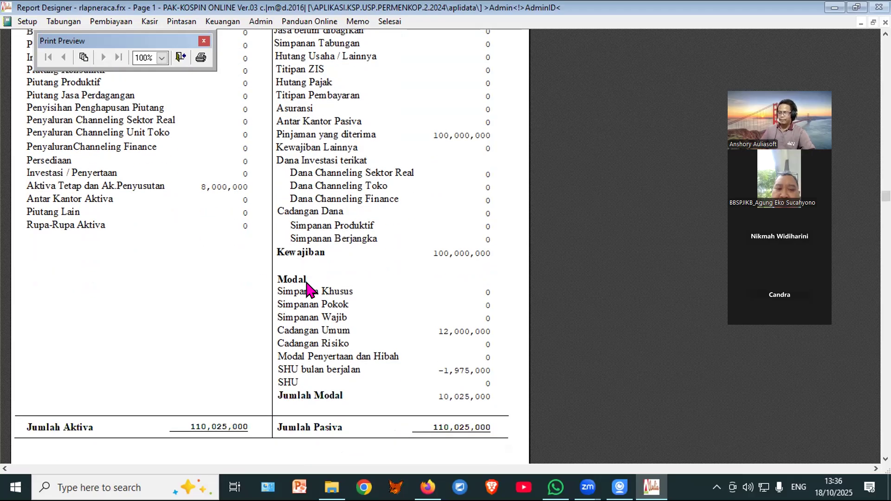
scroll(309, 288, down, 1)
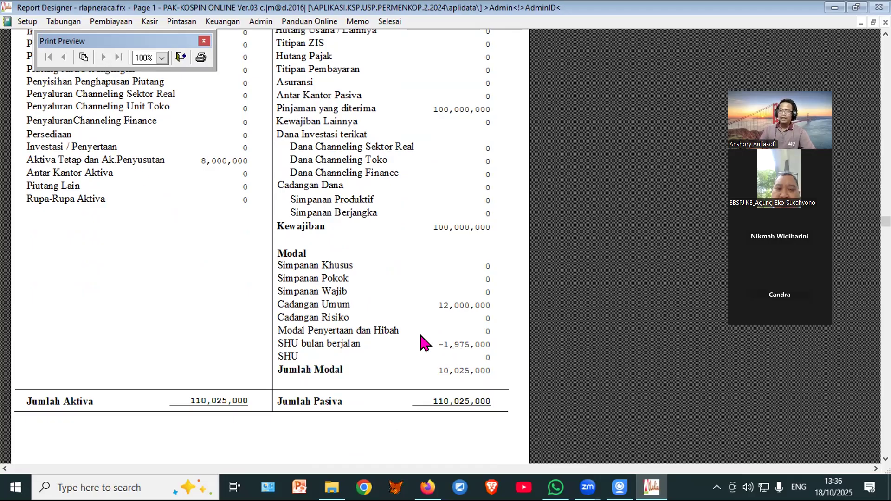
click(180, 58)
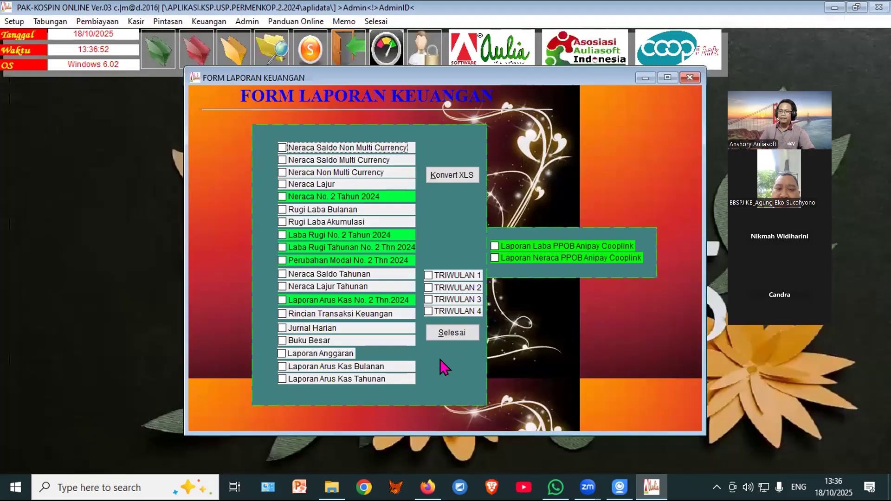
click(319, 148)
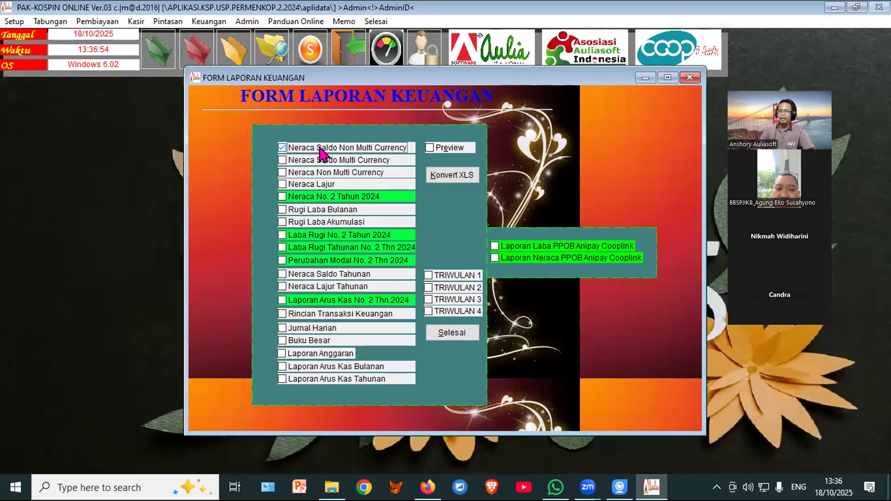
click(434, 147)
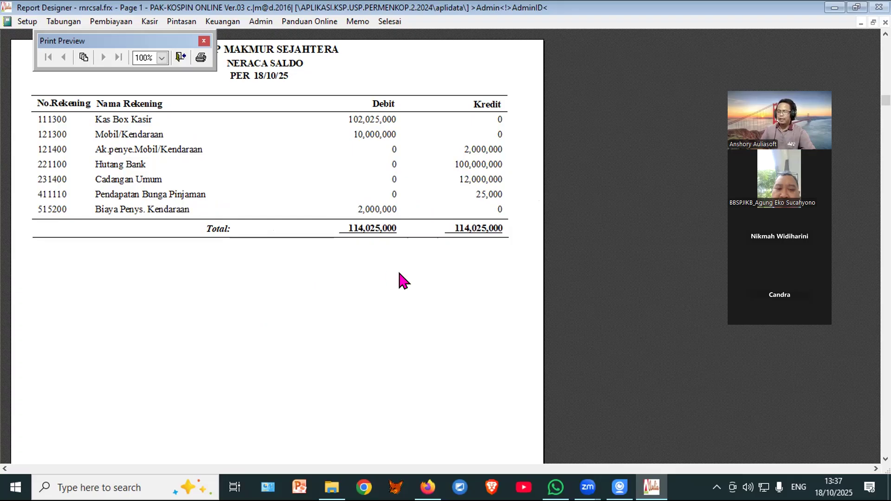
scroll(306, 264, up, 2)
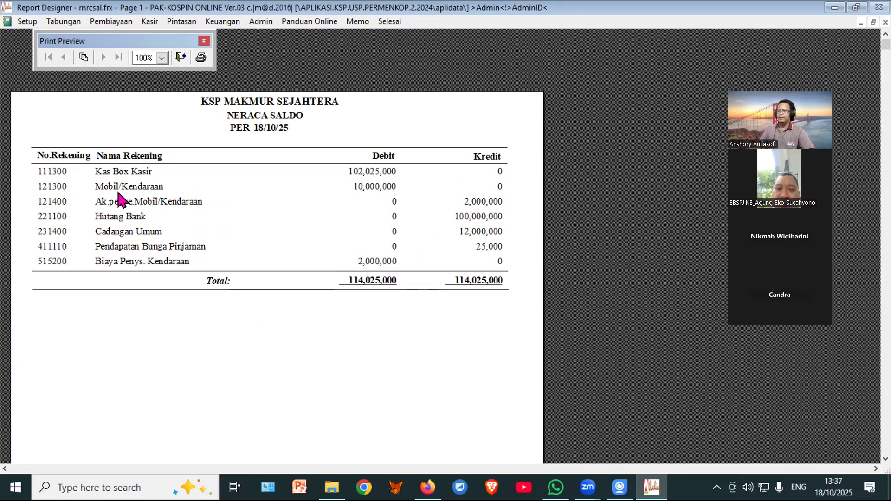
click(181, 57)
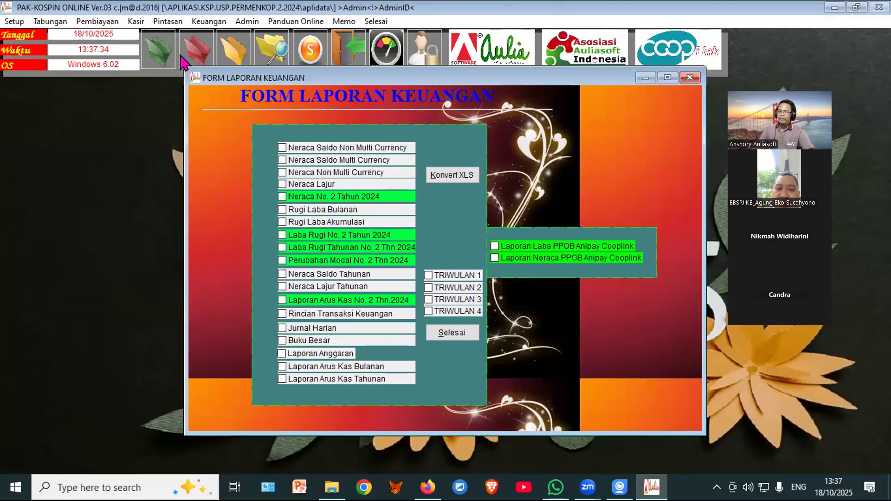
click(308, 209)
click(430, 148)
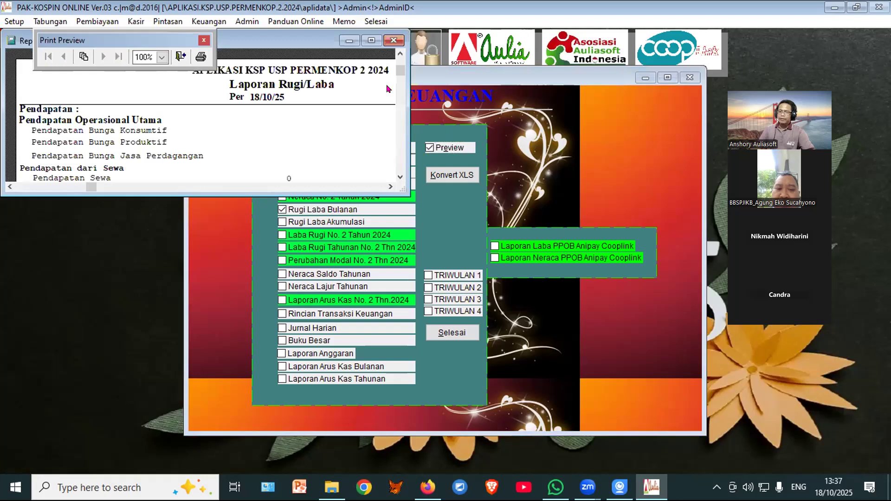
click(371, 40)
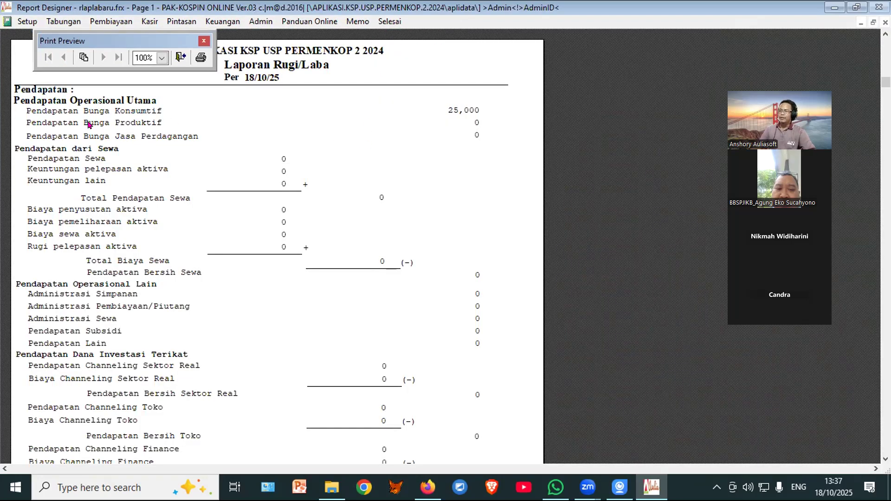
scroll(433, 201, down, 10)
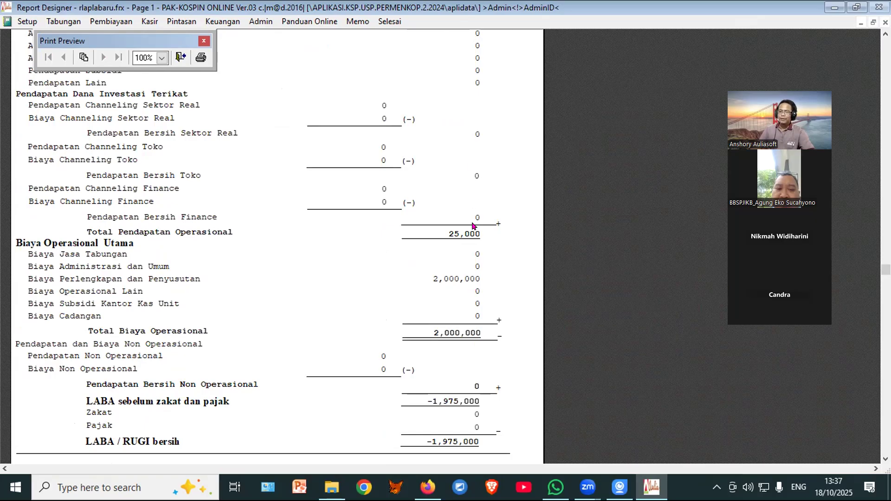
scroll(482, 298, down, 1)
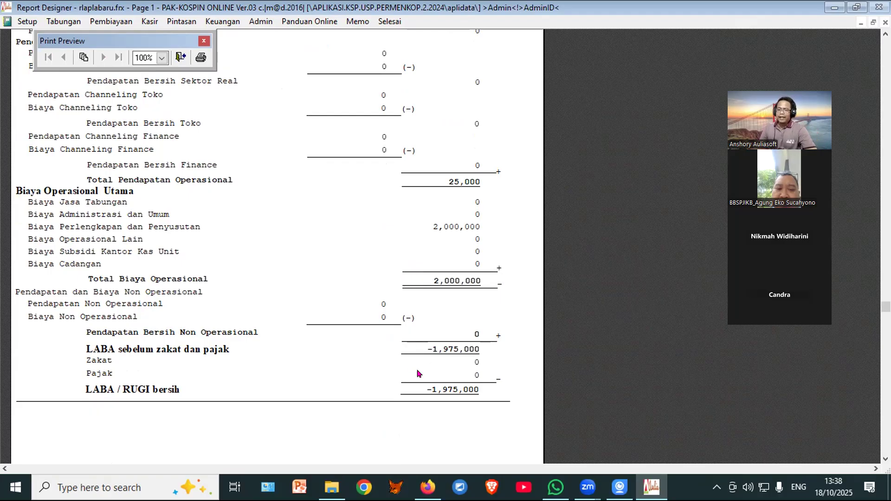
click(180, 58)
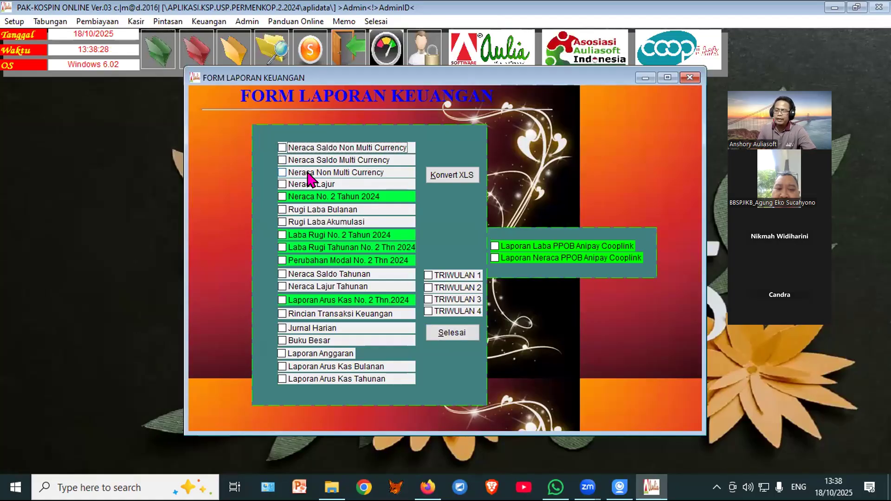
Step: Recheck the Neraca Saldo Non Multi Currency trial balance full screen, then close the reports form
click(326, 149)
click(450, 147)
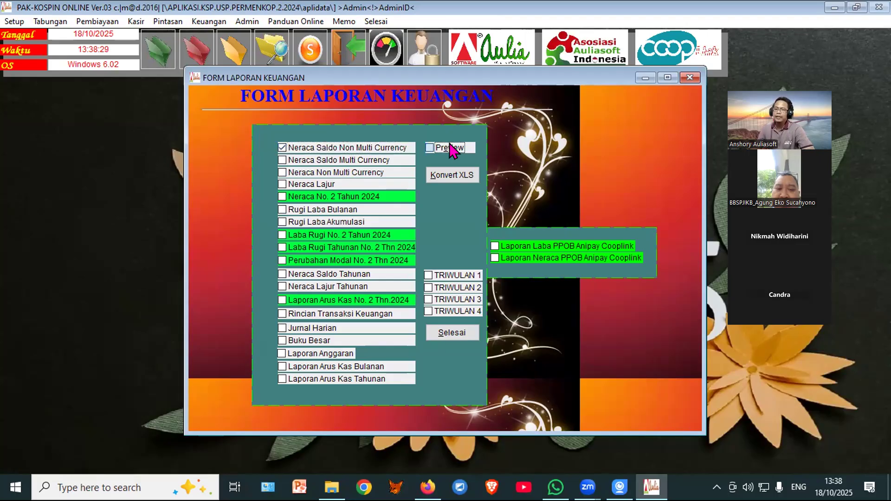
click(371, 41)
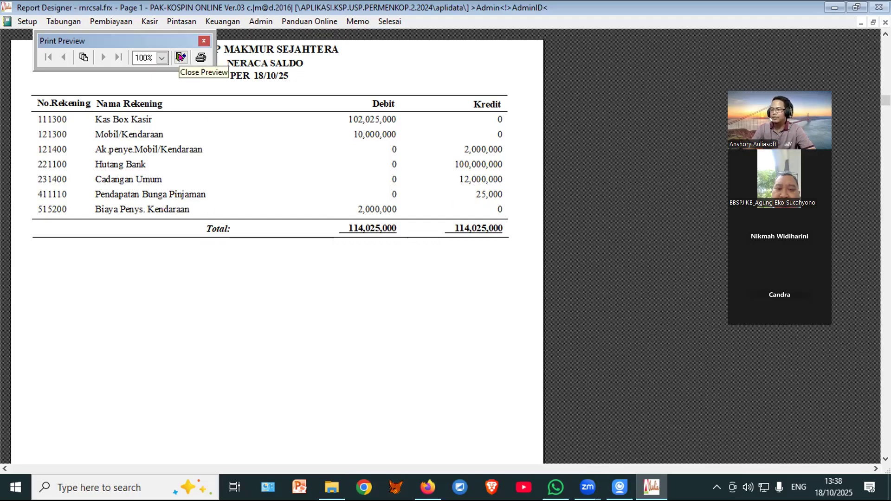
click(181, 57)
click(452, 334)
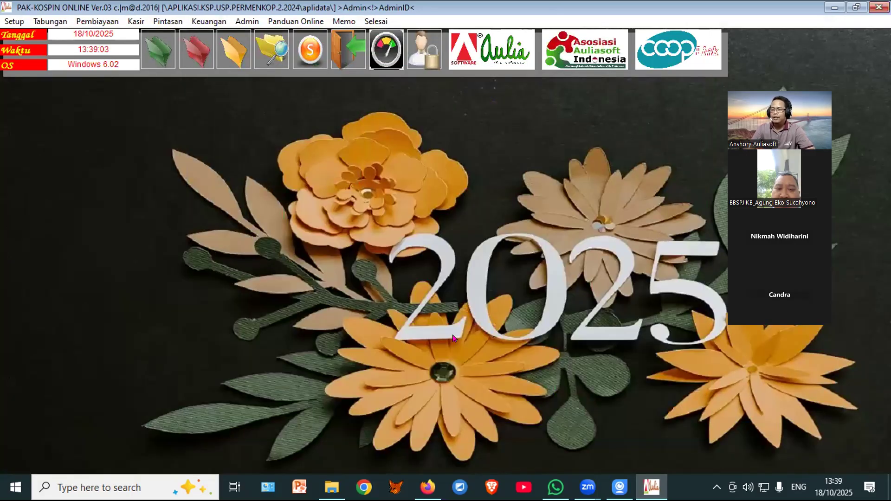
Step: Regenerate the Neraca Saldo trial balance, confirm both sides total 114,025,000, and close the reports
click(235, 50)
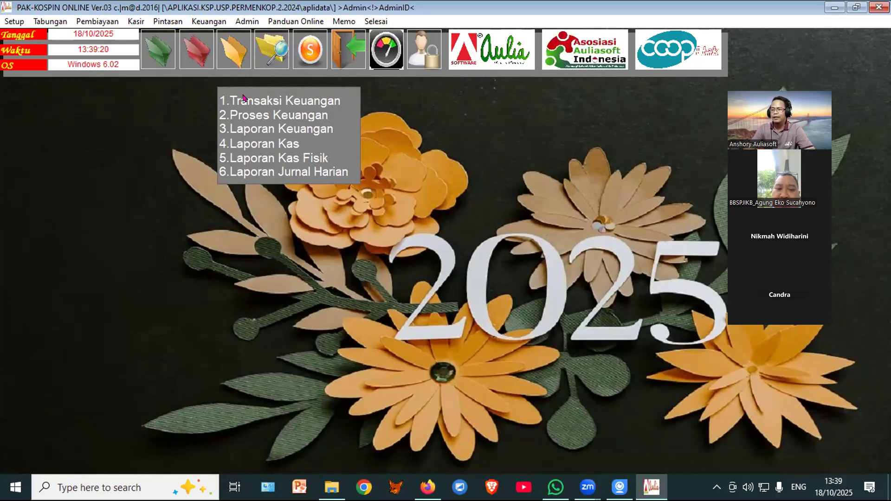
click(253, 128)
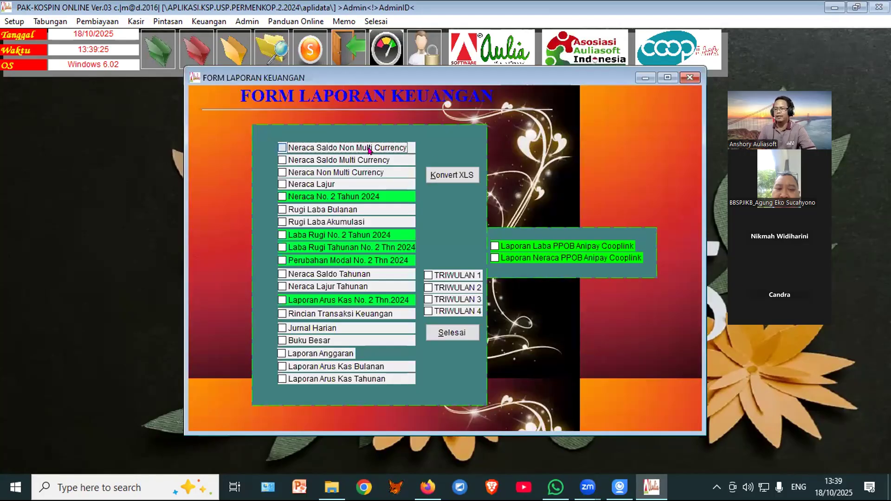
click(369, 150)
click(438, 147)
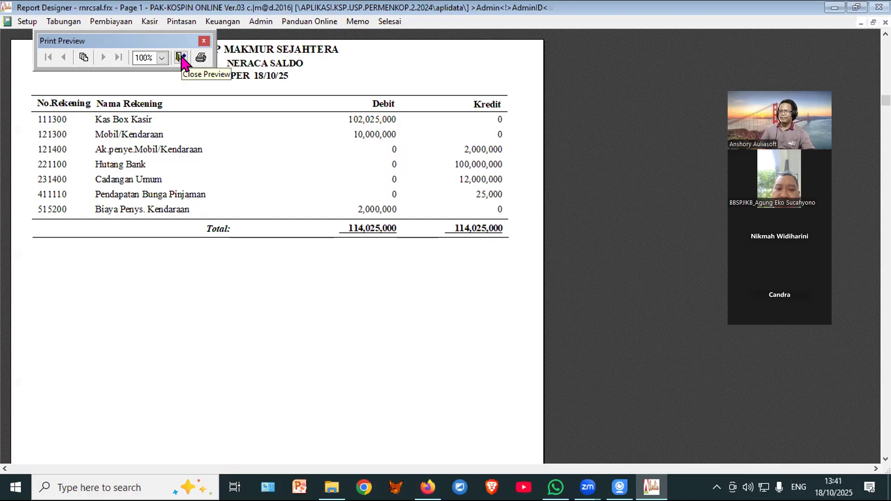
click(181, 58)
click(449, 333)
mouse_move(158, 70)
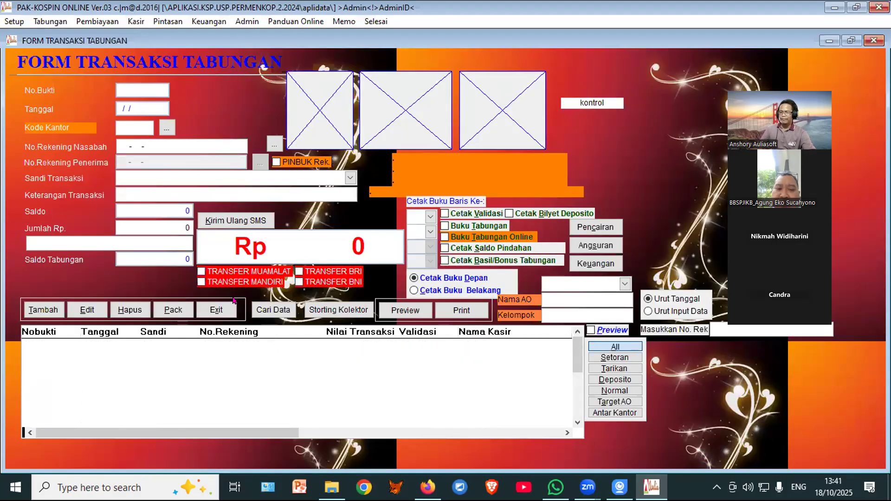
Step: Register a new member by name with book number 01 and a SIMP.POKOK account
click(217, 311)
mouse_move(158, 47)
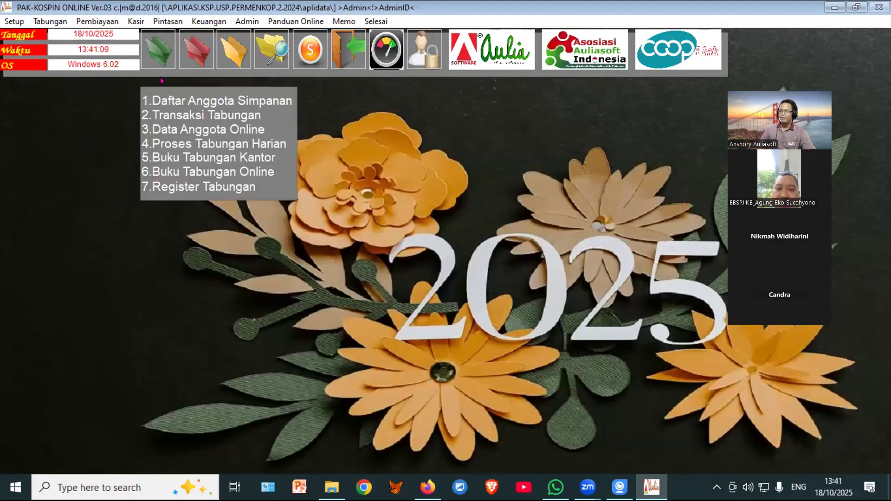
click(168, 100)
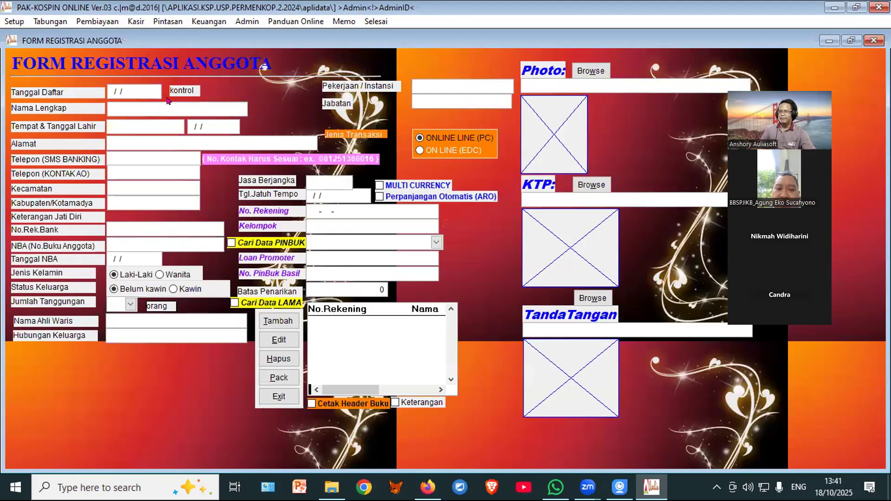
click(268, 322)
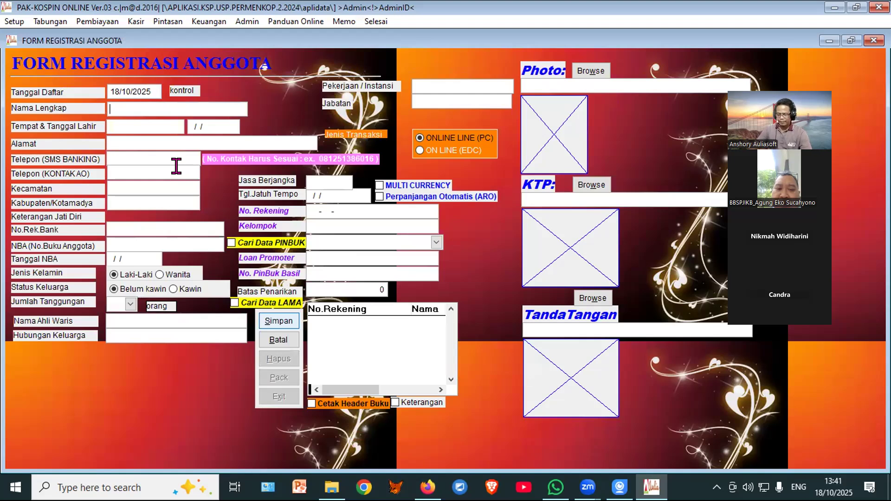
text(SURADI)
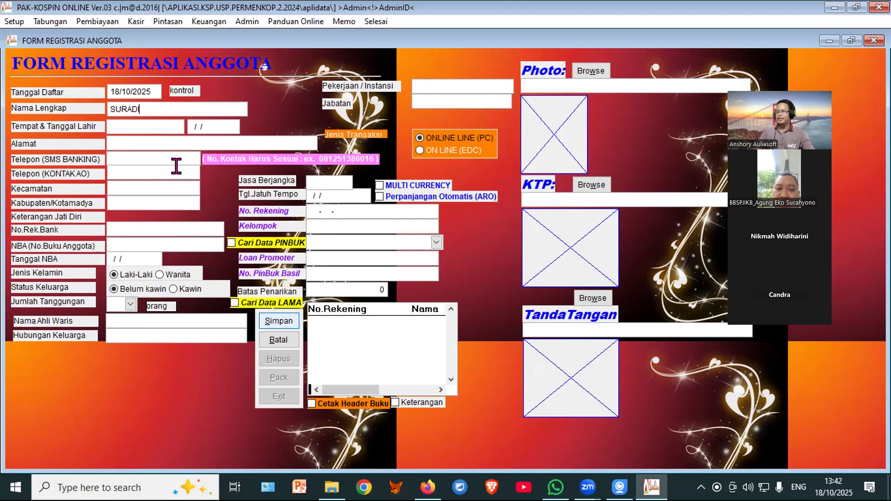
click(143, 240)
text(01)
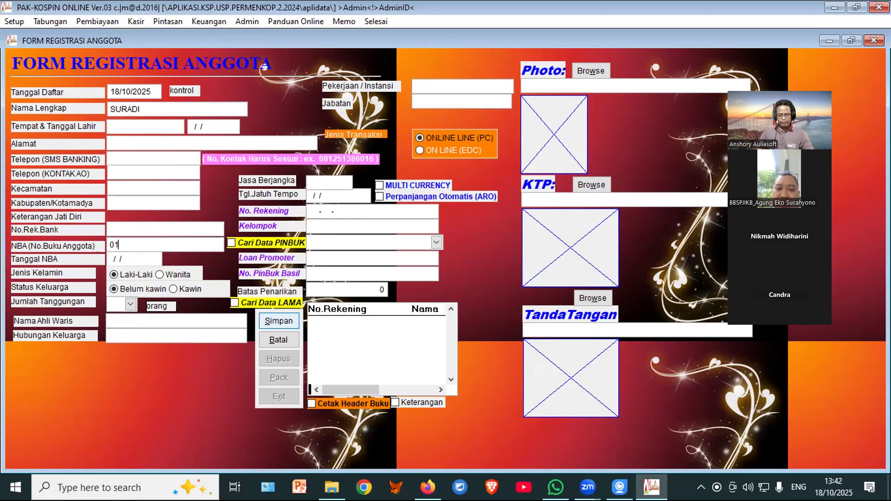
click(386, 206)
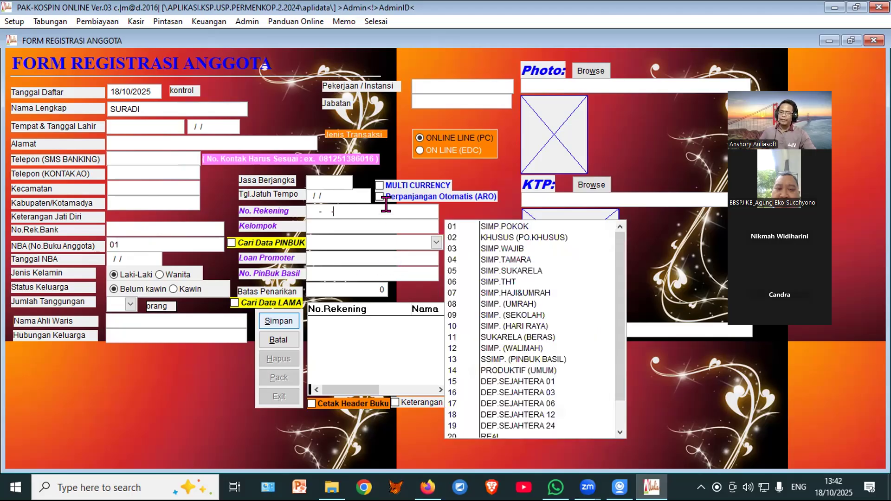
click(518, 226)
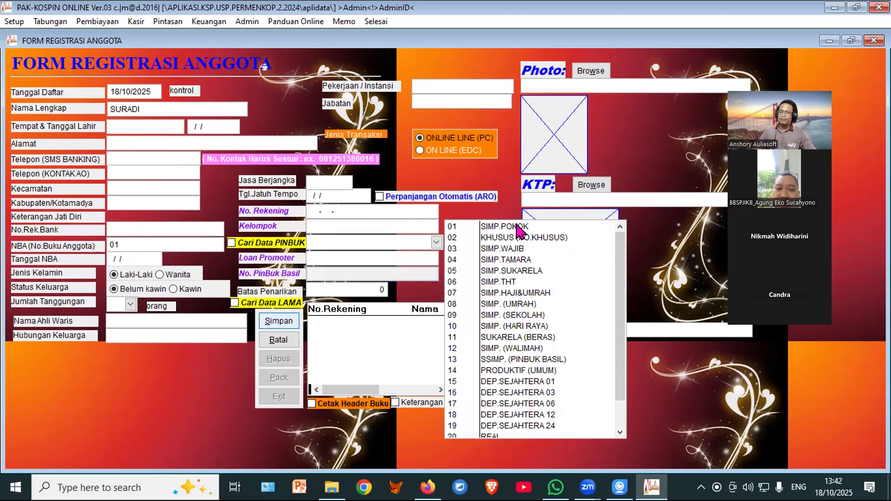
click(518, 226)
click(275, 321)
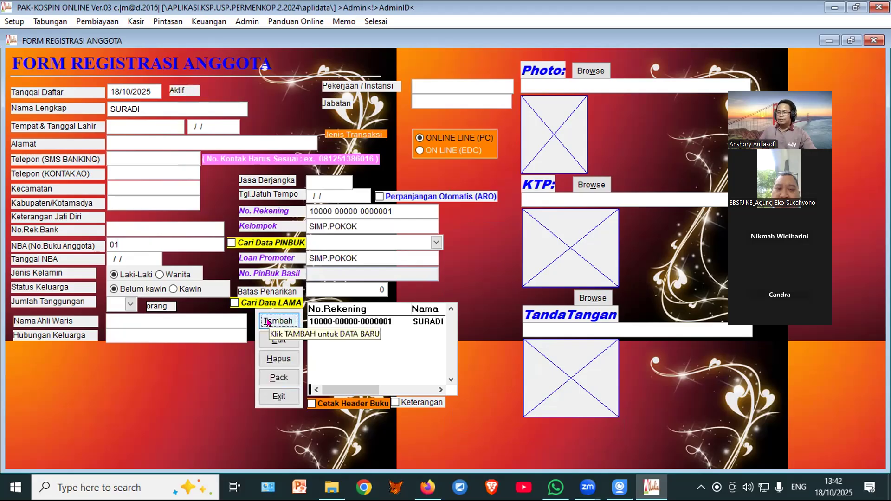
Step: Add a SIMP.WAJIB account for the existing member via Cari Data LAMA and close registration
click(270, 322)
click(274, 305)
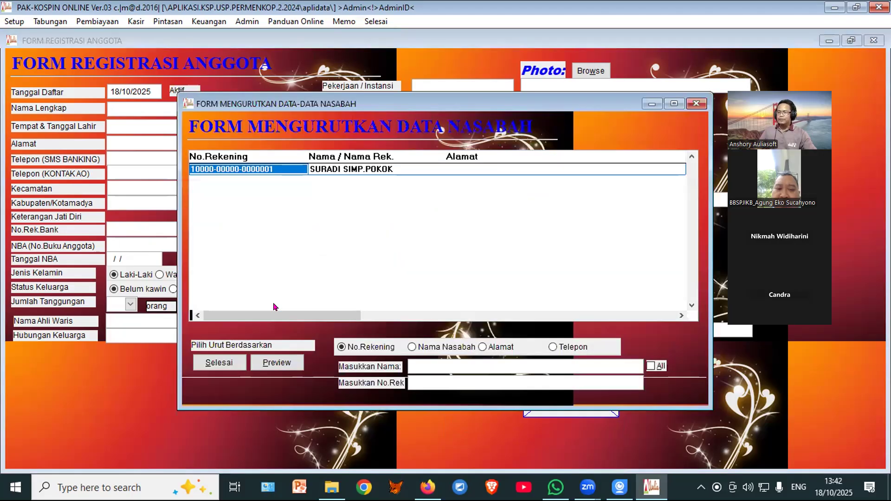
click(206, 361)
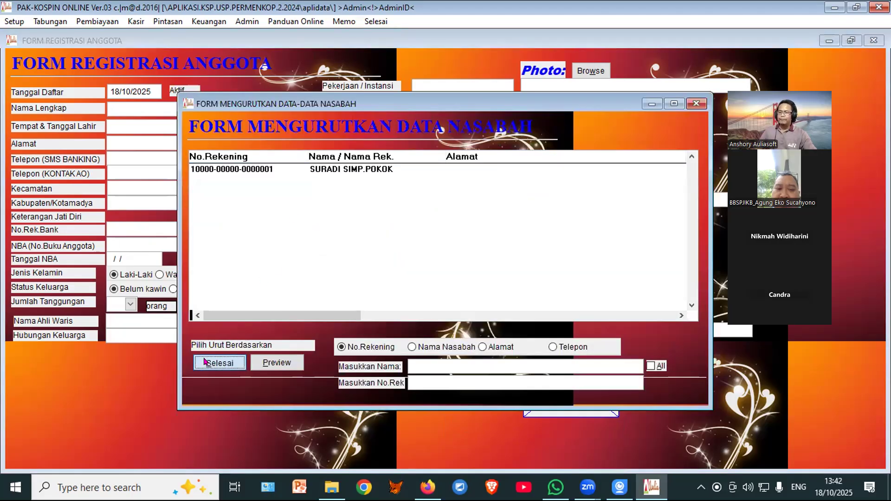
click(501, 280)
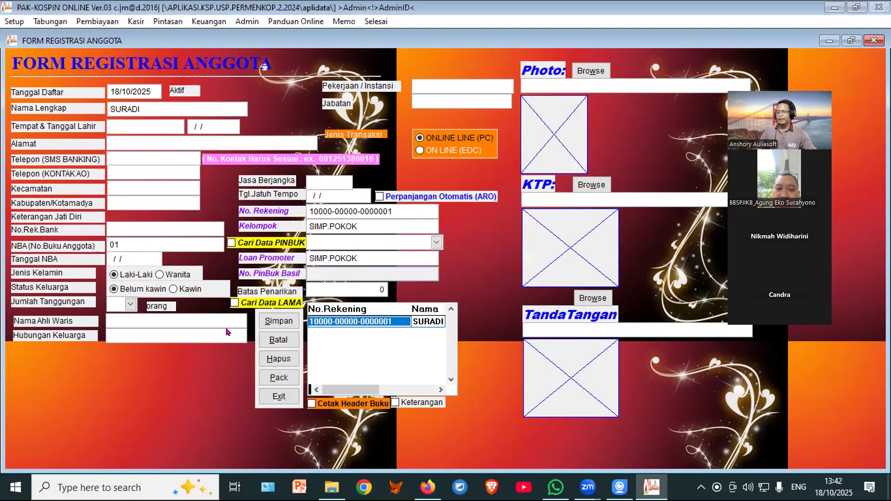
click(405, 205)
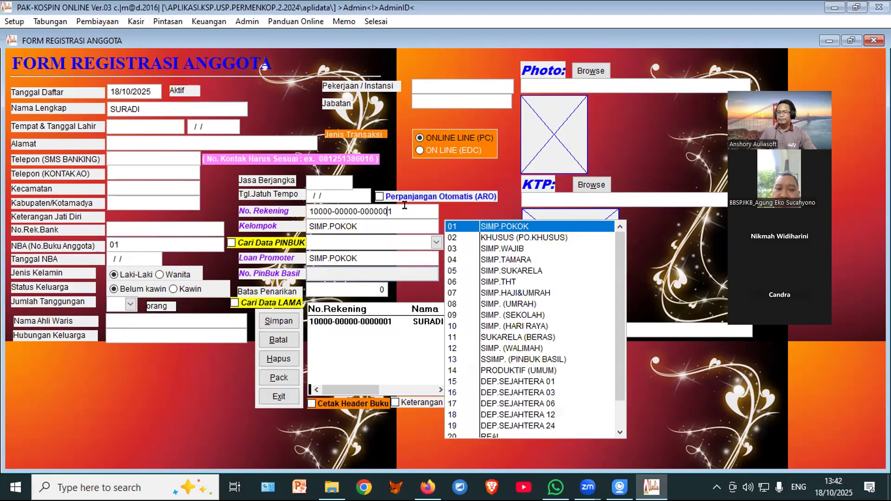
click(502, 244)
click(276, 320)
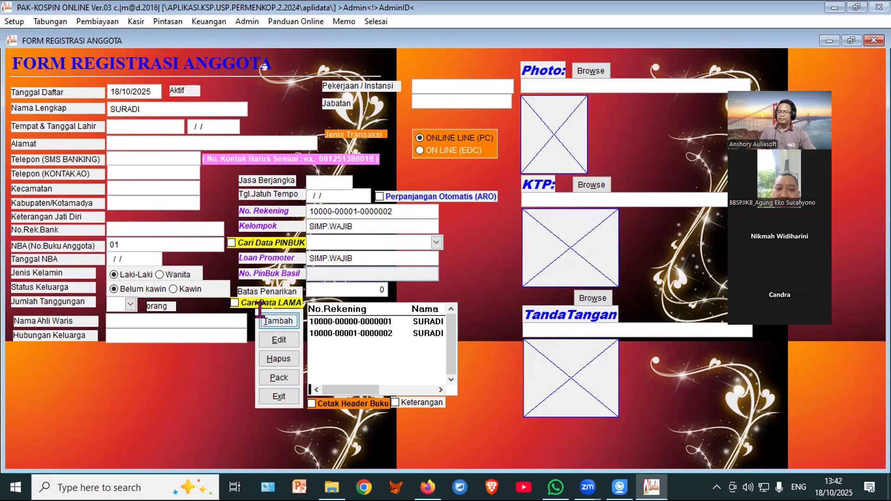
click(272, 392)
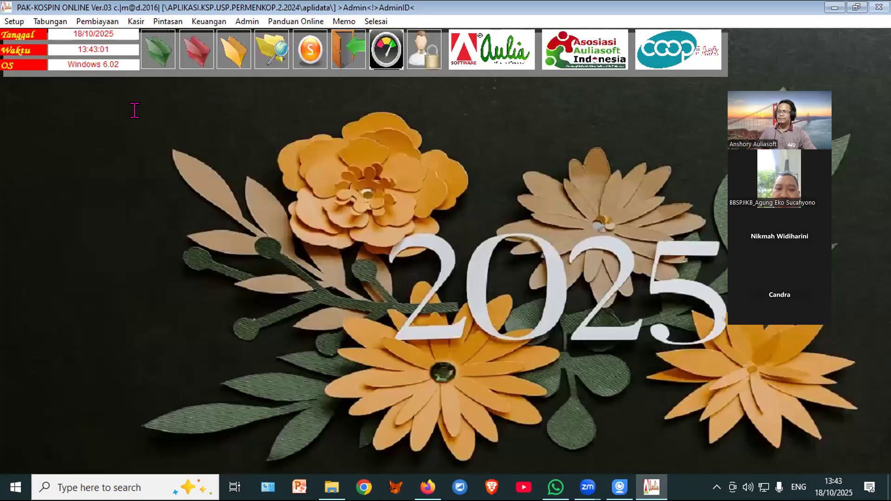
Step: Start a new savings transaction on the member's SIMP.POKOK account
click(147, 43)
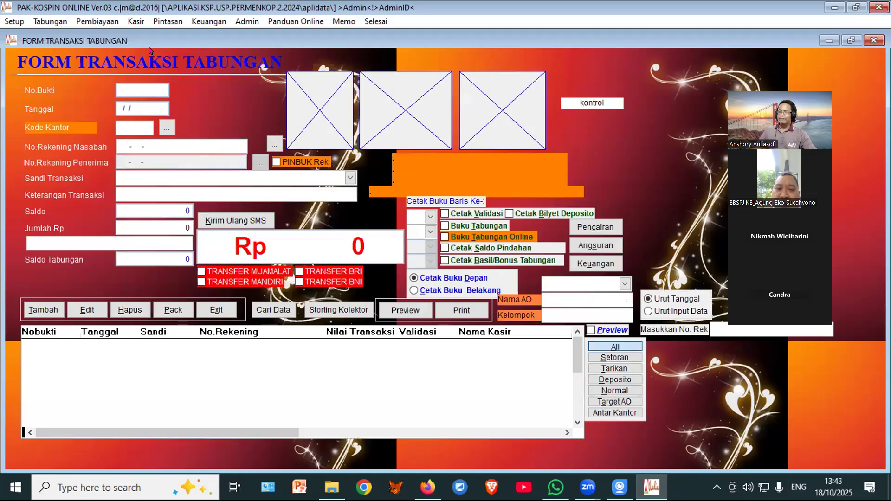
click(36, 311)
click(275, 145)
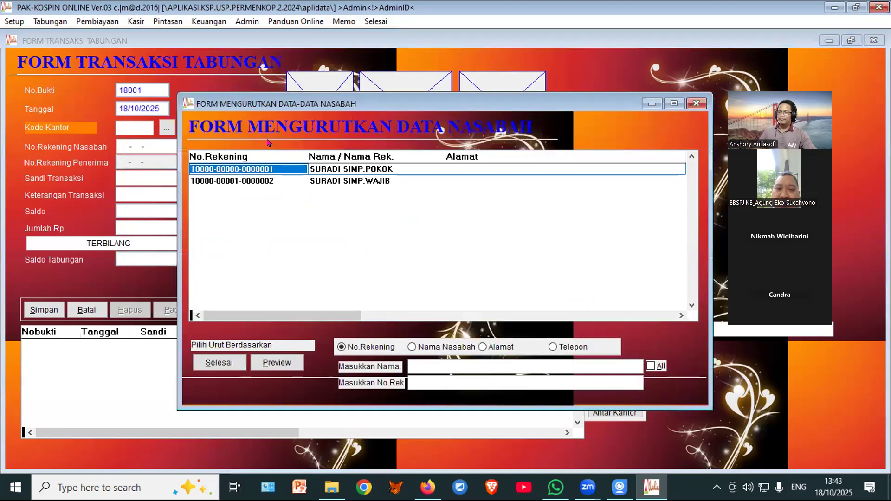
click(204, 362)
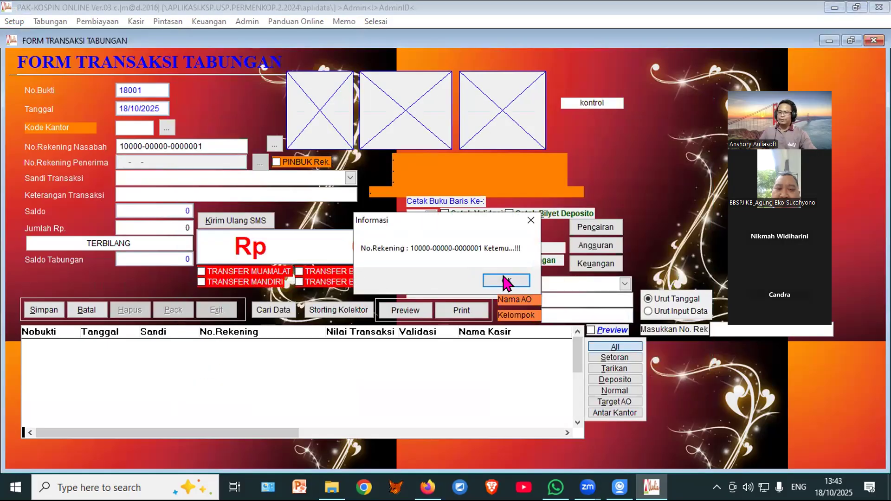
click(507, 282)
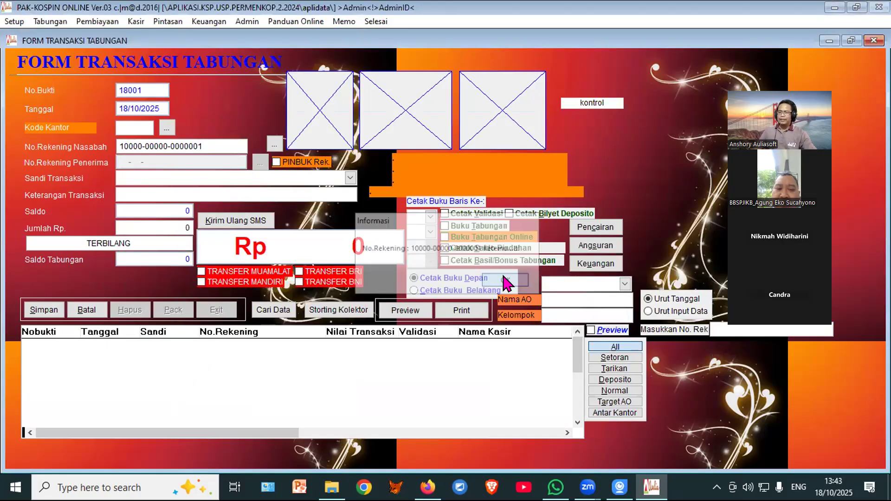
Step: Enter code 175 with a 1,000,000 Simpanan Pokok deposit and save it
click(349, 179)
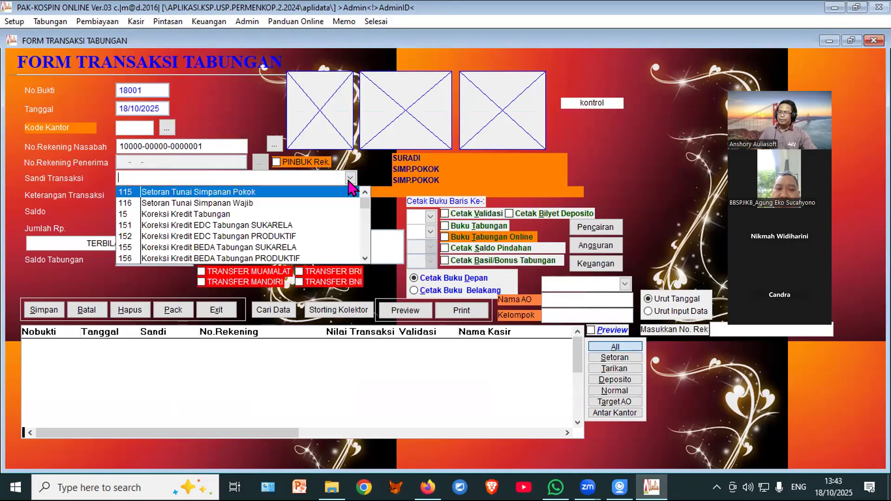
click(362, 256)
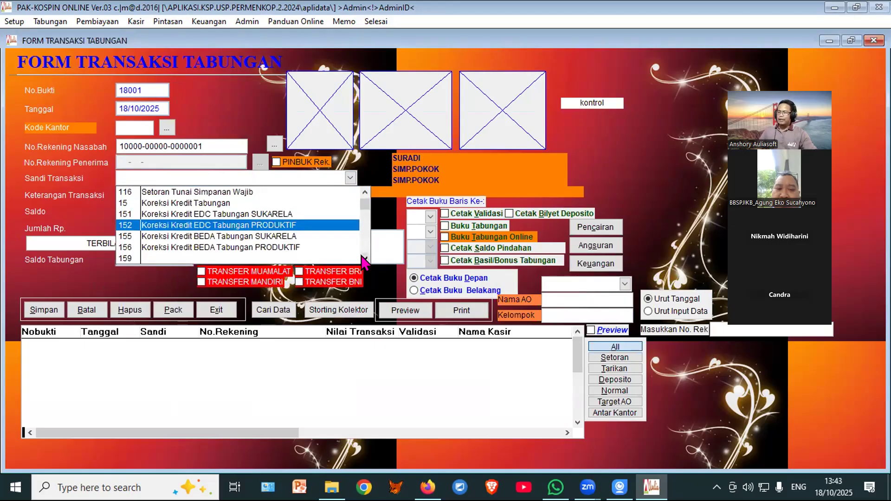
click(362, 256)
click(361, 256)
click(363, 258)
click(362, 258)
click(362, 258)
click(362, 258)
click(362, 258)
click(362, 258)
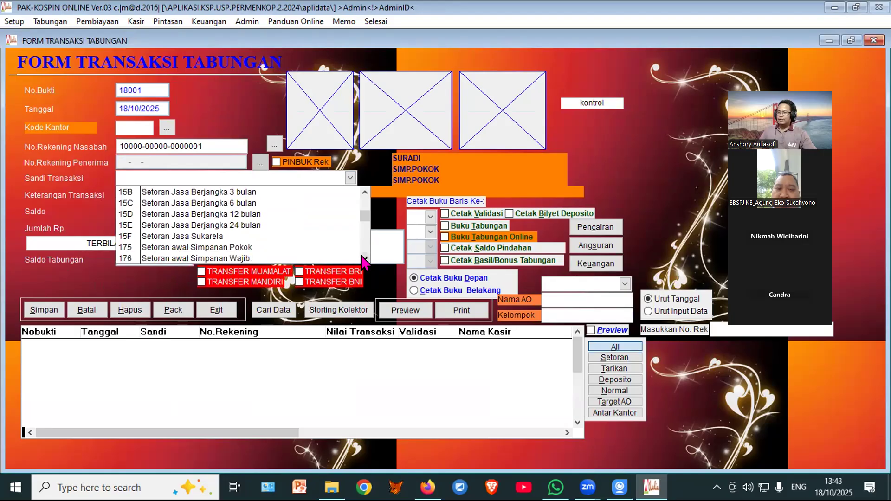
click(243, 246)
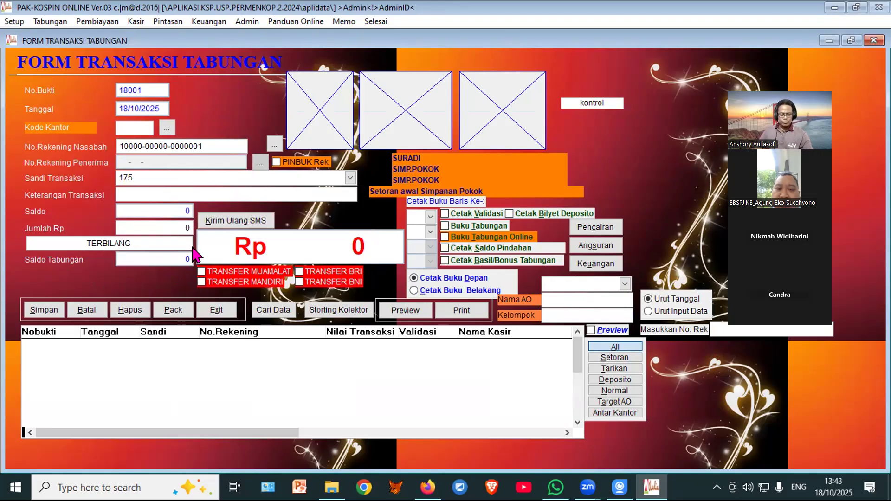
key(Return)
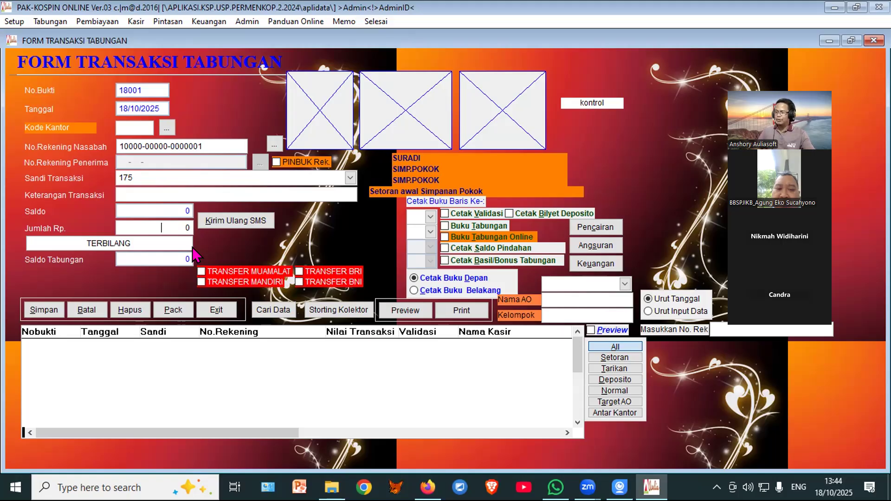
text(1,000,00)
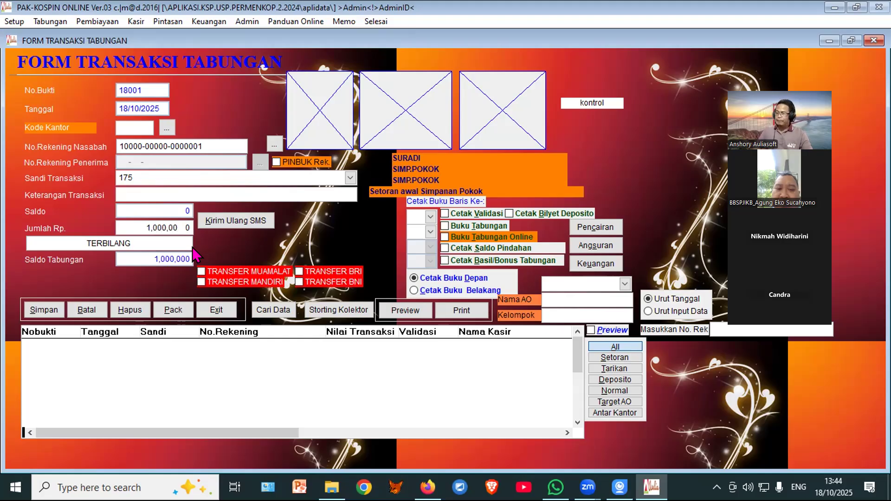
key(Return)
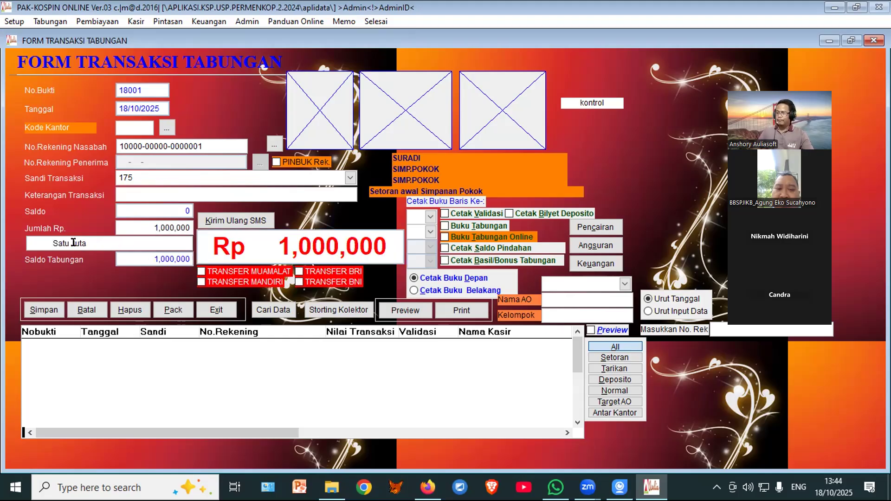
click(34, 312)
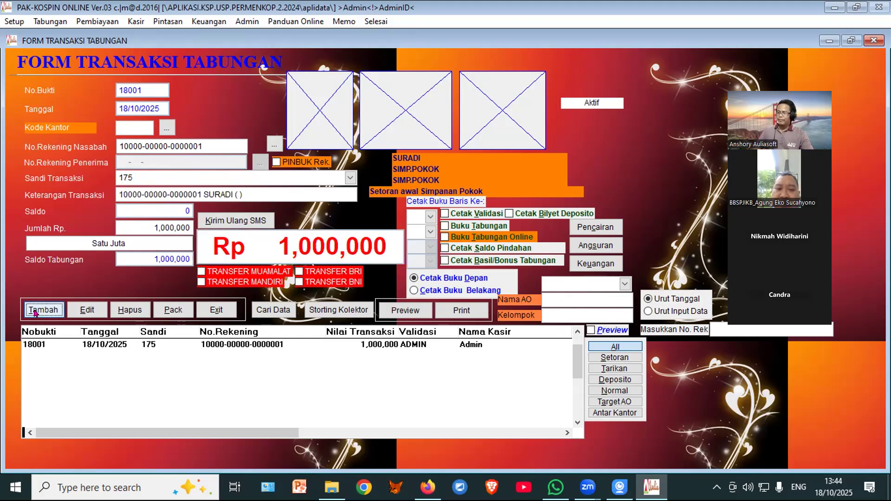
Step: Save voucher 18002: a 24,500,000 code-174 Wajib deposit to the SIMP.WAJIB account
click(35, 313)
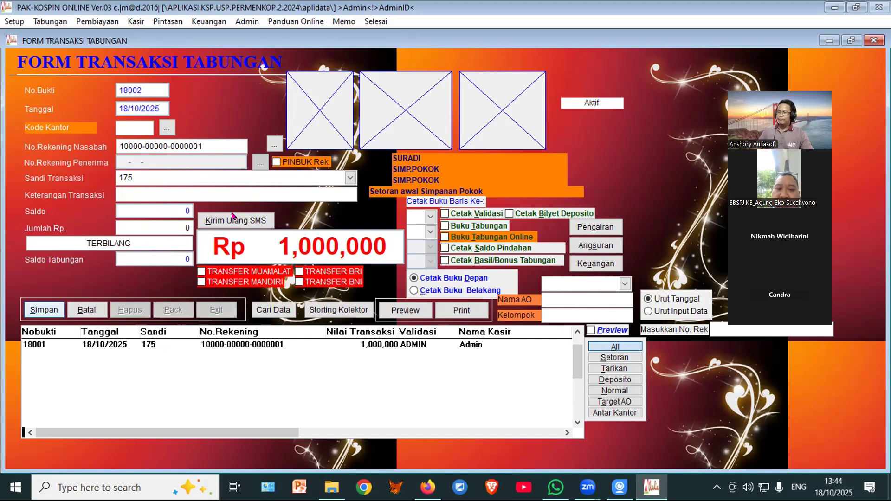
click(275, 145)
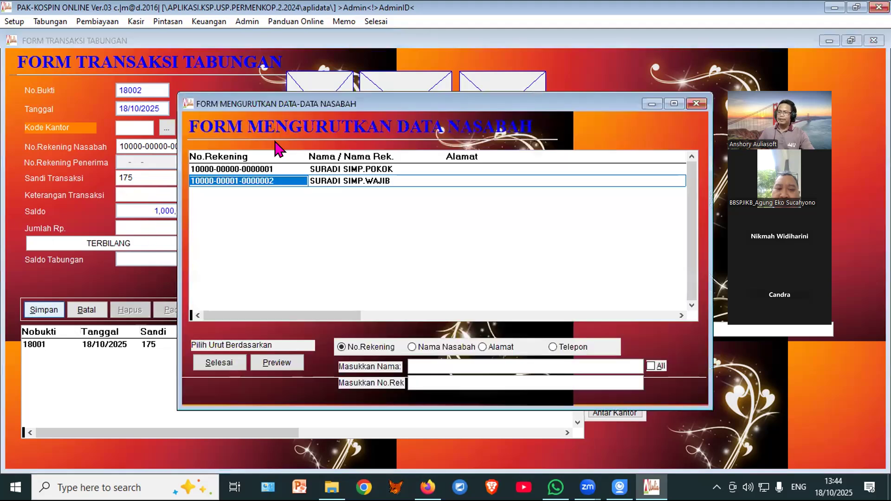
click(219, 363)
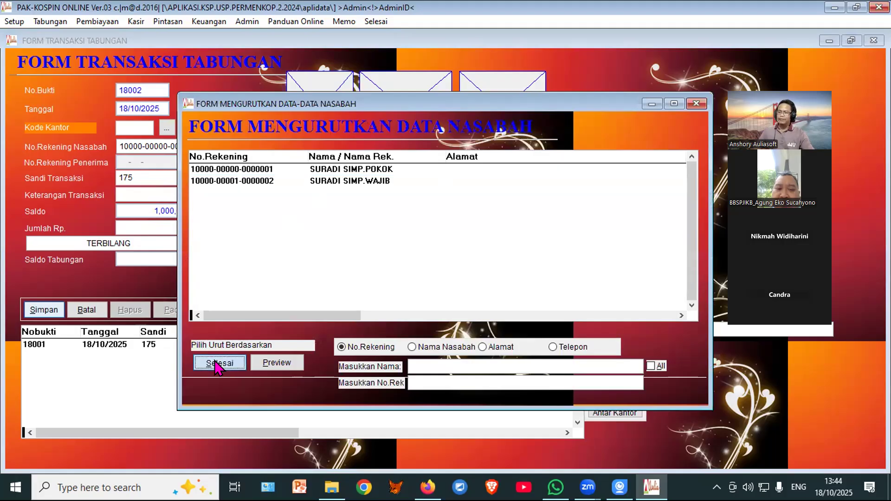
click(508, 281)
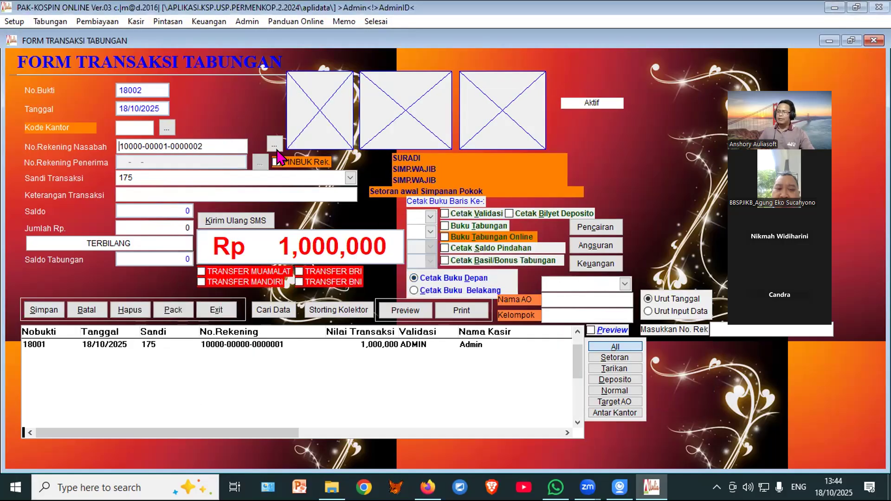
click(351, 178)
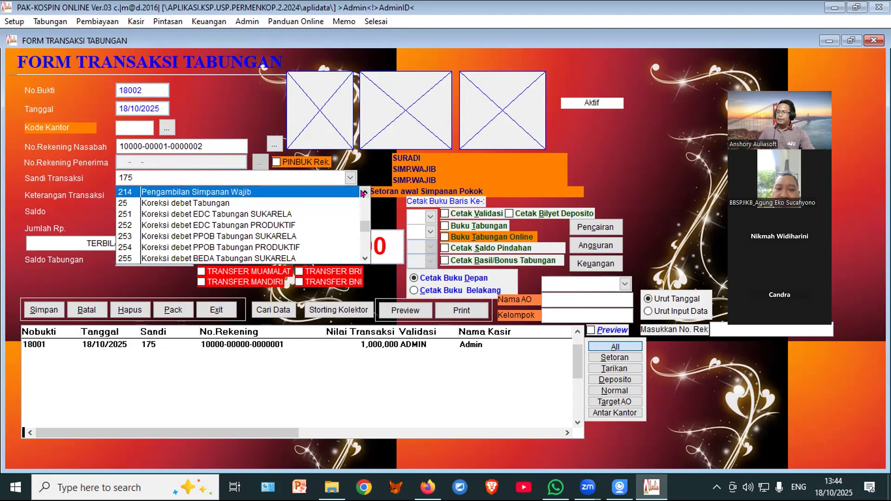
click(365, 192)
double_click(364, 192)
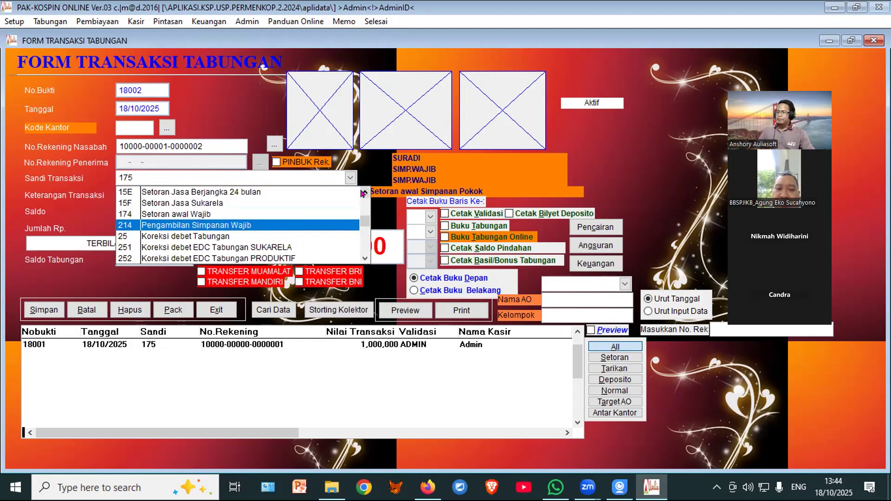
click(215, 214)
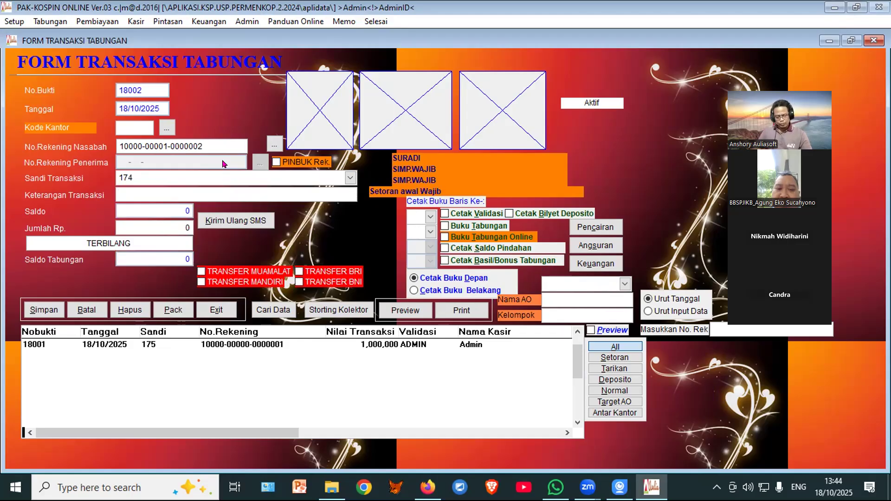
text(2,450,000)
key(Return)
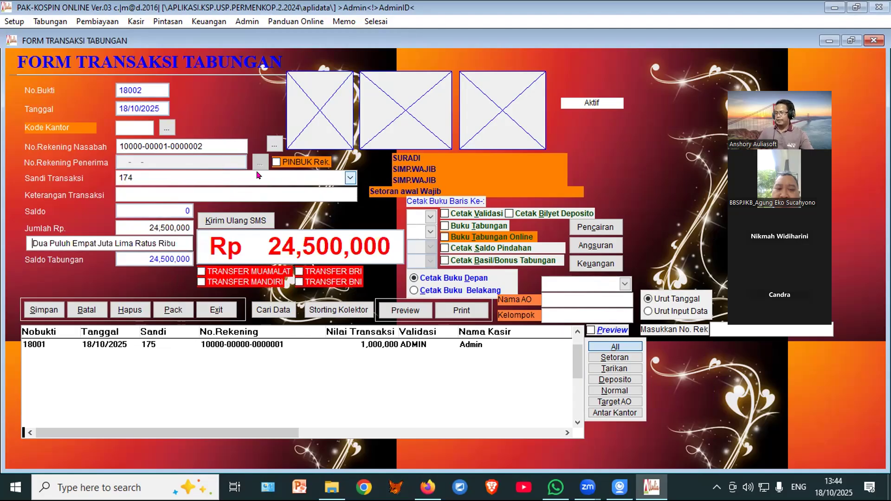
click(27, 309)
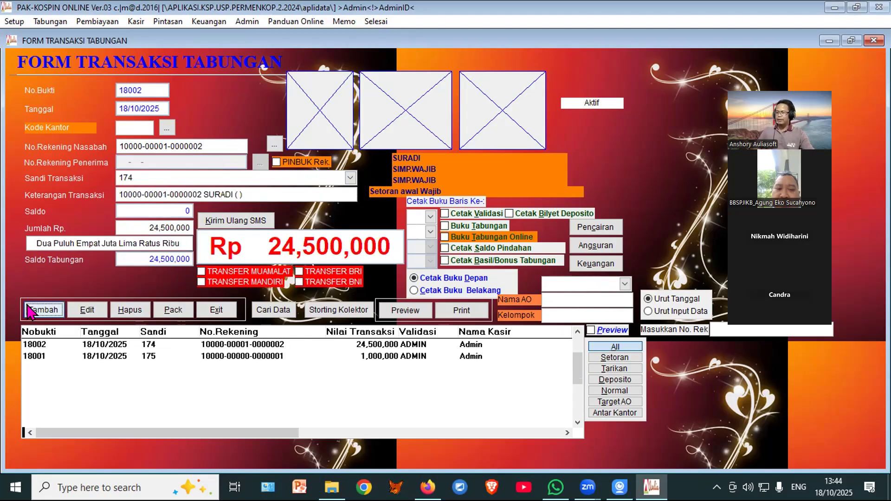
click(221, 320)
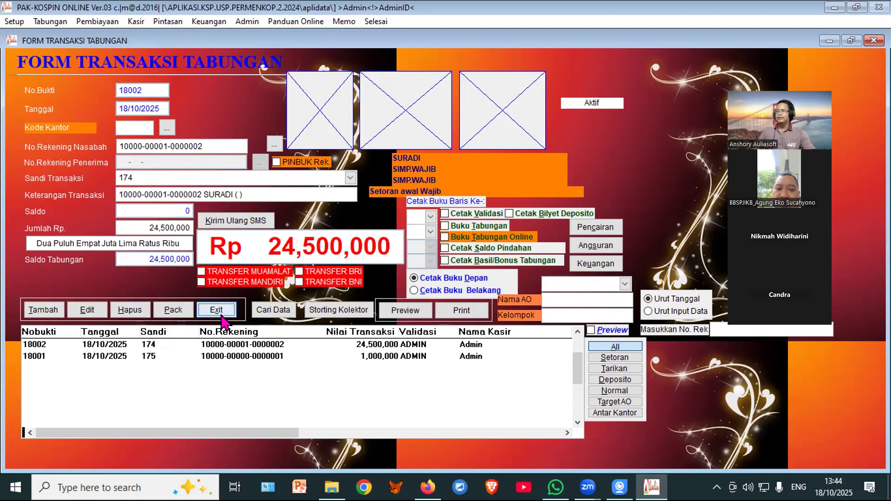
Step: Preview the Neraca Saldo trial balance, now totalling 139,525,000, then close the reports
mouse_move(241, 47)
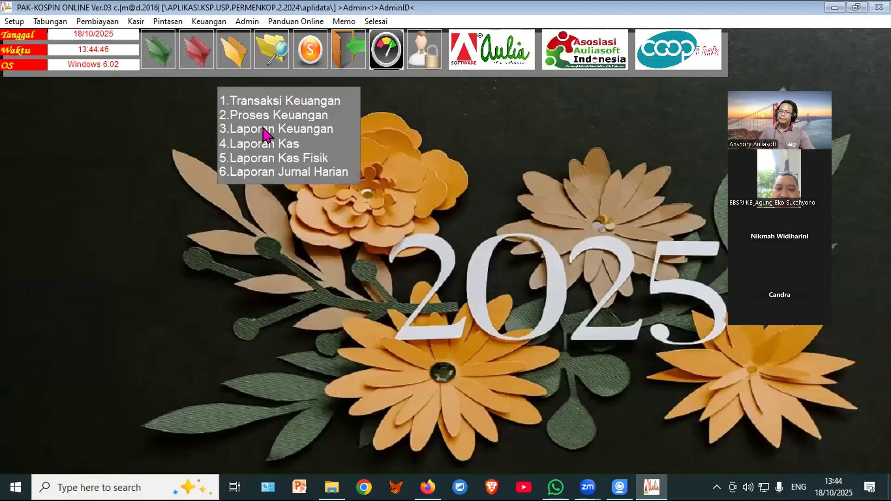
click(302, 128)
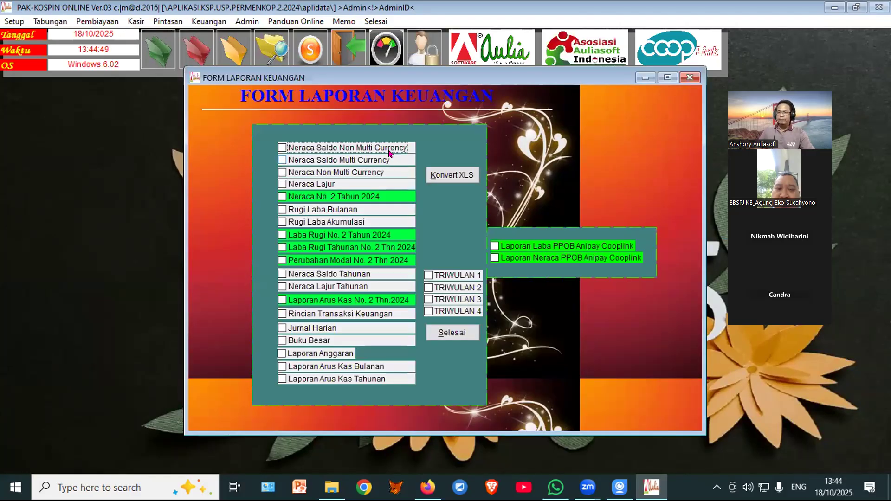
click(456, 146)
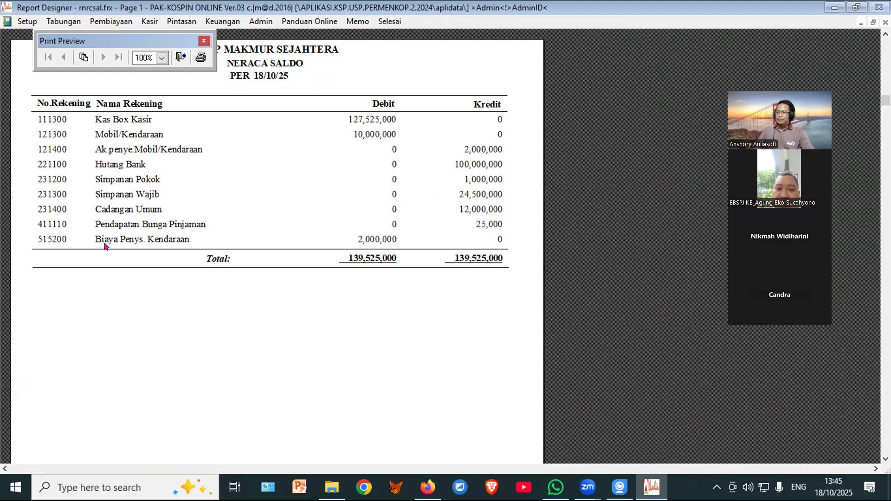
click(181, 57)
click(451, 333)
Step: Delete depreciation voucher 18003 and pack the ledger to purge it permanently
mouse_move(233, 54)
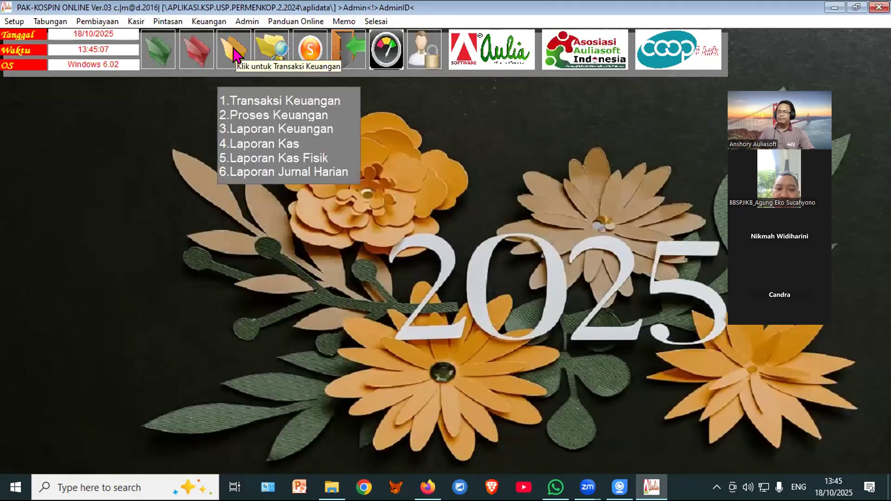
click(278, 100)
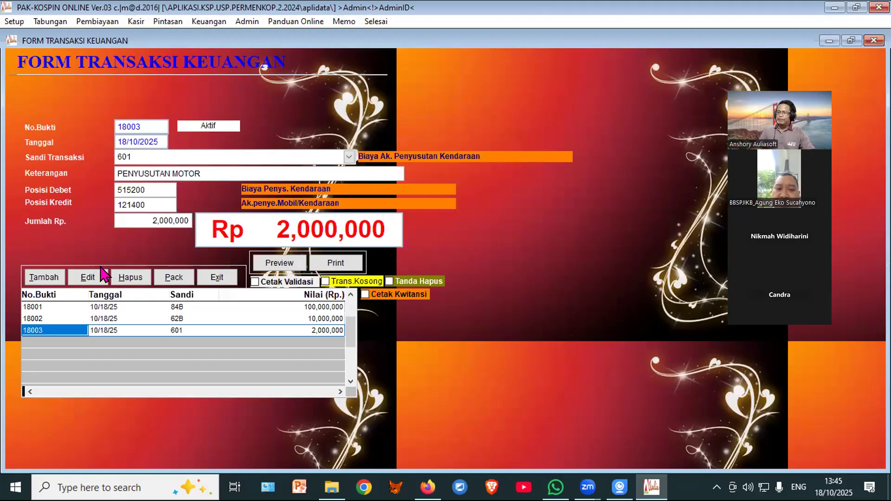
click(128, 278)
click(449, 287)
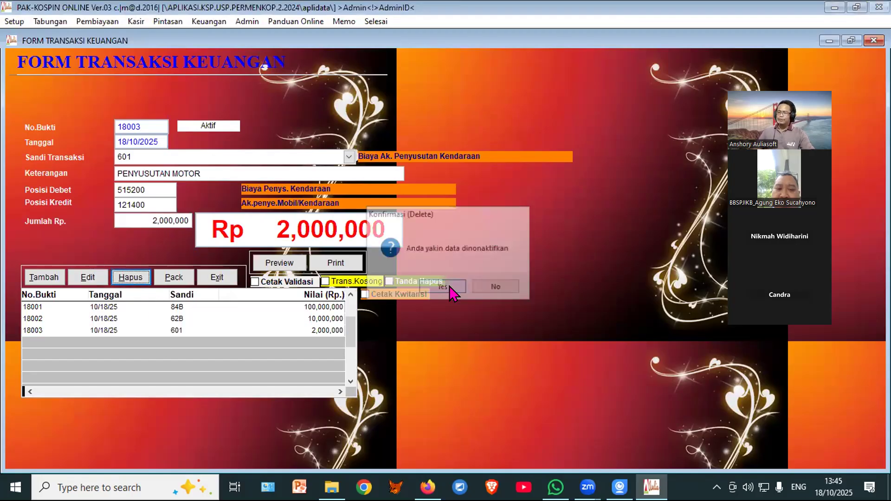
click(173, 278)
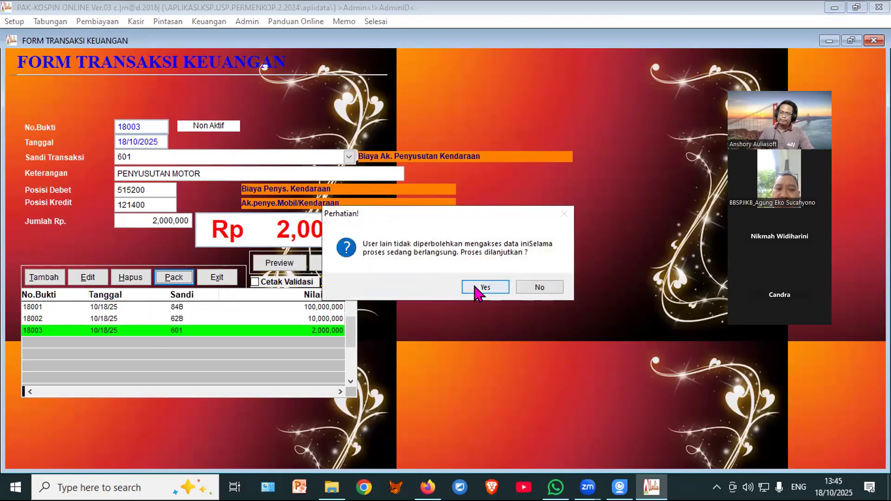
click(474, 286)
Step: Delete motor purchase voucher 18002 and pack the ledger, leaving only bank loan 18001
click(236, 54)
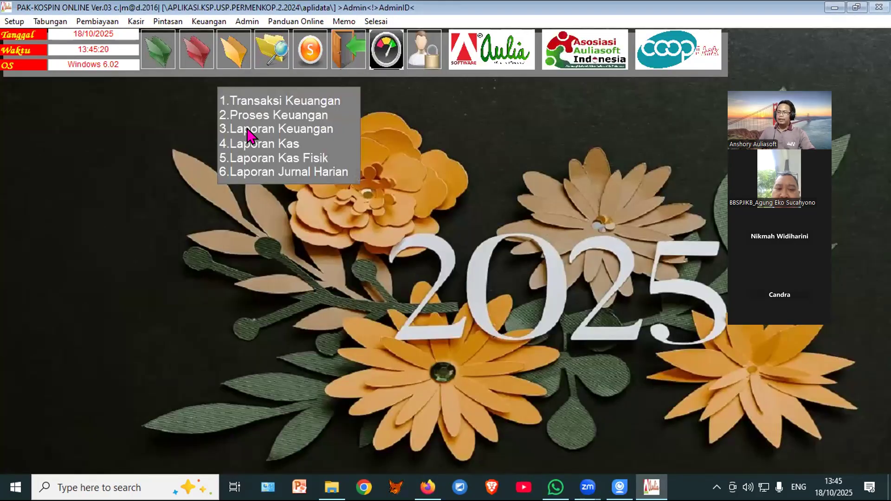
click(243, 98)
click(144, 306)
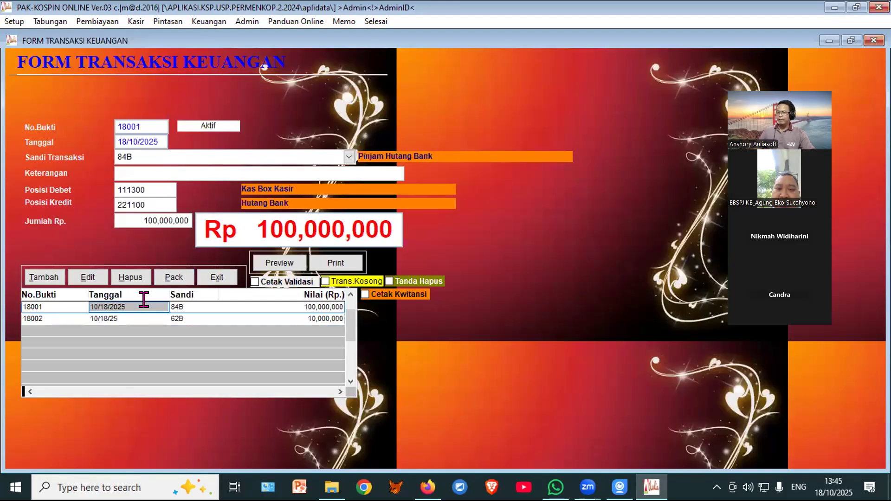
key(Down)
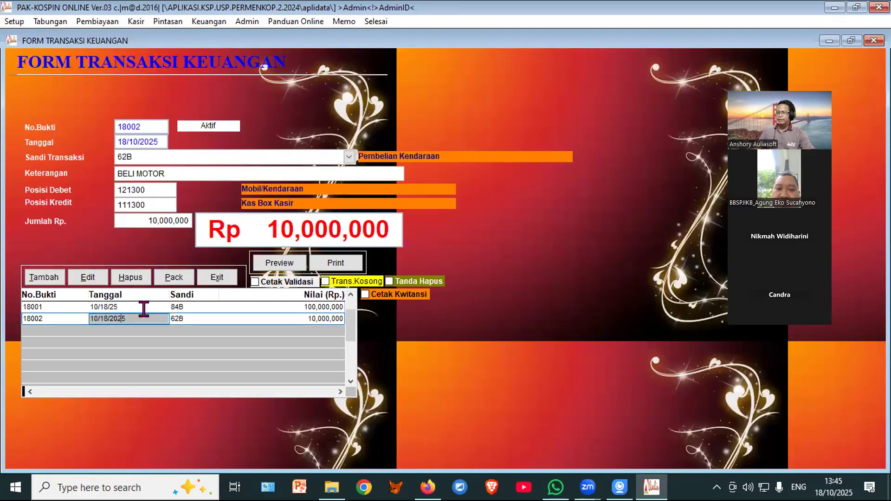
click(131, 277)
click(439, 286)
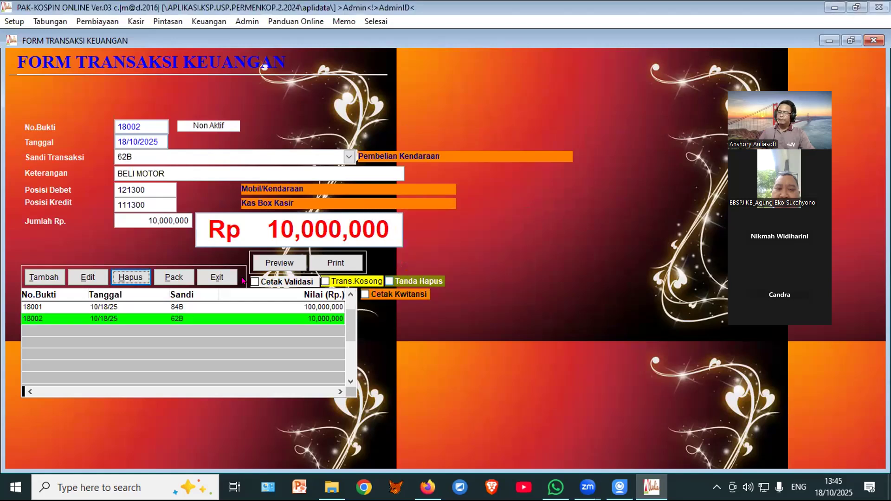
click(173, 279)
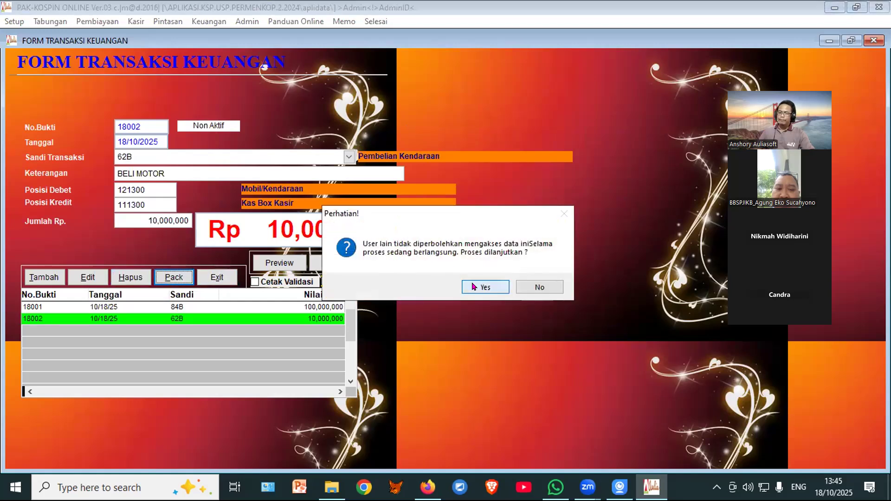
click(472, 286)
click(234, 50)
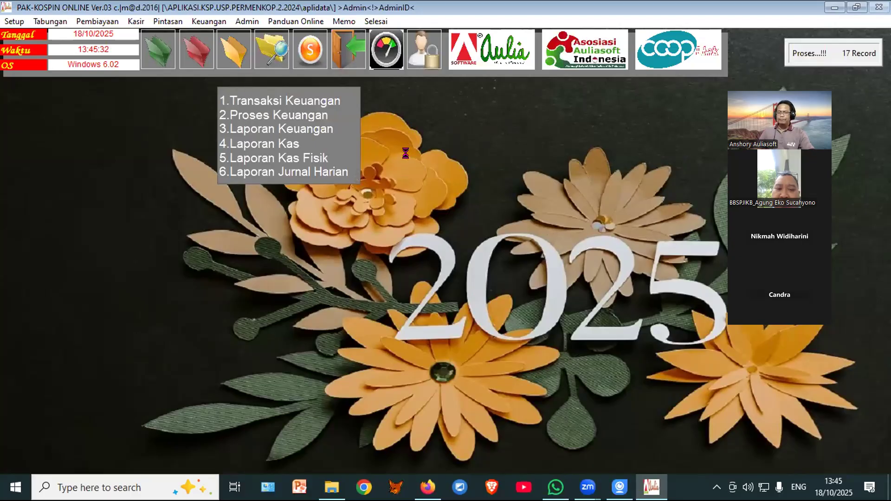
Step: Preview the trial balance and the monthly profit/loss report showing 25,000 net profit
key(3)
click(389, 148)
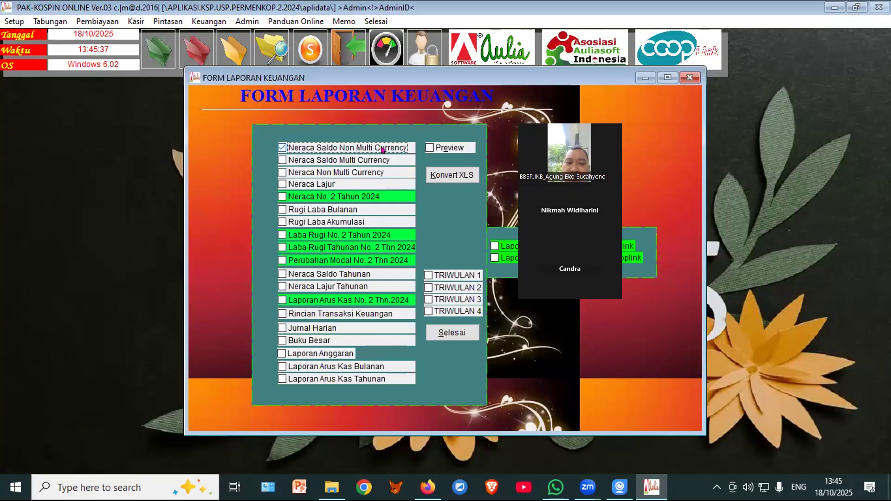
click(449, 147)
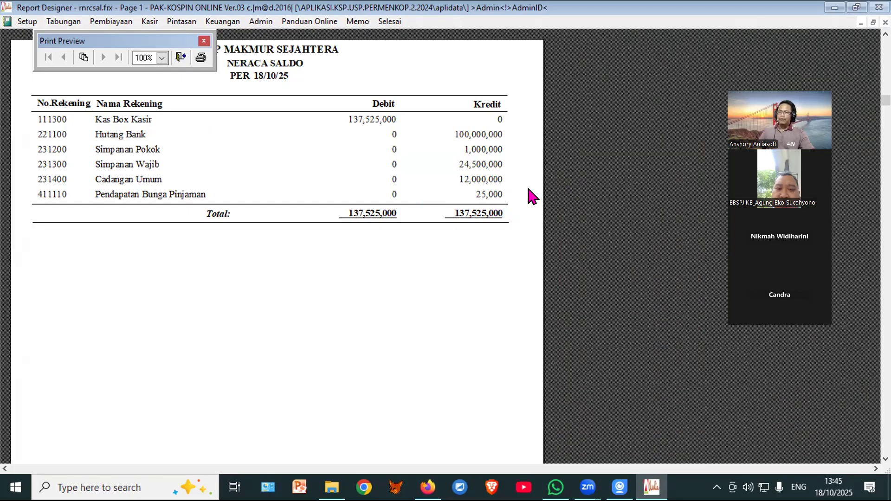
click(181, 56)
click(327, 209)
click(445, 148)
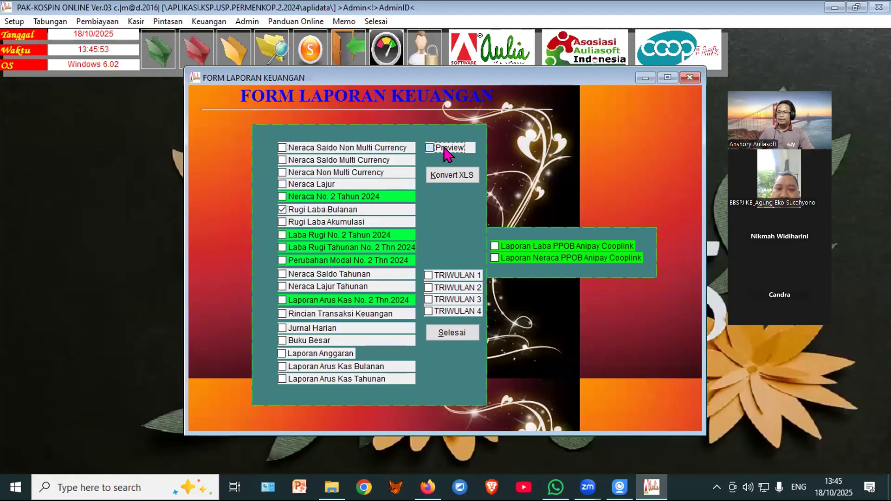
click(371, 41)
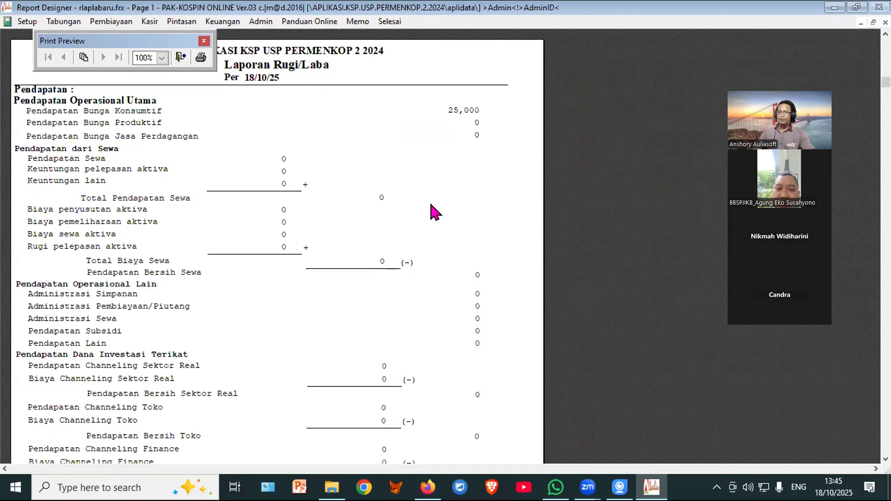
scroll(463, 198, down, 10)
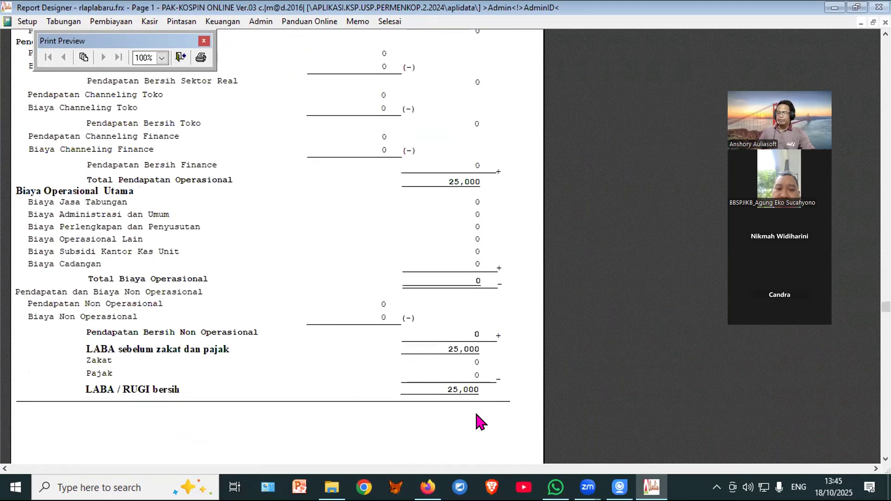
click(181, 59)
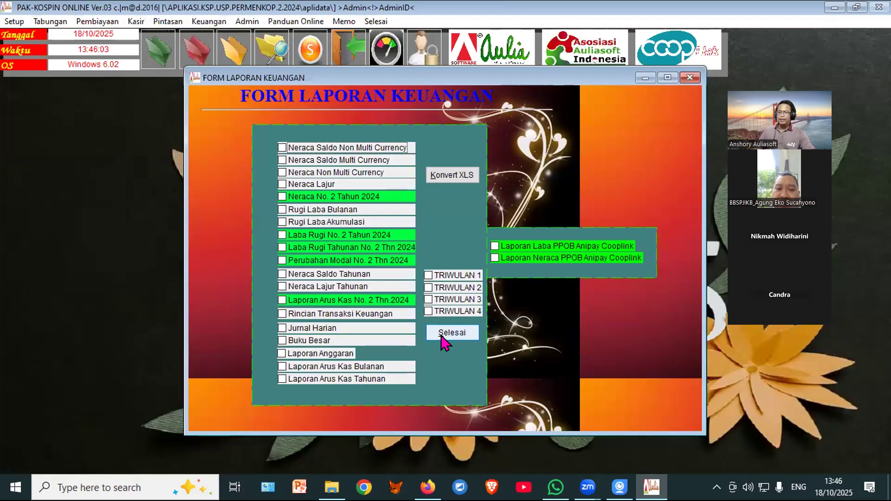
click(442, 334)
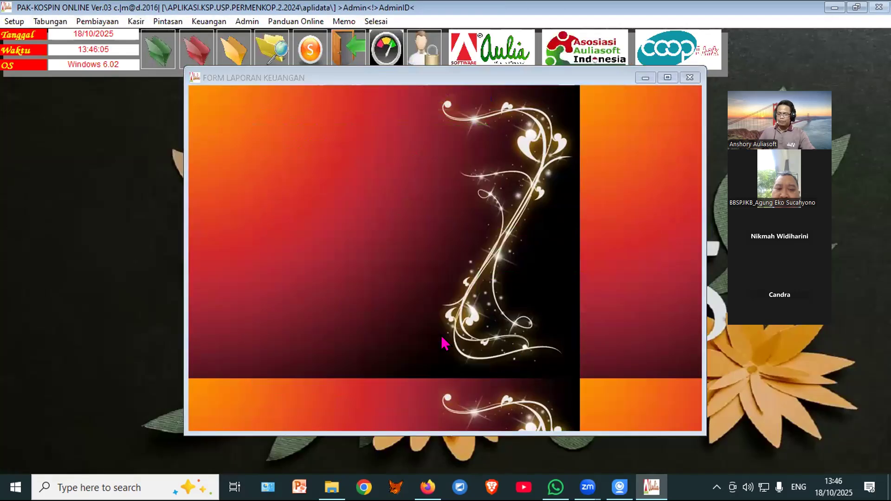
Step: Regenerate the financial reports and recheck the trial balance, now balanced at 137,525,000
click(233, 58)
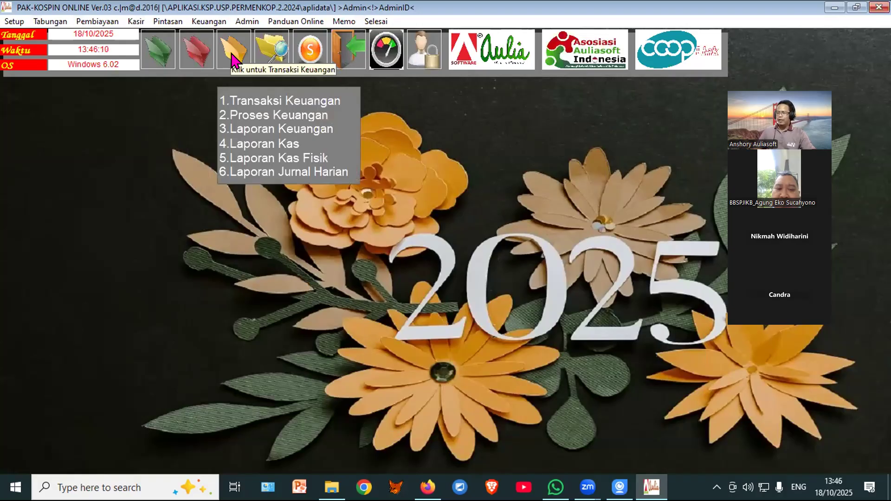
click(255, 132)
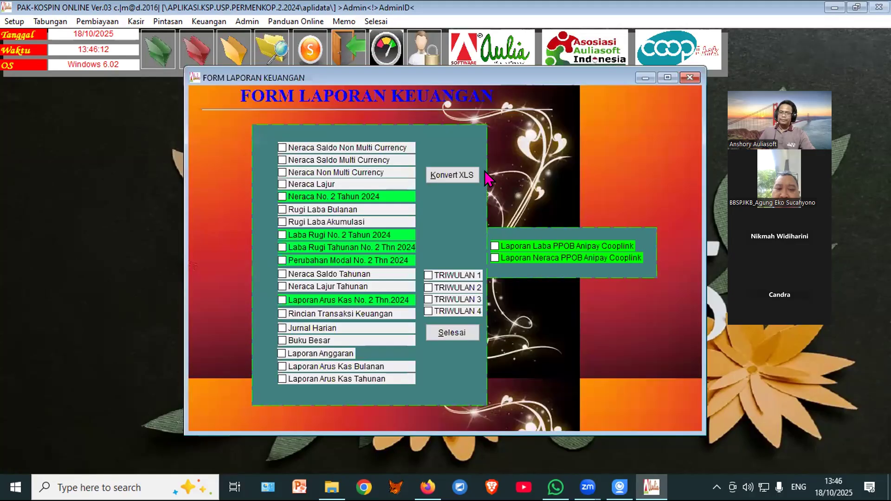
click(397, 148)
click(431, 148)
click(372, 41)
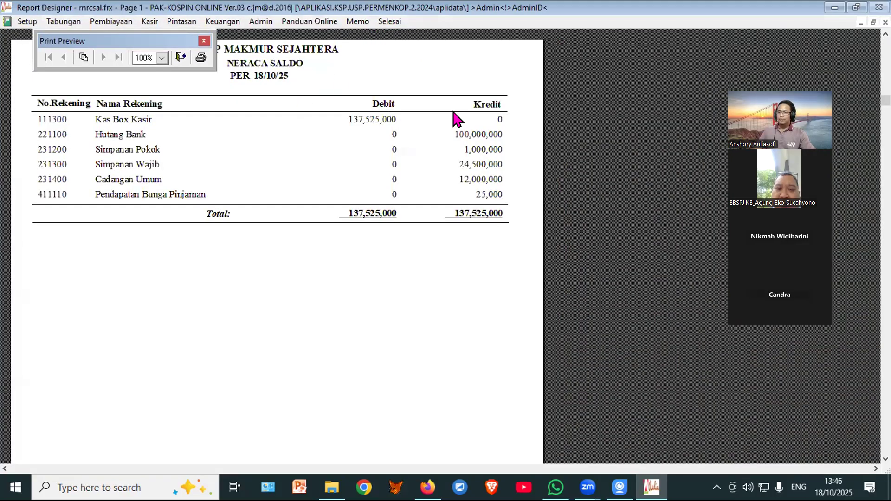
click(180, 57)
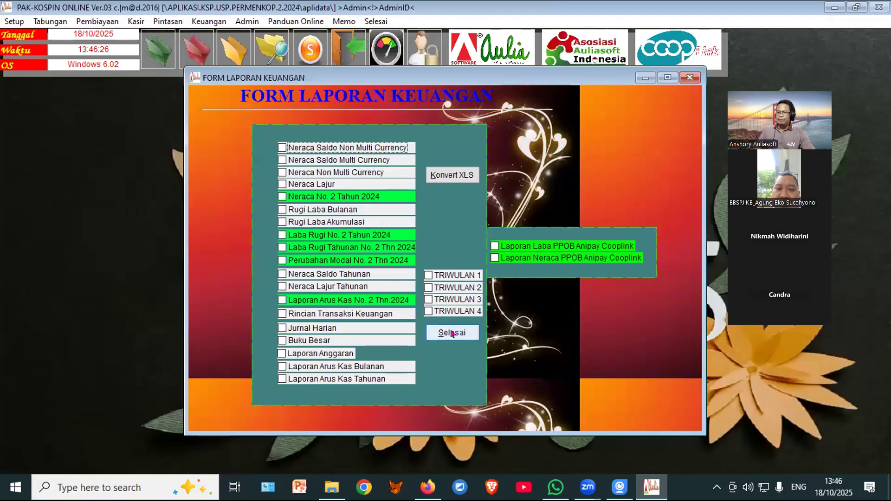
click(451, 333)
click(225, 62)
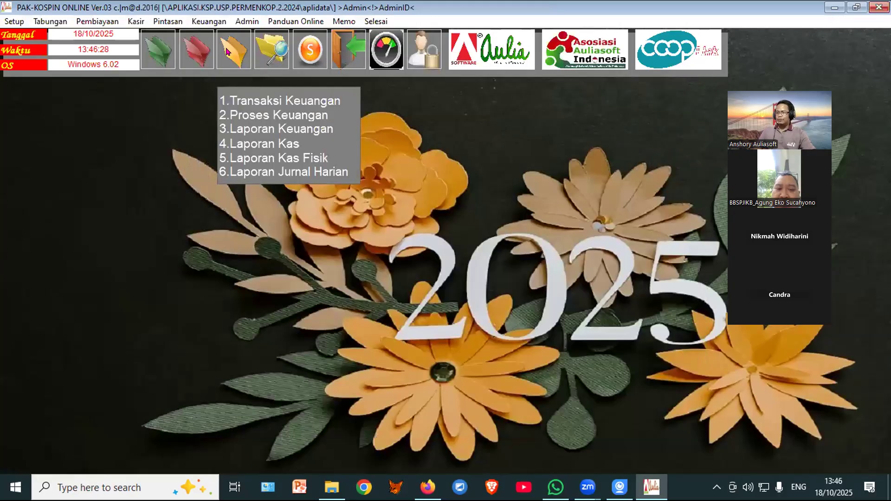
Step: Start a new transaction and browse the list of transaction codes
key(1)
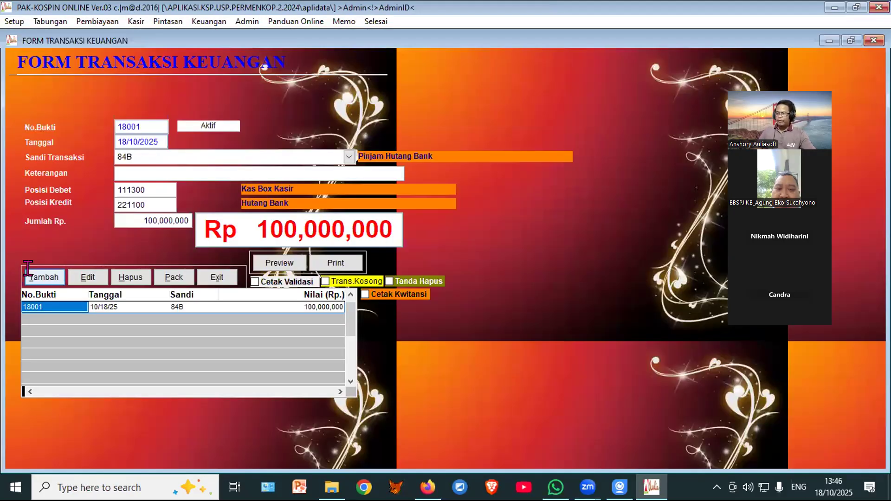
click(44, 278)
click(279, 263)
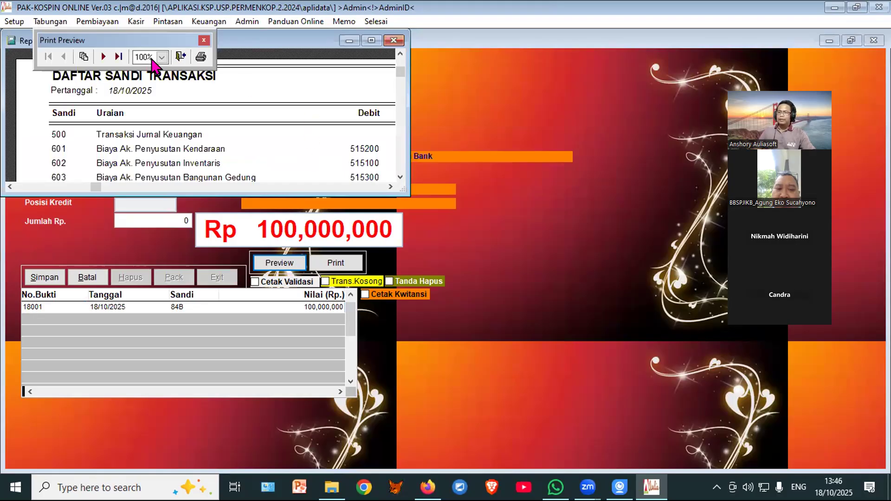
click(103, 56)
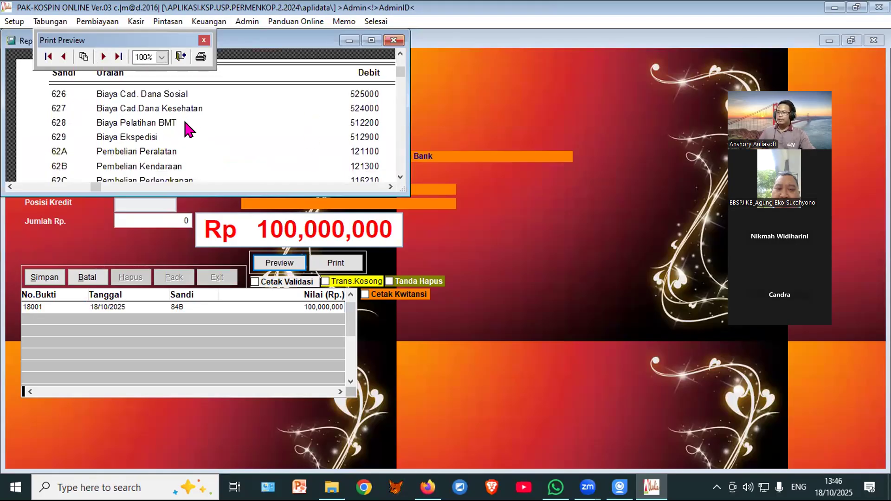
scroll(184, 126, down, 1)
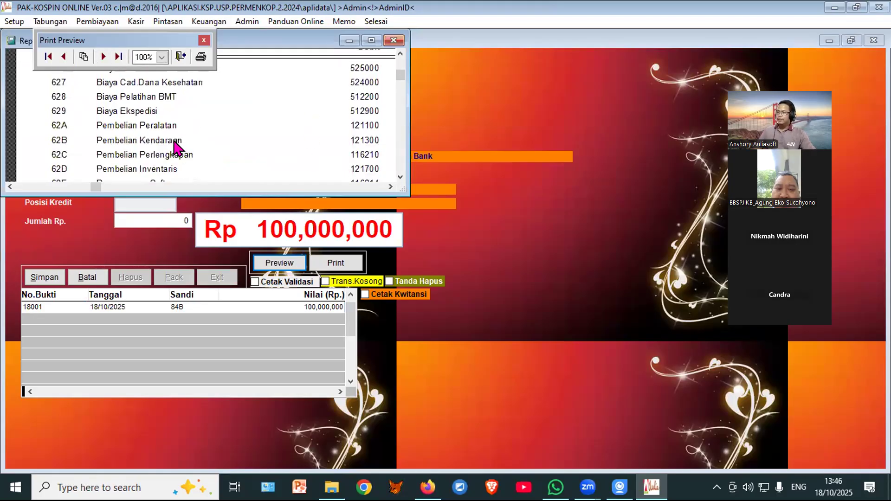
click(182, 56)
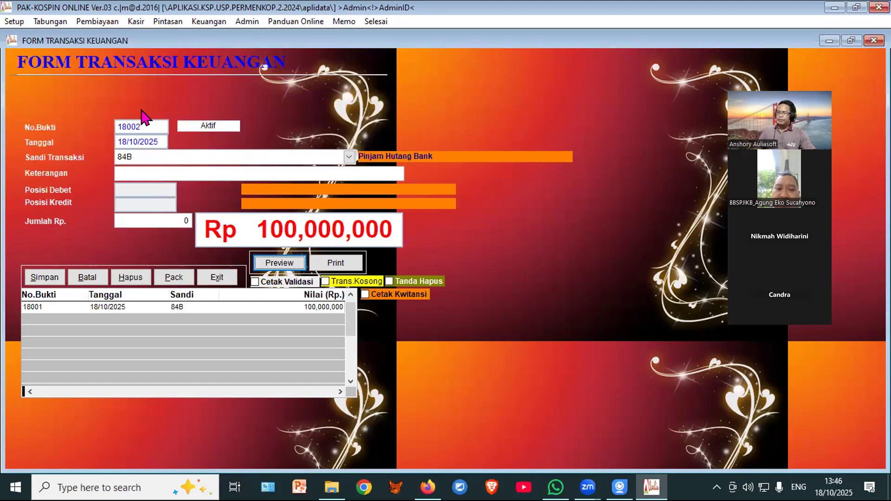
Step: Enter voucher 18002 as code 62B 'BELI MOTOR' for 10,000,000, save it, and close the form
drag(144, 155, 105, 154)
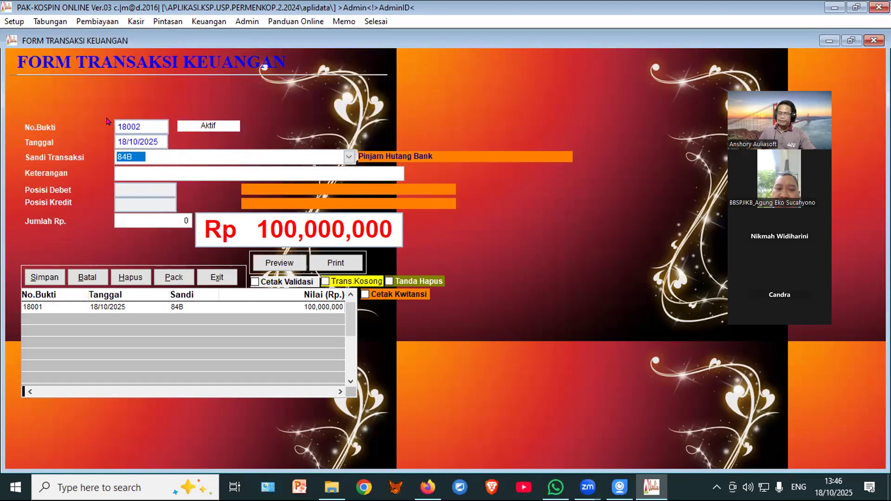
text(62B)
key(Return)
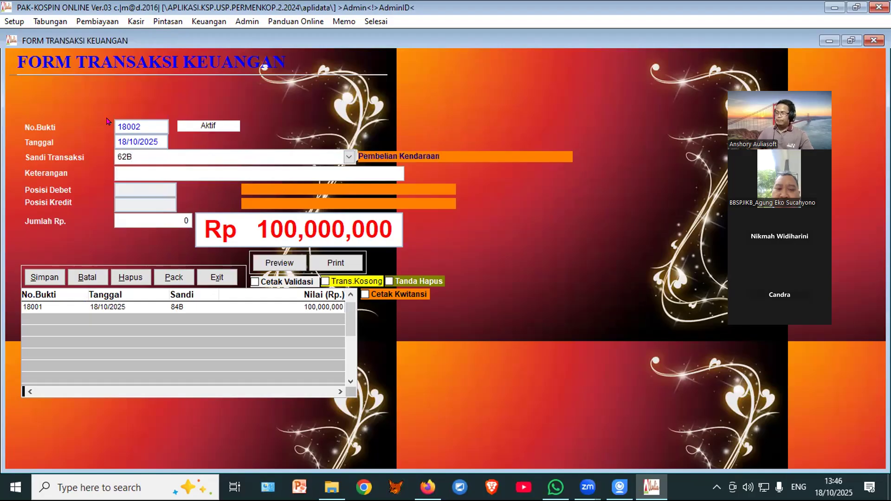
text(BELI MOTOR)
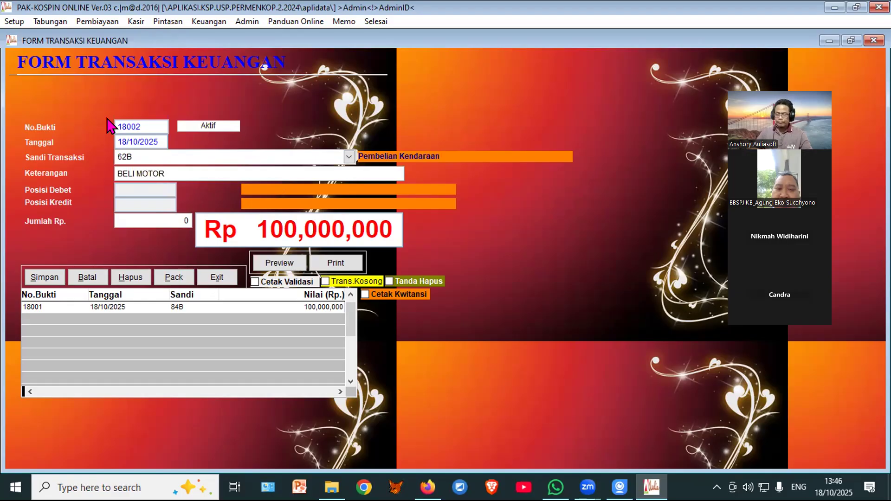
key(Return)
text(10,000,000  0)
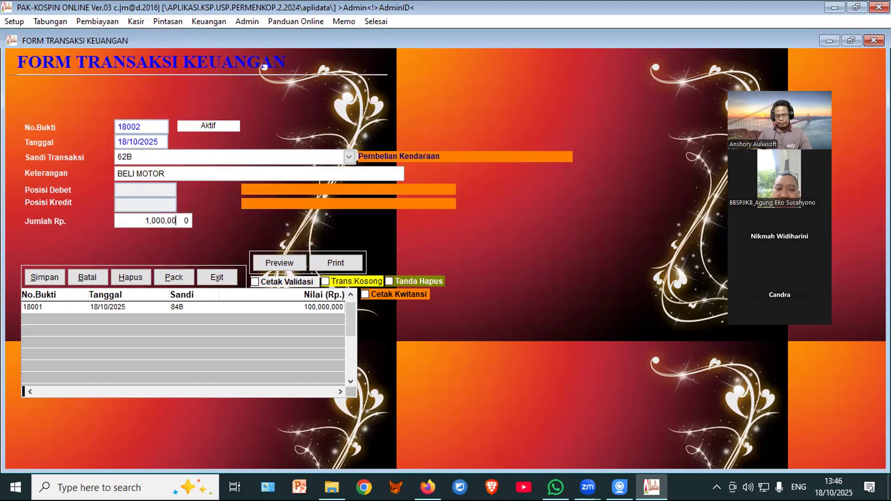
key(Return)
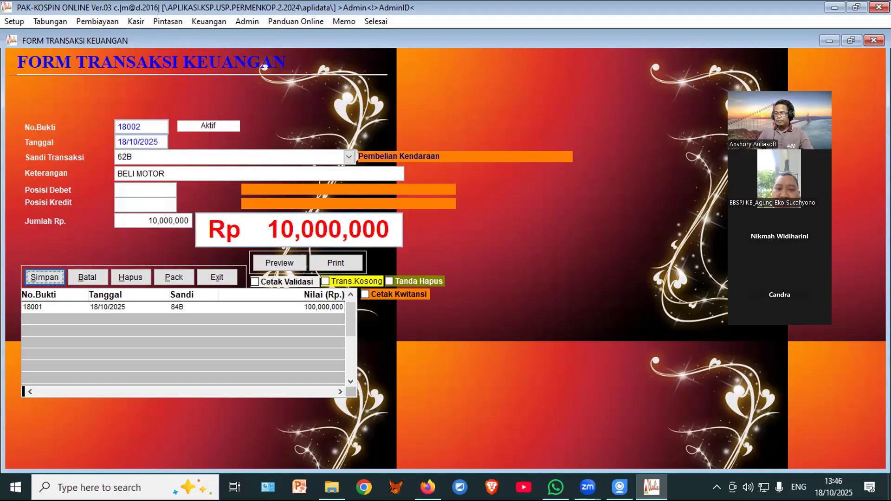
click(28, 277)
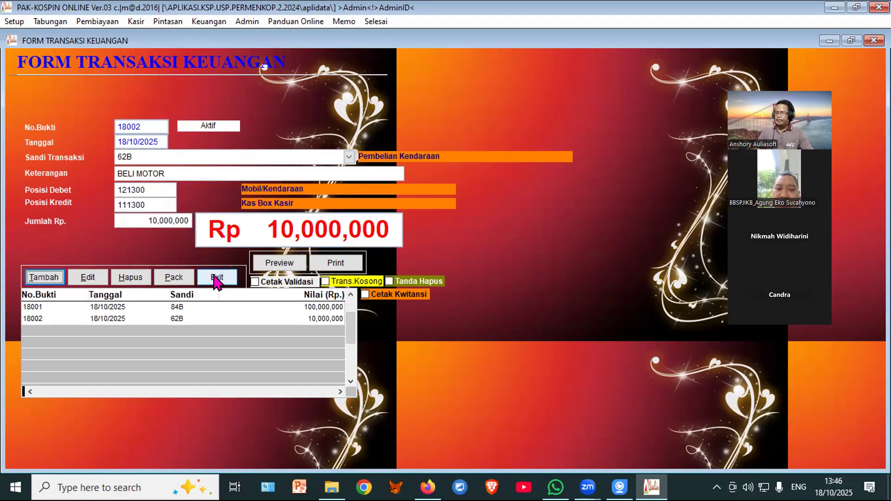
click(216, 277)
click(236, 54)
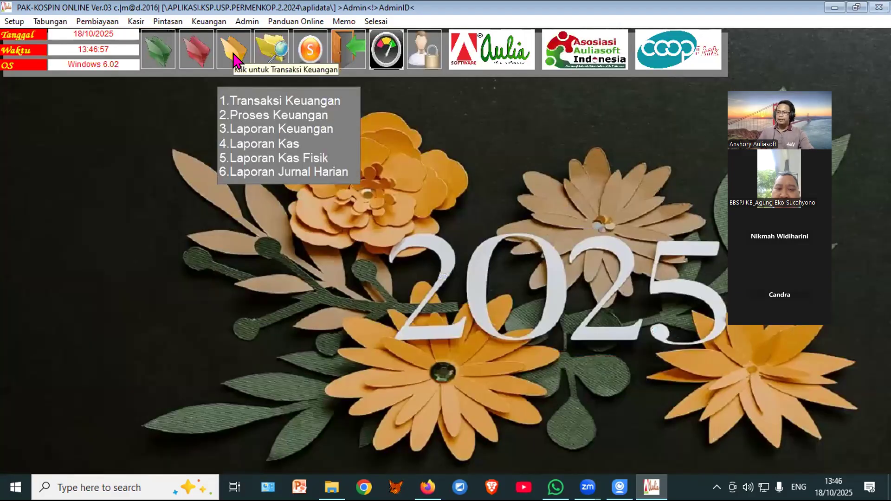
Step: Preview the Neraca Non Multi Currency balance sheet, balancing at 137,525,000 on both sides
click(243, 123)
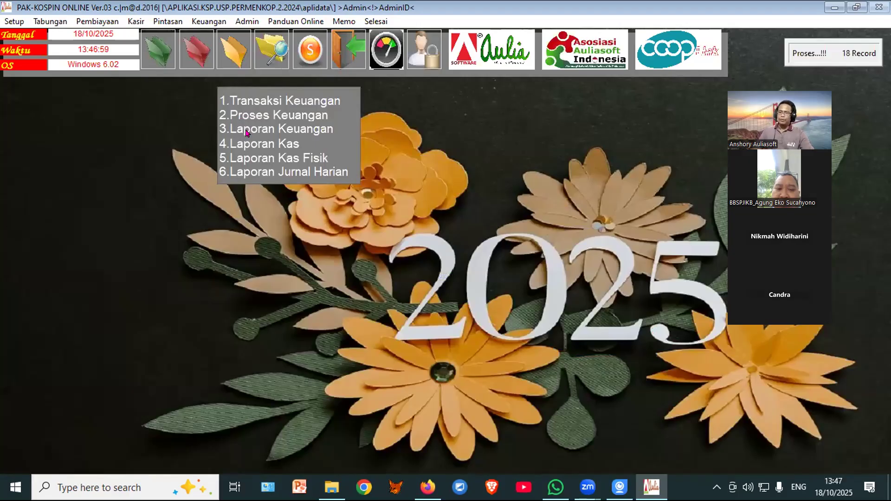
click(246, 130)
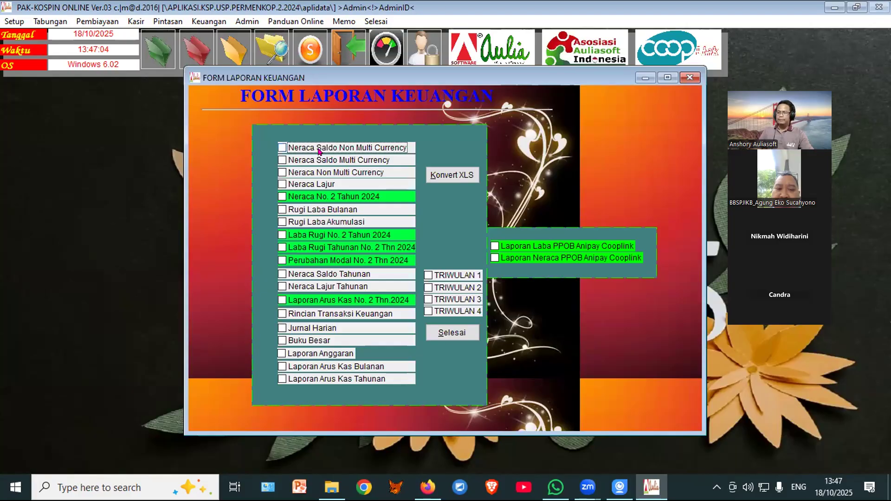
click(320, 173)
click(447, 149)
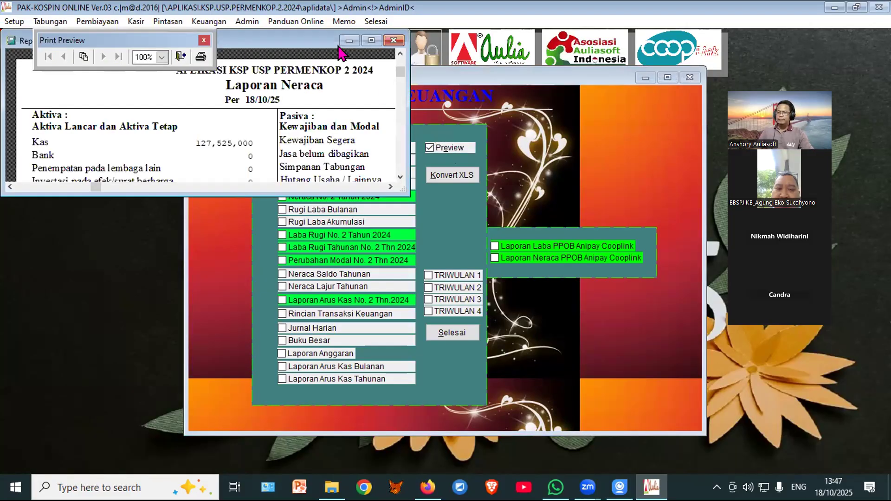
click(371, 40)
scroll(371, 309, down, 8)
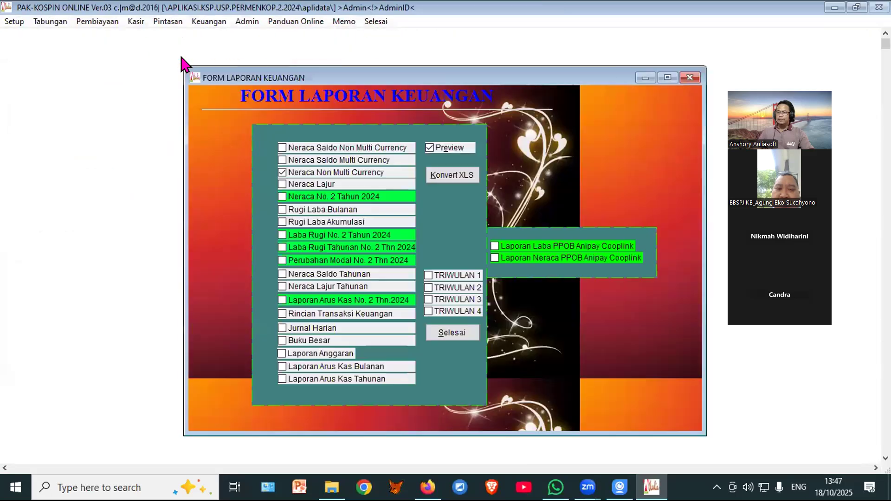
click(181, 58)
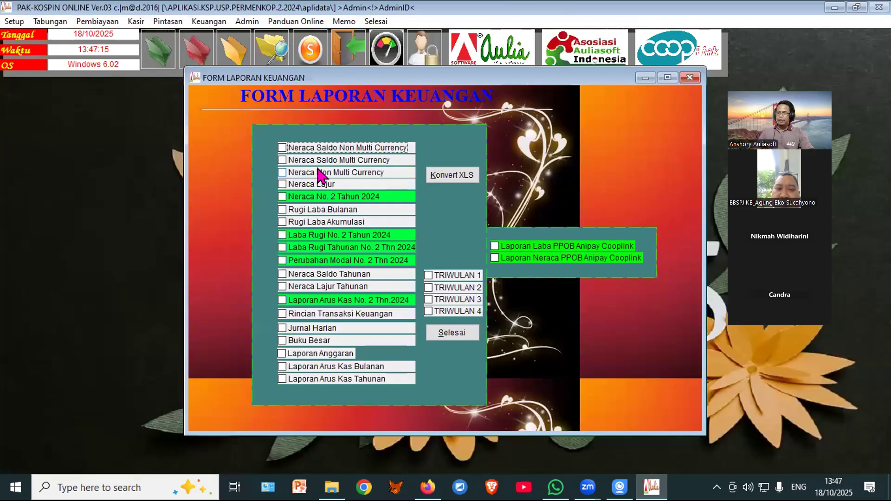
click(309, 212)
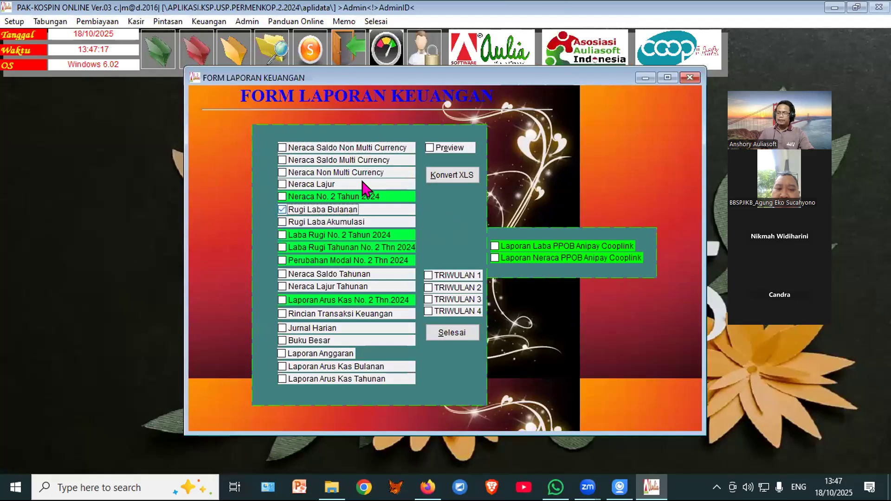
click(449, 149)
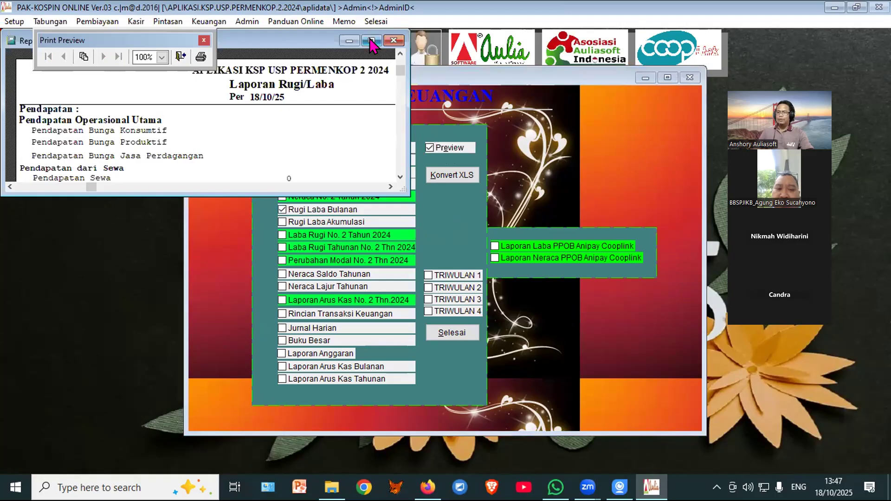
scroll(354, 199, down, 10)
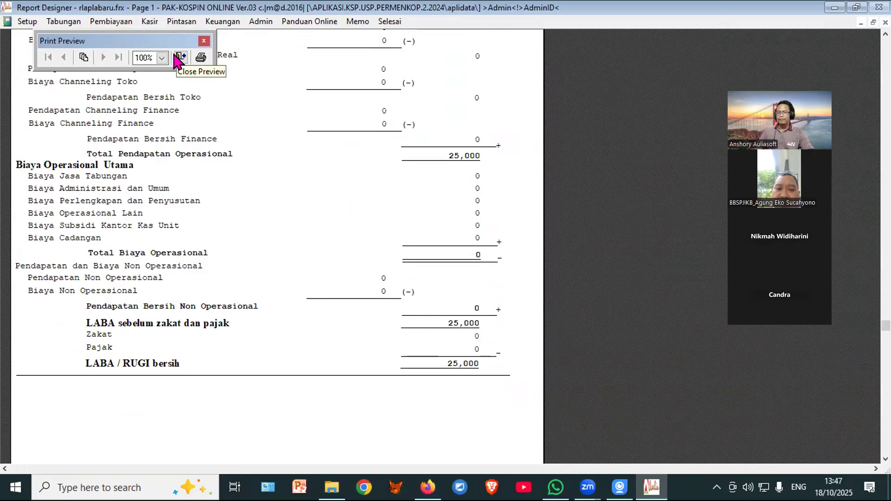
scroll(308, 222, up, 7)
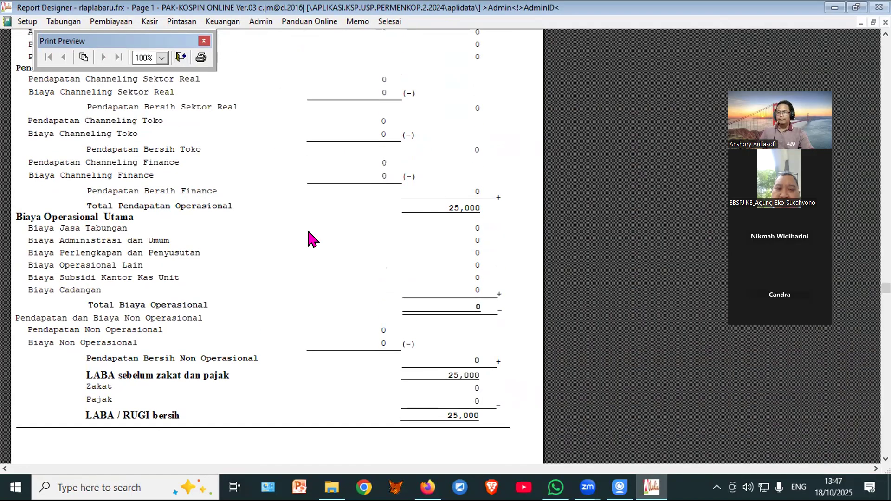
scroll(308, 239, up, 2)
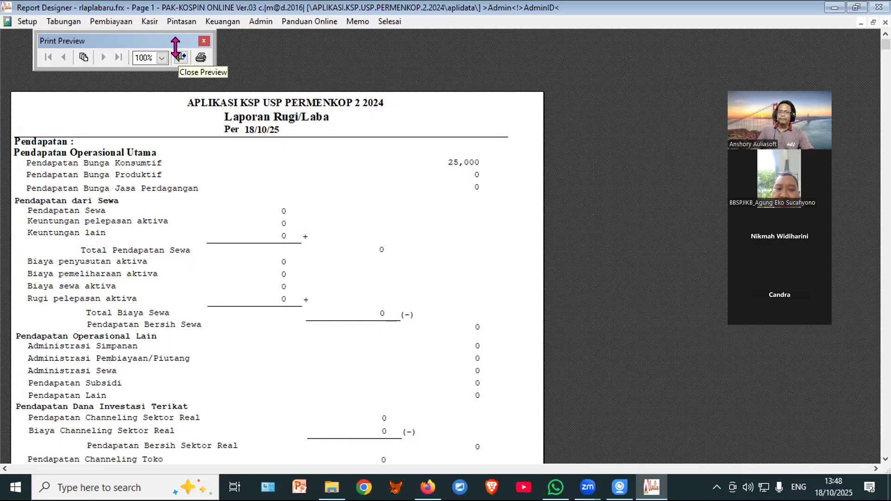
click(177, 53)
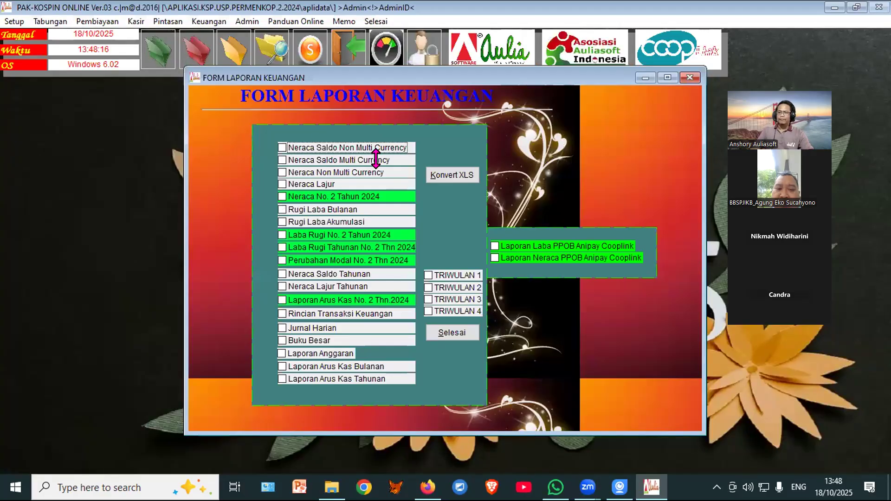
click(317, 139)
click(440, 145)
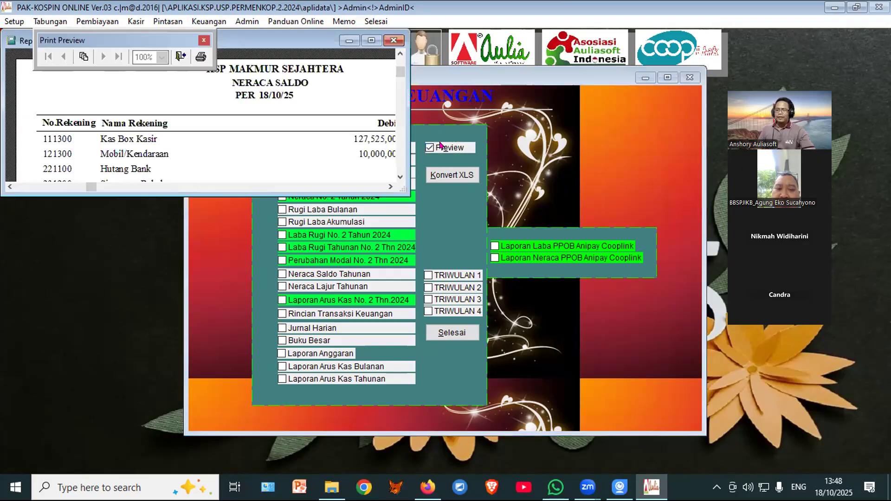
click(372, 40)
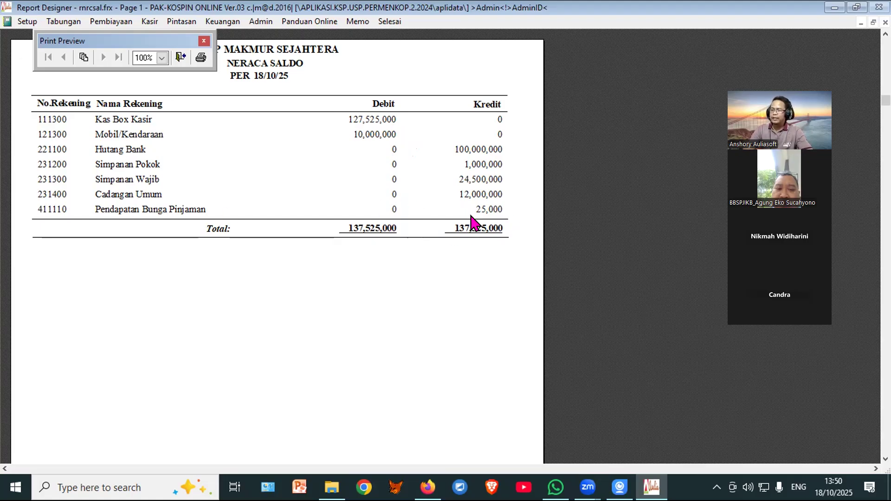
click(181, 57)
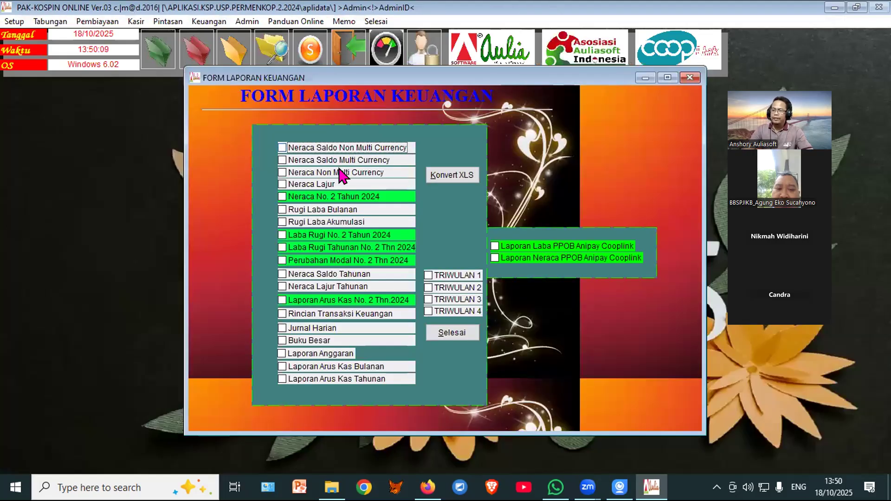
Step: Close the reports, browse the transaction code list, and begin new voucher 18003
click(439, 334)
mouse_move(237, 59)
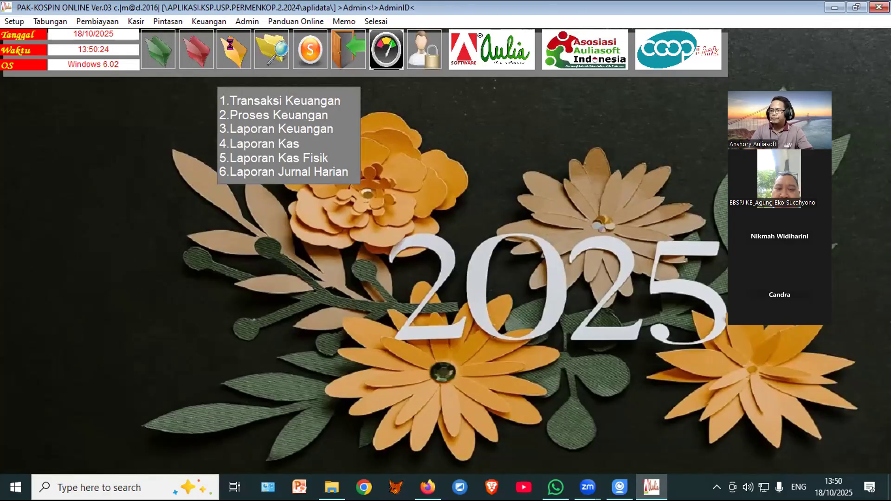
click(235, 55)
click(44, 274)
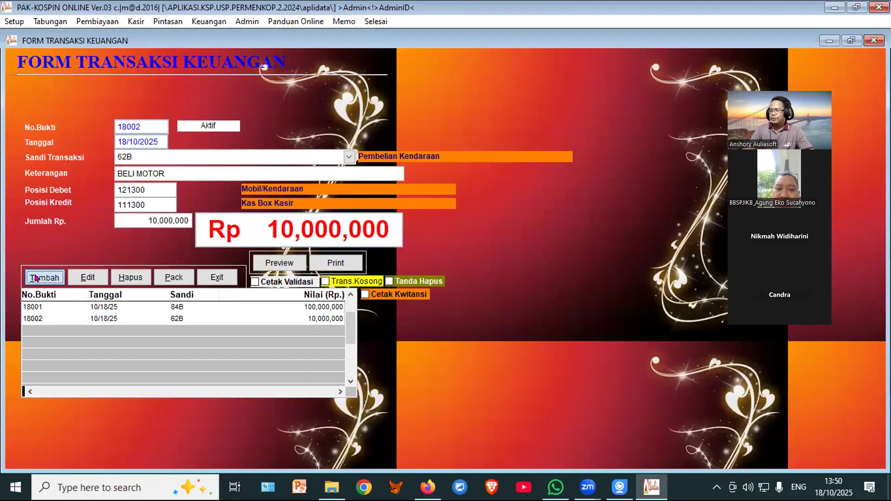
click(349, 156)
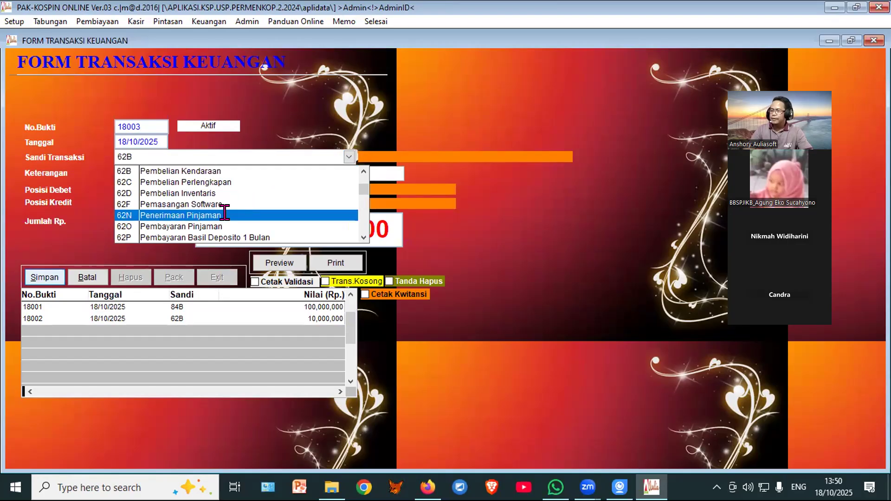
scroll(354, 228, down, 2)
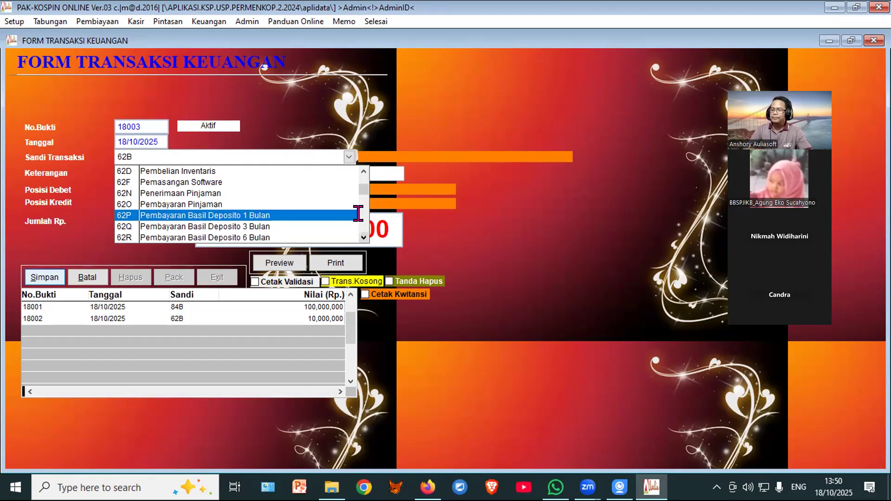
scroll(359, 165, up, 3)
scroll(358, 164, up, 8)
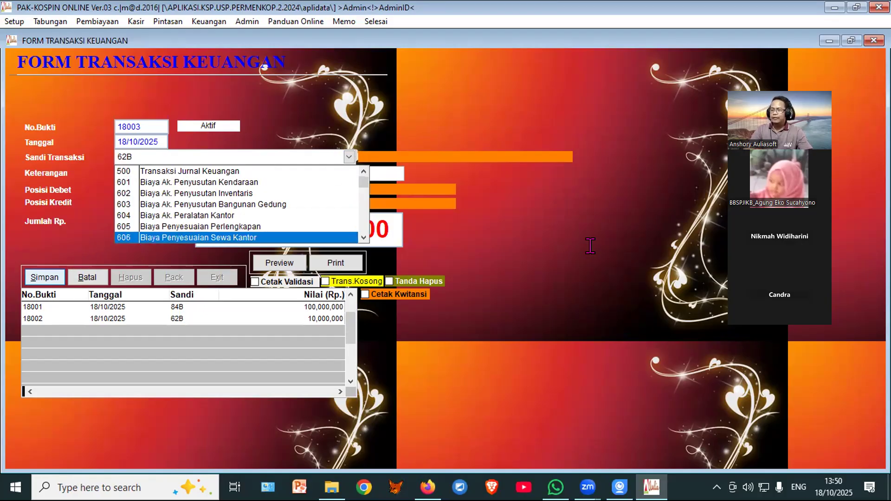
click(74, 270)
click(74, 271)
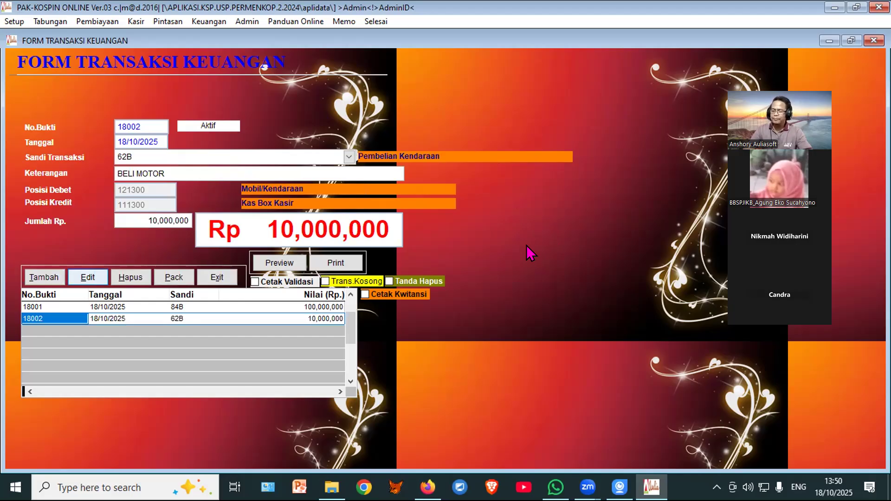
click(32, 276)
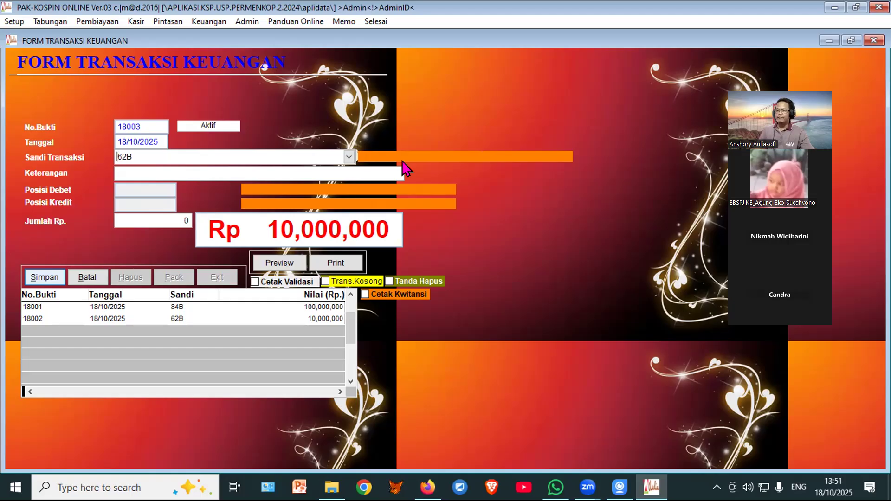
Step: Pick code 601, Biaya Ak. Penyusutan Kendaraan, from the Sandi Transaksi dropdown for voucher 18003
click(349, 157)
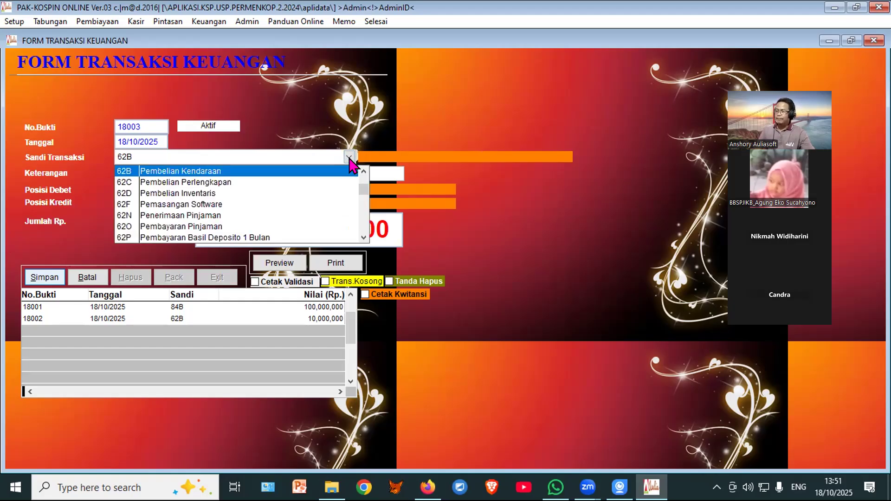
drag(363, 171, 361, 171)
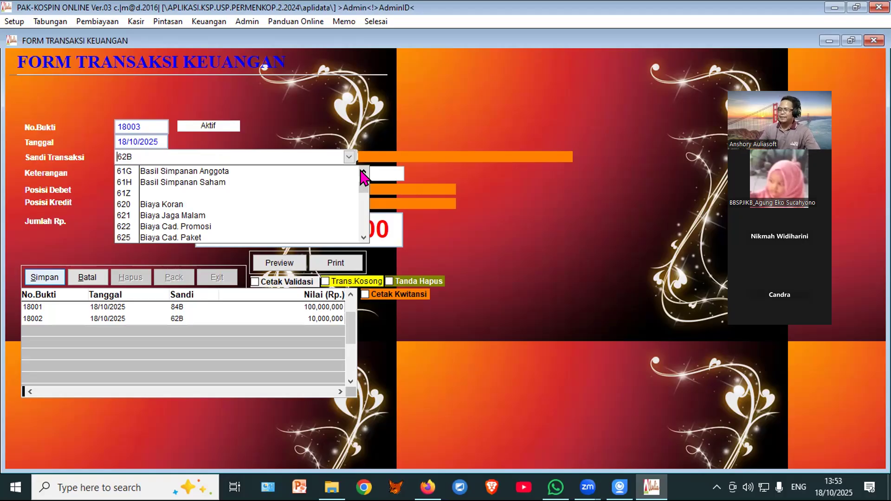
click(363, 172)
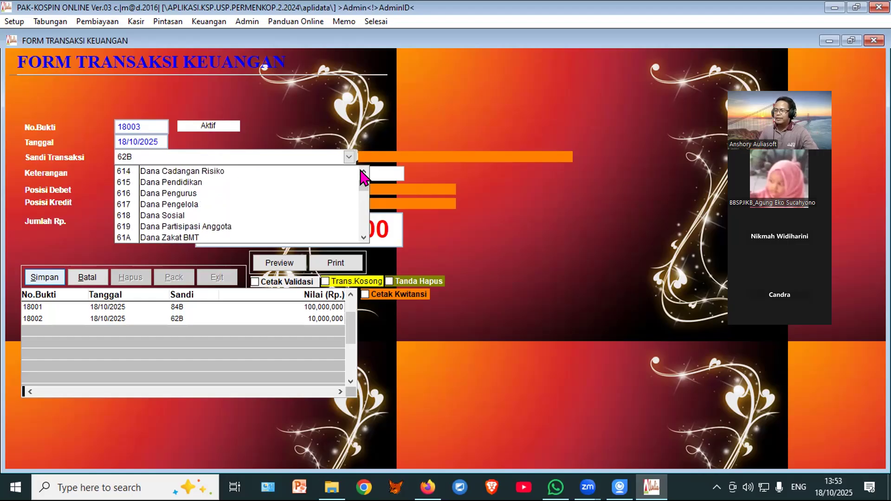
click(363, 172)
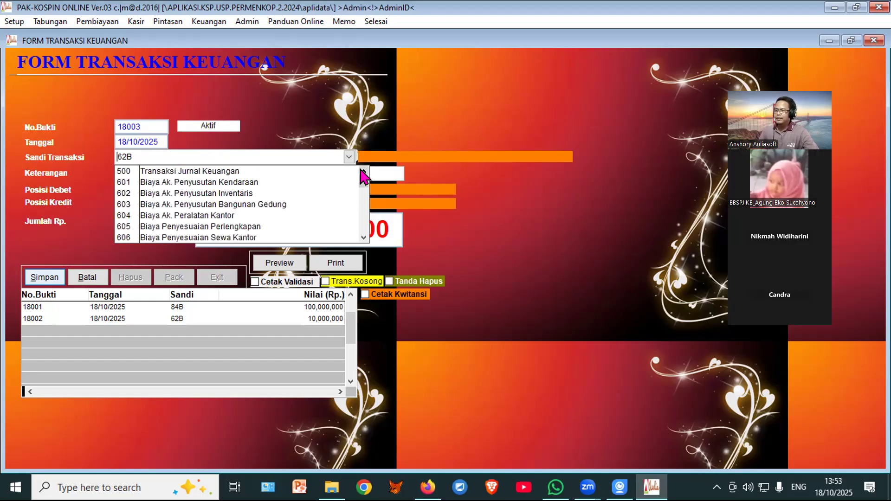
click(244, 183)
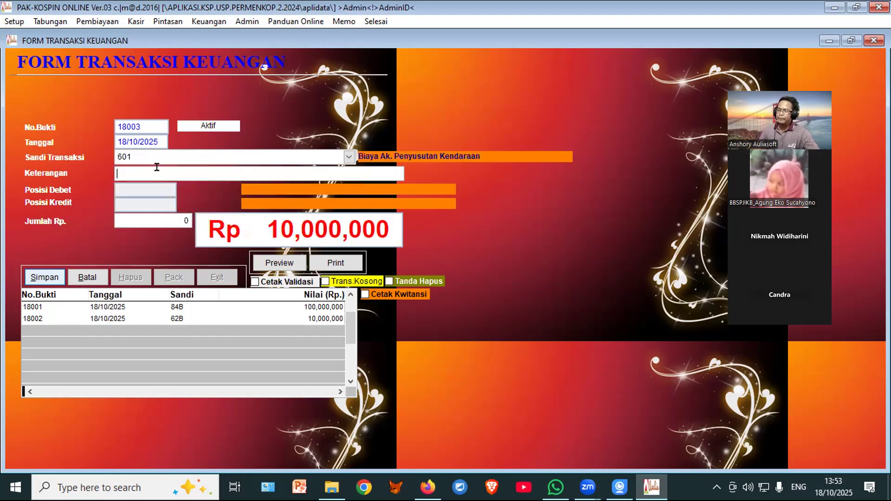
Step: Enter 'PENYUSUTAN MOTOR' for 1,000,000, save voucher 18003, and close the form
text(PENYUSUTAN MOTOR)
key(Return)
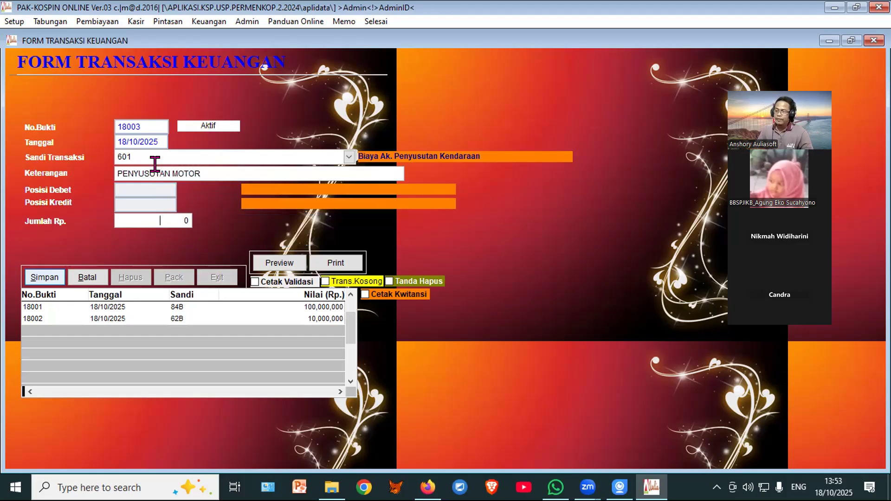
text(1,000,000 0)
key(Return)
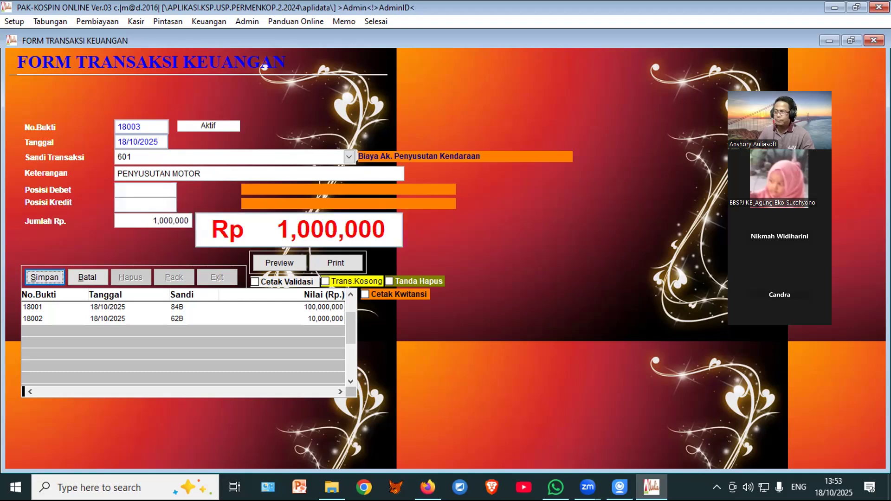
click(44, 279)
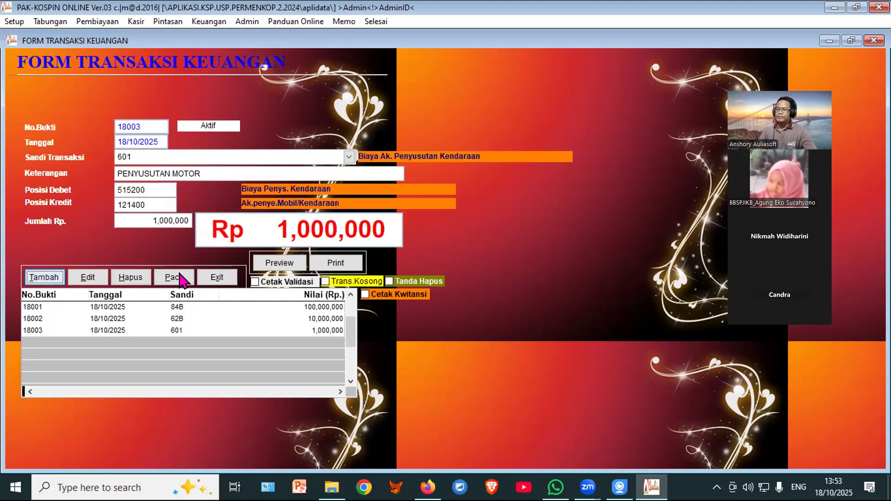
click(221, 277)
mouse_move(234, 58)
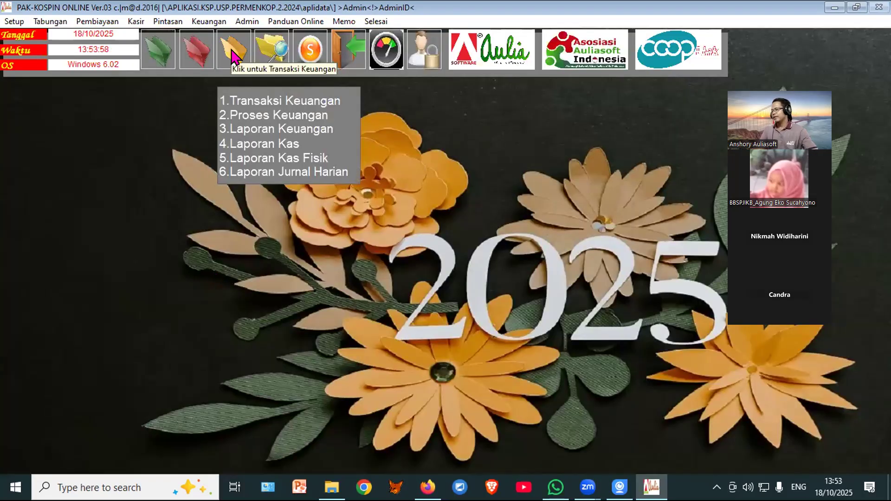
click(234, 120)
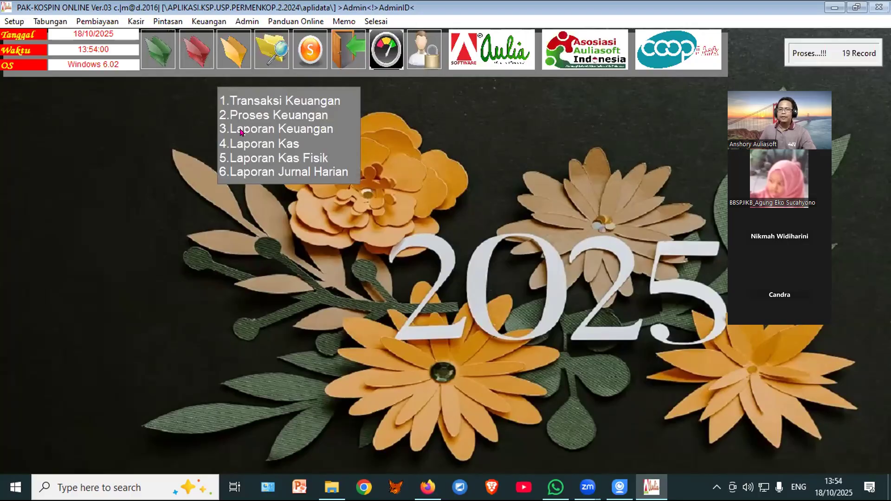
click(241, 133)
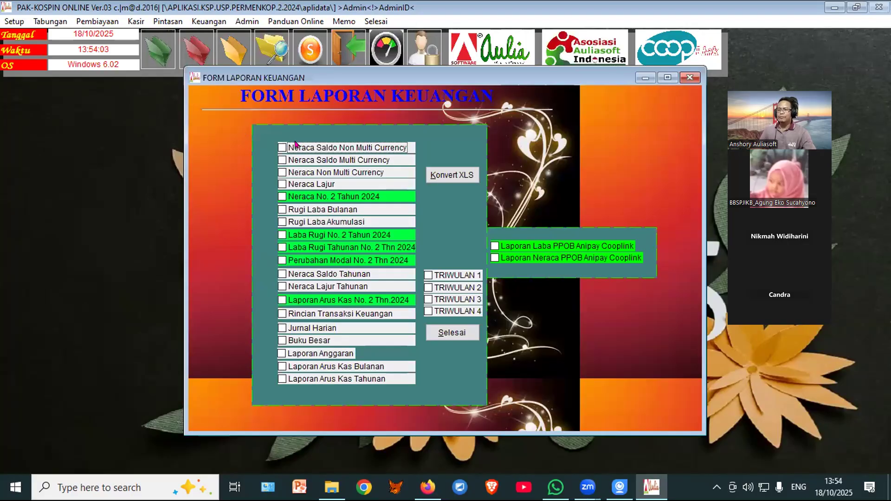
click(304, 172)
click(445, 148)
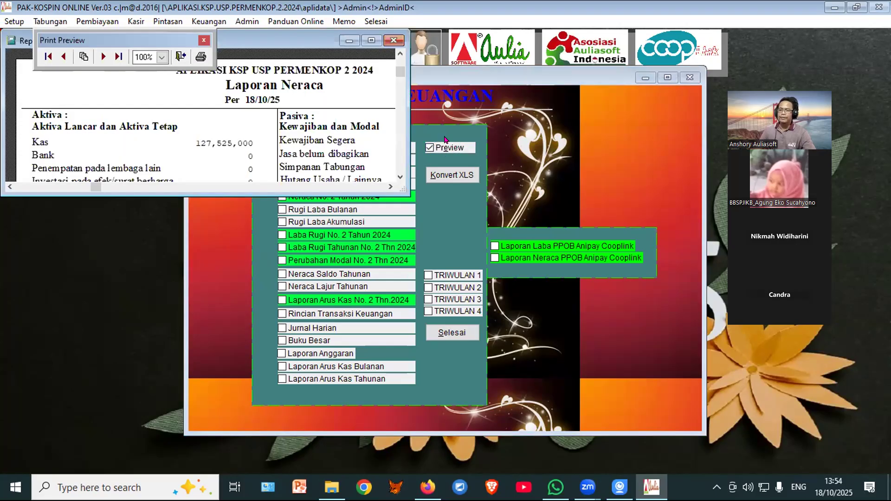
click(372, 41)
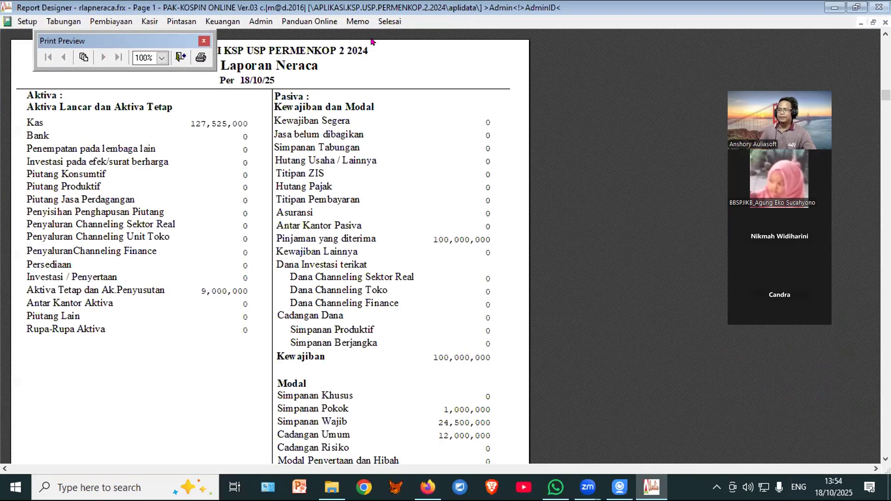
scroll(351, 181, down, 3)
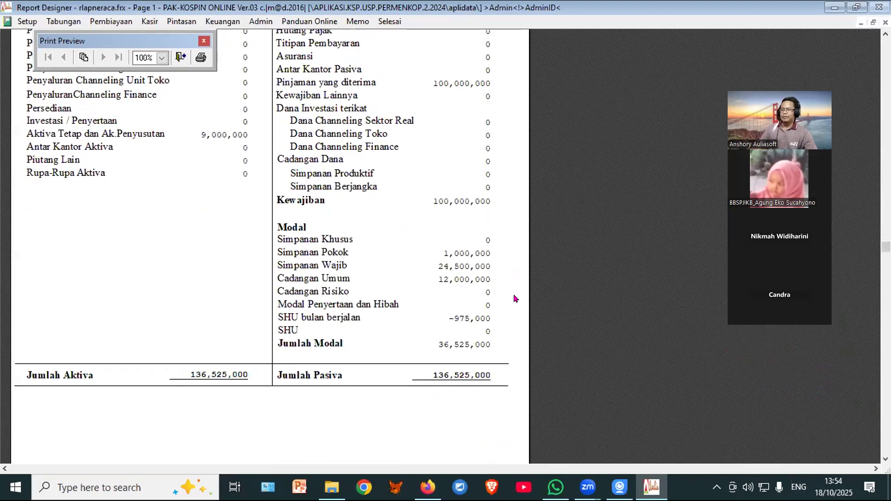
click(180, 58)
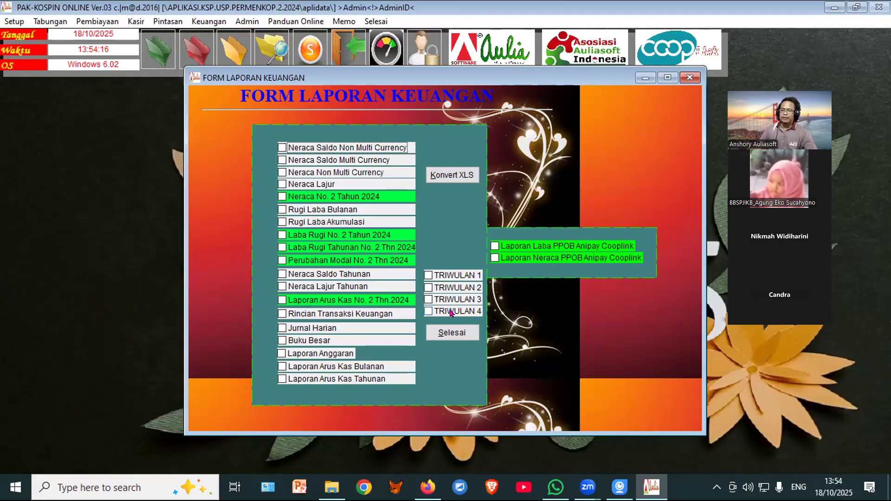
click(452, 332)
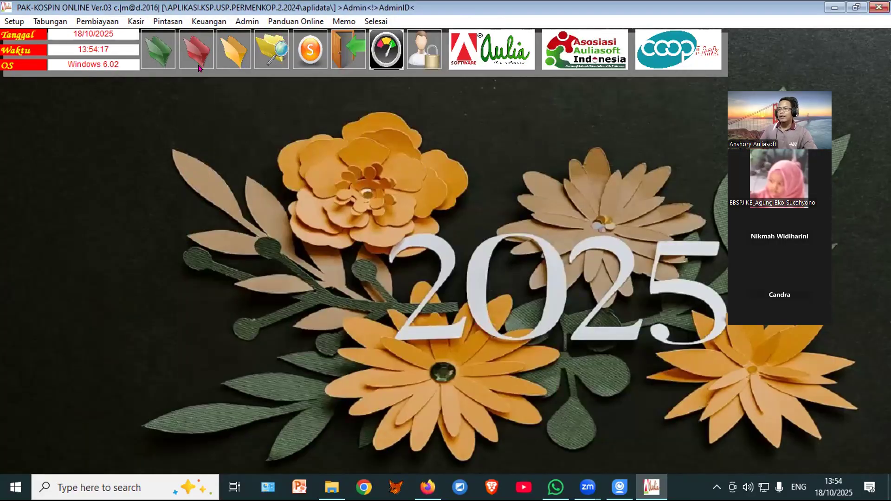
Step: Page through the enlarged transaction code list, back to code 773, then begin a new entry
click(228, 46)
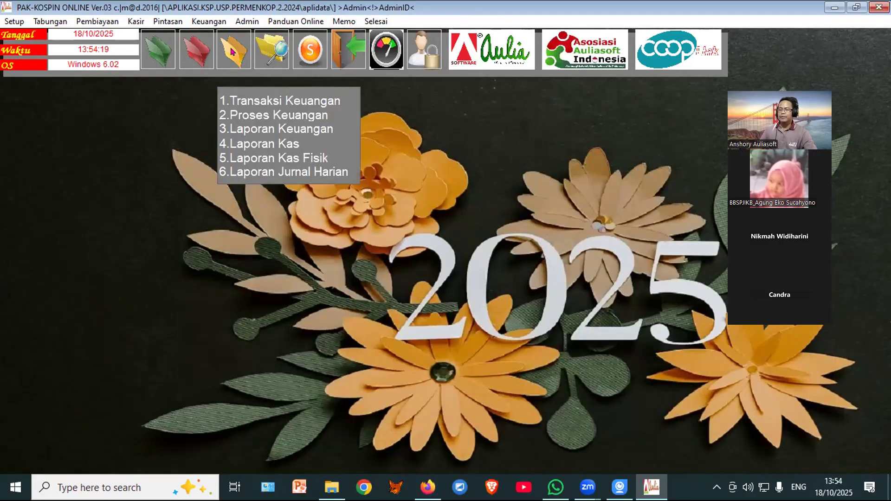
click(280, 263)
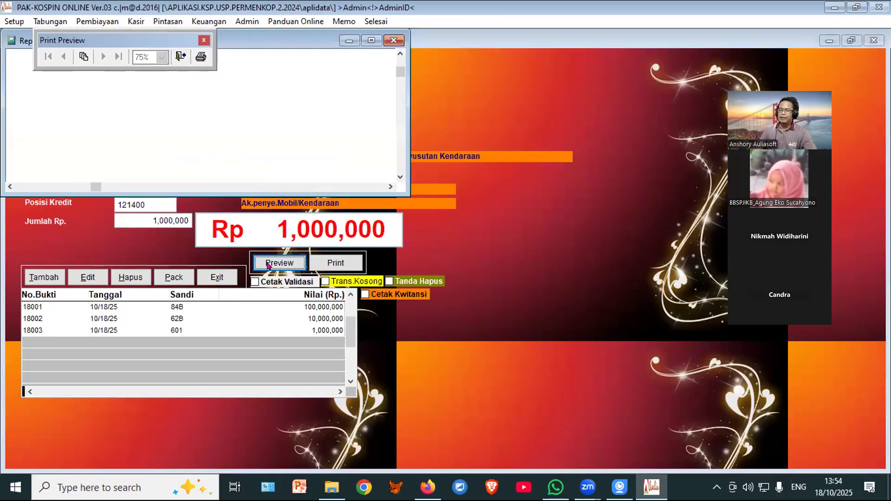
click(374, 41)
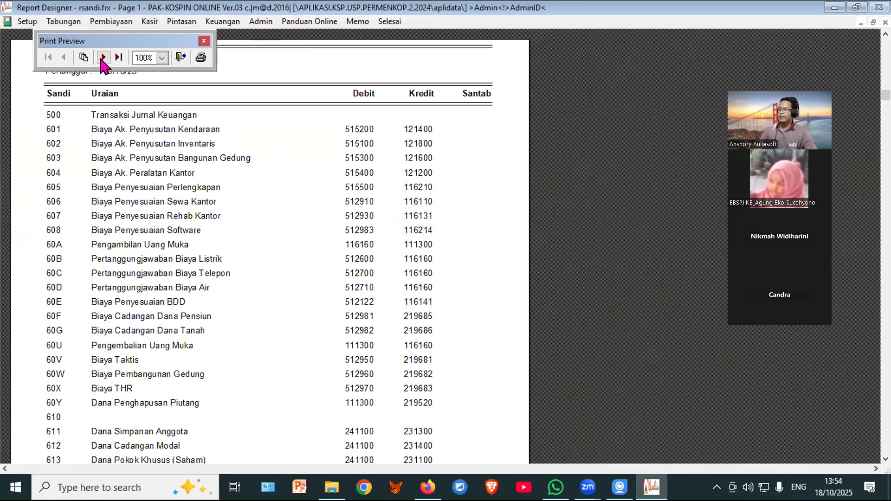
click(103, 57)
click(103, 57)
click(103, 57)
click(103, 57)
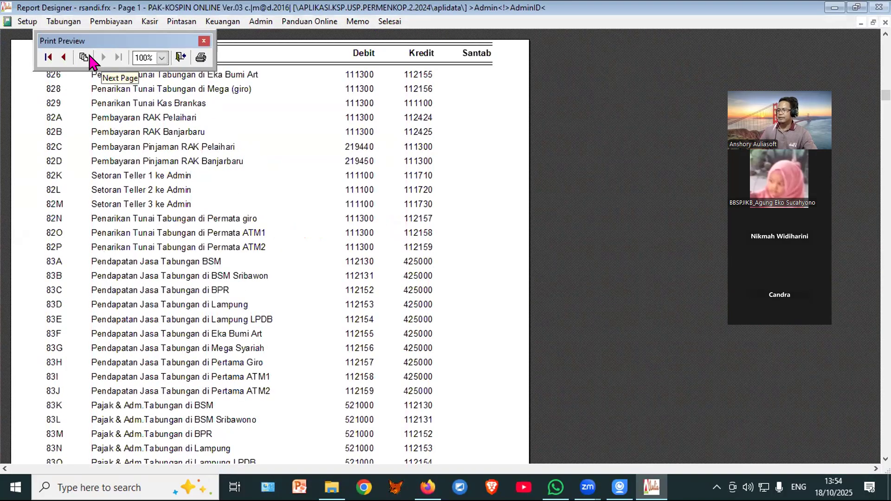
click(65, 57)
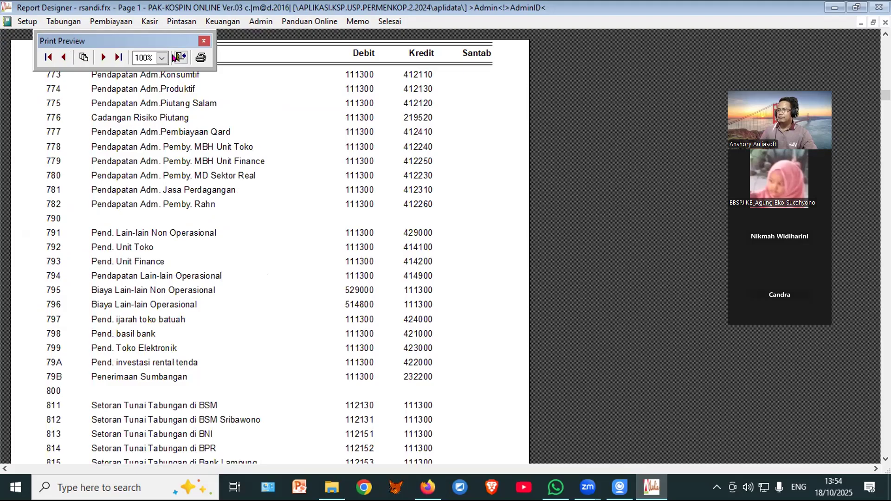
click(181, 57)
click(44, 278)
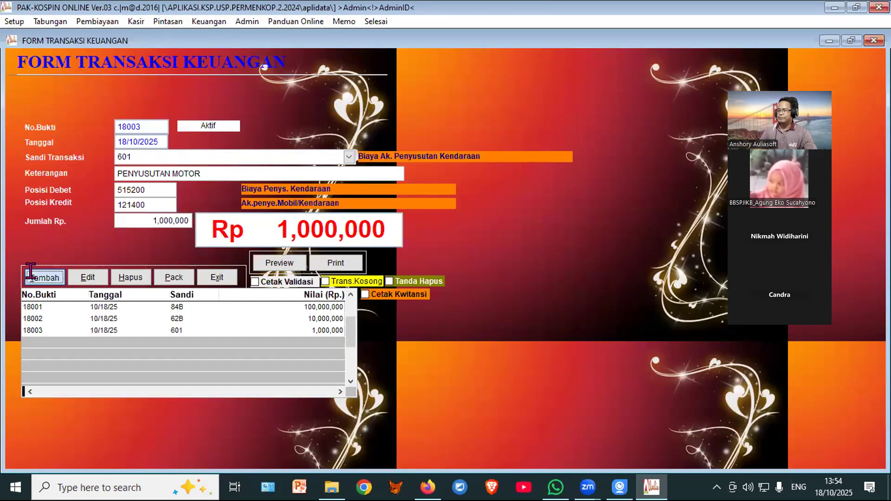
Step: Enter voucher 18004 as code 791 'PDPT DARI SEWA ALAT BERAT' for 15,000,000 and save it
drag(142, 156, 101, 151)
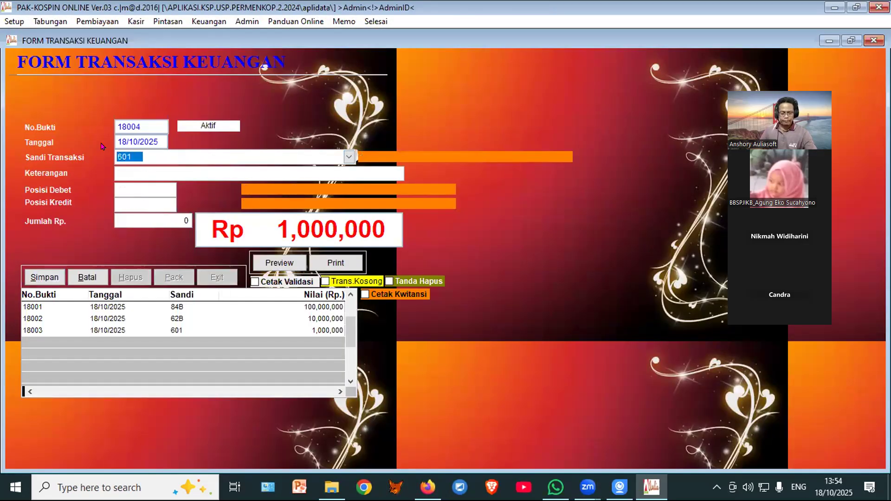
text(791)
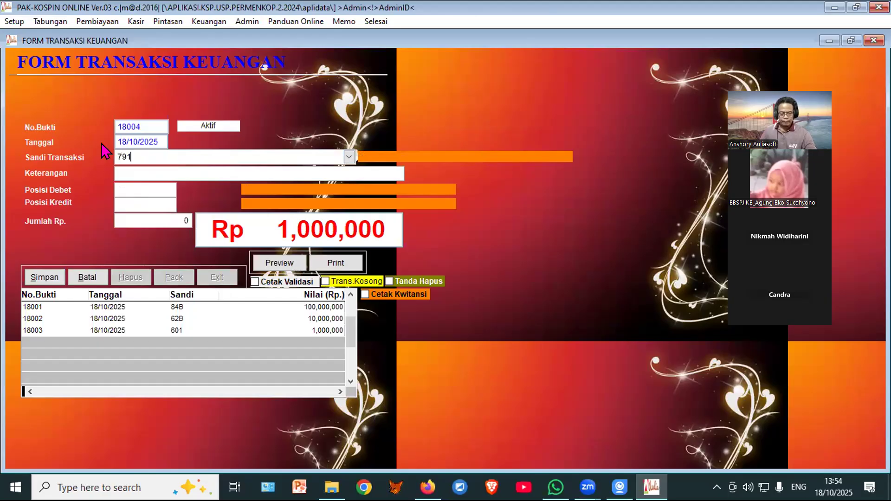
key(Return)
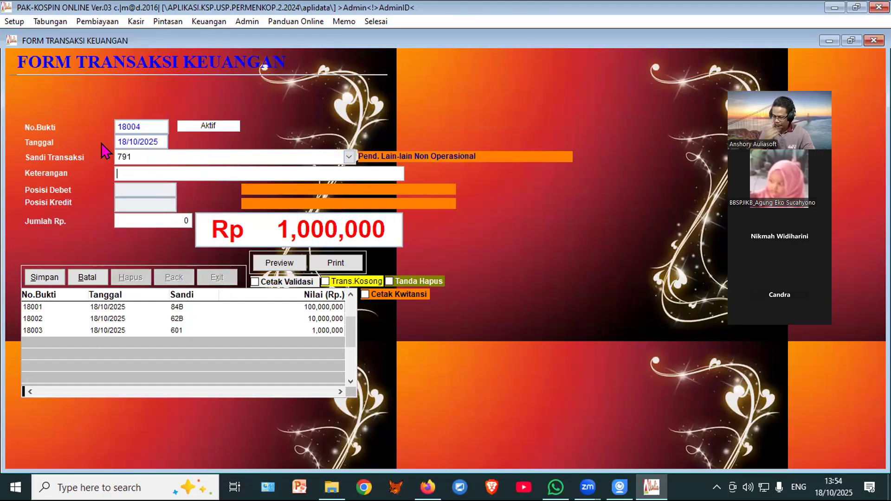
text(PDPT)
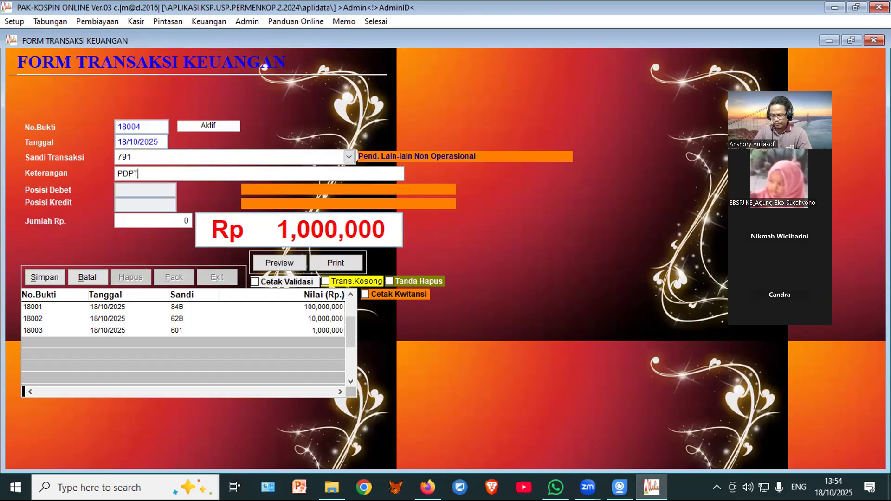
text( DARI)
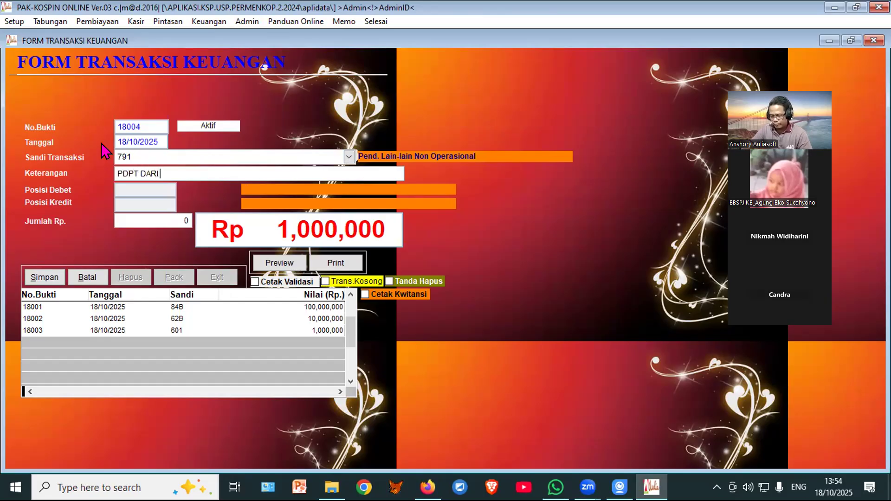
text( SEWA ALAT)
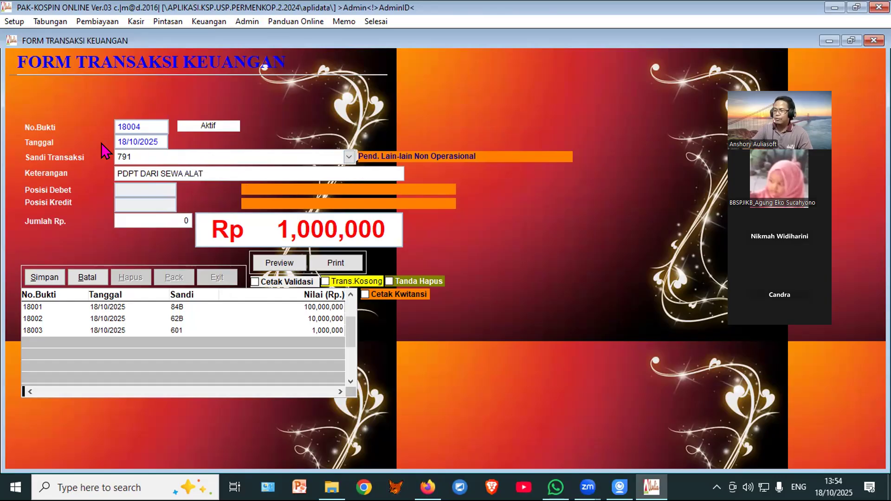
text( BERAT)
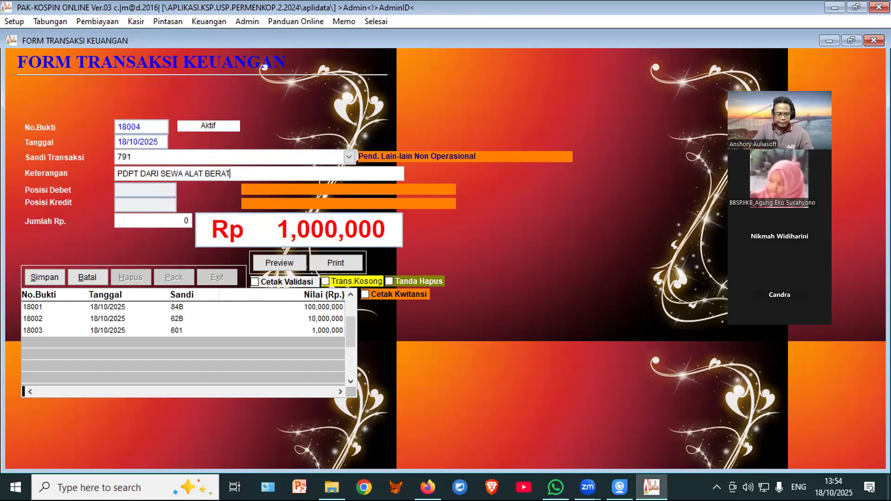
key(Return)
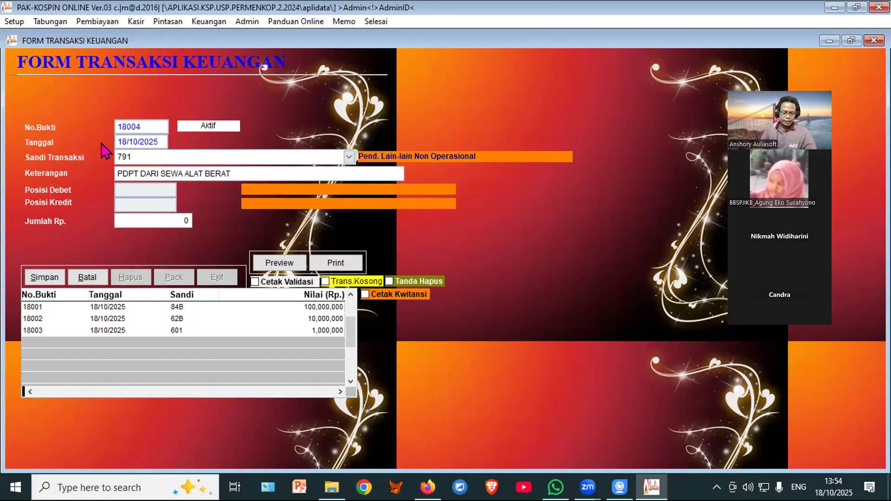
text(15,000,00)
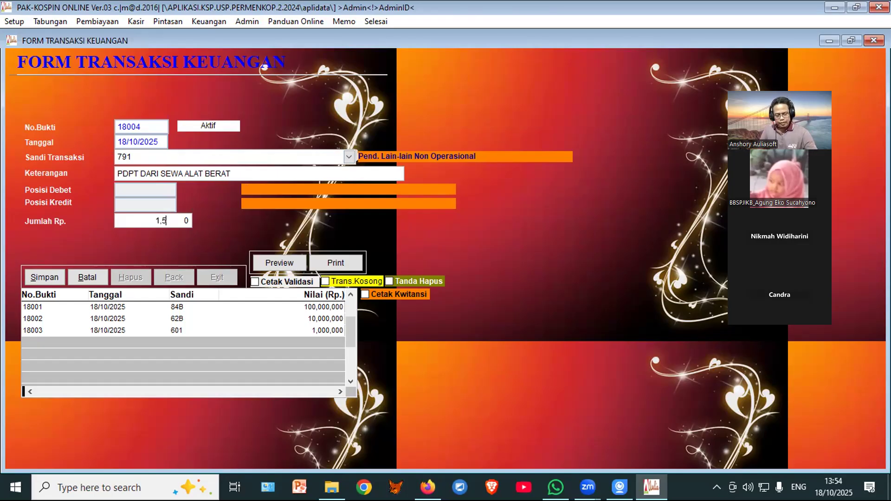
text(00,000)
key(Return)
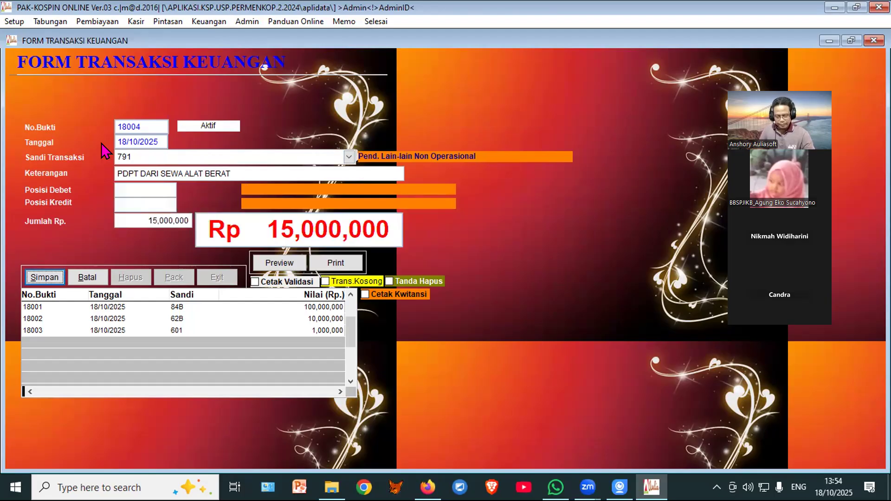
click(42, 279)
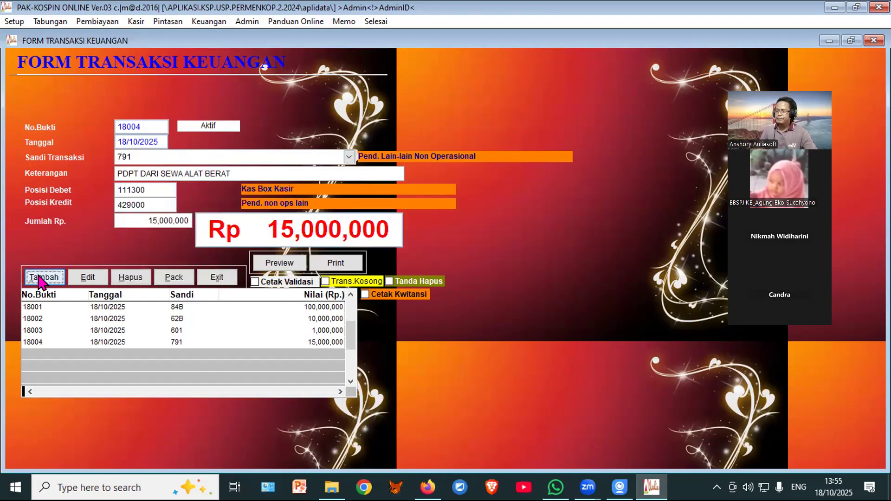
click(217, 279)
Step: Preview the Rugi Laba Bulanan report and scroll down to the 14,025,000 net profit
mouse_move(225, 62)
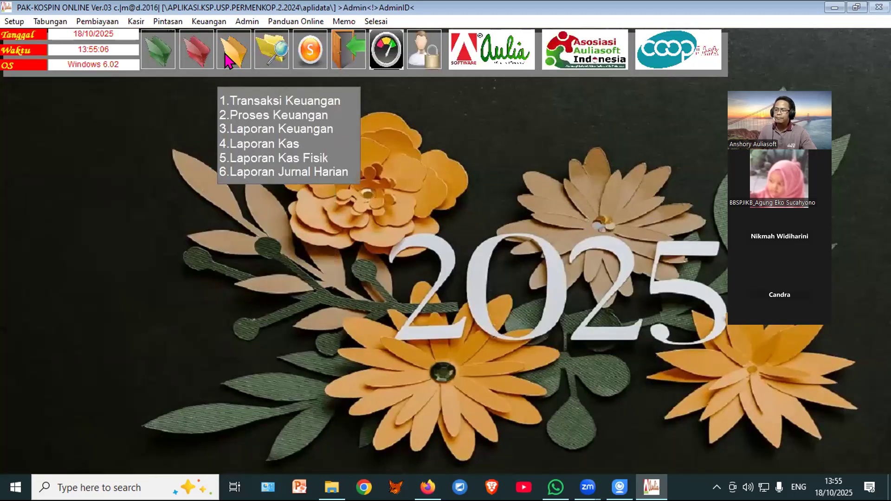
click(241, 126)
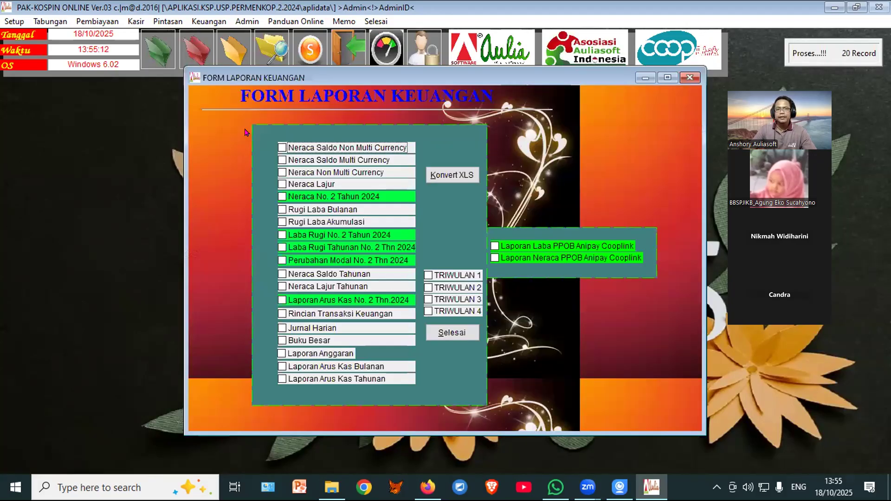
click(316, 213)
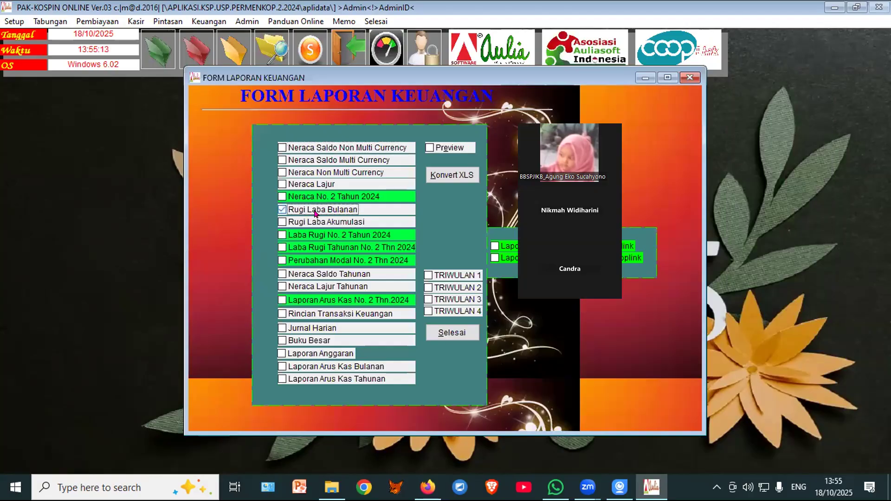
click(430, 147)
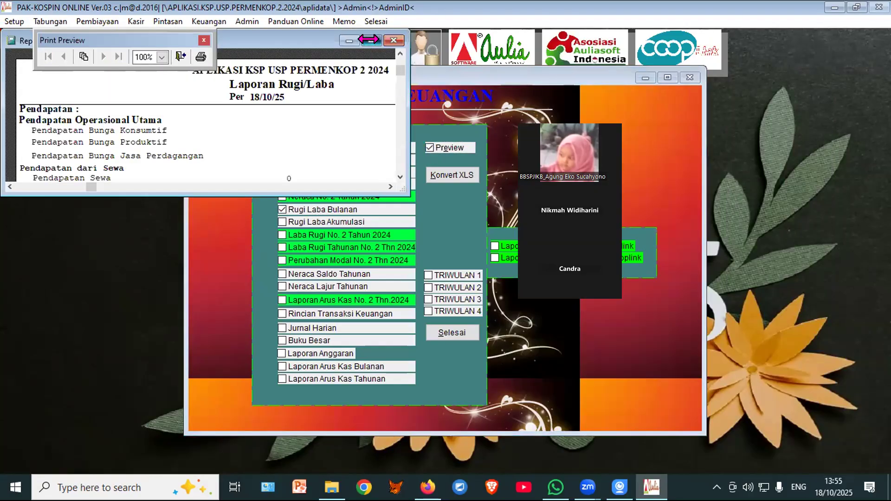
click(370, 40)
scroll(418, 272, down, 3)
scroll(418, 268, down, 4)
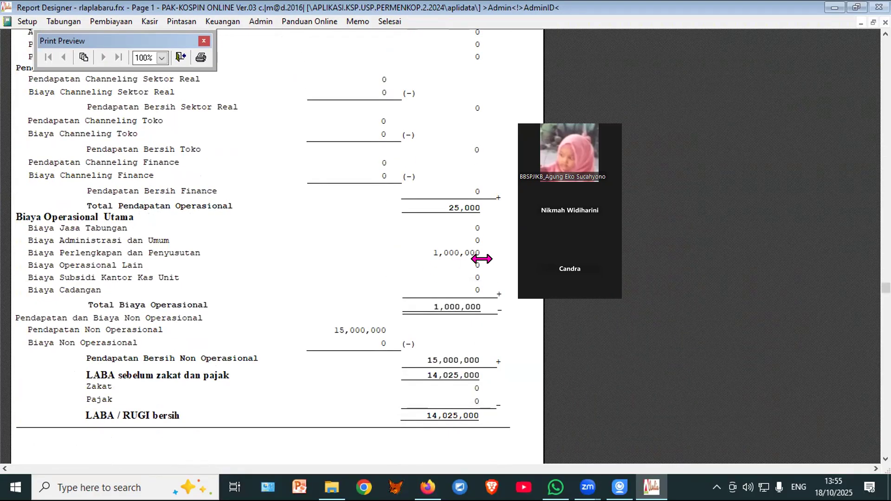
scroll(475, 260, down, 2)
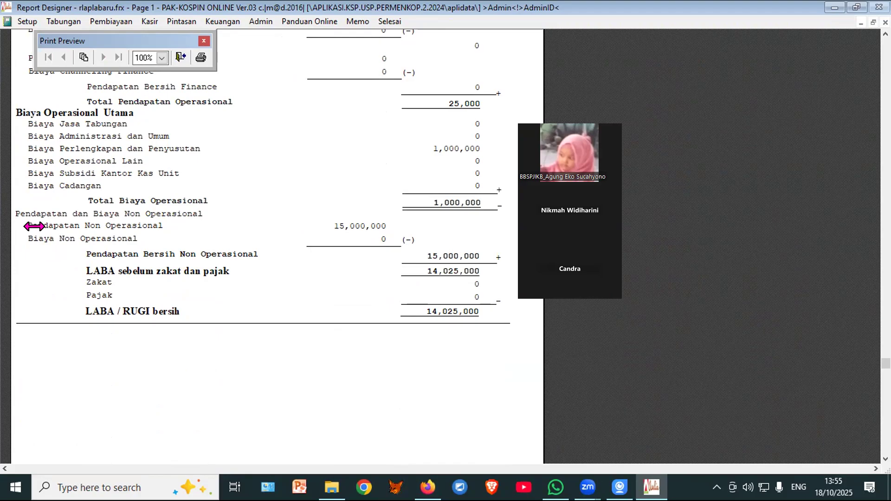
click(176, 55)
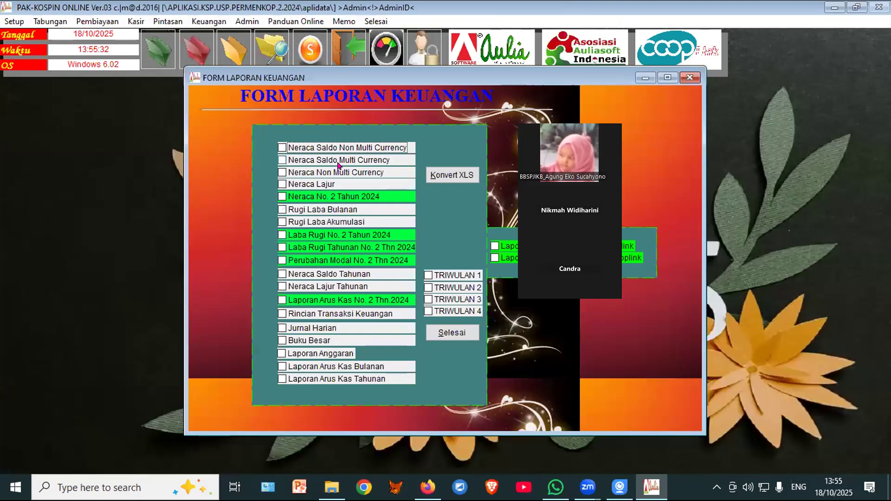
click(429, 148)
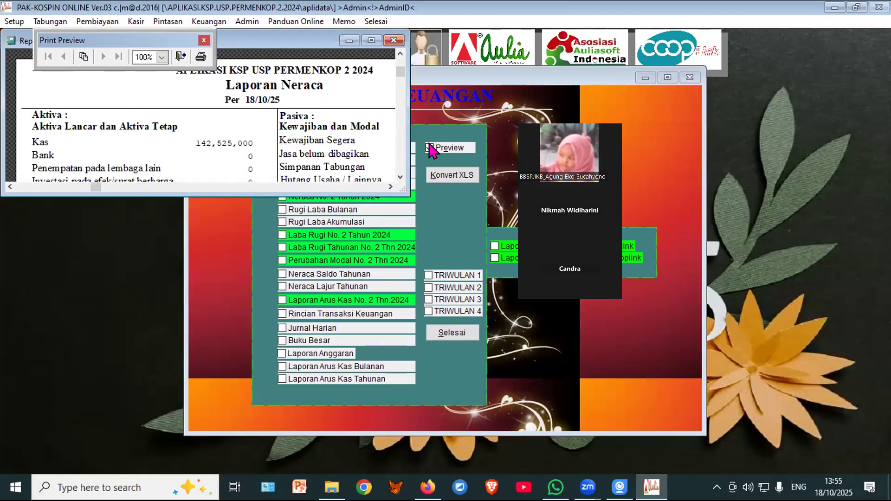
click(373, 41)
scroll(450, 271, down, 5)
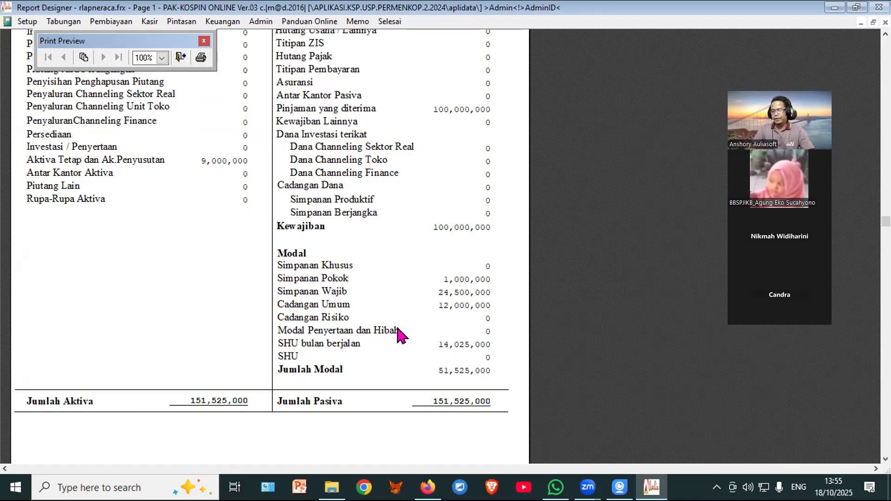
scroll(234, 263, up, 4)
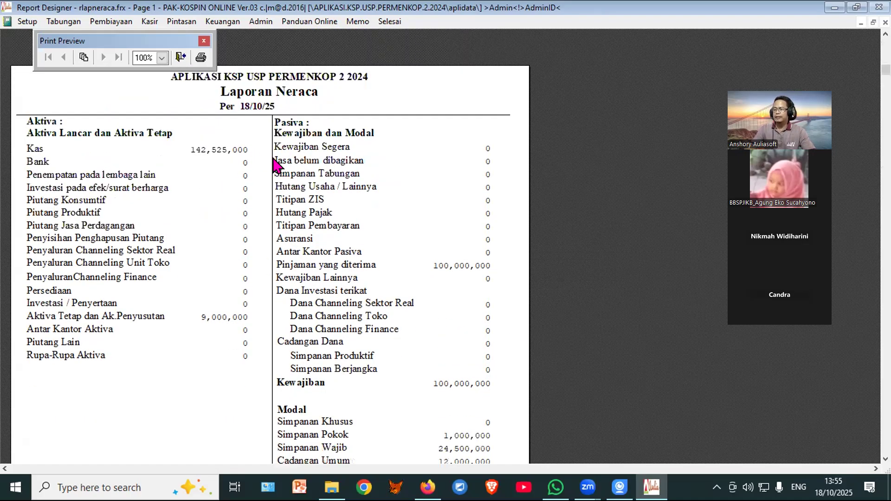
scroll(236, 217, down, 3)
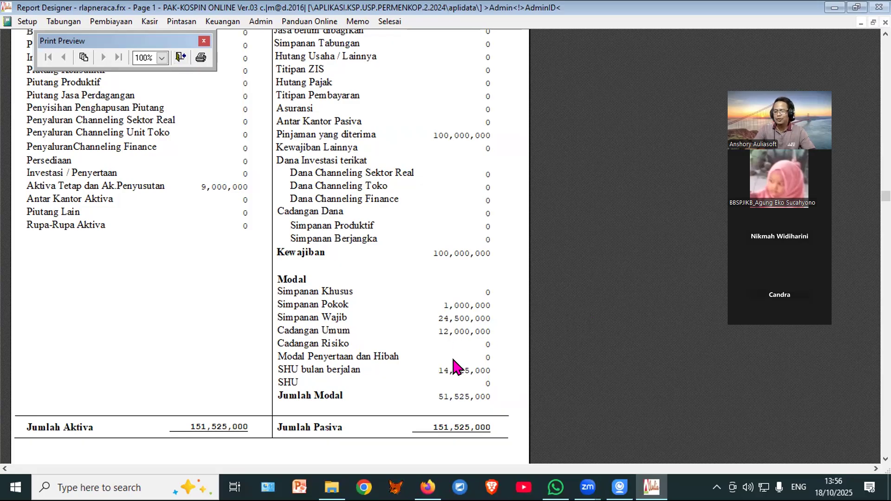
click(182, 58)
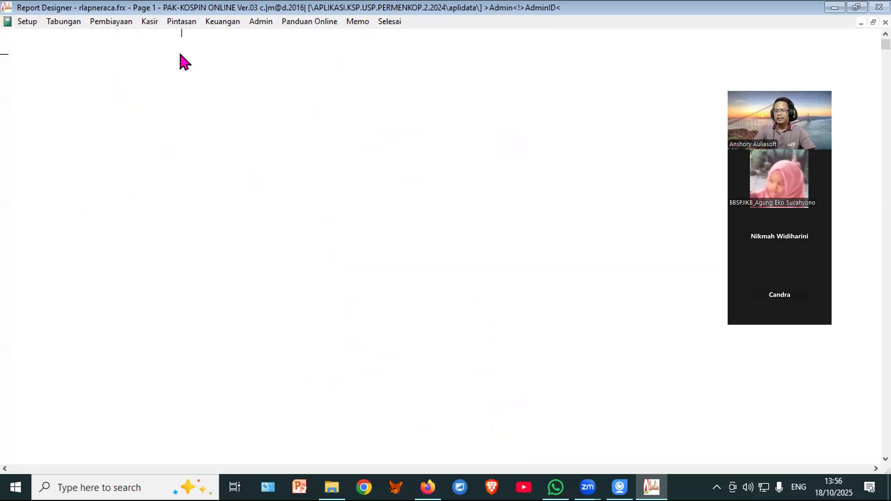
Step: Close the financial reports and start new voucher 18005 in Transaksi Keuangan
click(456, 338)
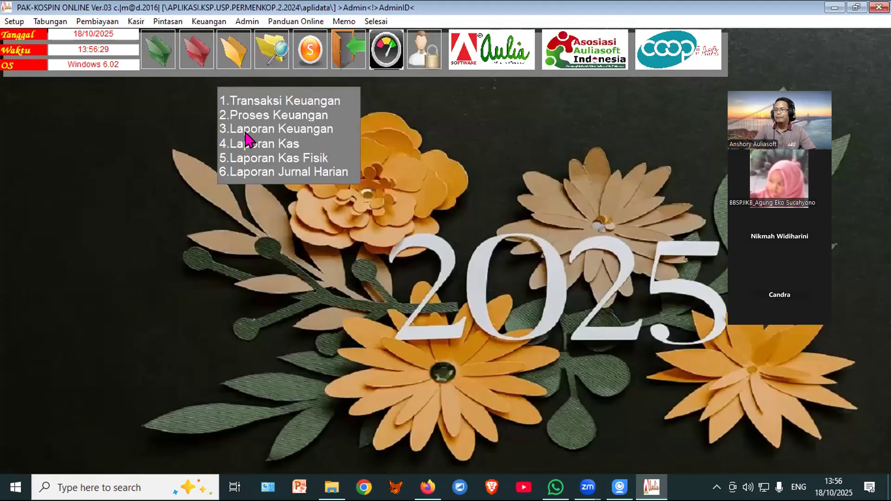
click(234, 50)
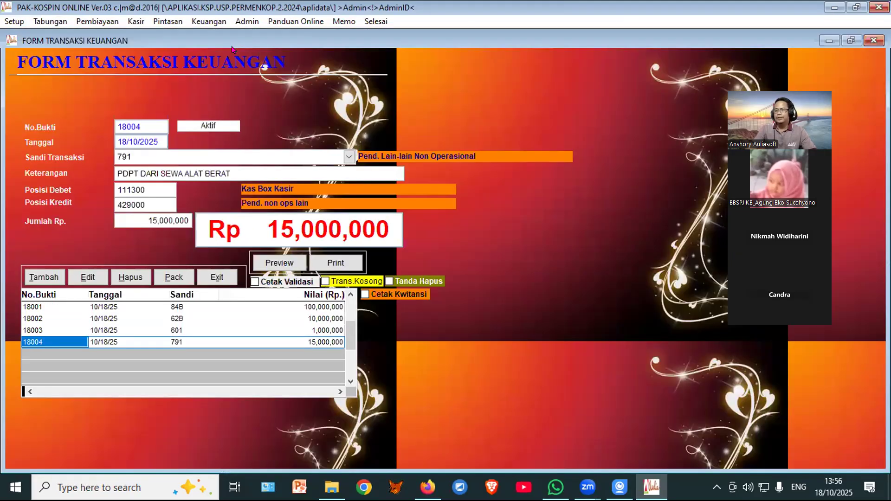
click(43, 278)
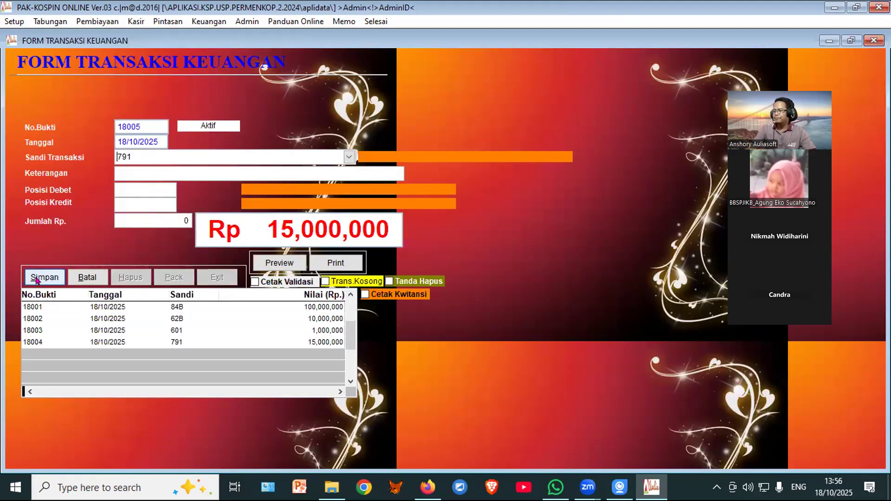
Step: Look up transport expense code 641 in the full-screen transaction code list
click(278, 263)
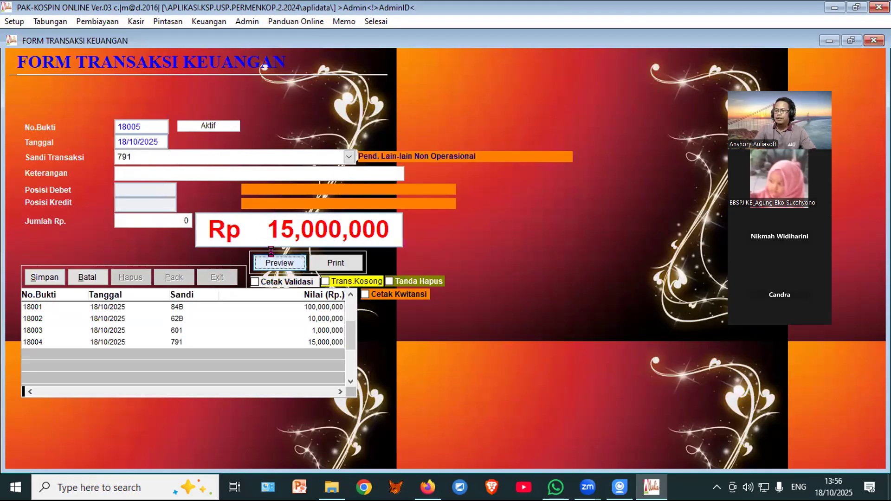
click(371, 40)
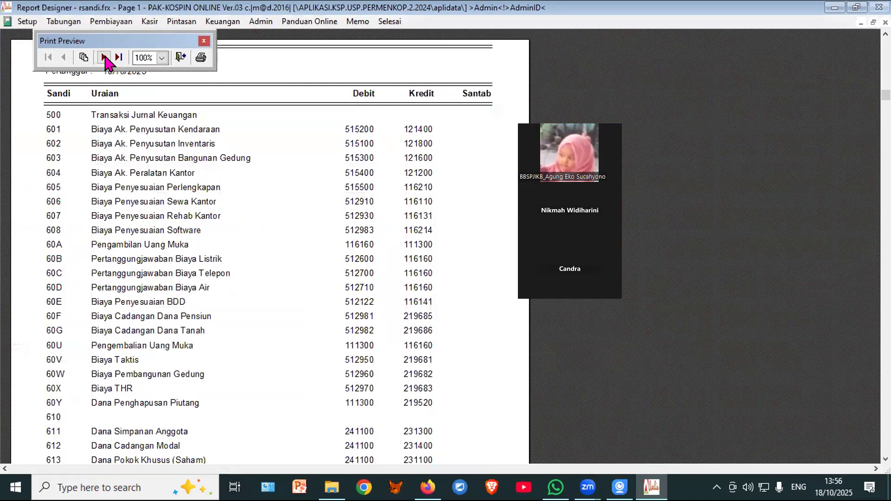
click(104, 57)
scroll(207, 358, down, 5)
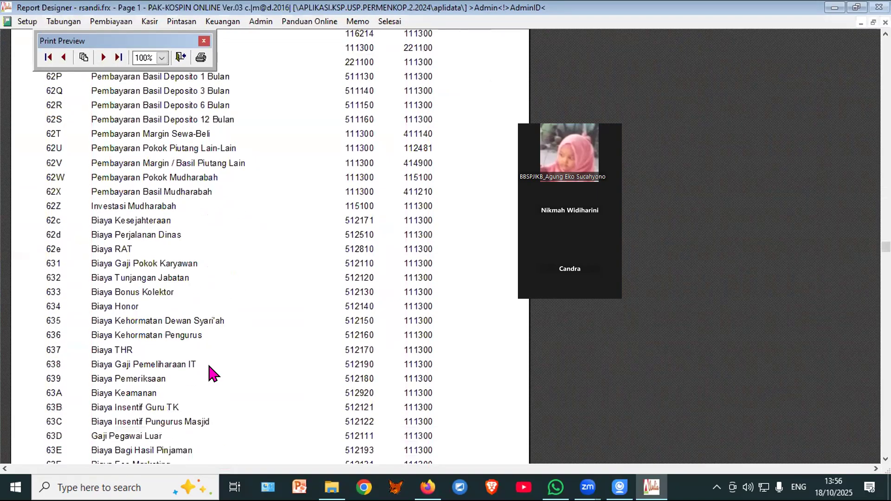
scroll(209, 369, down, 3)
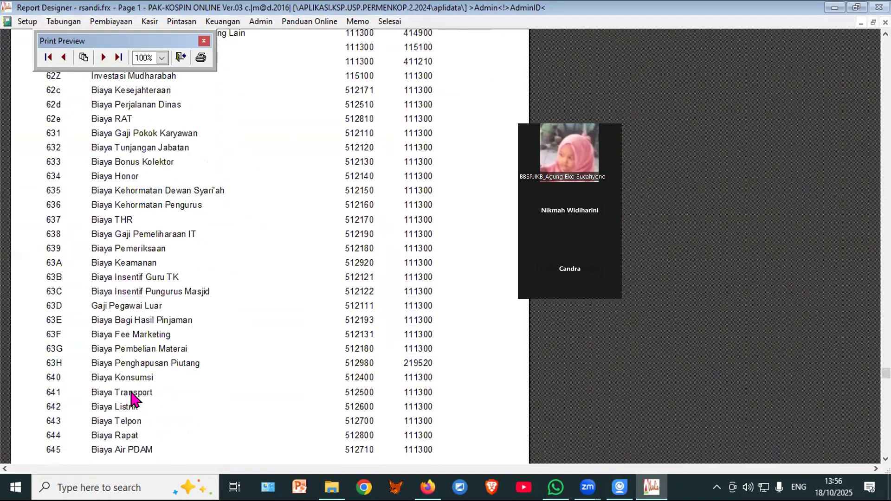
click(181, 58)
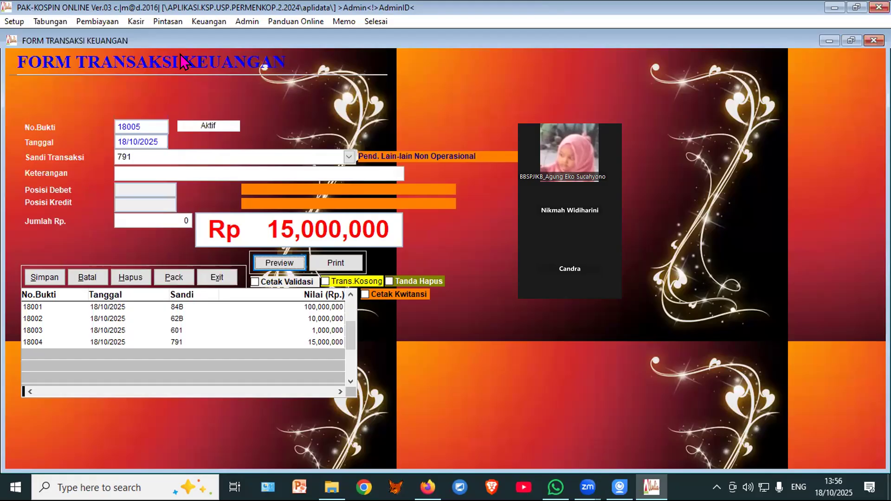
click(156, 151)
Step: Save voucher 18005 as code 641, 'TRANSPORT KE KEMENTRRIAN JAKARTA', for 2,000,000, then close the form
text(641)
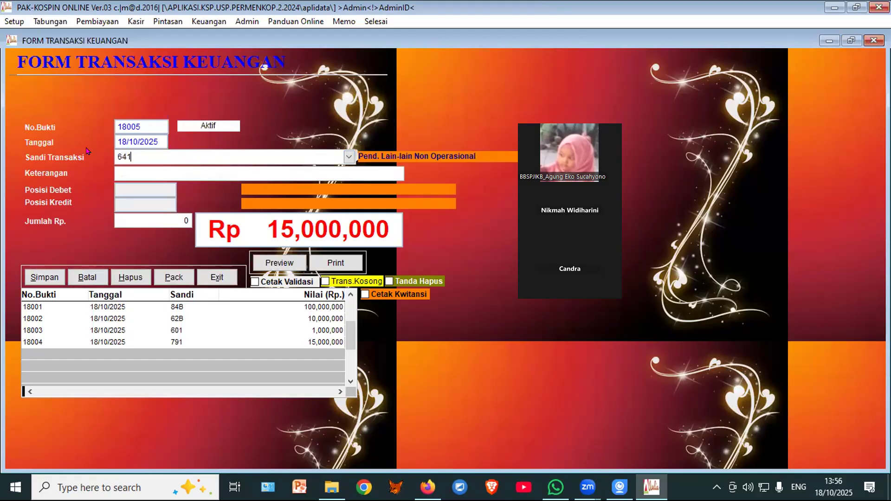
key(Return)
text(TRANSP)
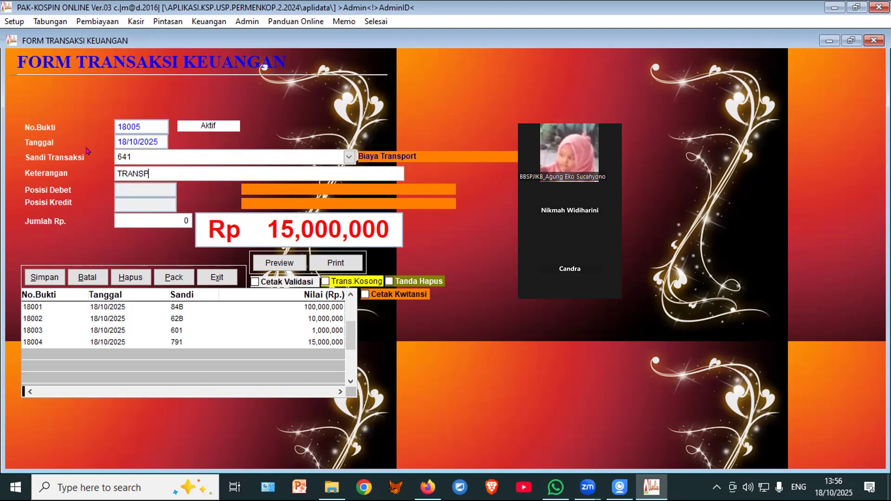
text(ORT KE KEMENTRRIAN JAKARTA)
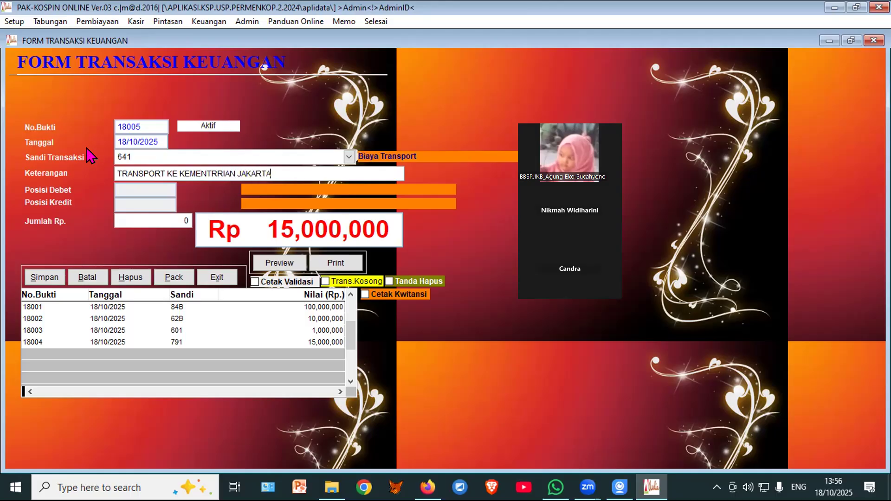
key(Return)
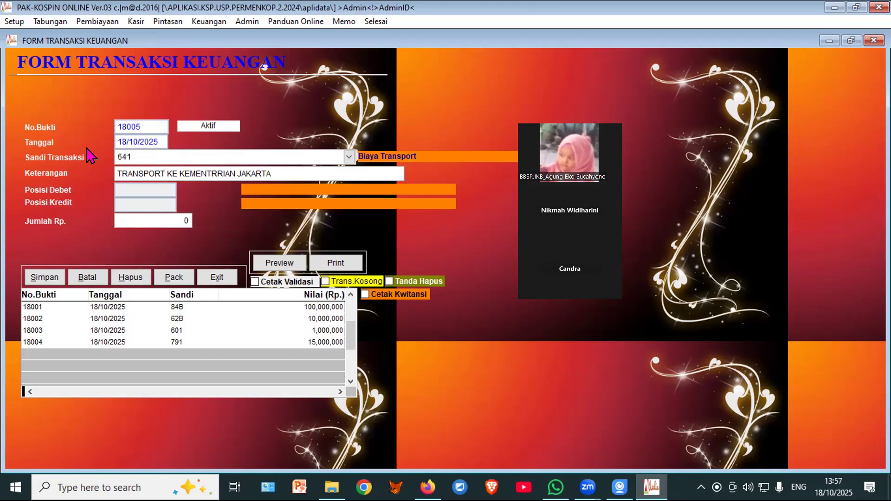
text(2,000,0000)
key(Return)
click(43, 278)
click(217, 279)
Step: Preview the Neraca Saldo Non Multi Currency trial balance, now totalling 153,525,000, then close it
mouse_move(231, 61)
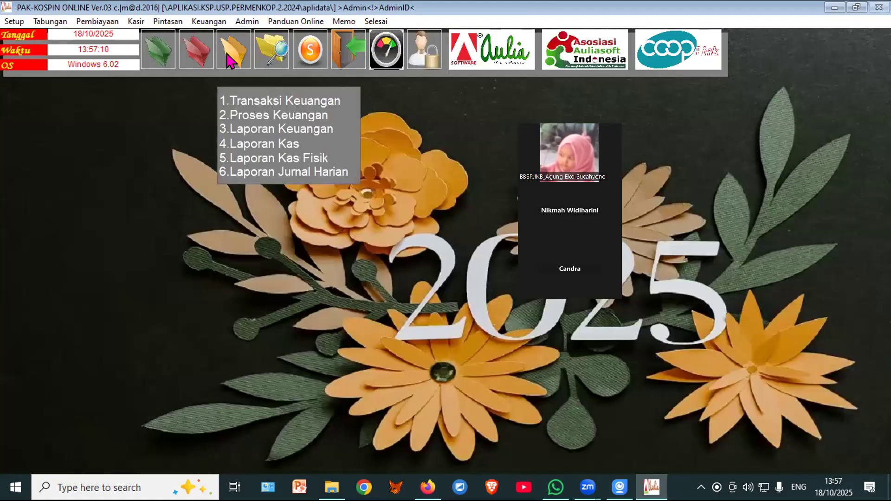
click(243, 128)
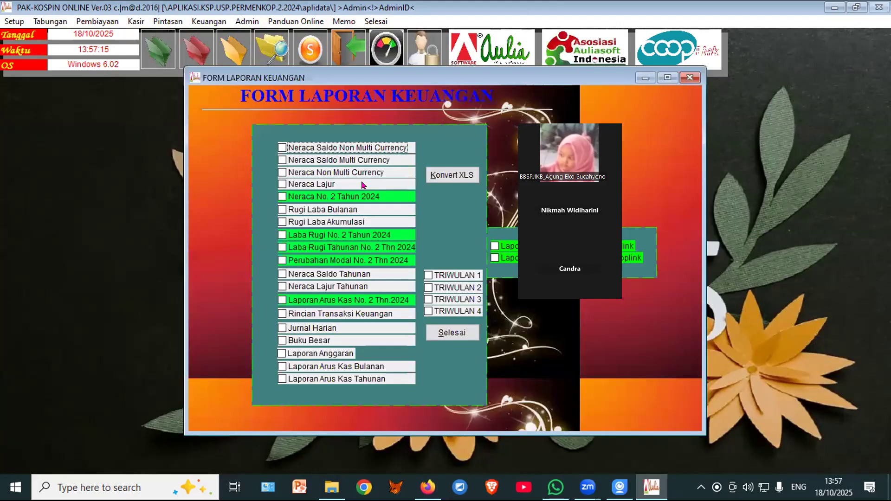
click(374, 148)
click(449, 149)
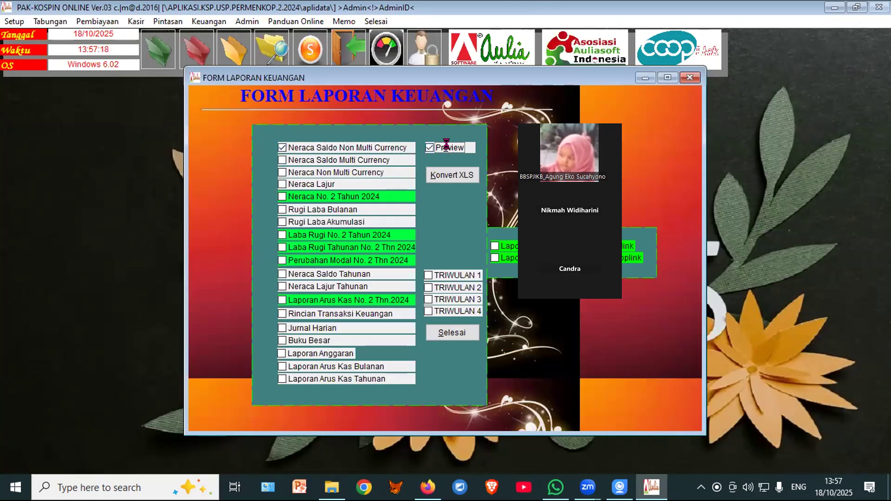
click(372, 41)
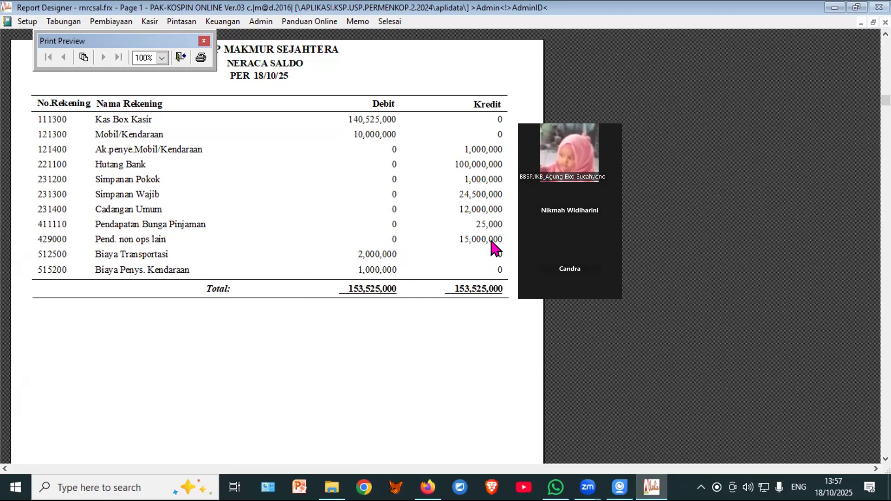
click(180, 57)
Step: Preview Rugi Laba Bulanan full screen, showing 3,000,000 operating costs and 12,025,000 net profit
click(312, 210)
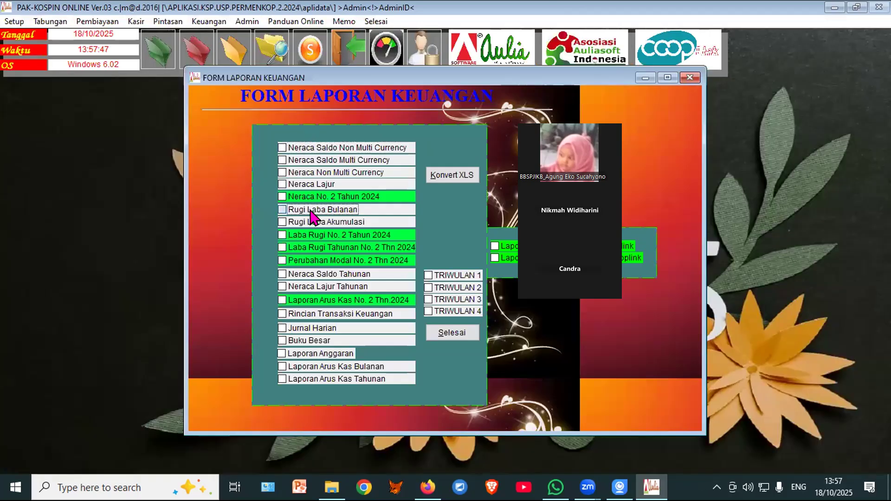
click(461, 148)
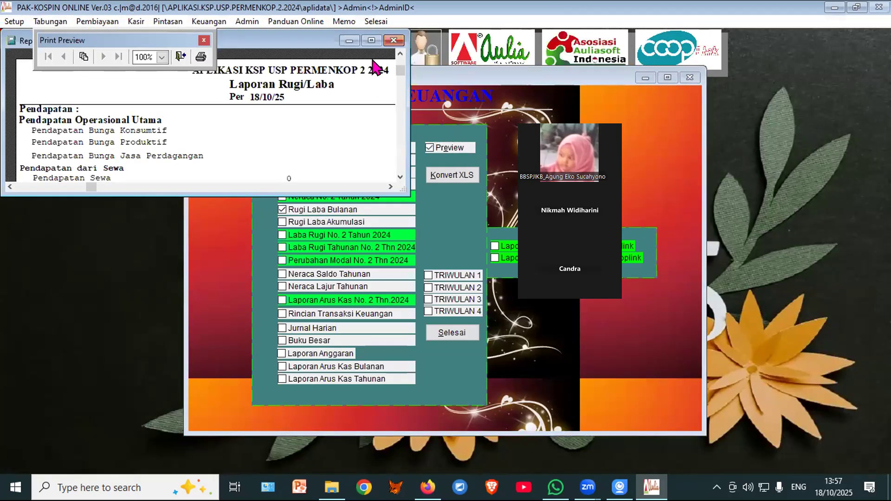
click(371, 41)
scroll(382, 246, down, 10)
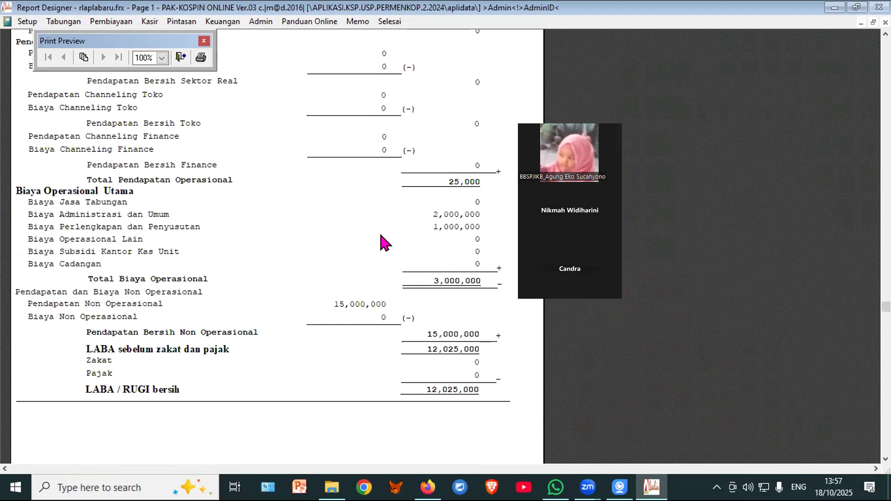
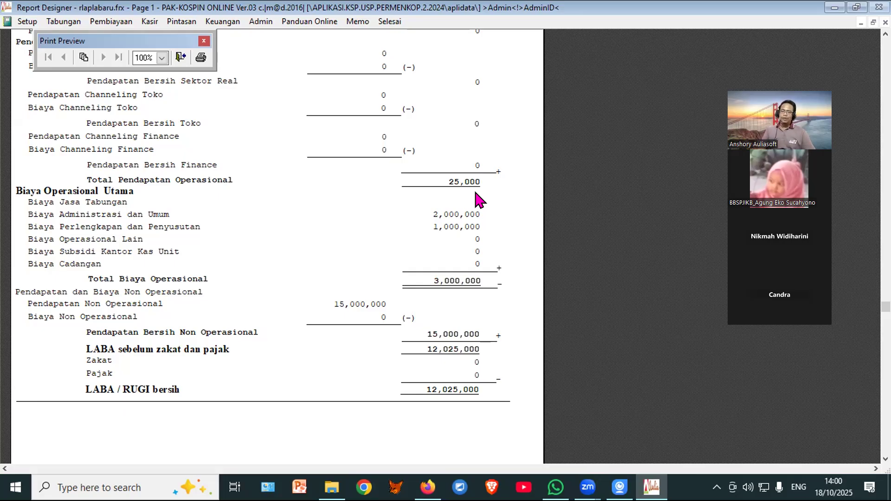
Step: Close the Rugi Laba preview and open the Buku Besar general ledger report options
click(179, 57)
click(317, 342)
Step: Preview the October monthly Neraca ledger for 111300 Kas Box Kasir, ending at 140,525,000, then close it
click(361, 243)
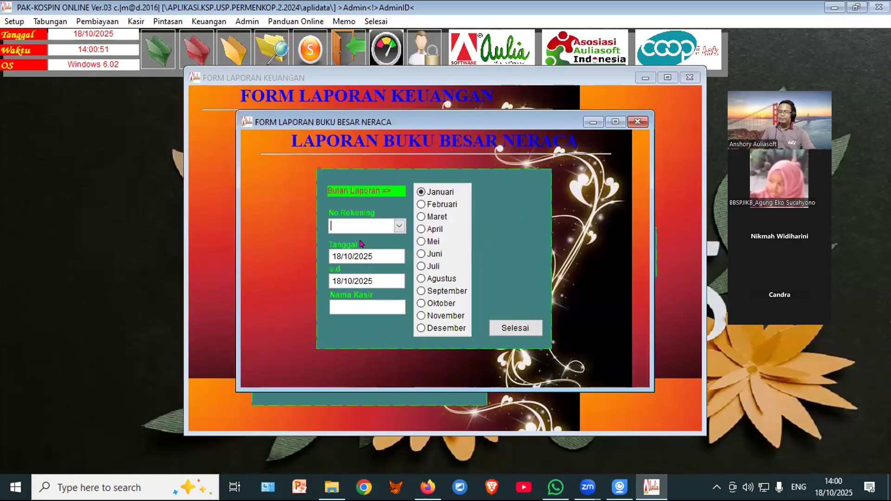
click(399, 227)
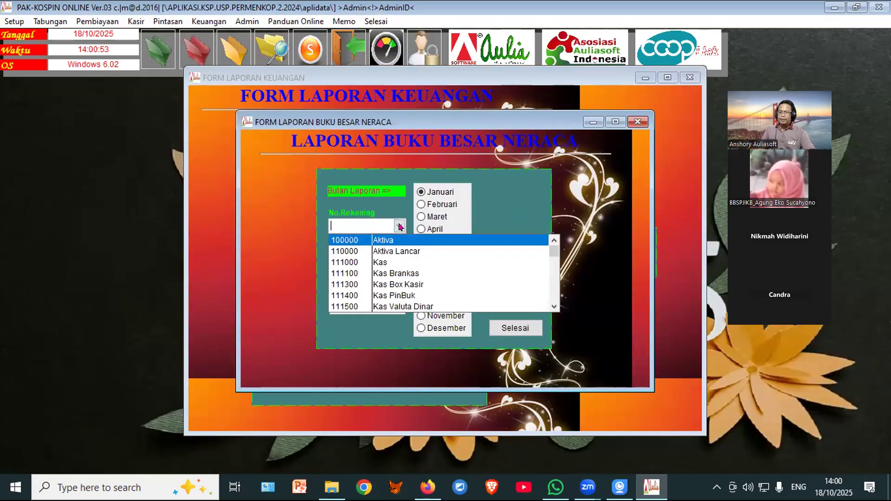
click(418, 284)
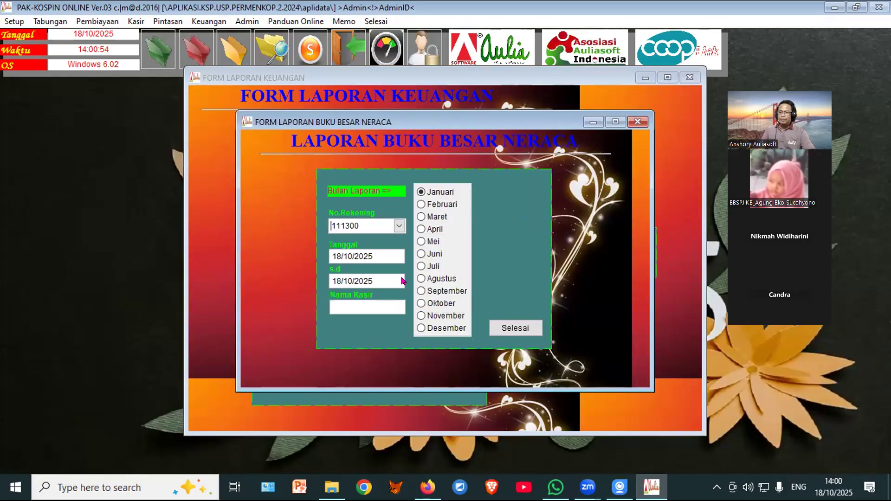
click(435, 303)
click(515, 303)
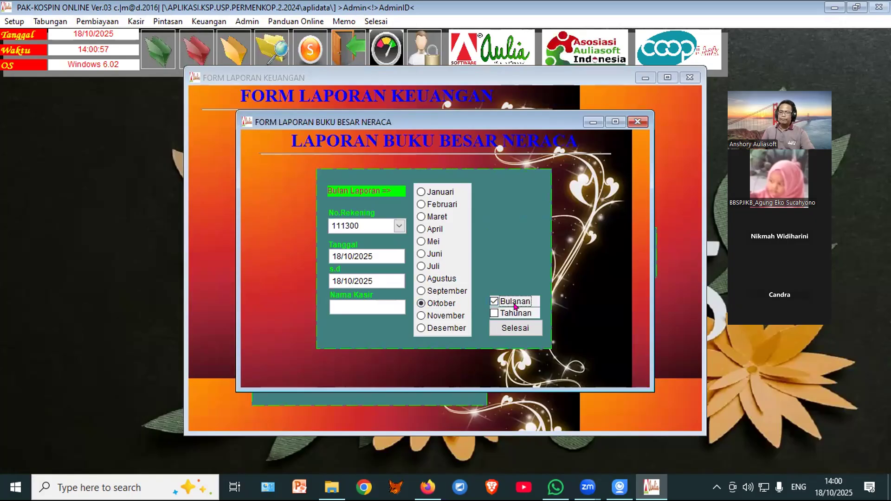
click(374, 41)
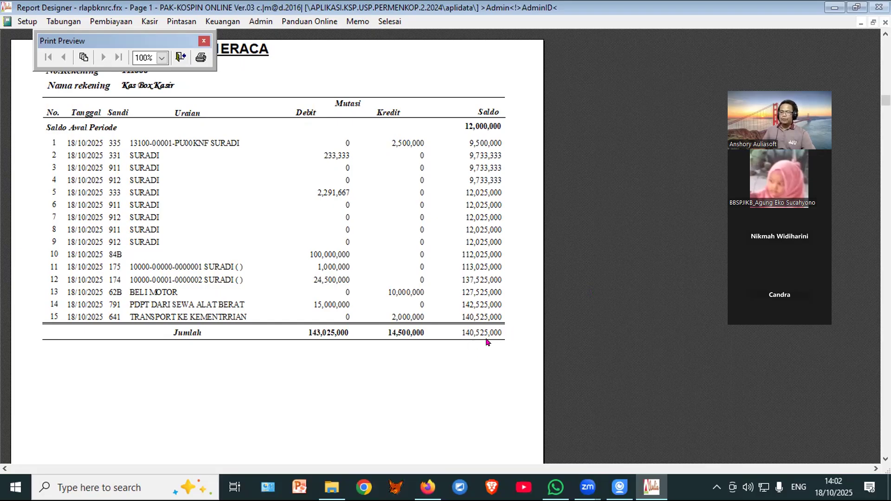
click(181, 58)
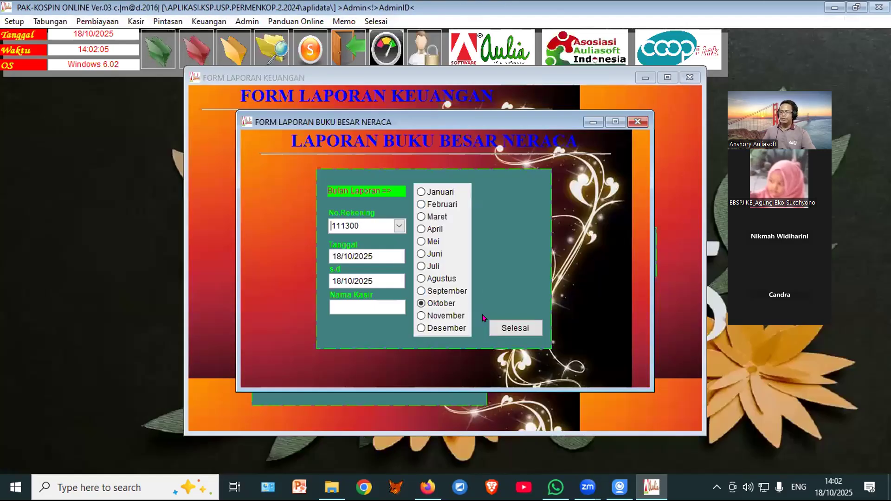
Step: Preview the Neraca Saldo trial balance full screen, totalling 153,525,000, then close the report forms
click(496, 331)
click(514, 296)
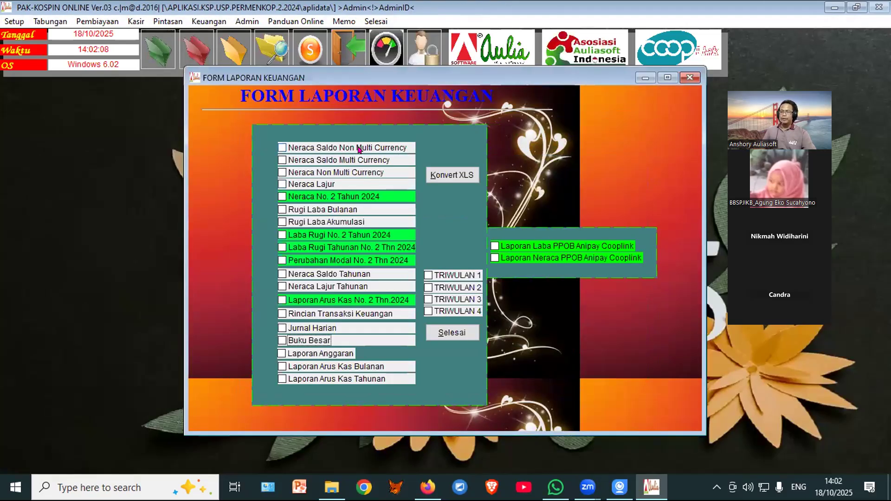
click(437, 148)
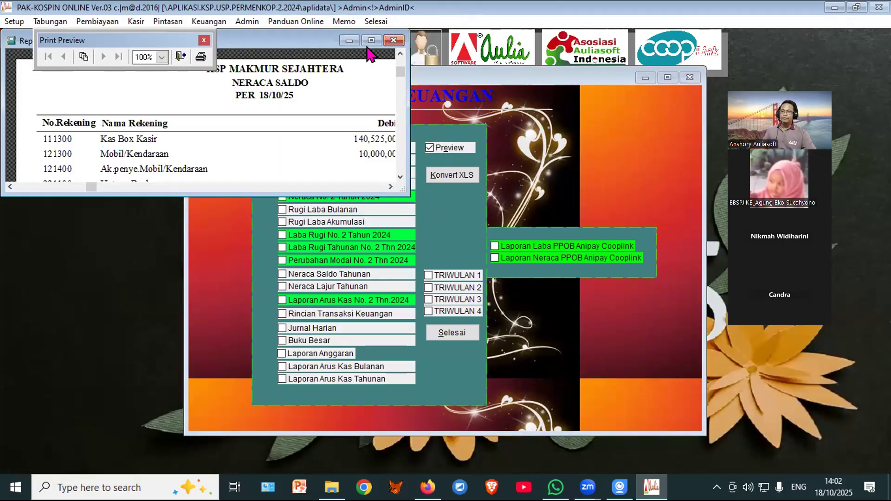
click(370, 40)
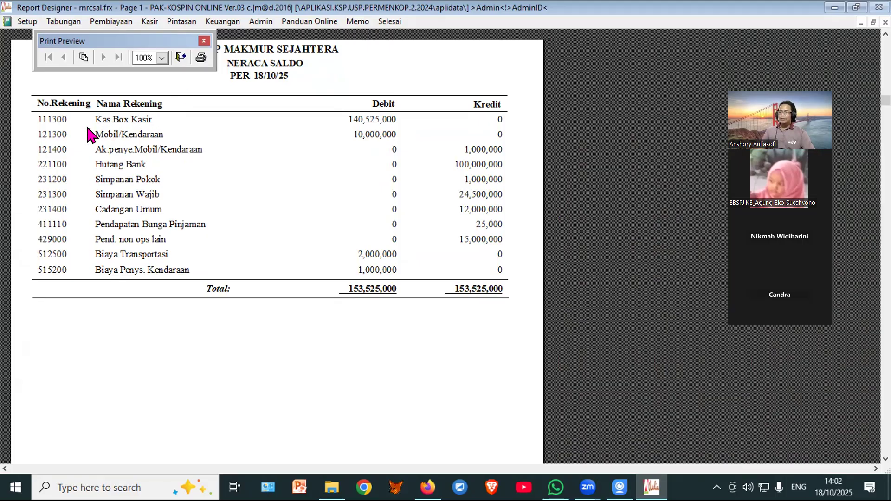
click(180, 57)
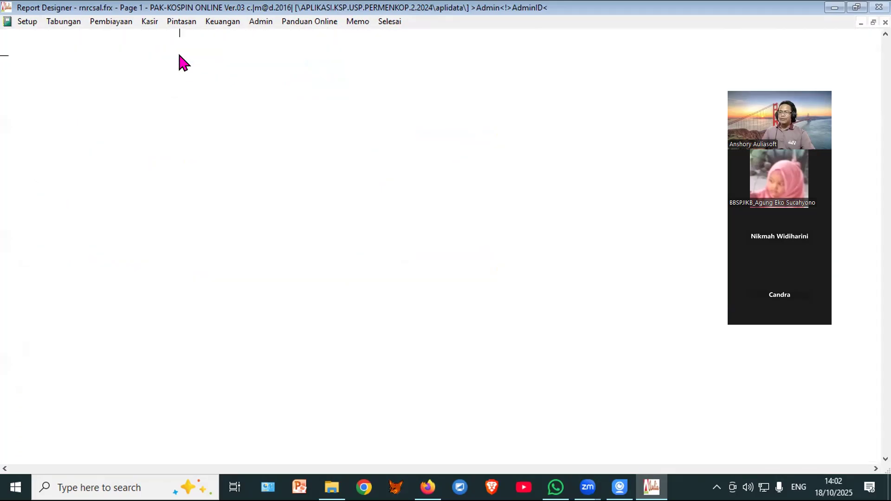
click(456, 332)
click(228, 56)
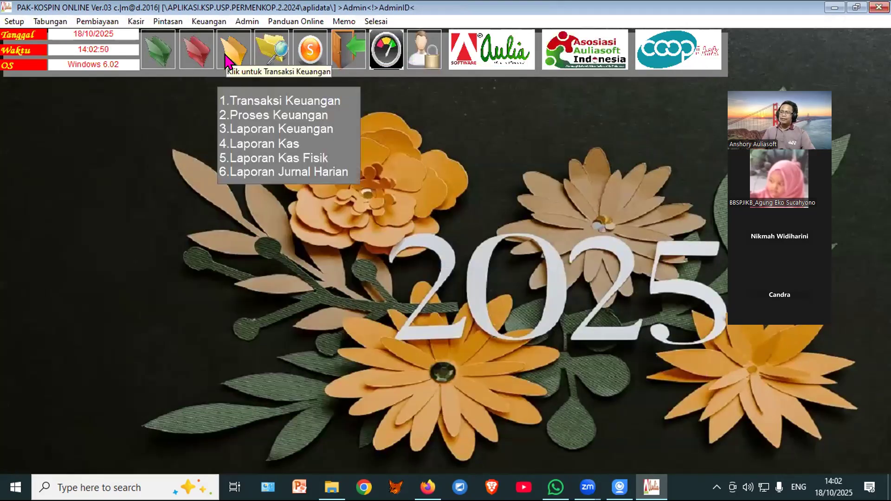
Step: Review transaction 18005 in the Transaksi Keuangan form, then exit it
click(247, 101)
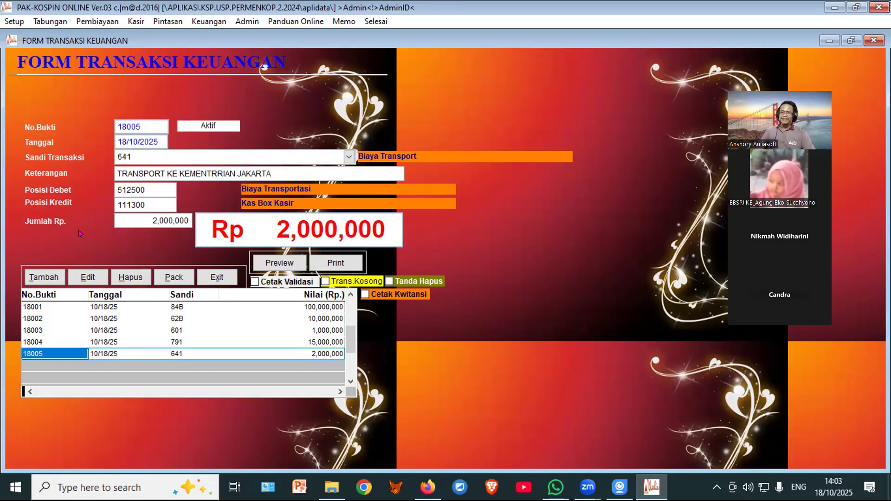
click(212, 278)
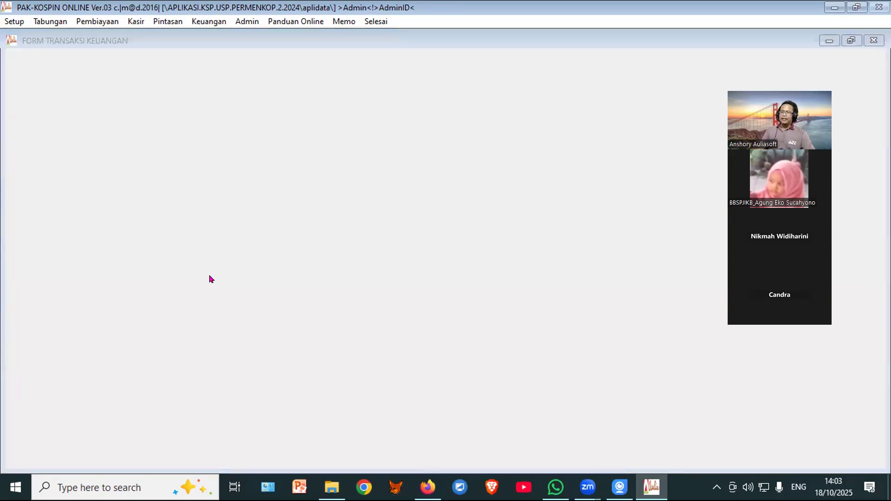
click(235, 61)
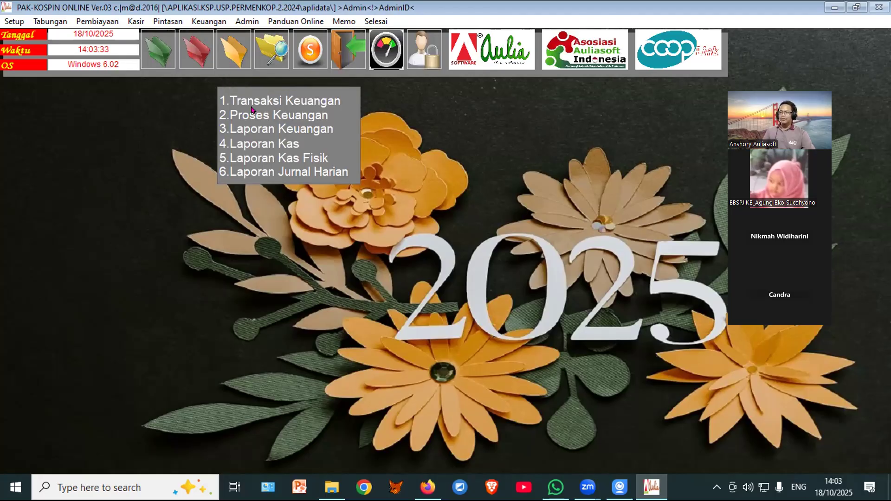
click(251, 126)
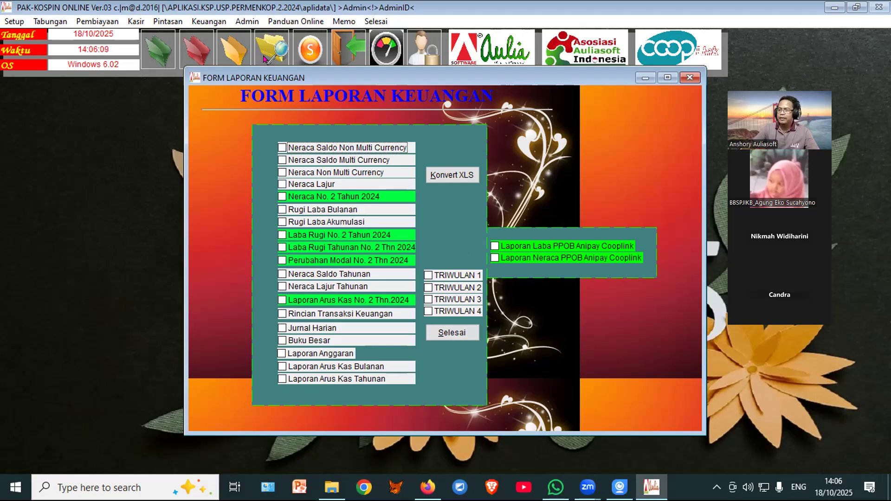
Step: Open the transaction-code listing in a full-screen preview
click(454, 335)
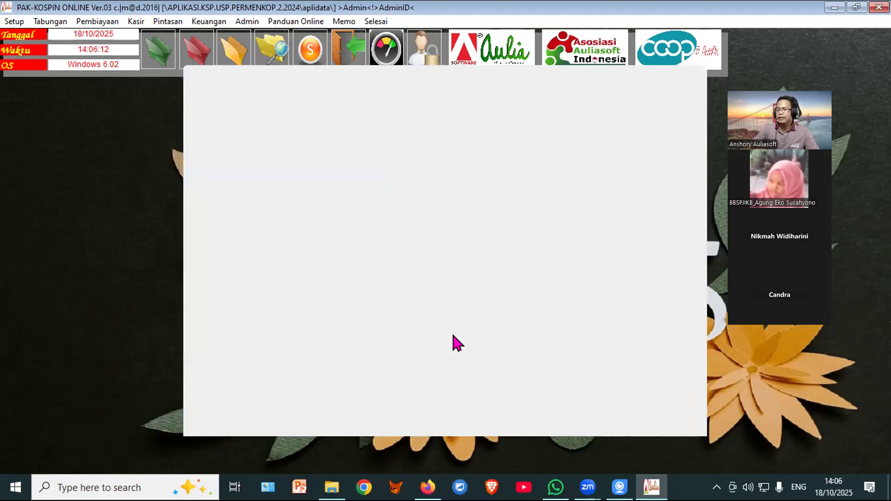
click(223, 44)
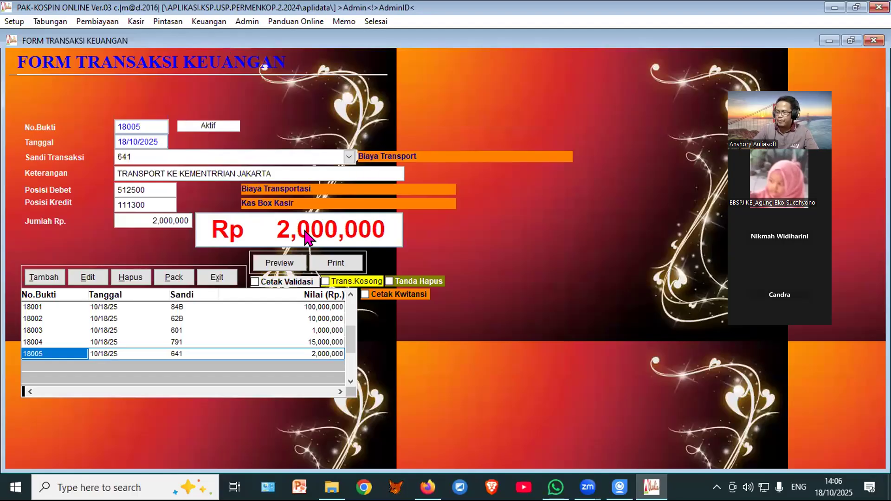
click(279, 263)
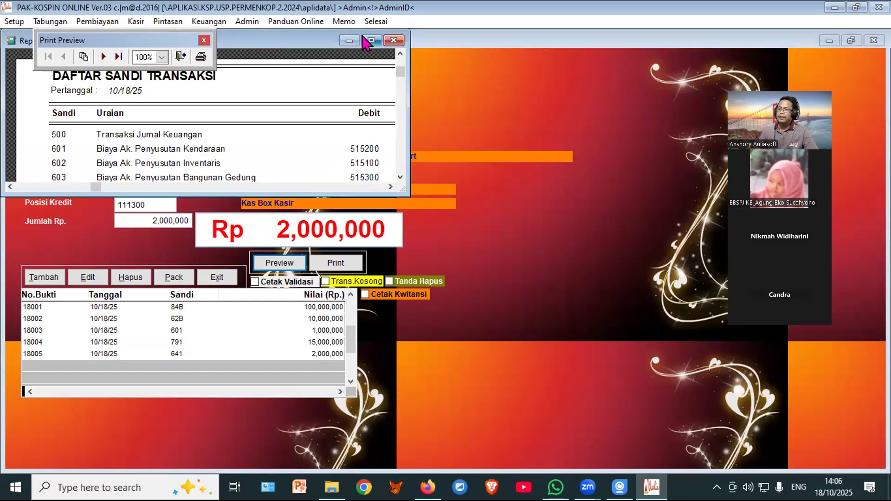
click(366, 41)
Step: Browse the first three pages of the transaction-code listing
click(119, 57)
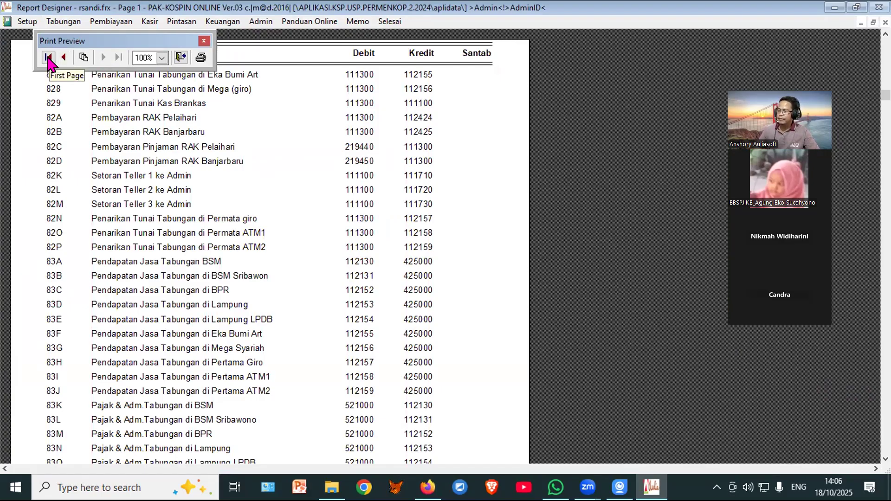
click(47, 57)
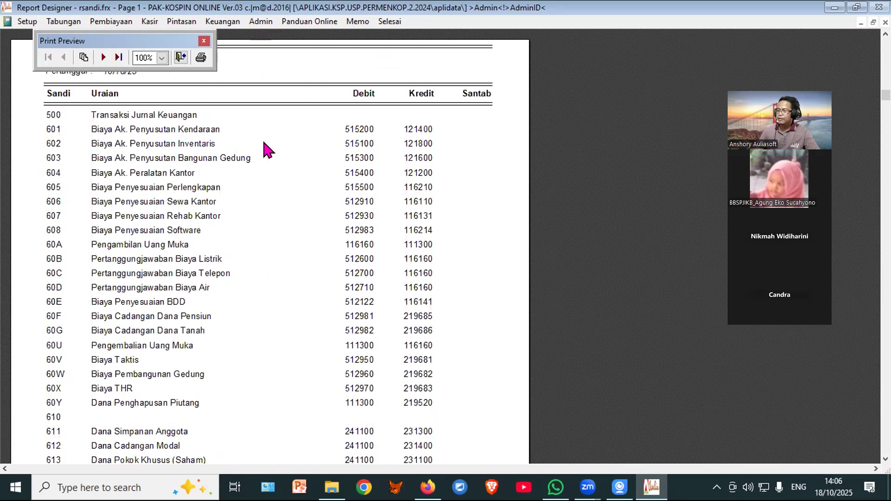
scroll(166, 268, down, 4)
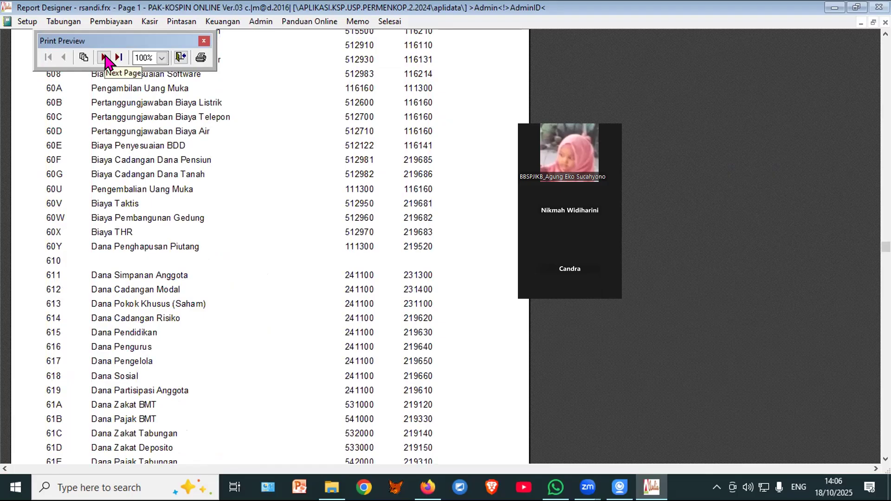
click(105, 57)
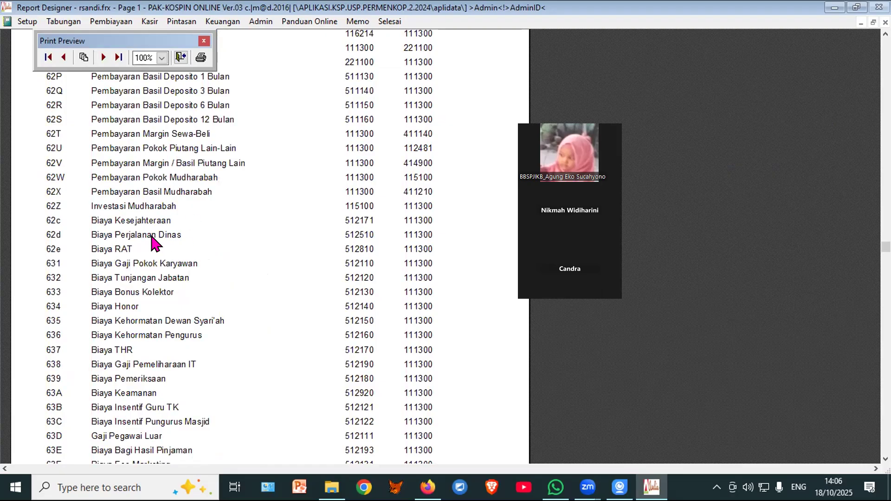
scroll(155, 242, up, 3)
scroll(155, 243, down, 8)
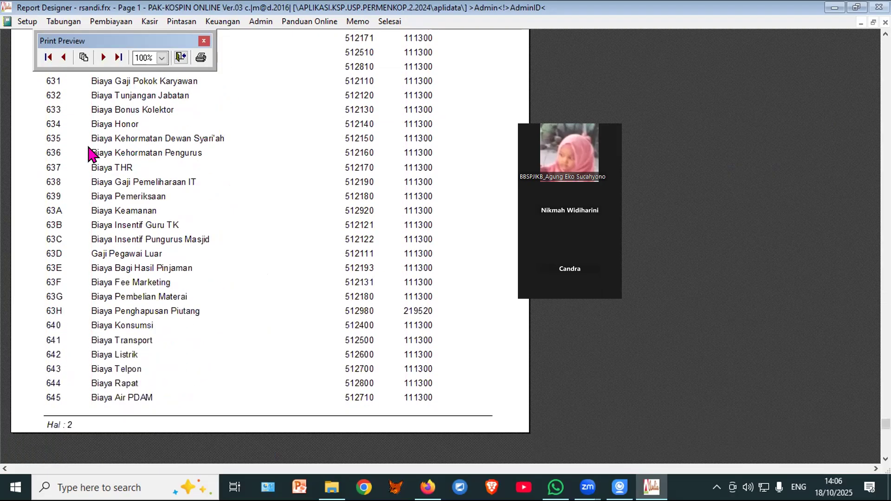
click(102, 57)
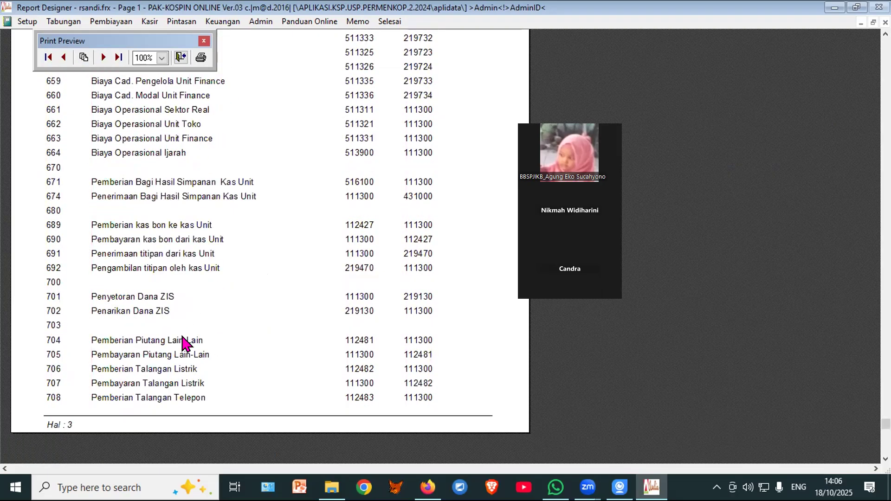
scroll(185, 330, up, 6)
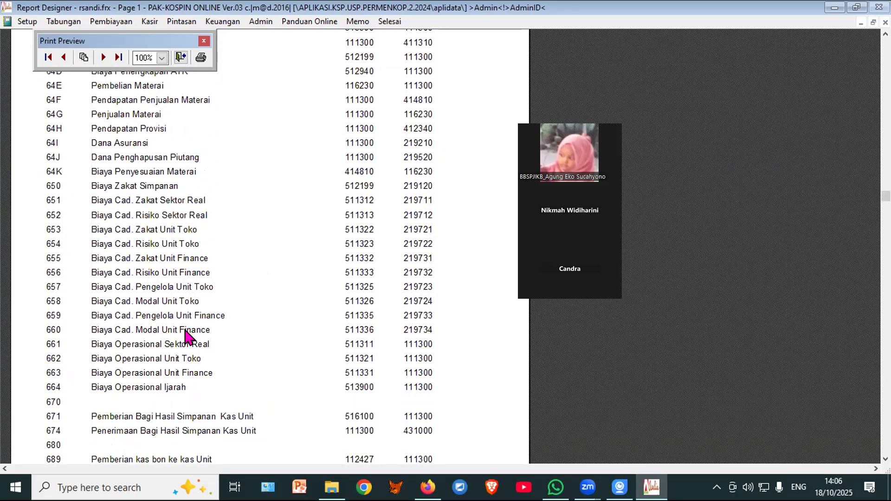
scroll(185, 332, up, 2)
scroll(186, 337, up, 2)
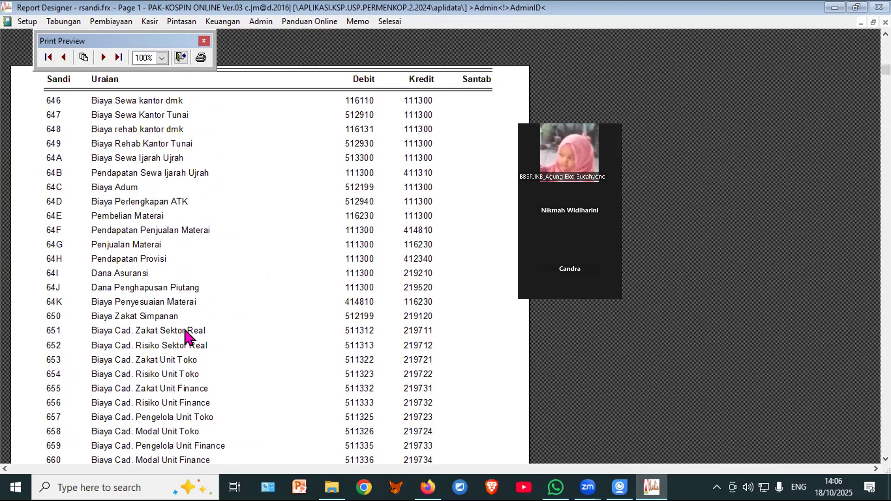
Step: Advance the transaction-code listing through pages 4, 5 and 6, scrolling each page
click(103, 58)
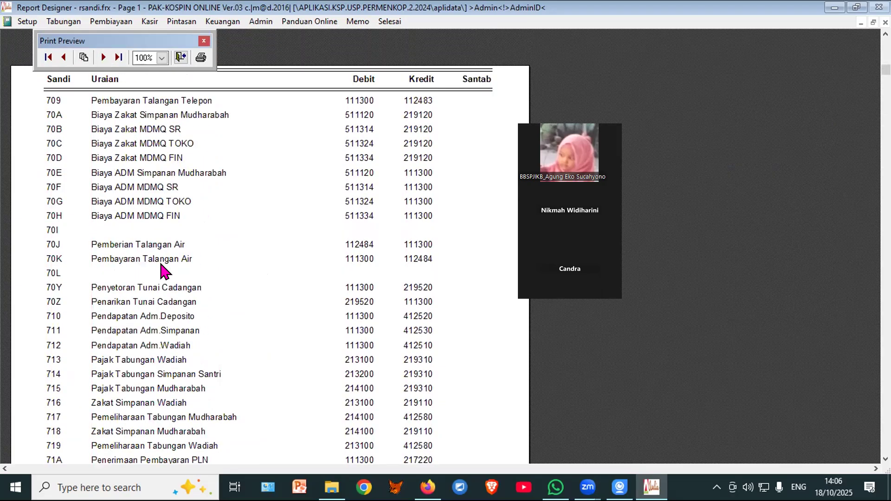
scroll(159, 260, down, 2)
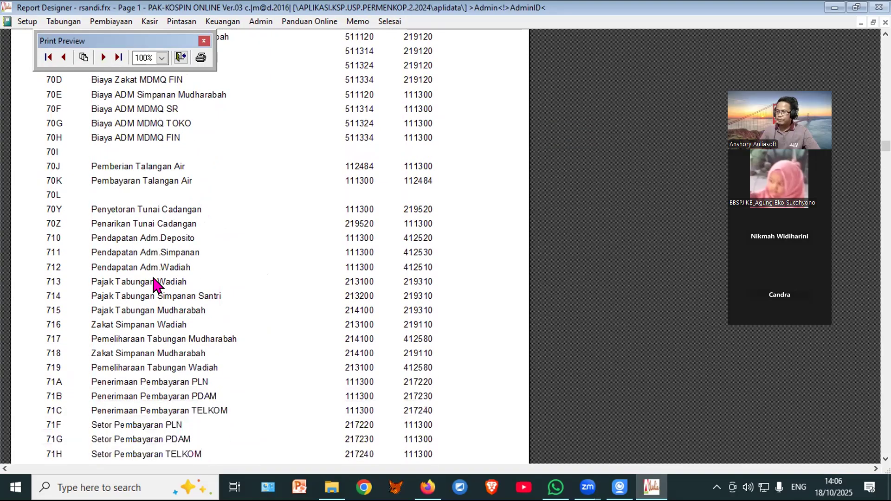
scroll(154, 278, down, 4)
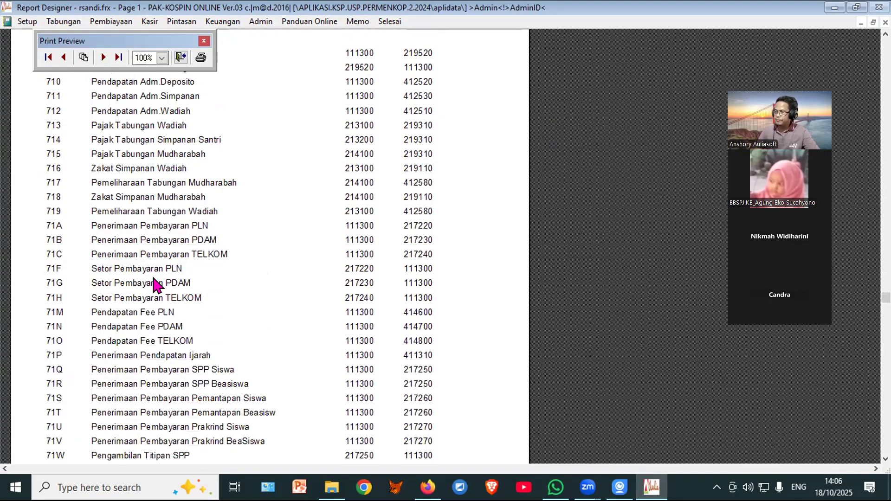
scroll(153, 282, down, 1)
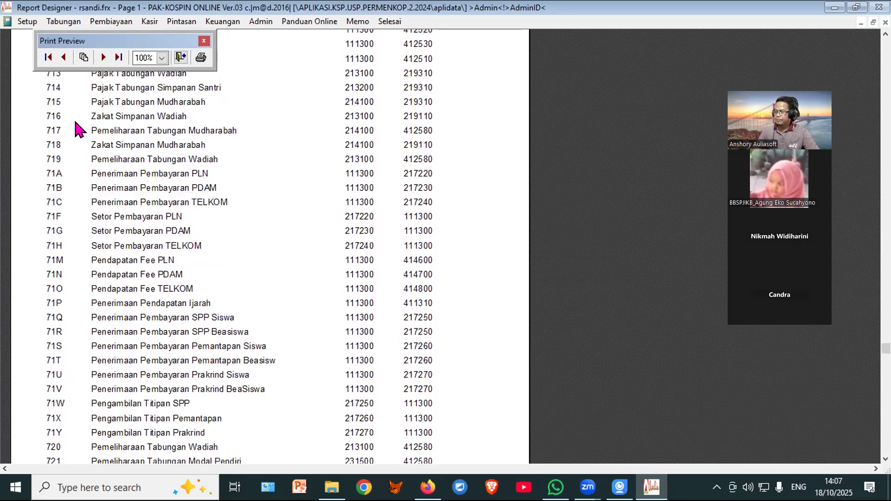
click(103, 57)
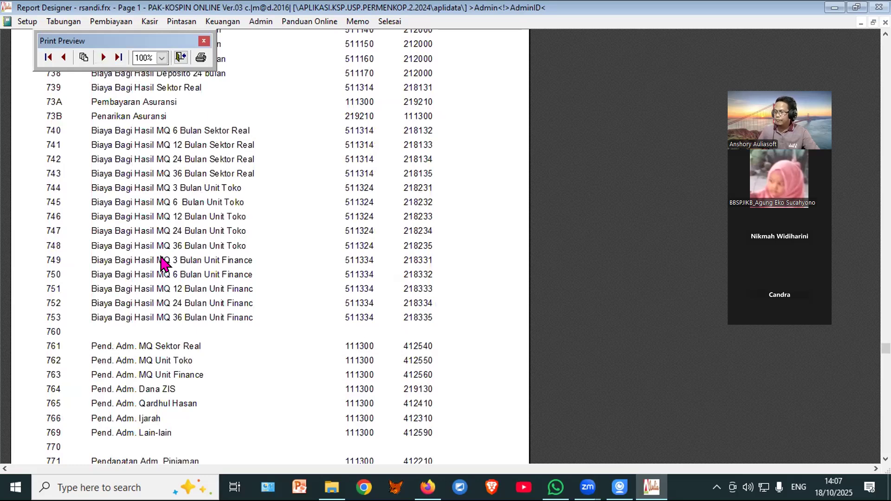
scroll(162, 286, down, 3)
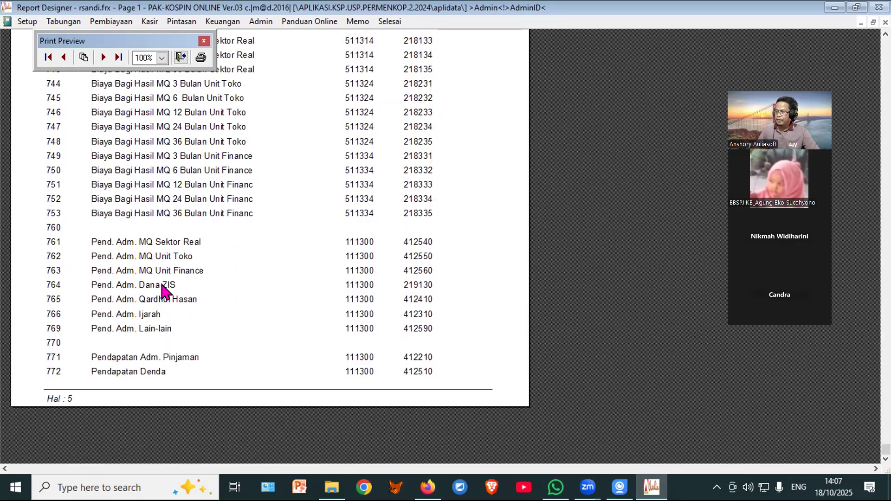
click(103, 57)
scroll(180, 275, up, 10)
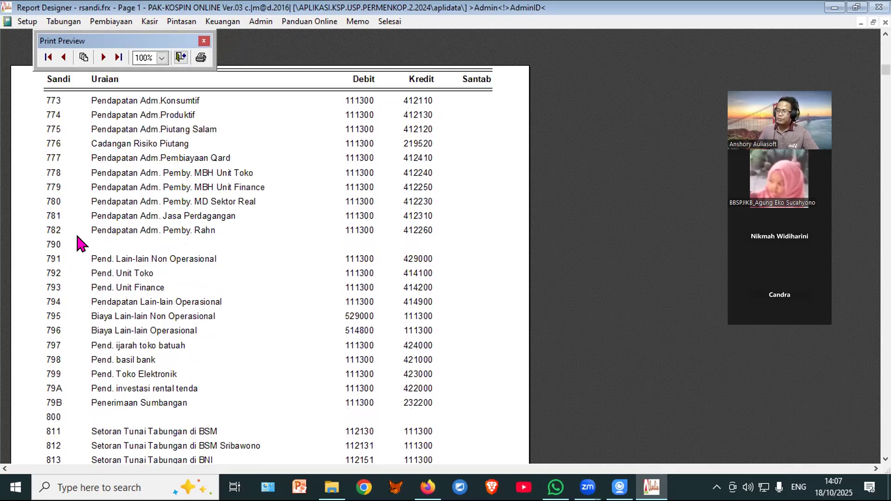
Step: Save transaction 18006 as code 792, 'PDPT UNIT TOKO OKTOBER', for 572,000 (debit 111300, credit 414100)
click(178, 57)
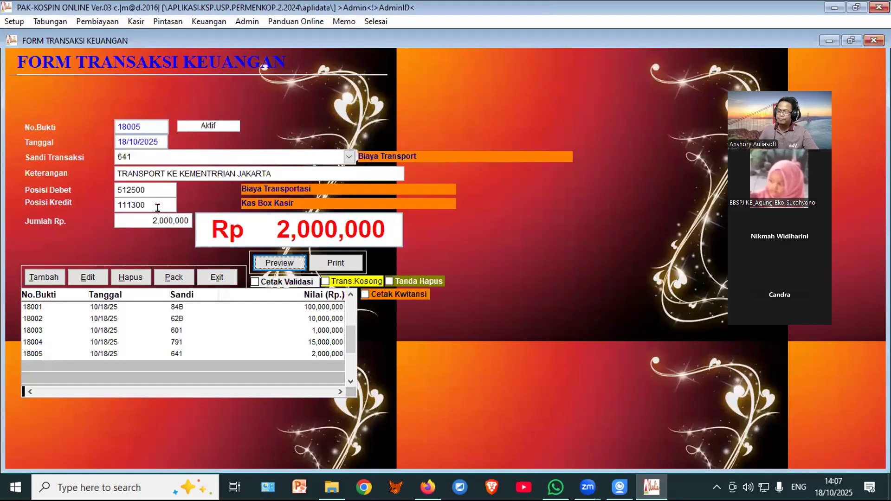
click(37, 275)
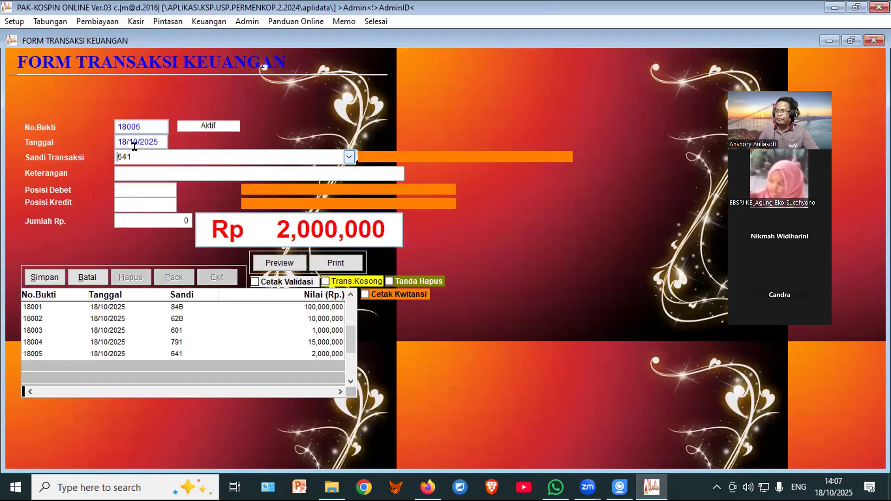
text(792)
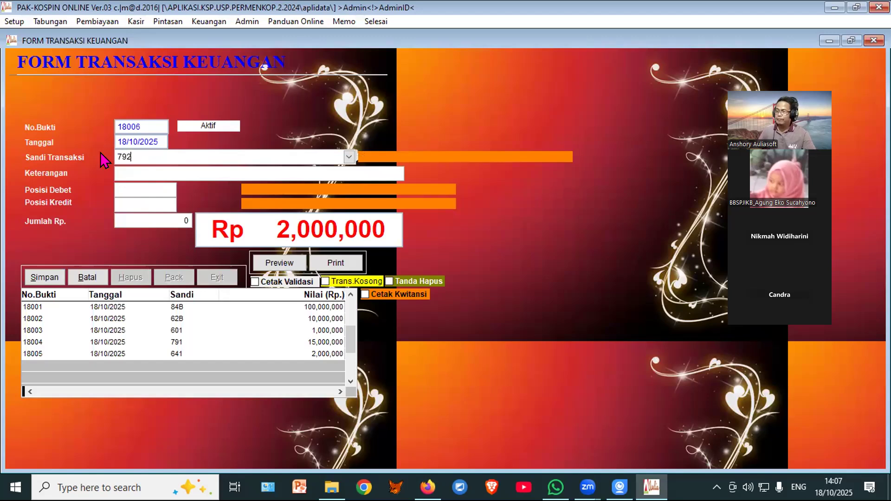
key(Return)
text(PD)
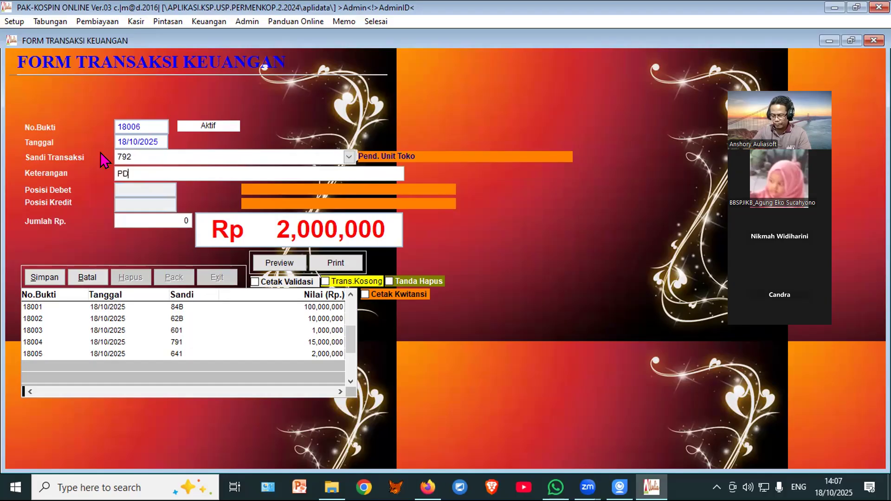
text(PT UNIT)
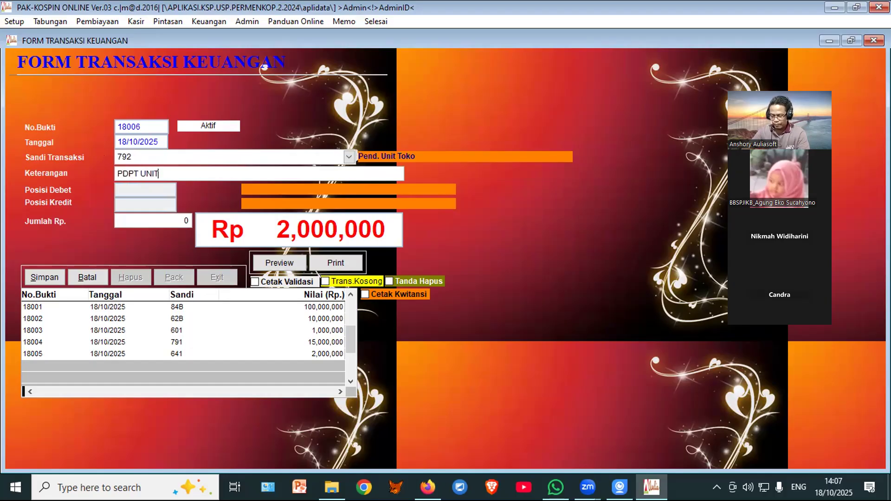
text( TOKO)
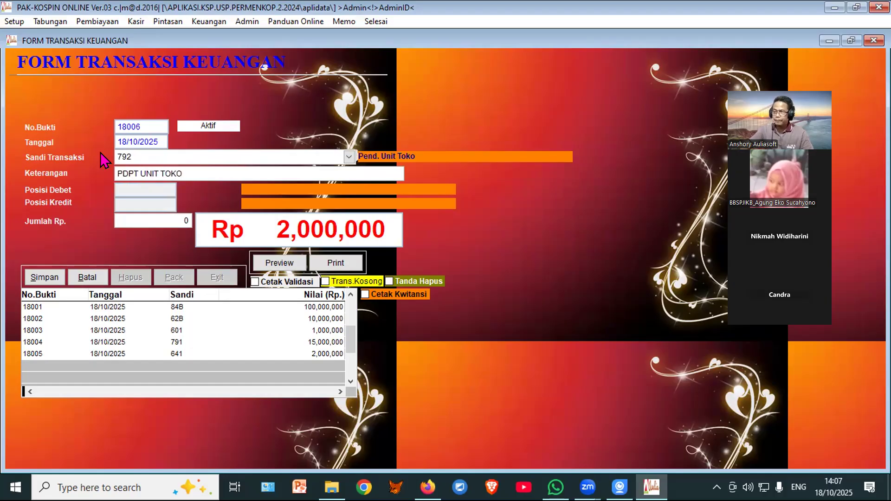
text( OK)
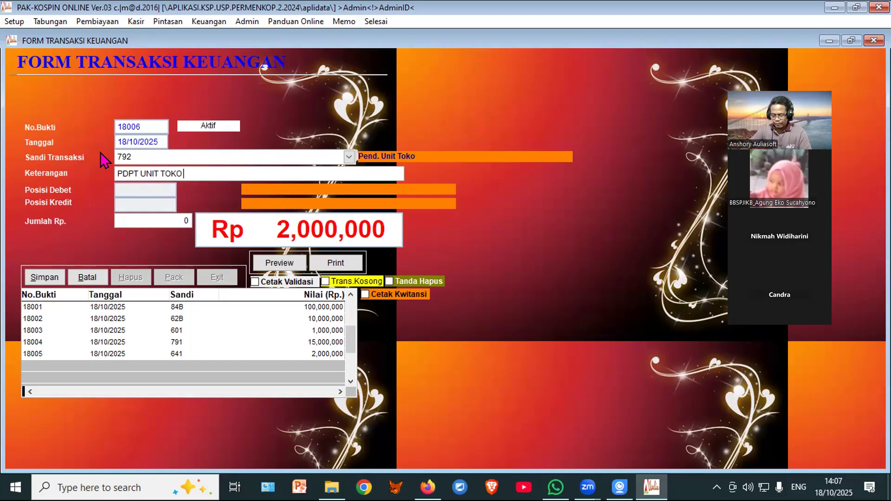
text(TOBER)
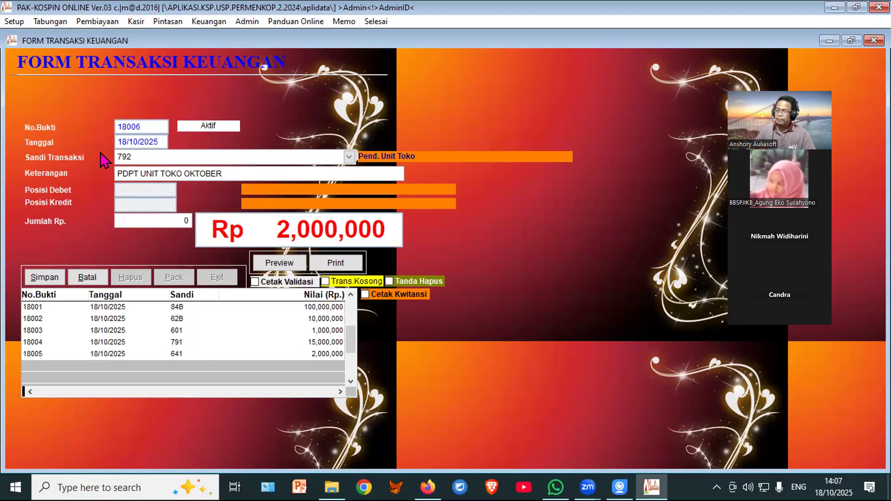
key(Return)
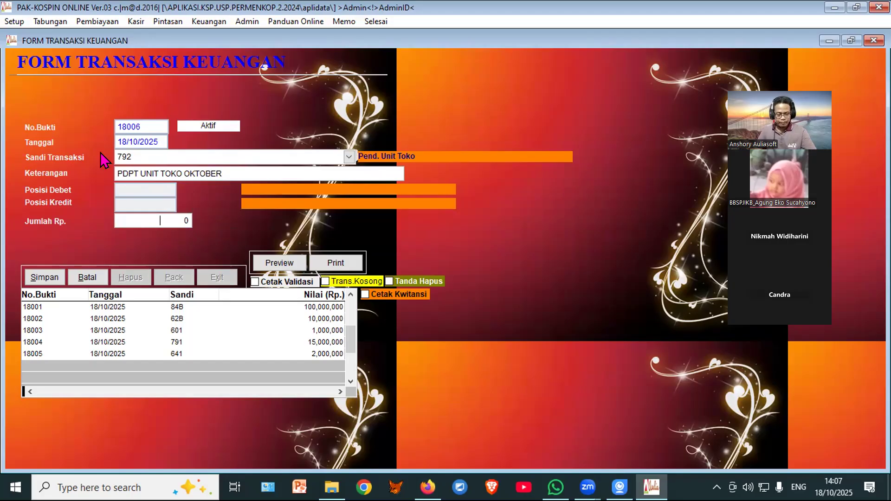
text(5,)
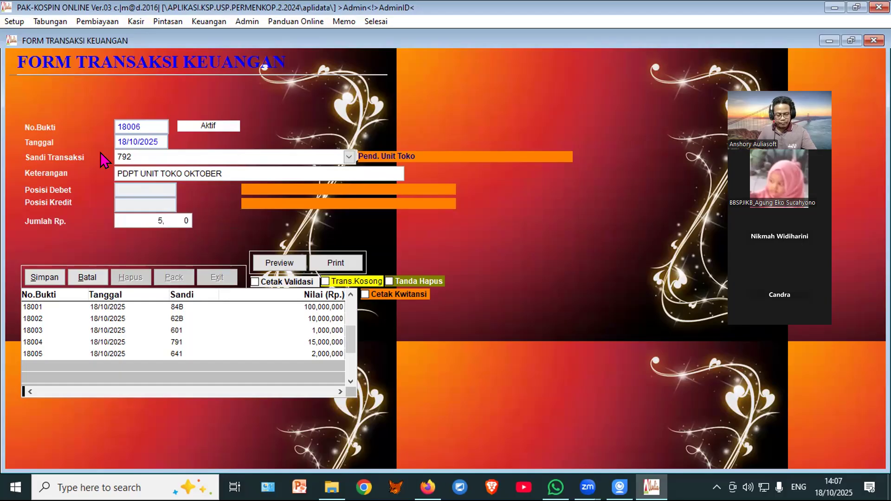
text(720,00)
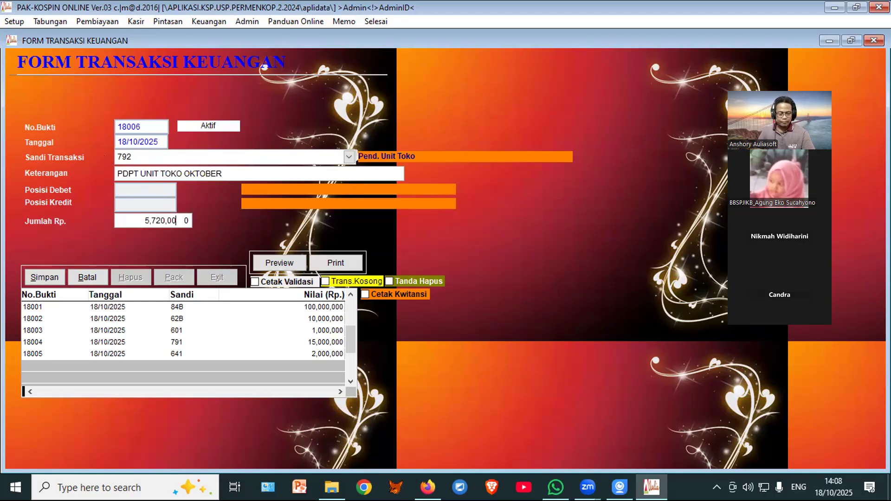
key(Return)
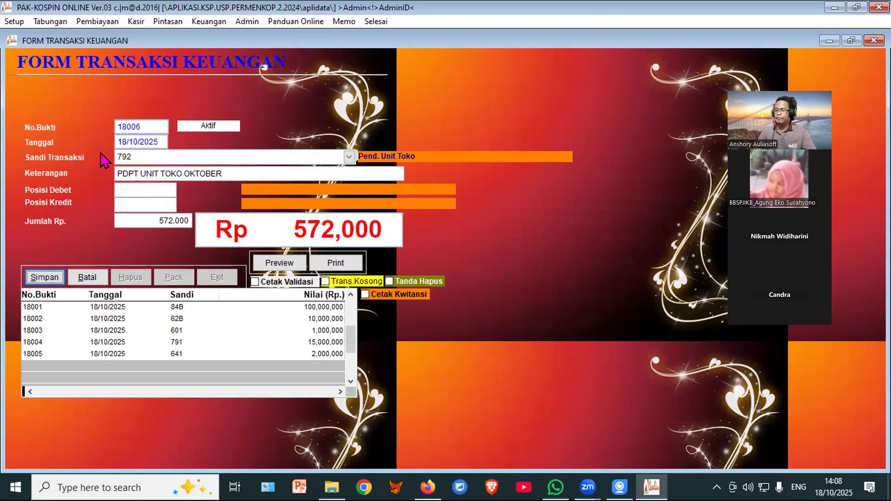
click(40, 279)
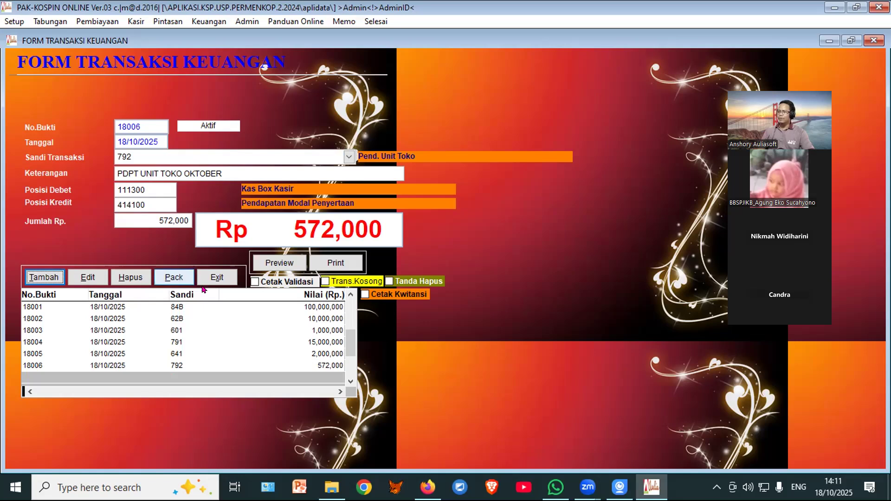
Step: Preview the Neraca Saldo Non Multi Currency report full screen, balancing at 154,097,000
click(214, 279)
click(234, 48)
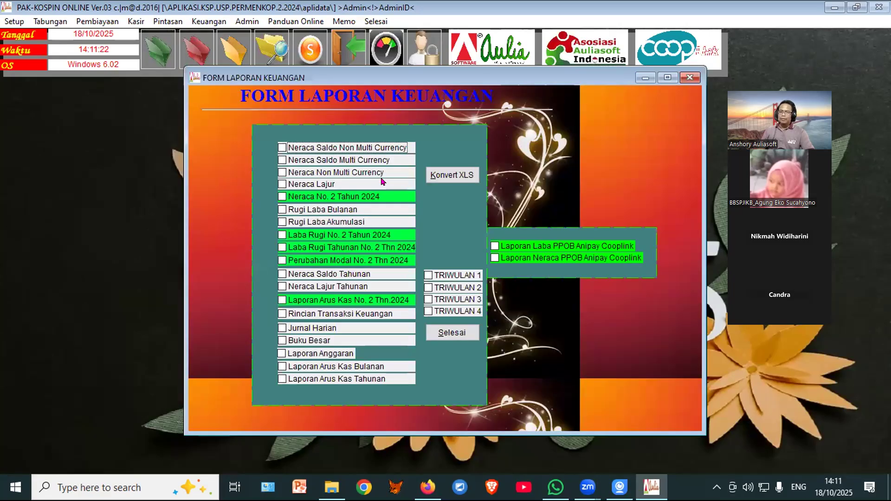
click(382, 146)
click(454, 147)
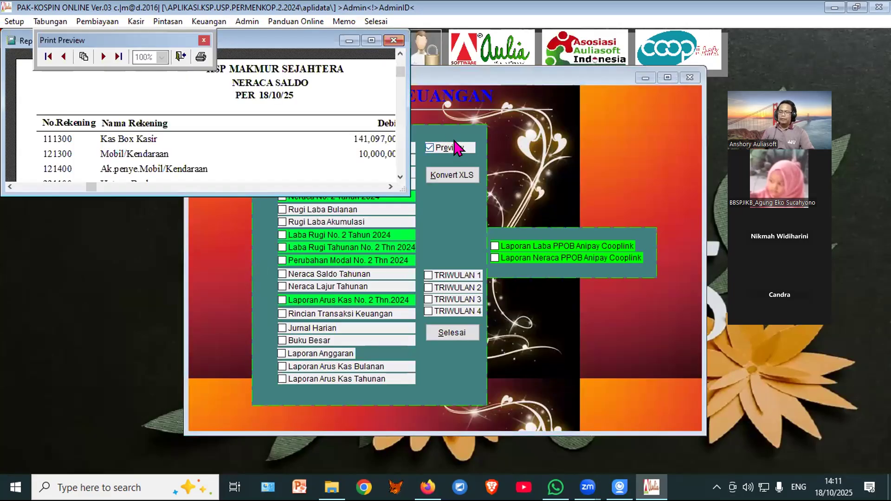
click(371, 41)
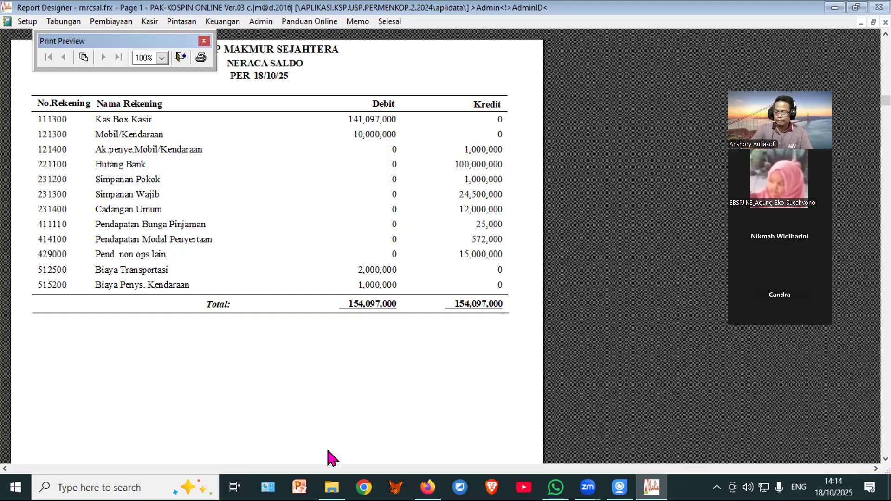
Step: Minimize the Kospin report, browser, File Explorer and iVCam windows, then launch Excel 2010
click(833, 10)
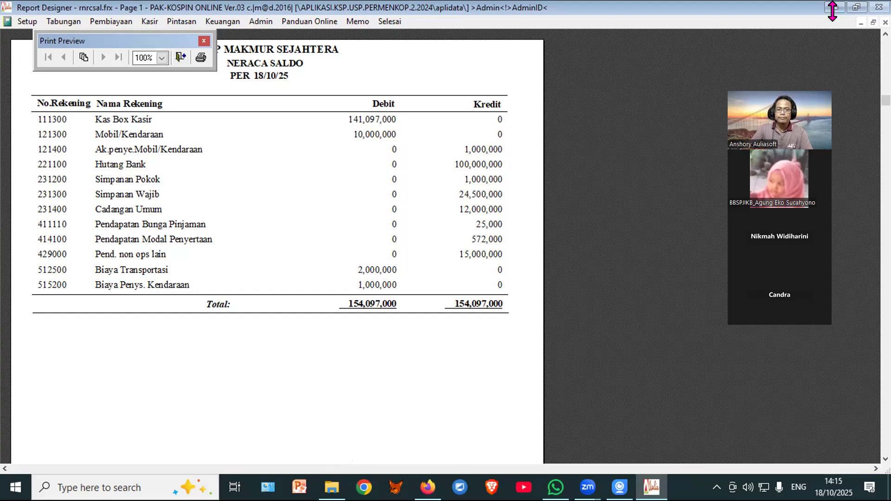
click(814, 10)
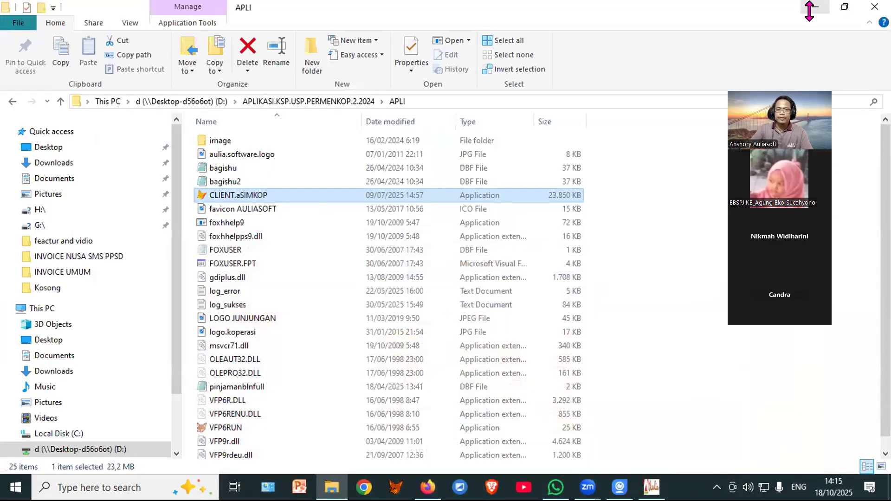
click(810, 10)
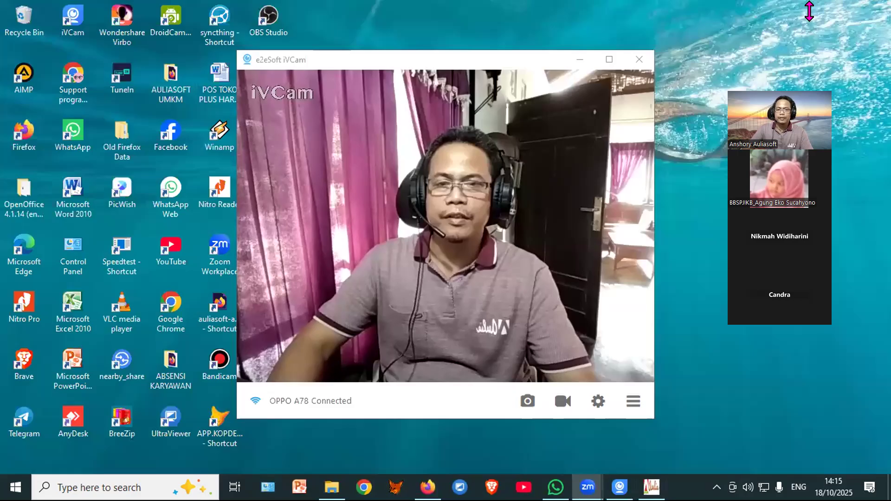
click(580, 61)
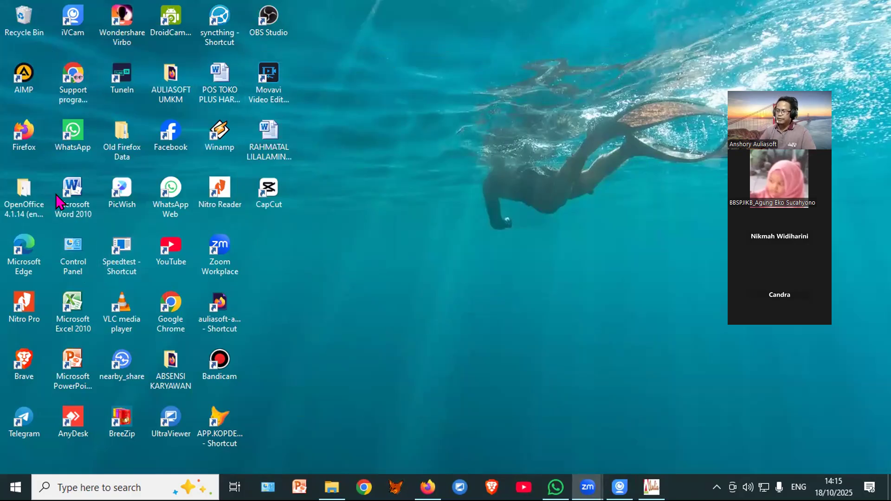
double_click(67, 303)
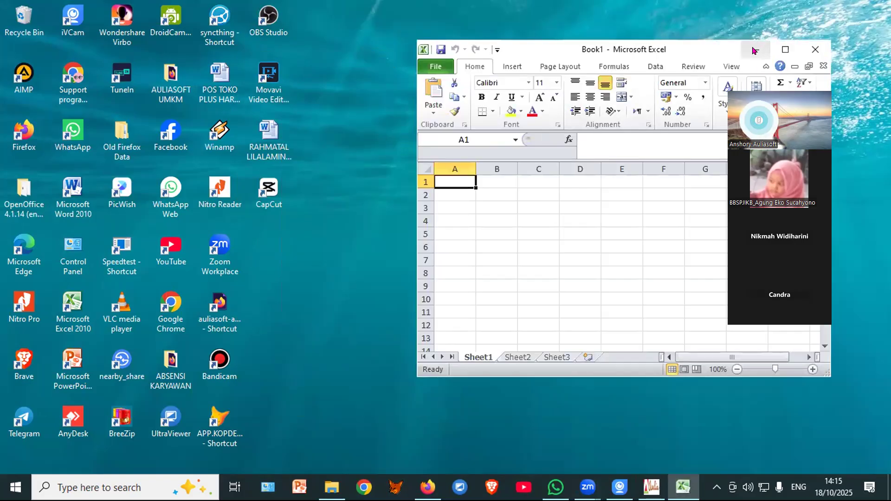
Step: Move the Excel Book1 window left and minimize iVCam after checking its device options
drag(674, 45, 557, 47)
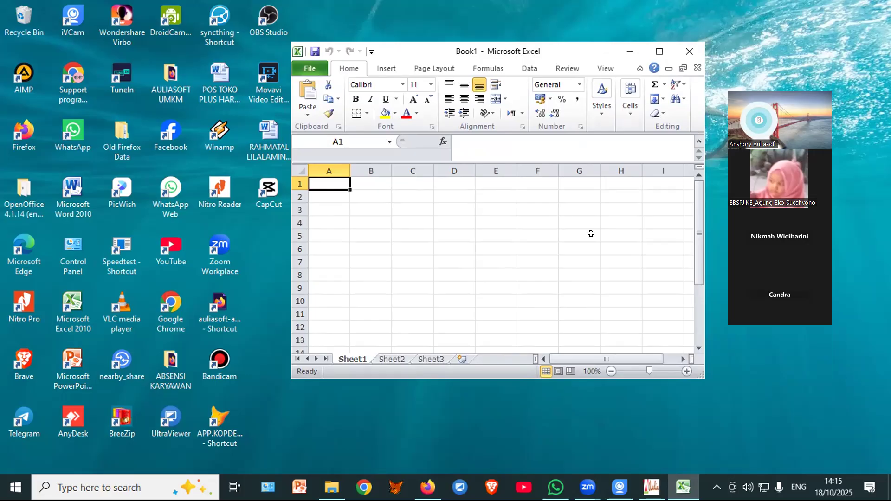
click(620, 487)
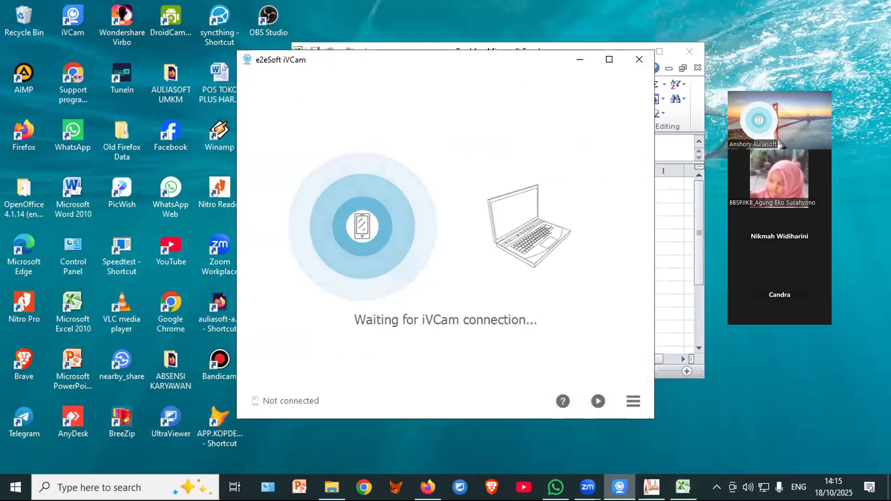
click(599, 403)
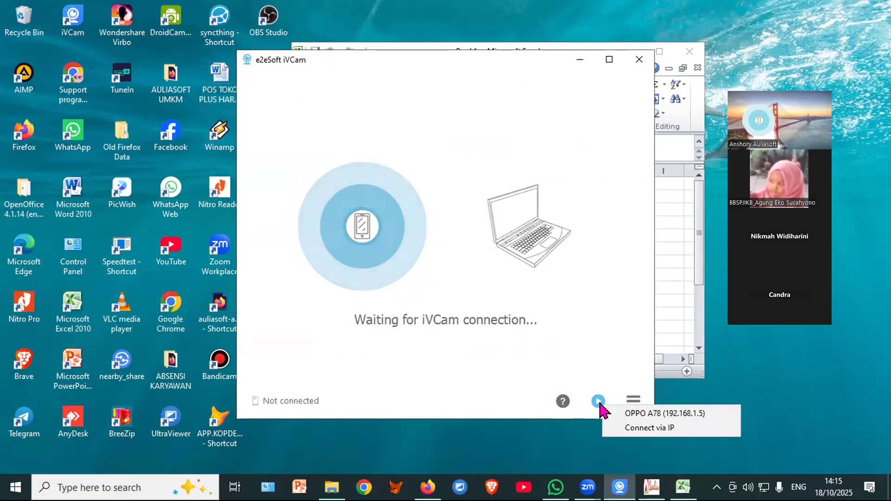
click(579, 56)
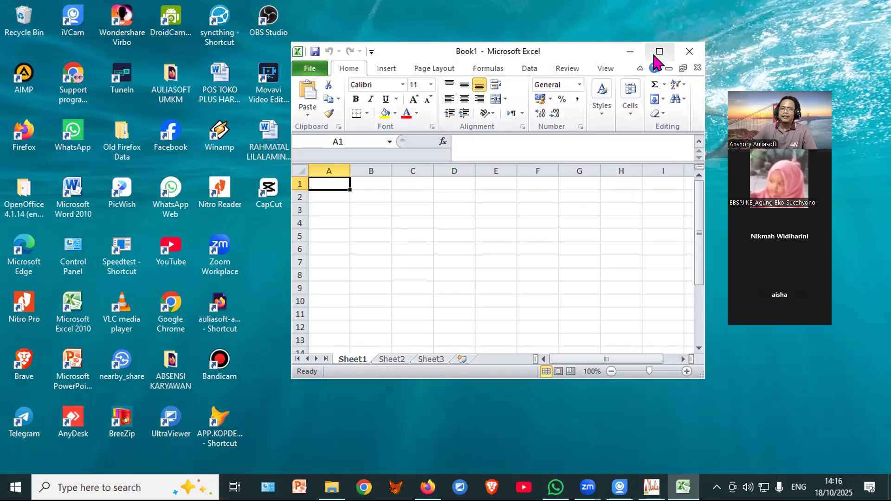
Step: Return to PAK-KOSPIN ONLINE, close the report preview and open Transaksi Keuangan
click(652, 488)
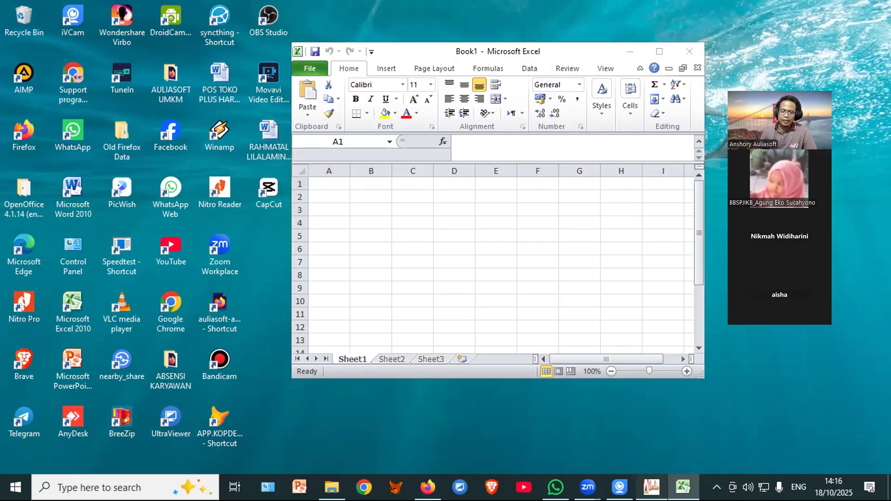
click(173, 54)
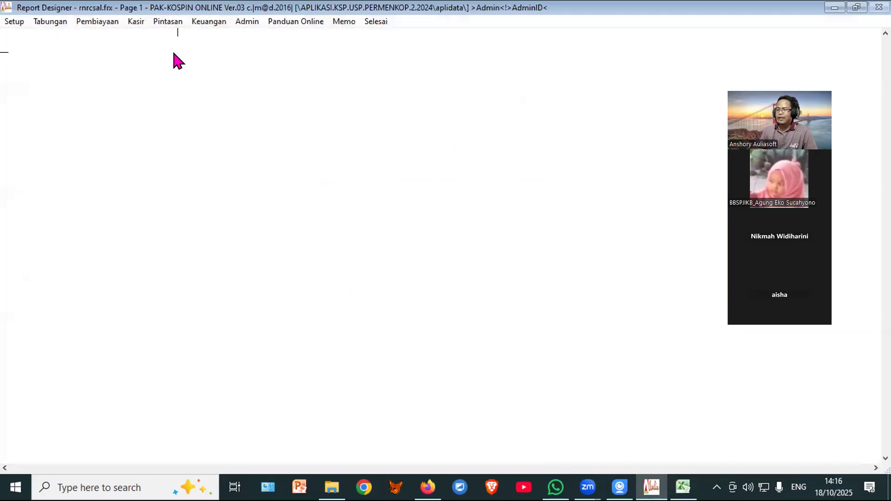
click(445, 336)
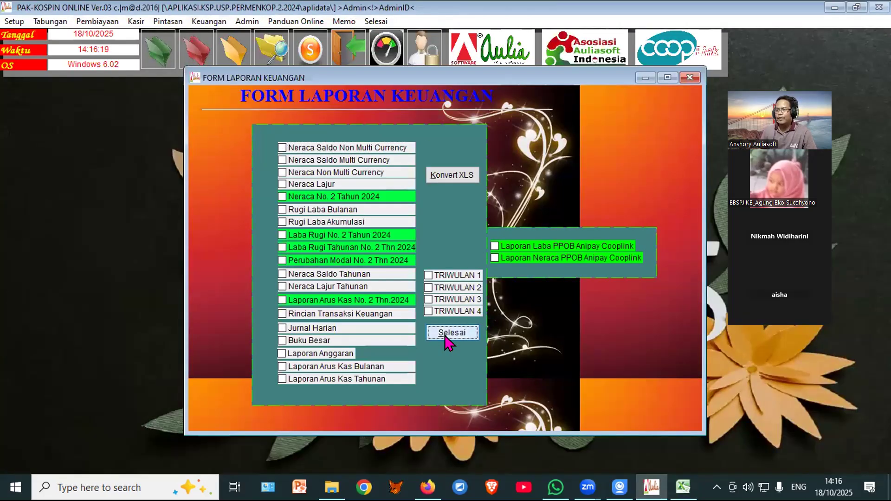
click(228, 53)
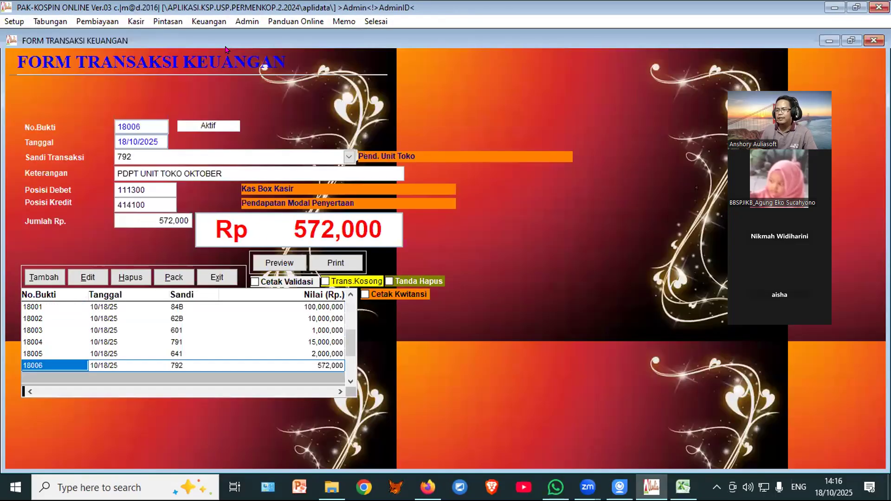
Step: Delete and purge transaction 18006, then begin a new transaction entry
click(139, 360)
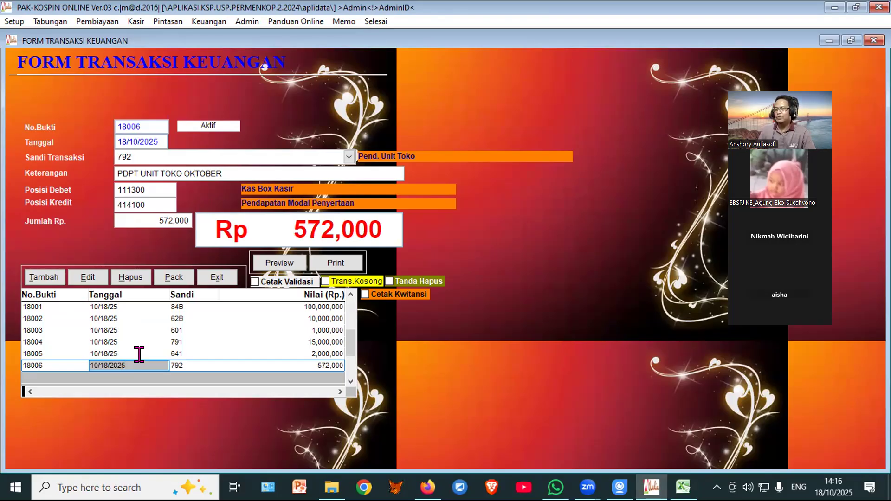
click(119, 279)
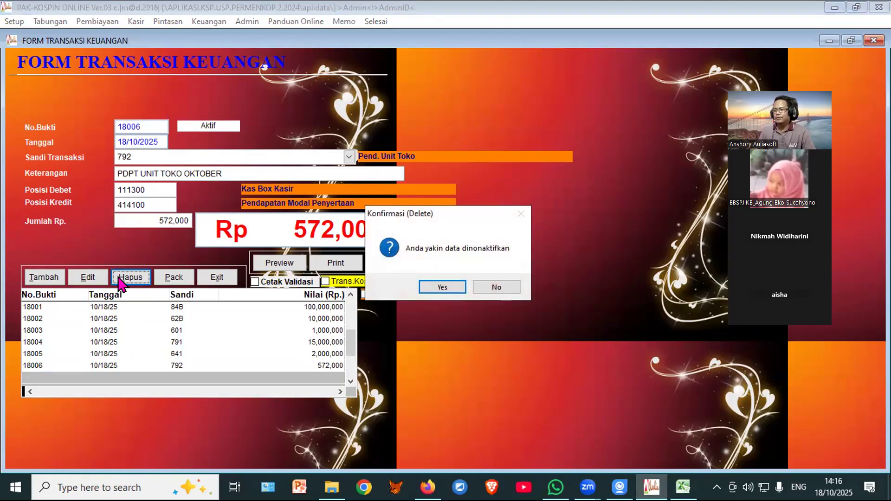
click(443, 288)
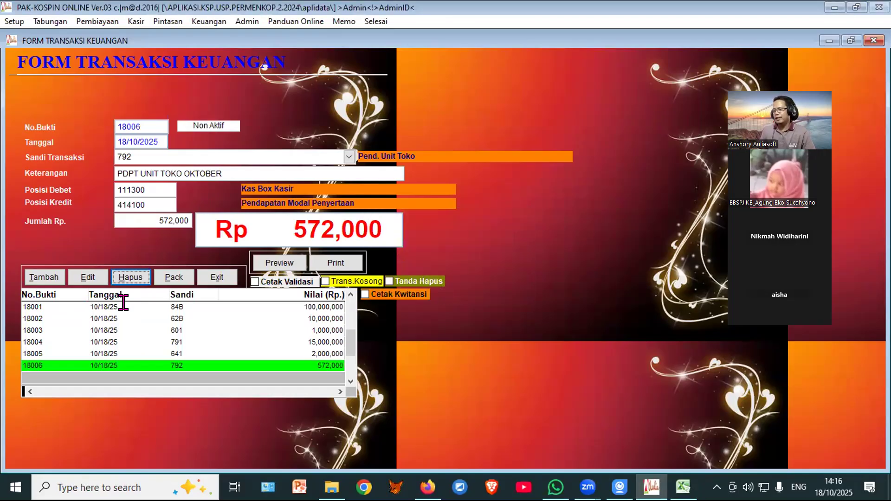
click(172, 279)
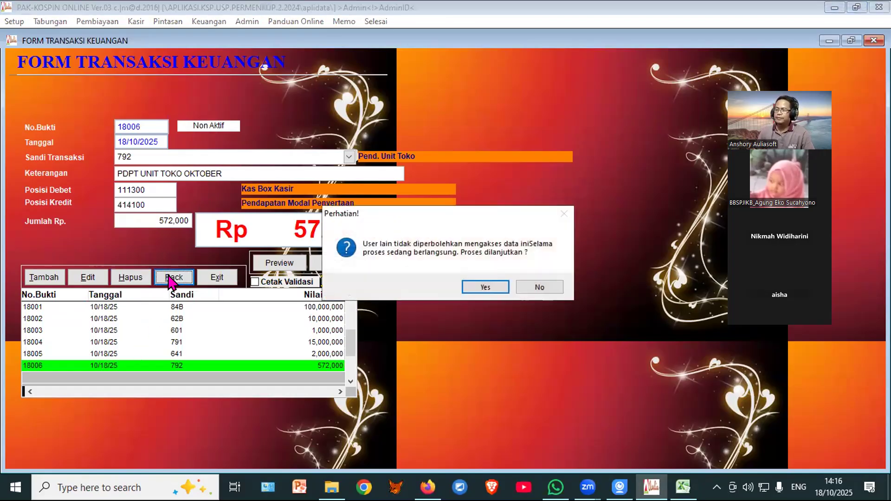
click(477, 287)
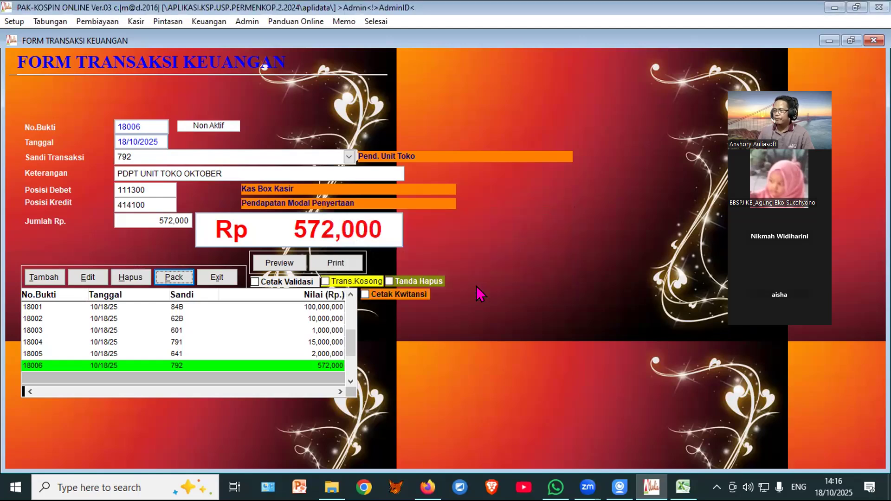
click(221, 37)
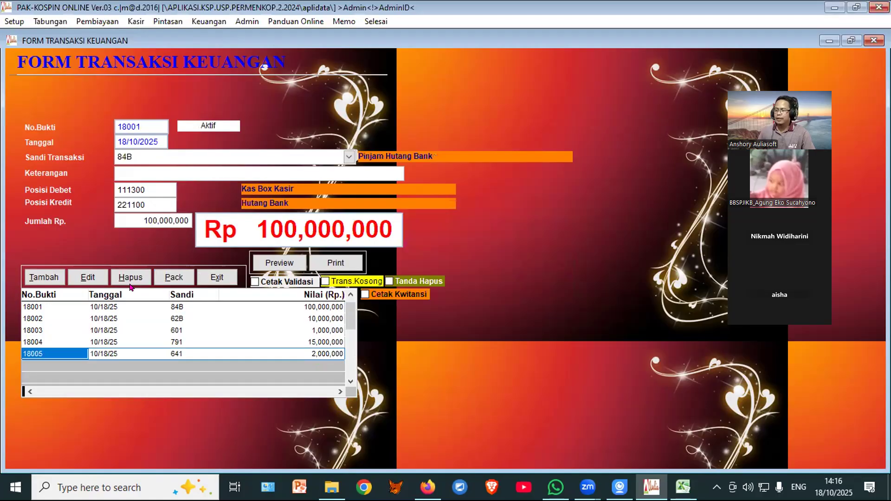
click(44, 278)
Step: Re-save transaction 18006 with code 792, description PDPT UNIT TOKO and amount 750,000
double_click(125, 157)
text(792)
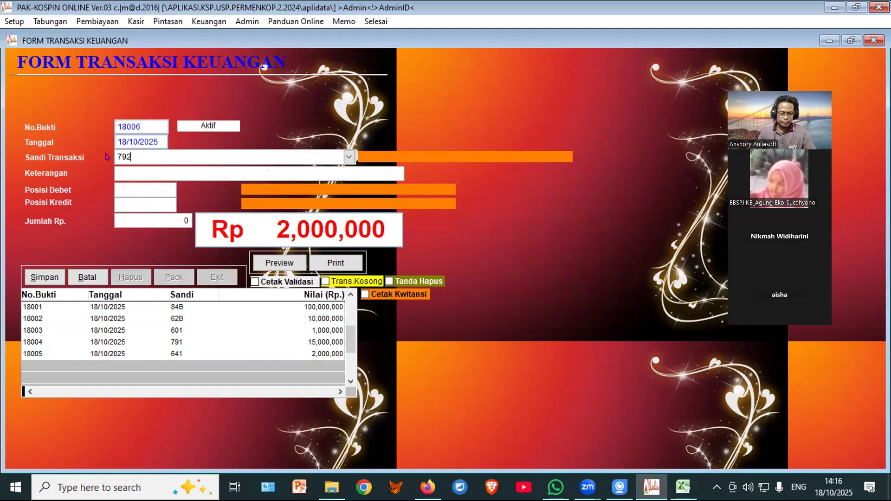
key(Return)
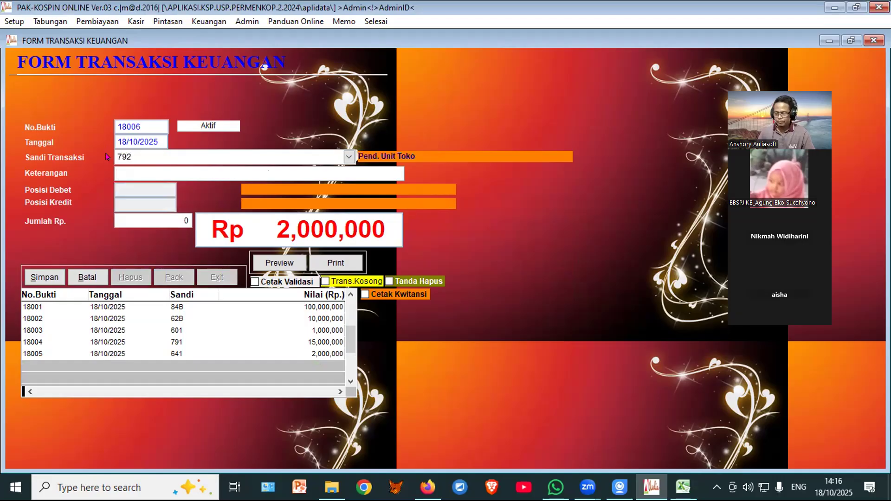
text(PDPT UNIT TOKO)
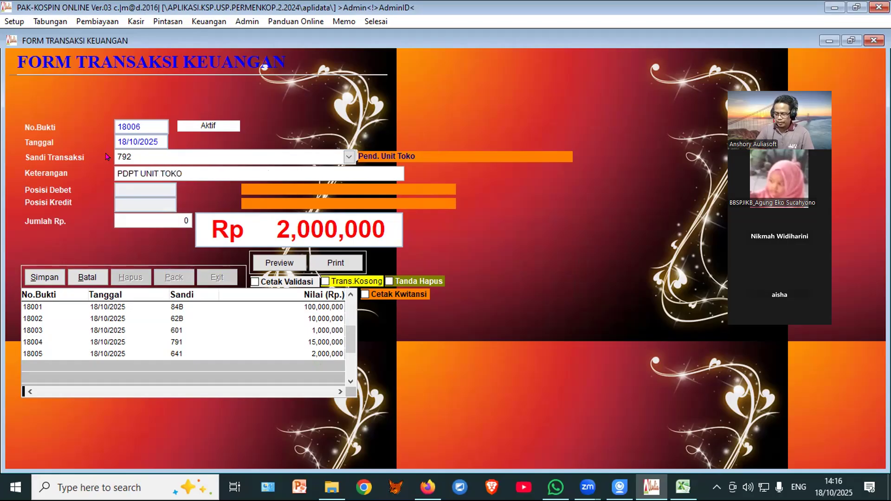
key(Return)
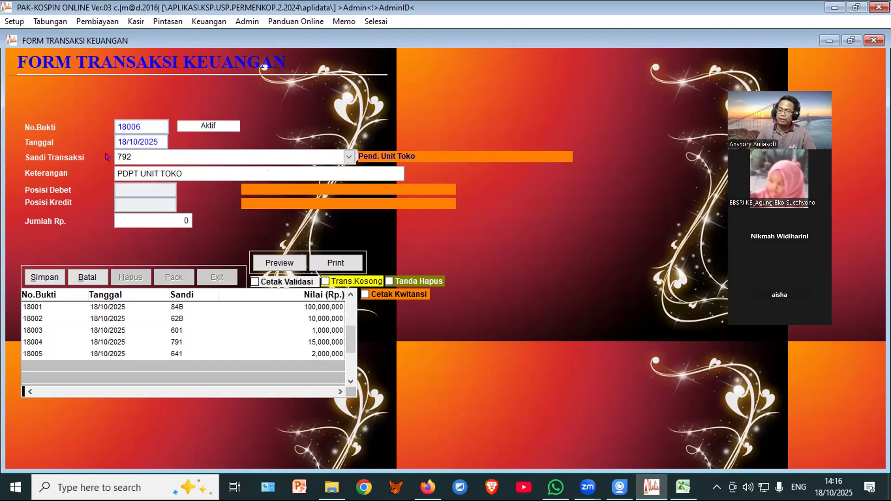
text(7,5)
text(0000)
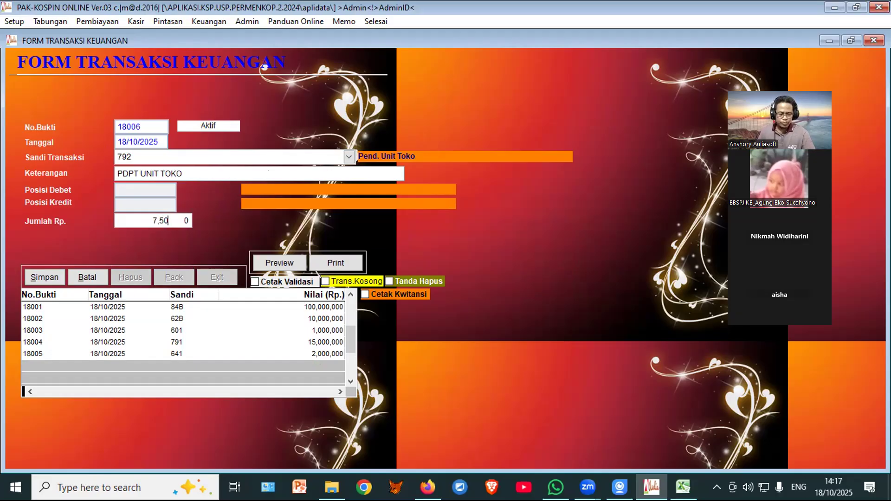
key(Return)
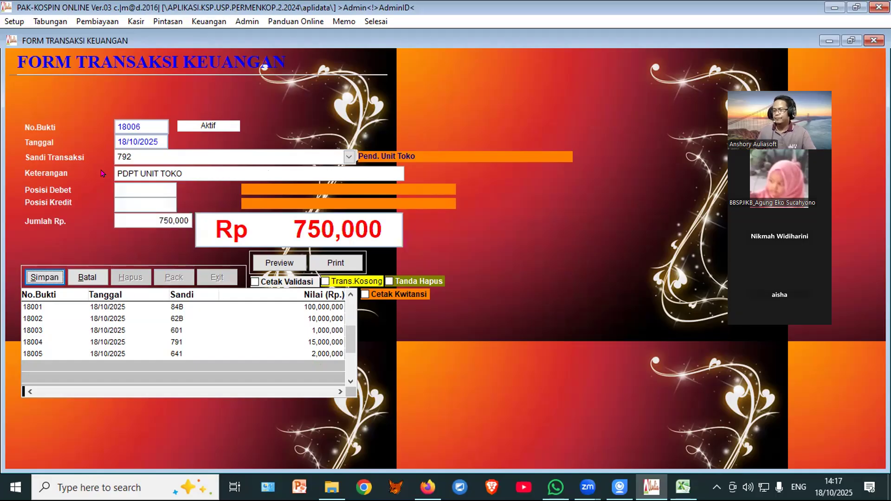
click(44, 277)
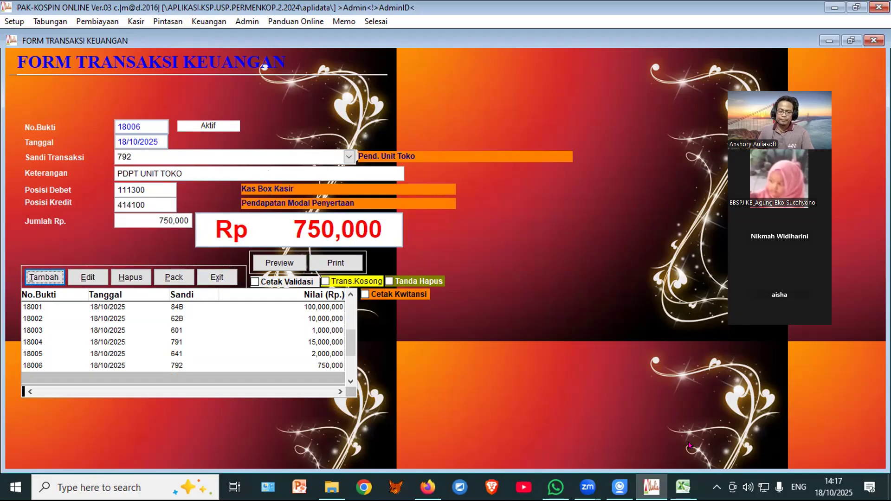
Step: Close the transaction form and open the accounting accounts table from the Keuangan menu
click(683, 487)
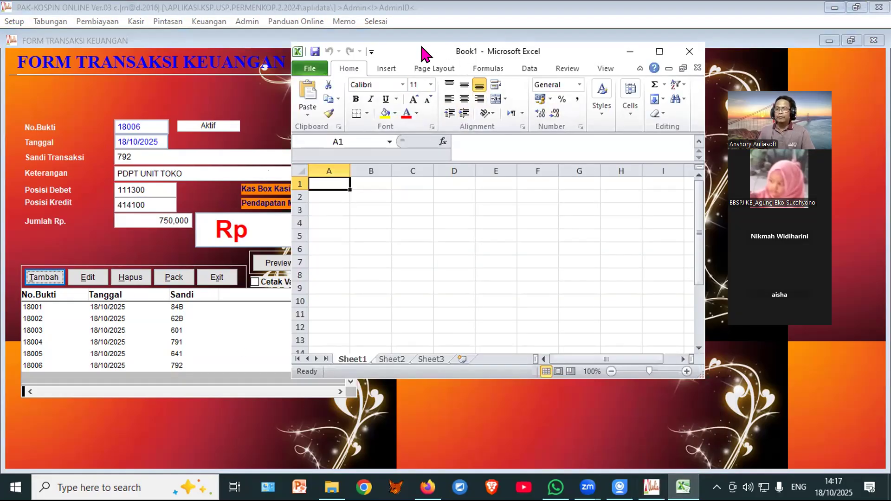
click(225, 90)
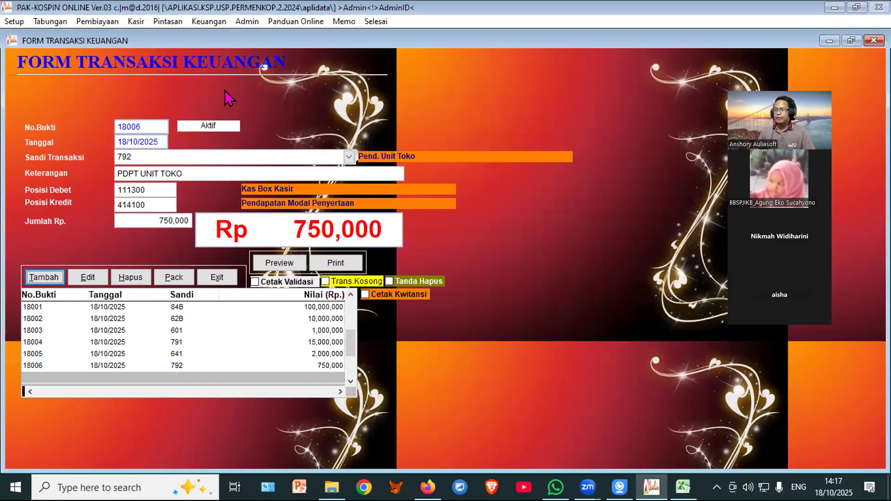
click(216, 278)
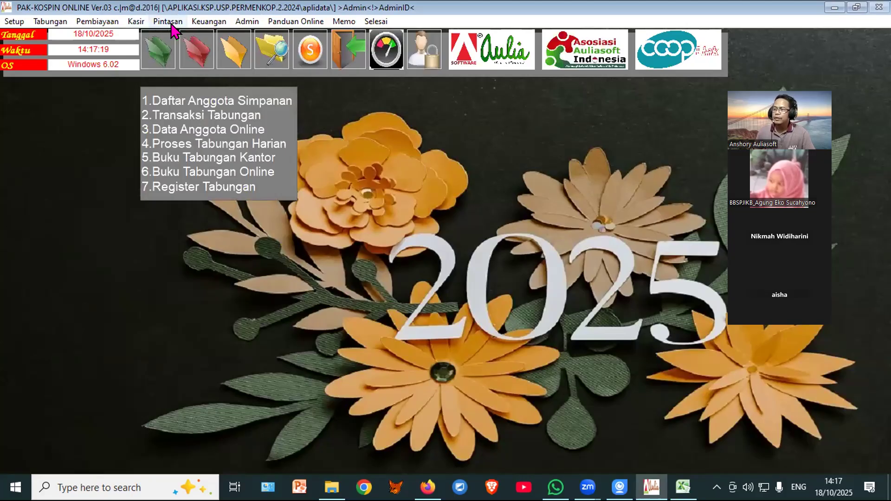
click(204, 21)
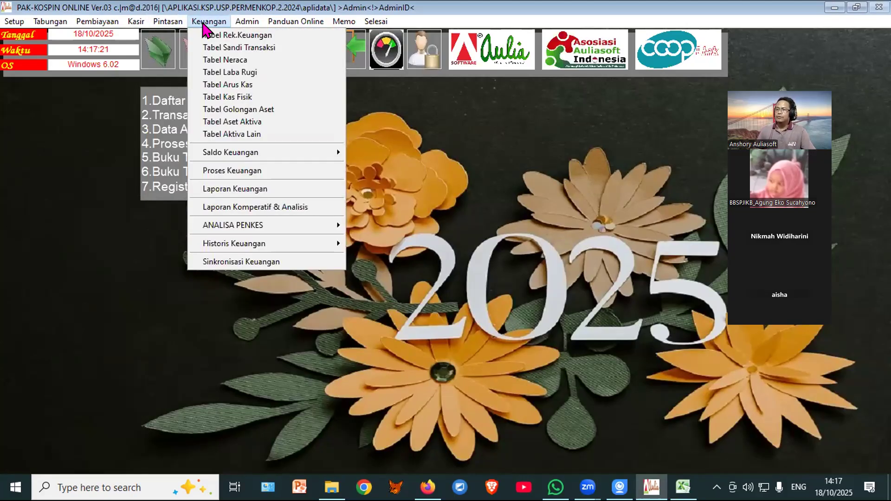
click(212, 35)
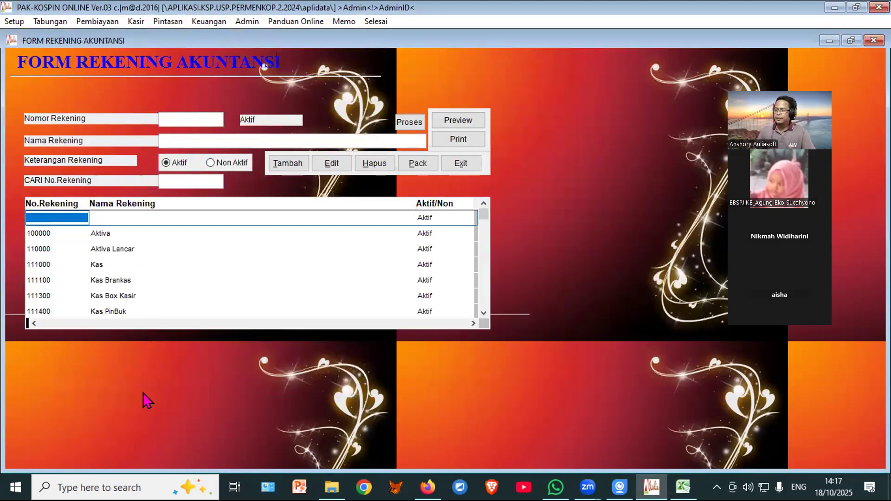
Step: Scroll the chart of accounts and select account 112200 Penempatan pada lembaga lain/Unit
scroll(190, 281, down, 10)
scroll(195, 294, down, 6)
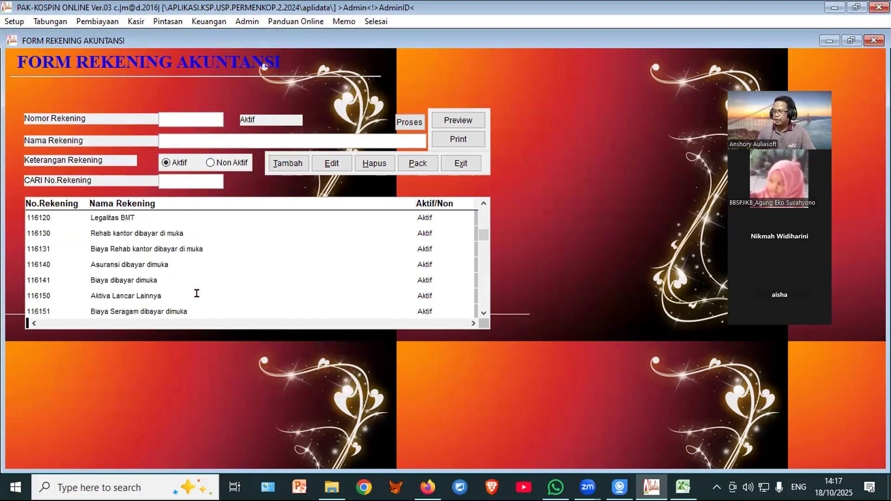
scroll(197, 291, down, 10)
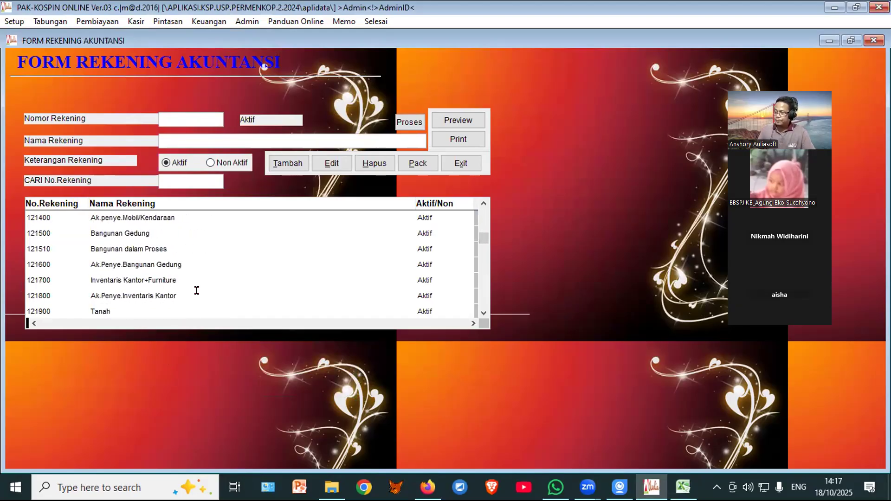
scroll(196, 291, down, 8)
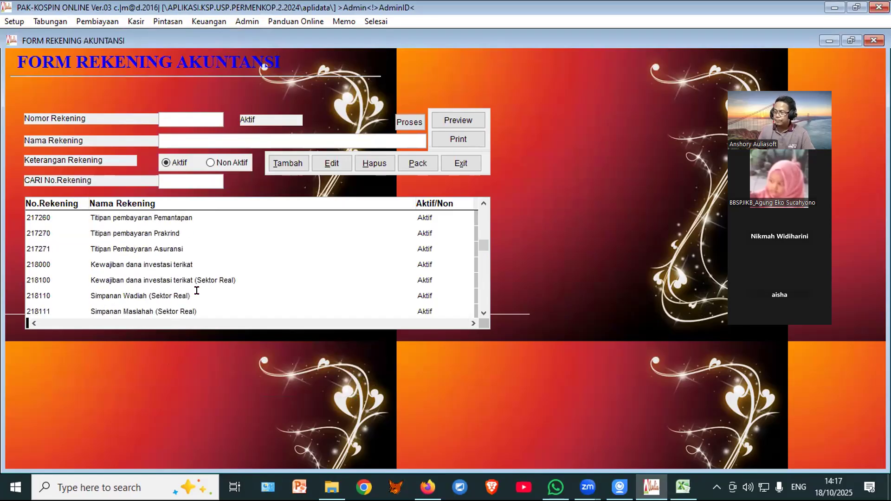
scroll(197, 291, up, 20)
scroll(197, 291, up, 1)
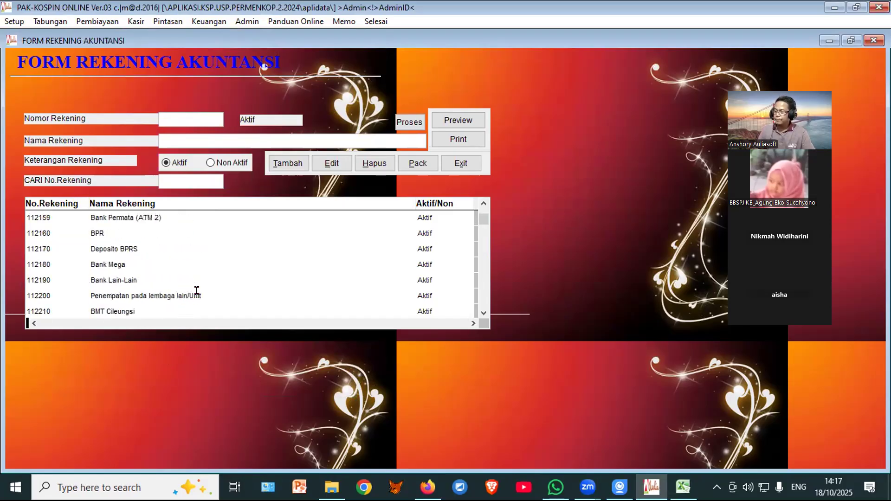
click(220, 292)
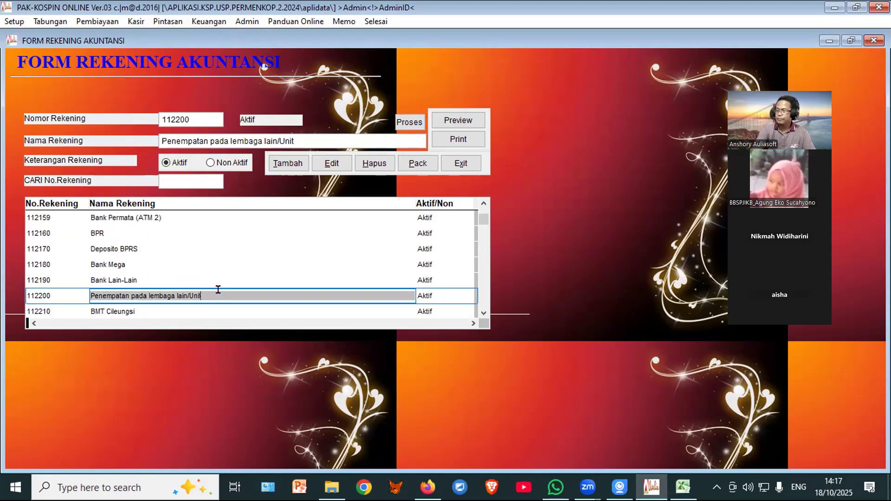
Step: Scroll down to the Unit Finance accounts and select 113300 Penyaluran Dana Unit Finance
scroll(220, 292, down, 4)
scroll(216, 290, down, 3)
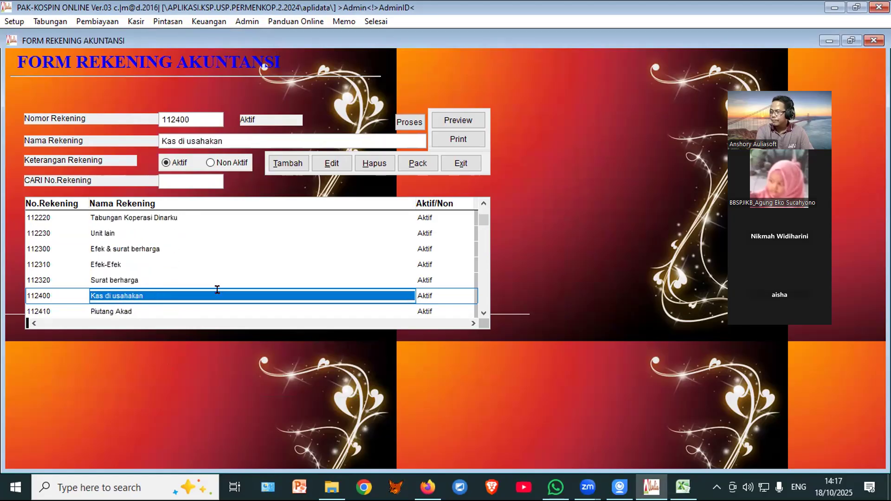
scroll(216, 291, down, 3)
scroll(215, 292, down, 6)
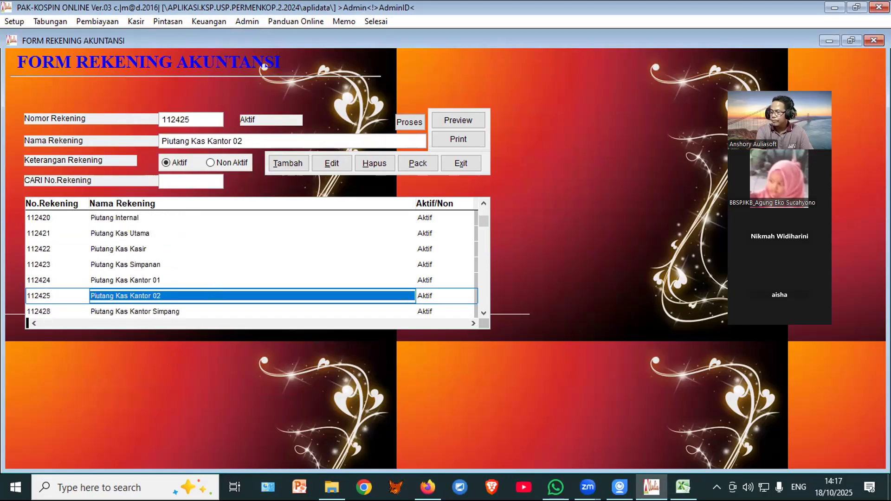
scroll(265, 66, down, 6)
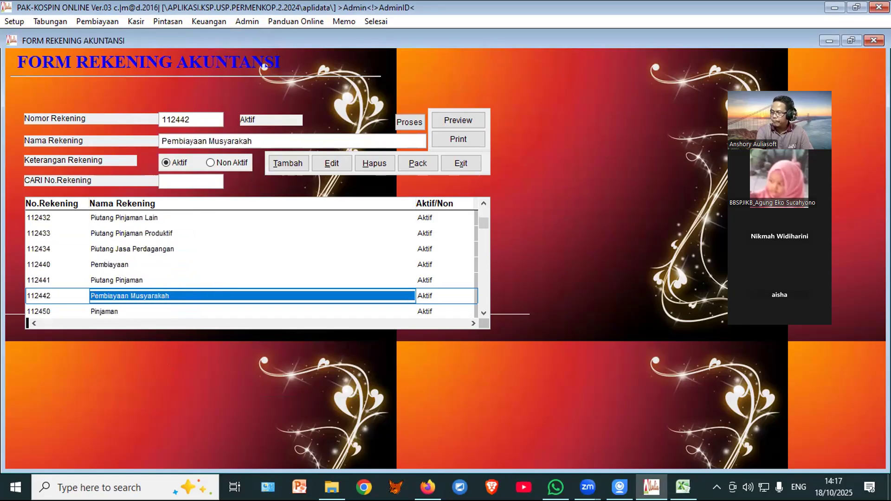
scroll(264, 67, down, 8)
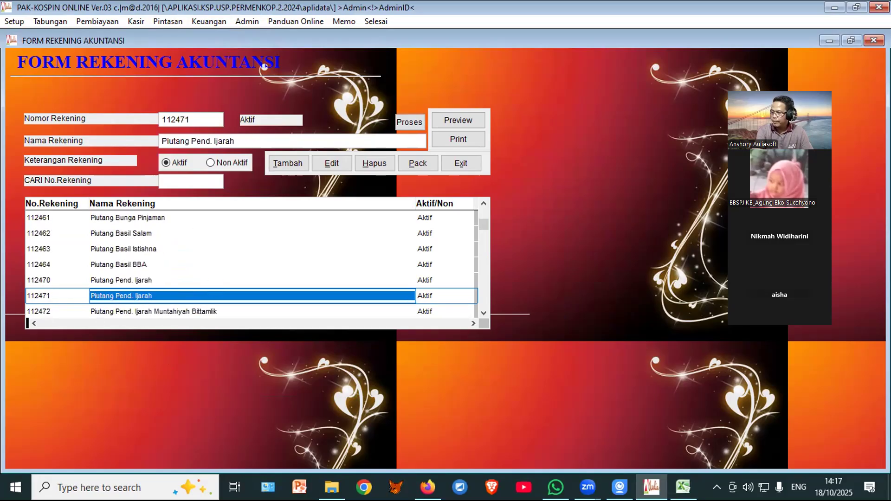
scroll(215, 287, down, 6)
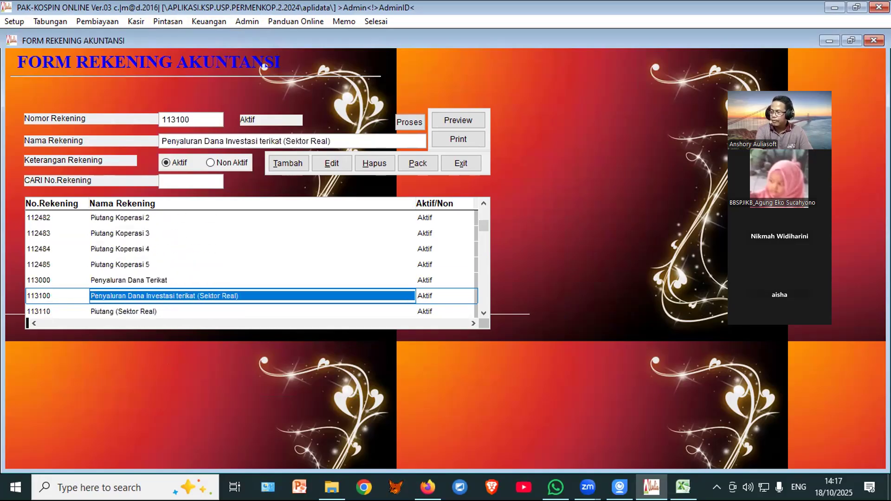
scroll(215, 287, down, 1)
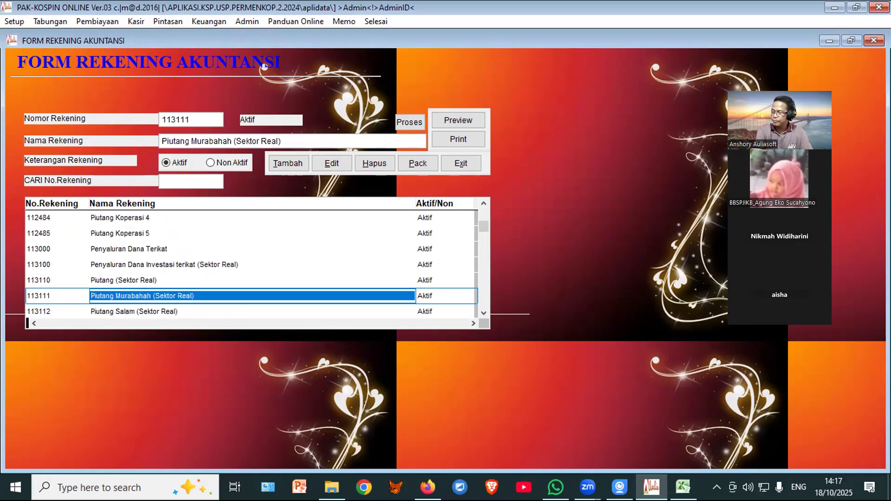
scroll(214, 287, down, 5)
scroll(214, 287, down, 7)
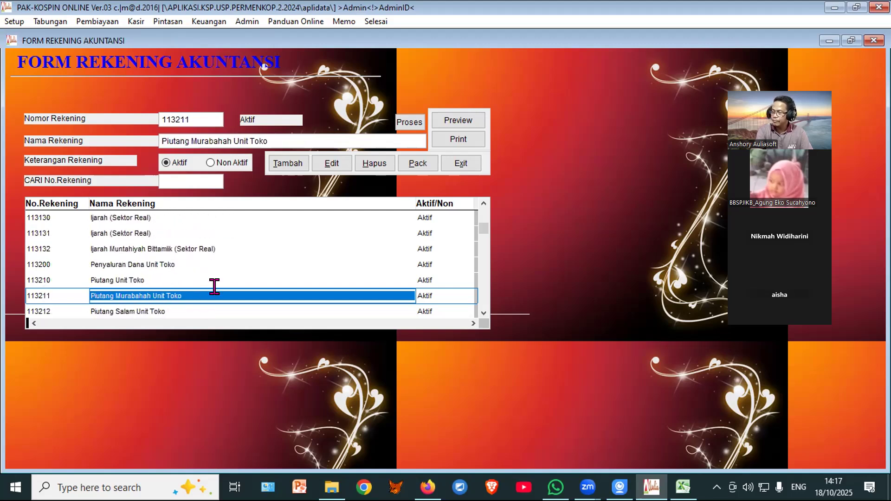
scroll(214, 287, down, 7)
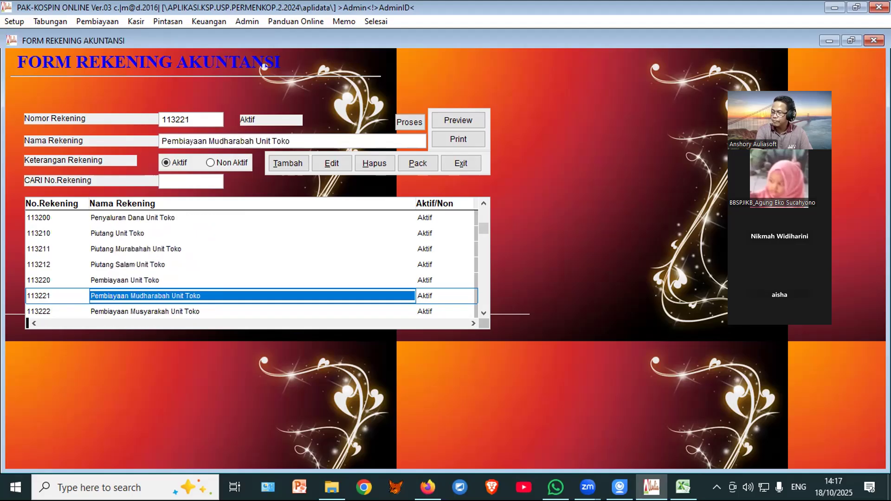
scroll(215, 287, down, 3)
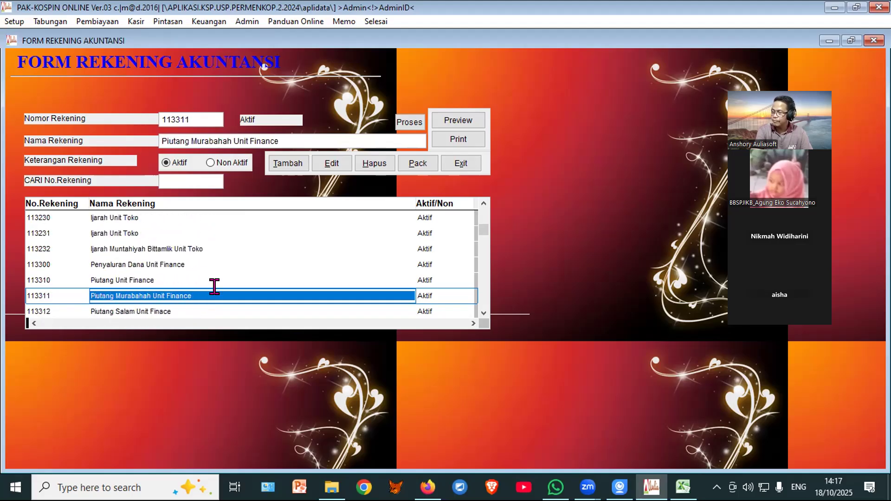
click(197, 259)
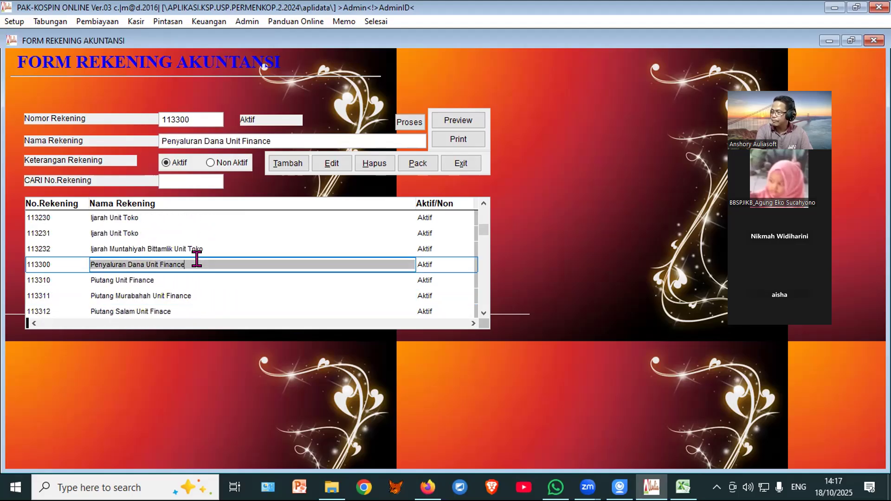
Step: Step down past 114100 Persediaan, 114210 Toko and 114220 to account 114230 Mobil
key(Down)
key(Down)
key(Down)
key(Down)
key(Down)
key(Down)
key(Down)
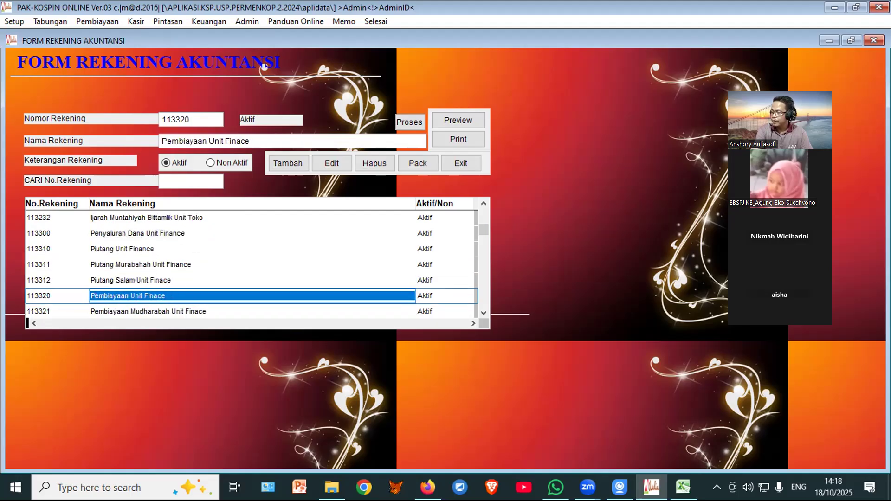
key(Down)
key(Down)
key(Down)
key(Down)
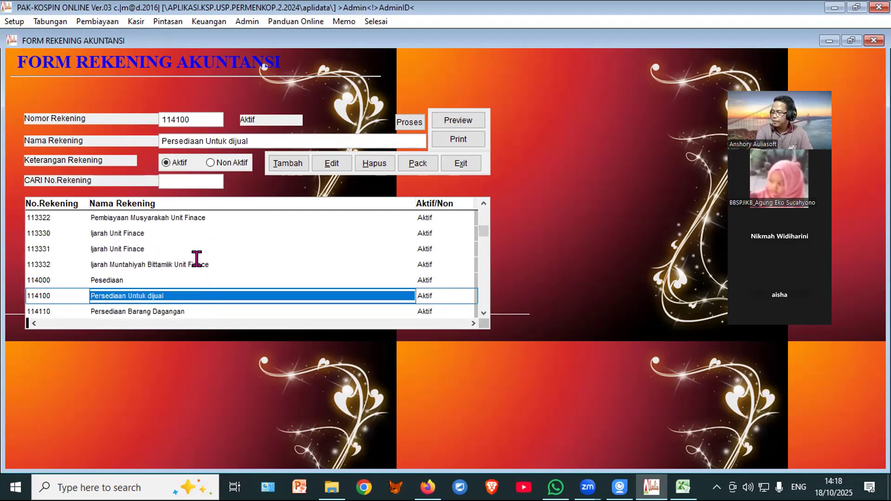
key(Down)
key(Down)
key(Down)
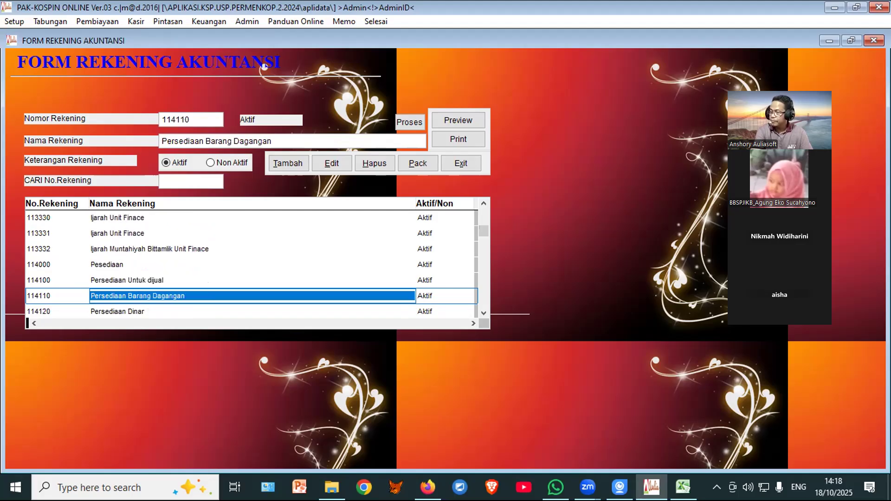
key(Down)
key(Down)
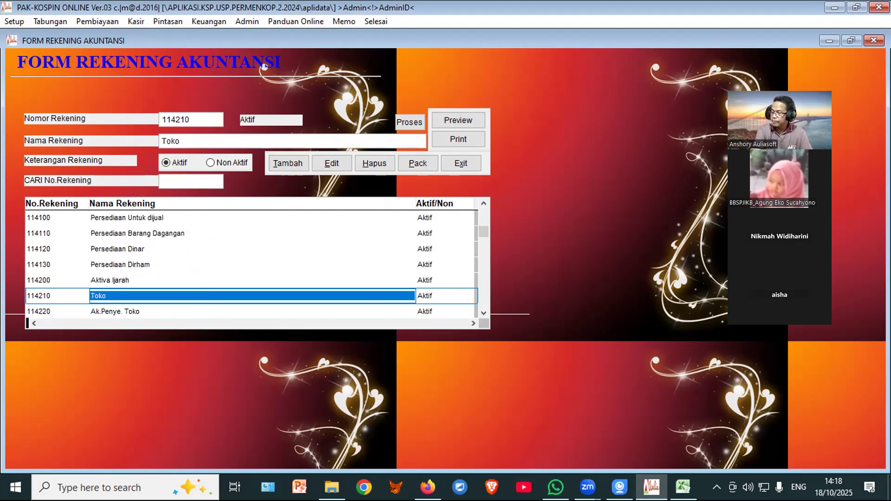
key(Down)
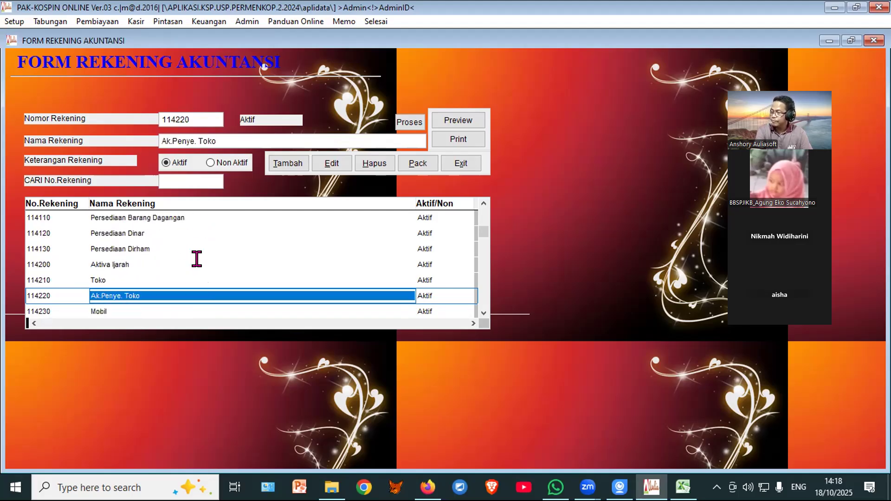
key(Down)
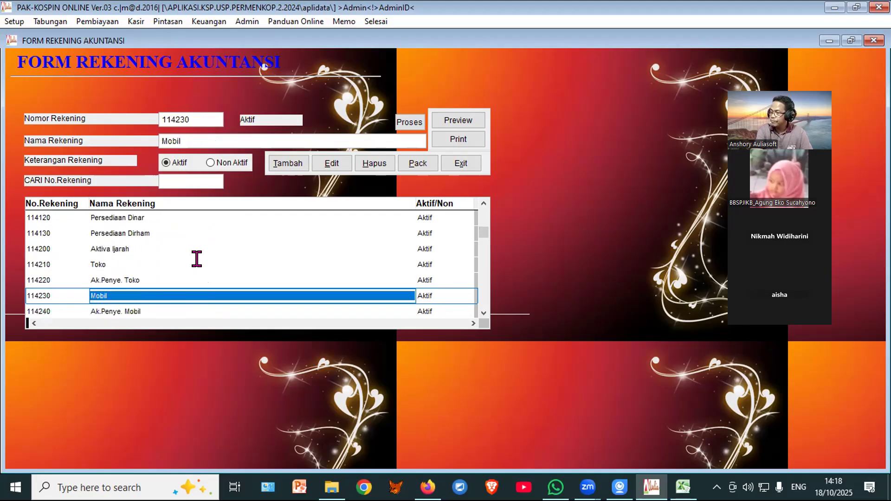
click(484, 203)
Step: Scroll back up to the 1124xx receivable accounts and select a row near 112411
scroll(483, 204, up, 10)
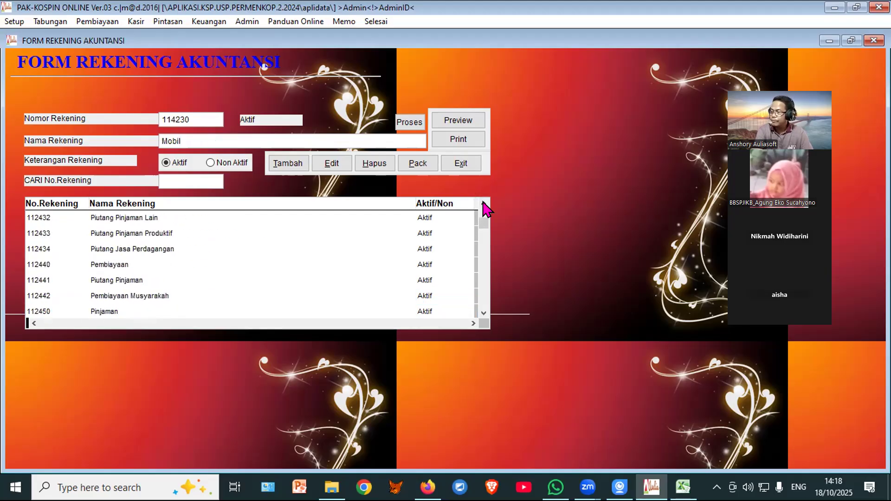
scroll(483, 203, up, 5)
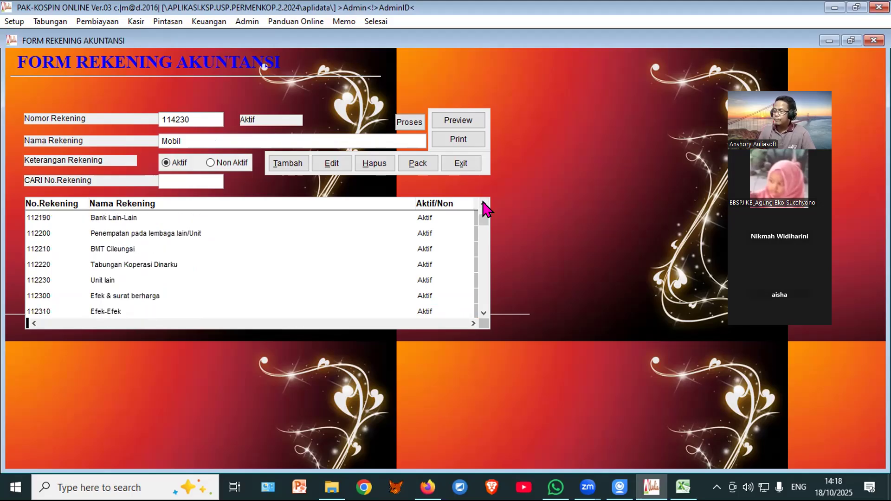
scroll(483, 204, up, 10)
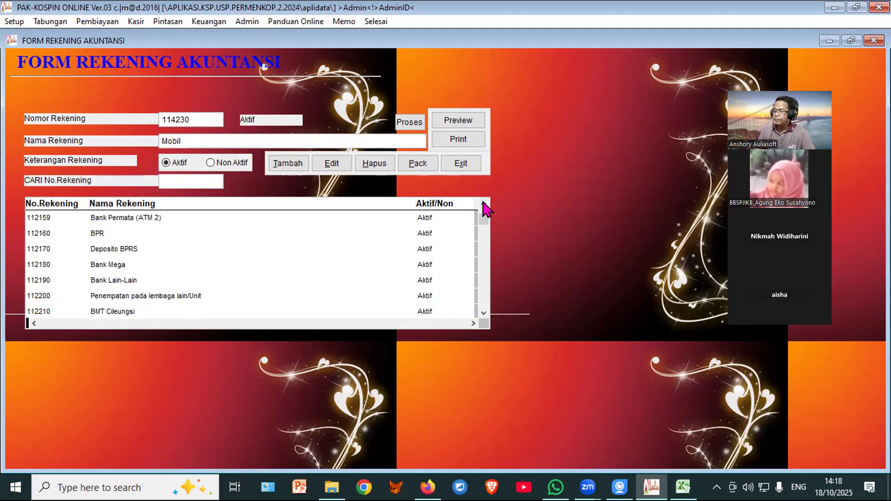
scroll(485, 209, up, 10)
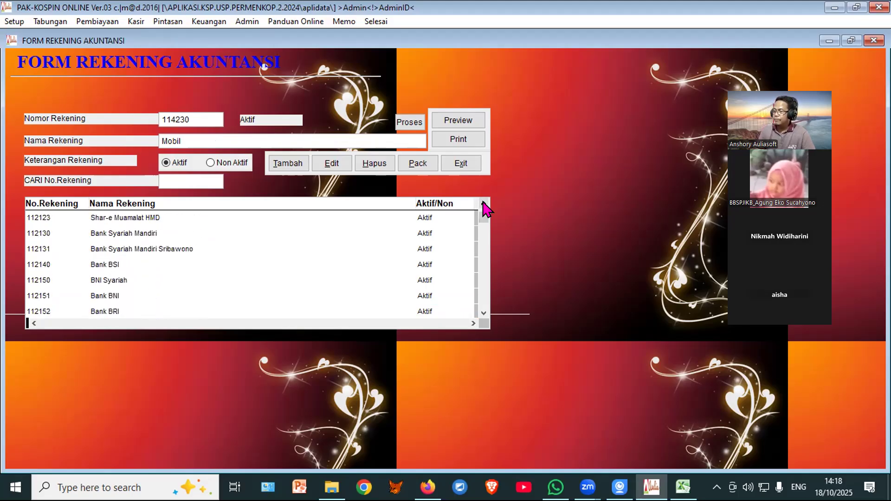
scroll(485, 209, up, 7)
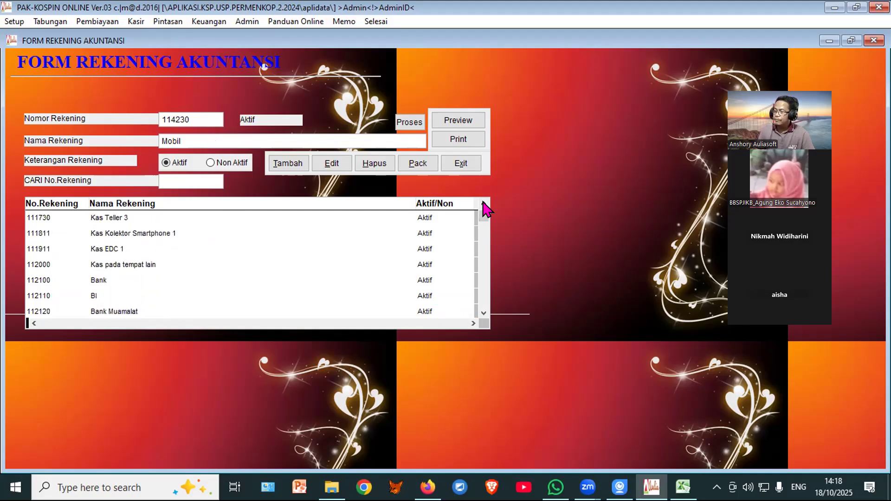
scroll(484, 314, down, 15)
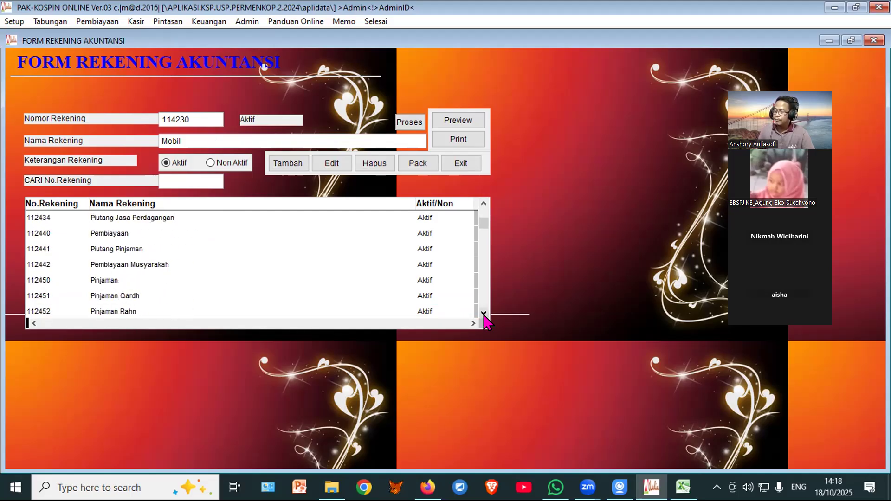
scroll(484, 315, down, 1)
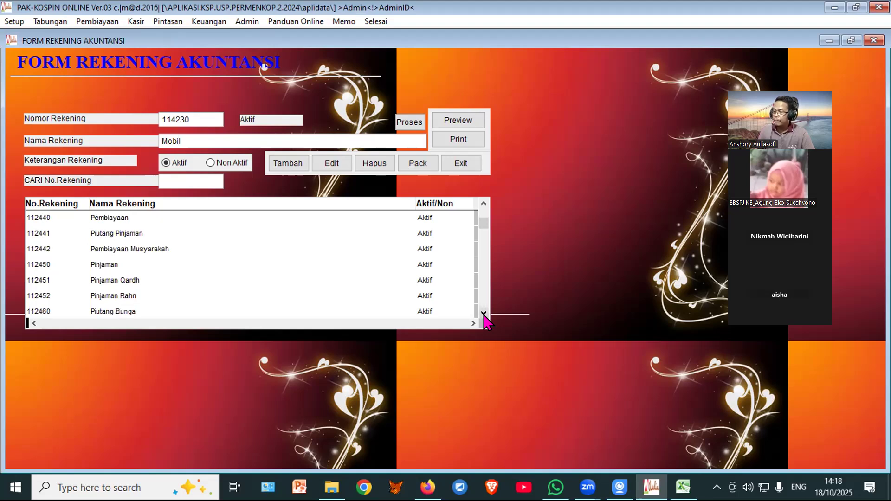
scroll(485, 206, up, 3)
scroll(485, 207, up, 3)
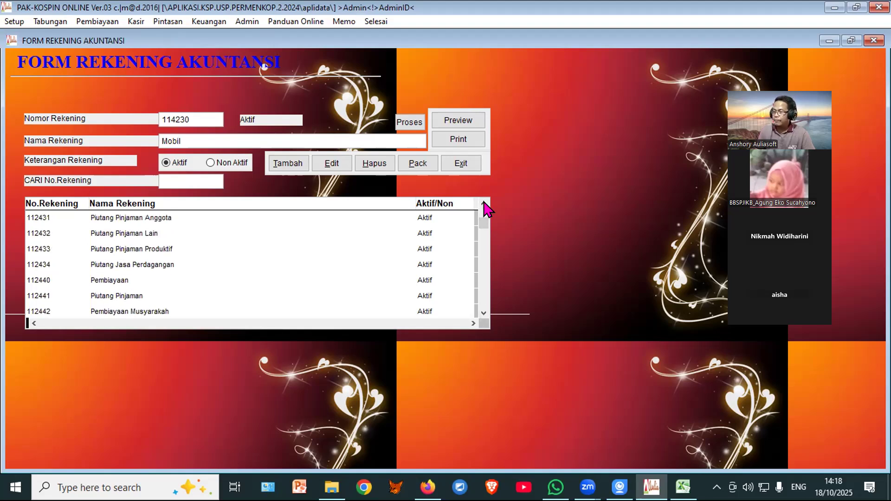
scroll(486, 209, up, 2)
scroll(486, 209, up, 4)
scroll(486, 209, up, 2)
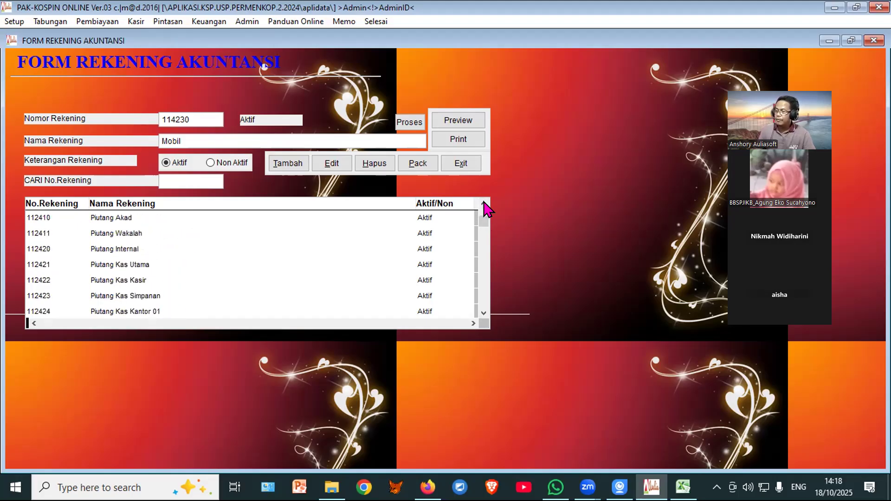
click(166, 229)
Step: Move through the account list to select account 112230 Unit lain
key(Down)
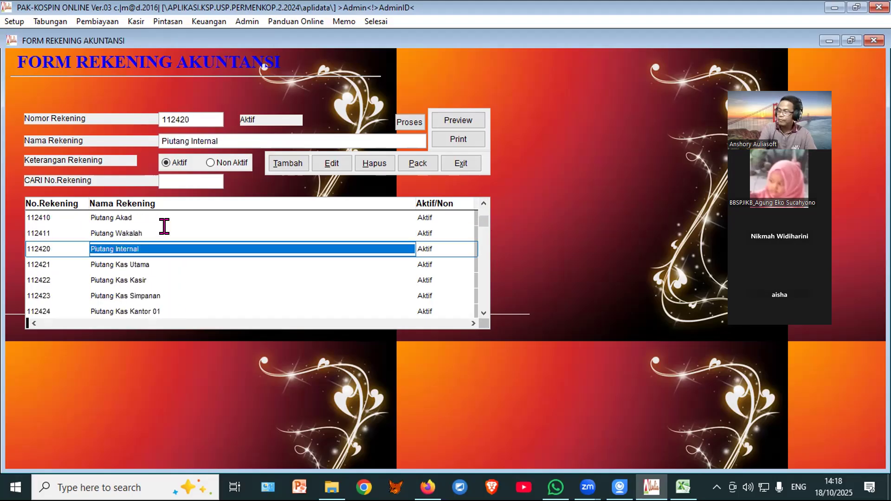
key(Down)
key(Down)
key(Down)
key(Down)
key(Down)
key(Down)
key(Up)
key(Up)
key(Up)
key(Up)
key(Up)
key(Up)
key(Up)
key(Up)
key(Up)
key(Up)
key(Up)
key(Up)
key(Up)
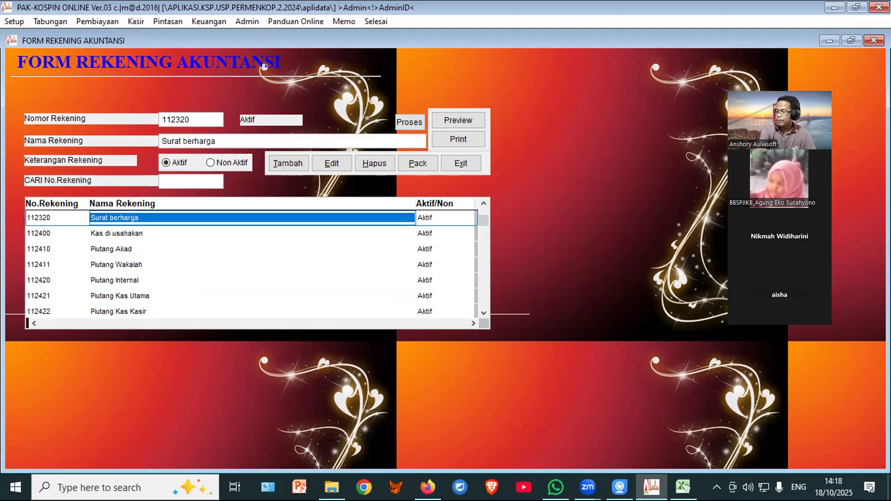
key(Up)
key(Up)
key(Up)
key(Up)
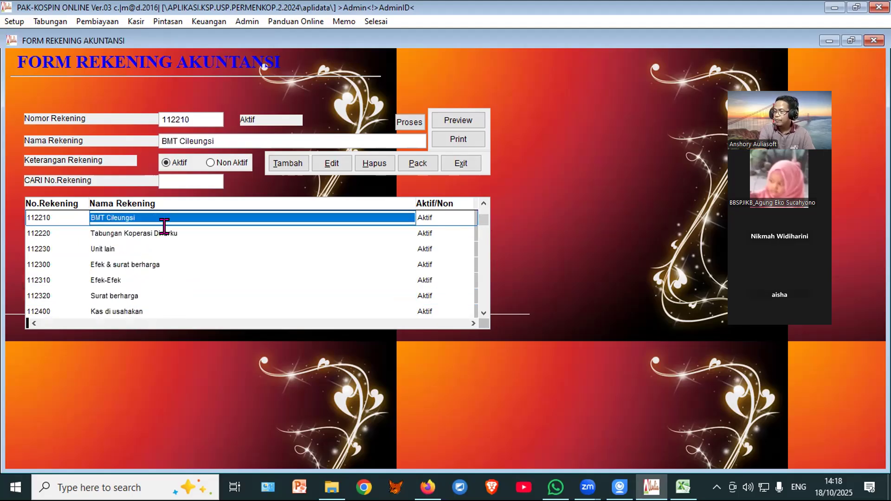
click(193, 235)
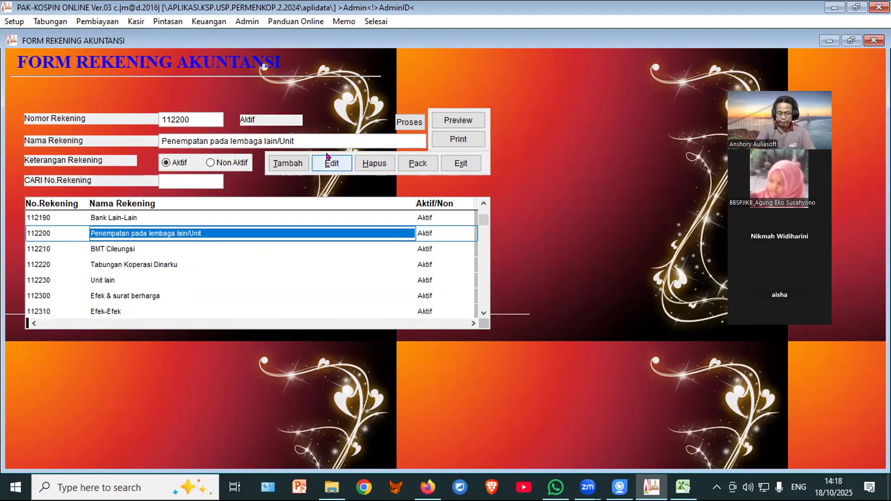
key(Down)
key(Down)
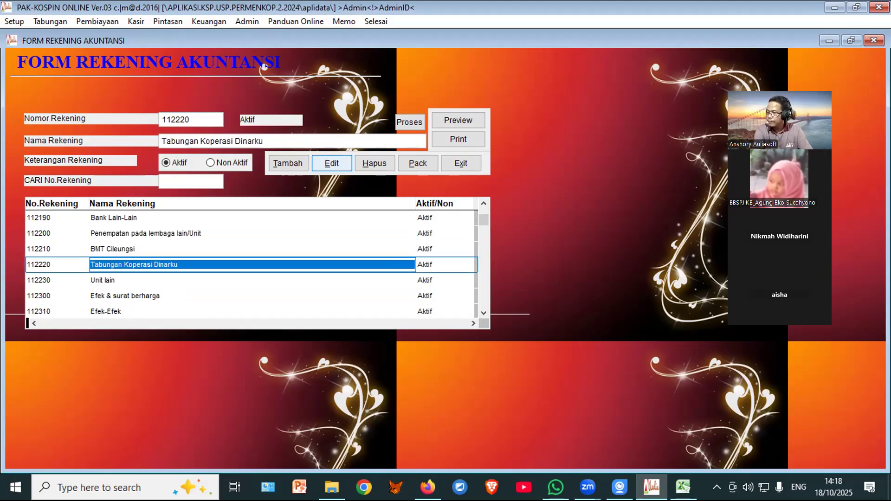
key(Down)
Step: Rename account 112230 to Unit Toko, save it, and close the accounts form
click(327, 160)
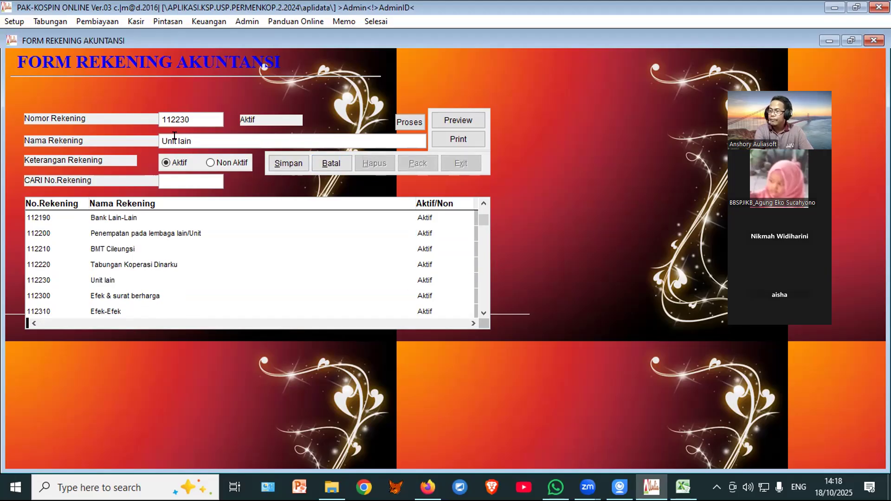
drag(176, 135, 189, 136)
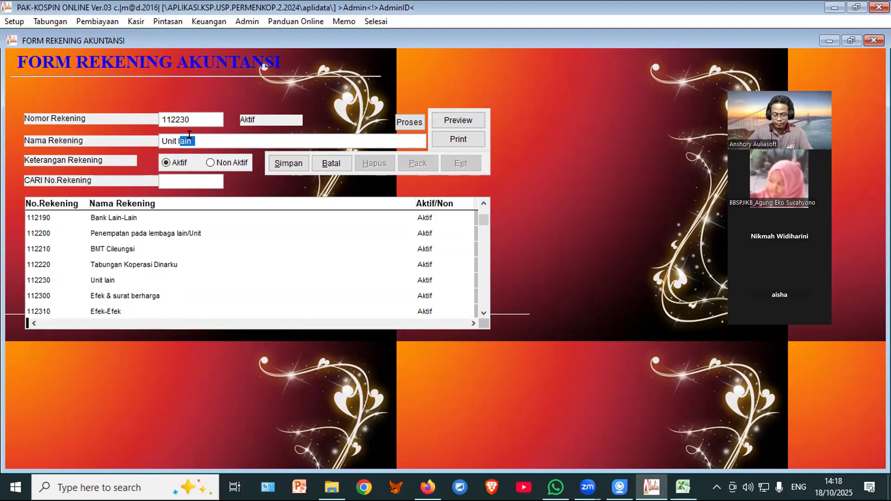
key(BackSpace)
text(Tok)
click(281, 164)
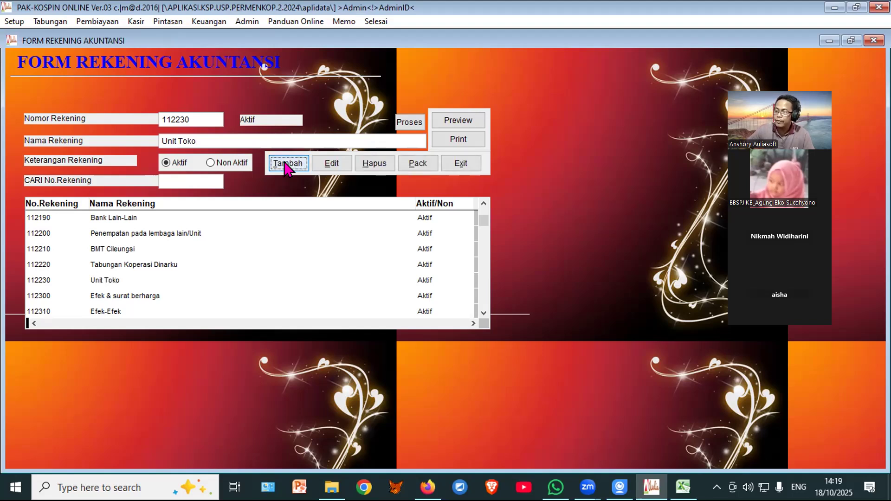
click(460, 167)
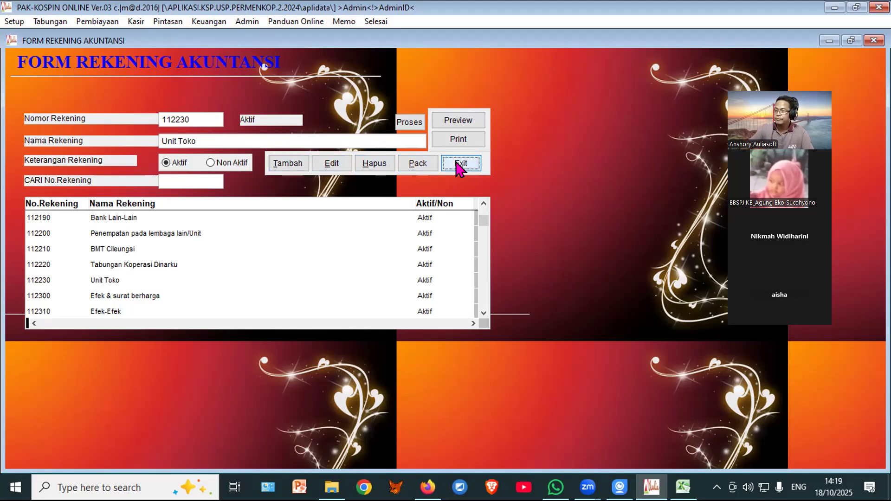
click(467, 284)
Step: Open the financial transaction form, start a new transaction and set code 500
click(235, 54)
key(1)
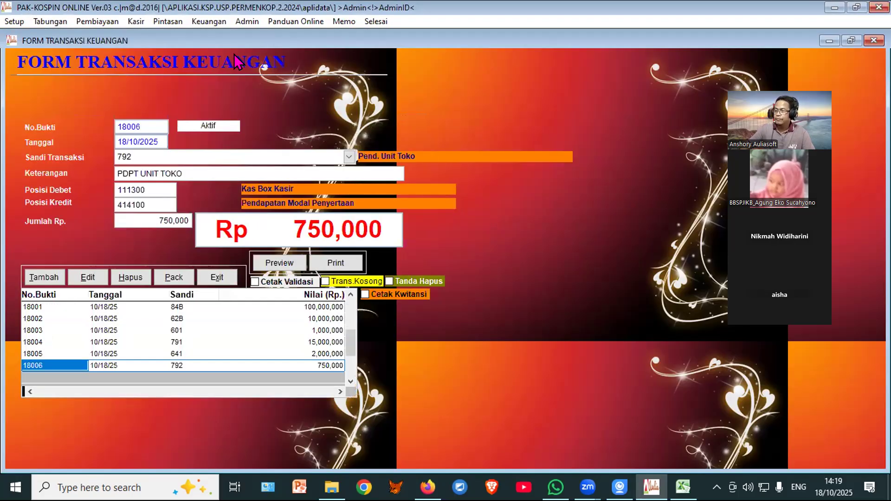
click(44, 278)
drag(135, 153, 92, 153)
text(500)
key(Return)
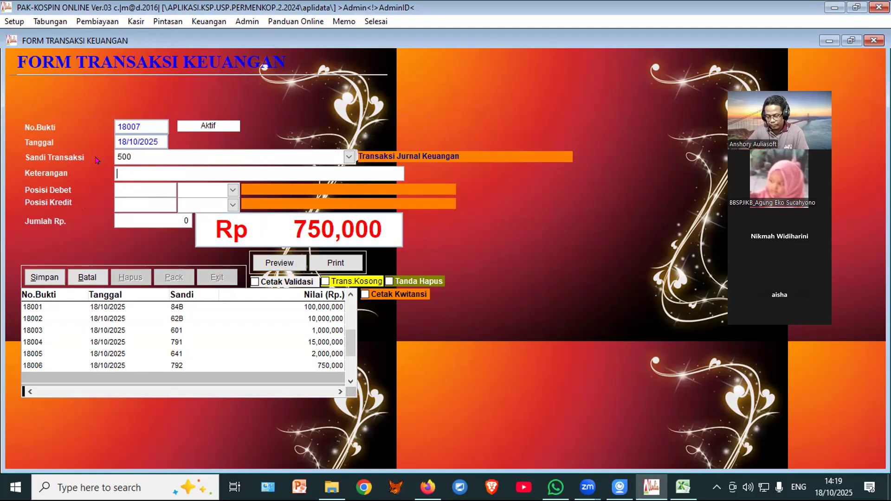
Step: Enter description 'penyetaan ke unit toko' and debit account 112230 Unit Toko
text(penye)
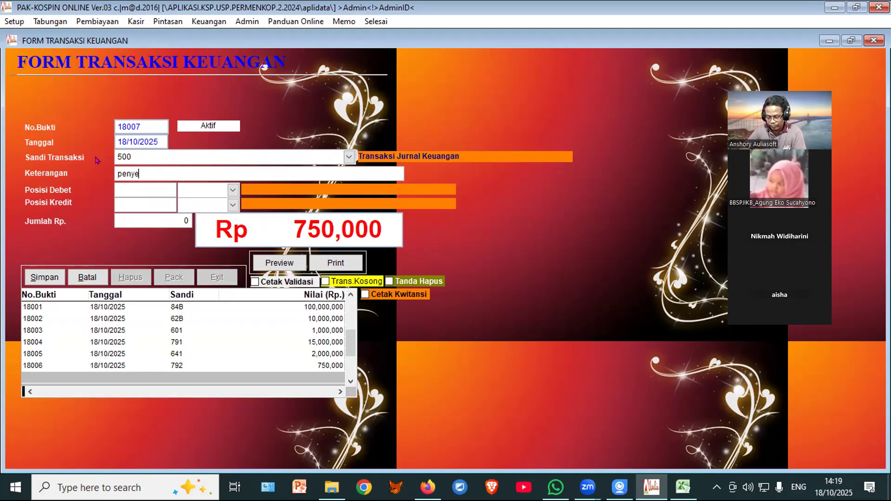
text(taan ke unit 1)
text(oko)
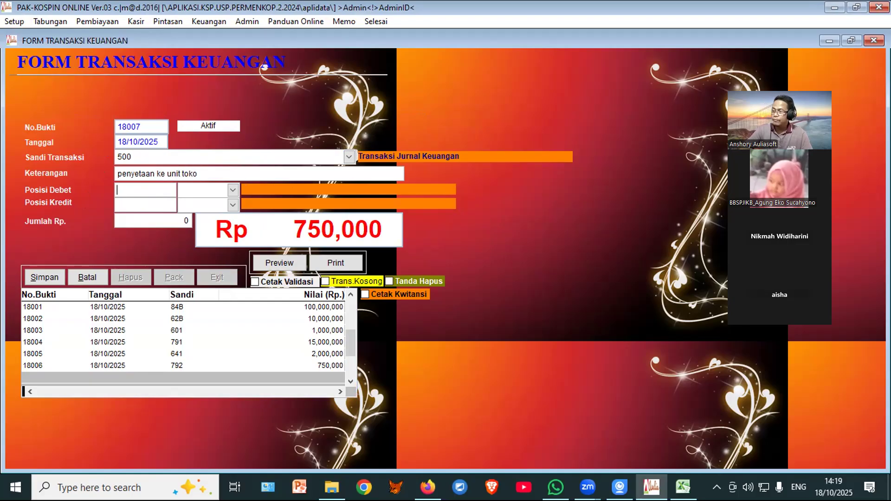
text(122)
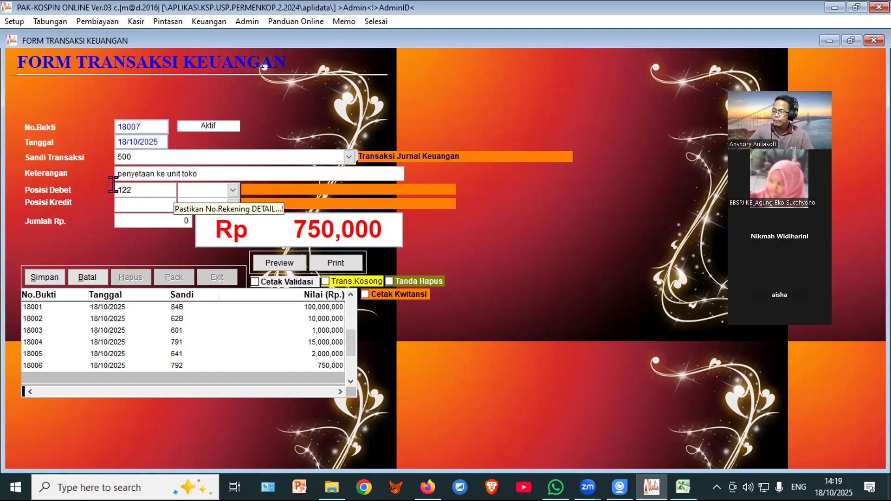
key(Return)
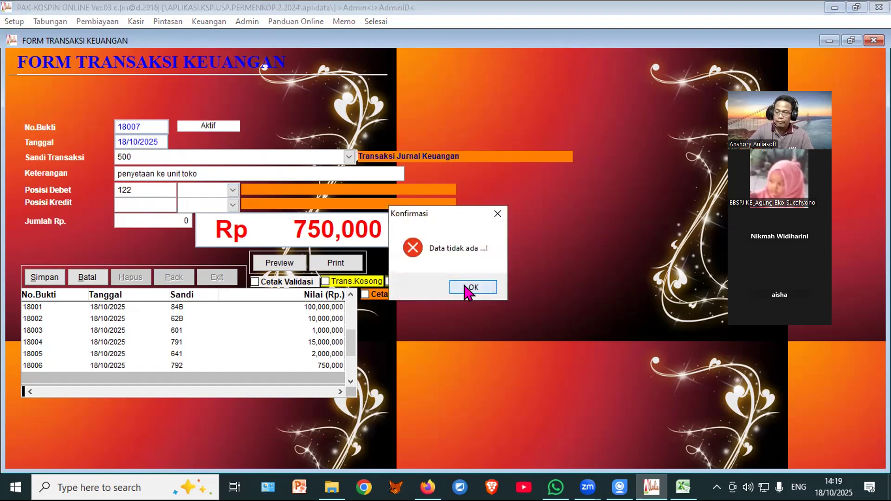
click(470, 288)
text(1)
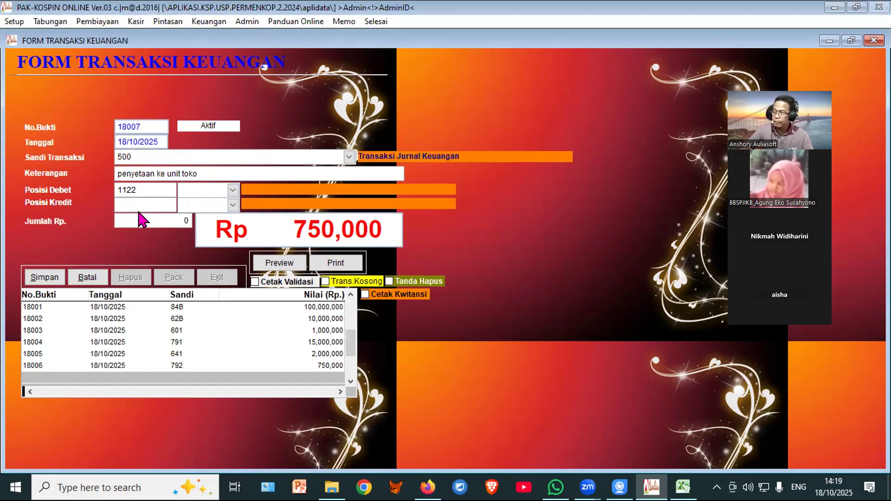
key(Return)
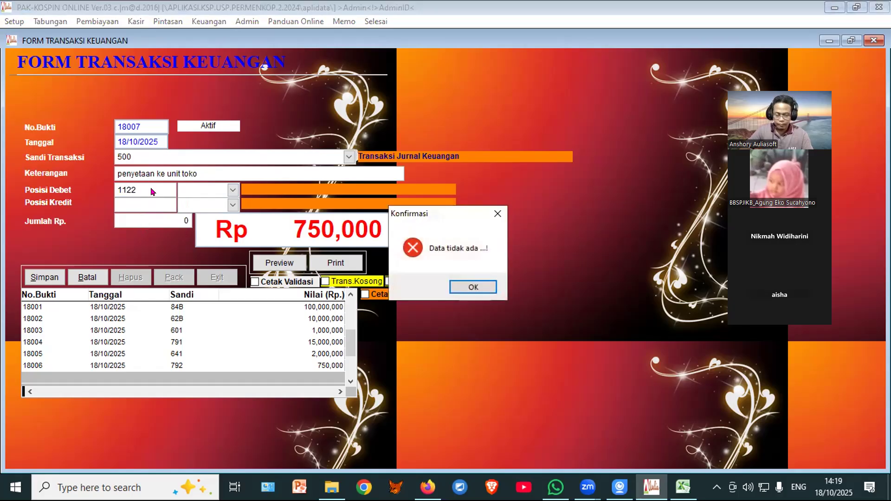
click(476, 288)
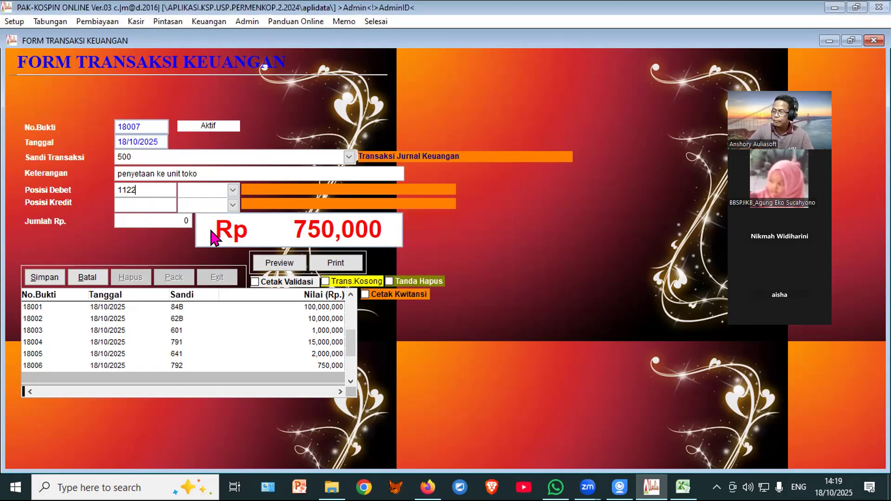
text(30)
key(Return)
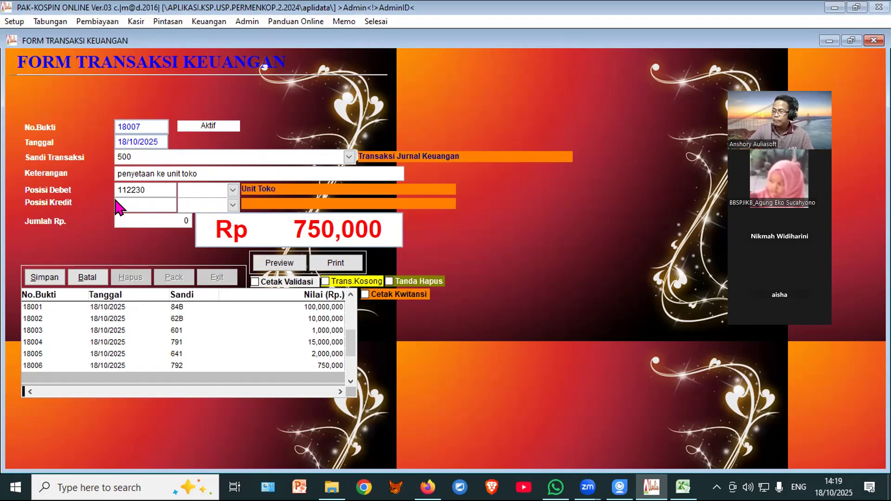
Step: Credit 111300 Kas Box Kasir for 50,000,000, save transaction 18007 and close the form
text(111300)
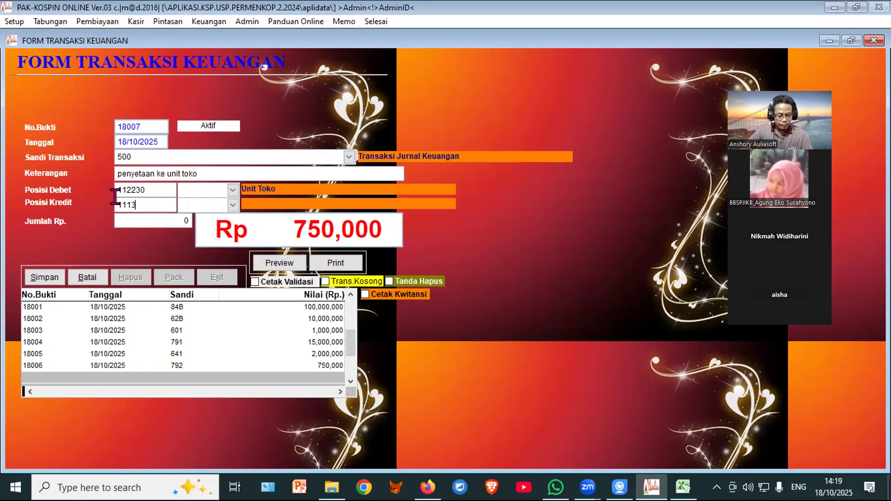
key(Return)
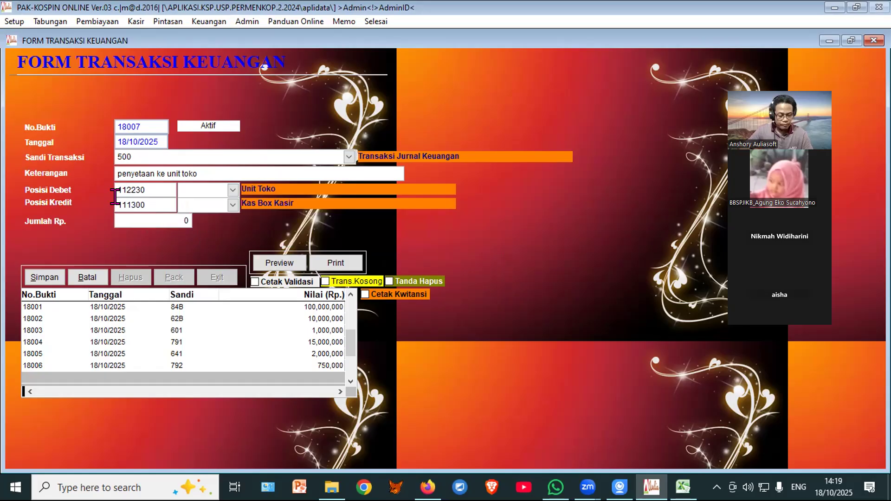
text(5,)
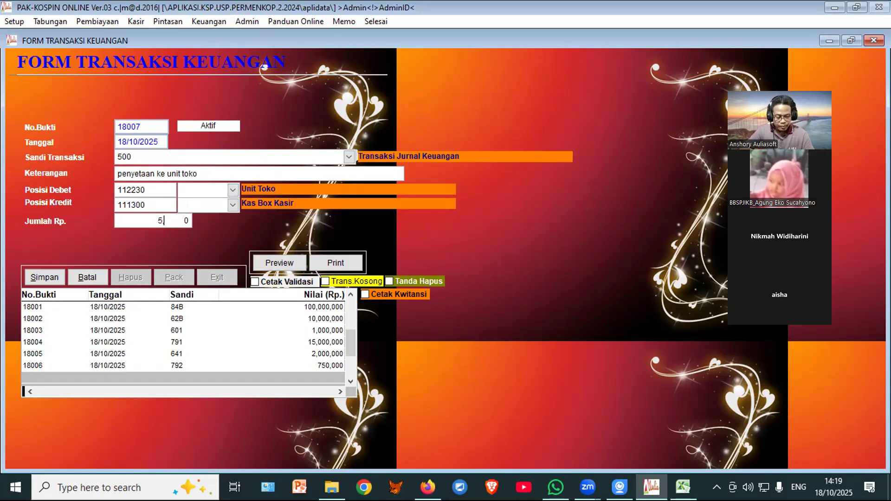
text(000,000)
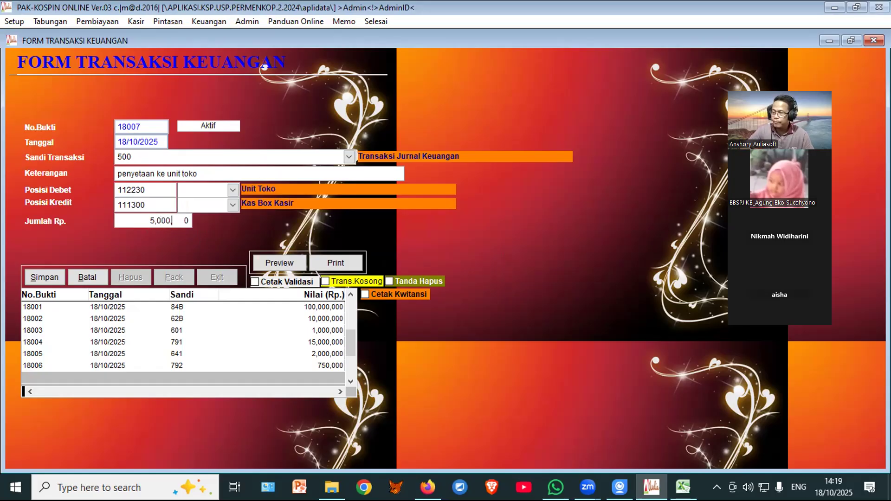
key(Return)
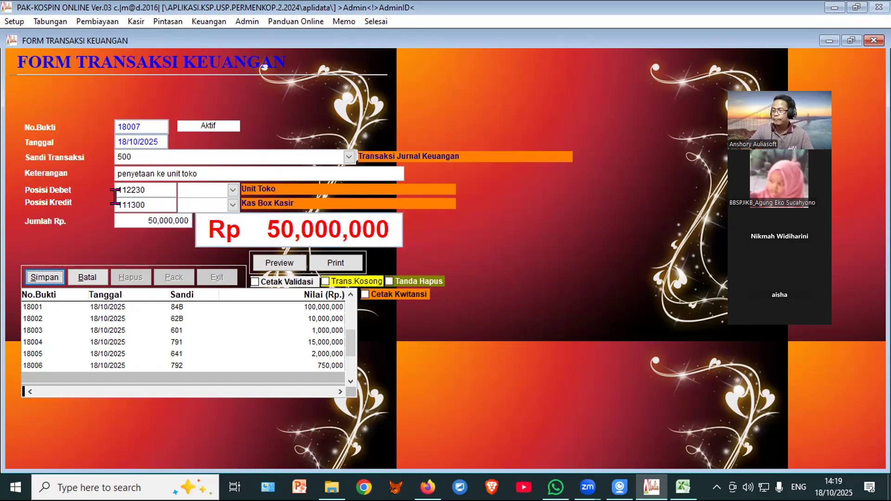
click(38, 276)
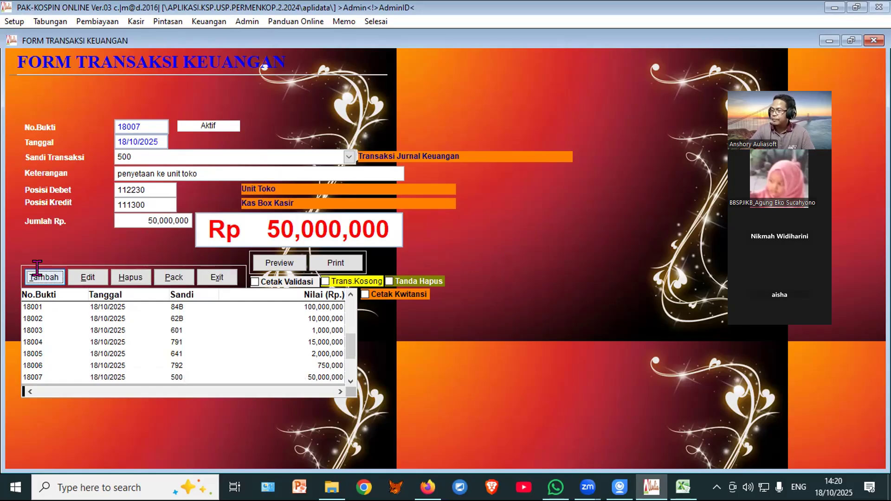
click(210, 275)
Step: In the transaction codes table, add code 754 described as Penyertaan Unit Toko
click(188, 21)
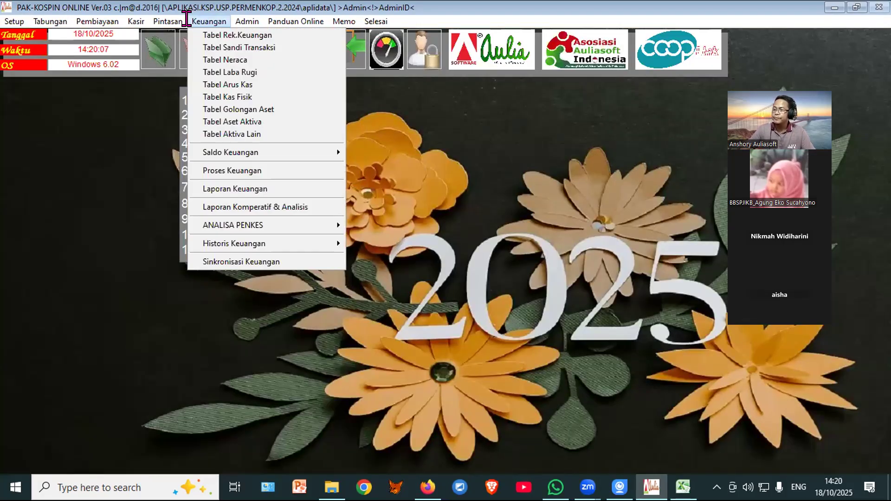
click(206, 36)
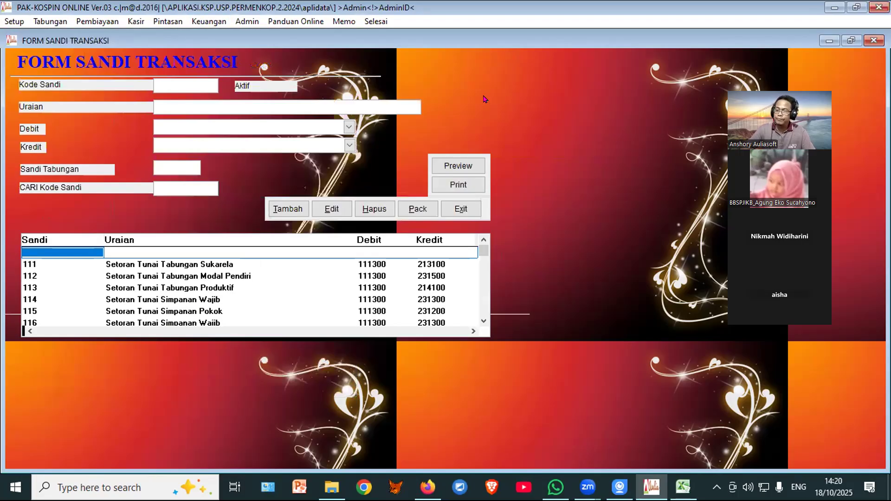
drag(484, 252, 484, 297)
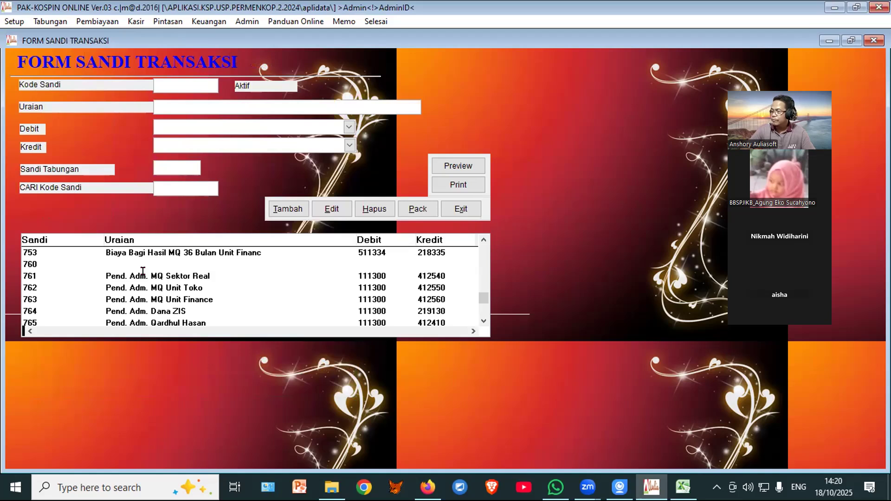
click(293, 211)
text(754)
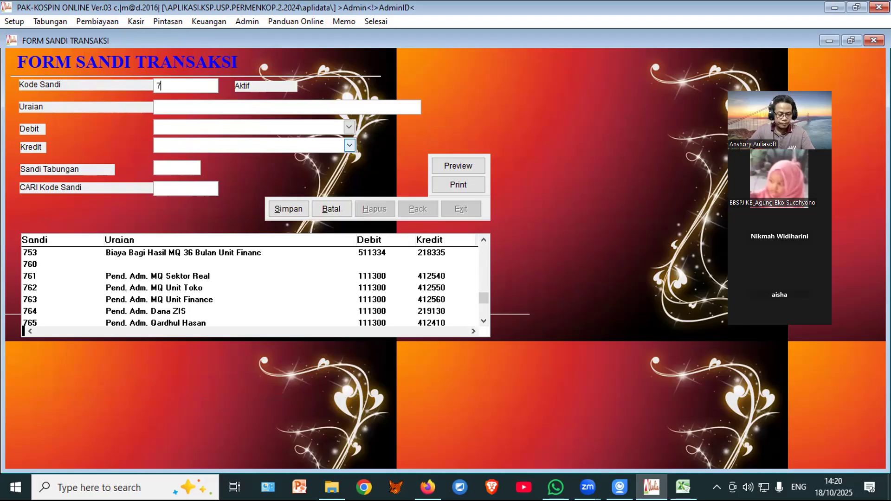
key(Return)
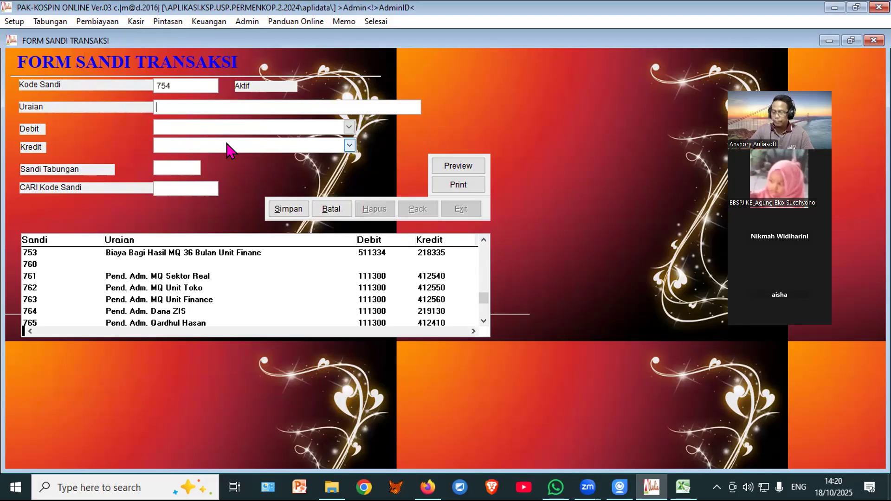
text(Penyer)
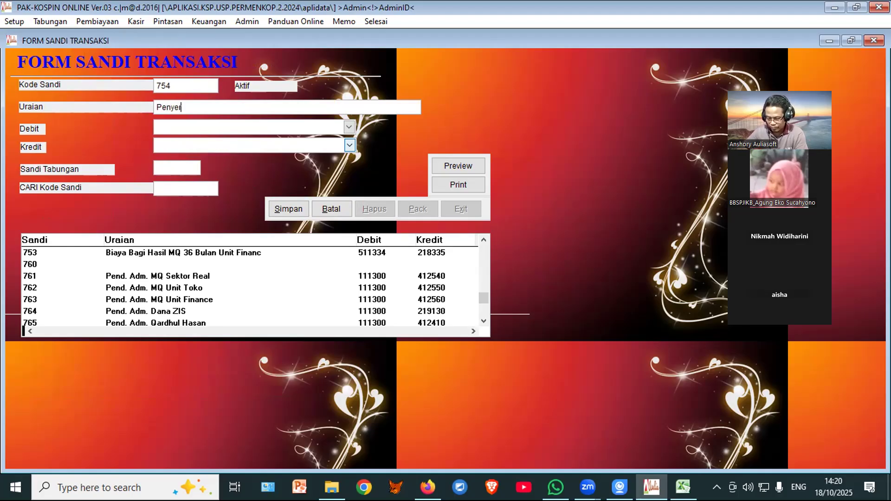
text(taan U)
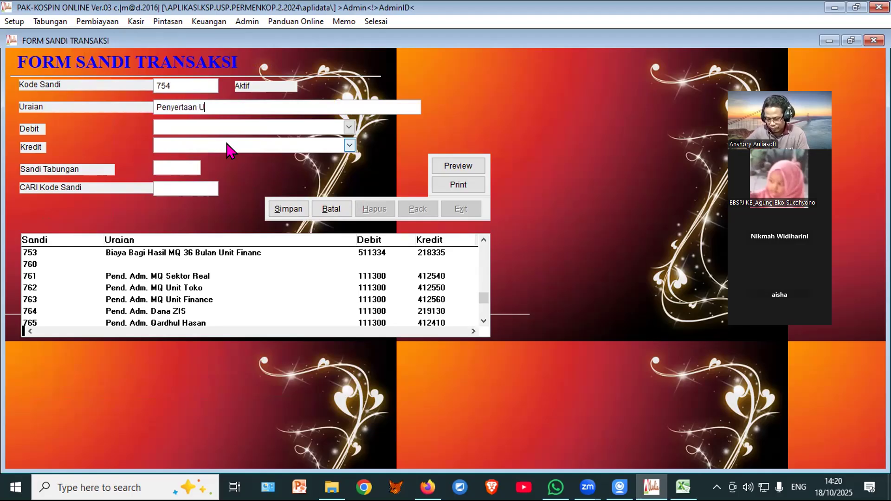
text(nit Toko)
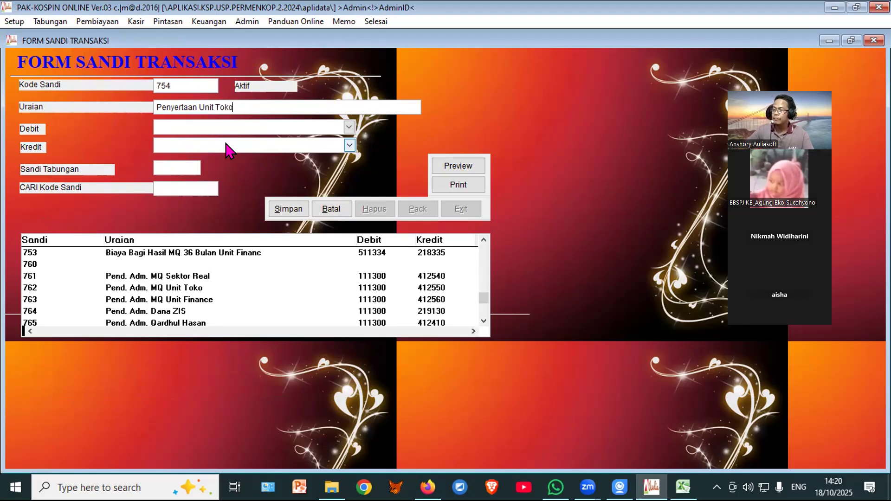
Step: Set debit account 112230 and credit account 111300, then save code 754
click(231, 135)
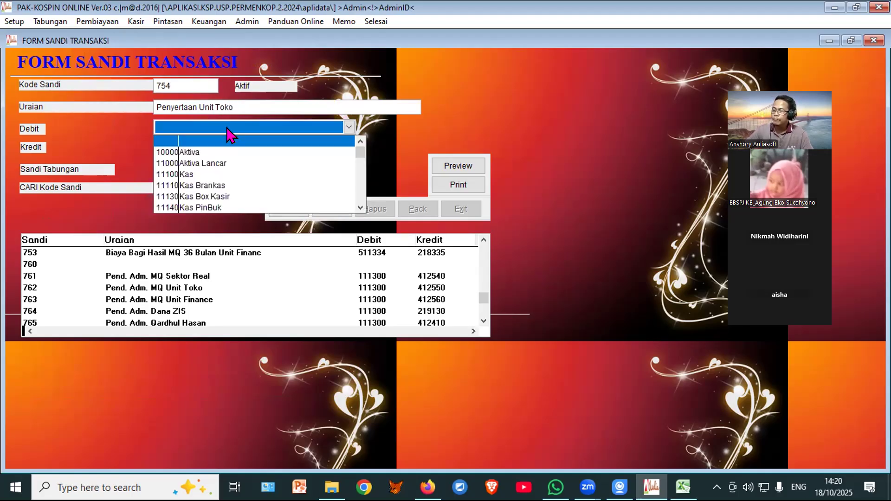
text(112230)
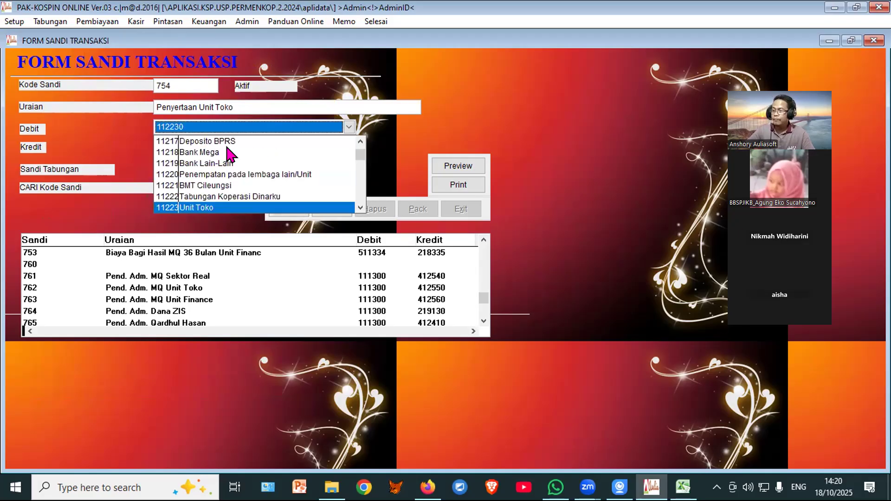
click(203, 205)
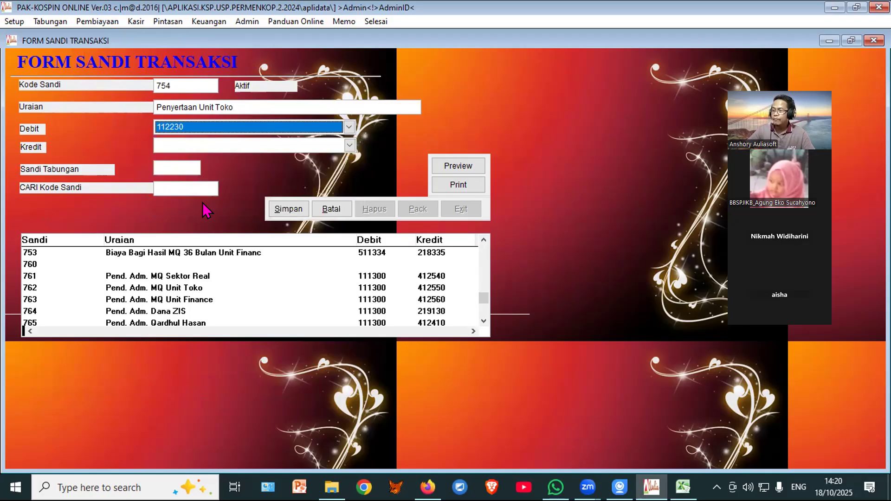
click(175, 147)
text(111300)
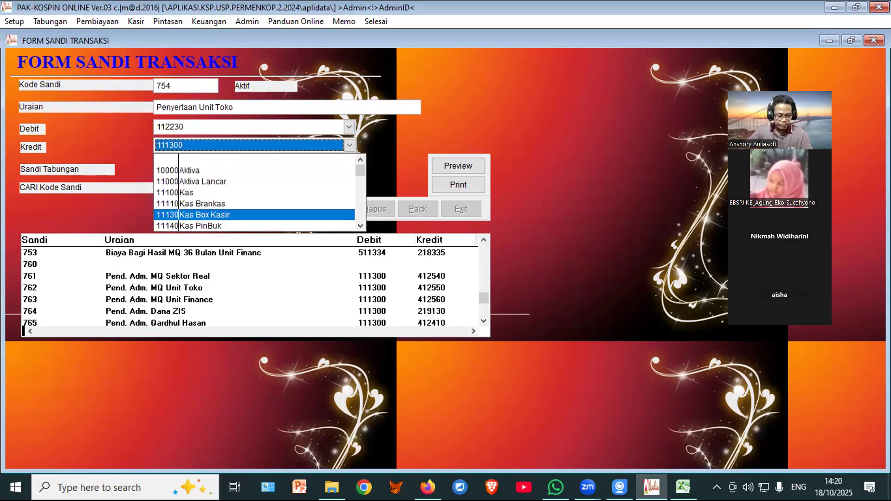
key(Return)
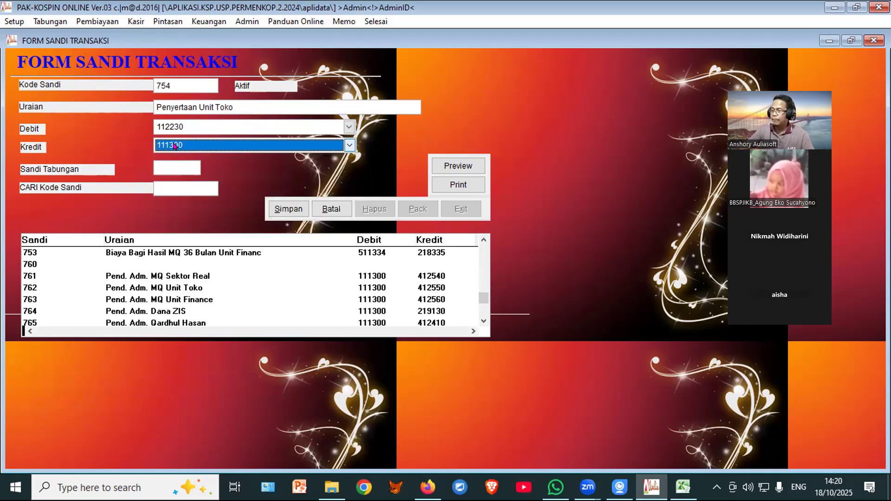
click(292, 208)
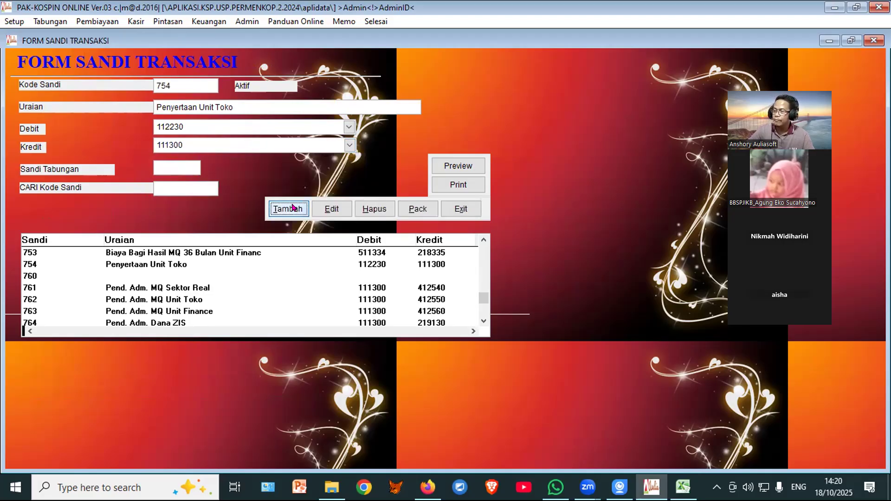
Step: Add code 755 described as Pengembalian Modal Unit Toko
click(288, 214)
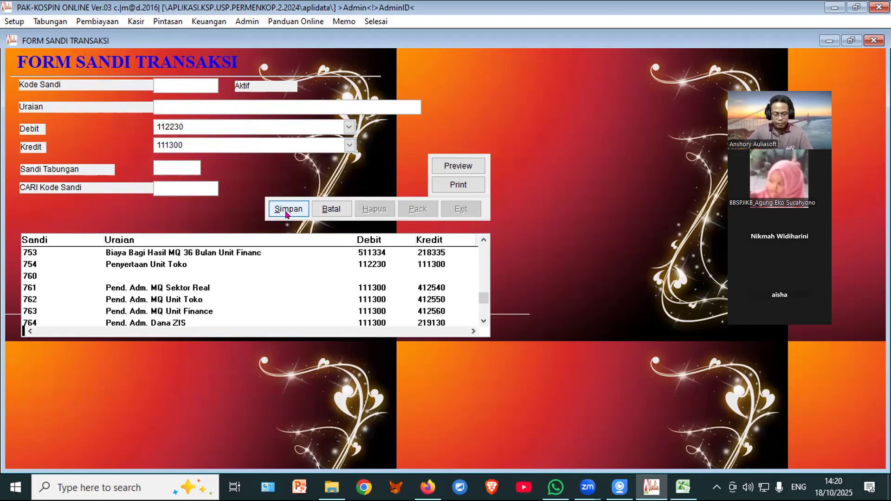
text(755)
key(Return)
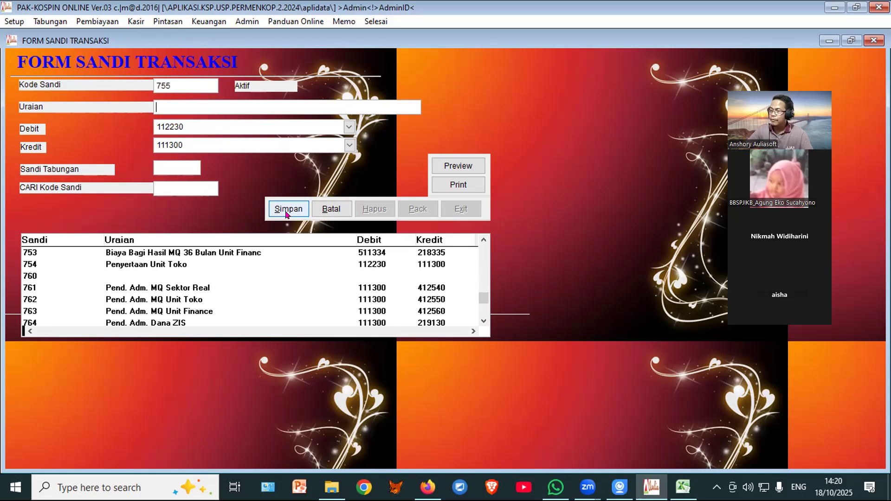
text(P)
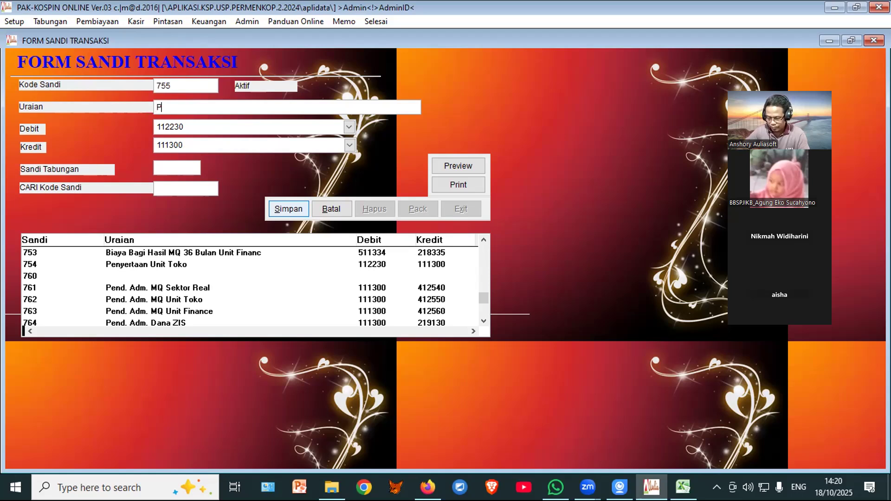
text(engembalian)
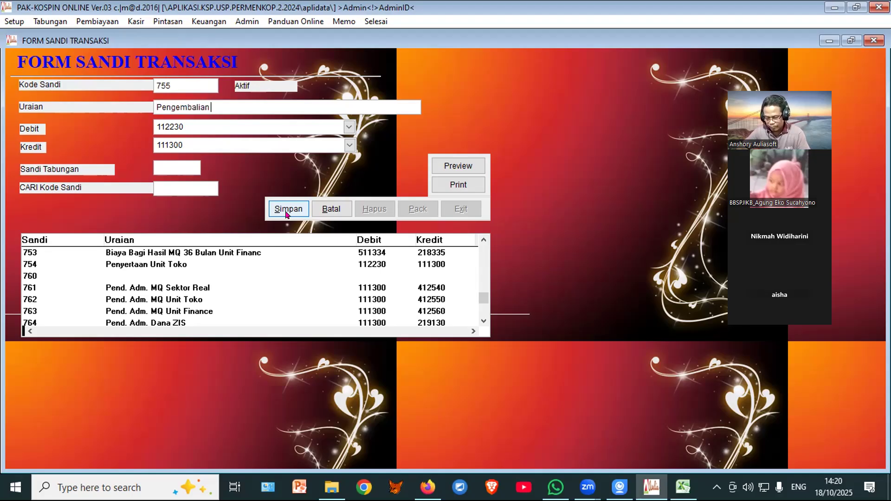
text( Mod)
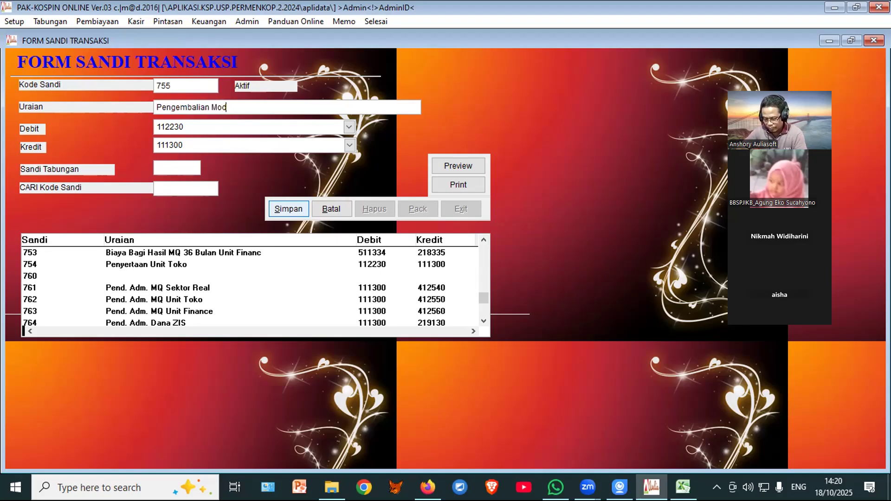
text(al Unit)
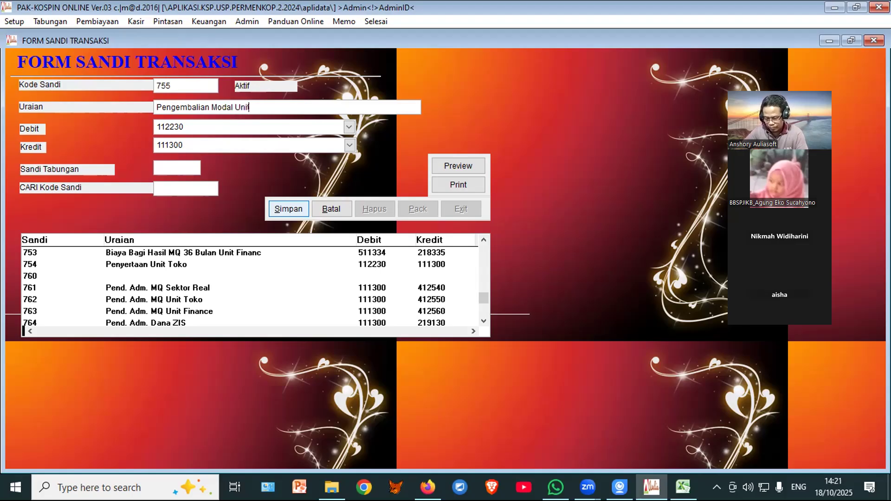
text( Tokok)
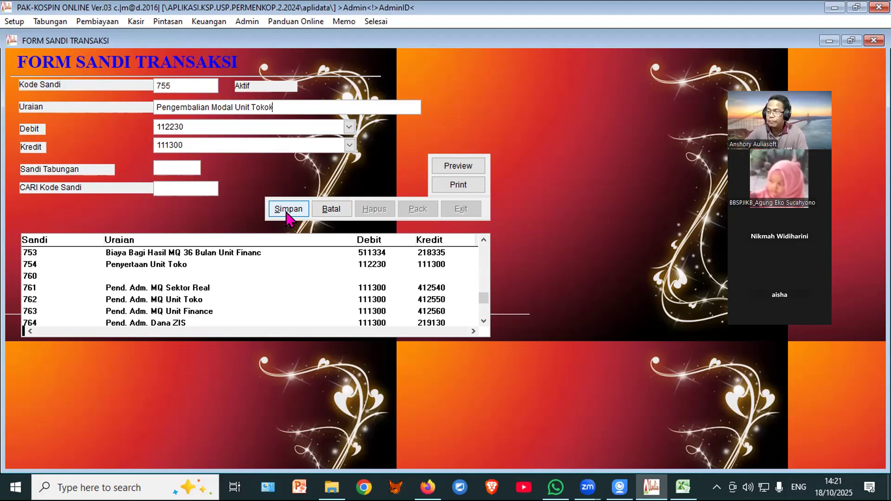
key(BackSpace)
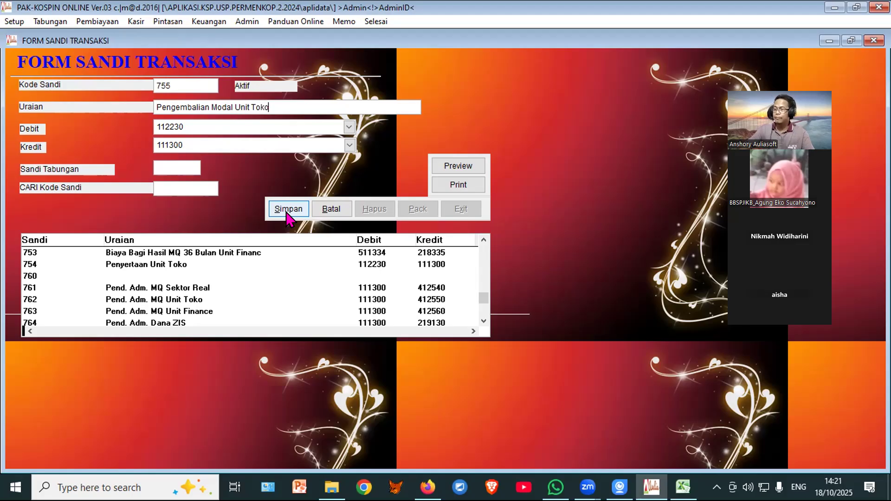
Step: Set debit 111300 and credit 112230, save code 755, and close the code form
click(221, 130)
text(111300)
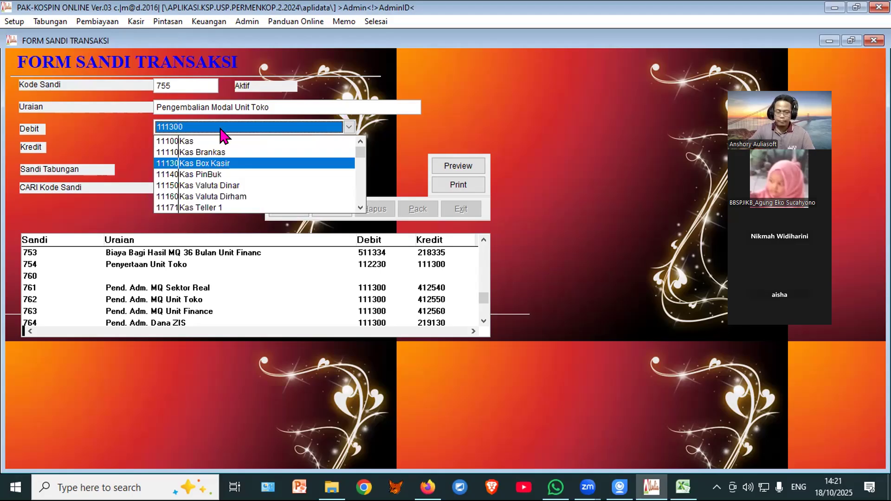
key(Return)
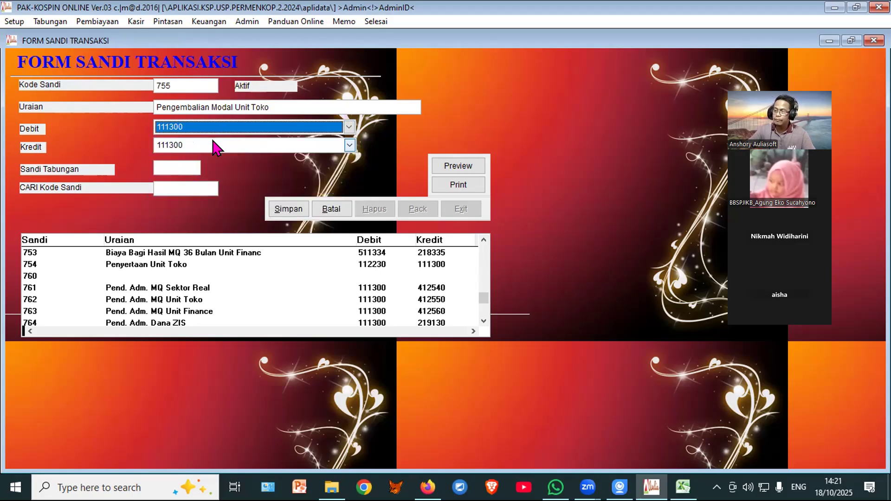
click(214, 145)
text(112230)
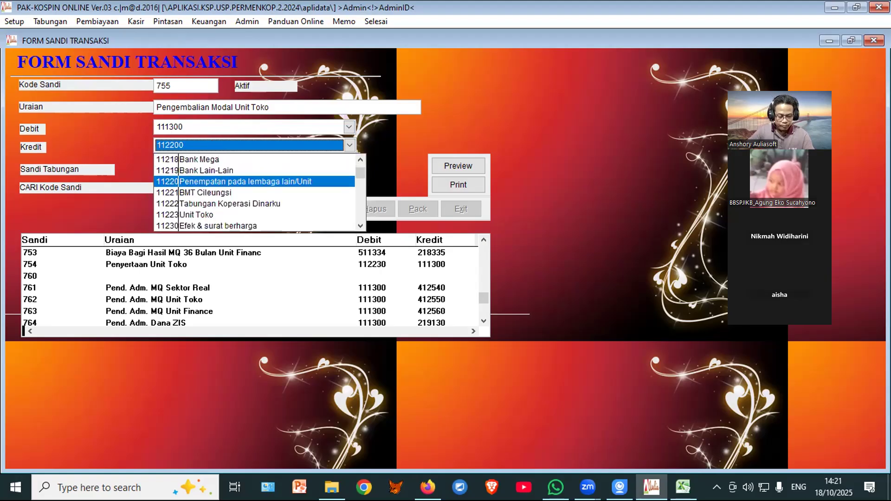
key(Return)
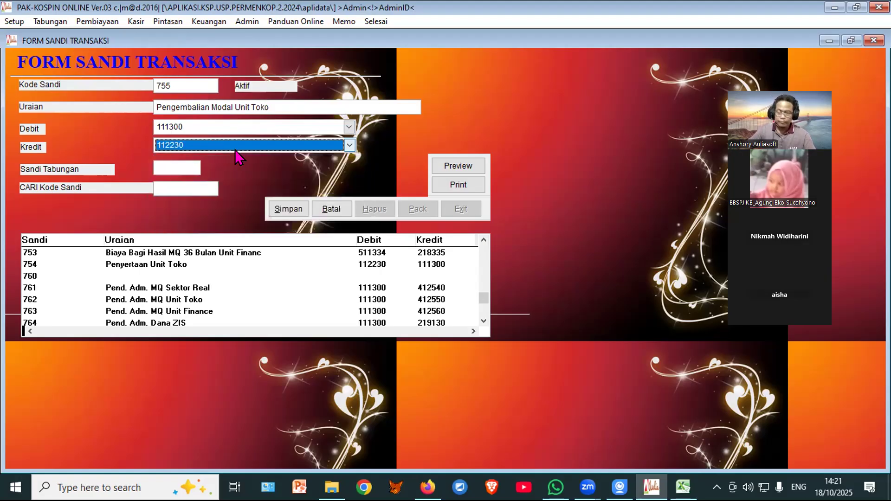
click(277, 209)
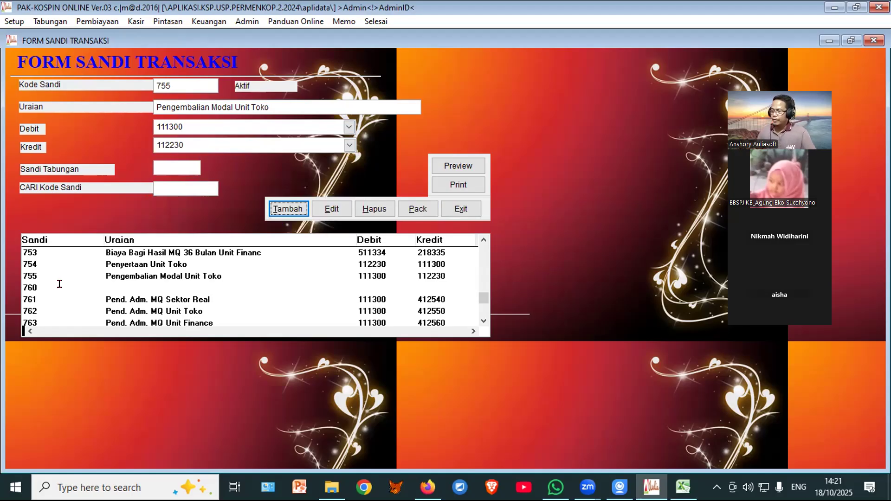
click(461, 210)
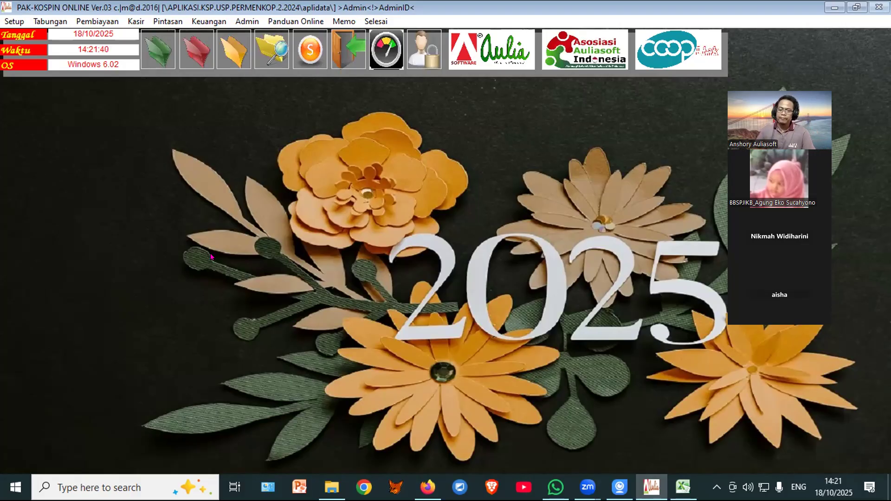
Step: Switch to Excel, maximize the Book1 window and select cell B2
click(685, 489)
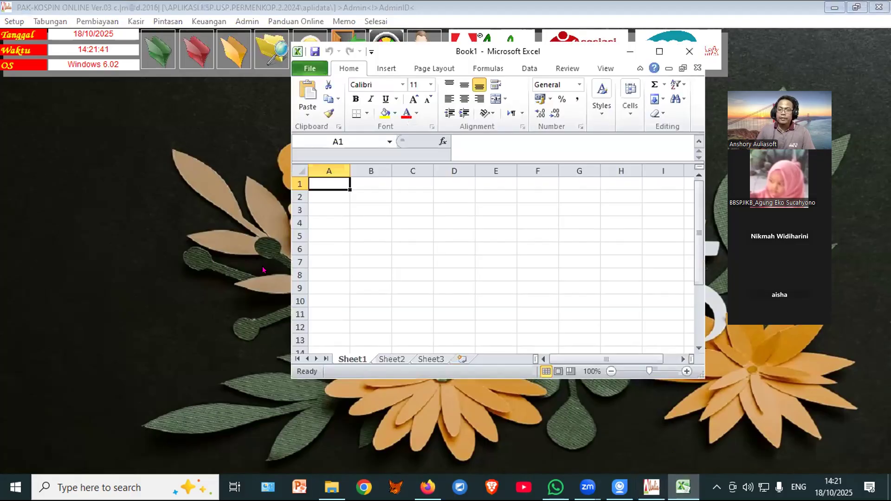
click(660, 52)
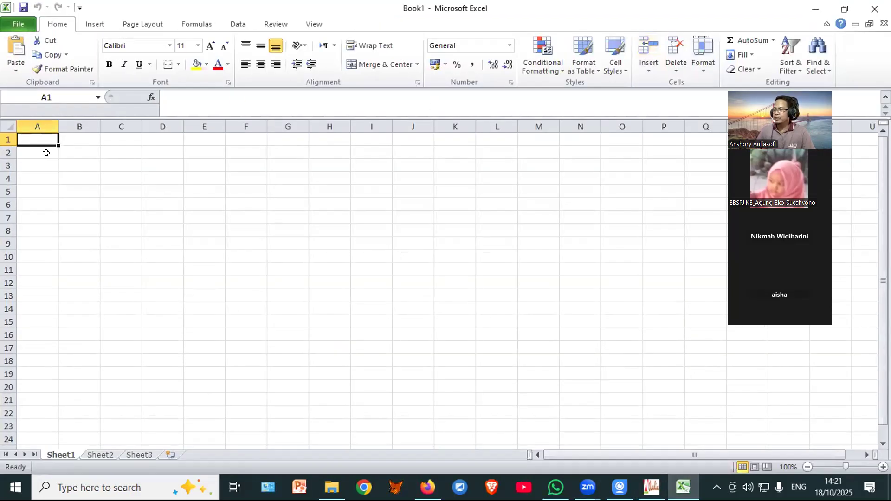
click(67, 152)
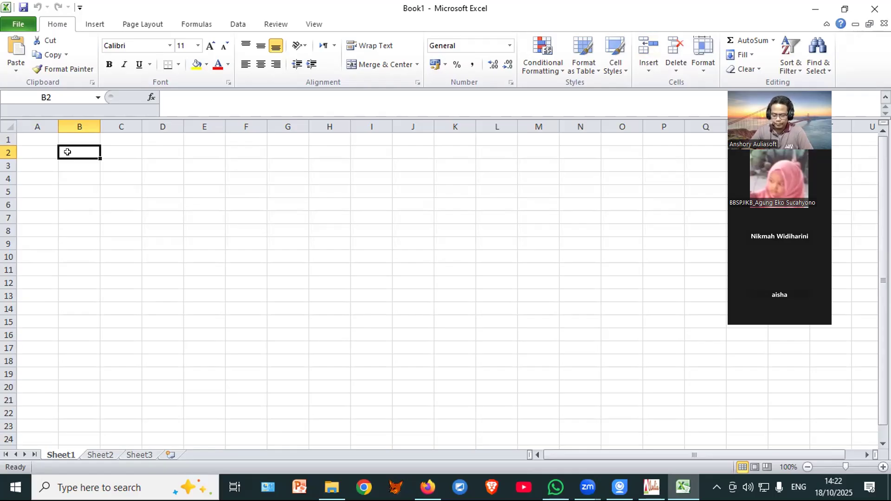
Step: Enter TAGIHAN TOKO in B2 and widen column B to fit it
text(tagihan)
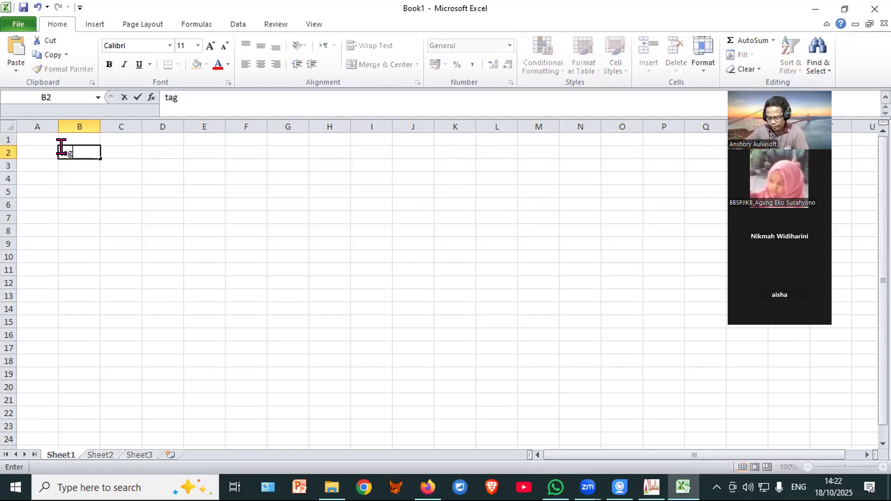
key(BackSpace)
key(BackSpace)
key(BackSpace)
key(BackSpace)
key(BackSpace)
key(BackSpace)
key(BackSpace)
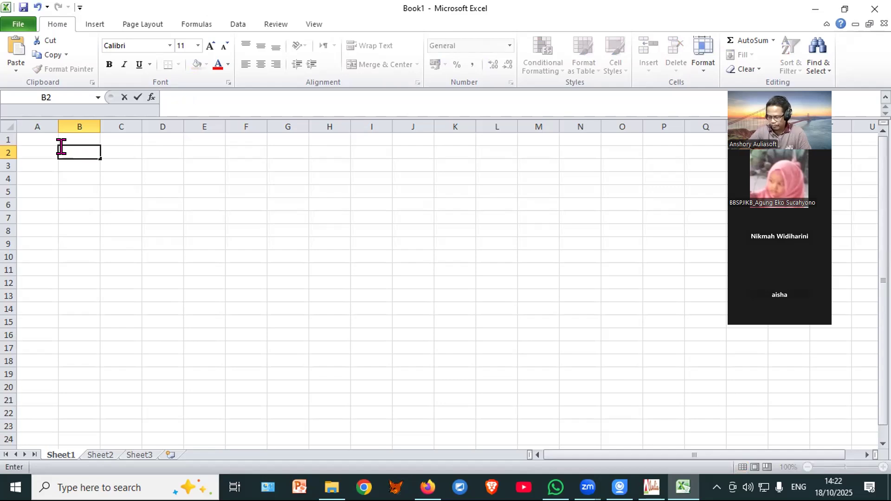
text(TAGIHA)
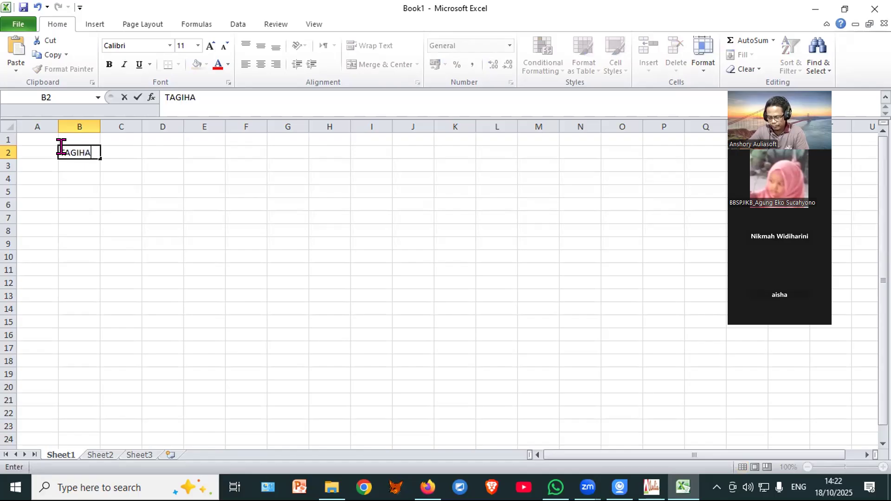
text(N)
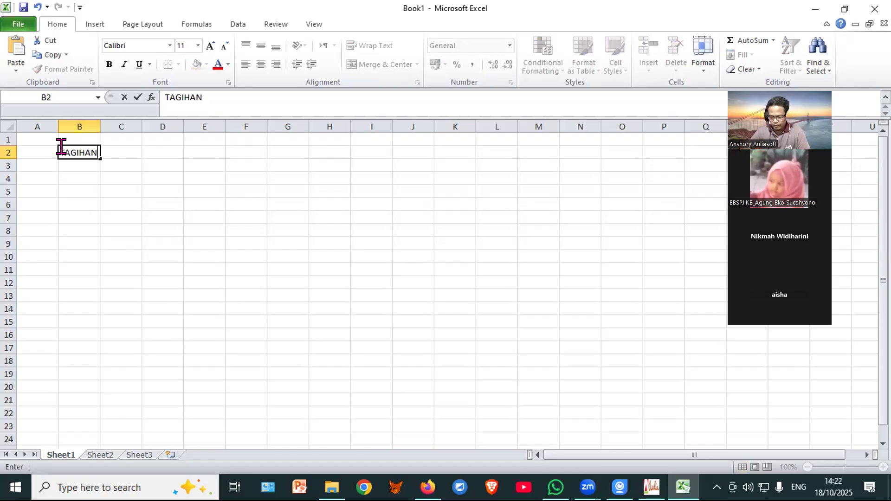
text( TOKO)
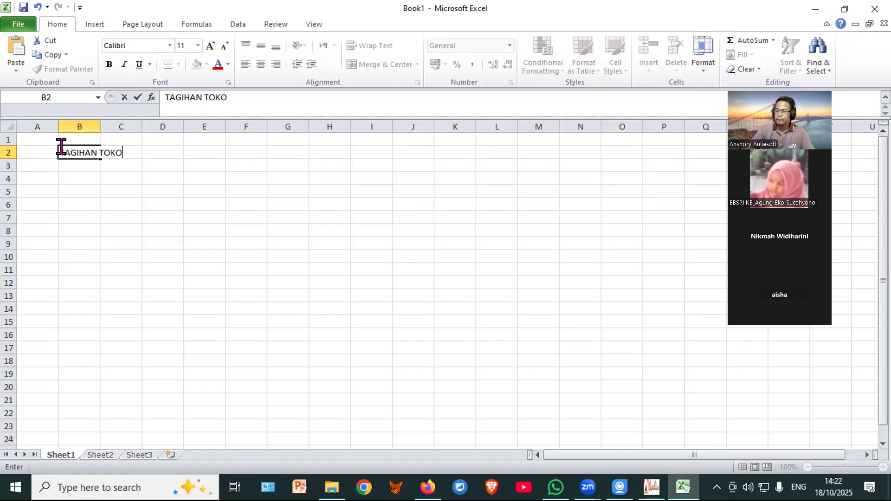
click(152, 150)
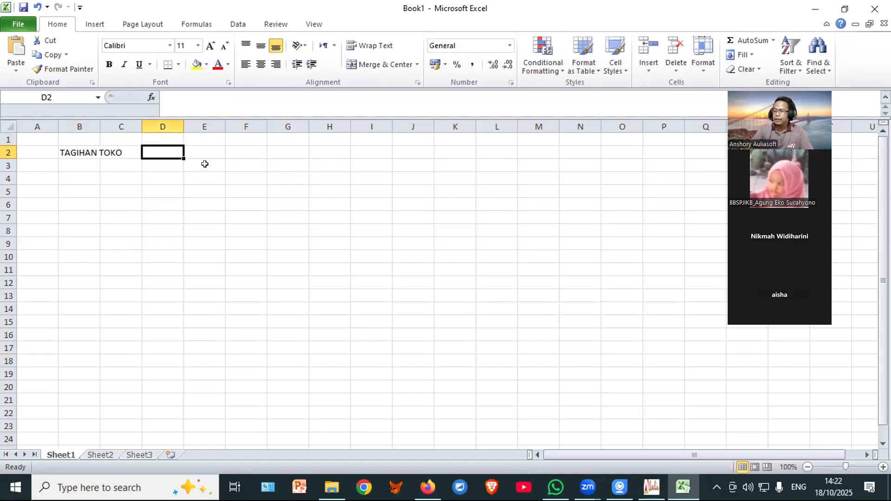
drag(101, 125, 150, 114)
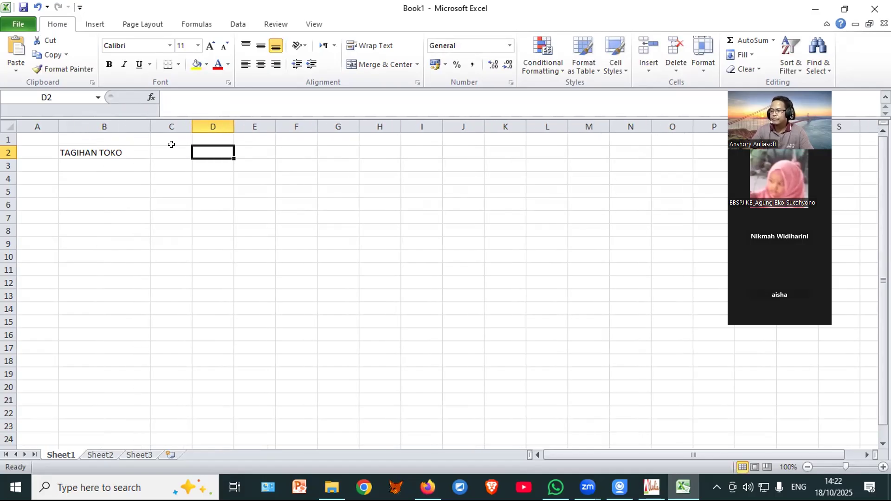
Step: Enter TAGIHAN KARYAWAN in C2 and widen column C to fit it
click(174, 149)
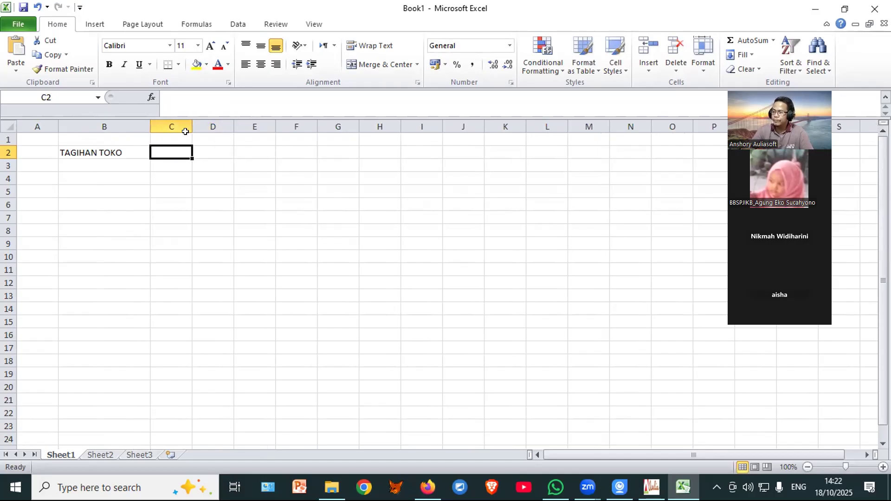
drag(192, 124, 222, 125)
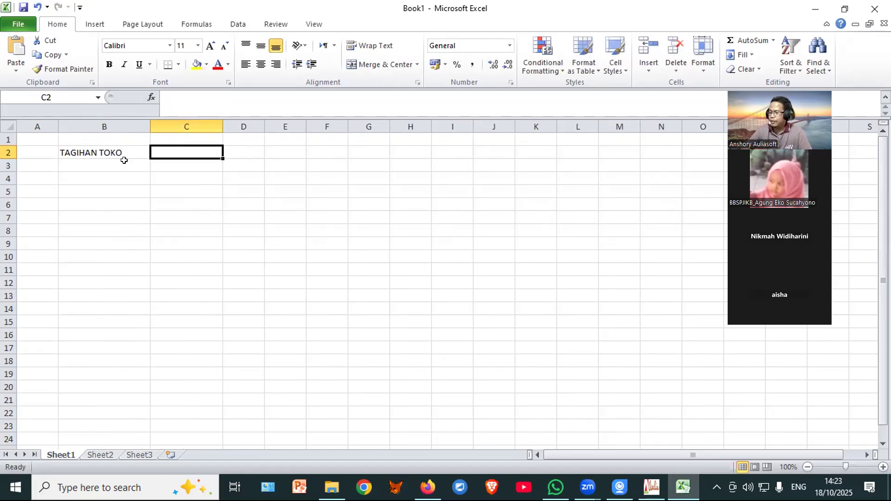
text(T)
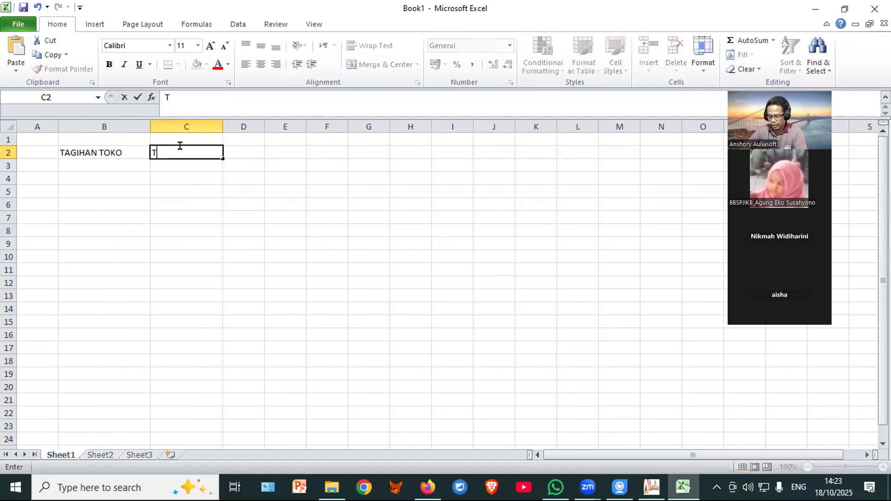
text(AGIHAN )
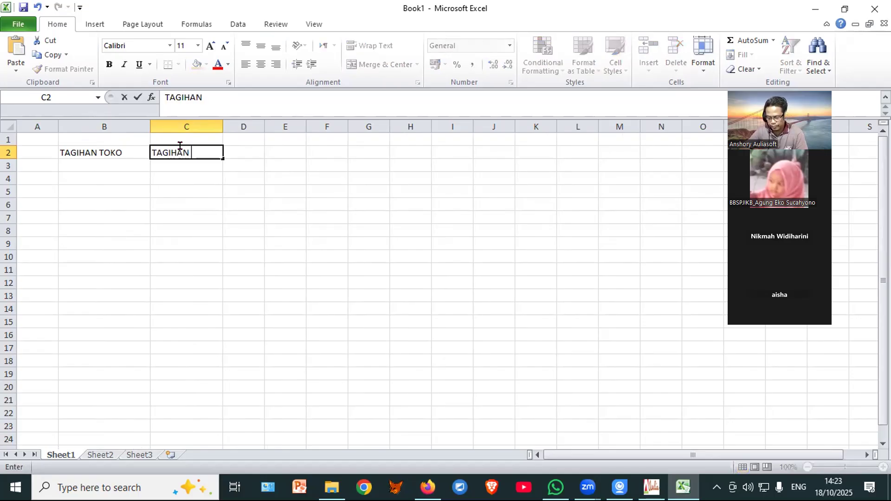
text(KARYAWAN)
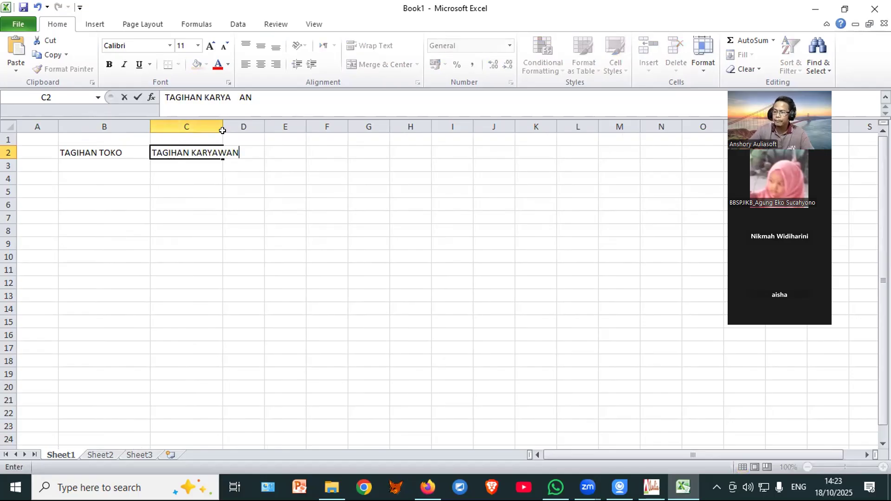
click(202, 164)
drag(222, 126, 250, 122)
click(81, 145)
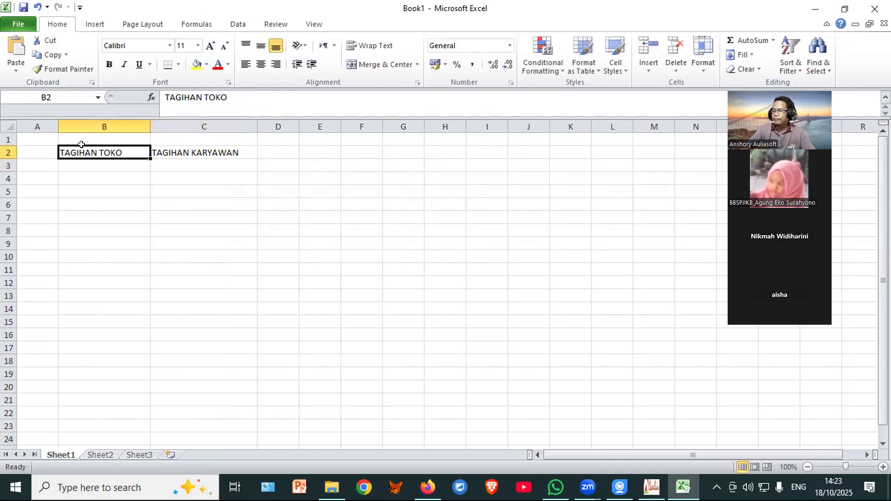
click(88, 175)
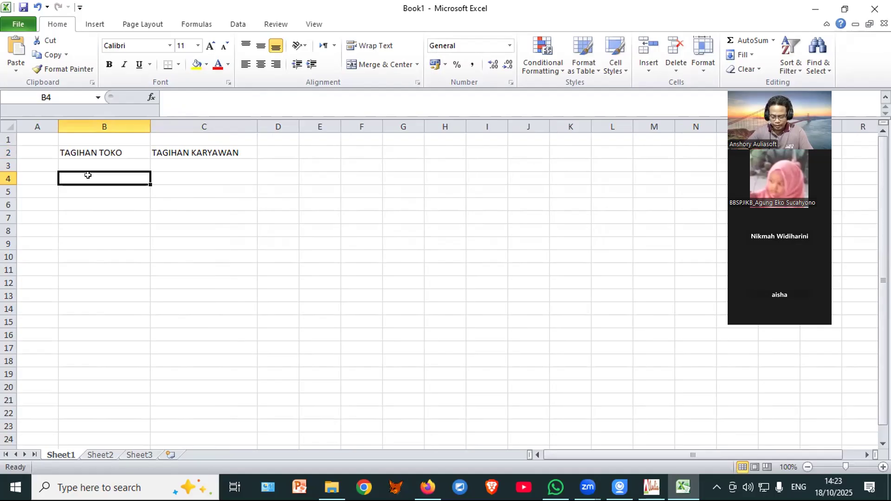
Step: Enter 2.500.000 in cell B4 and 10000000 in cell C4
text(2)
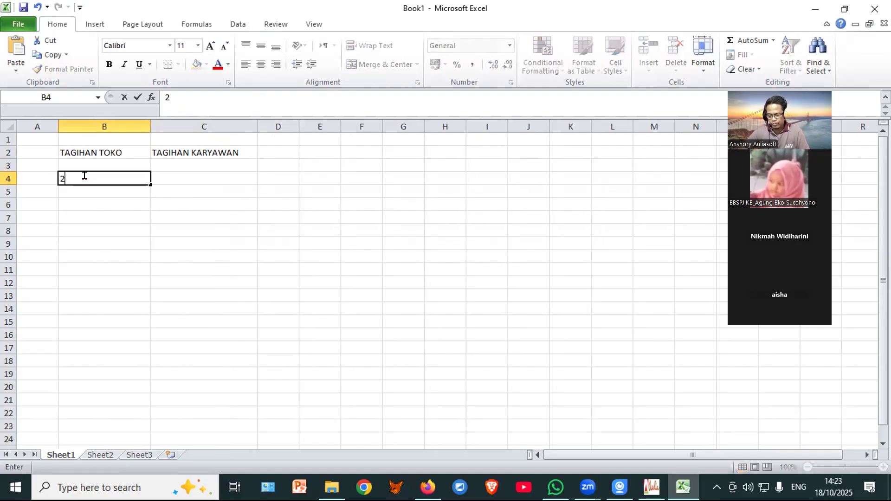
text(500)
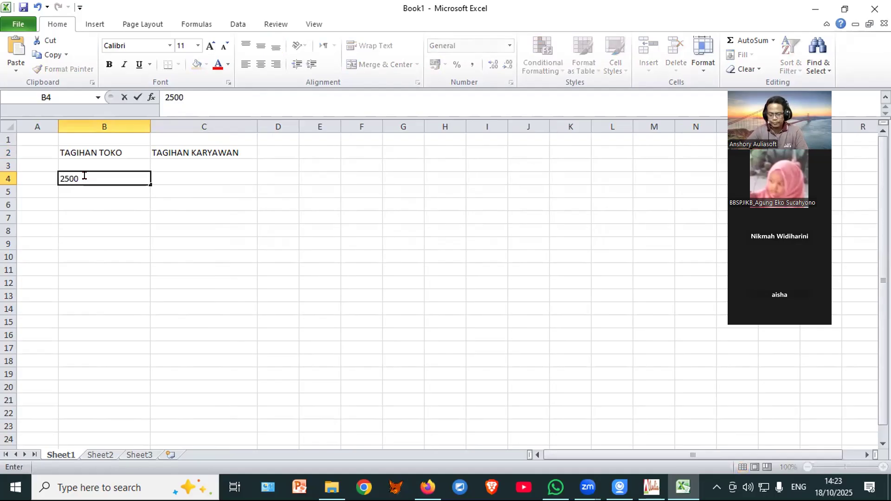
text(.000)
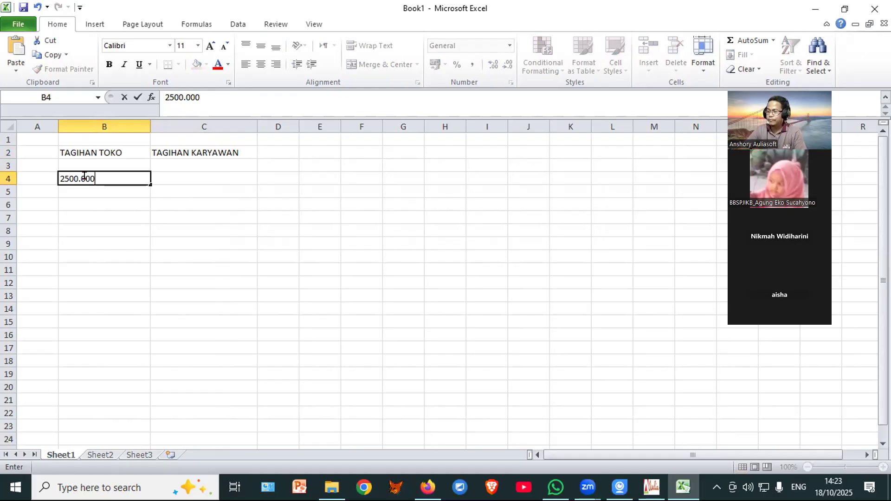
click(61, 176)
text(.)
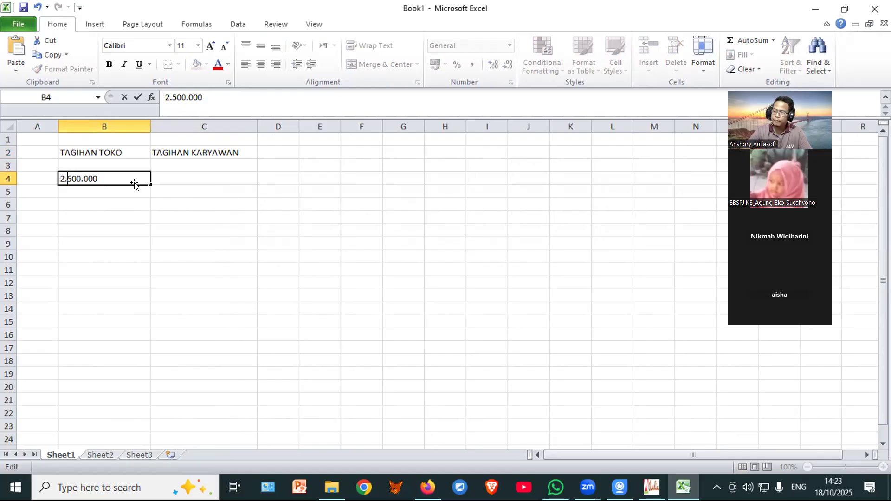
click(163, 175)
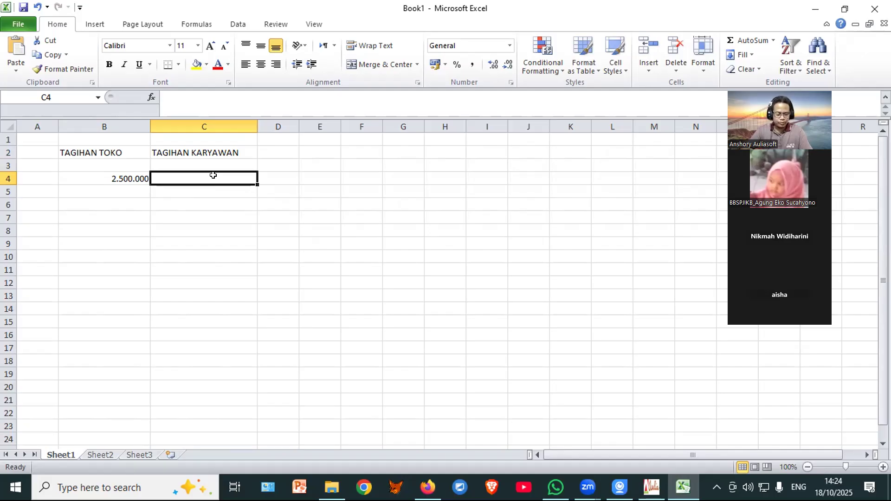
text(10000000)
key(Return)
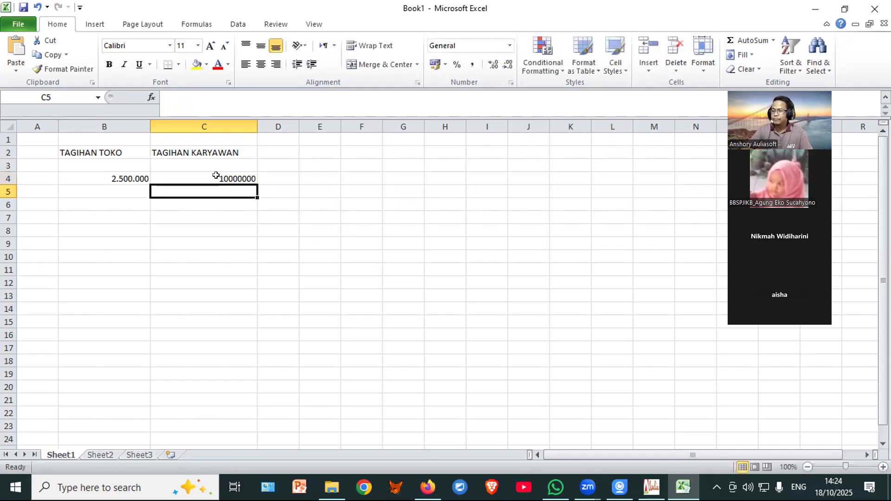
click(216, 176)
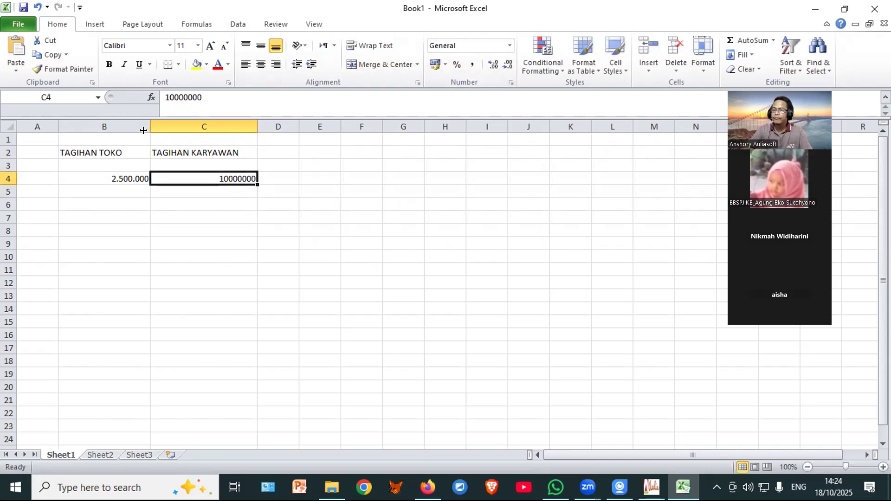
Step: Format B4:C14 as Accounting with 0 decimal places and no currency symbol
drag(93, 179, 233, 299)
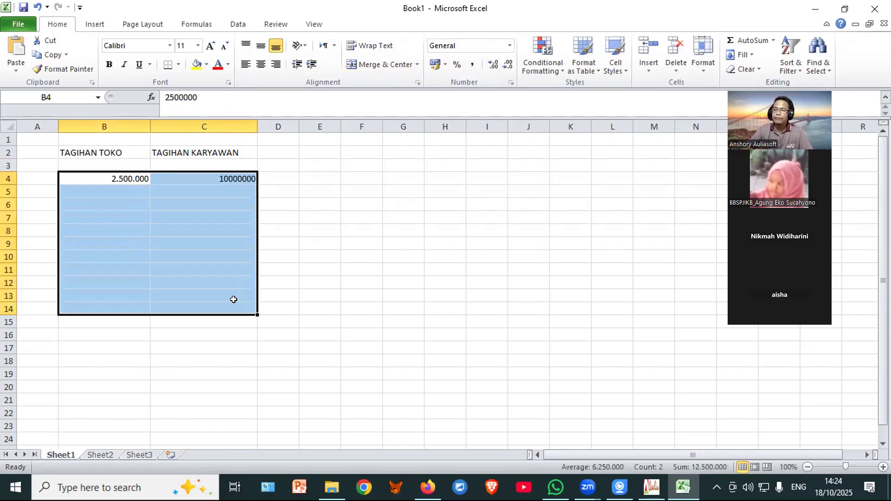
right_click(132, 237)
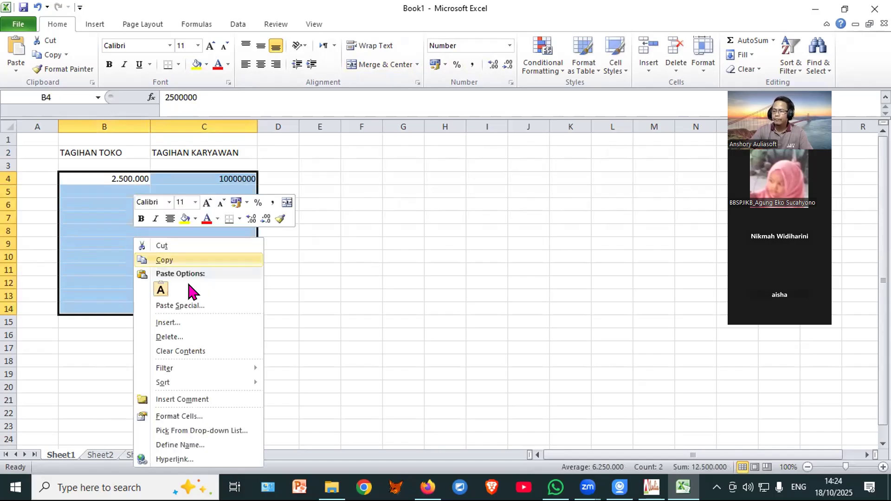
click(178, 417)
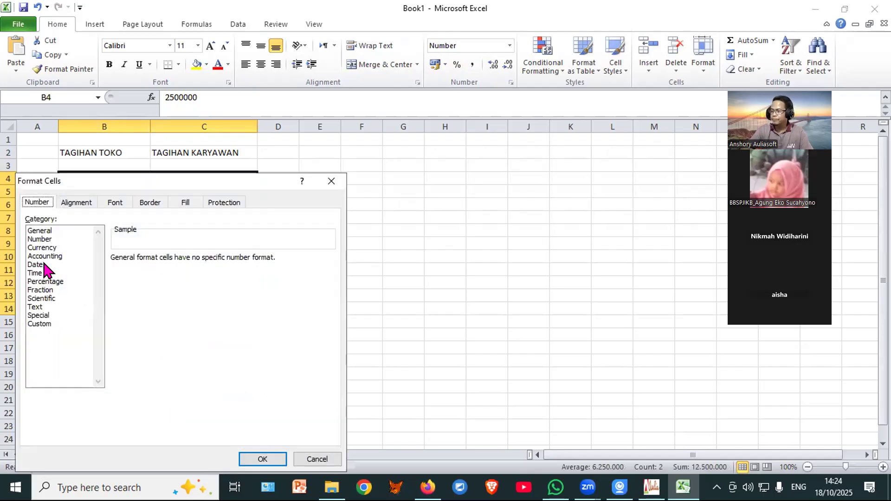
click(44, 257)
click(259, 460)
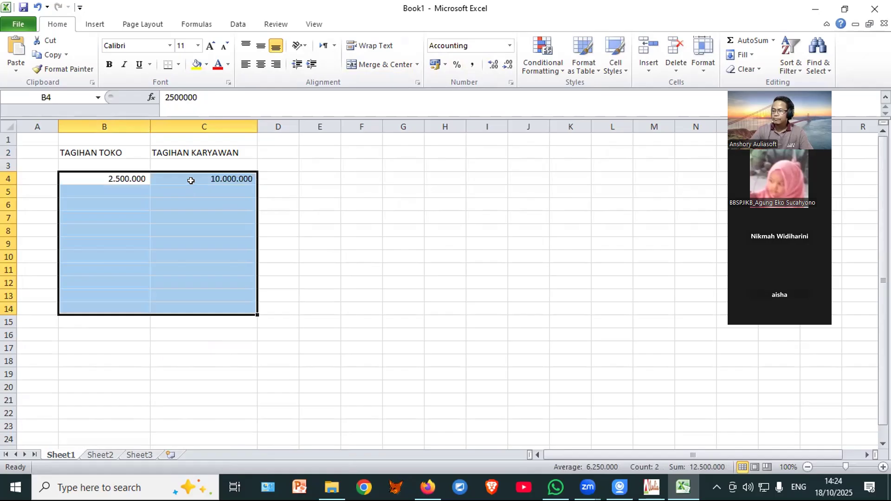
click(191, 180)
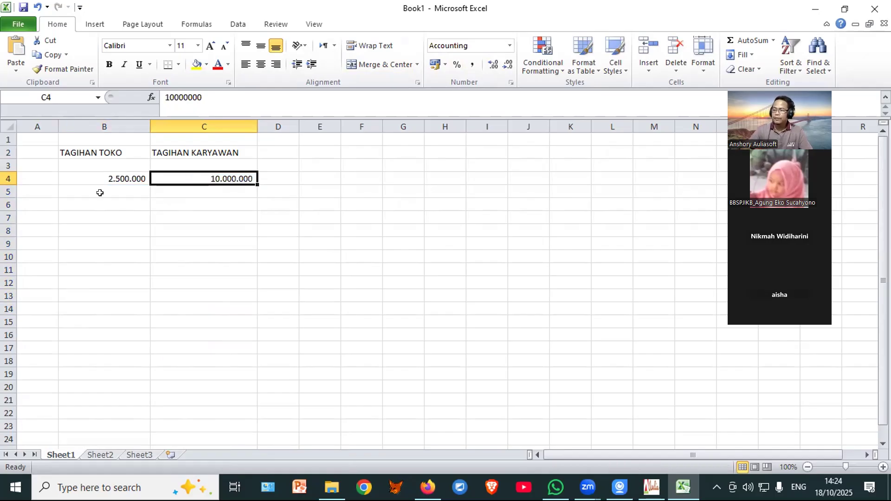
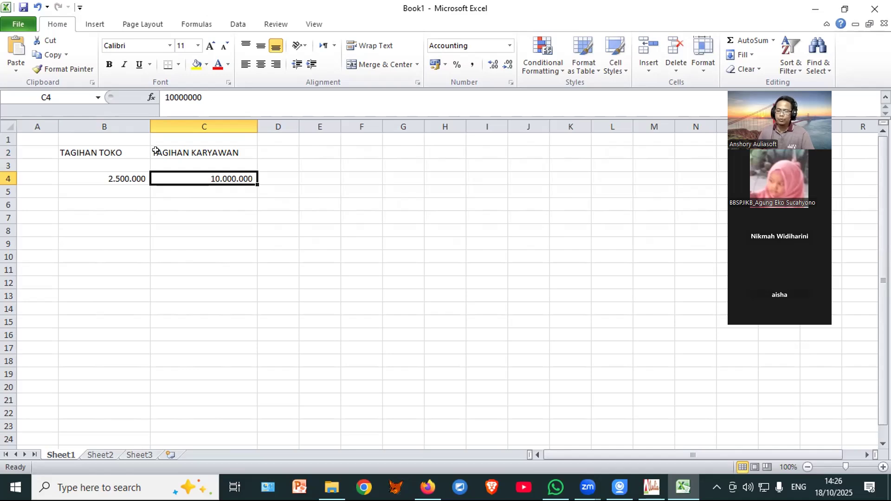
Step: Switch from the Excel billing sheet to the PAK-KOSPIN ONLINE window on the taskbar
click(649, 486)
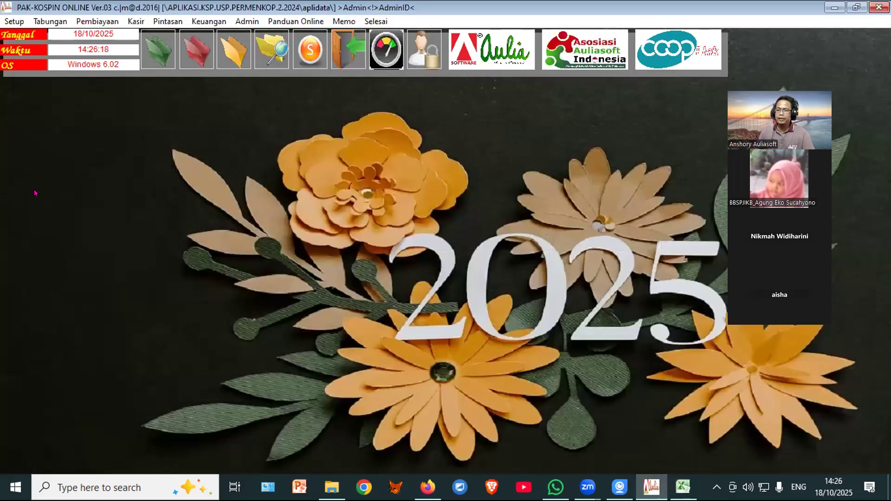
Step: Preview the Neraca Saldo Non Multi Currency trial balance full-screen, balancing at 154,275,000
mouse_move(233, 65)
click(246, 127)
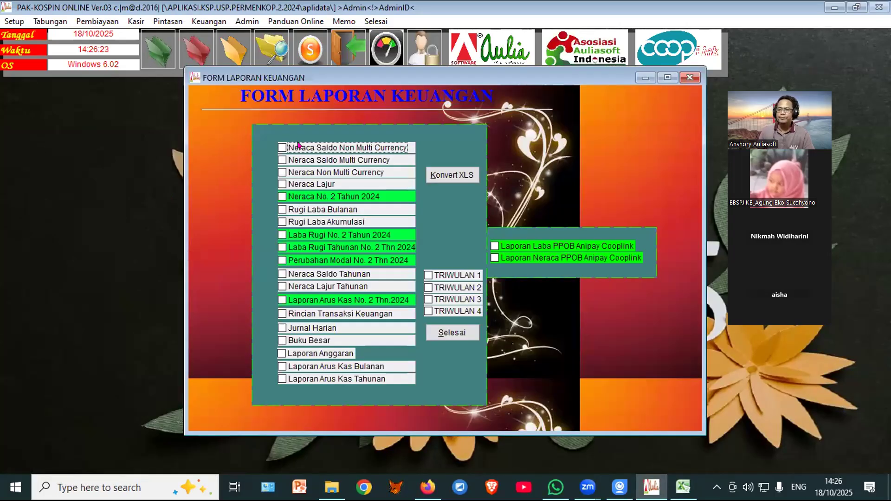
click(292, 145)
click(444, 146)
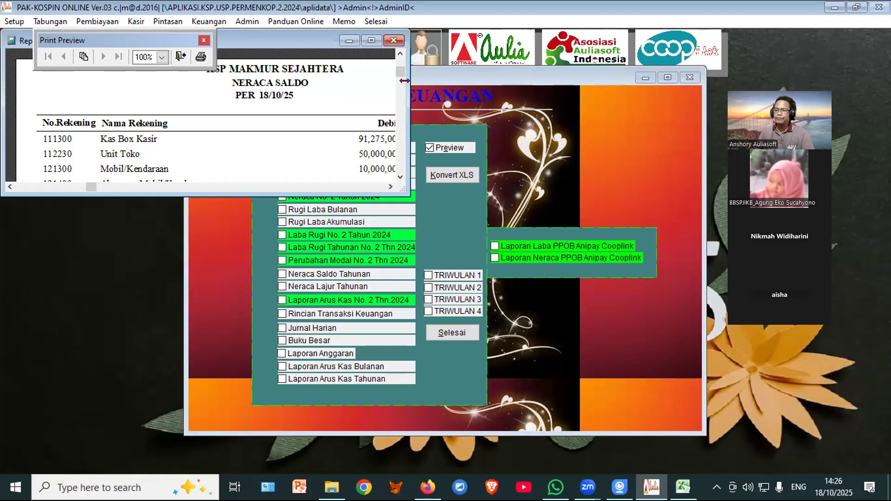
click(372, 40)
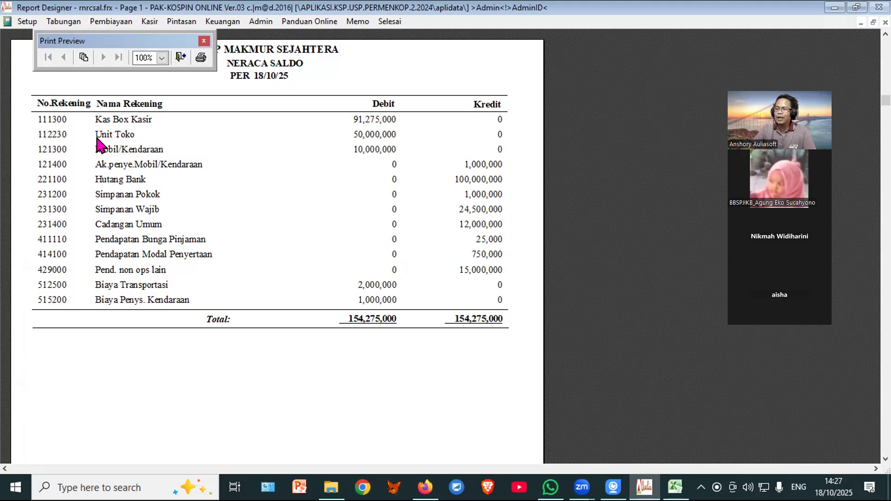
Step: Close the trial balance preview and the reports form, then open Transaksi Keuangan
click(174, 54)
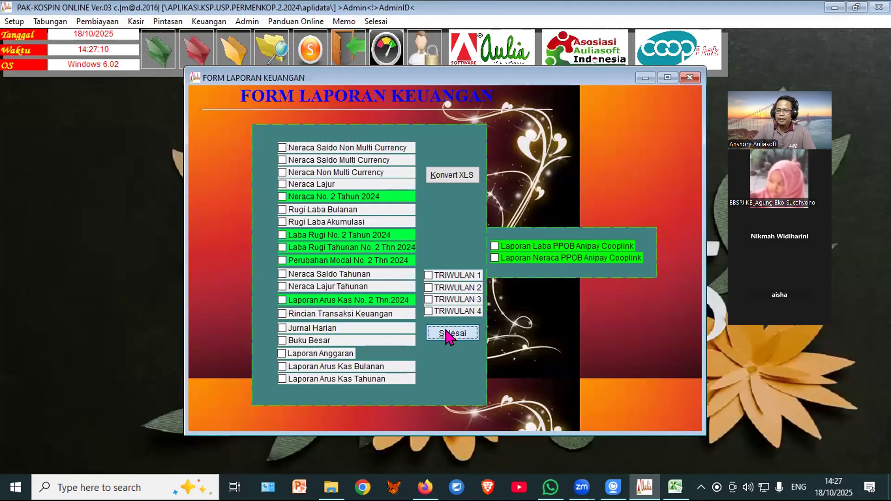
click(446, 330)
click(234, 60)
Step: Enter a new transaction: code 755, 'PENGEMBALIAN MODAL TOKO', amount 2,500,000
key(1)
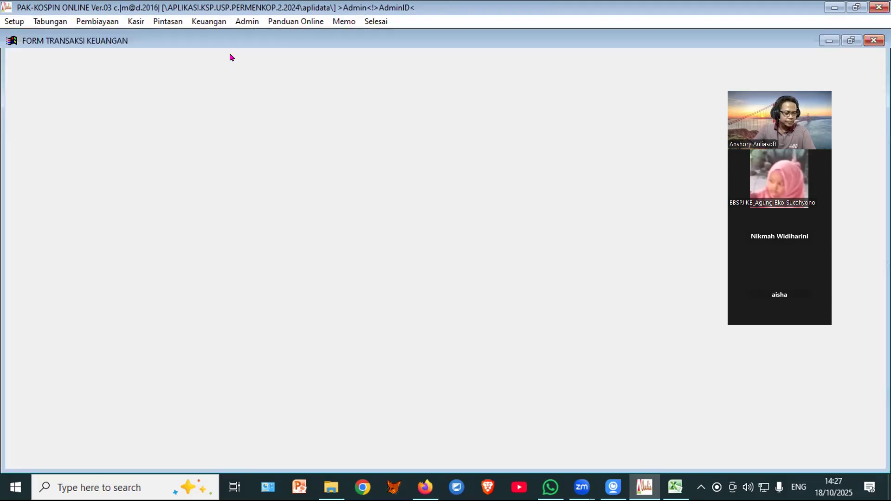
click(45, 277)
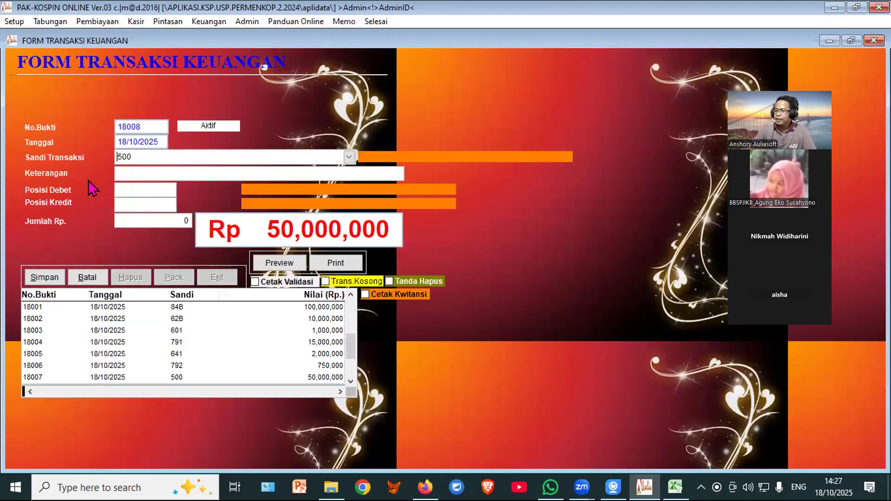
drag(140, 156, 91, 156)
text(755)
key(Return)
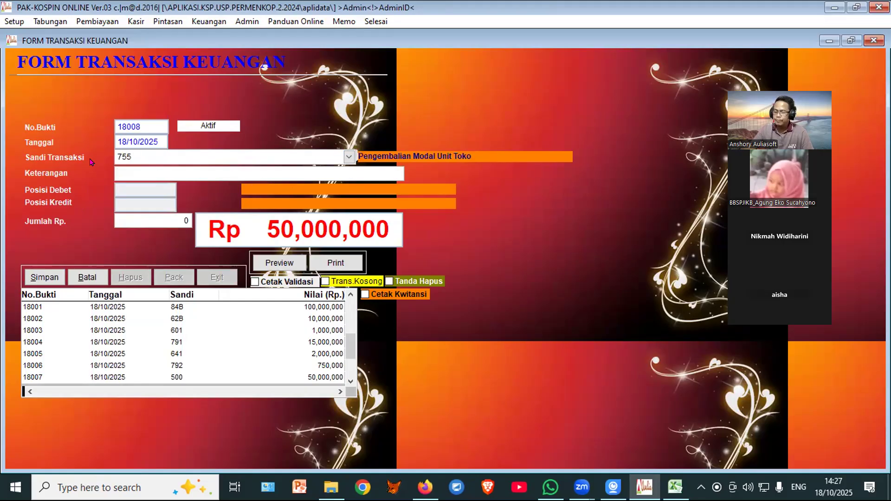
text(P)
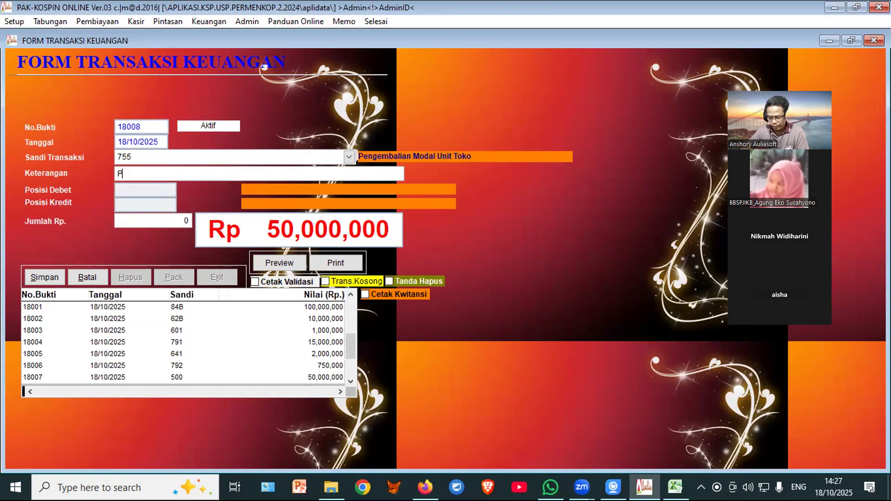
text(ENGEMBALI)
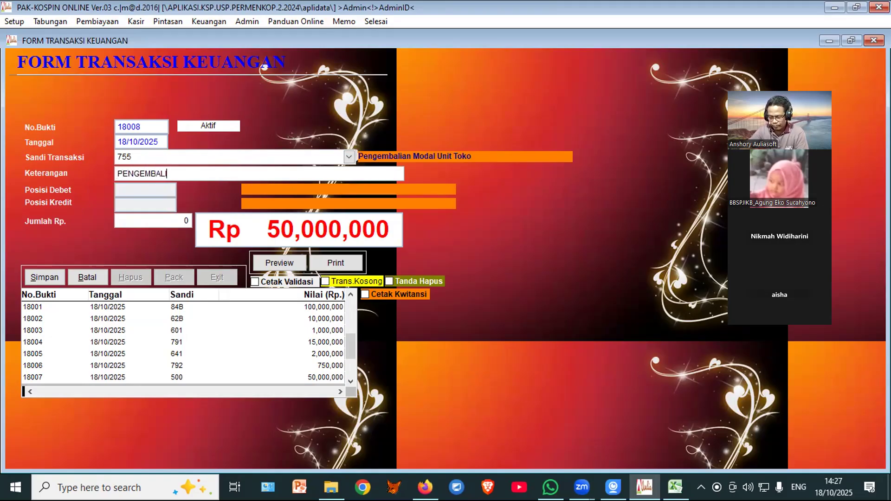
text(AN MODAL TOKO)
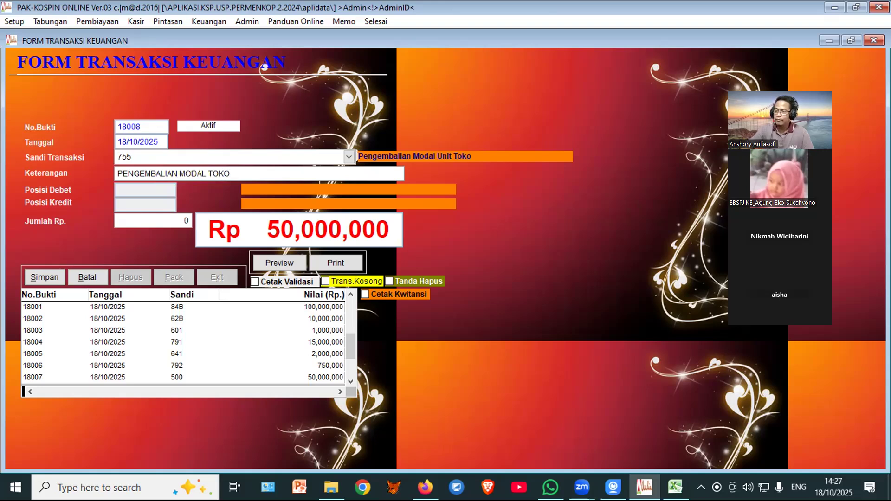
key(Return)
text(2,500,000)
key(Return)
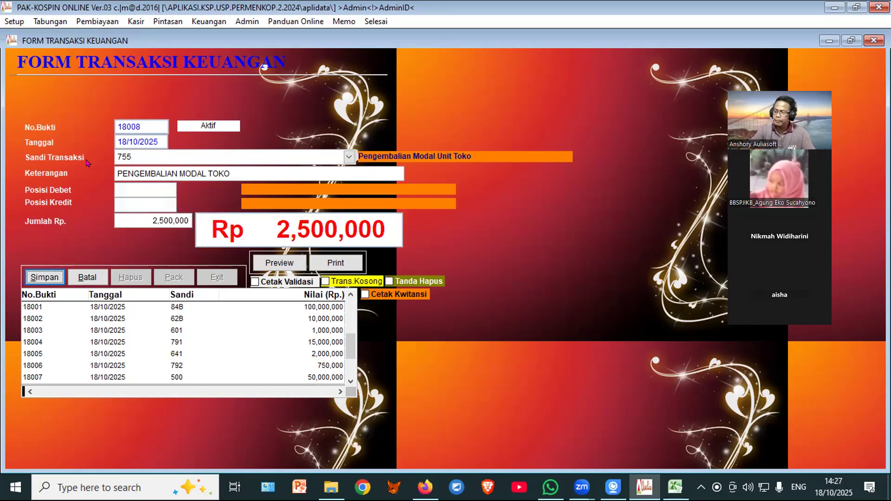
Step: Save transaction 18008, close the form, and open Laporan Keuangan
click(41, 277)
click(217, 277)
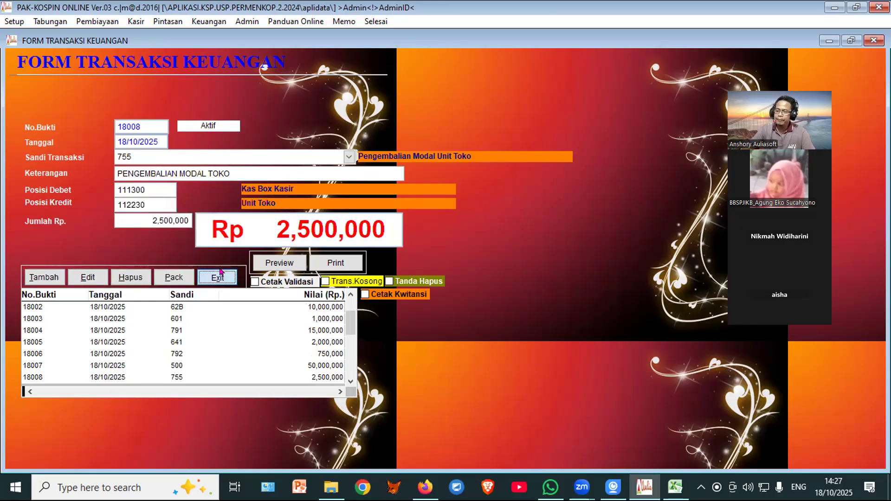
click(236, 51)
click(259, 125)
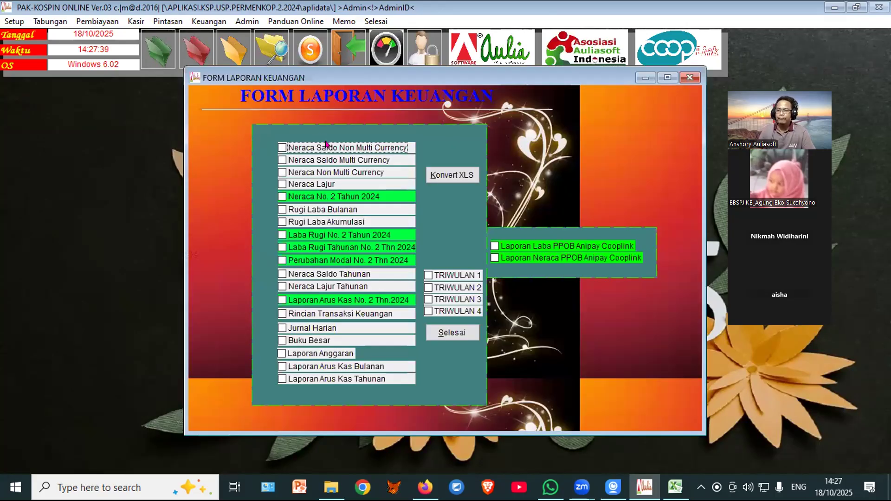
click(444, 149)
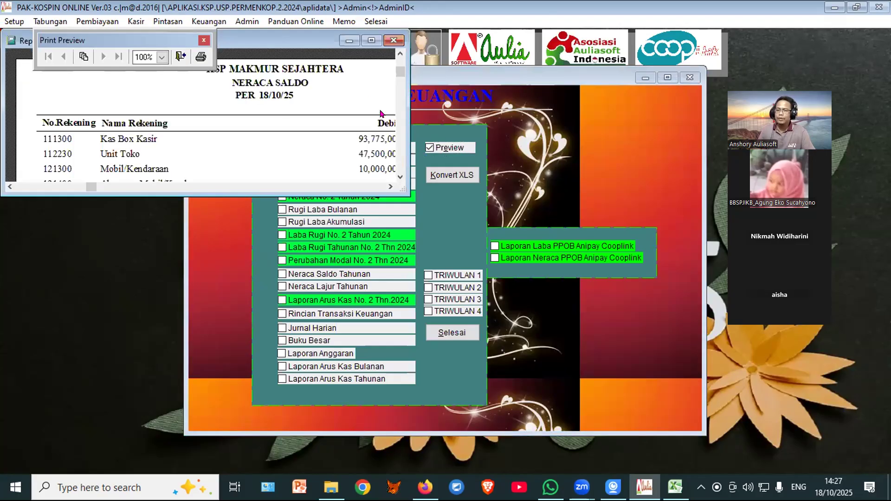
click(372, 40)
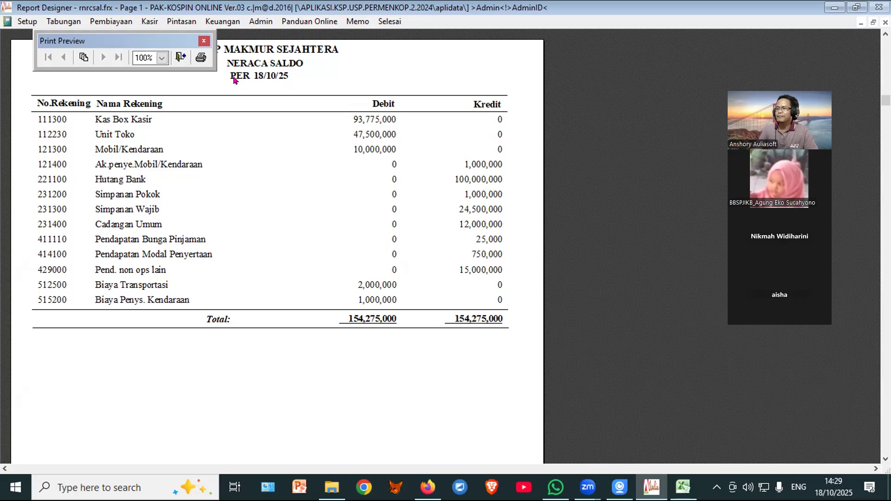
click(181, 59)
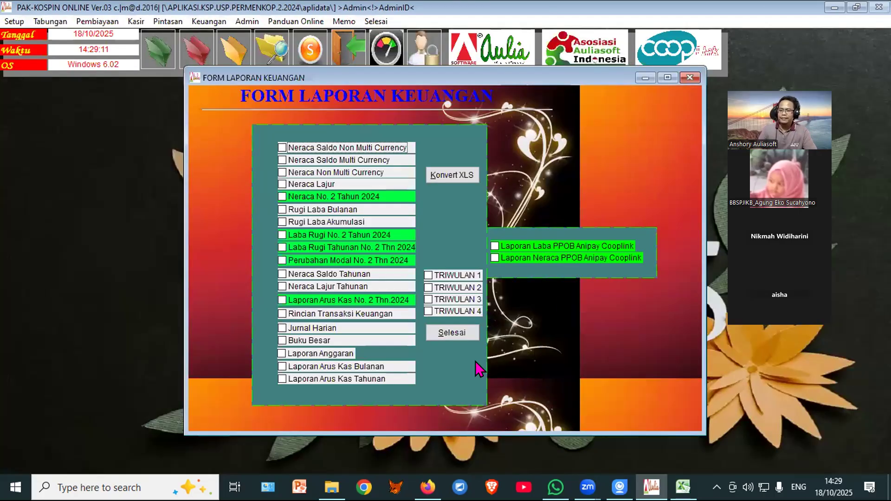
Step: Close the reports form and check the borrower's loan account in 1.Daftar Anggota Pinjaman
click(448, 333)
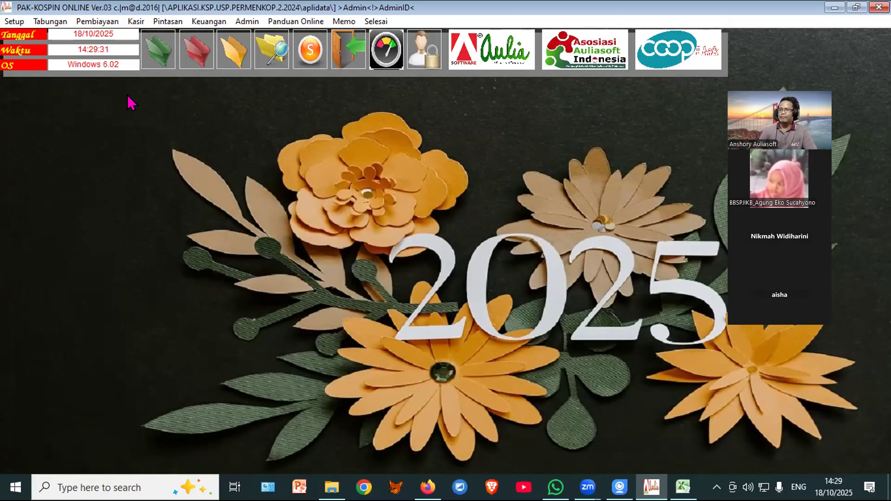
click(154, 57)
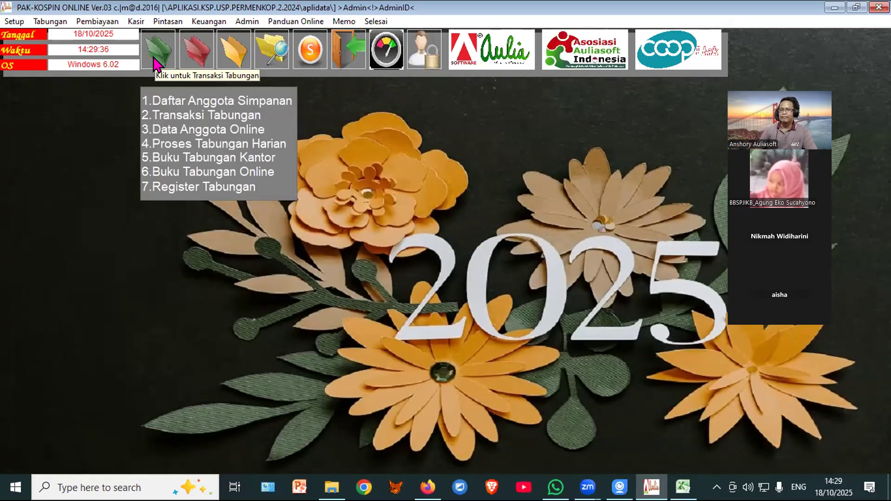
click(196, 48)
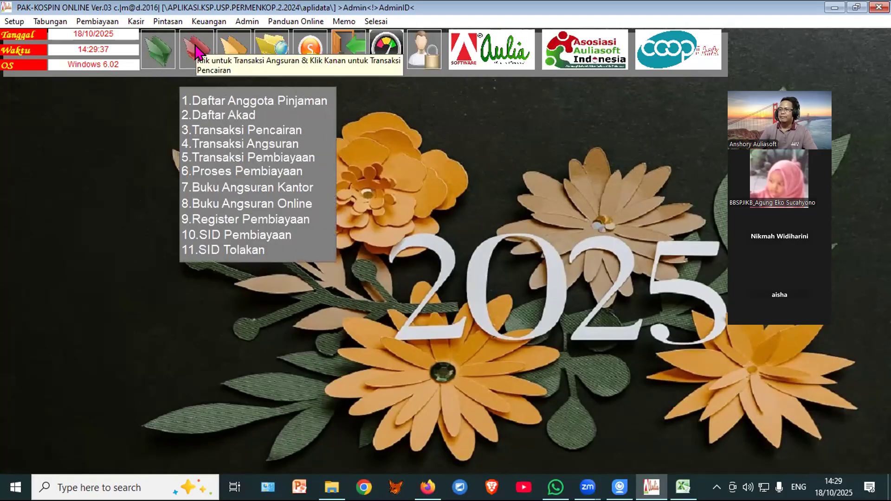
click(209, 95)
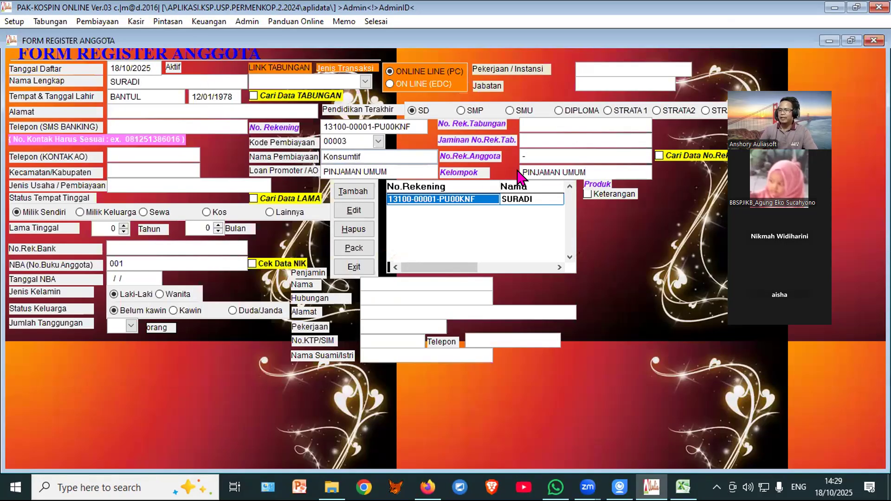
click(353, 267)
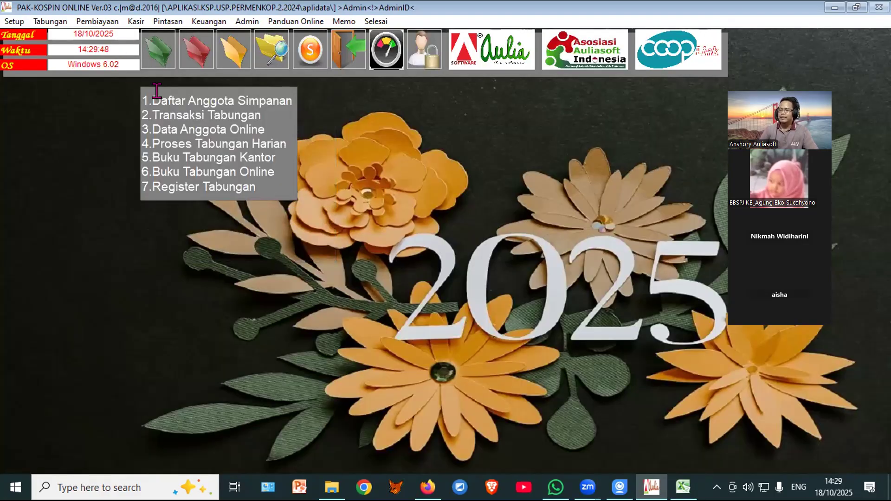
Step: Create and save a SIMP.SUKARELA savings account for the member with book number 001
click(163, 101)
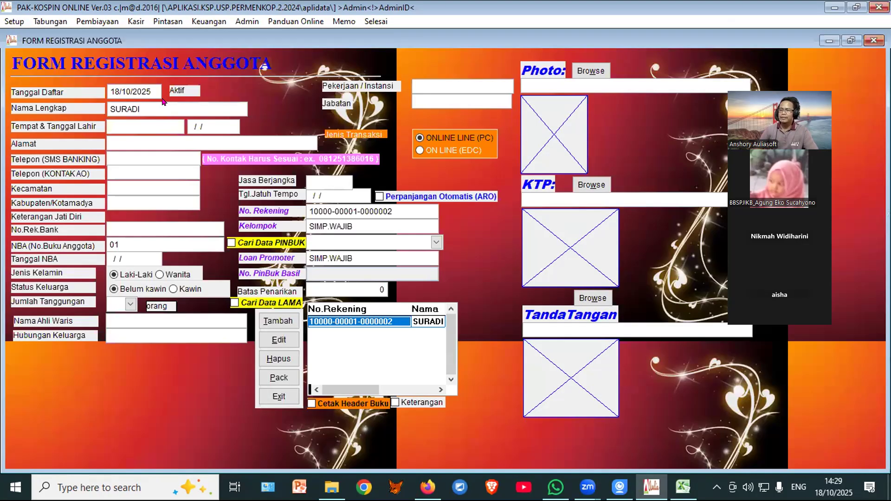
click(276, 322)
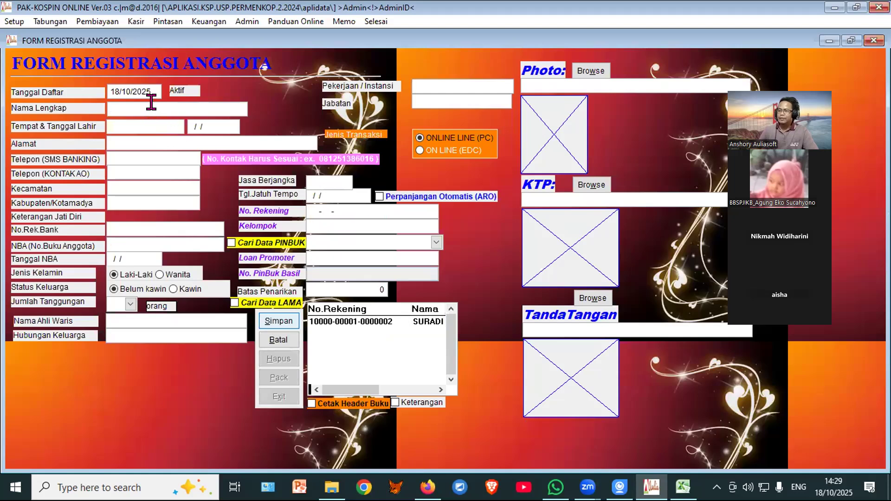
text(SURADI)
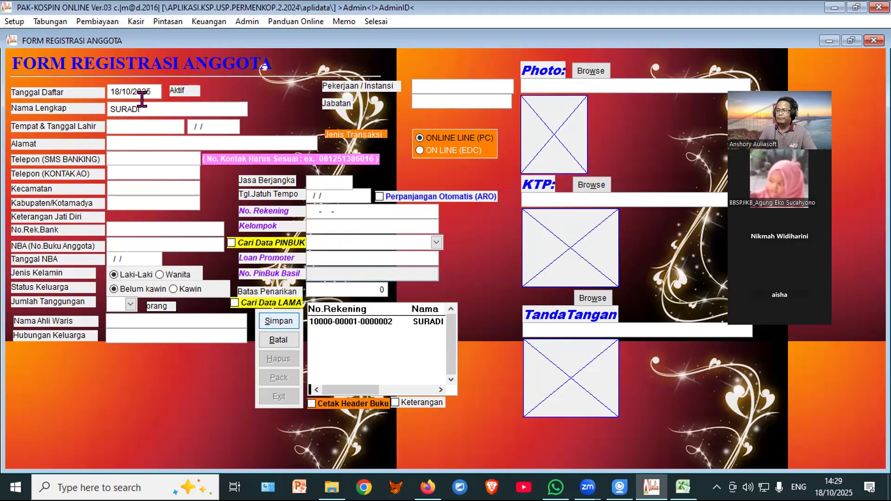
click(122, 240)
text(001)
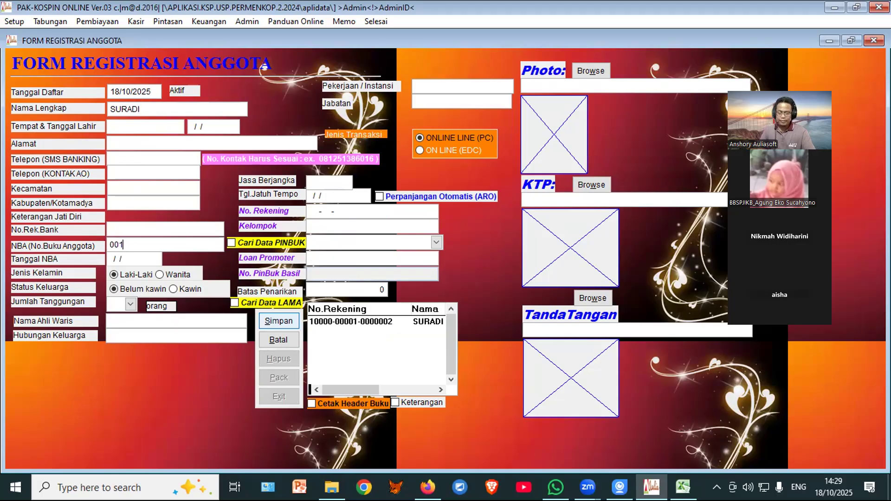
click(366, 215)
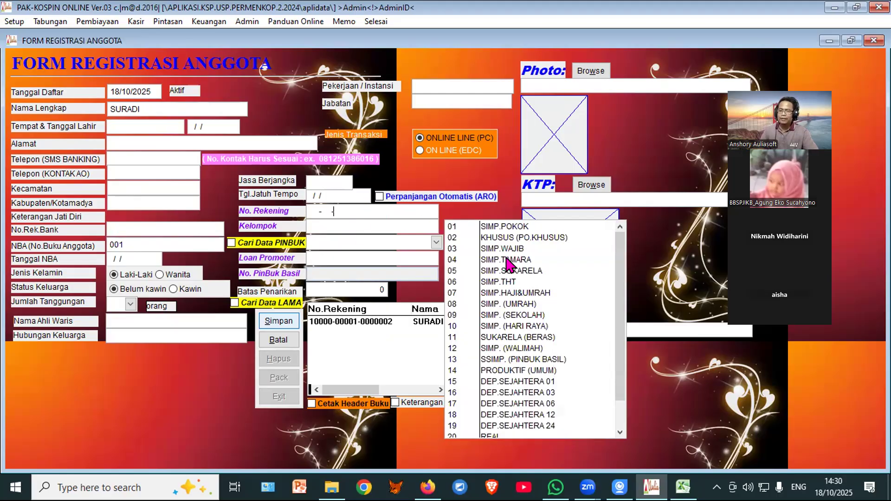
click(511, 271)
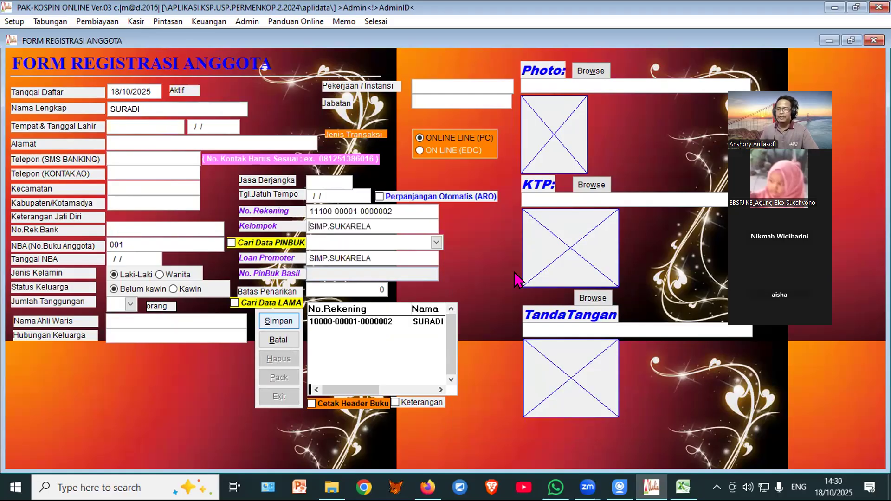
click(278, 322)
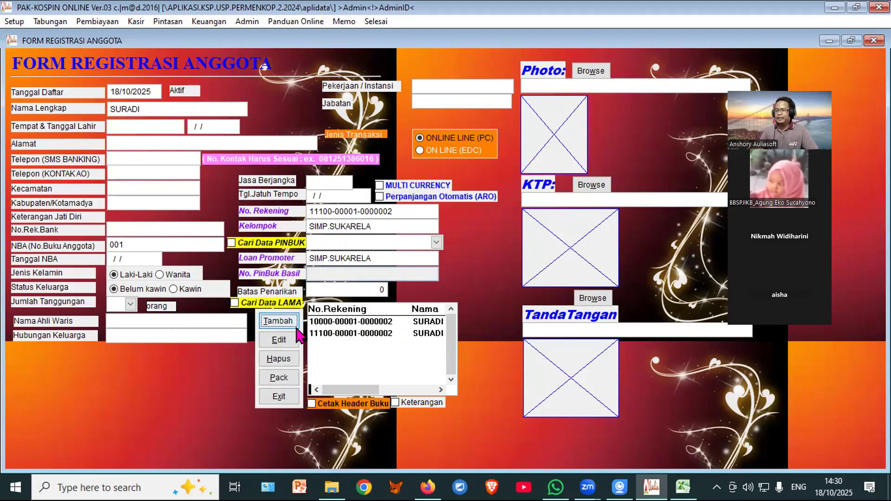
click(277, 396)
Step: Deactivate financing transaction 18007 in Transaksi Pembiayaan
mouse_move(213, 49)
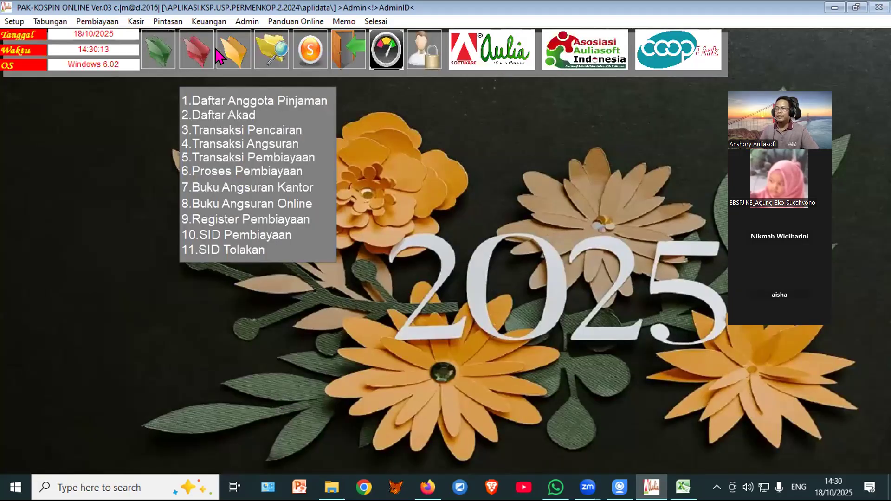
click(214, 155)
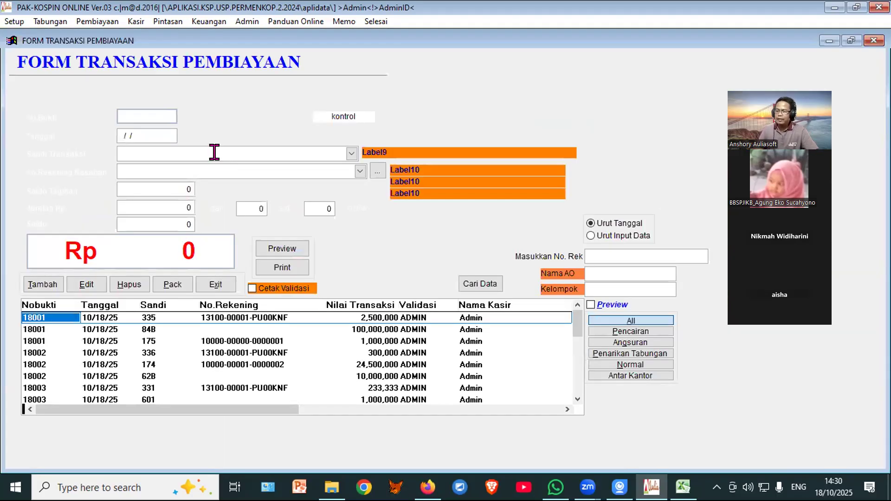
scroll(302, 371, down, 2)
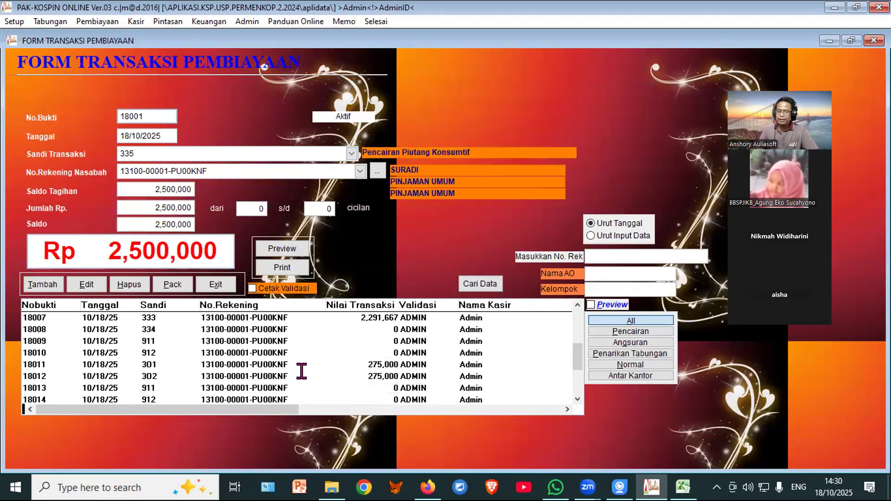
scroll(304, 370, up, 2)
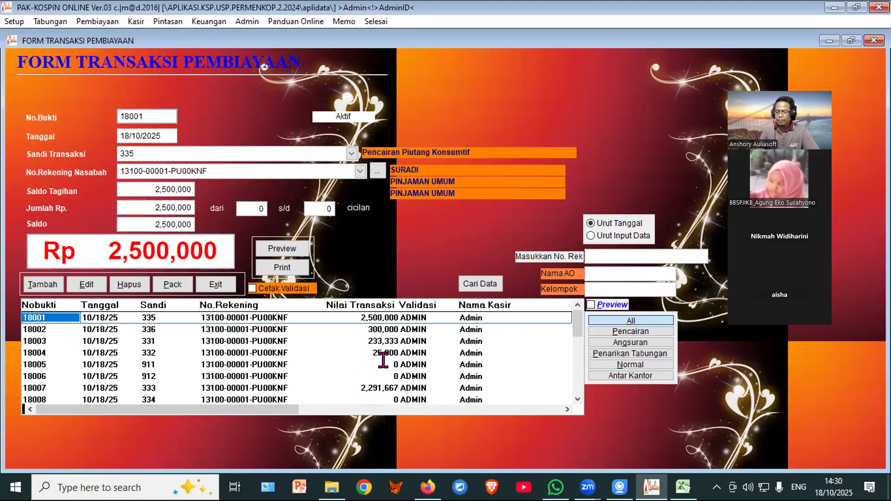
click(332, 383)
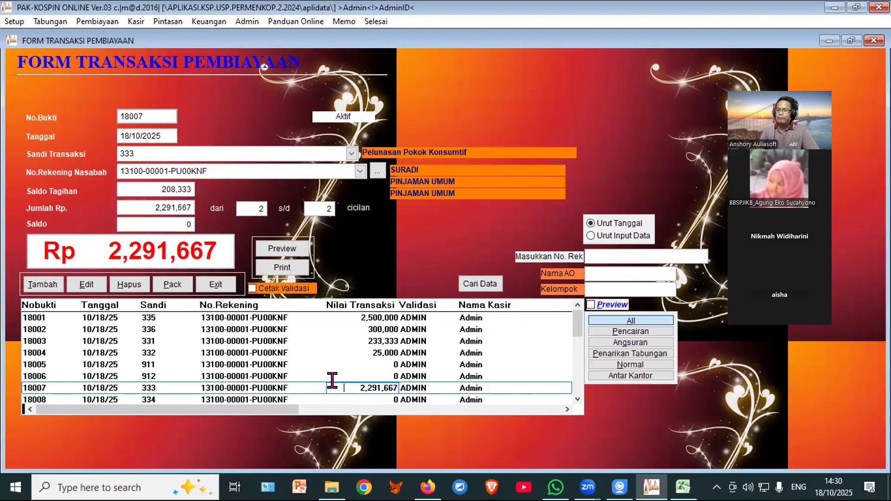
click(129, 284)
click(442, 287)
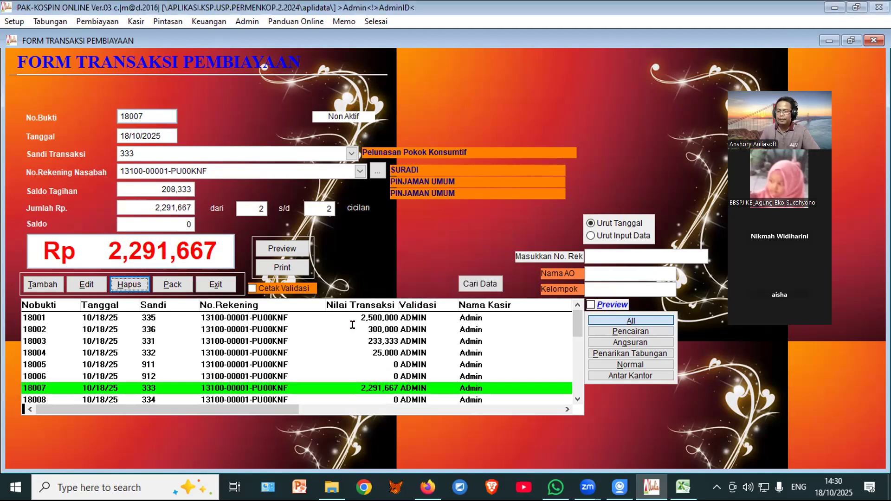
click(578, 400)
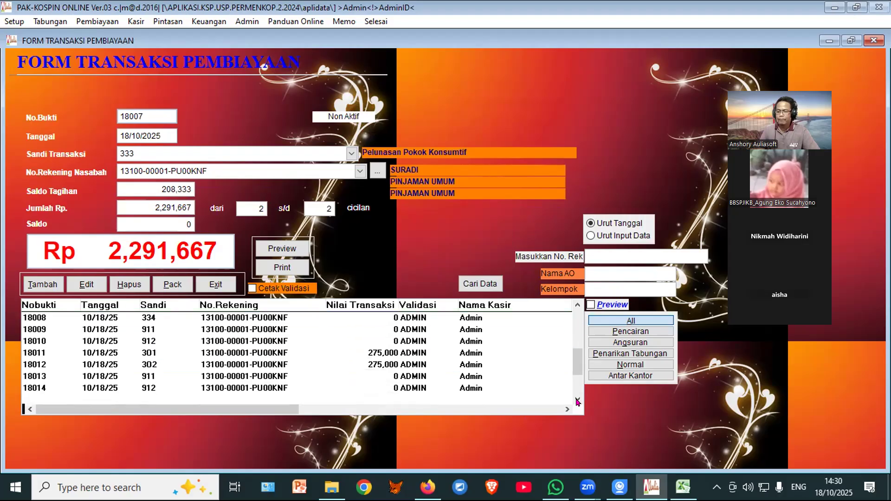
click(578, 400)
Step: Deactivate financing transactions 18011 and 18012, 275,000 each
click(288, 342)
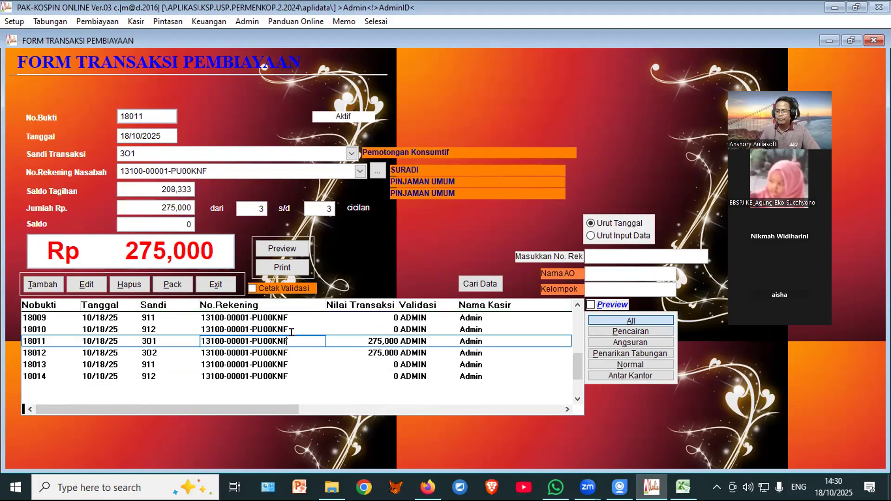
click(119, 280)
click(442, 287)
click(345, 353)
click(138, 280)
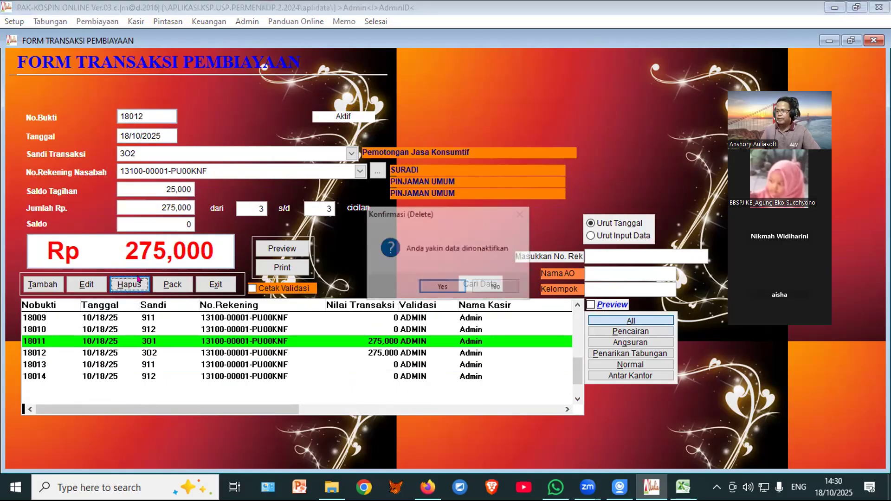
key(Return)
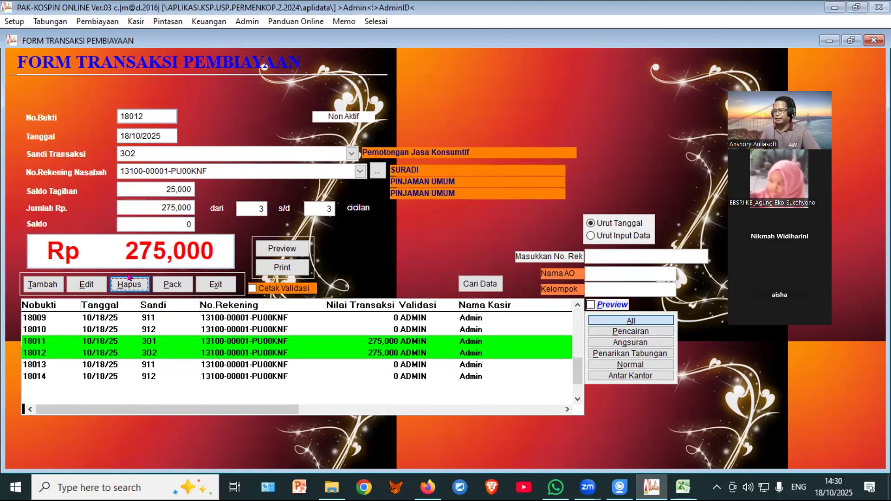
Step: Pack the financing transactions to purge the deactivated entries
click(172, 284)
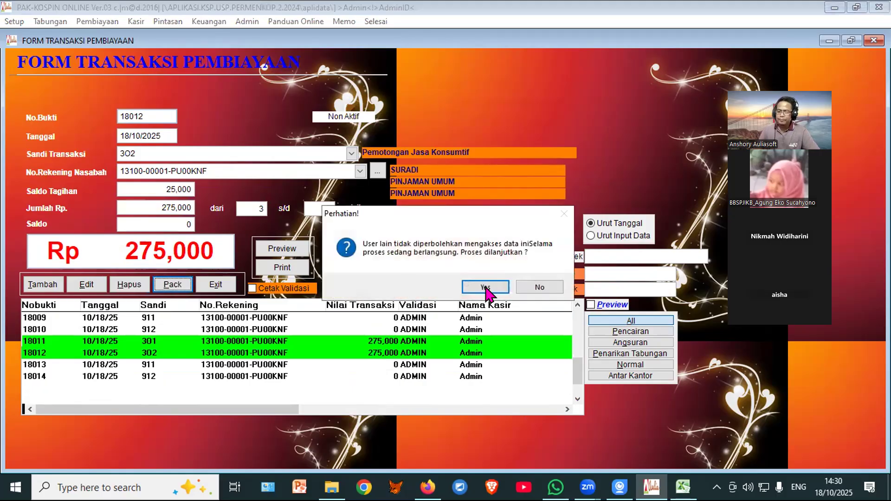
click(485, 288)
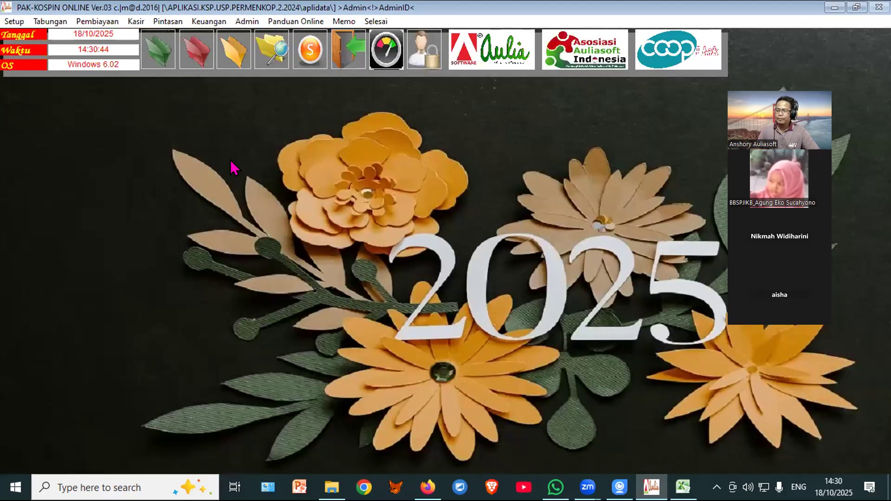
click(206, 56)
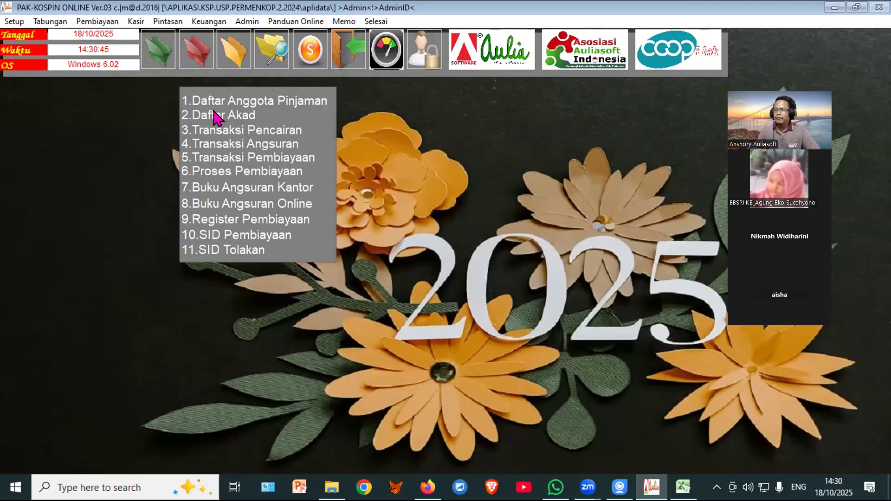
click(234, 117)
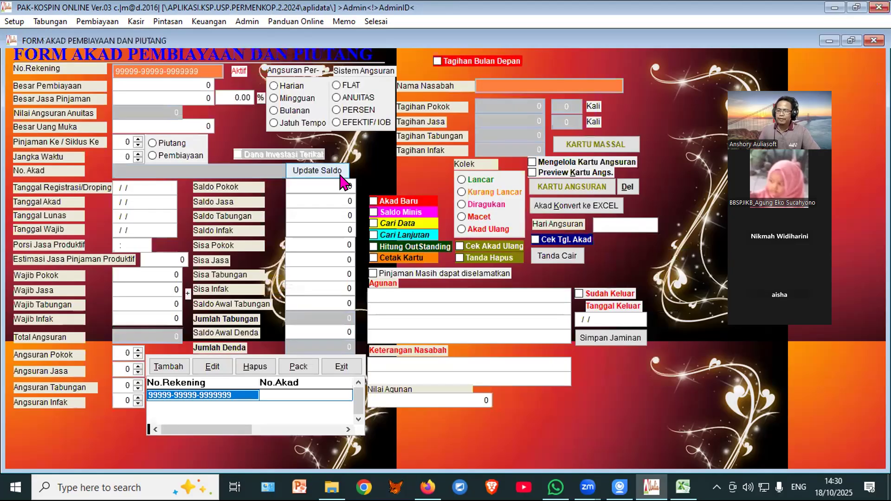
click(292, 384)
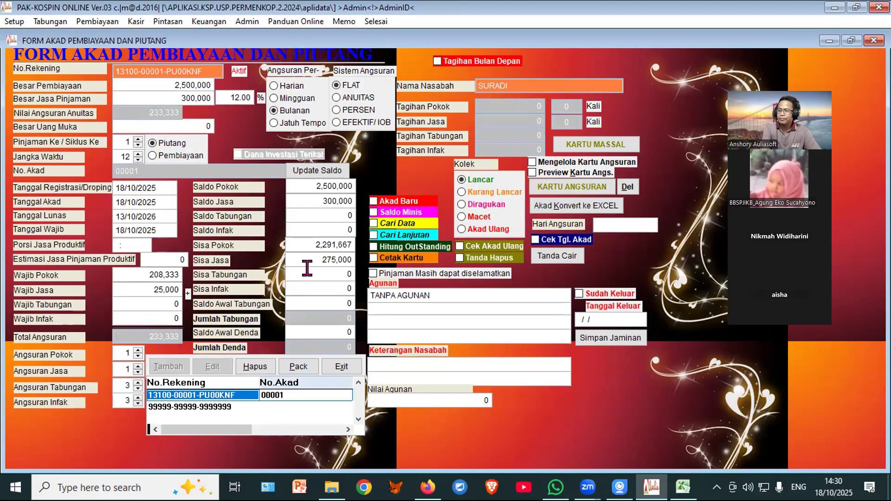
drag(299, 240, 346, 261)
click(315, 254)
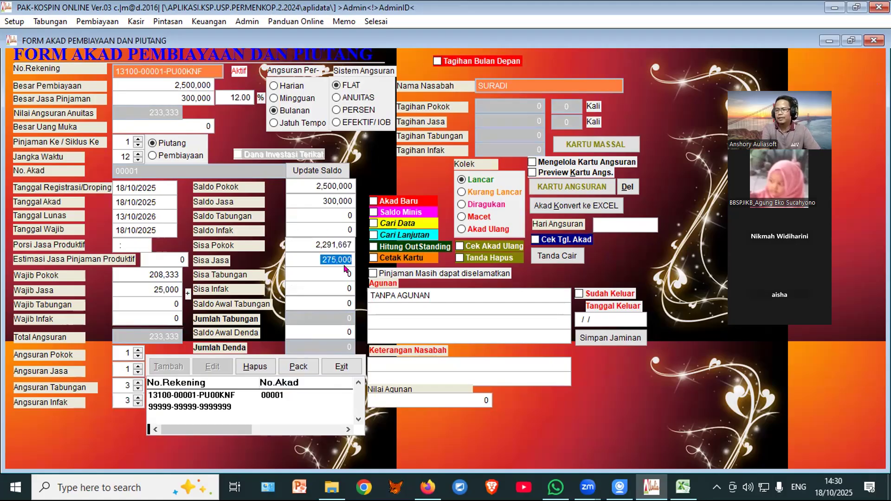
click(342, 367)
click(185, 45)
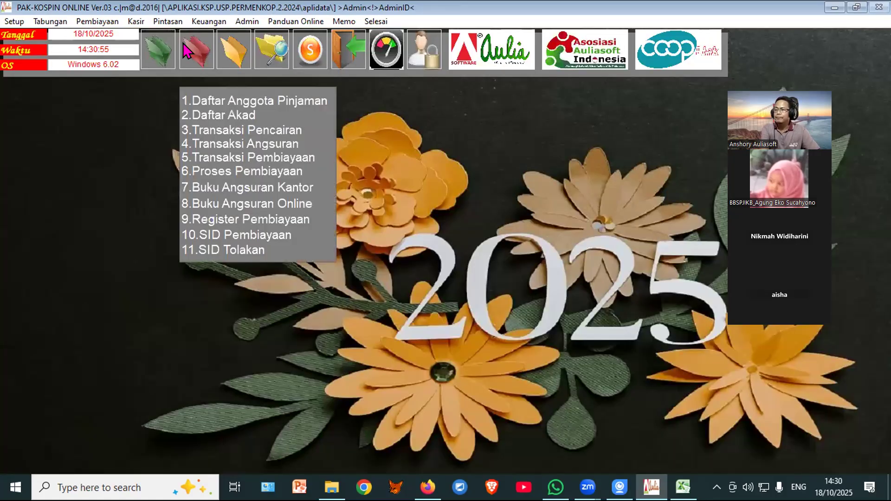
Step: Start a new savings transaction on the member's SIMP.SUKARELA account
click(155, 43)
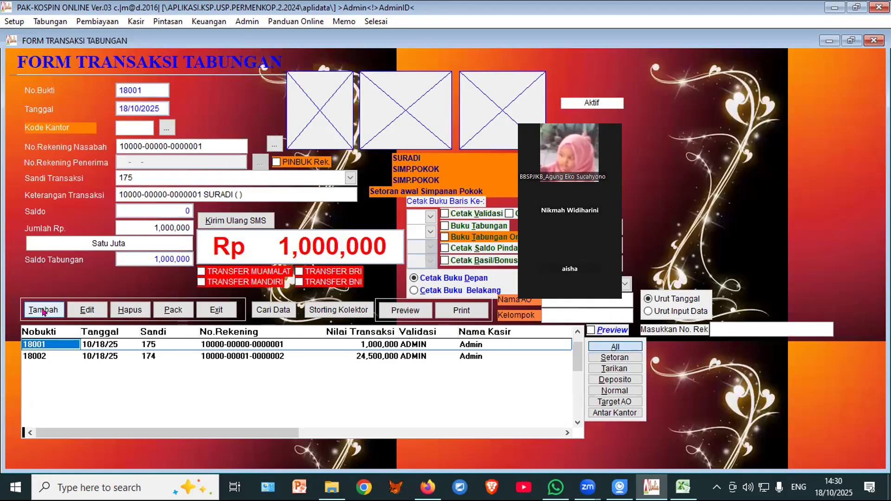
click(43, 310)
click(274, 144)
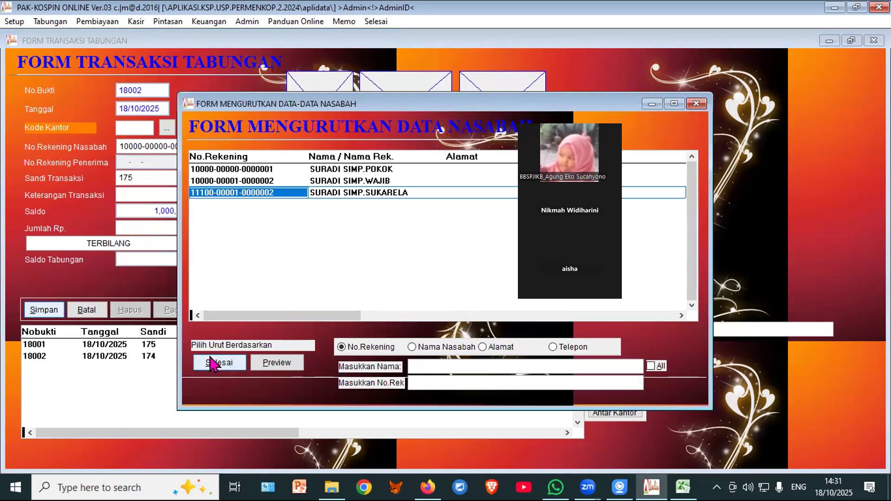
click(333, 192)
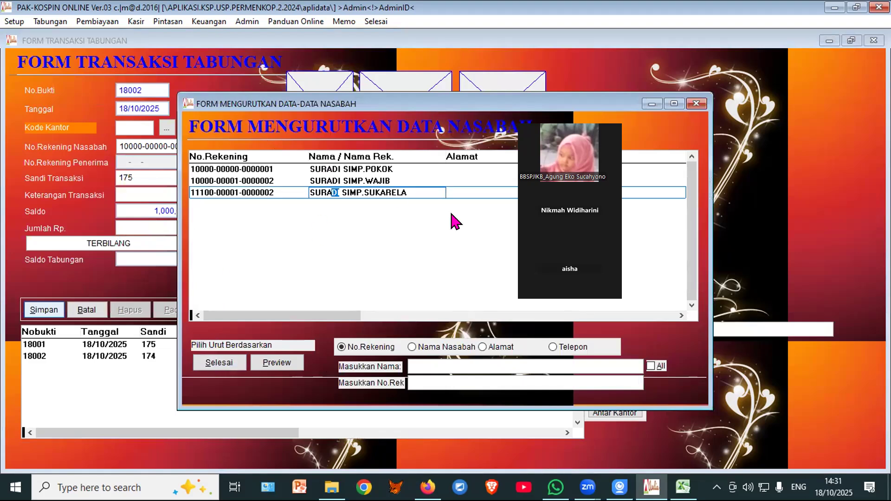
click(217, 364)
click(499, 281)
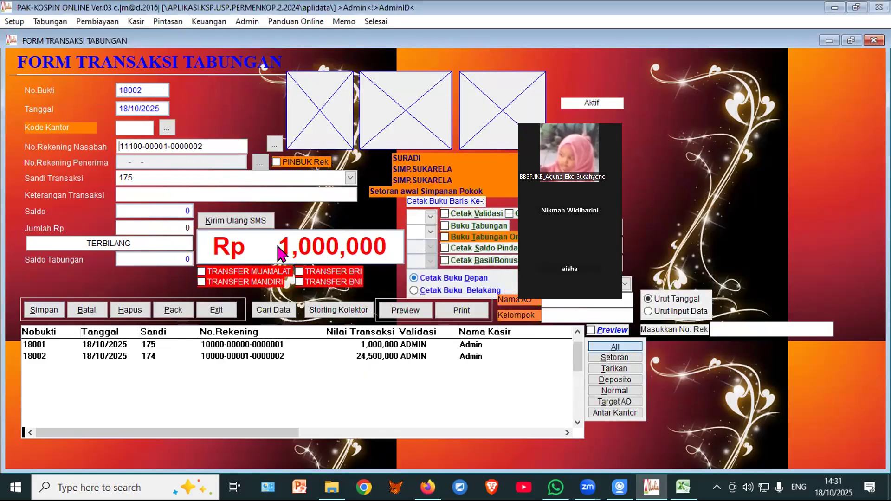
Step: Save a 4,000,000 deposit under code 171 as transaction 18002 and close the form
key(Return)
key(BackSpace)
key(BackSpace)
key(BackSpace)
text(171)
key(Return)
key(Return)
text(4,)
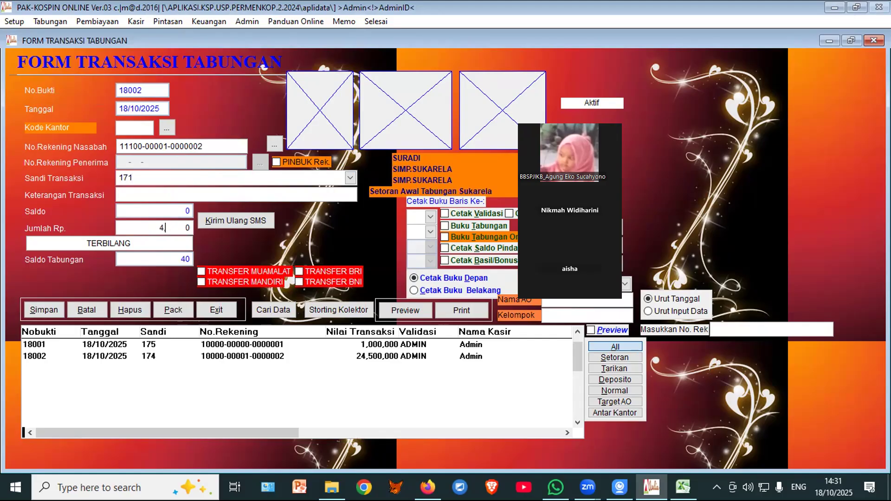
text(000,00)
key(Return)
click(33, 311)
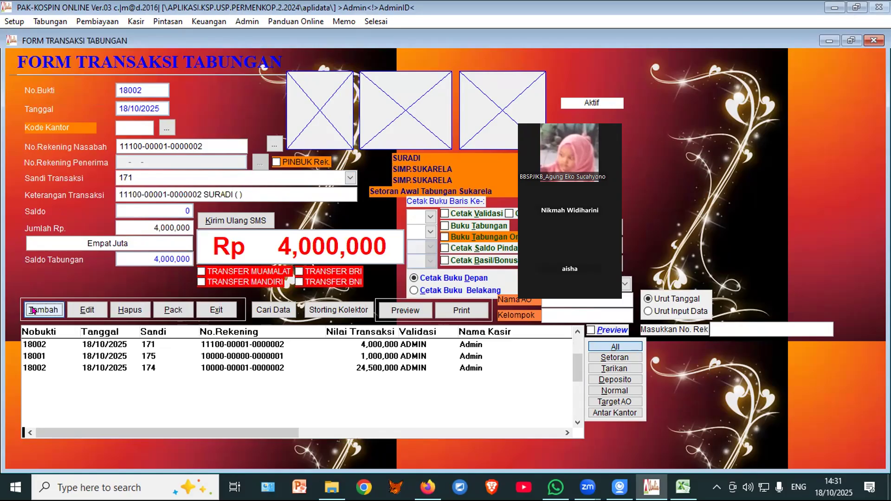
click(333, 344)
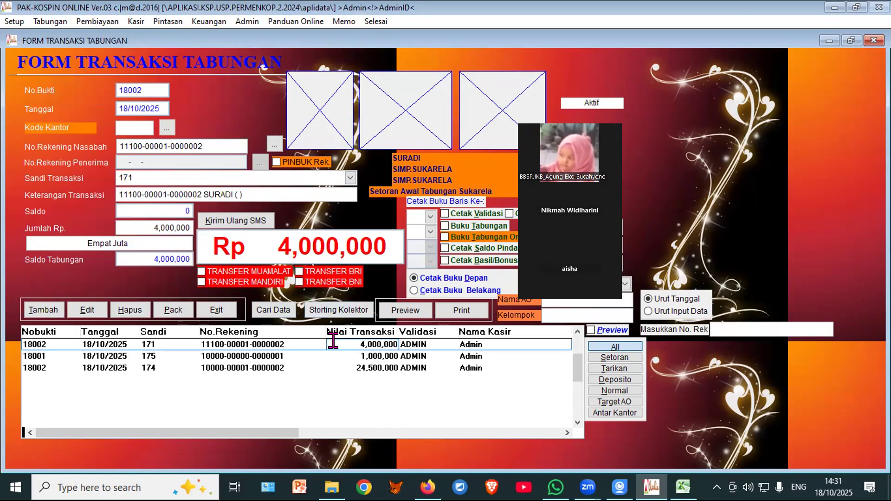
click(217, 310)
click(203, 46)
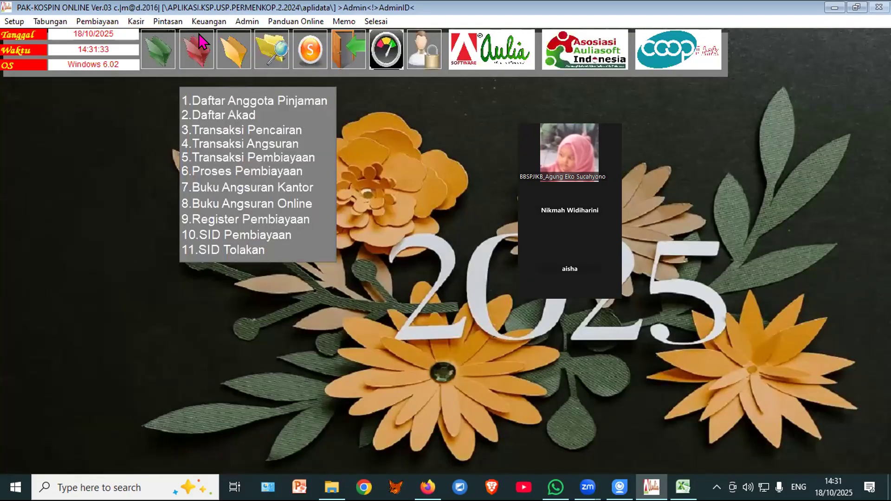
Step: Edit the borrower's record to link the Sukarela savings account, fill in the birthplace, and save
click(207, 94)
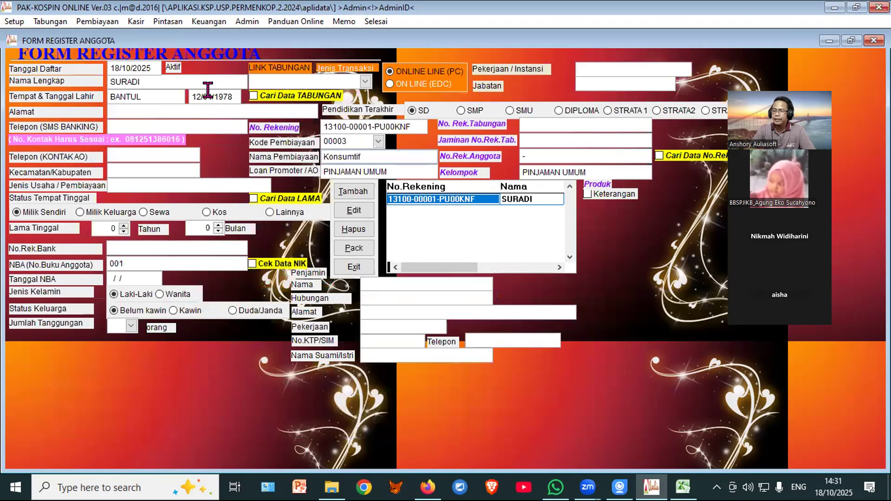
click(353, 212)
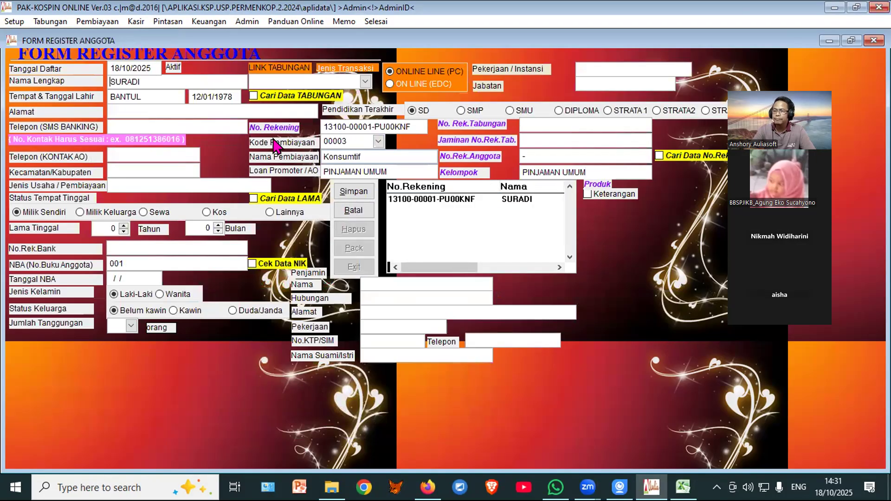
click(276, 99)
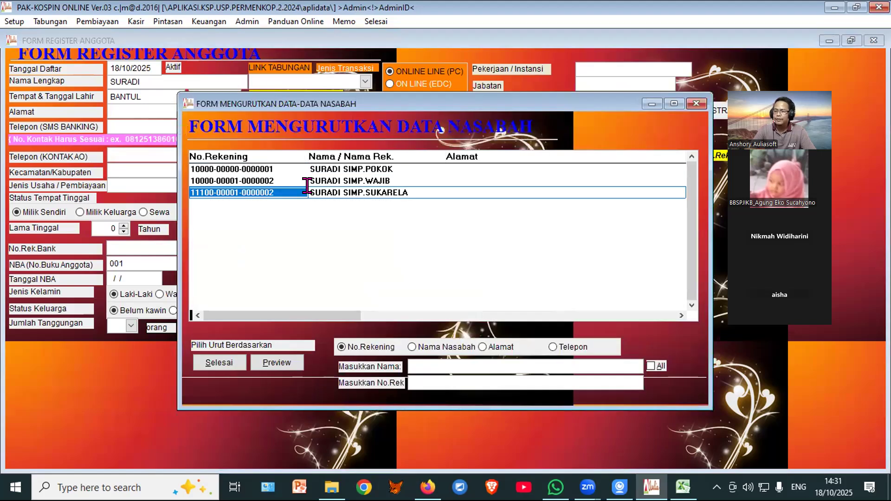
click(217, 365)
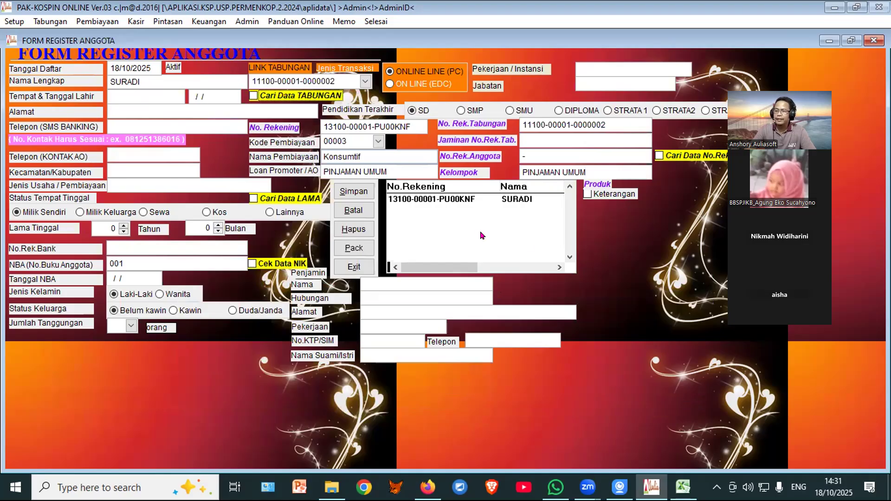
click(123, 93)
text(BANTUL)
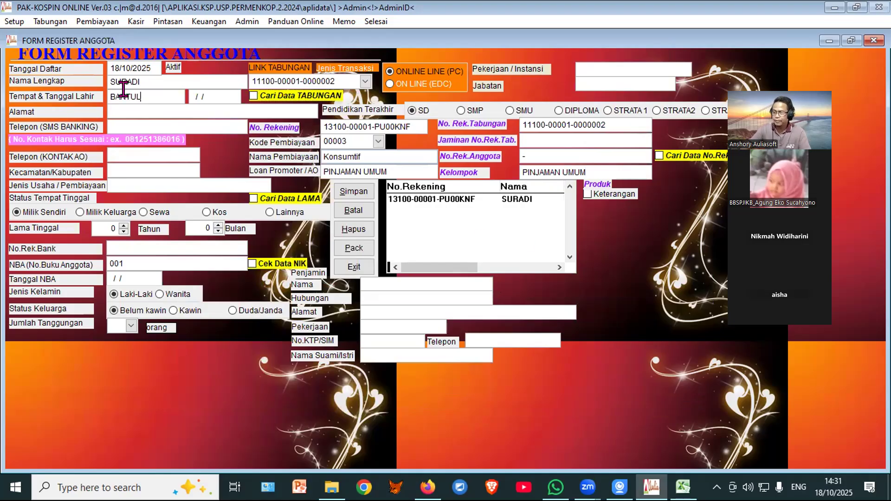
click(351, 192)
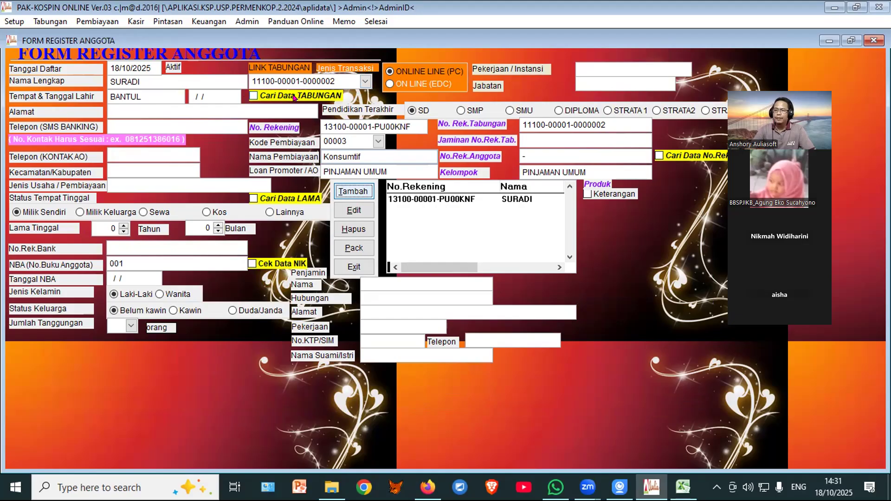
Step: Confirm the Sukarela account as the linked savings and close the member register
click(364, 80)
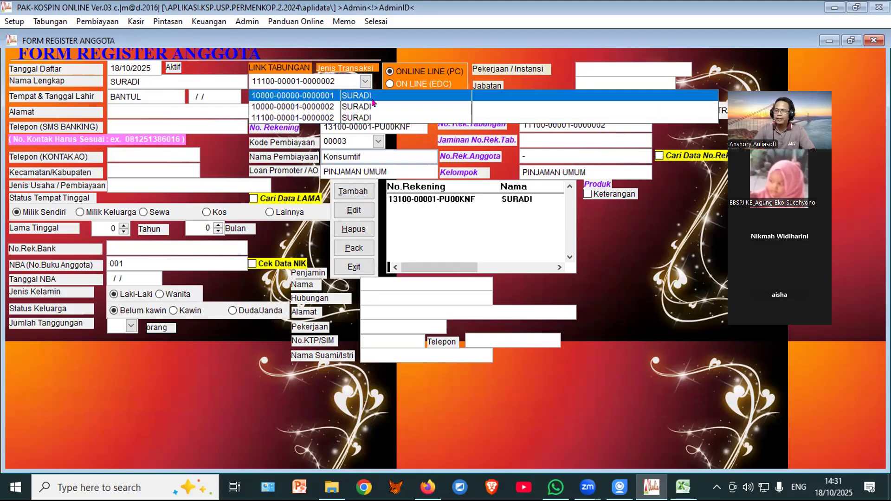
click(322, 118)
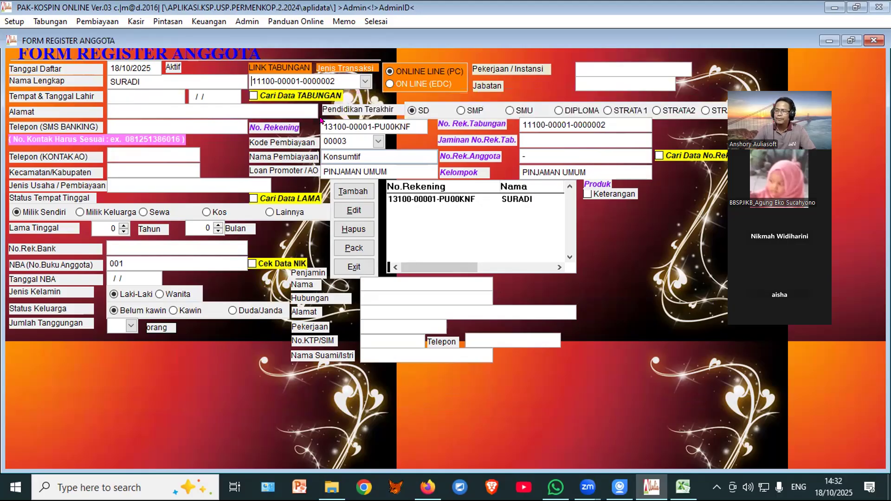
click(353, 267)
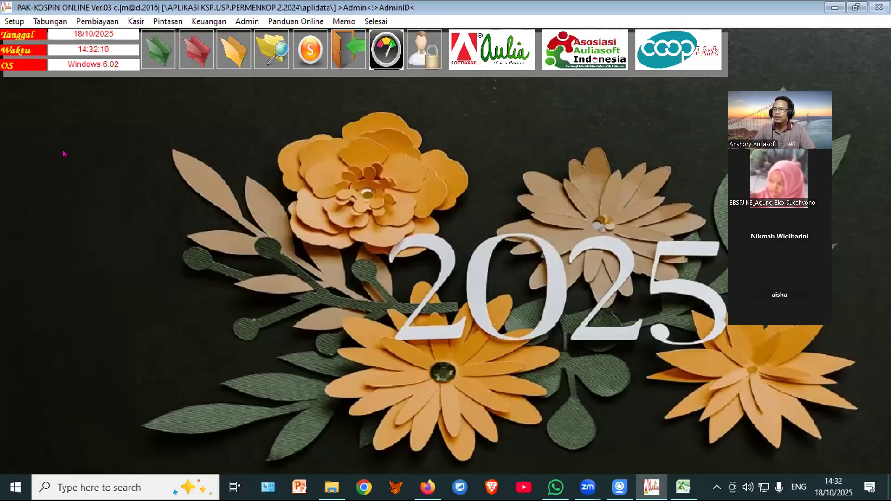
Step: Start a new Proses Angsuran Pinbuk payment on the member's loan account
click(136, 21)
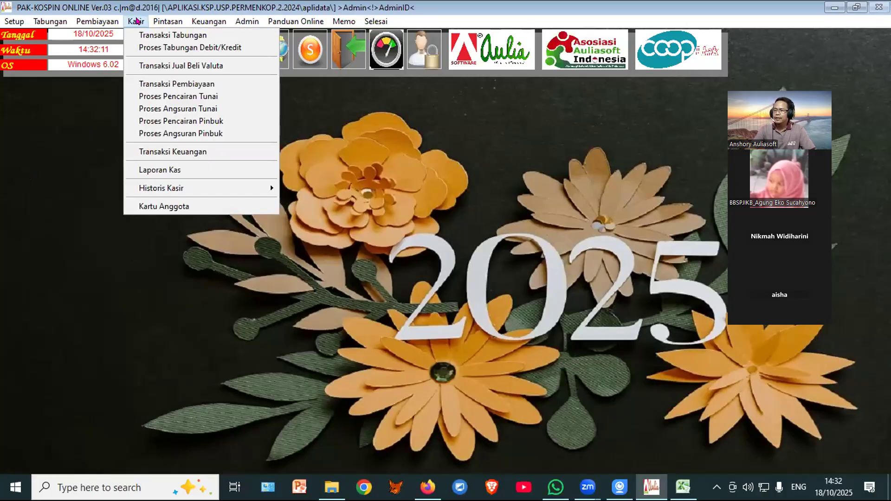
click(160, 135)
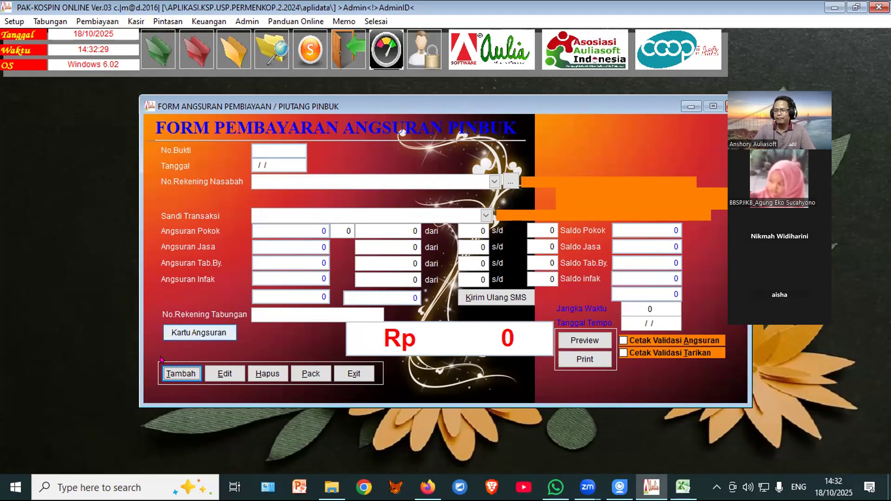
click(171, 374)
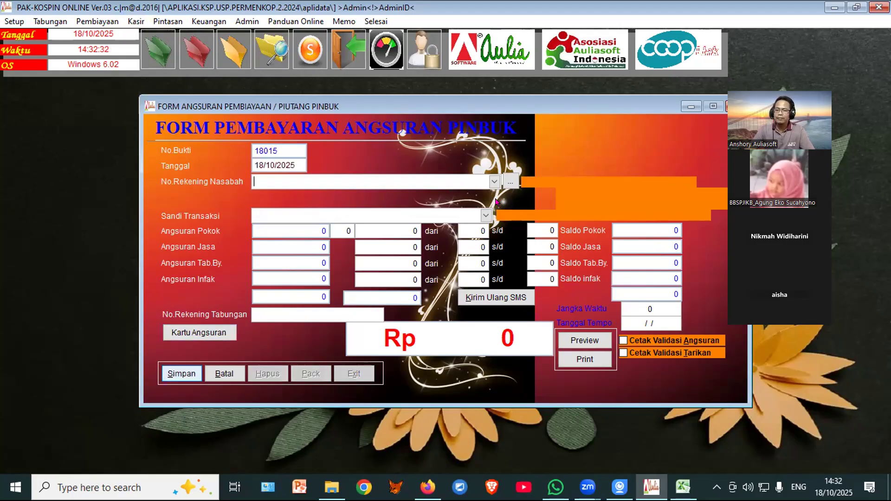
click(510, 181)
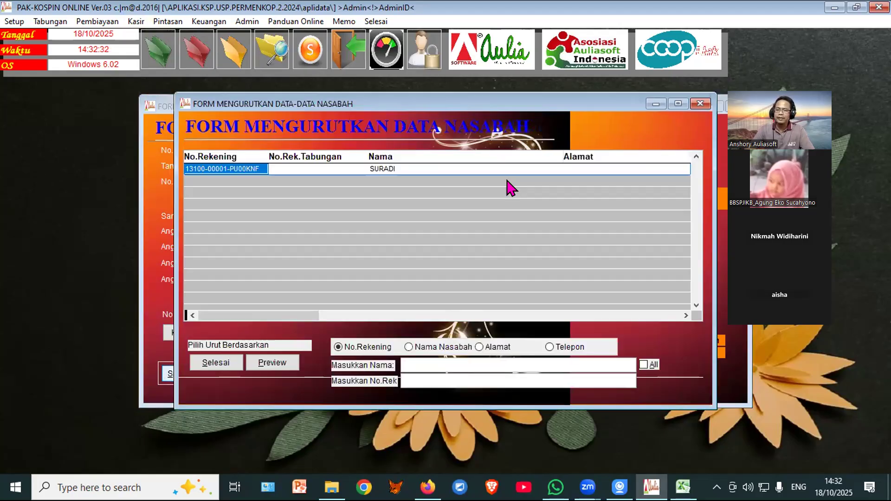
click(216, 364)
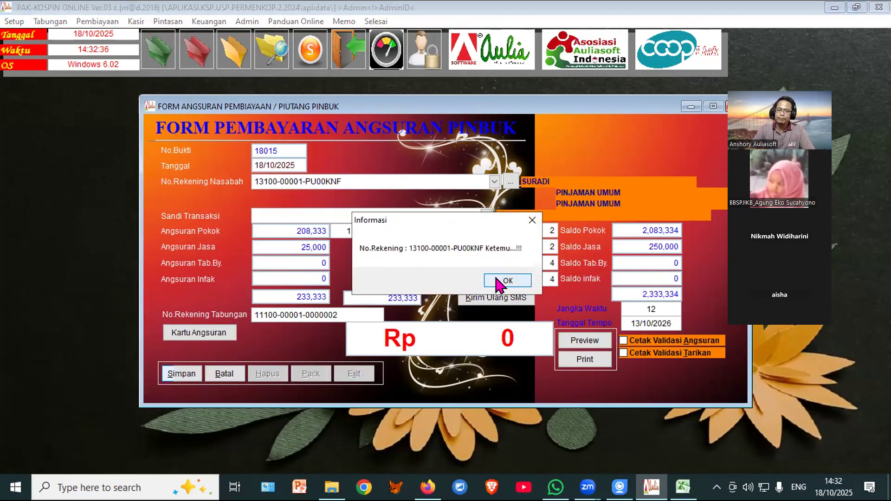
click(501, 281)
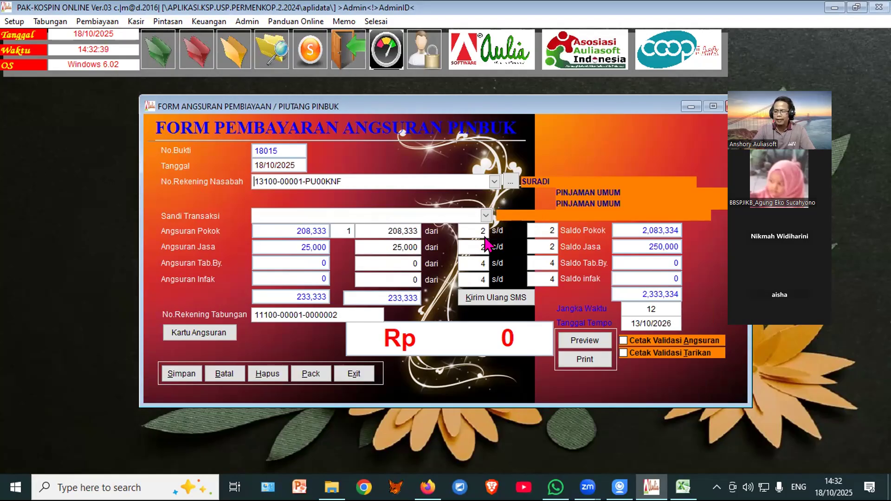
Step: Save the 233,333 installment under code 331 consumer principal and close the form
click(486, 215)
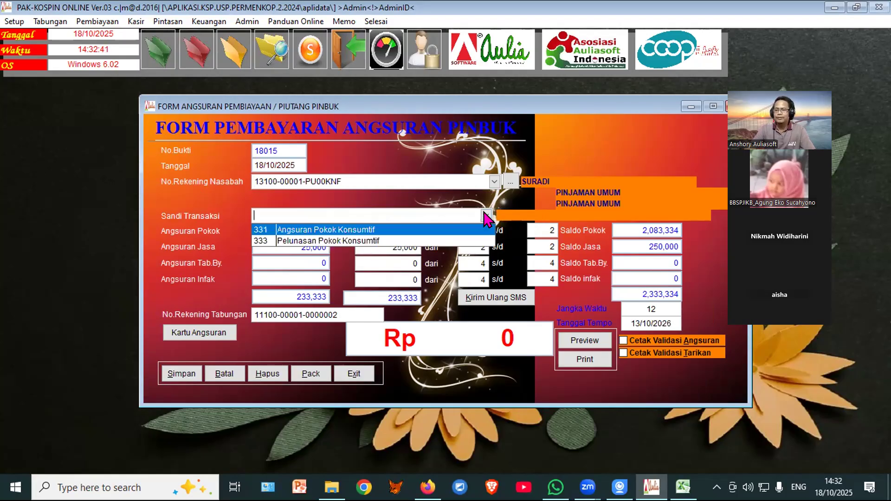
click(391, 230)
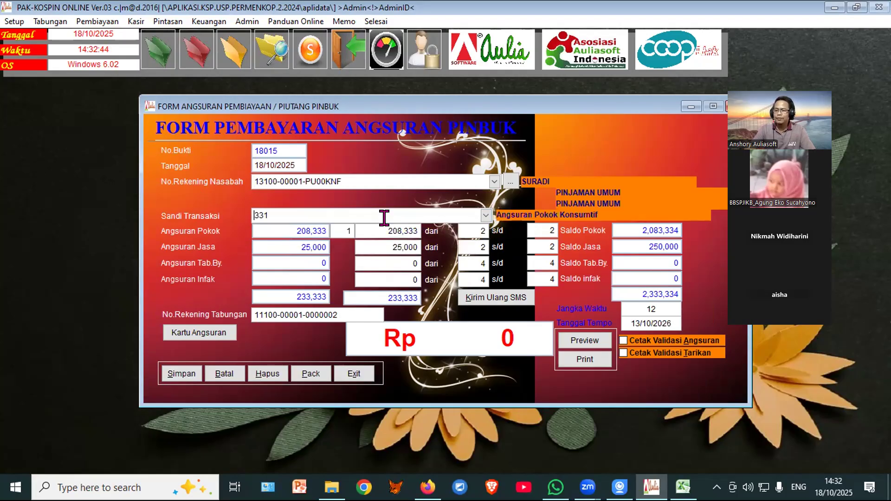
click(336, 228)
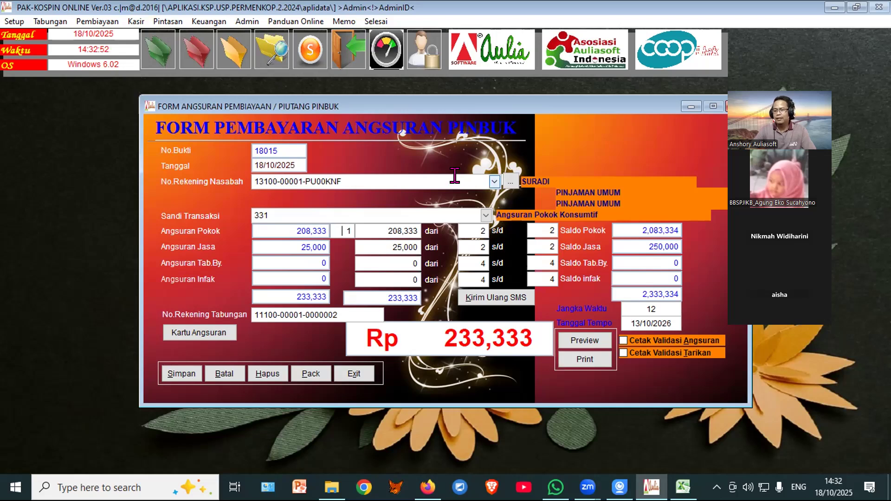
click(172, 369)
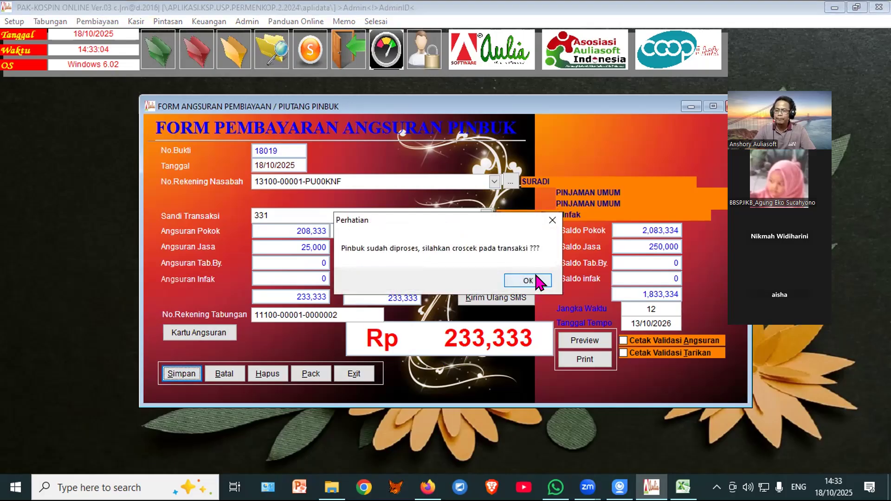
click(537, 278)
click(492, 288)
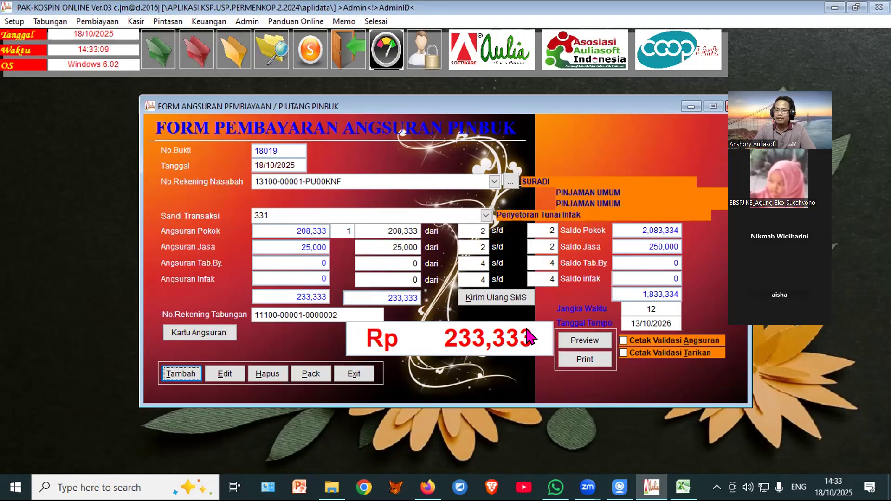
click(353, 374)
click(163, 51)
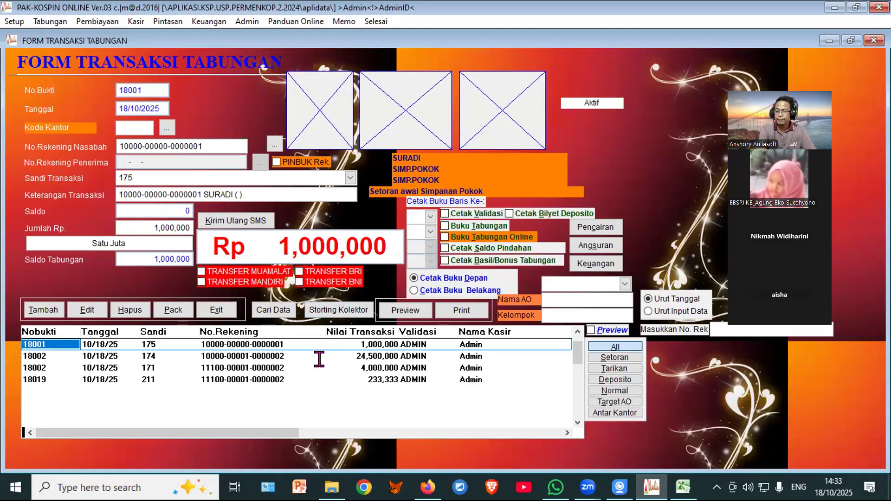
Step: Move down the savings list to row 18019, the 233,333 Pinbuk debit leaving 3,766,667
key(Down)
key(Down)
key(Down)
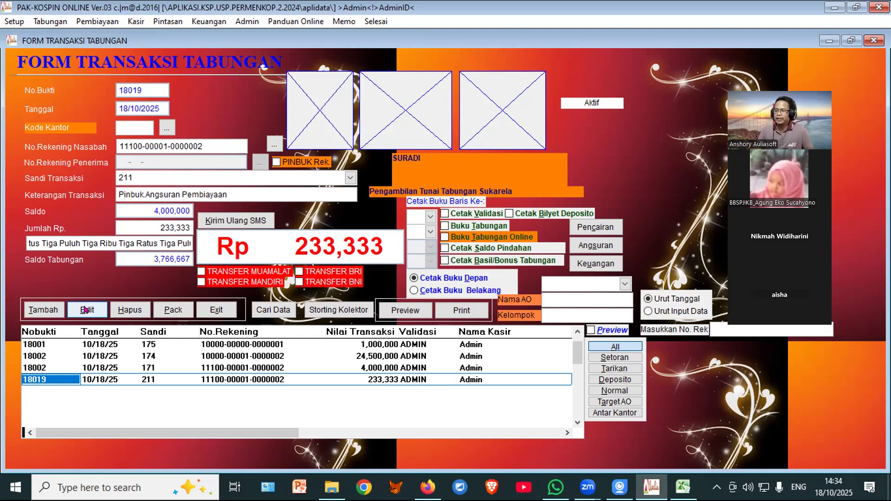
Step: Record and save a 200,000 withdrawal from the member's Sukarela savings account
click(41, 310)
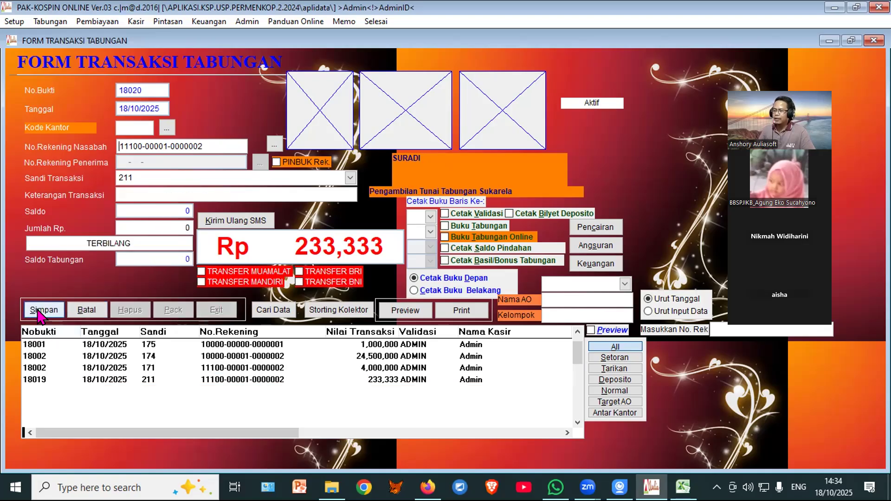
click(275, 145)
click(216, 363)
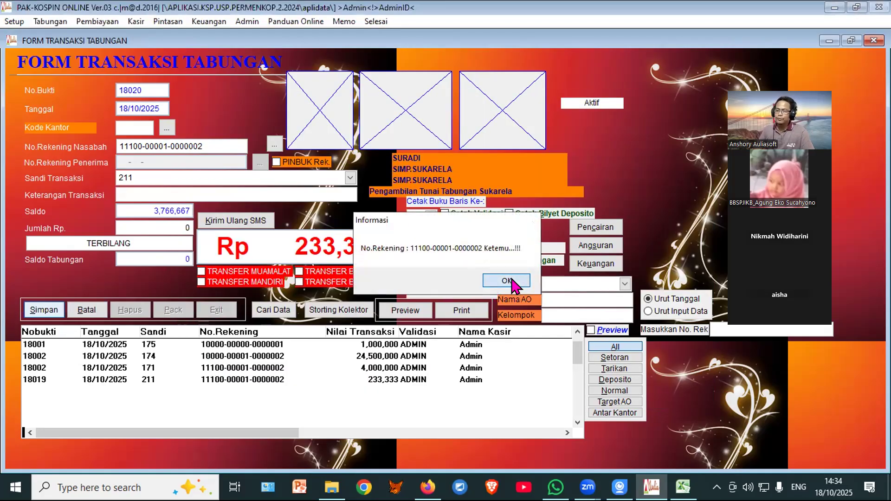
click(512, 282)
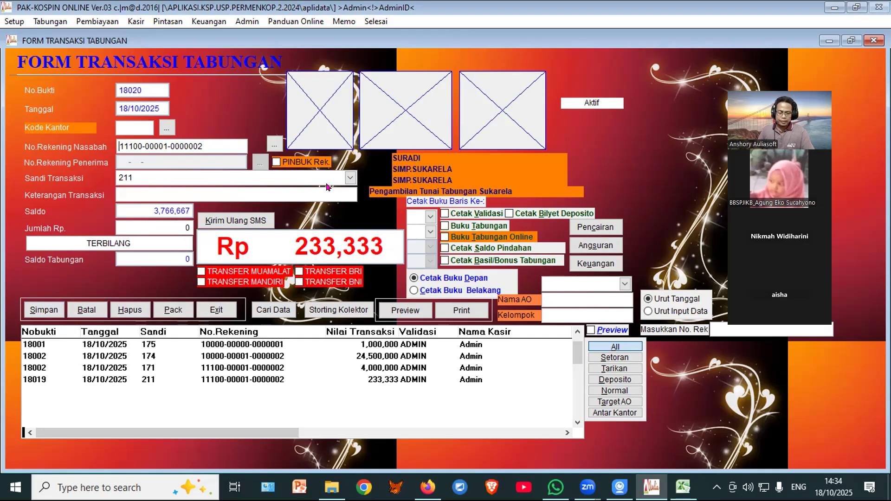
key(Return)
key(Return)
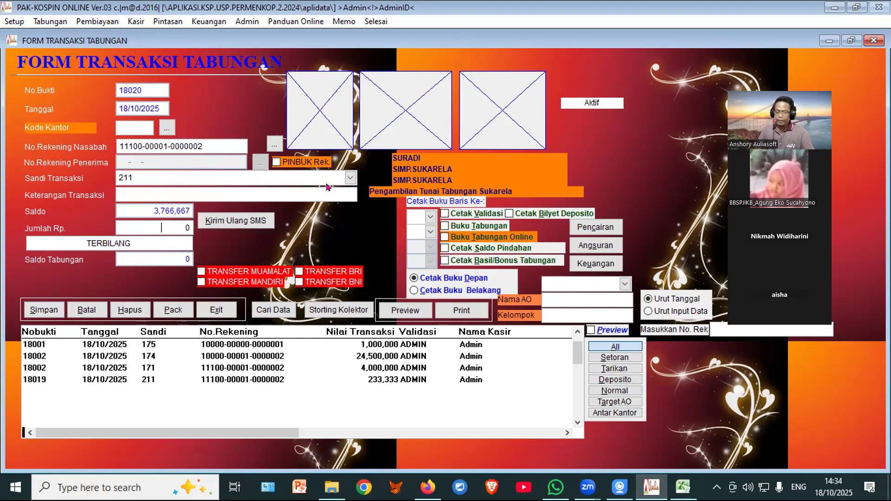
text(200,)
text(000,00 0)
key(Return)
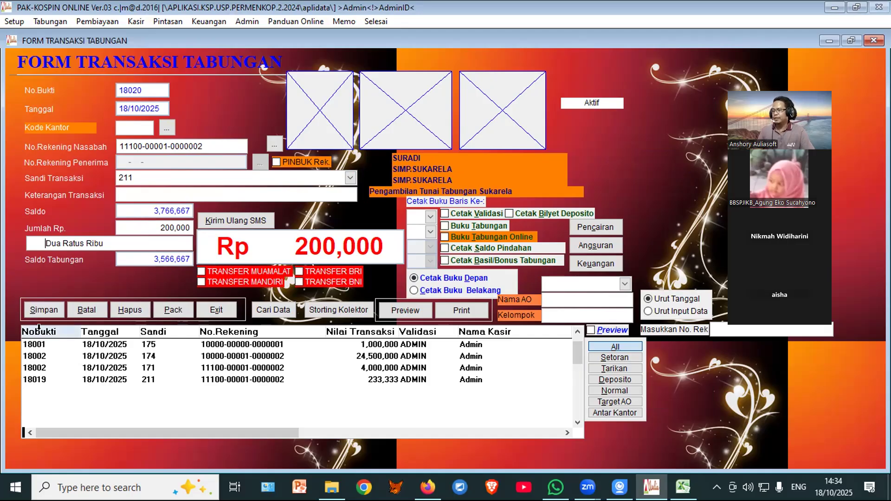
click(36, 310)
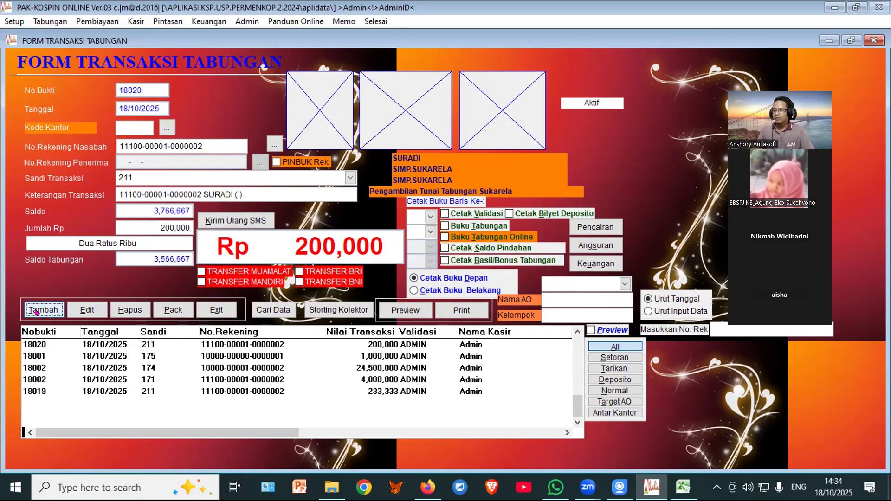
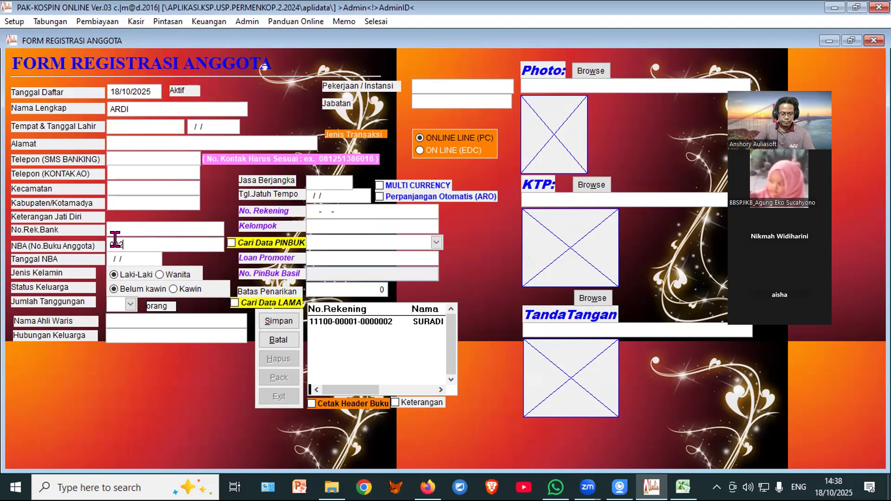
Step: Give member 002 a SIMP.WAJIB savings account and save the record
click(364, 213)
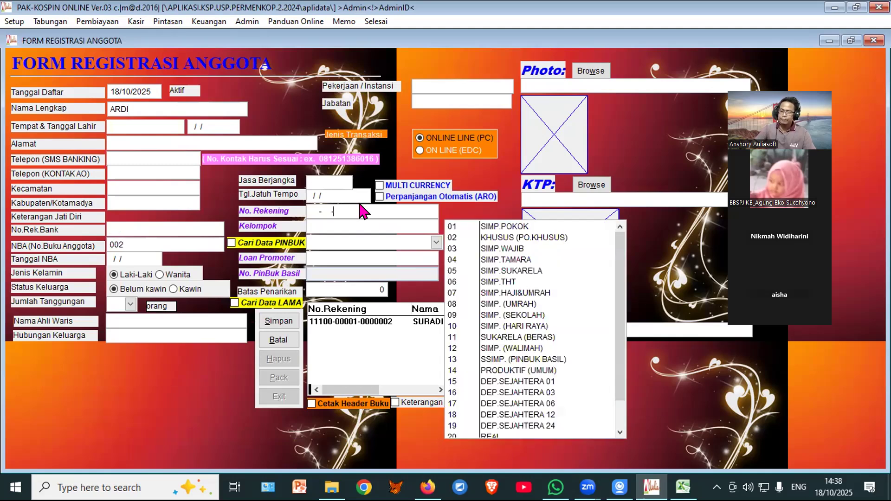
click(514, 249)
click(279, 321)
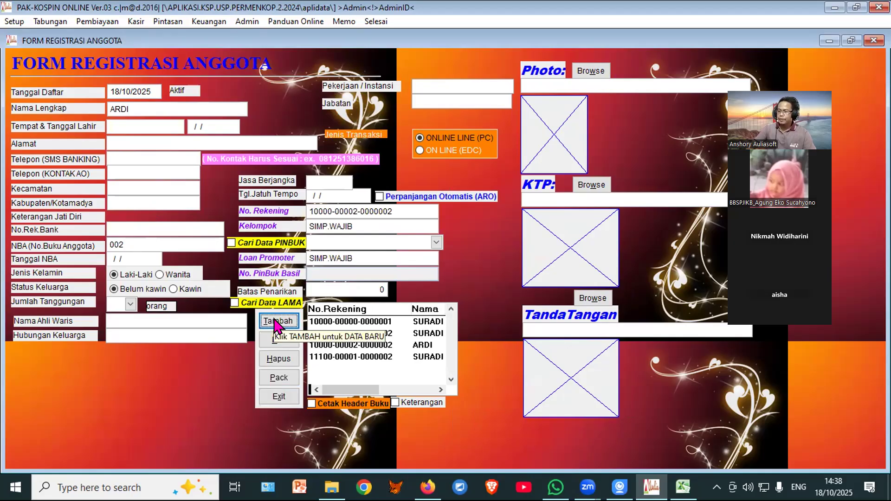
Step: Add member SOFYAN with book number 003 and a SIMP.WAJIB account, then save
click(278, 321)
text(SOFYAN)
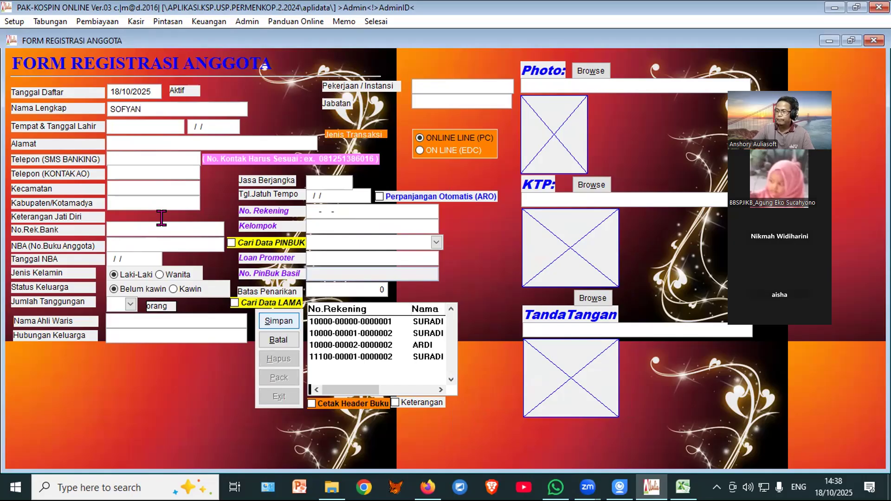
text(003)
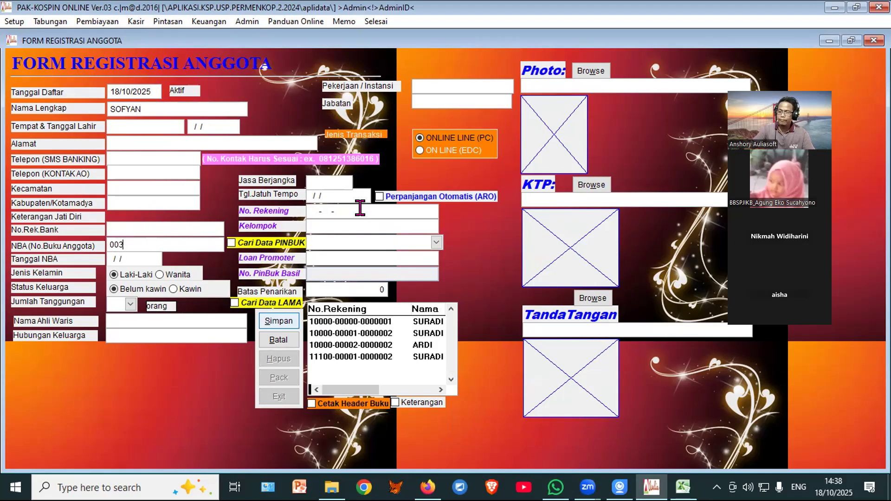
key(Return)
click(491, 250)
click(286, 325)
Step: Add member IMAM with book number 004 under SIMP.WAJIB, save, and close registration
click(286, 326)
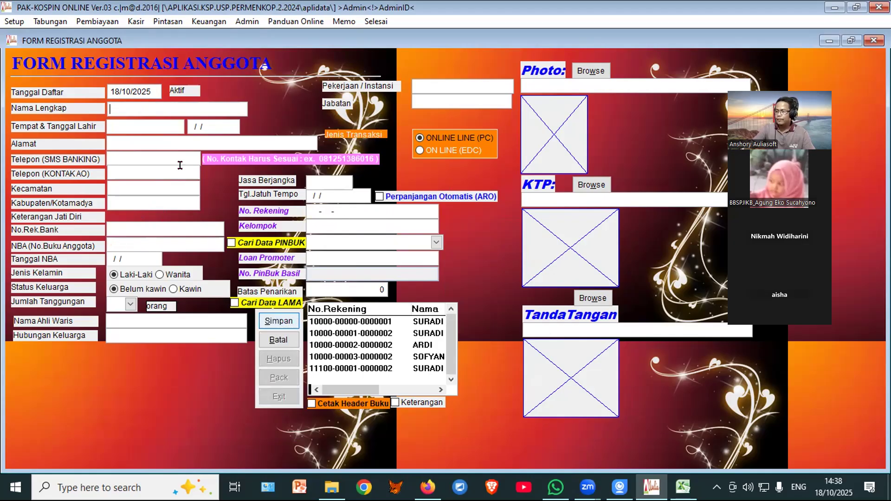
text(IMAM)
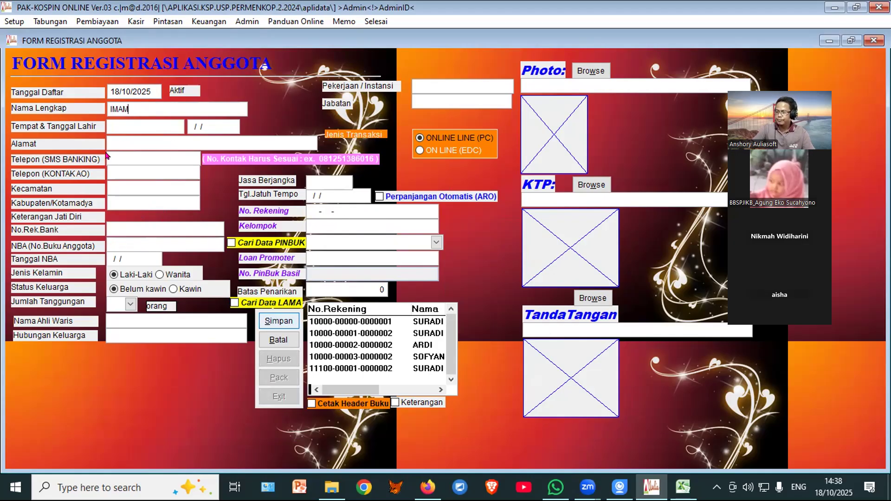
click(116, 238)
text(004)
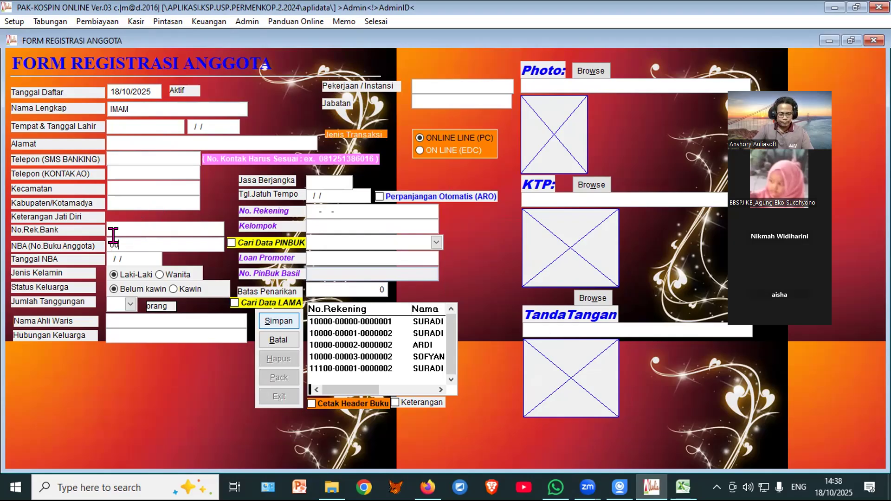
click(369, 210)
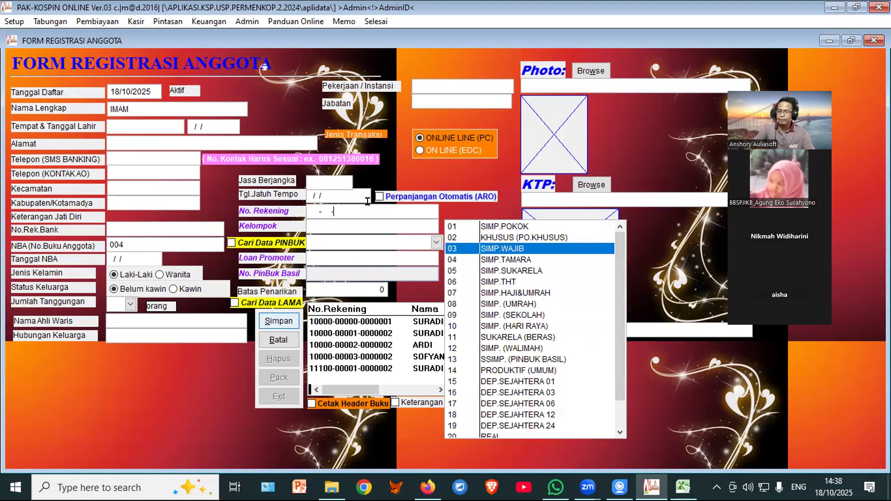
click(524, 249)
click(281, 325)
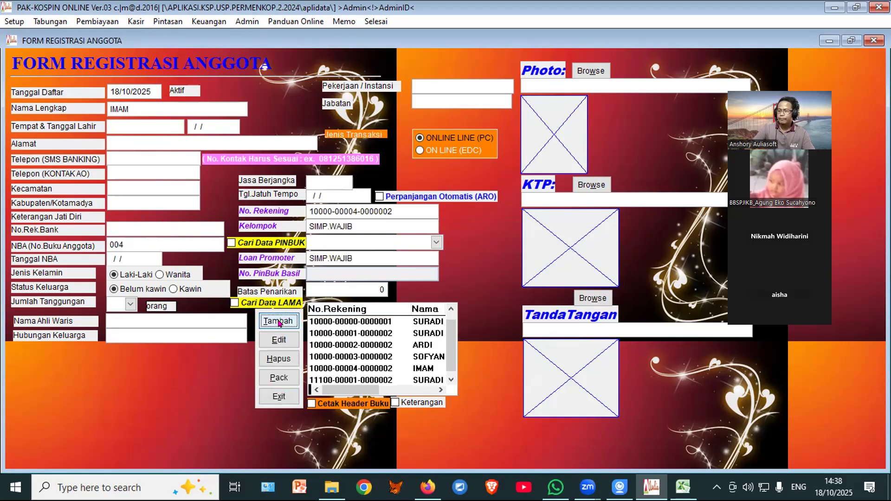
click(277, 397)
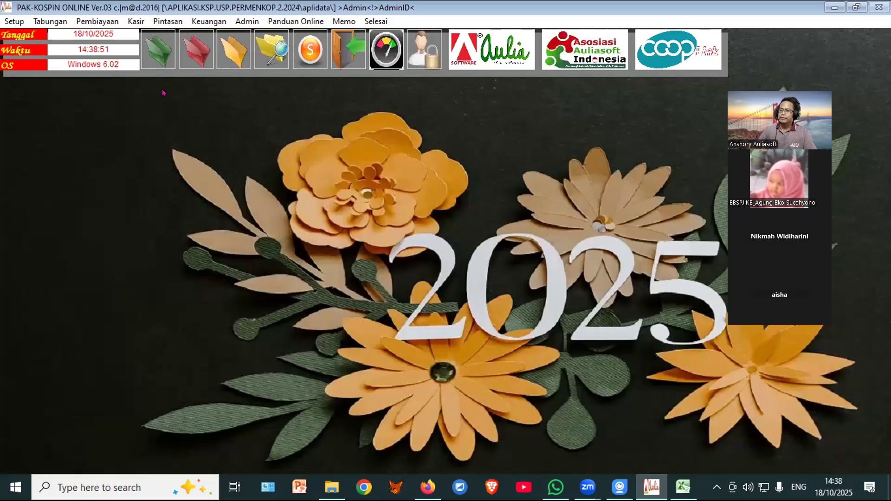
Step: Open Transaksi Tabungan and then its Storting Kolektor collector deposit form
mouse_move(185, 52)
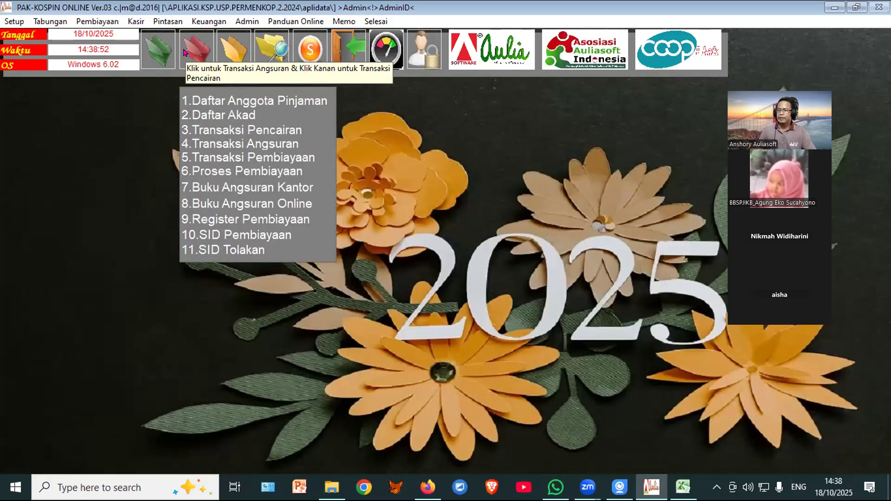
click(159, 40)
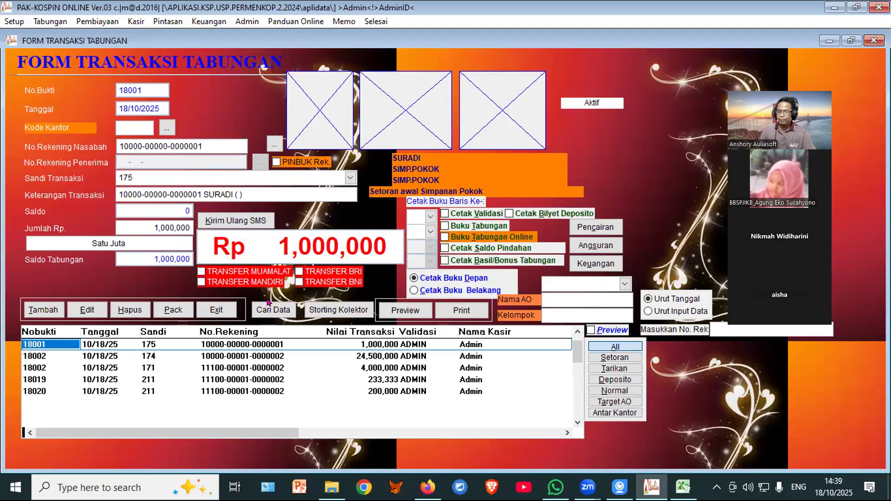
click(339, 310)
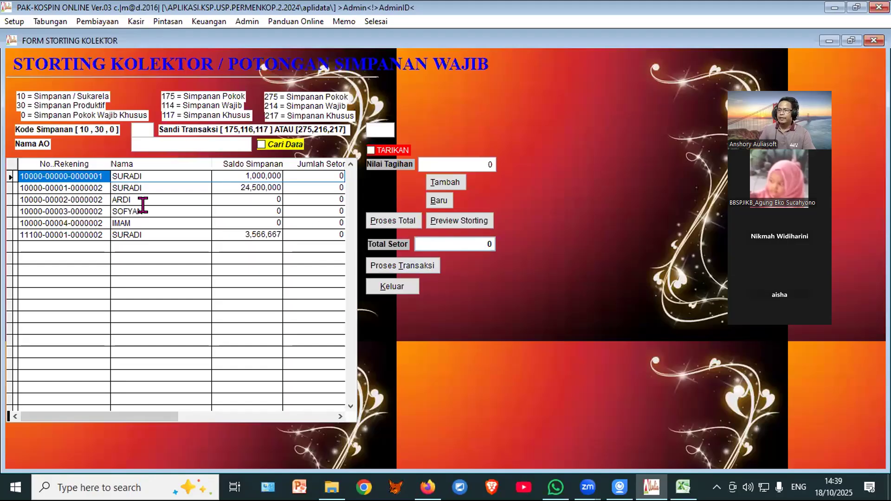
Step: Filter the storting accounts by Kode Simpanan 0 and Nama AO SIMP.WAJIB
click(132, 128)
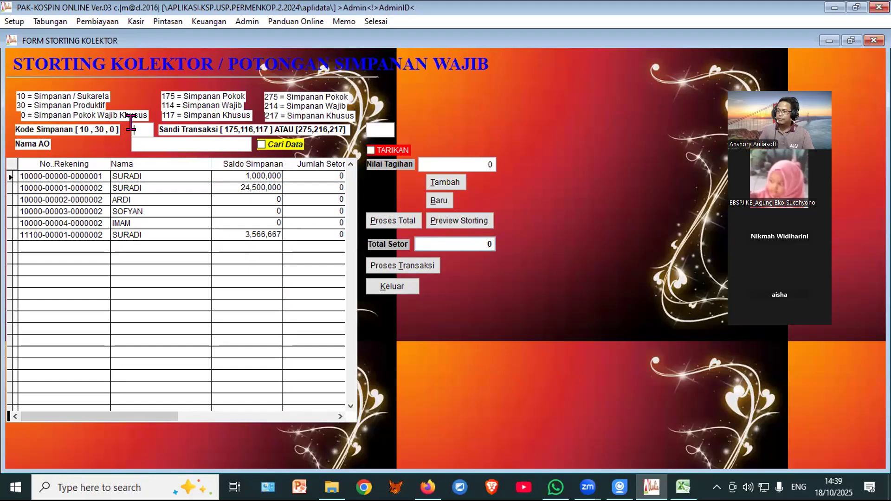
text(0)
key(Return)
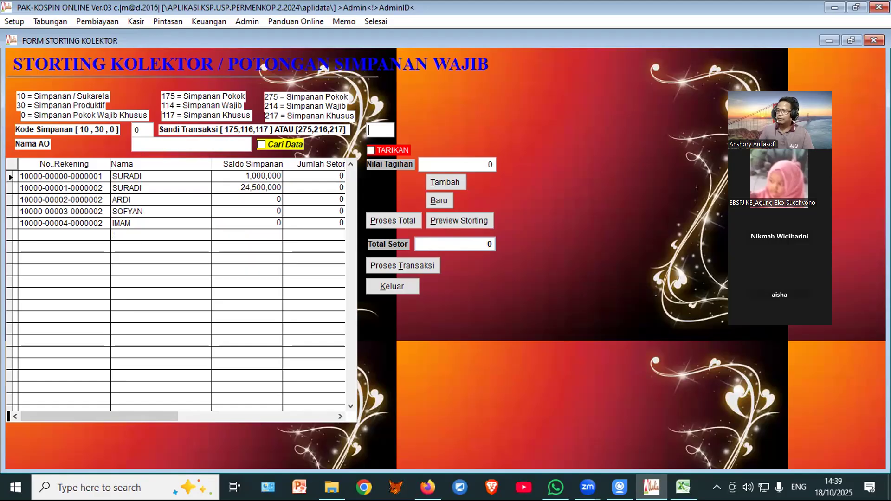
click(135, 143)
text(SIM)
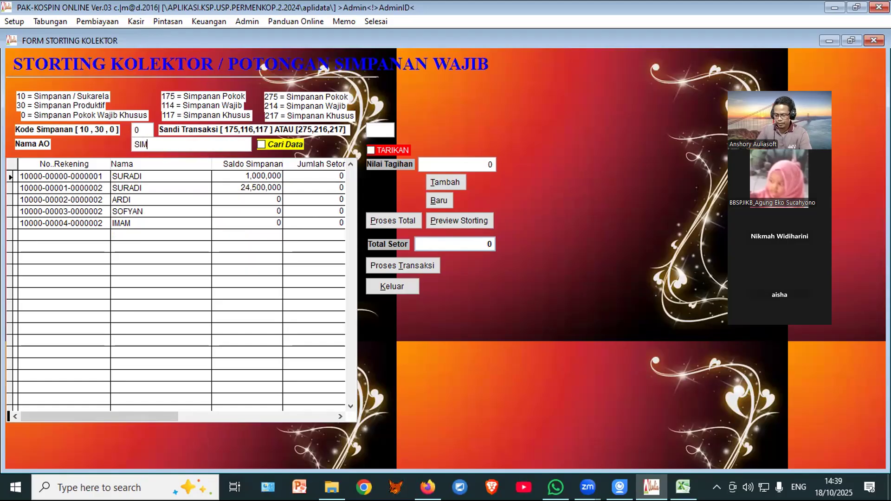
text(P WAJI)
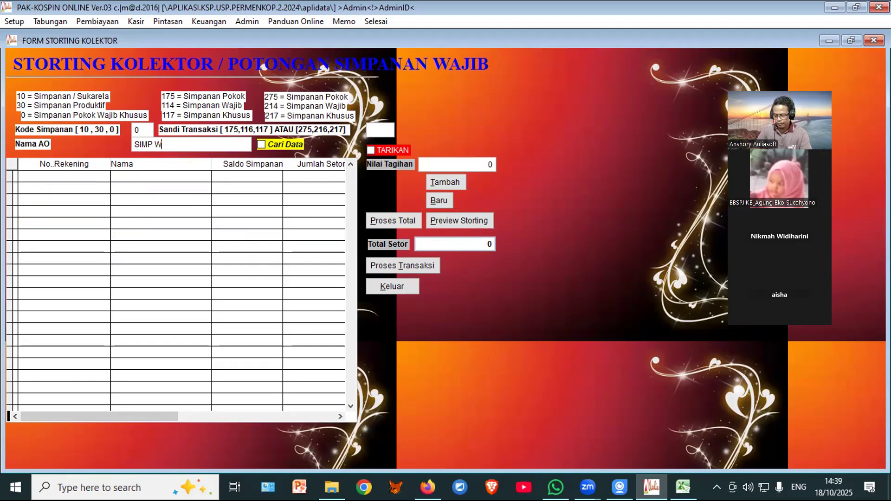
key(BackSpace)
key(BackSpace)
key(BackSpace)
key(BackSpace)
key(BackSpace)
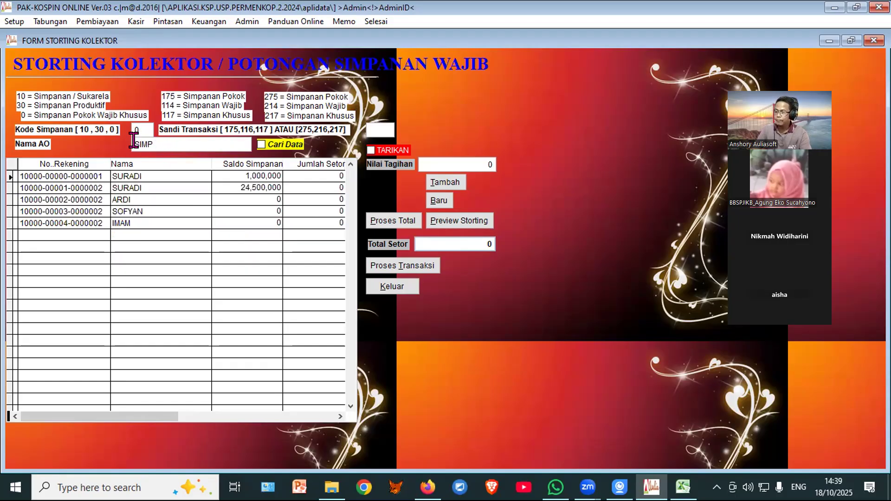
text(.WA)
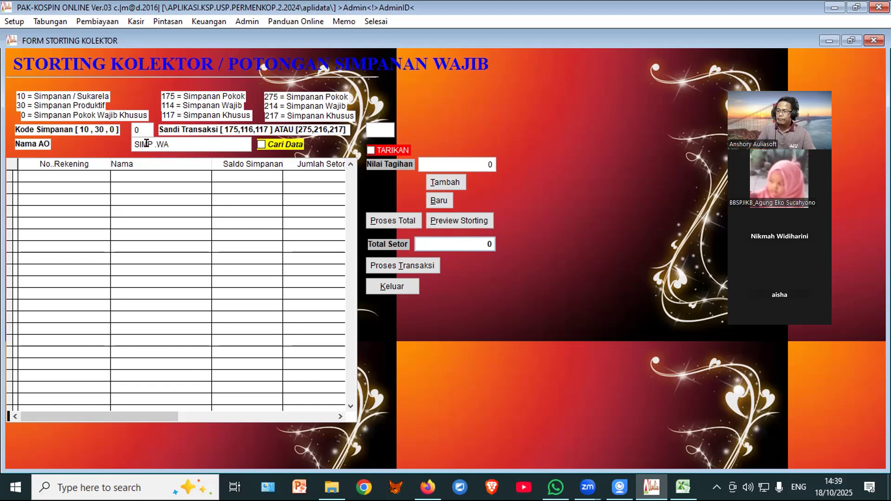
click(152, 143)
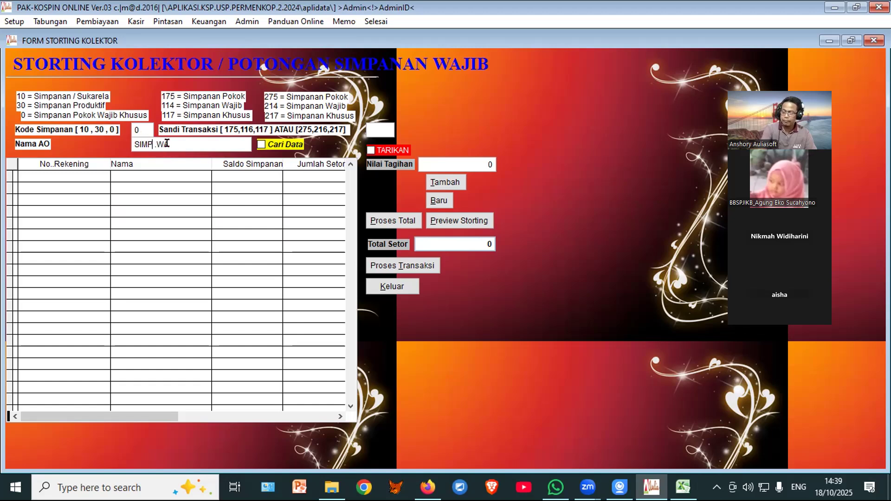
key(Delete)
text(JIB)
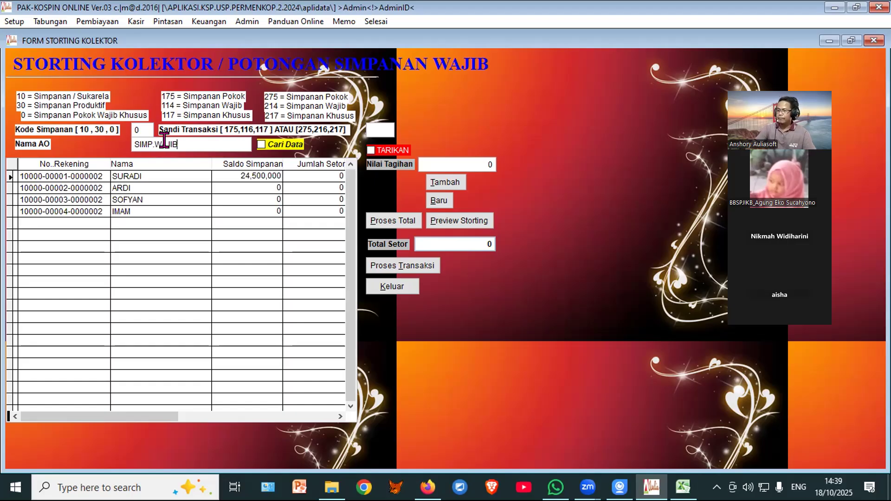
Step: Start a new batch, bill 100,000 to every account, and process the 400,000 total
click(434, 203)
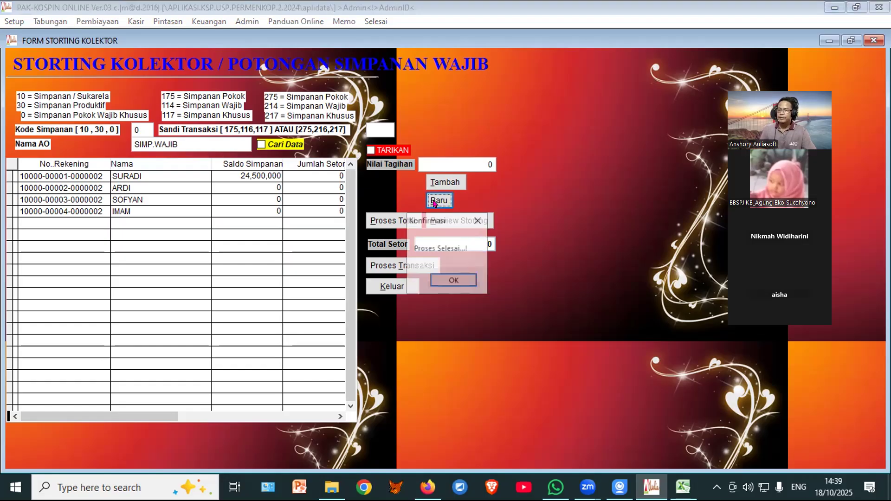
click(460, 280)
click(422, 162)
text(1 )
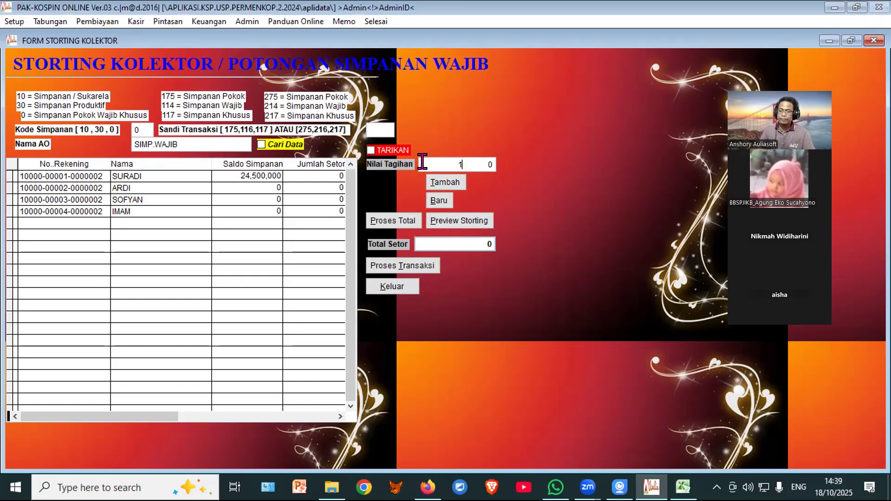
text(00,000,)
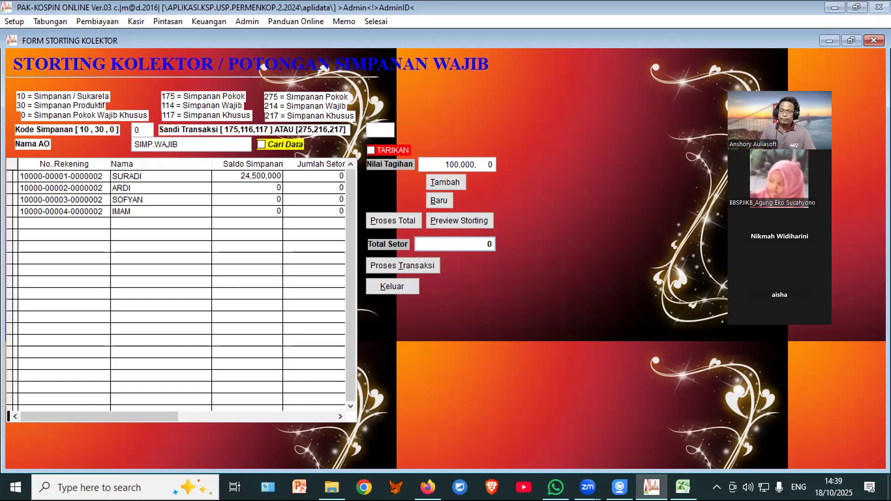
key(Tab)
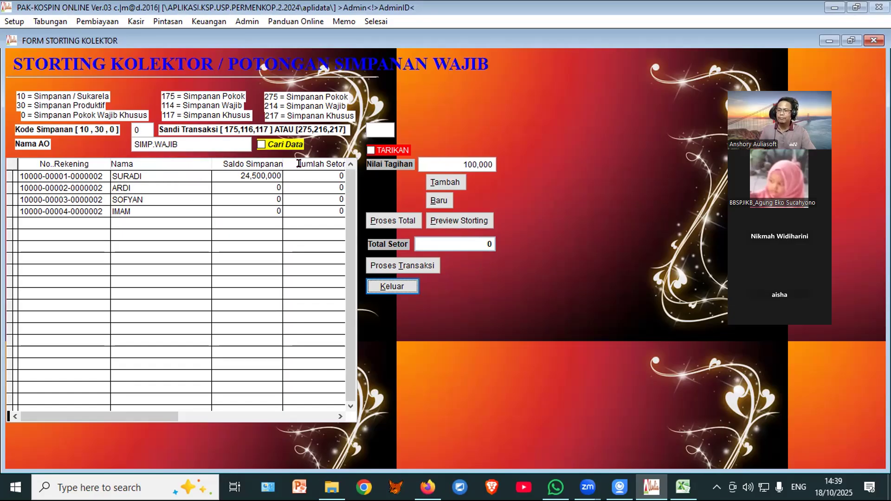
click(445, 184)
click(454, 277)
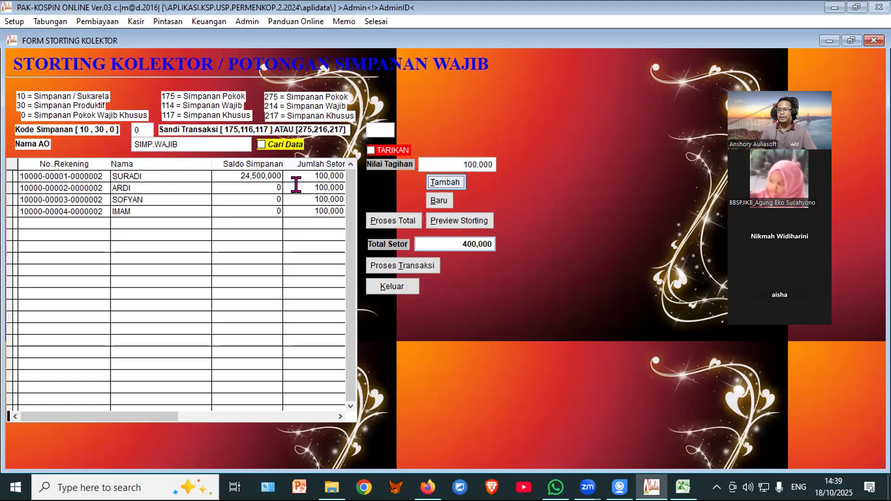
click(391, 221)
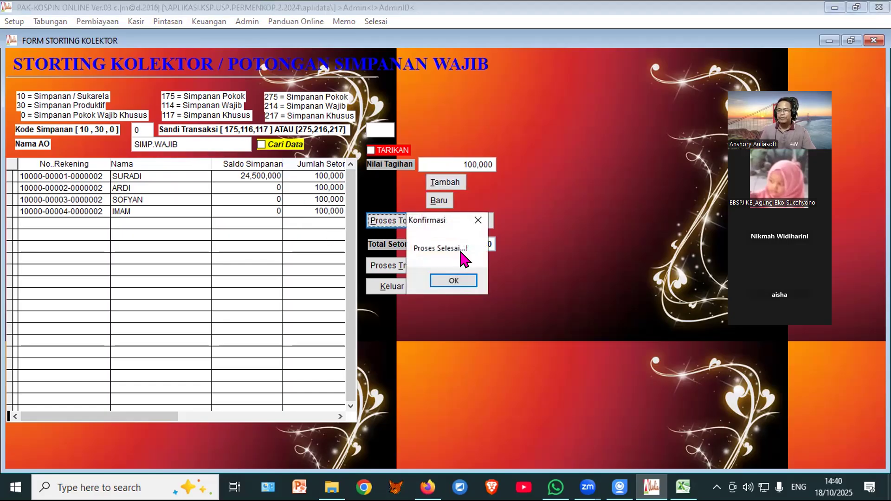
click(459, 281)
Step: View the Laporan Setorting Kolektor preview maximized, then close it
click(466, 222)
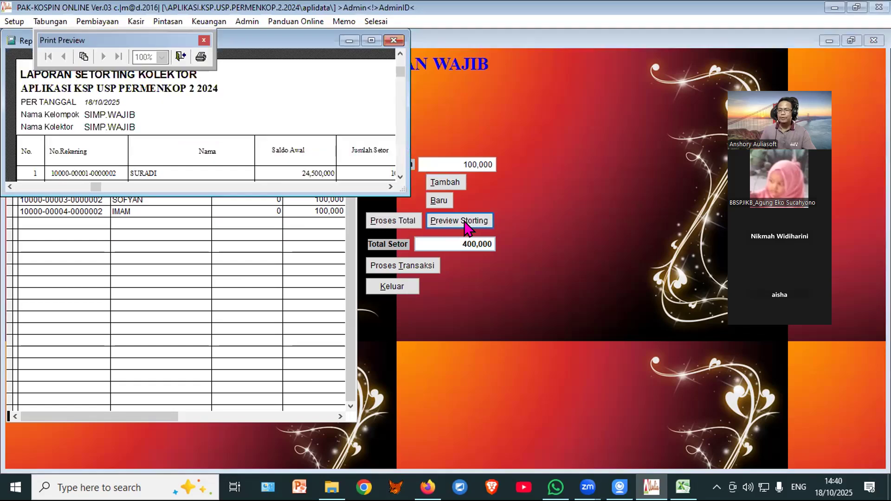
click(372, 40)
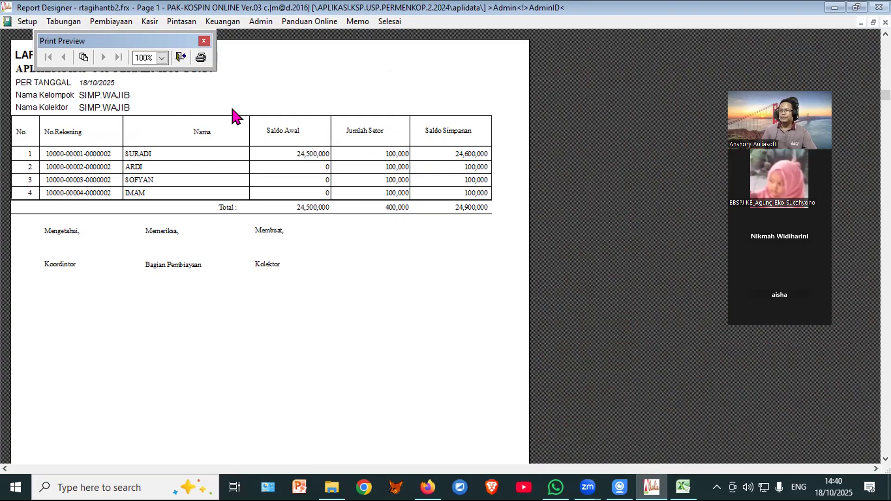
click(180, 57)
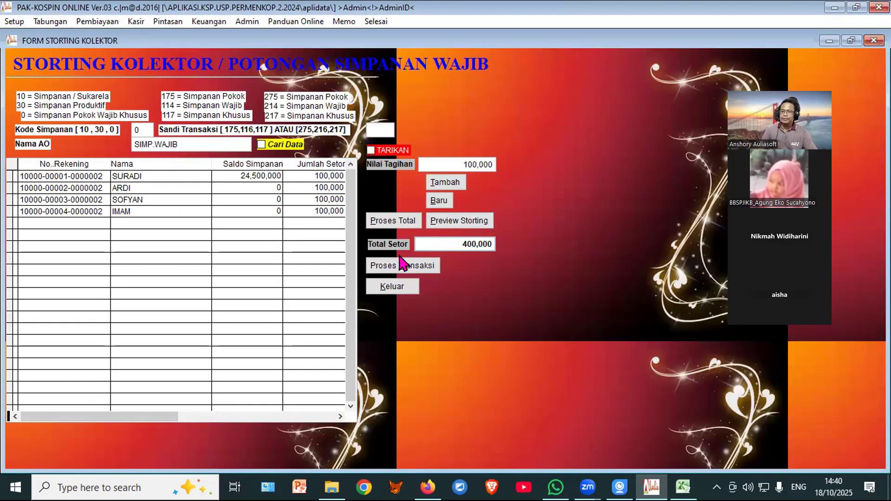
Step: Post the four 100,000 deposits with transaction code 116 and close the storting form
click(378, 266)
click(476, 281)
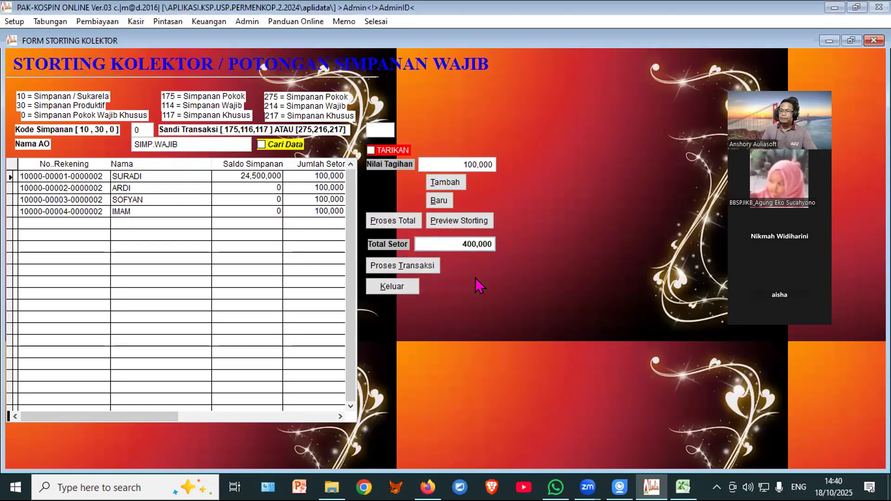
click(402, 266)
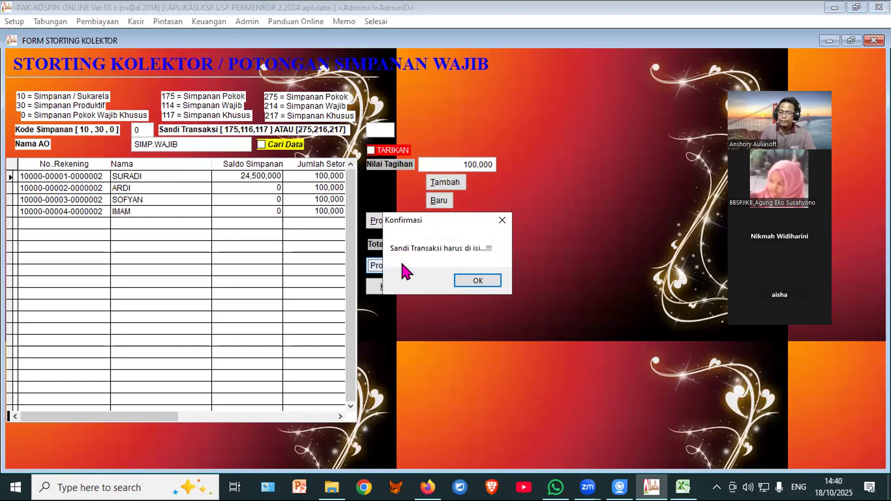
click(475, 281)
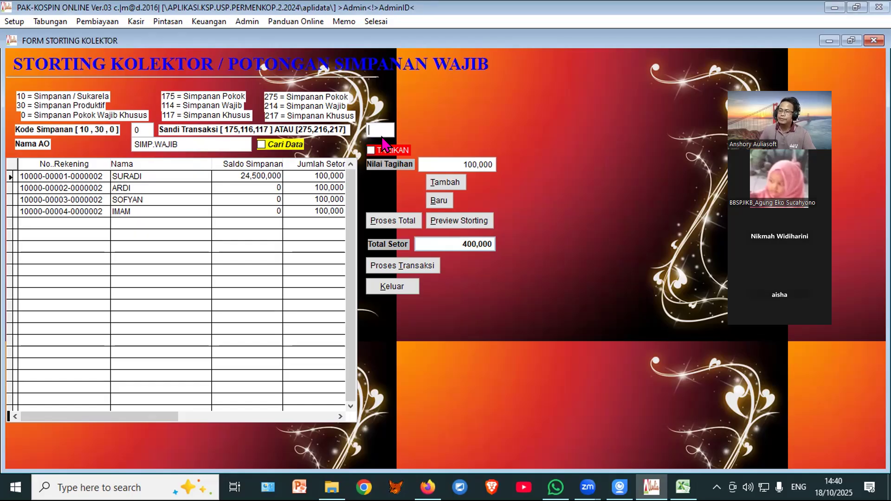
text(116)
key(Return)
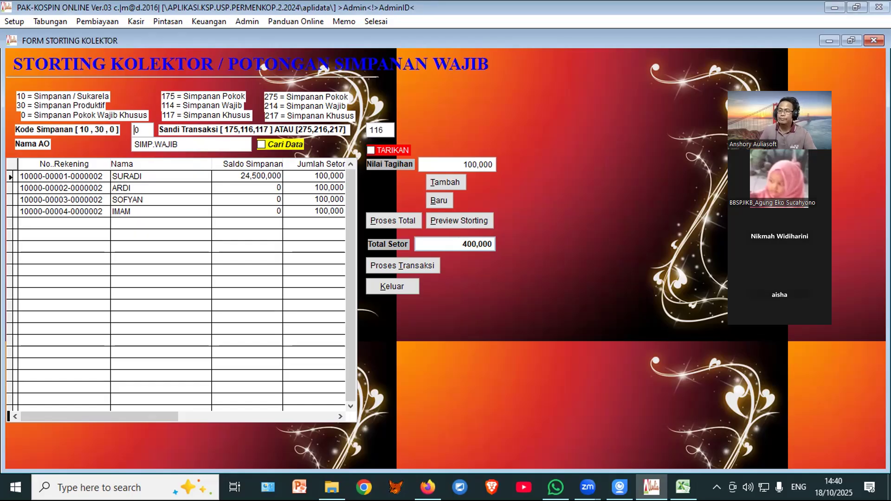
click(390, 267)
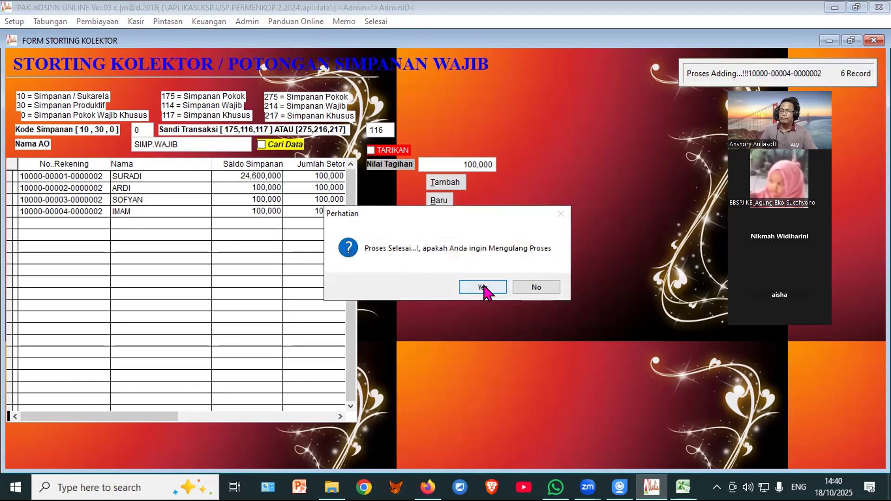
click(483, 288)
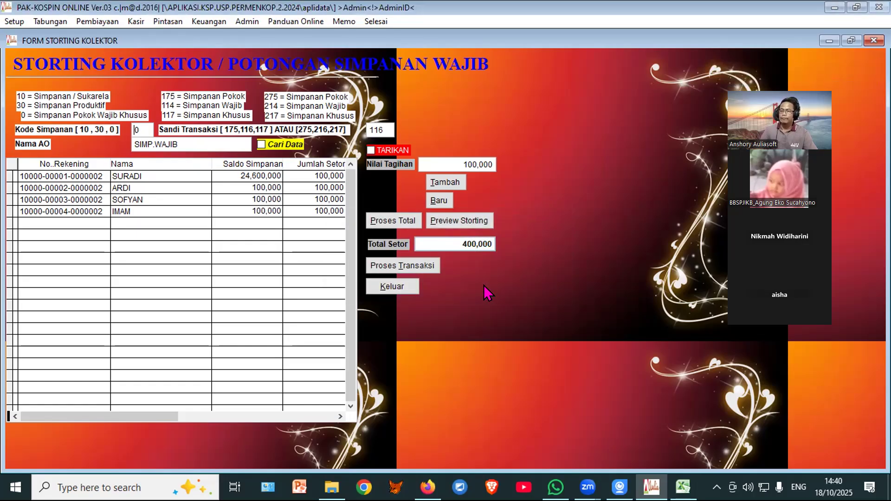
click(385, 287)
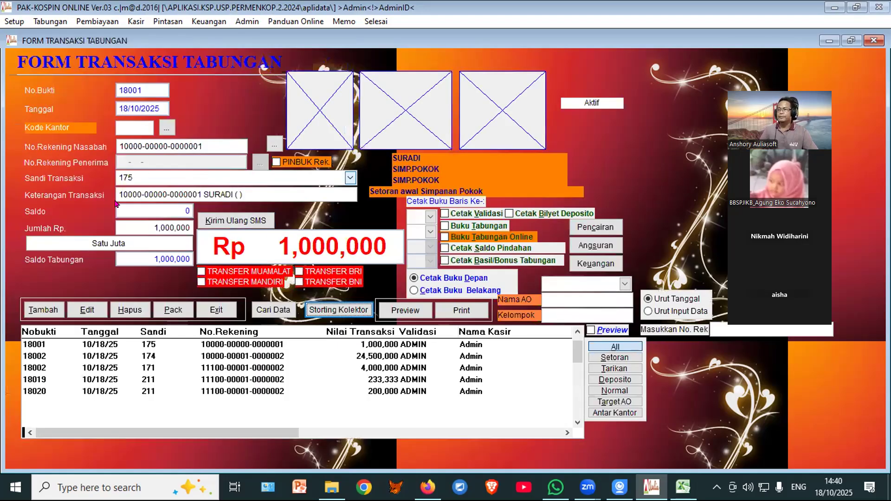
Step: Reopen the savings transaction form and step through deposits 18021 to 18024
click(216, 316)
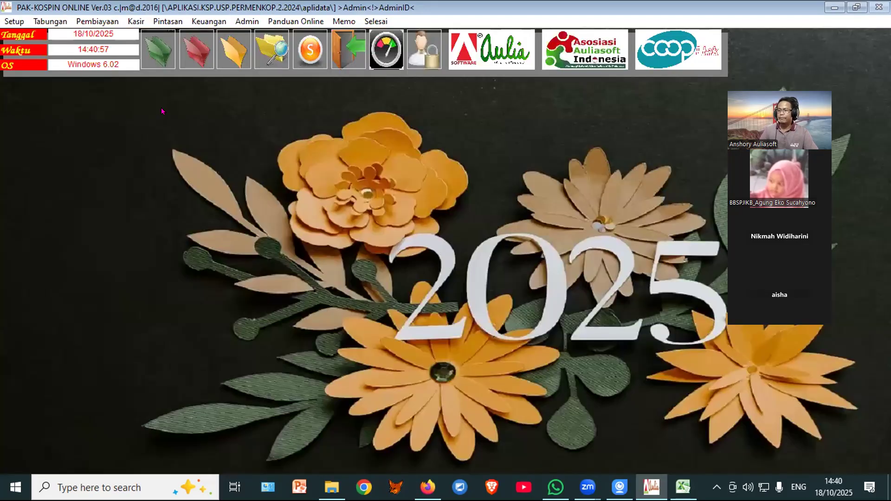
click(544, 288)
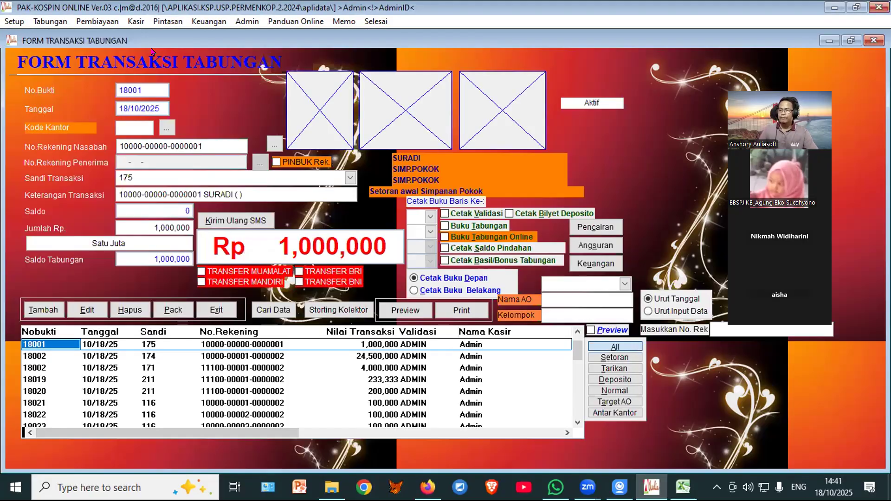
click(340, 396)
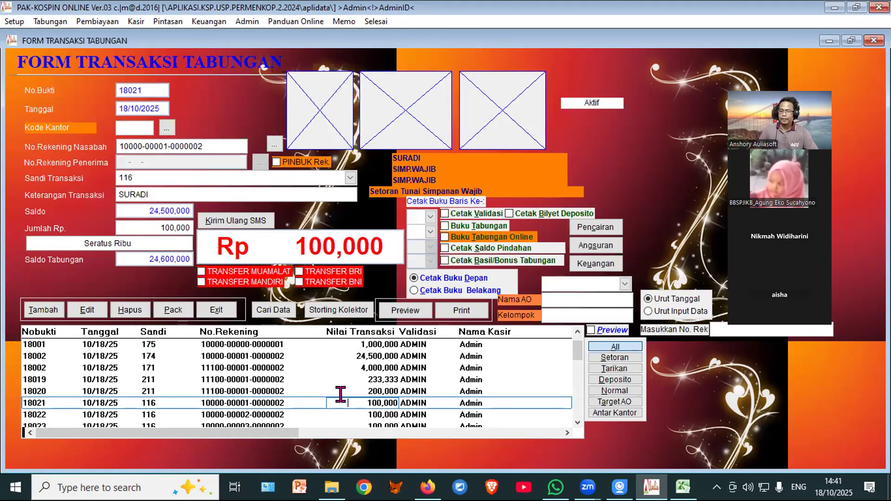
key(Down)
key(Down)
key(Down)
key(Up)
key(Up)
key(Up)
key(Down)
key(Down)
key(Down)
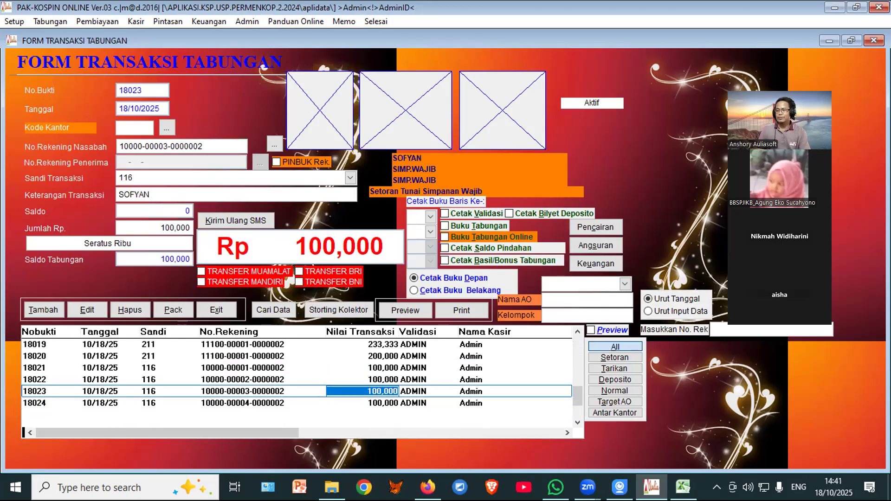
key(Up)
key(Up)
key(Up)
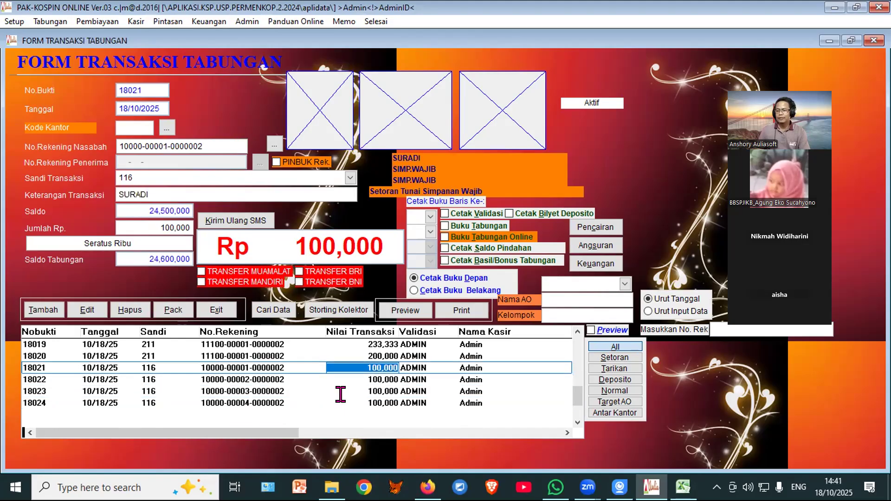
key(Down)
key(Down)
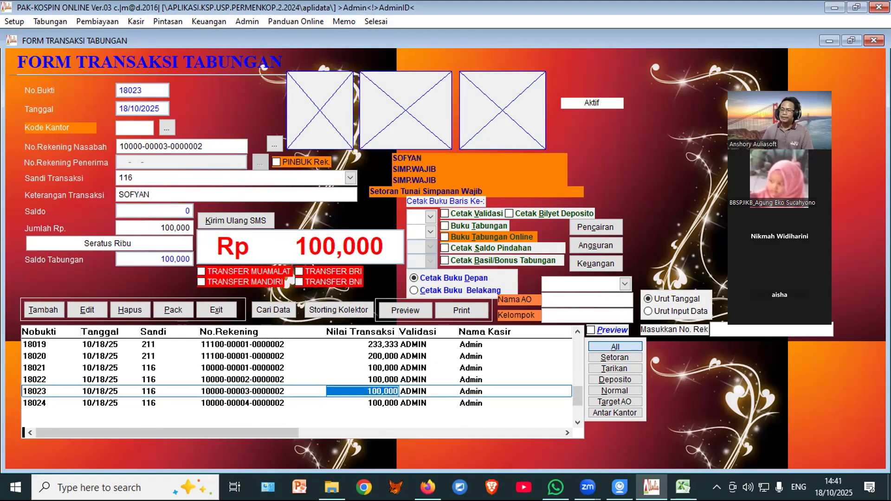
key(Down)
key(Up)
key(Up)
key(Up)
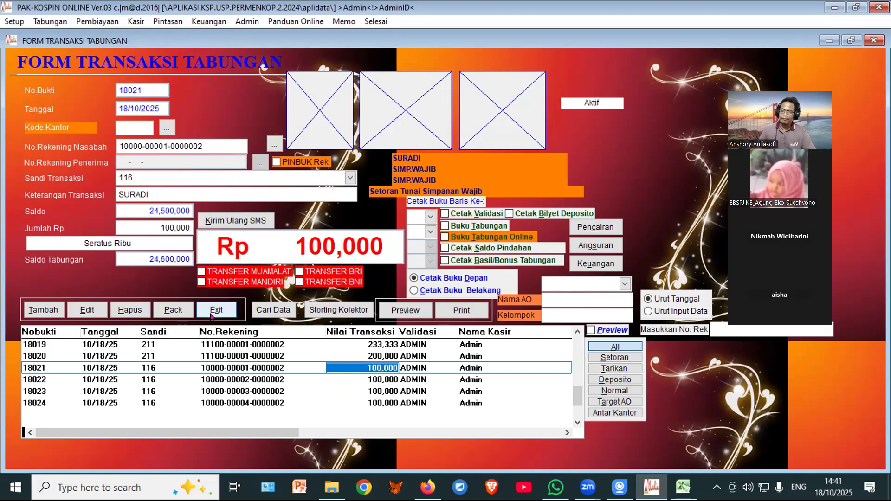
Step: Check the Storting Kolektor balances, then select deposit 18024
click(335, 310)
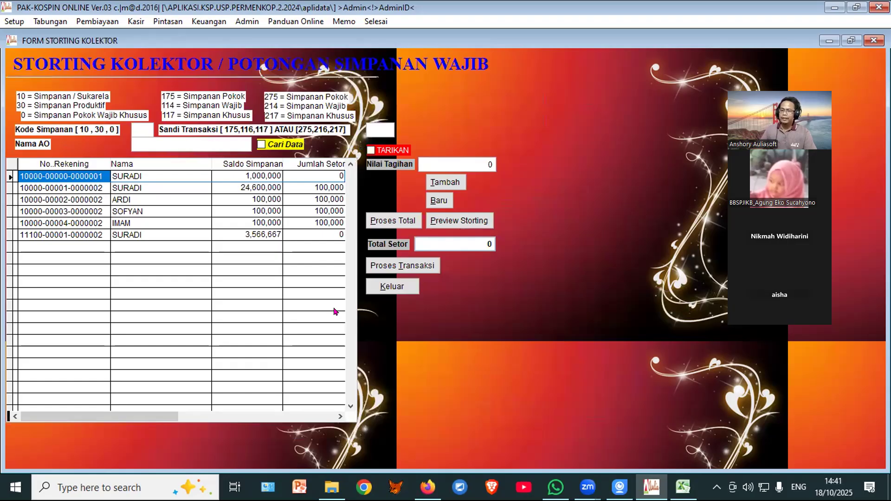
click(389, 286)
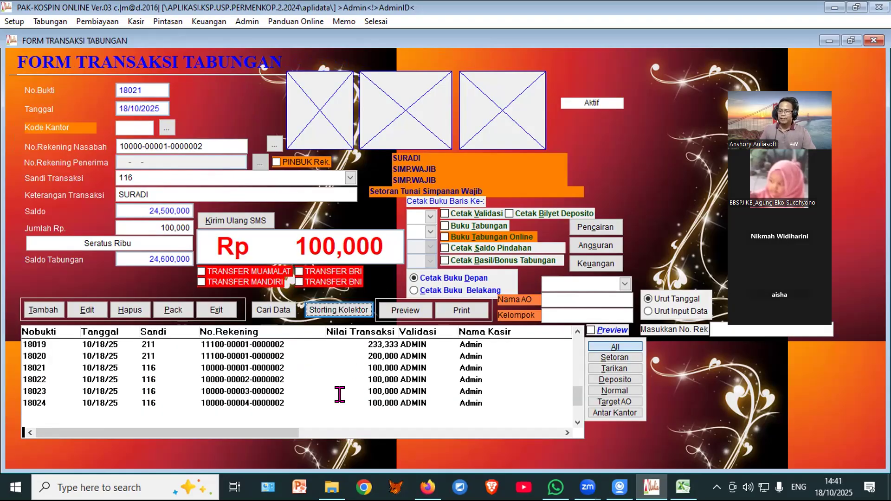
click(340, 396)
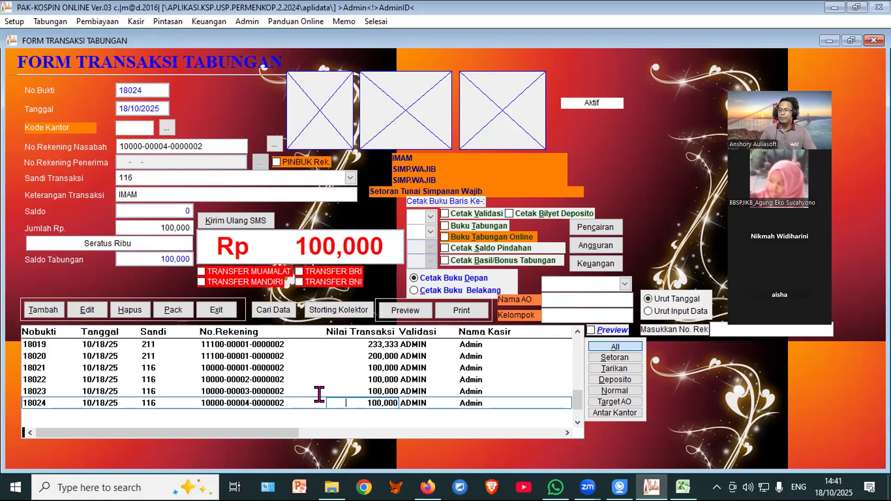
Step: Delete deposit 18024 and pack the transaction records
click(129, 311)
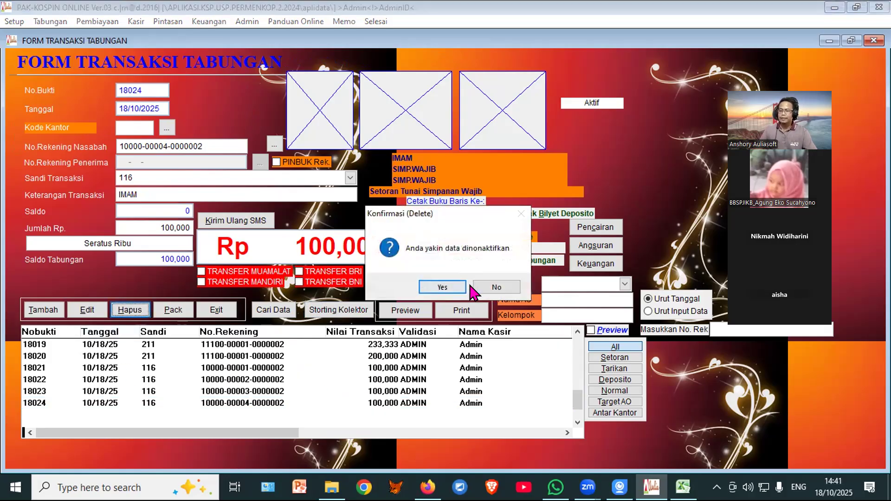
click(444, 287)
click(160, 309)
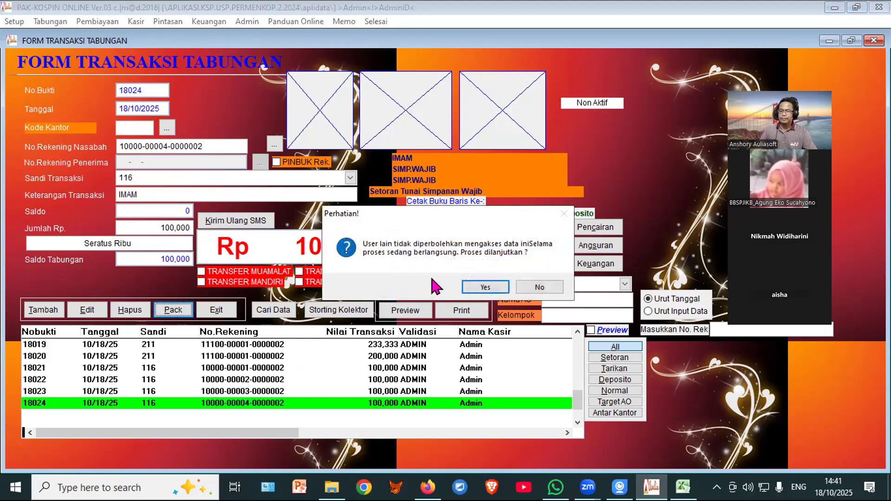
click(488, 287)
Step: Reopen the savings transactions and select deposit 18021
click(143, 65)
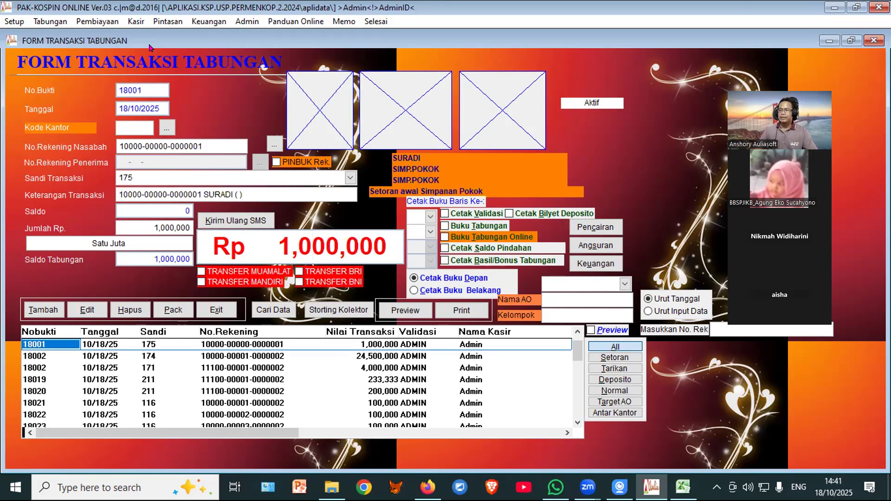
scroll(287, 364, down, 7)
scroll(304, 353, up, 3)
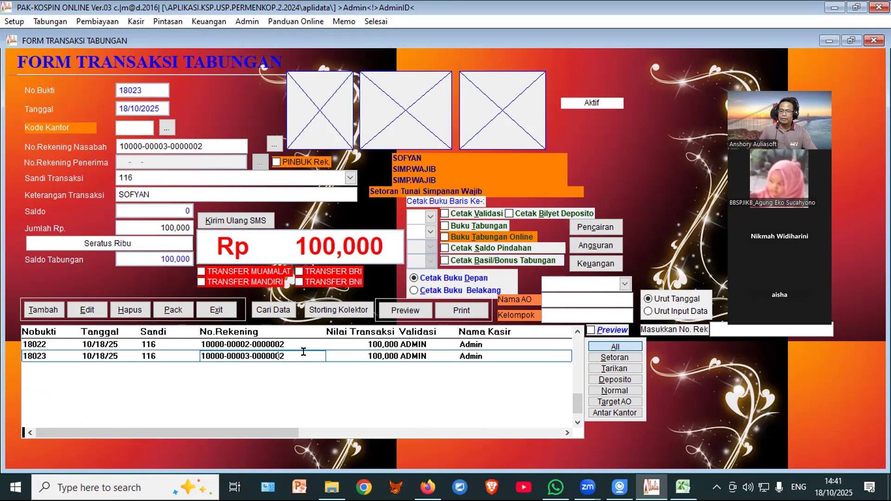
scroll(302, 349, down, 3)
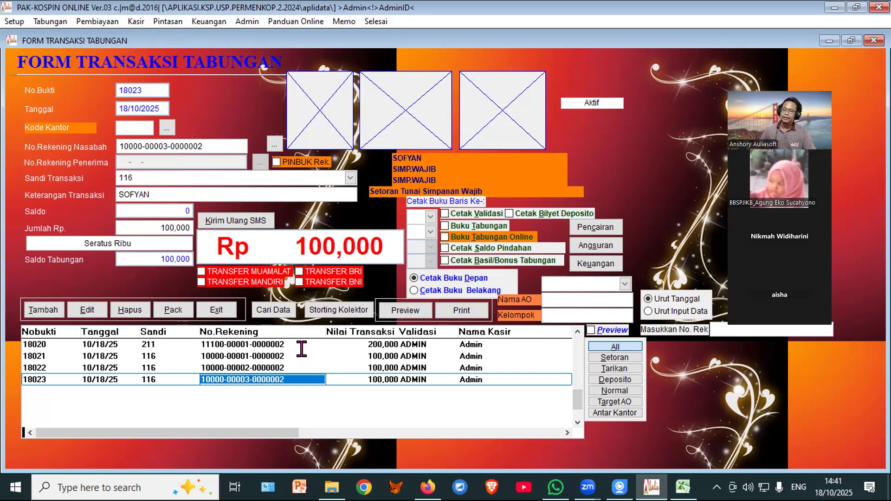
click(246, 355)
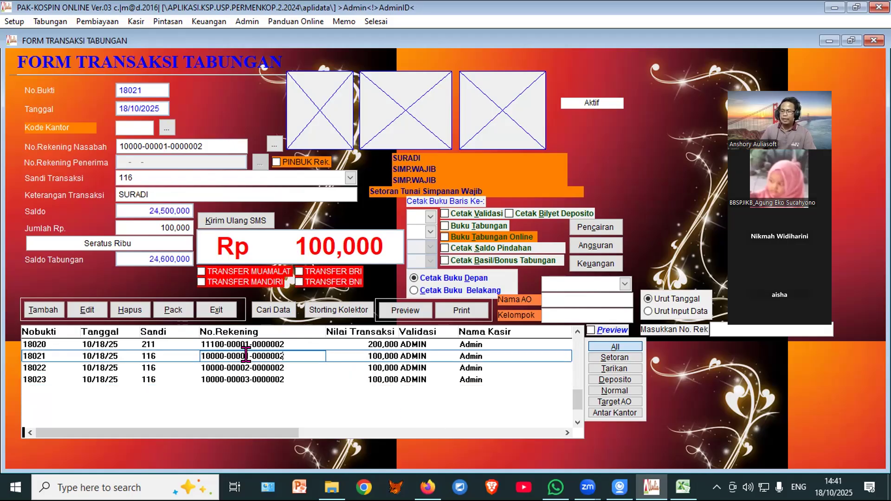
Step: Search for member SOFY and select SOFYAN's 100,000 transaction 18023
click(269, 310)
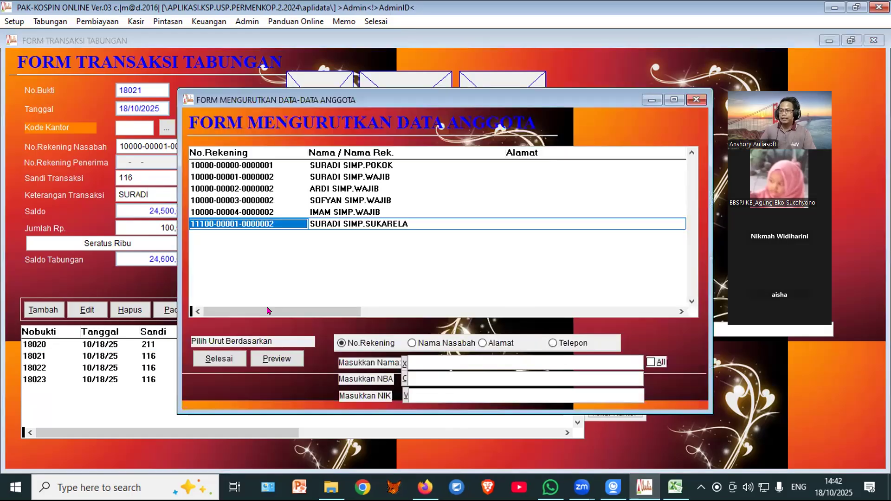
click(430, 374)
click(435, 362)
text(S)
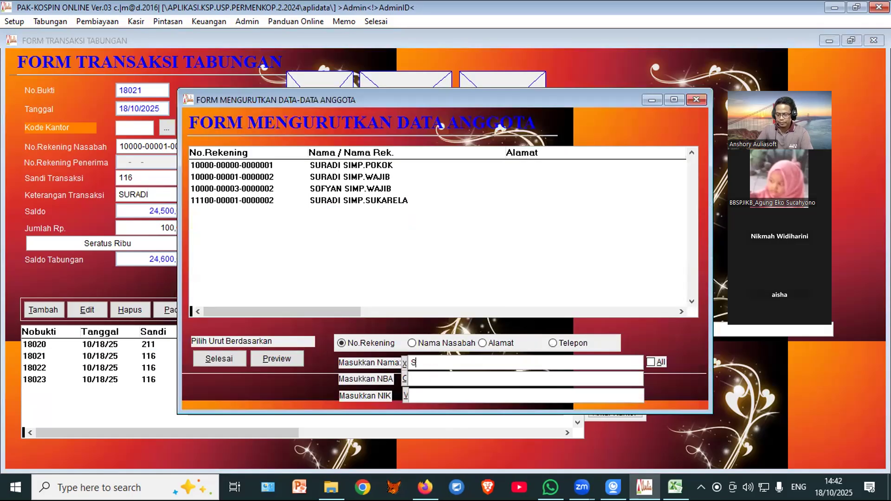
text(OFY)
click(217, 360)
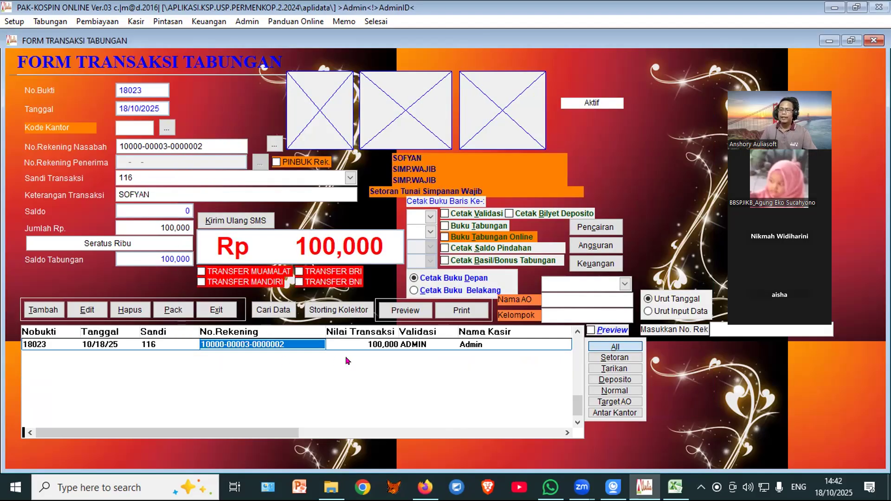
click(354, 344)
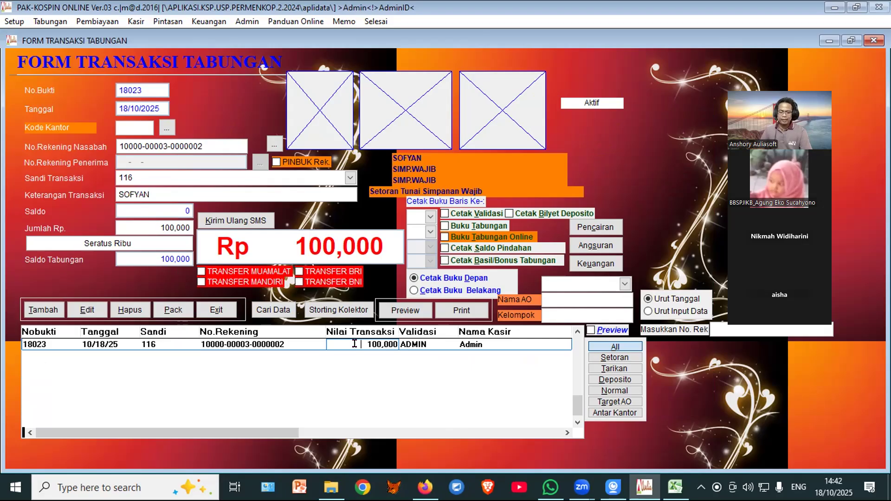
double_click(354, 344)
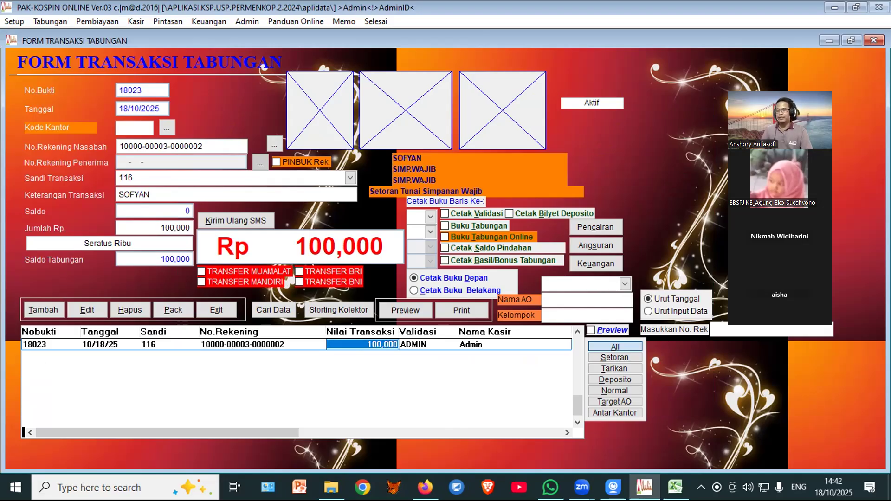
Step: Delete transaction 18023, restore it to active, and close the savings form
click(128, 310)
click(440, 287)
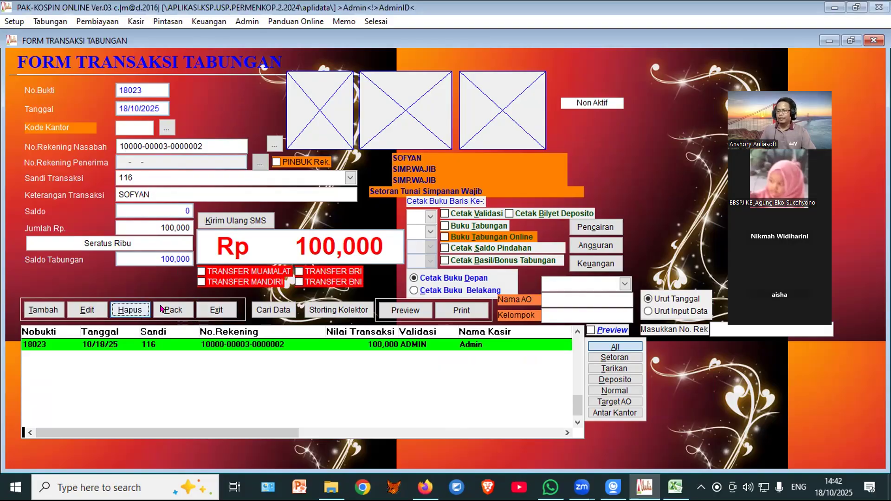
click(129, 310)
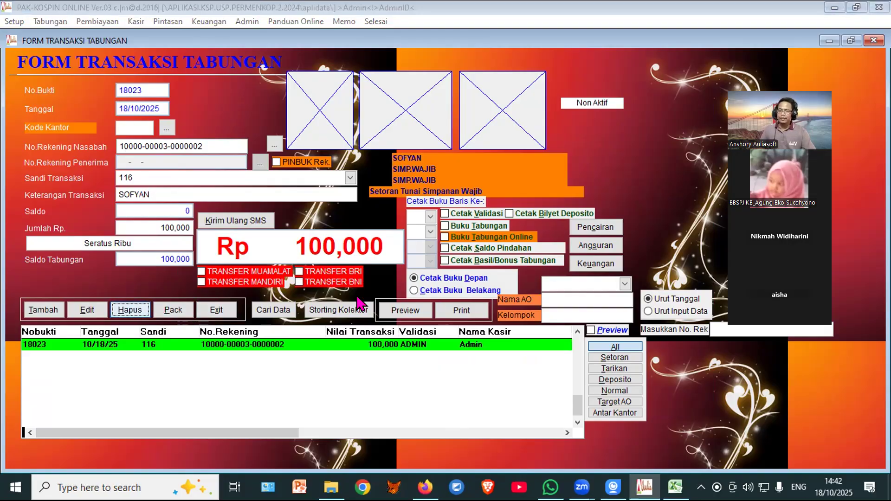
click(485, 287)
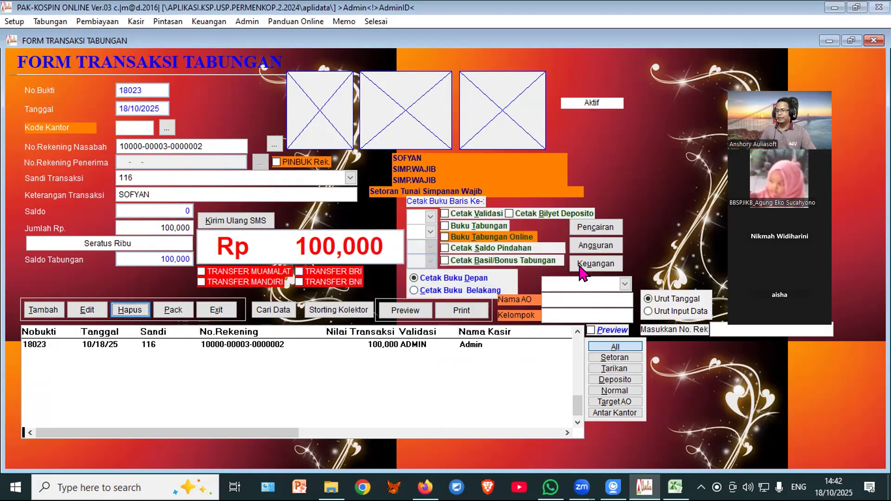
click(215, 310)
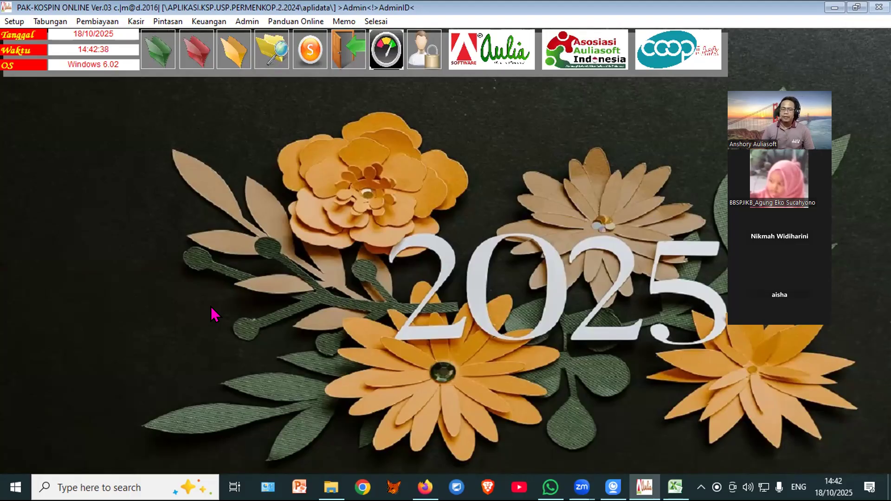
Step: In Storting Kolektor, enter code 0, SIMP.WAJIB, Sandi 116 and 100,000 billing
click(154, 51)
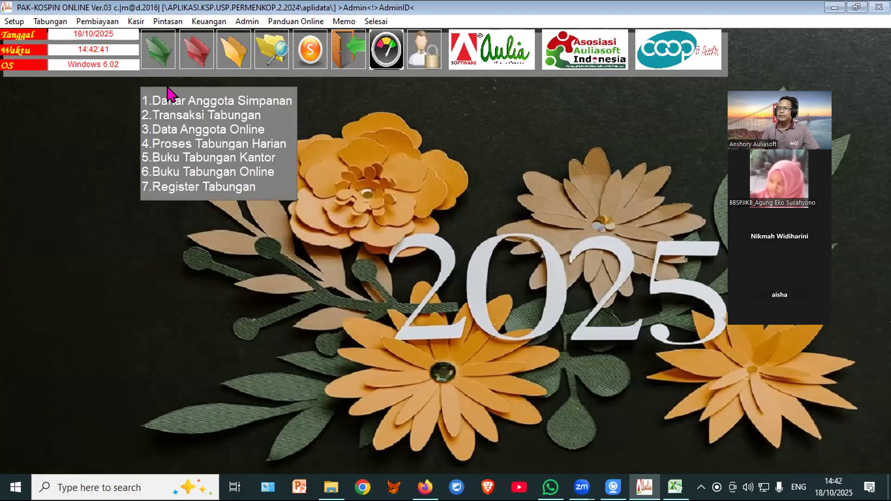
click(151, 46)
click(321, 310)
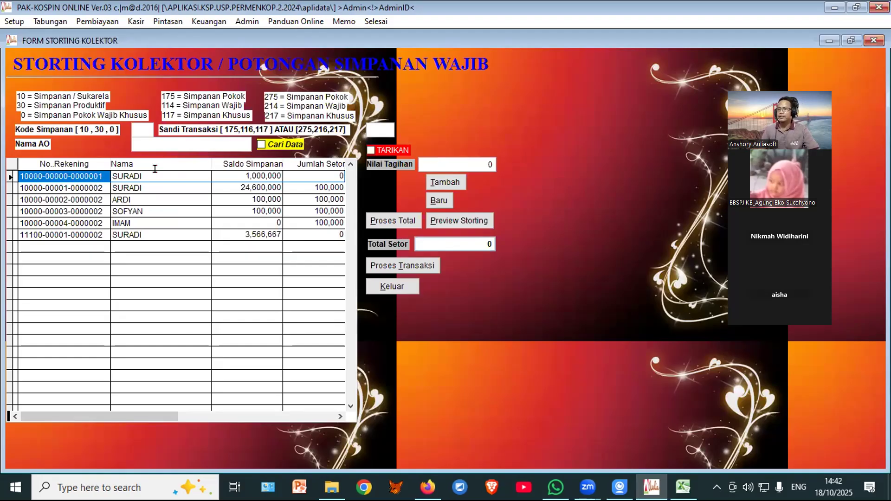
click(138, 127)
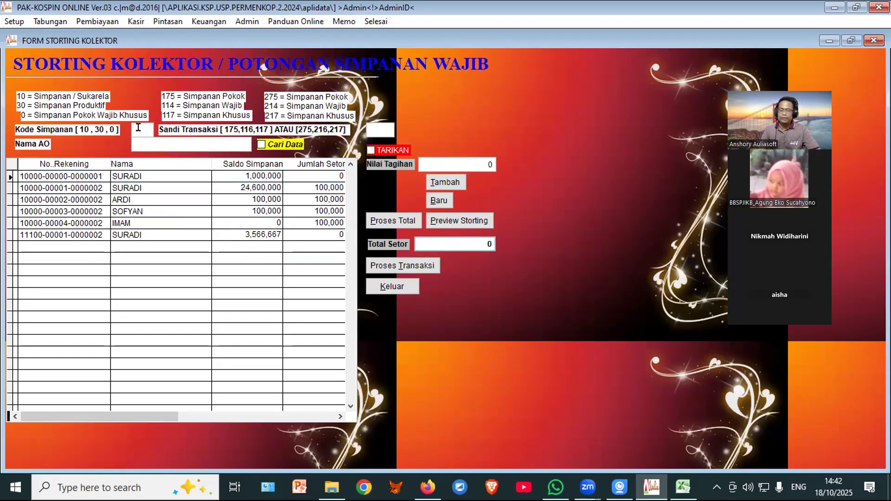
text(0)
key(Return)
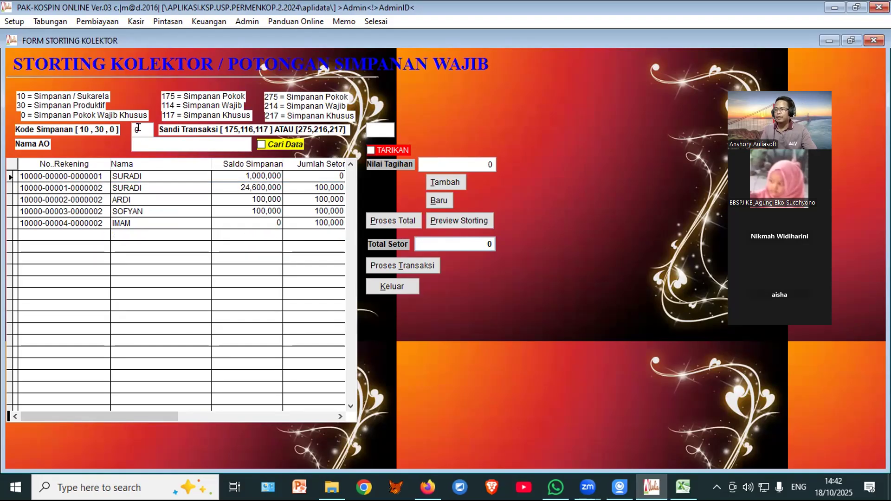
text(SIM)
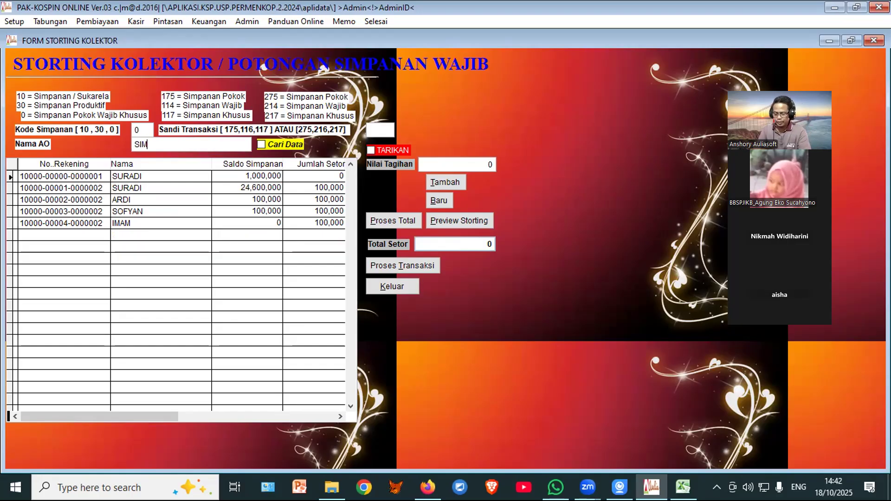
text(P.WAJIB)
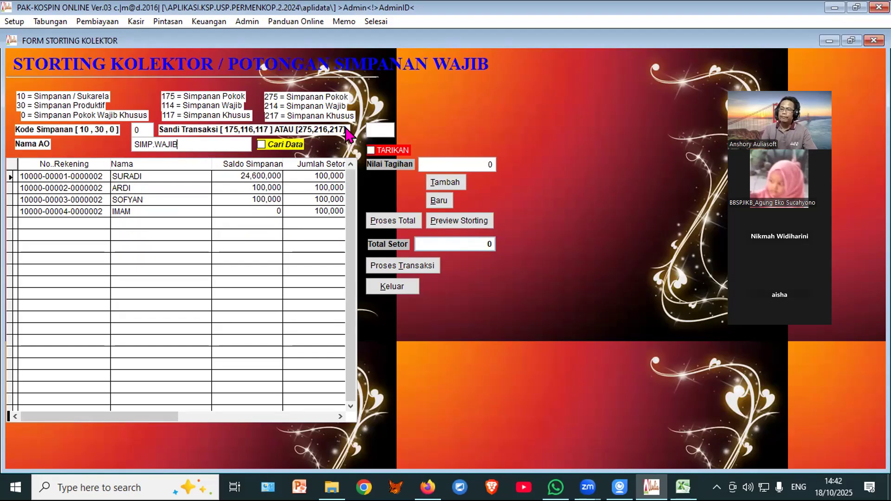
click(372, 127)
text(116)
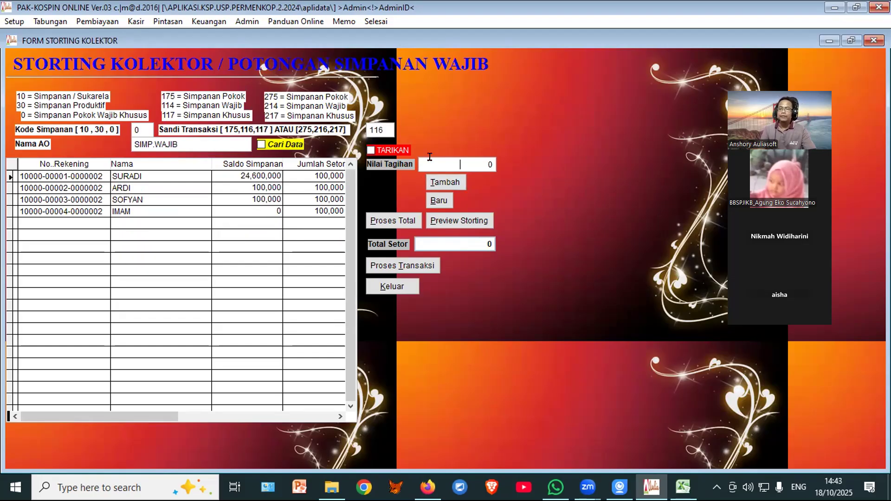
text(1000000)
key(Return)
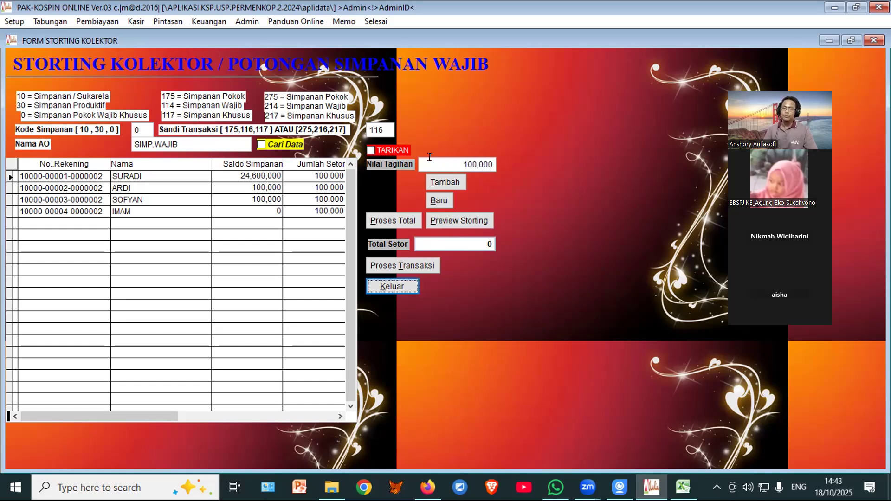
Step: Apply the 100,000 deposit to every member, reset to zero, and reapply
click(441, 182)
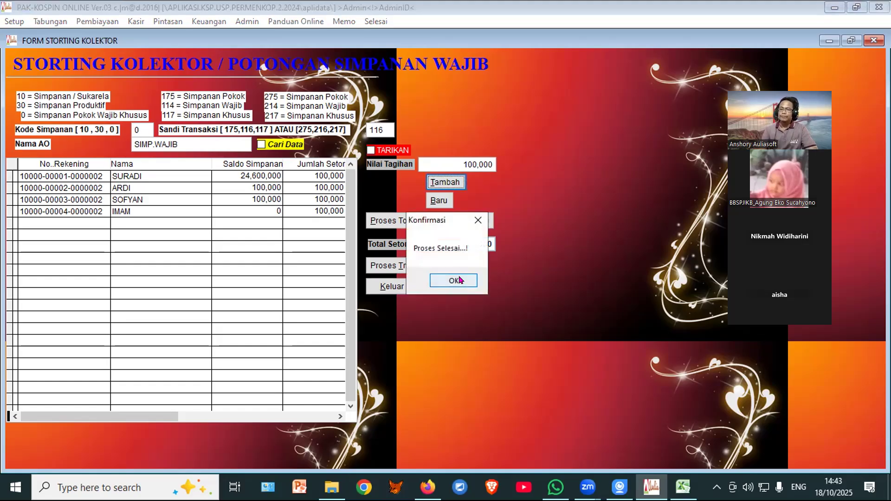
click(461, 280)
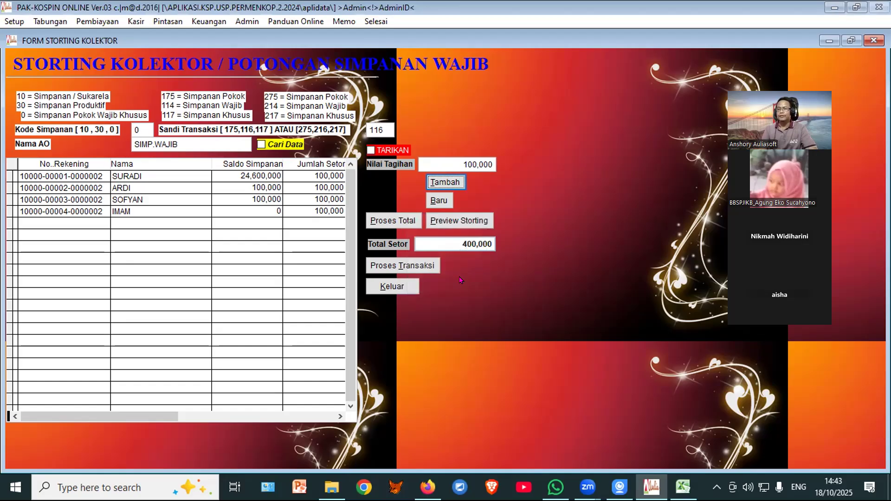
click(439, 202)
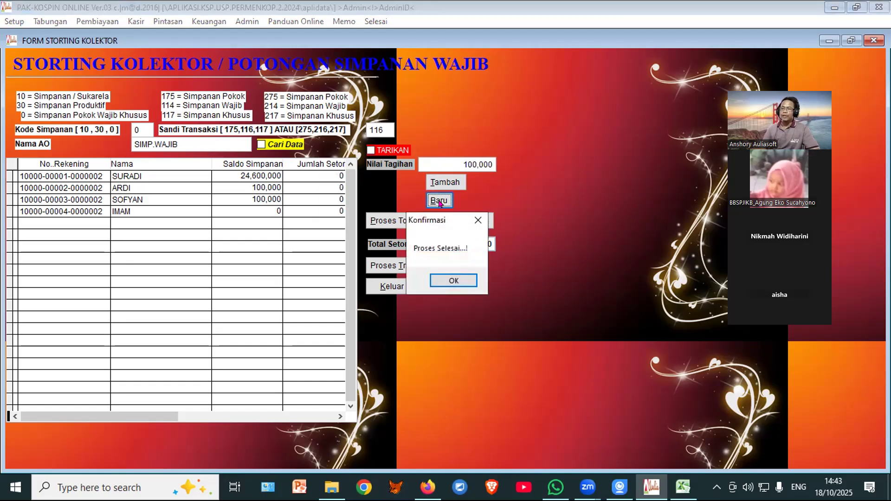
click(458, 281)
click(458, 164)
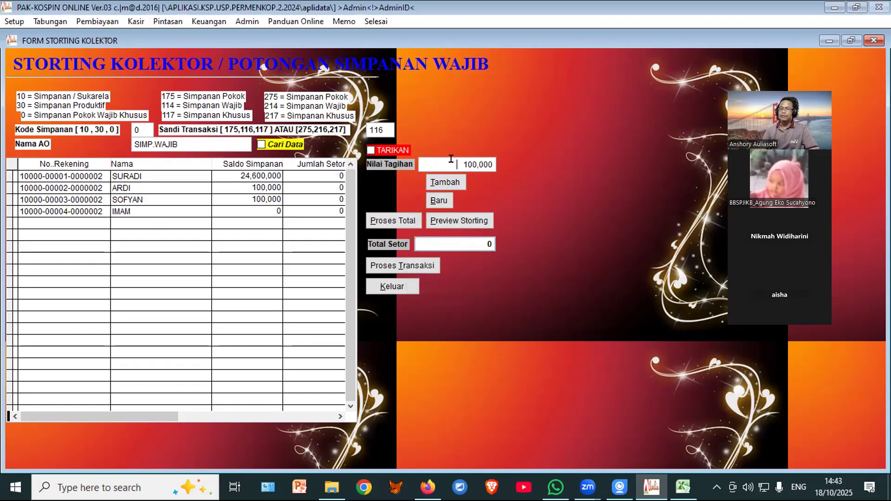
click(440, 183)
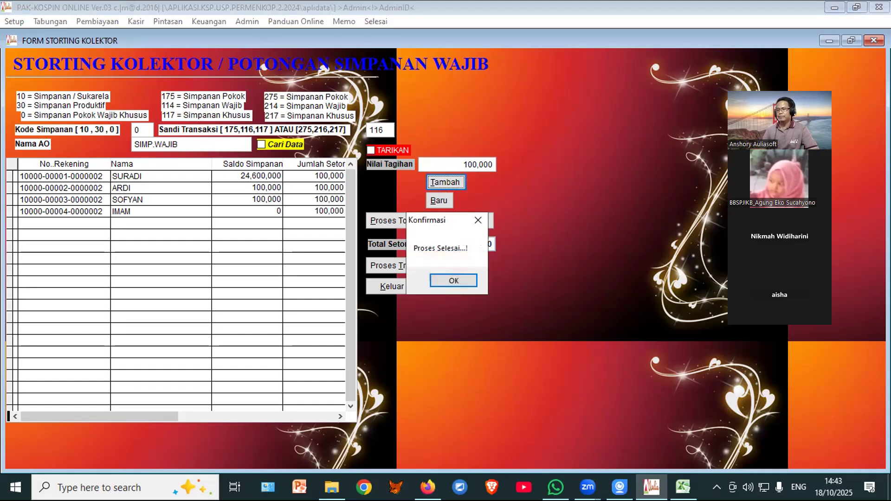
click(462, 283)
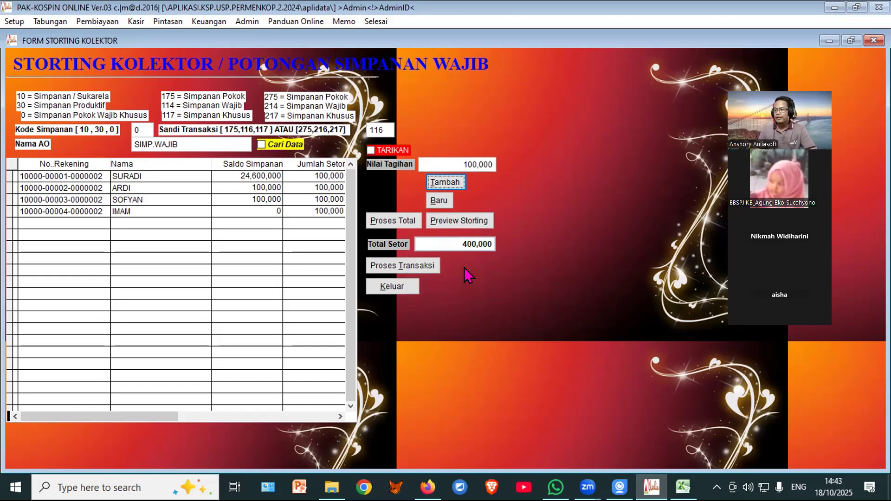
Step: Set SOFYAN's deposit to 0 and recalculate the total to 300,000
click(299, 199)
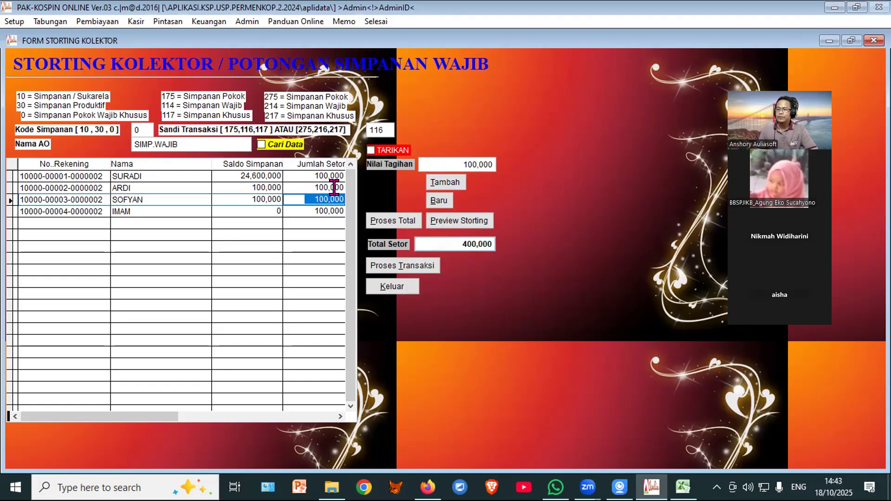
text(0)
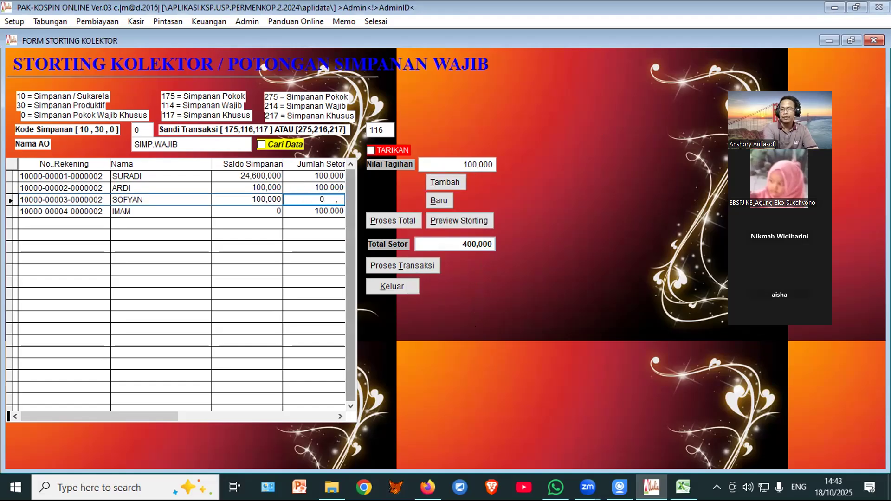
key(Return)
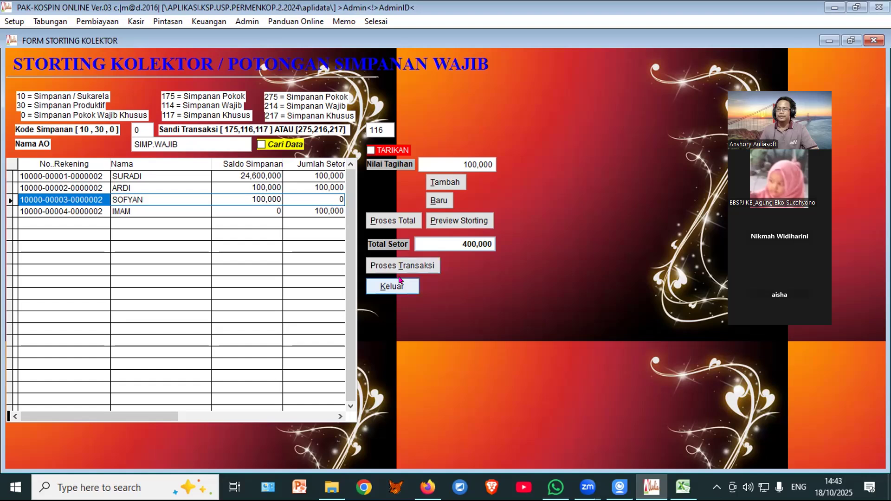
click(393, 221)
click(453, 280)
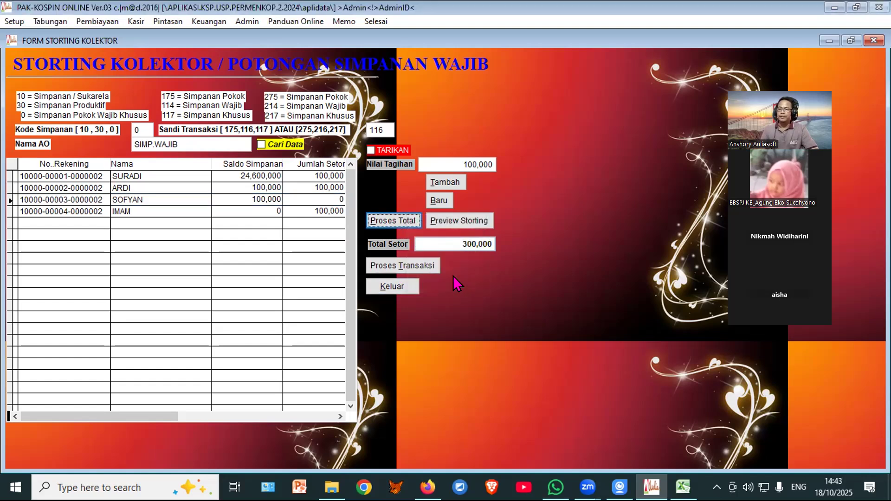
click(464, 222)
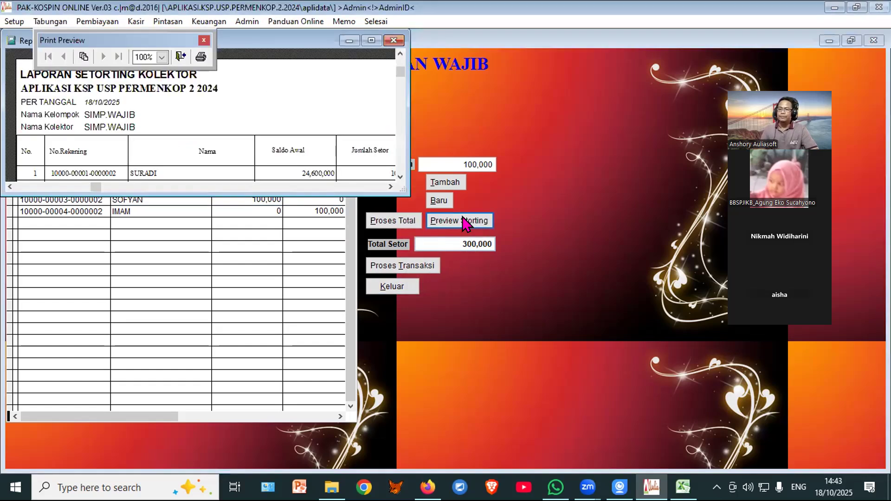
click(372, 40)
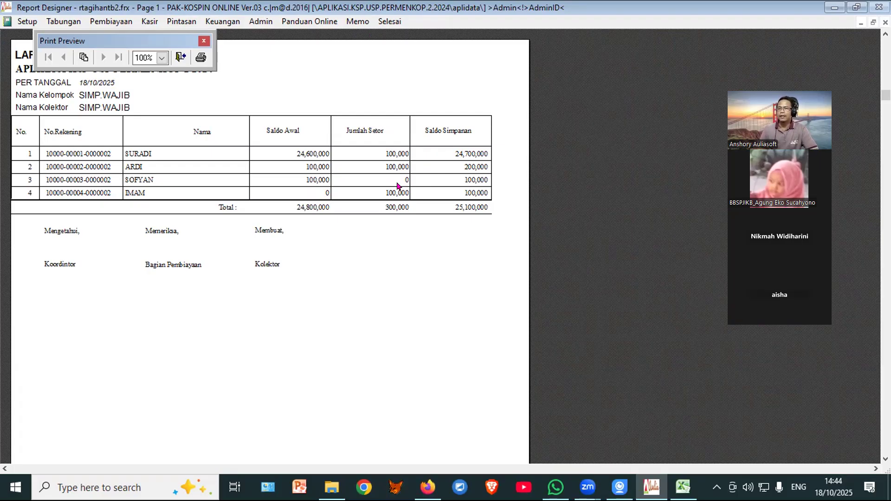
click(179, 55)
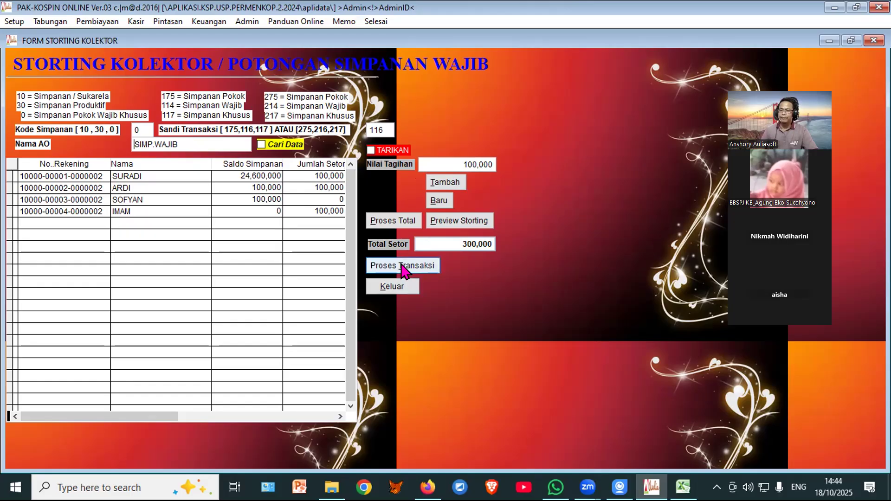
click(391, 285)
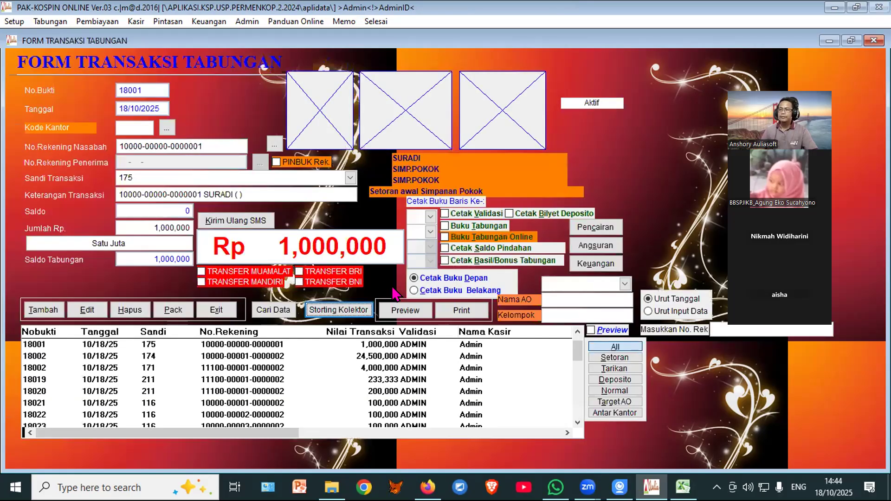
Step: Close savings transactions, view the financing Storting Kolektor, then close it and Transaksi Angsuran
click(215, 310)
click(195, 58)
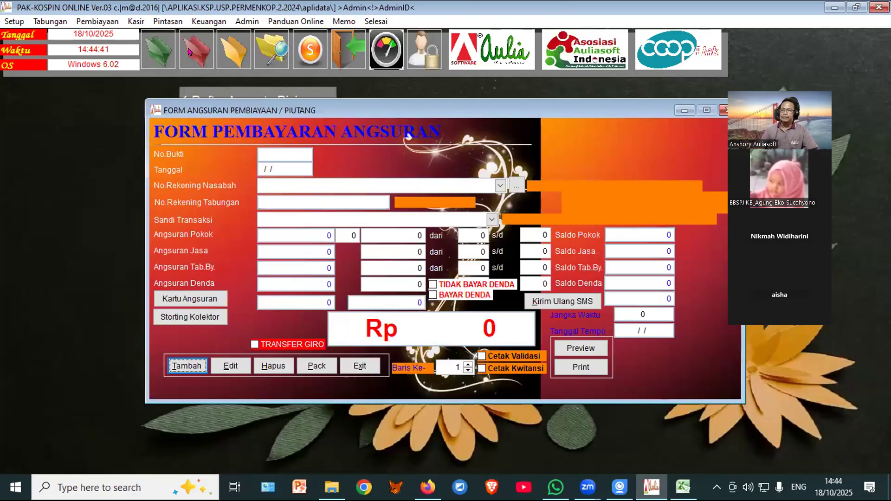
click(181, 318)
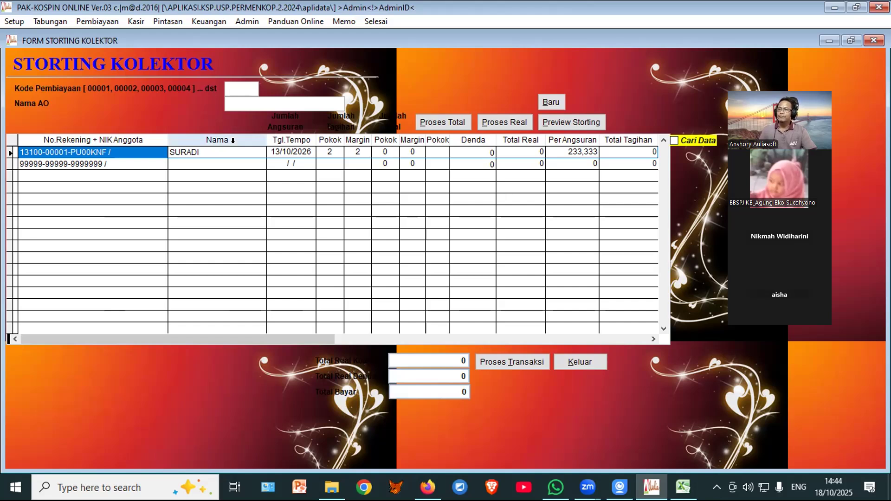
key(Home)
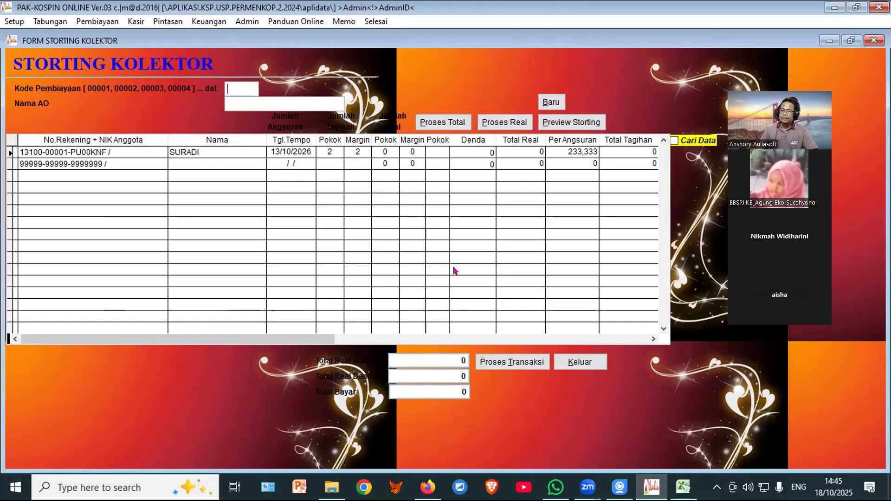
click(573, 360)
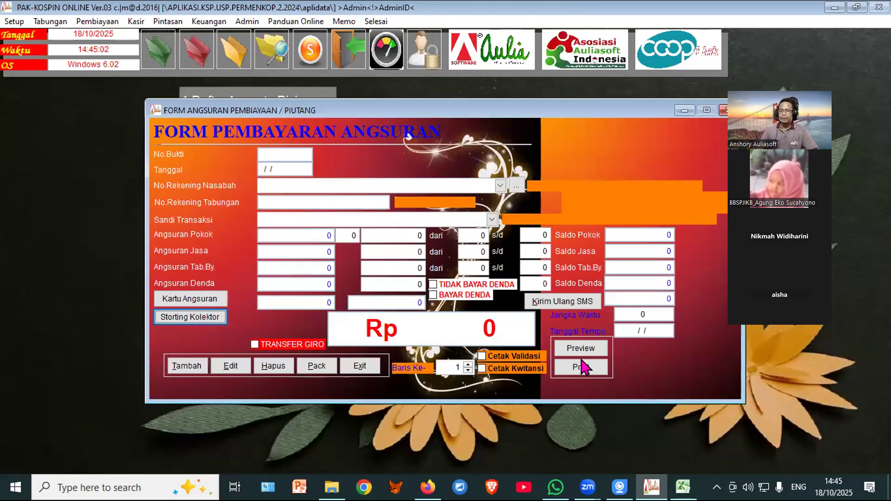
click(351, 367)
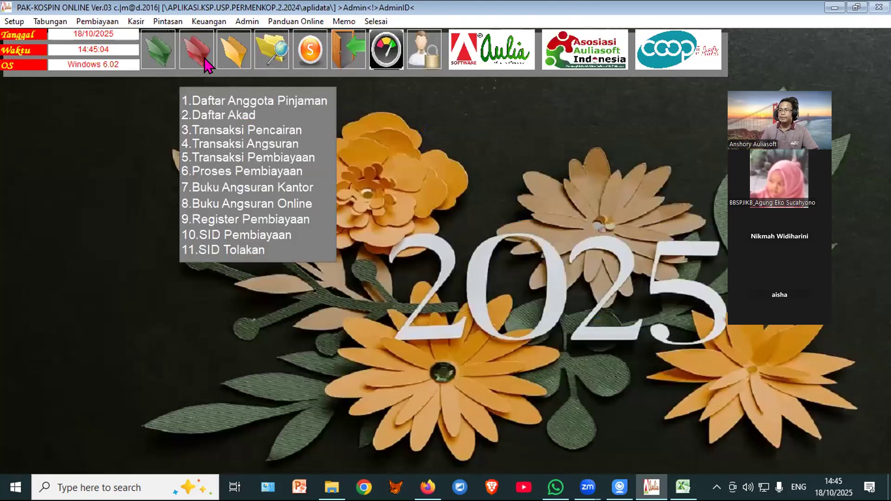
Step: Check the Daftar Anggota Pinjaman loan member list, then go to installment transactions
click(205, 96)
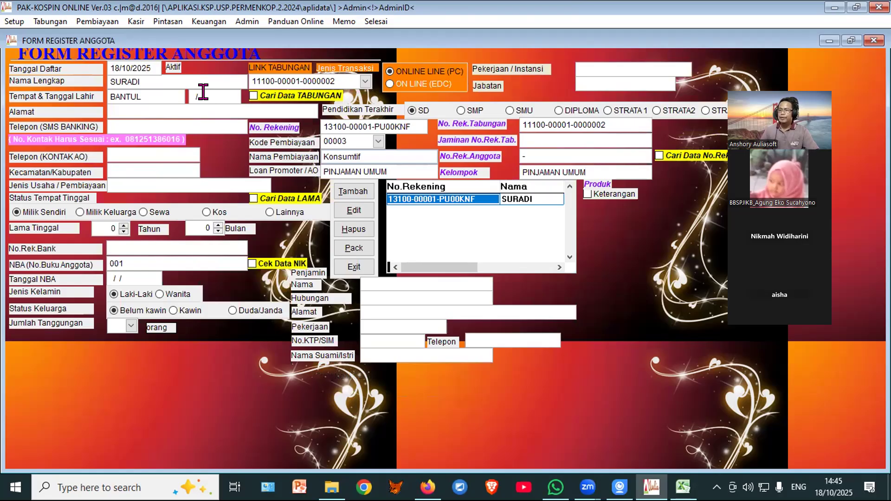
click(354, 267)
click(193, 51)
click(205, 150)
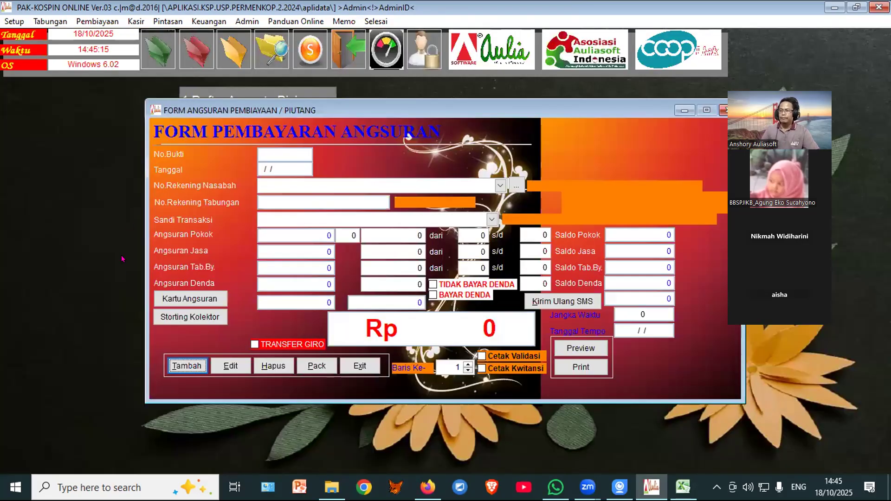
Step: Open Storting Kolektor with financing code 00003 and AO name PINJAMAN UMUM
click(175, 318)
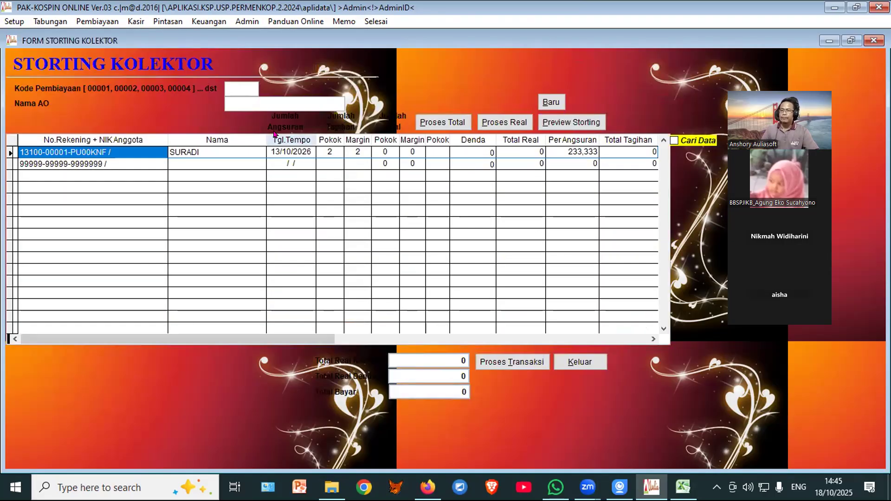
click(233, 88)
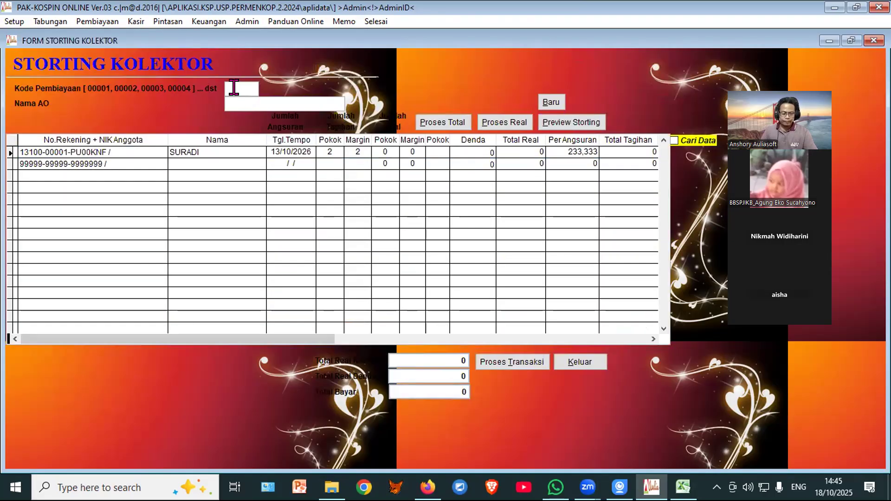
text(00003)
key(Return)
text(PINJAMAN)
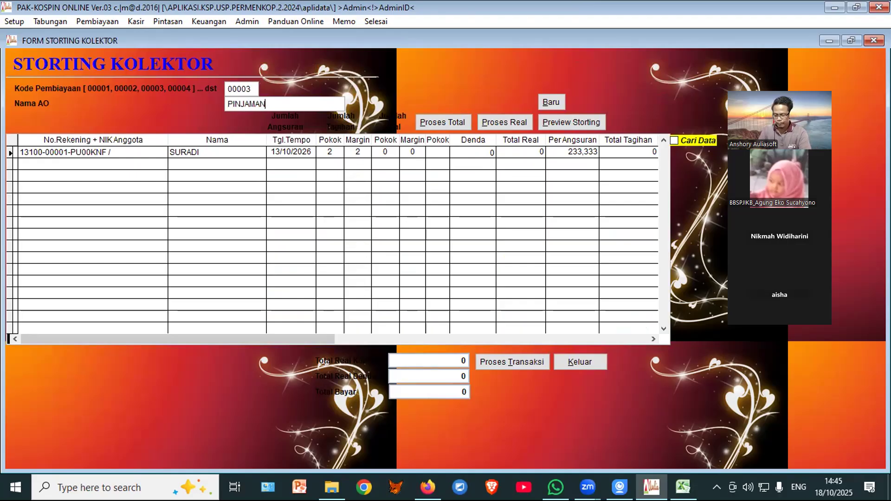
text( UMUM)
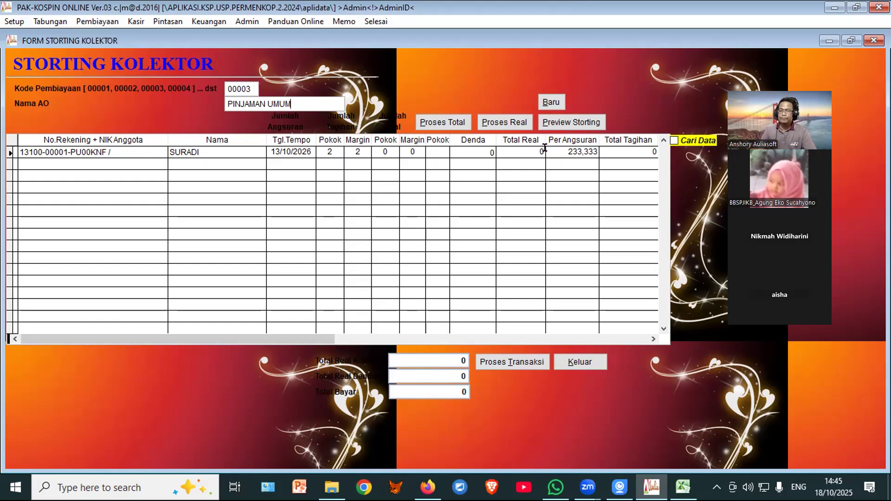
Step: Run Proses Total and then Proses Real, acknowledging each completion message
click(441, 123)
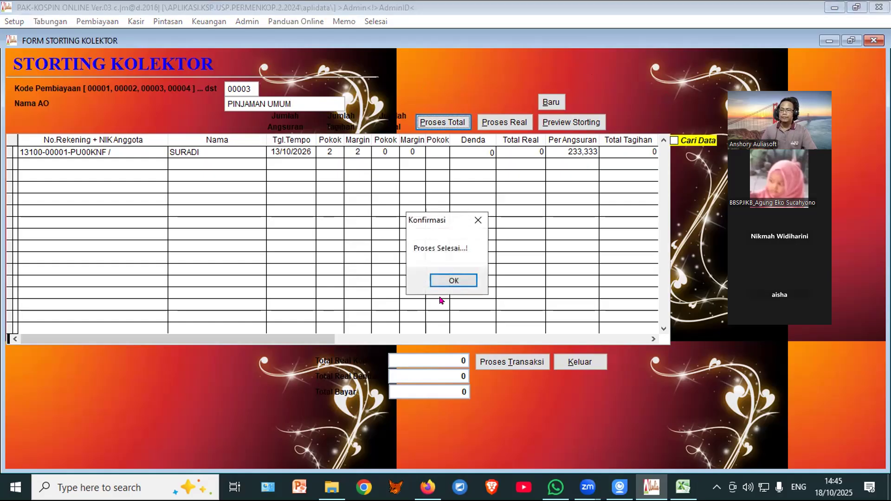
click(450, 282)
click(508, 124)
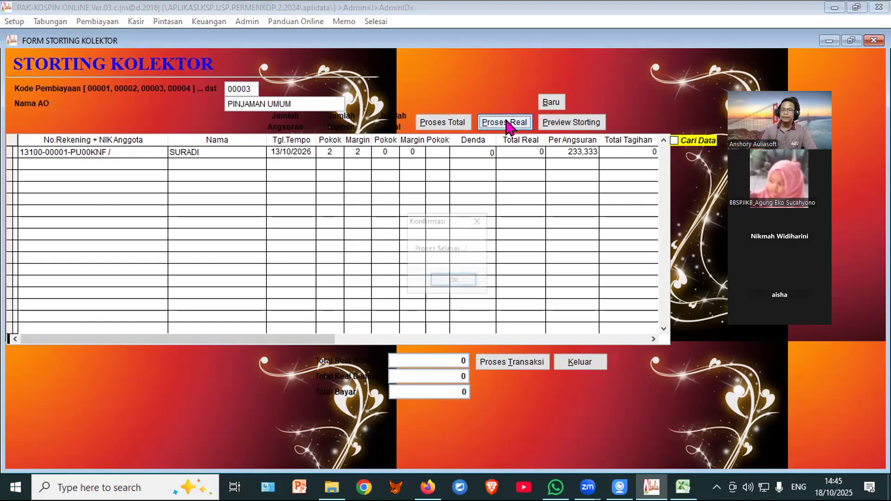
click(454, 281)
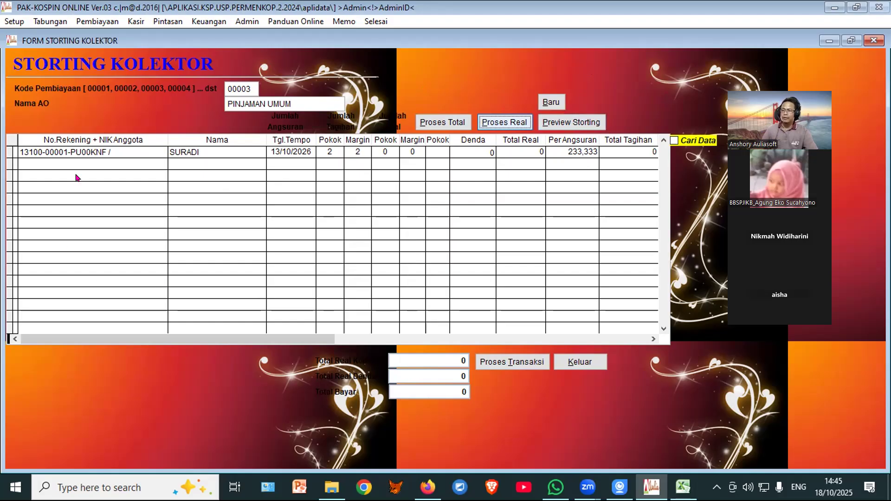
Step: Preview the collector storting report at full-page size, then close the preview
click(580, 124)
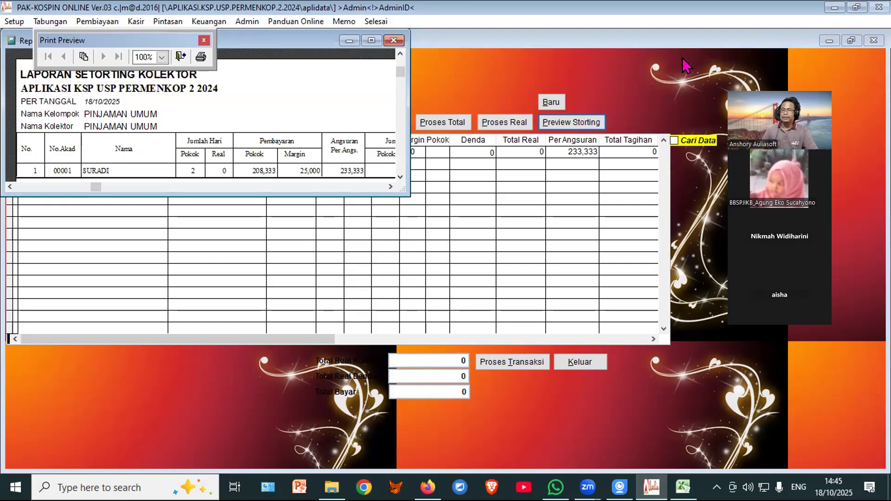
click(371, 41)
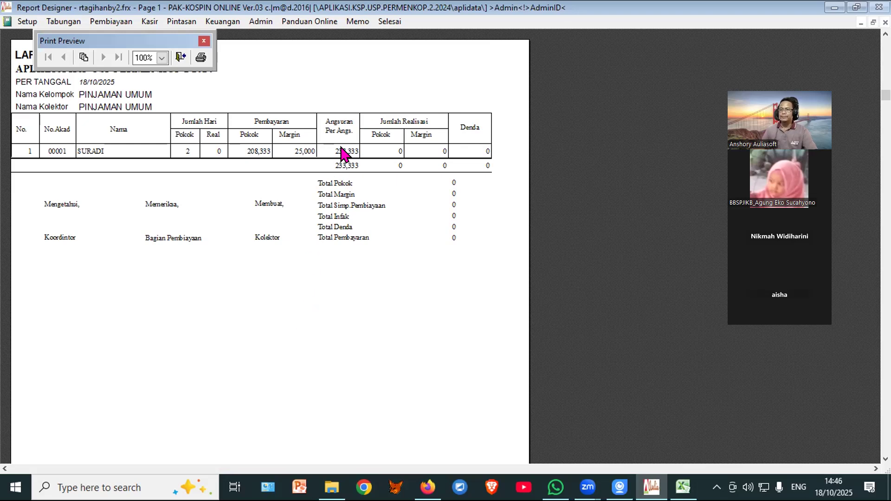
click(178, 58)
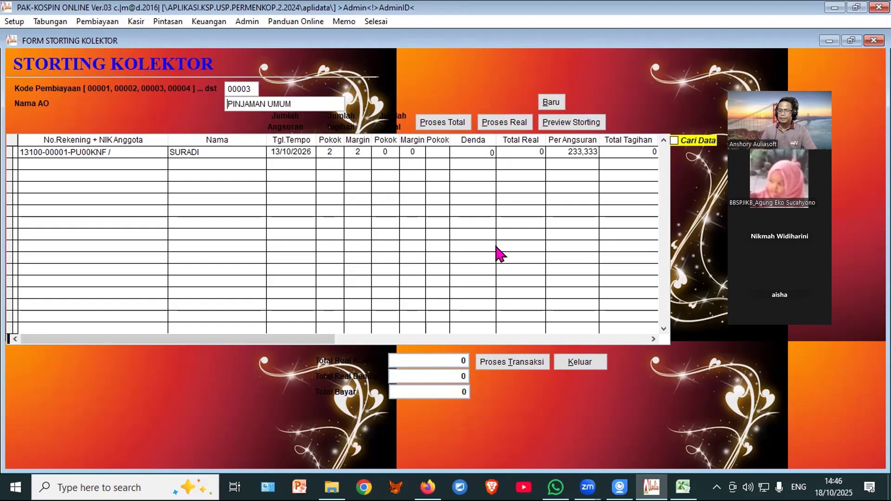
Step: Post the storting transactions, confirm, and reset the storting with Baru
click(511, 365)
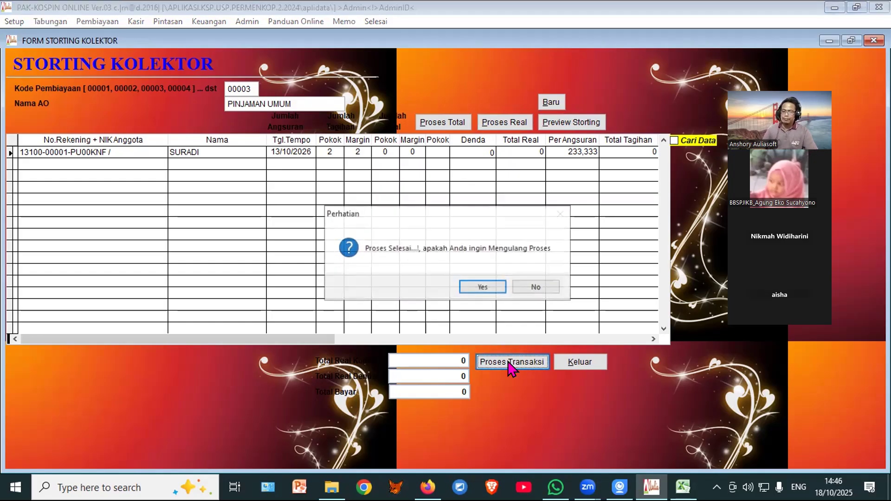
click(486, 290)
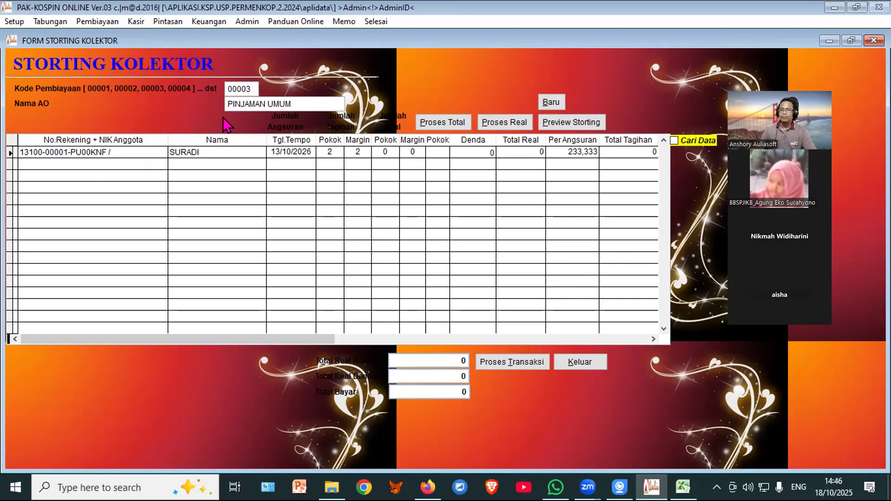
click(549, 100)
click(551, 103)
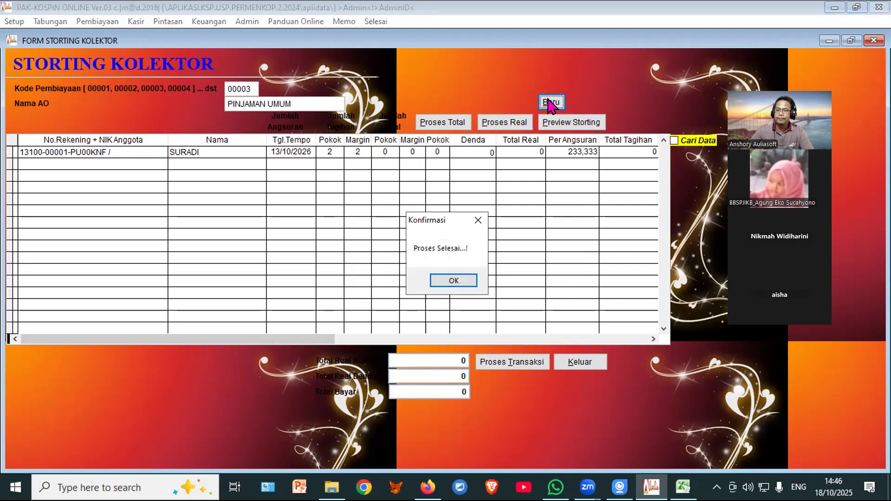
click(453, 282)
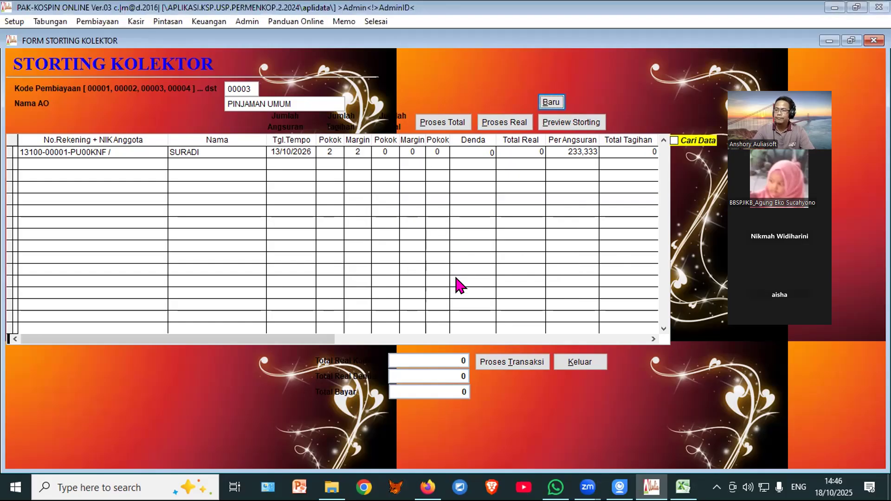
Step: Rerun the real storting process and exit the Storting Kolektor form
click(511, 125)
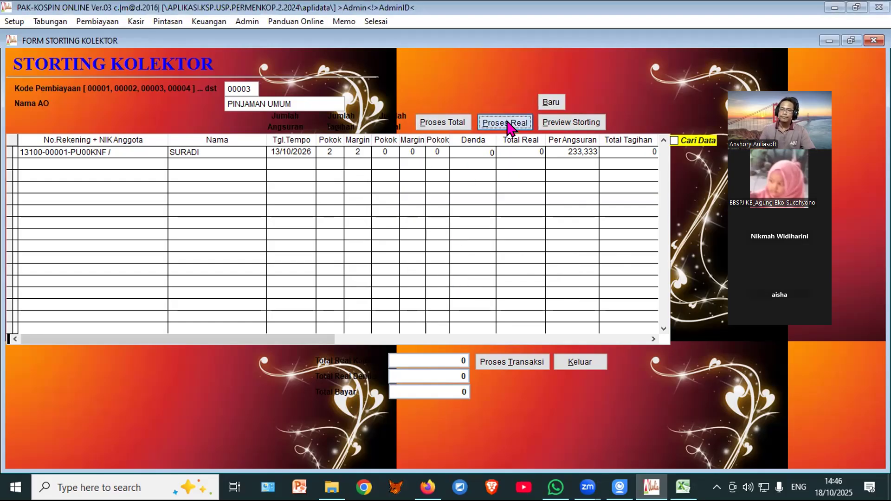
click(462, 282)
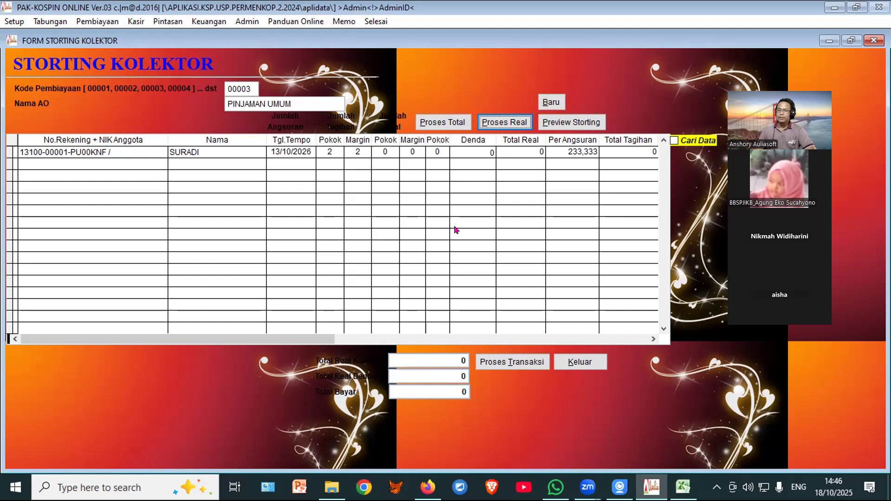
click(580, 363)
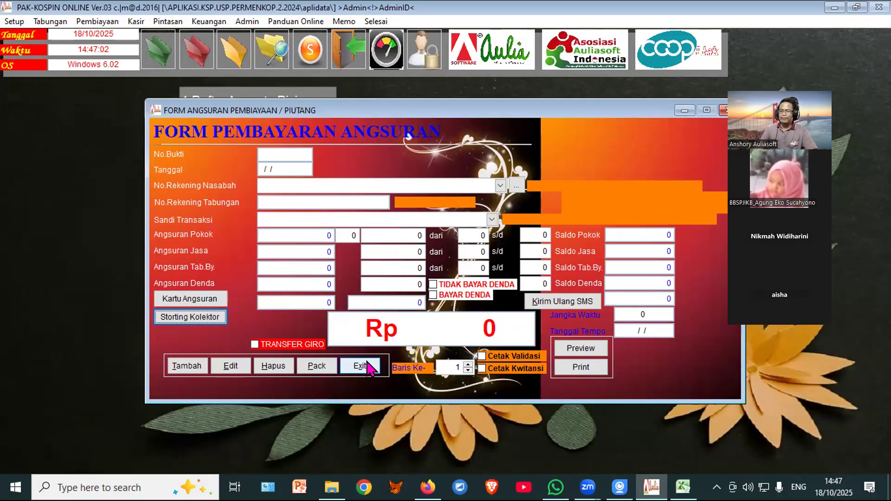
Step: Exit Form Pembayaran Angsuran and switch over to File Explorer
click(366, 367)
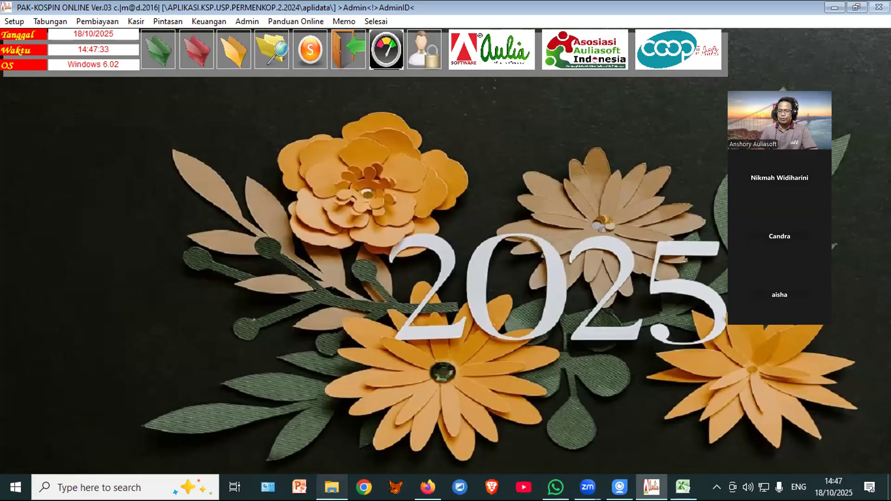
click(332, 488)
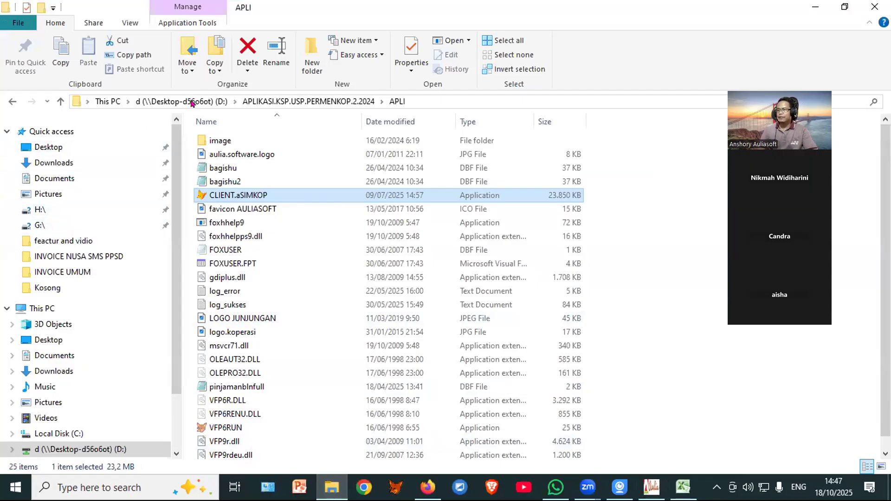
Step: Go up to D:, open the 2539 PAK.RETAIL store folder's APLI subfolder, and run aPOS
click(263, 100)
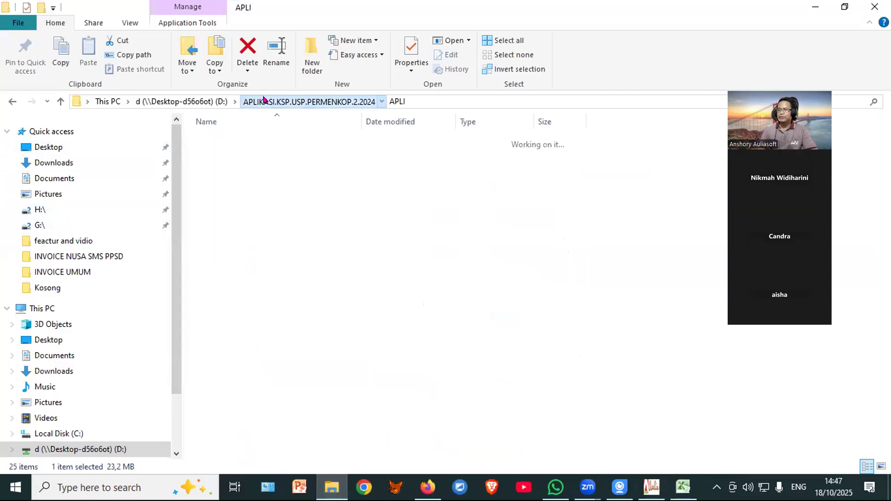
click(204, 101)
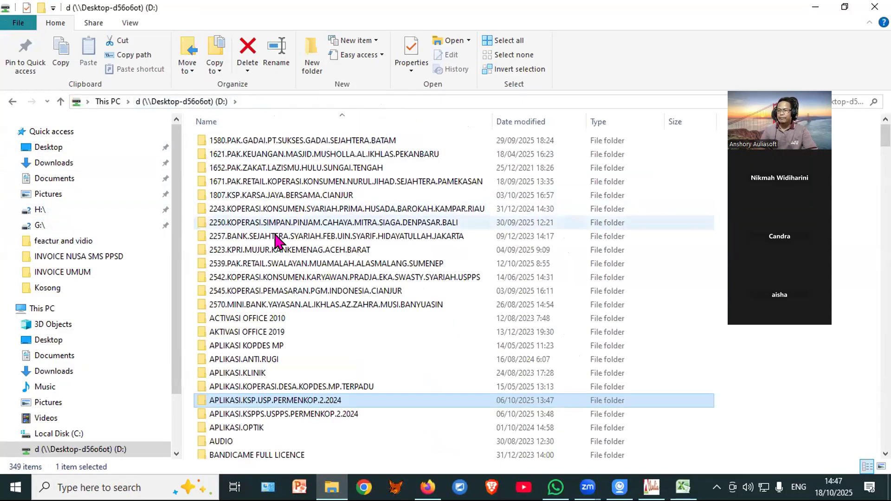
click(291, 268)
double_click(289, 263)
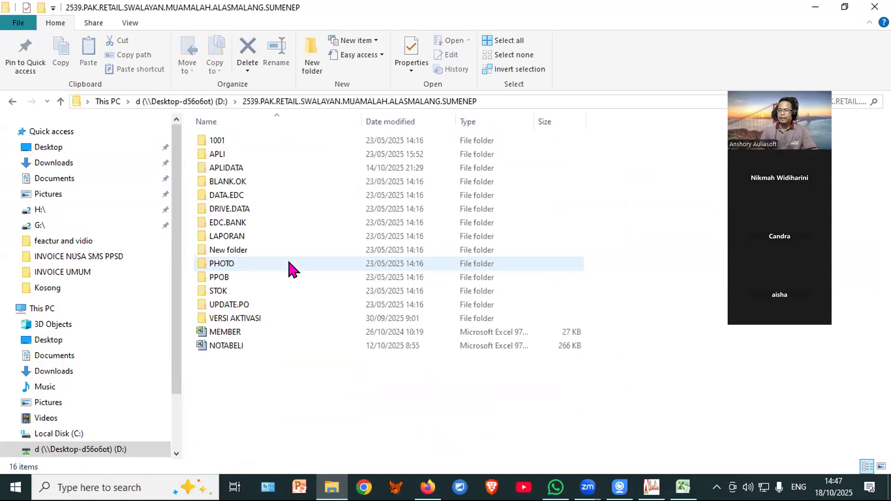
click(228, 155)
double_click(228, 155)
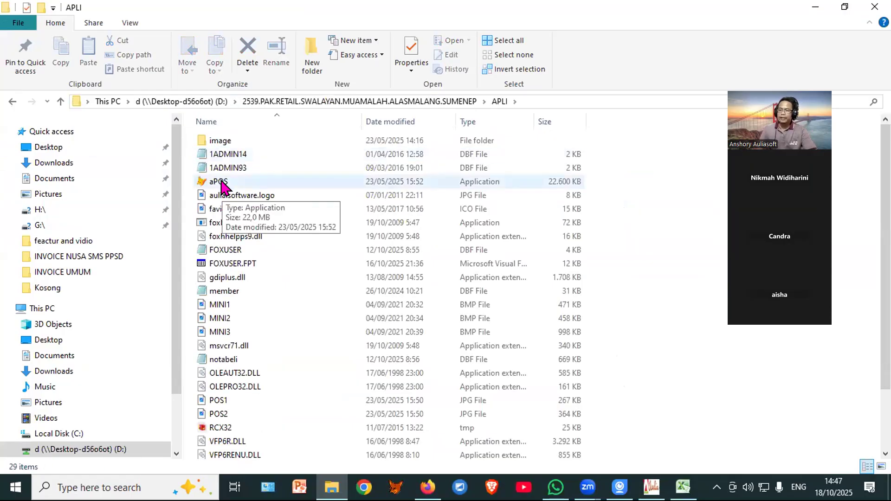
click(222, 185)
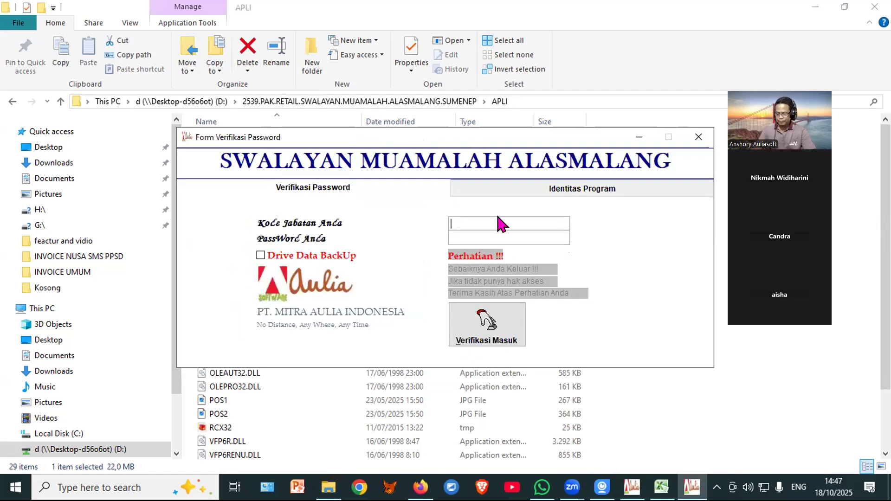
Step: Log into PAK-RETAIL as admin with the position code and password
text(*****)
key(Return)
text(*****)
key(Return)
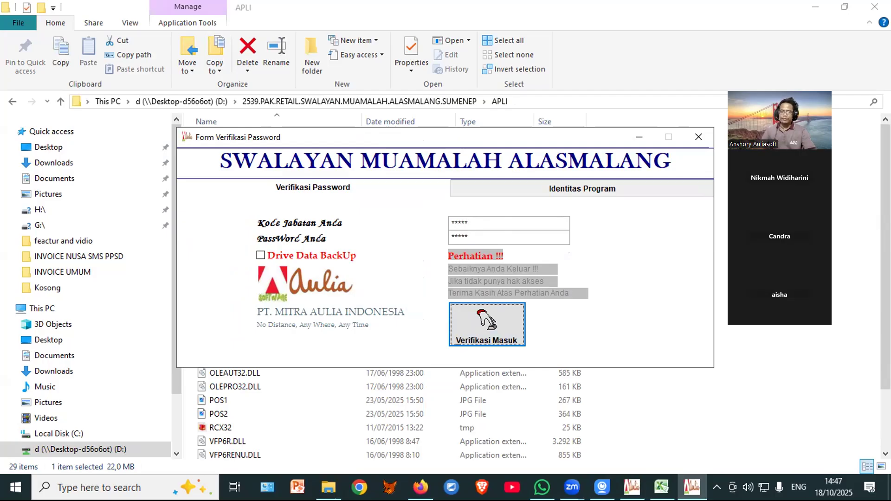
key(Return)
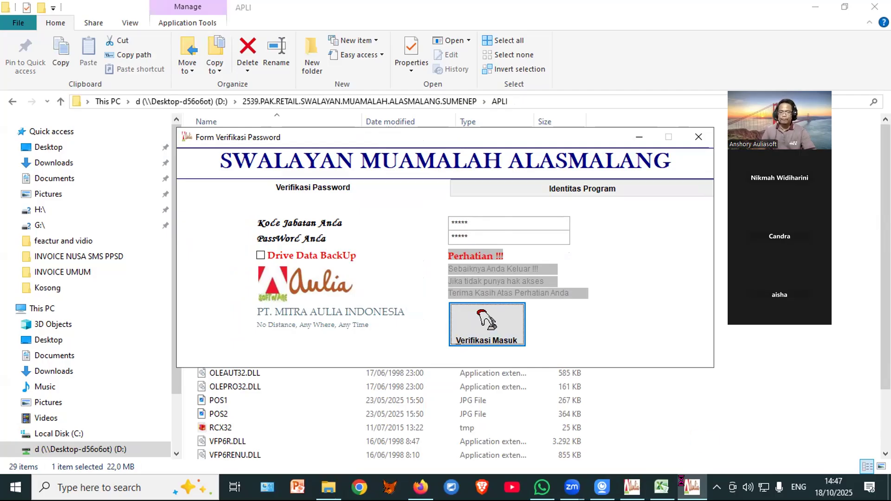
Step: Browse the Daftar Item records such as KETUMBAR REFINA, then close the item list
click(56, 38)
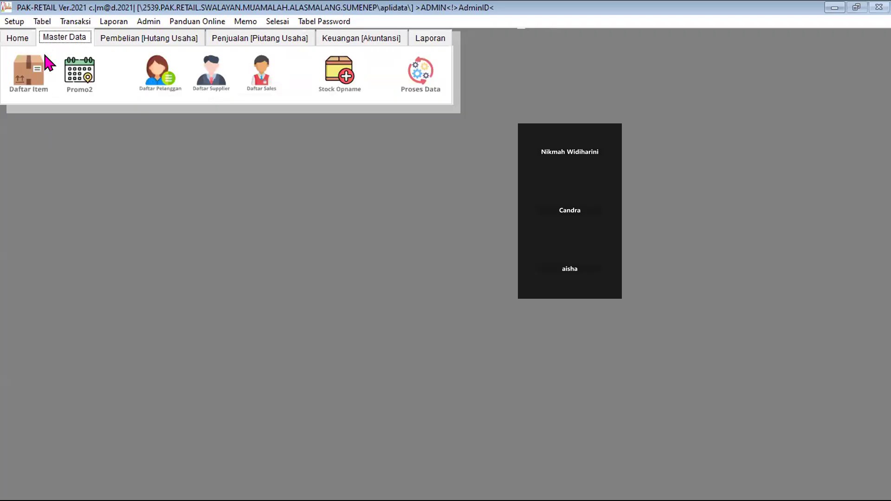
click(18, 69)
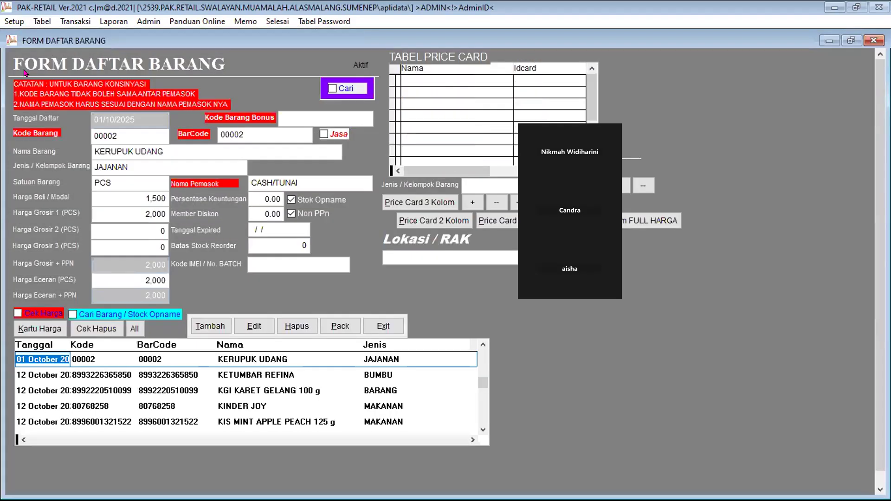
click(156, 374)
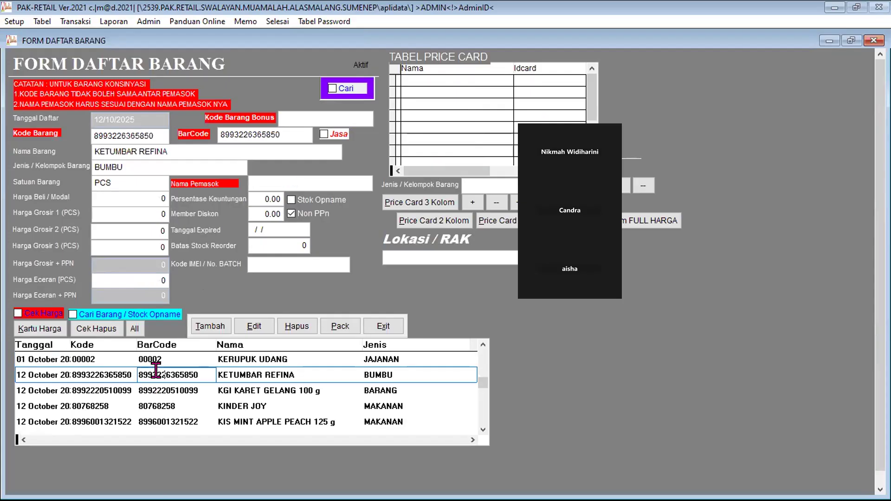
key(Down)
key(Down)
key(Down)
key(Down)
key(Down)
key(Down)
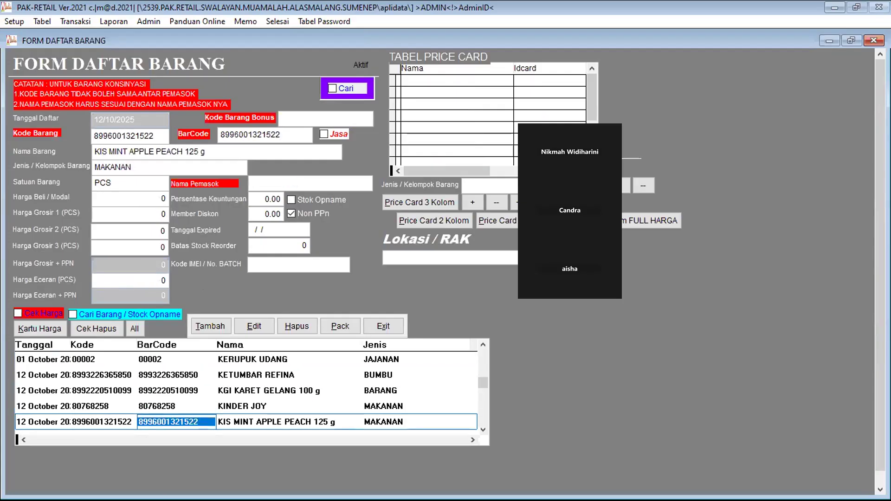
key(Up)
key(Up)
key(Up)
key(Up)
key(Up)
key(Up)
key(Up)
key(Up)
key(Up)
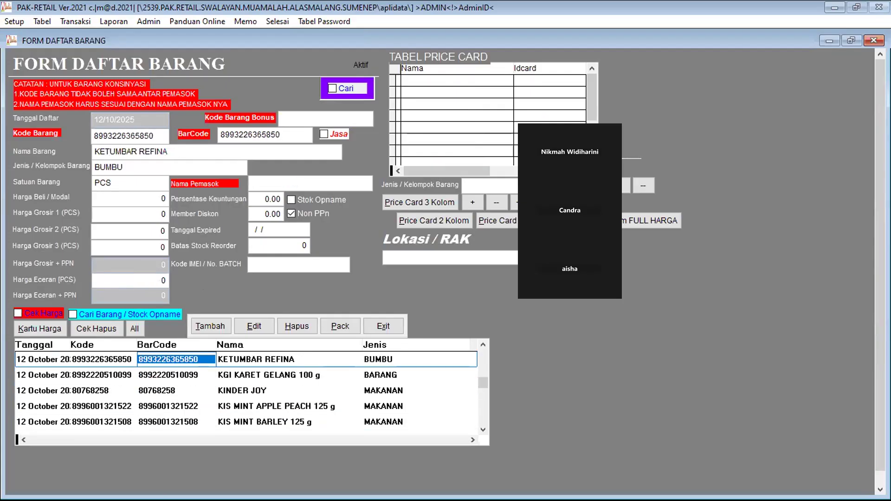
key(Up)
key(Up)
key(Up)
key(Up)
key(Up)
key(Up)
key(Up)
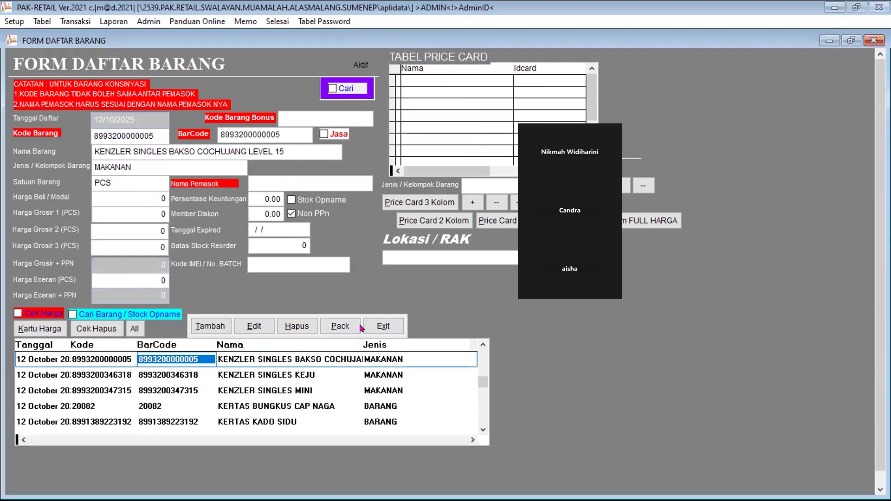
click(378, 328)
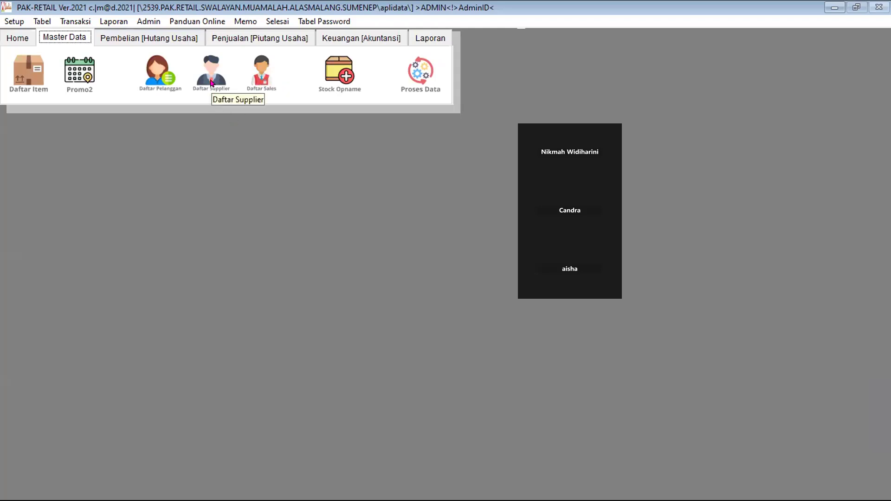
click(153, 82)
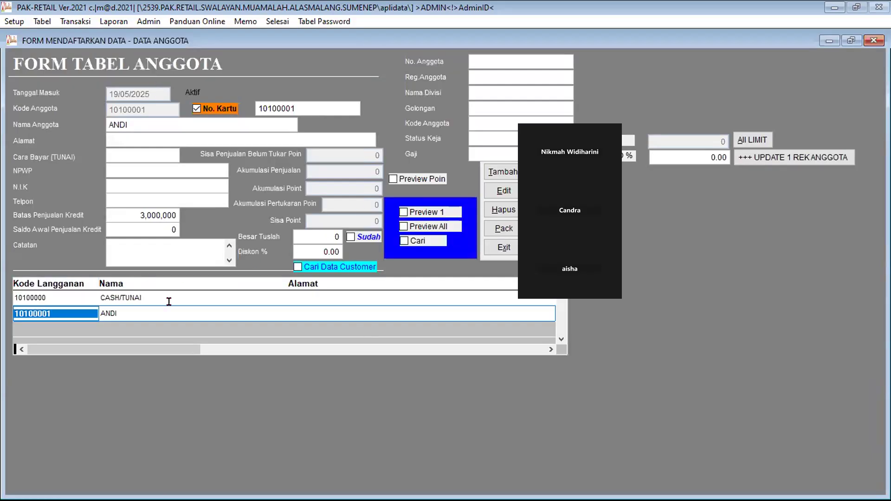
click(164, 307)
click(505, 248)
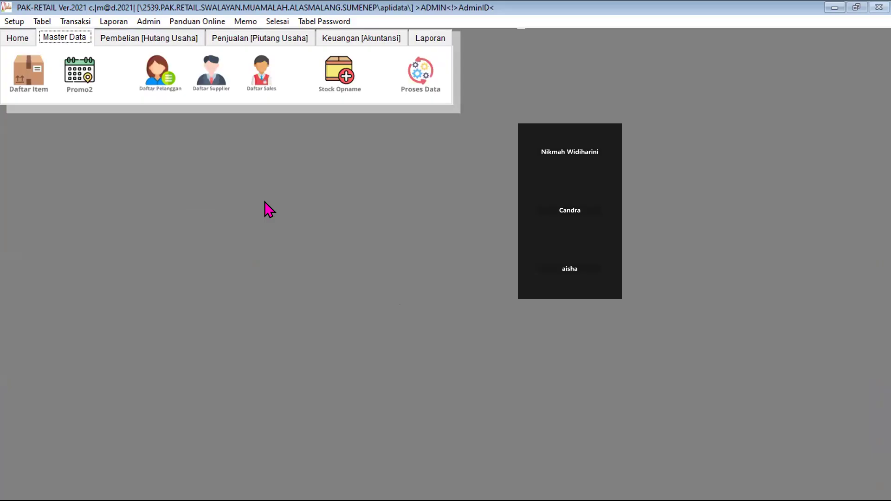
Step: From the Penjualan section, open the KASIR TUNAI & KREDIT cashier screen
click(277, 36)
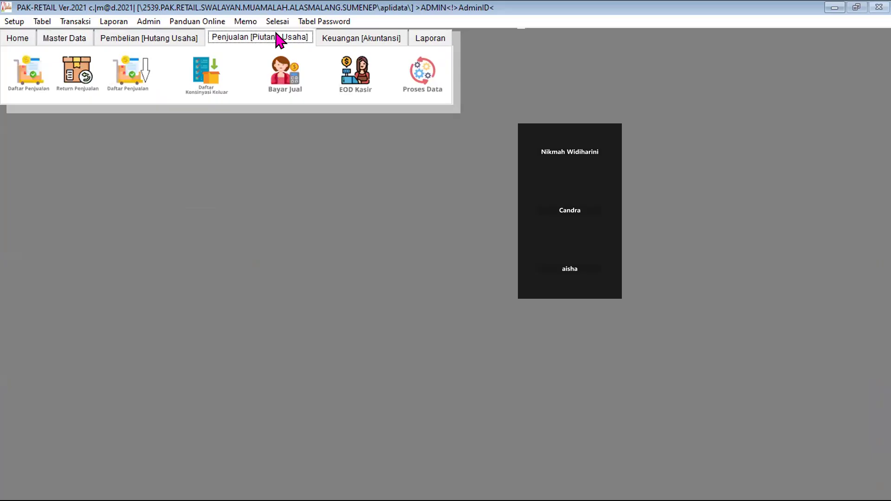
click(24, 64)
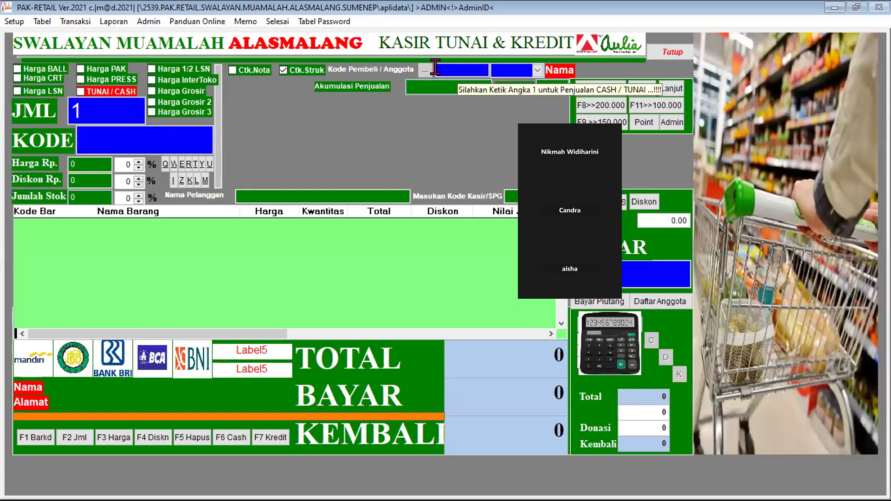
Step: Search the member list by name and set the chosen member as the buyer
text(C)
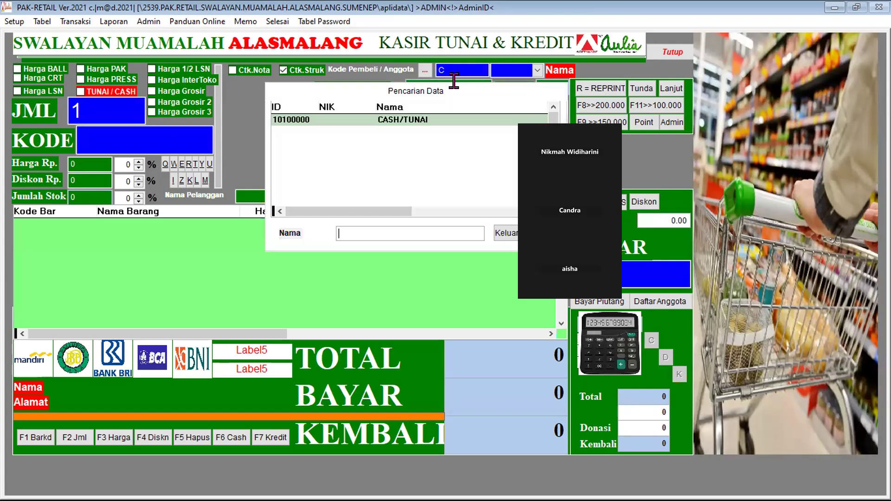
text(ANDI)
key(Return)
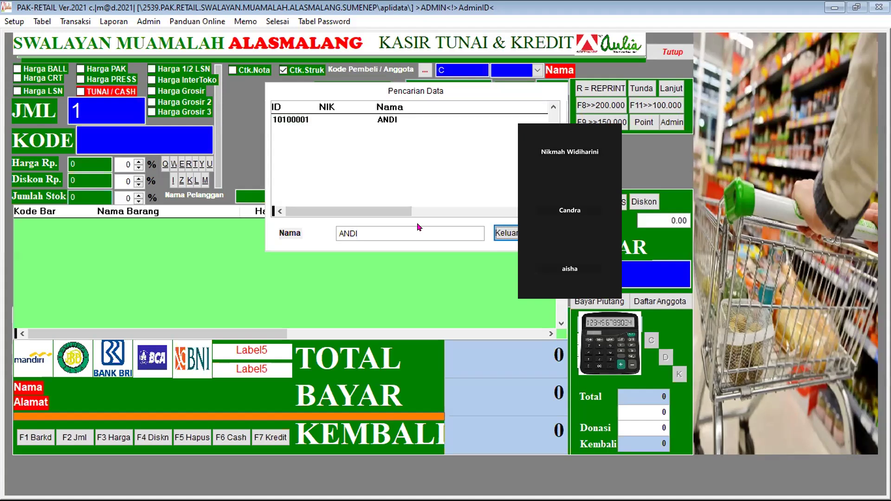
click(415, 116)
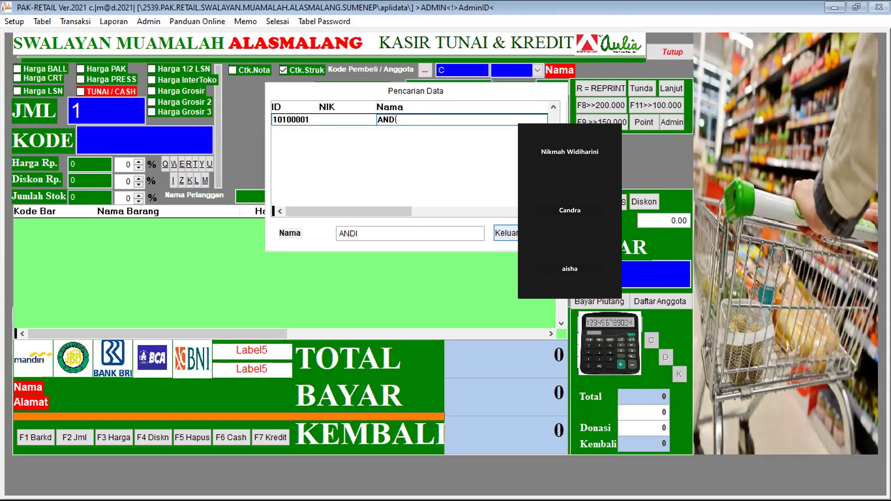
click(506, 233)
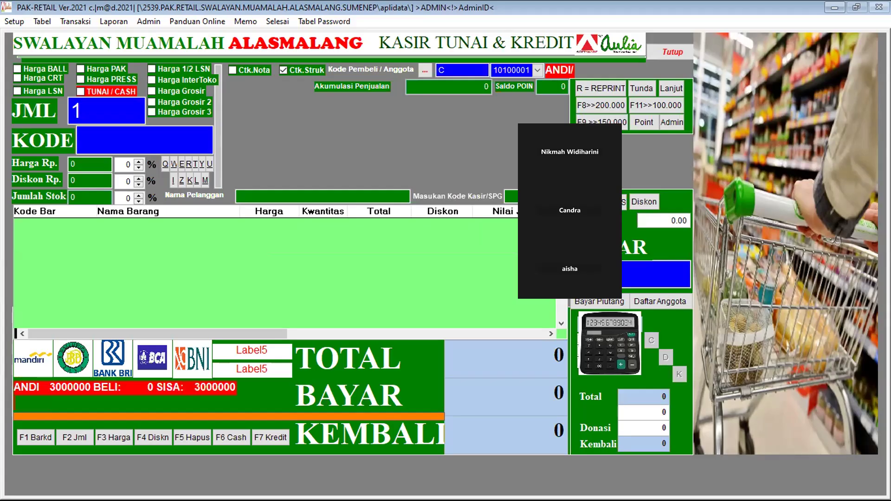
Step: Enter quantity 4 and pick KERUPUK UDANG via an item search for 'KERU'
key(F2)
text(4)
key(Return)
text(C)
key(Return)
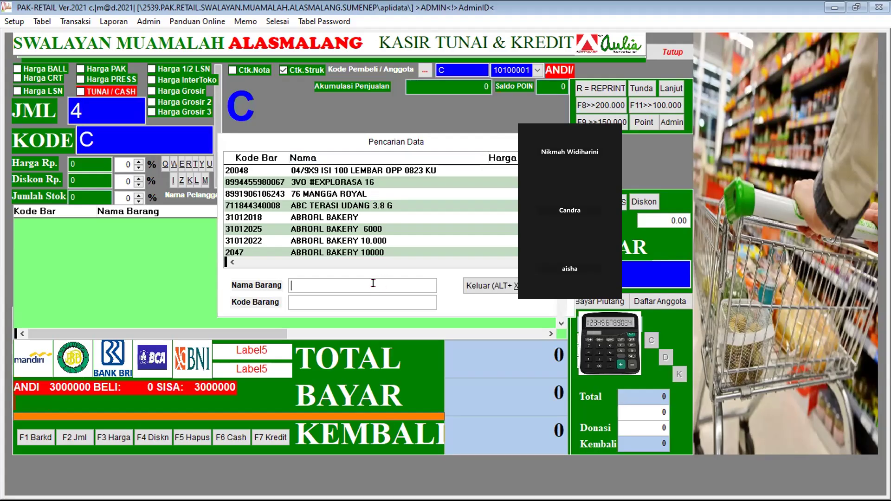
text(KER)
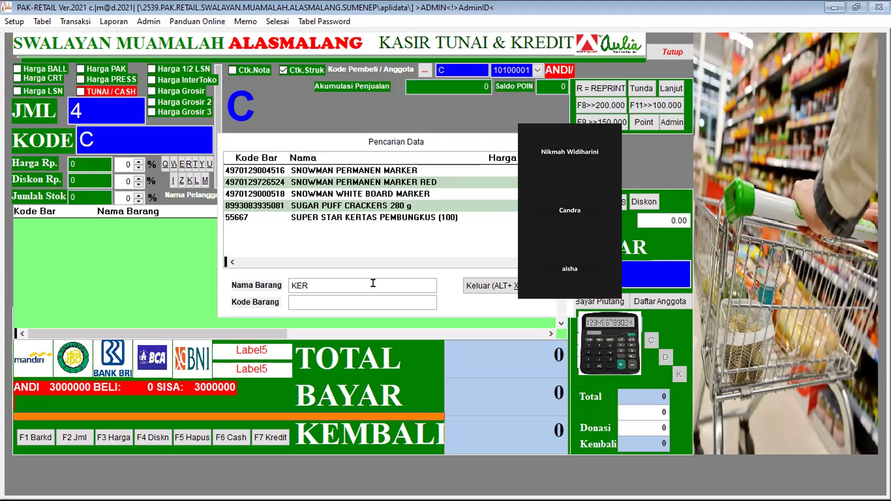
text(U)
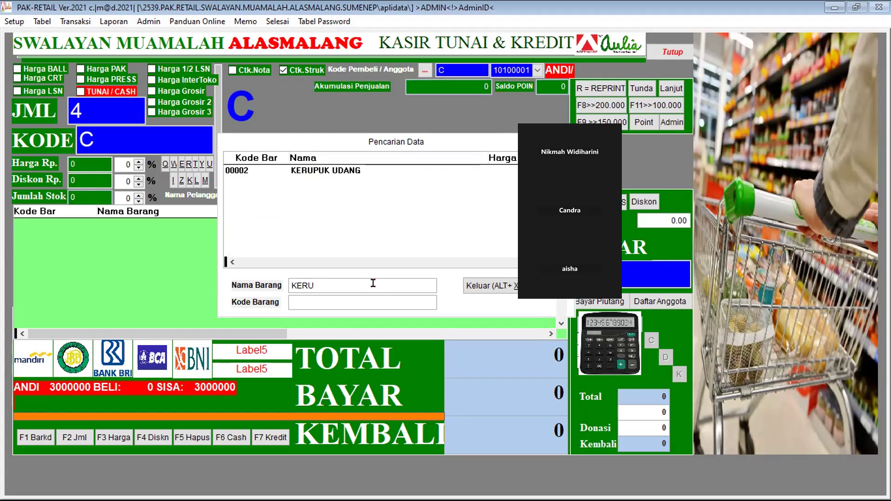
click(493, 288)
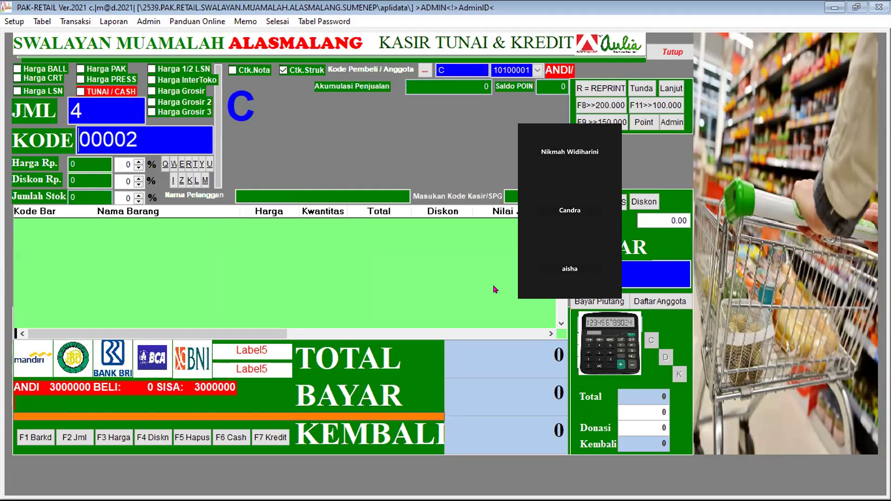
Step: Add 4 KERUPUK UDANG (00002) totalling 8,000 and choose F7 Kredit settlement
key(Return)
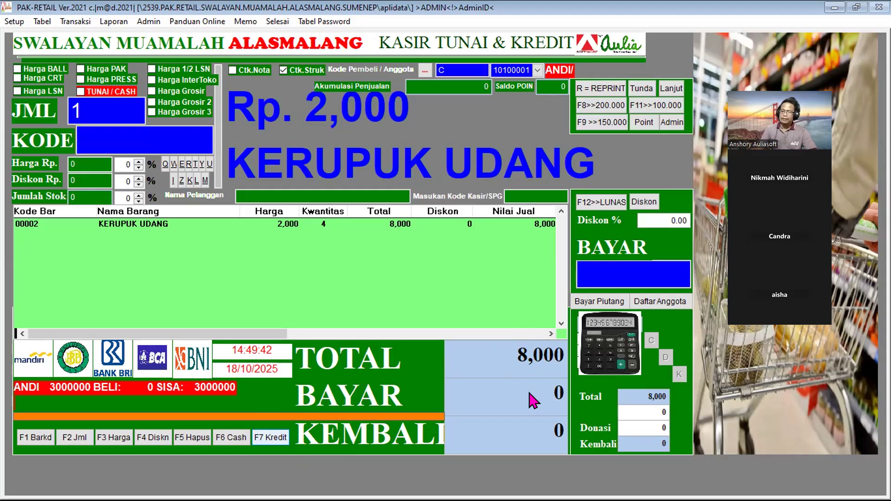
click(271, 438)
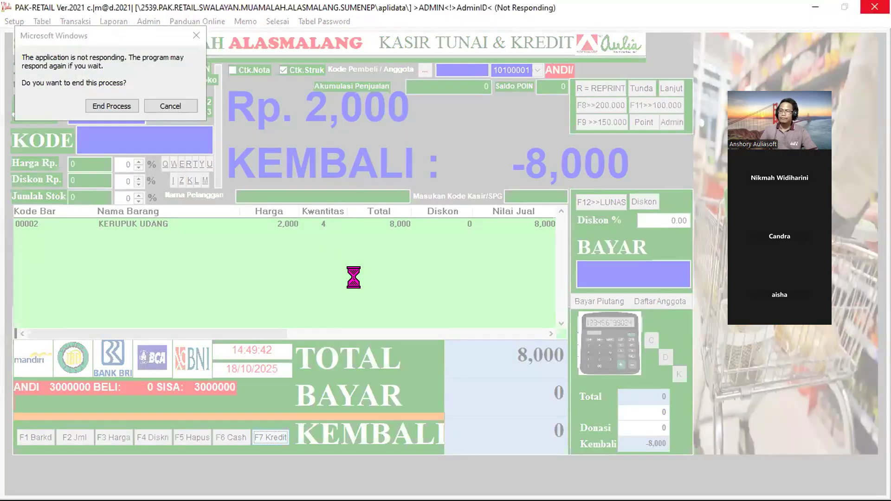
Step: Wait once on the not-responding dialog, then end the frozen PAK-RETAIL process
click(170, 106)
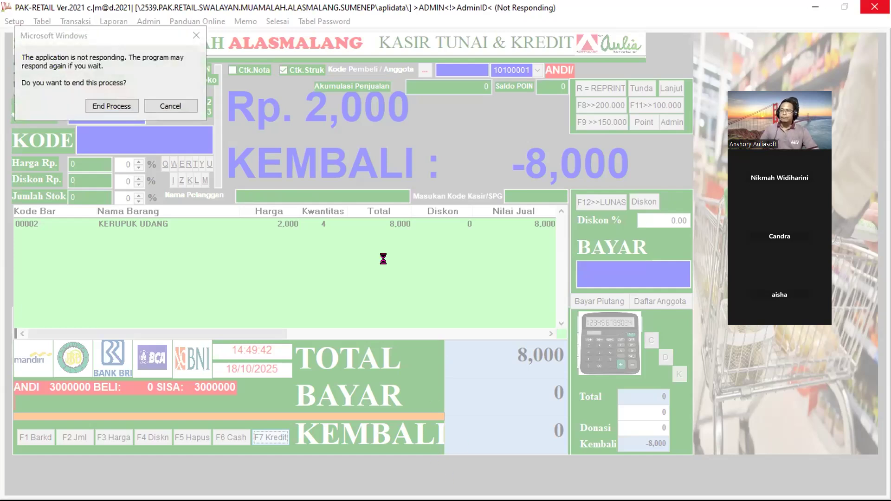
click(111, 106)
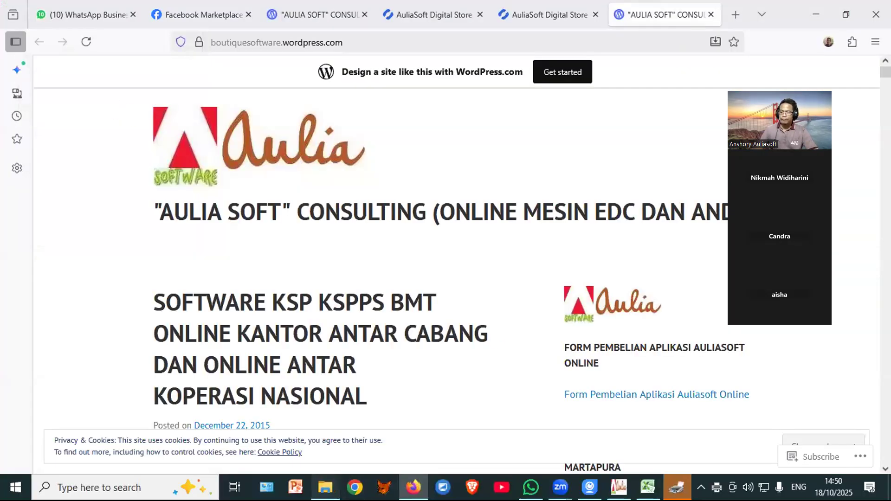
Step: Save the PDF output into the Music folder
click(325, 487)
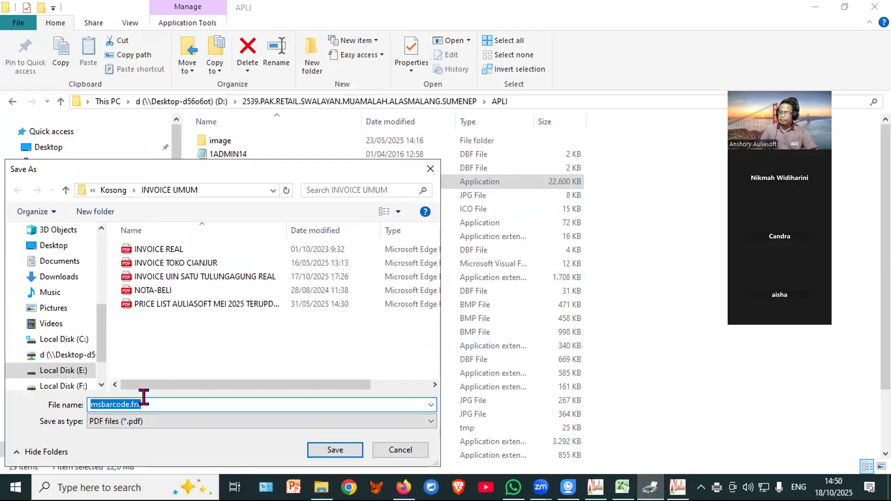
click(64, 289)
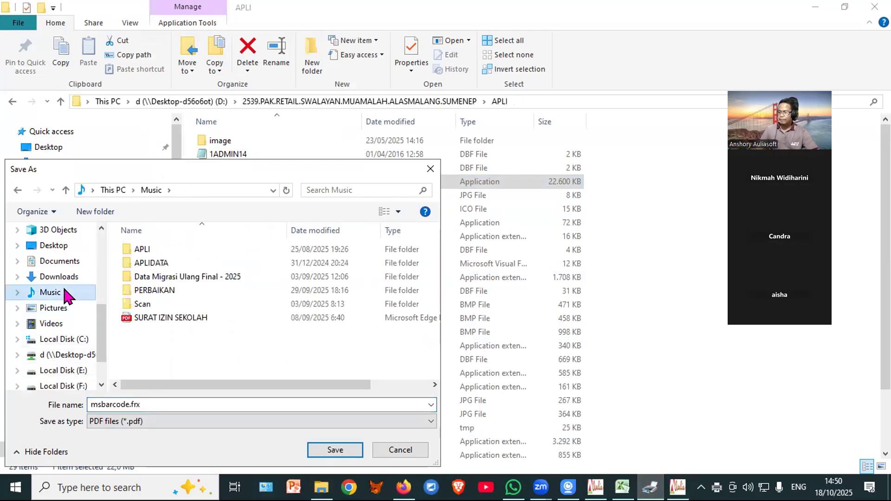
click(340, 450)
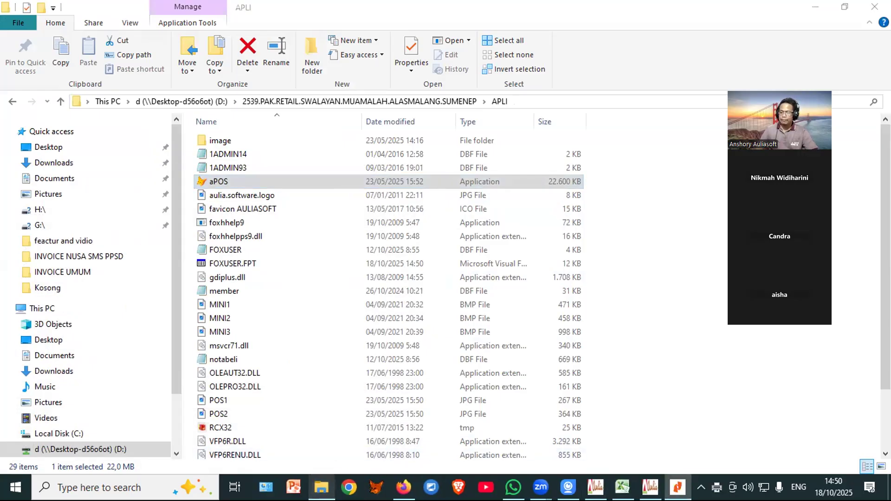
mouse_move(322, 487)
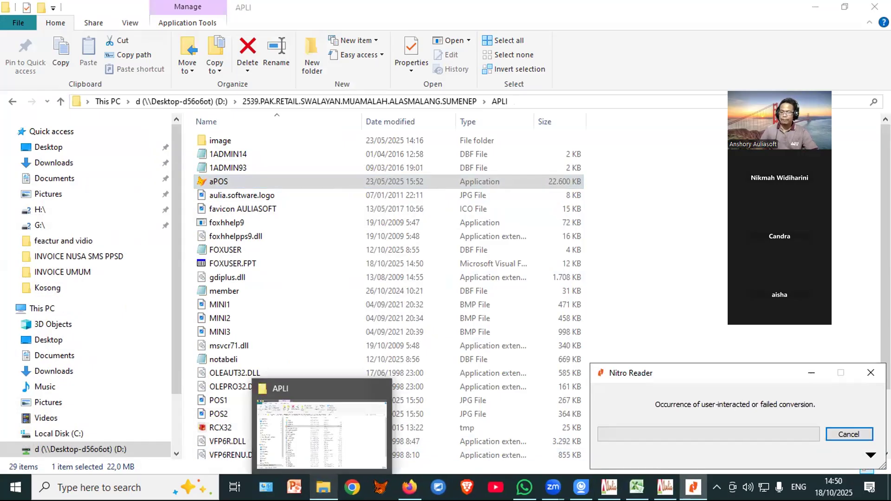
mouse_move(693, 487)
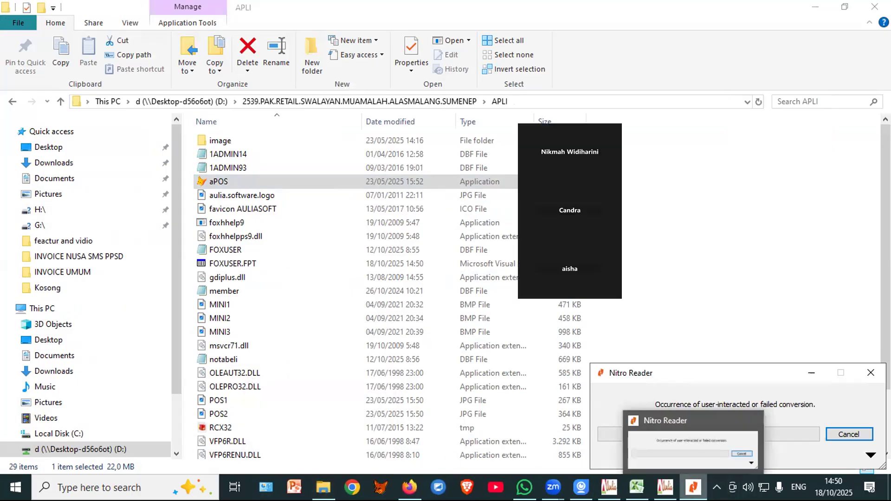
click(692, 453)
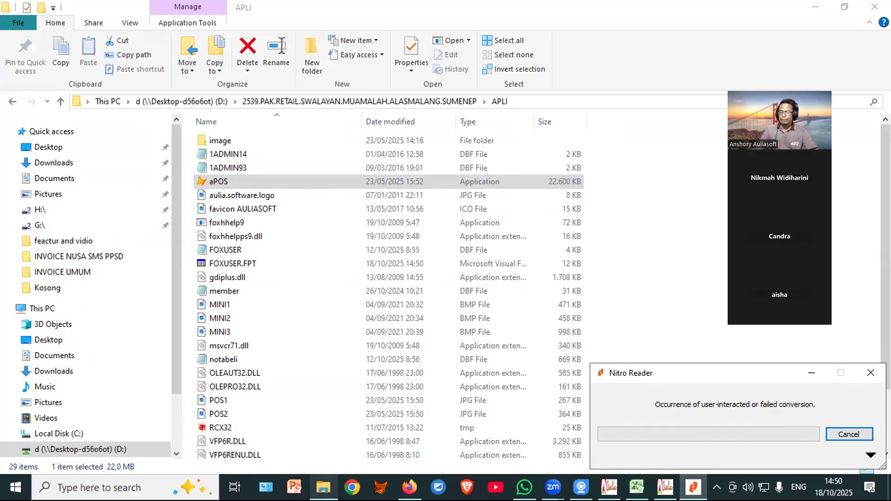
Step: Return to the APLI folder and relaunch the aPOS program to its login windows
click(324, 488)
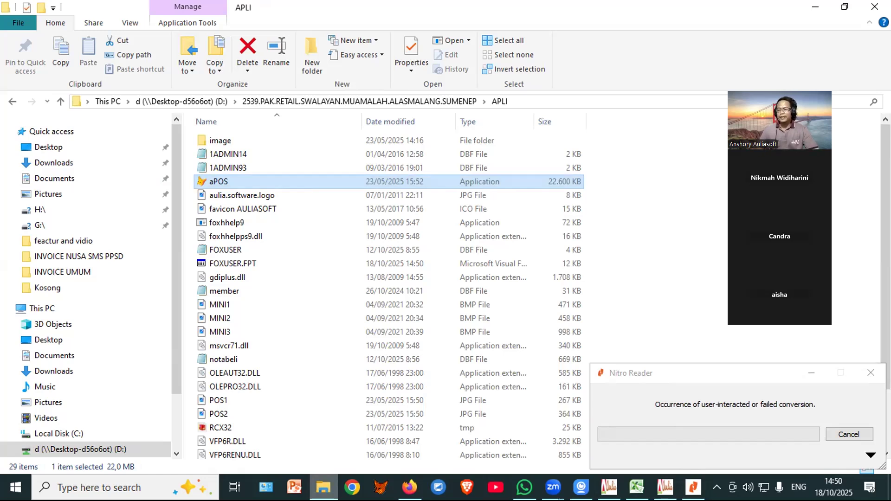
click(324, 488)
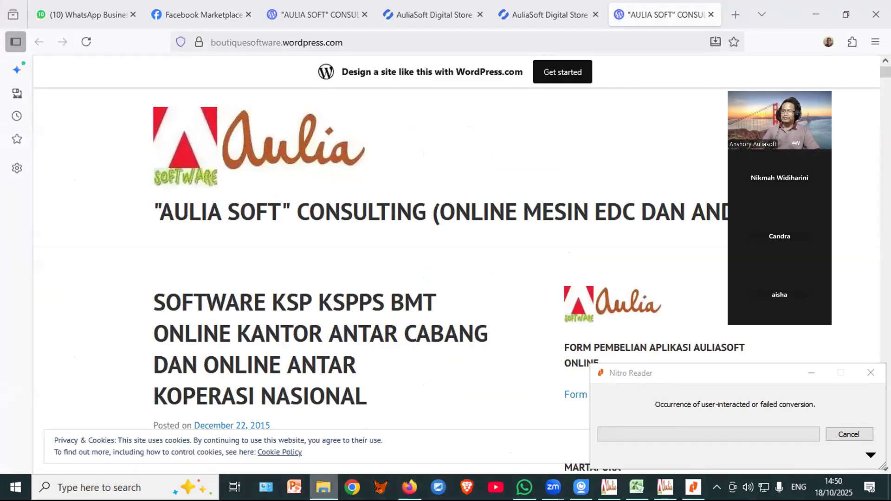
click(323, 487)
click(297, 183)
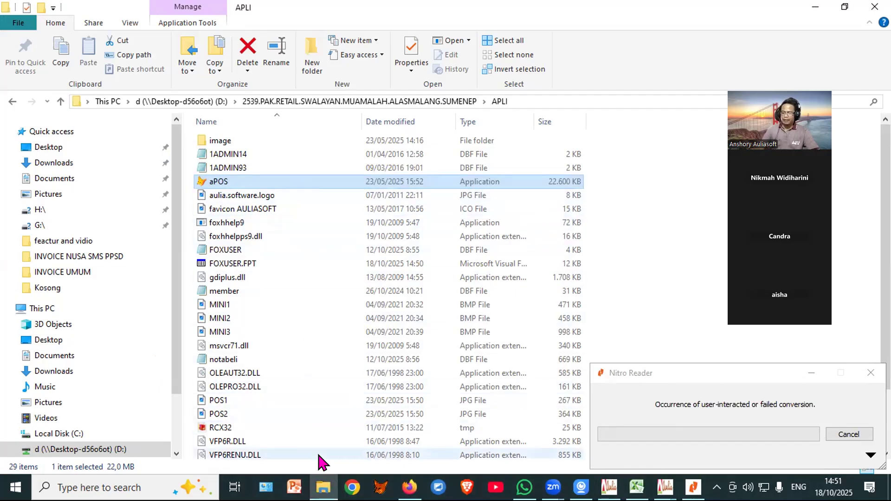
click(665, 487)
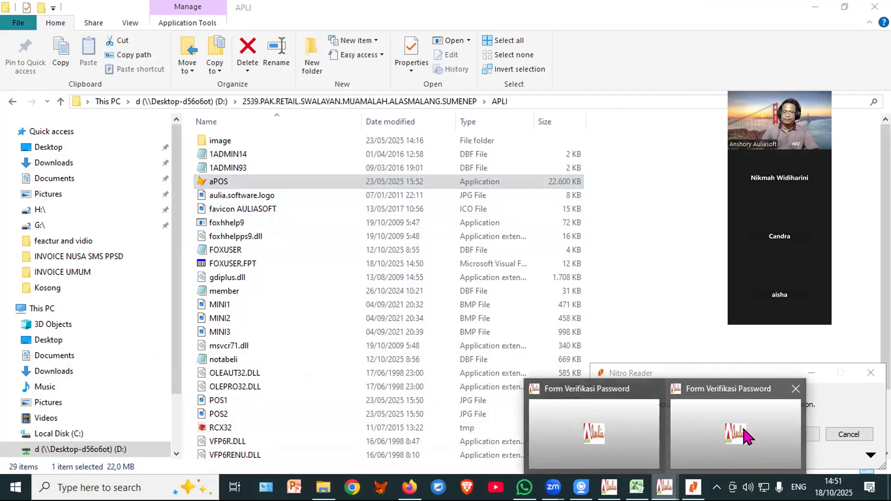
Step: Close the duplicate login and sign in to Form Verifikasi Password with the position code and password
click(795, 390)
click(638, 432)
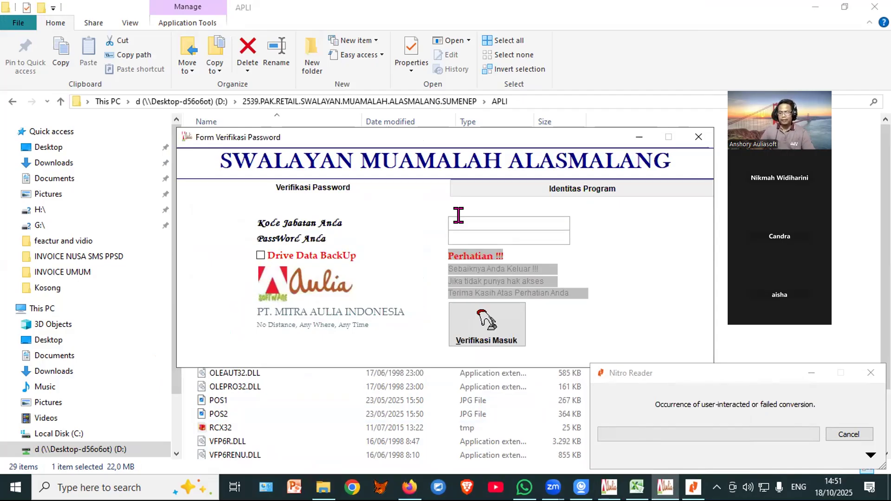
text(*****)
key(Return)
text(*****)
key(Return)
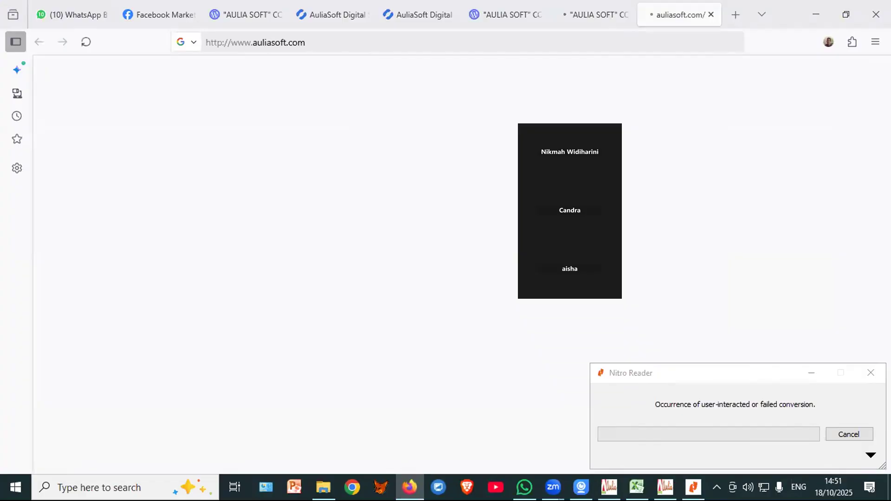
click(667, 487)
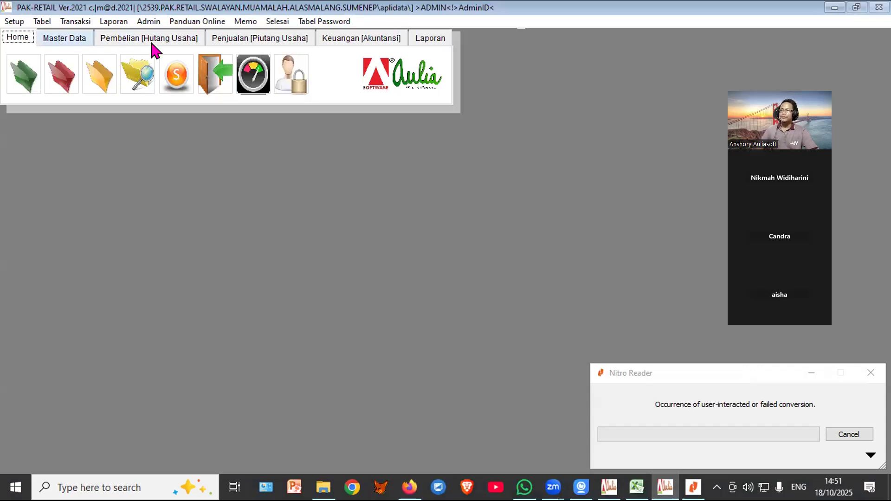
Step: Run Laporan Piutang for Bulan Berjalan with Preview, accept the XLS export, and close it
click(249, 39)
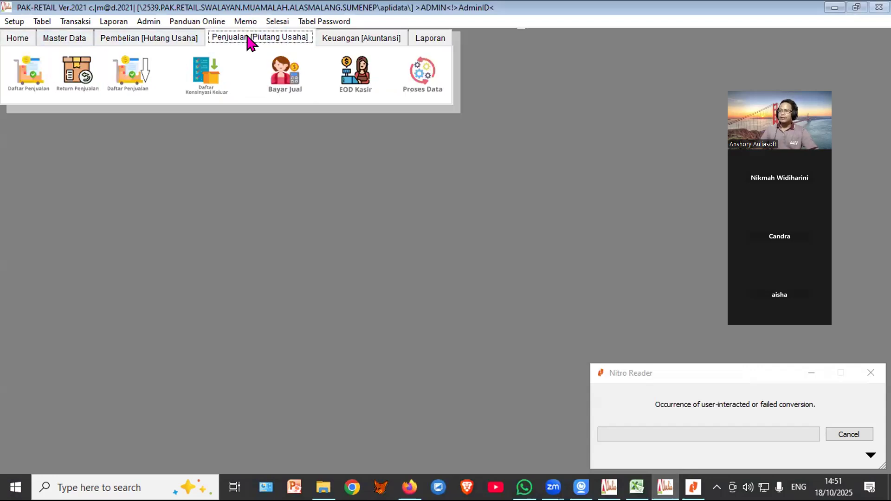
click(426, 39)
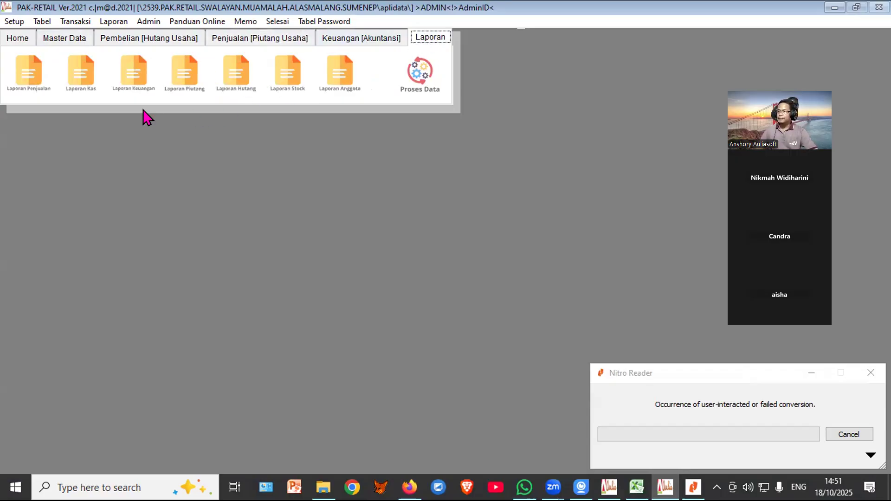
click(184, 71)
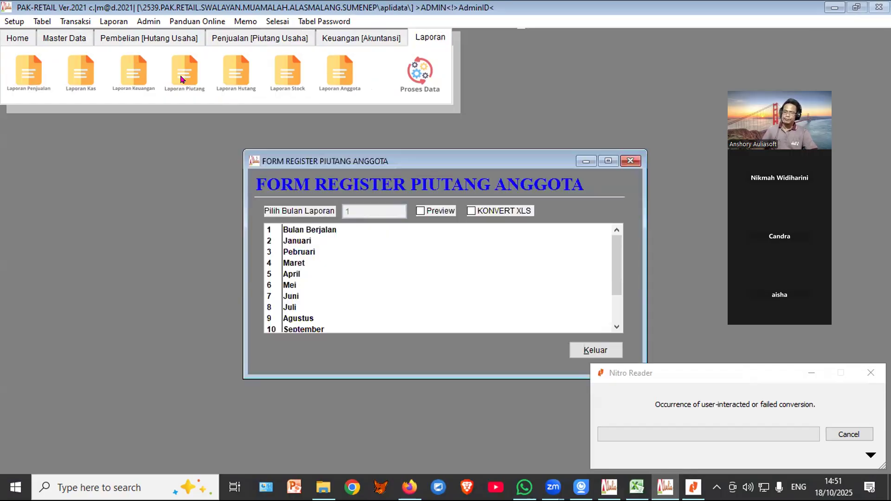
click(304, 230)
click(424, 208)
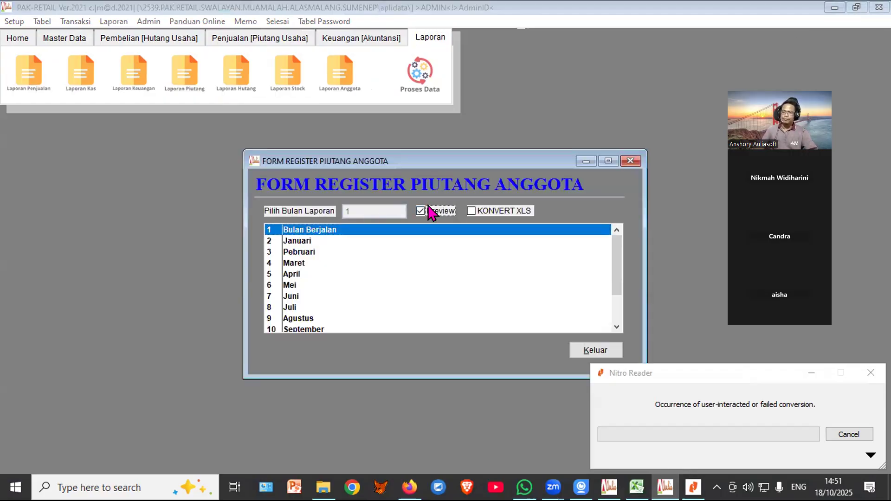
click(465, 282)
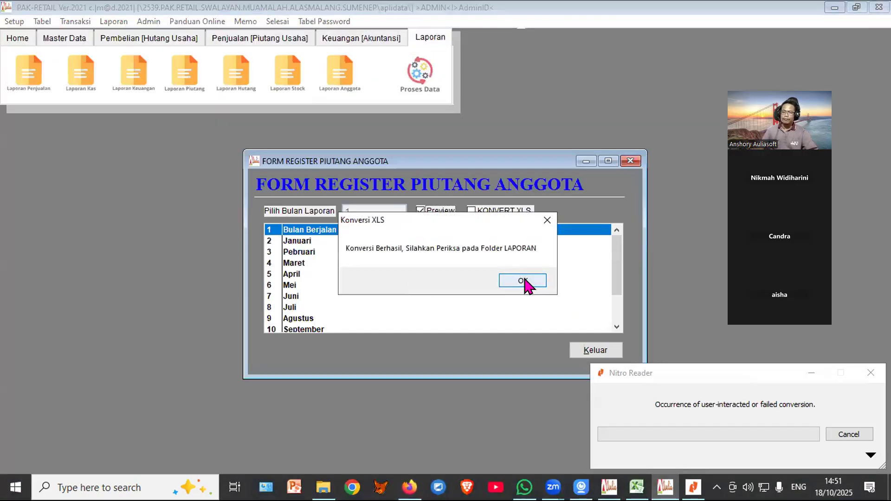
click(528, 283)
click(591, 352)
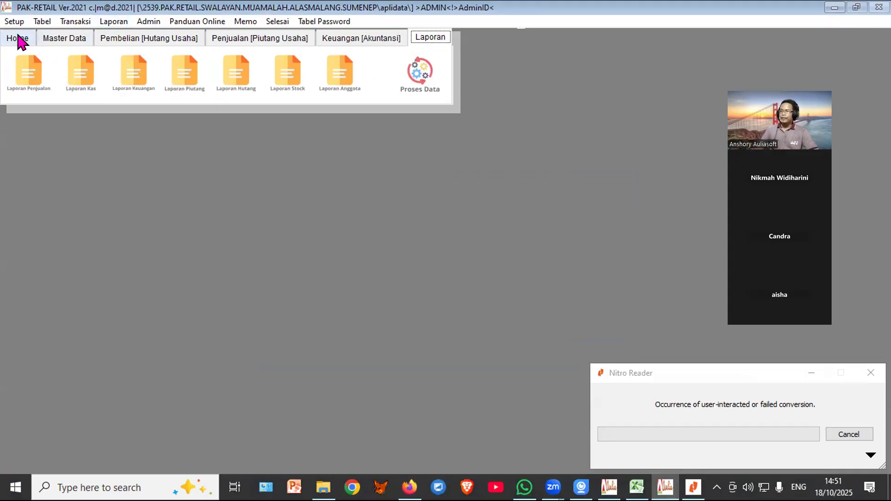
Step: Open the Daftar Penjualan cashier screen from Penjualan [Piutang Usaha], then close it
click(230, 41)
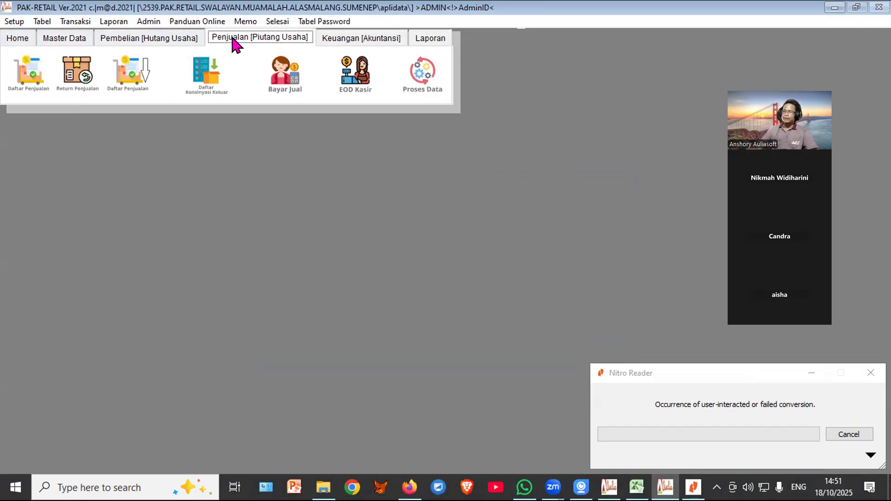
click(29, 71)
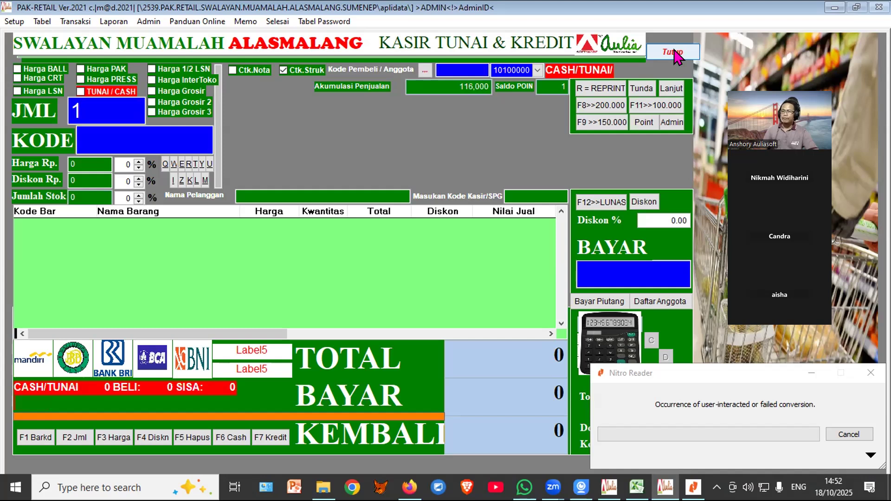
click(674, 51)
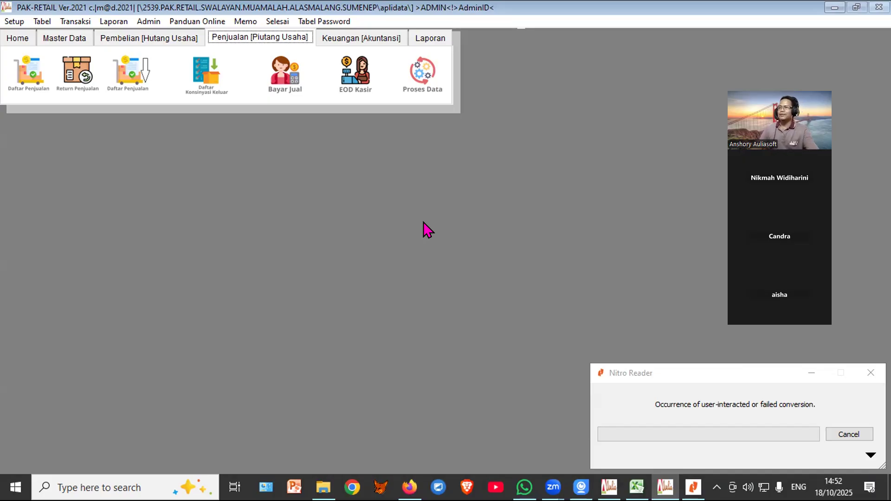
Step: Browse the Laporan menu down to Laporan Stock, showing Register Stock, Laporan Masuk and Laporan Keluar
click(113, 24)
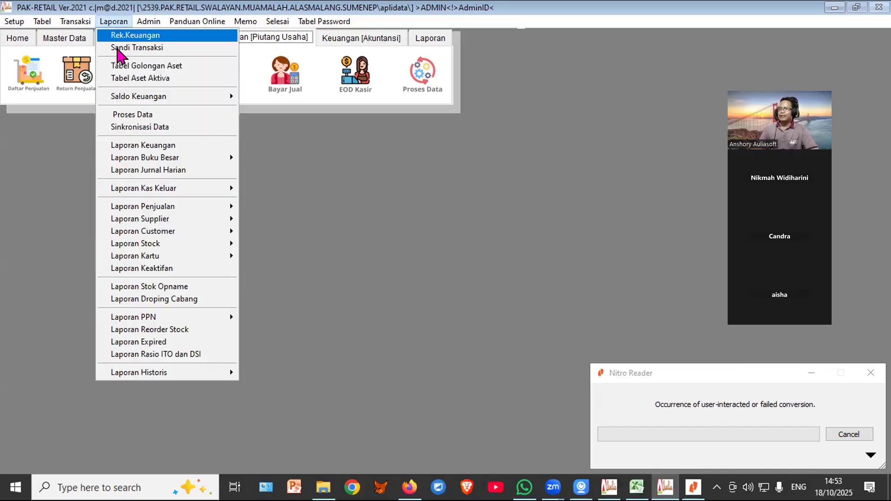
mouse_move(143, 100)
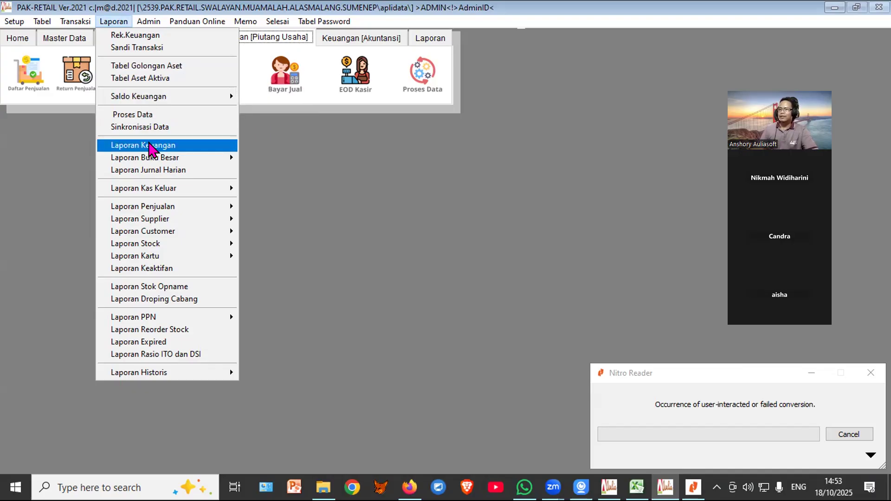
mouse_move(179, 163)
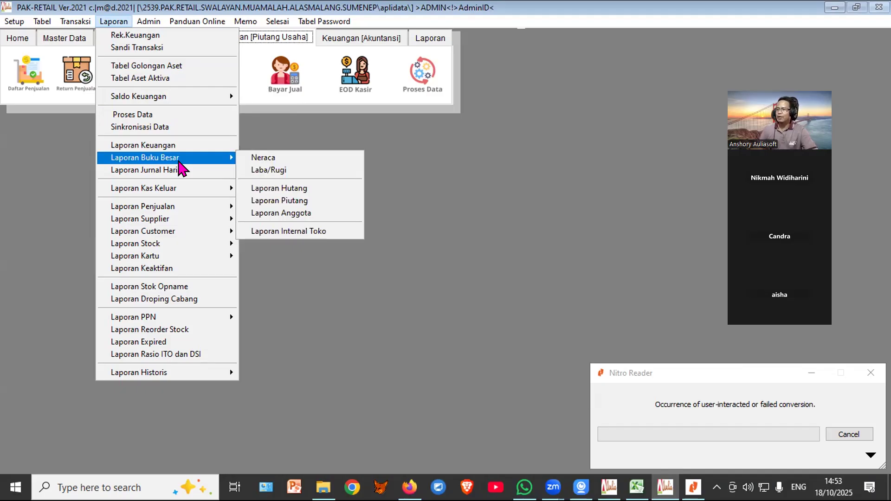
mouse_move(188, 195)
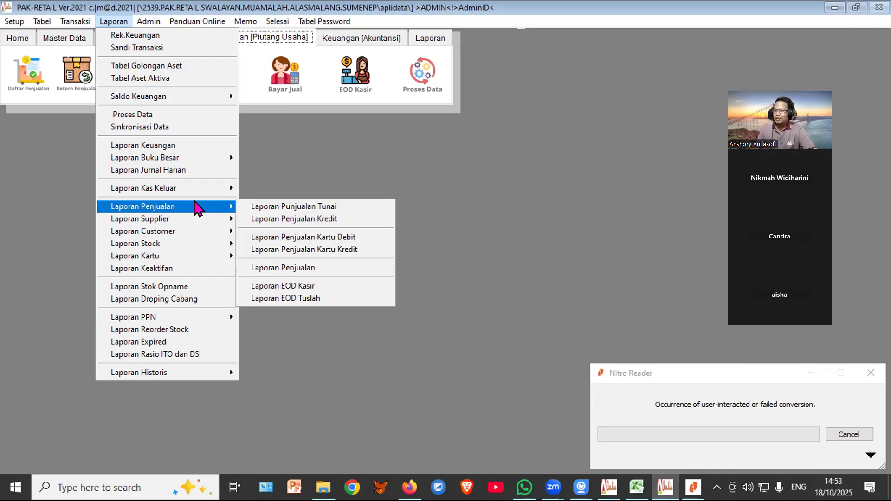
mouse_move(192, 222)
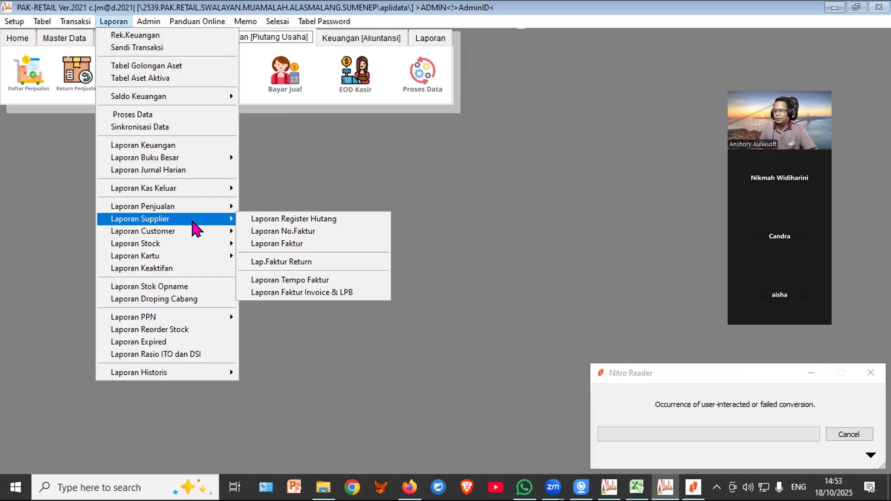
mouse_move(199, 239)
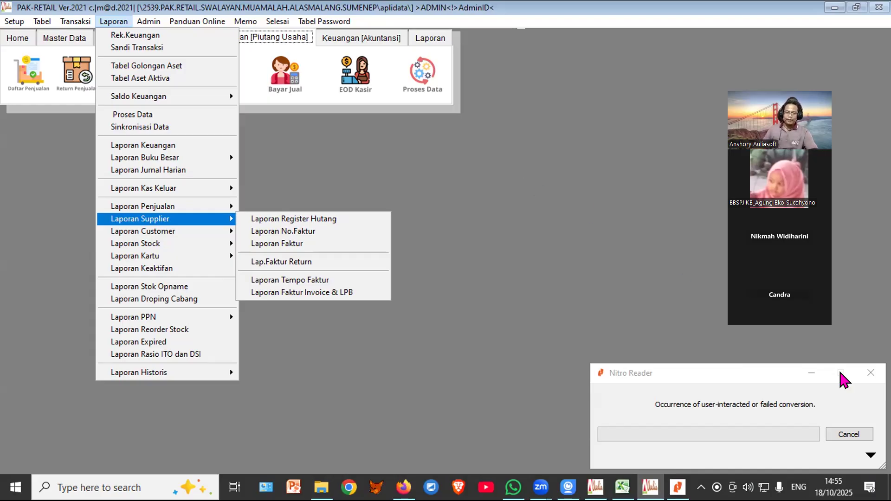
click(327, 236)
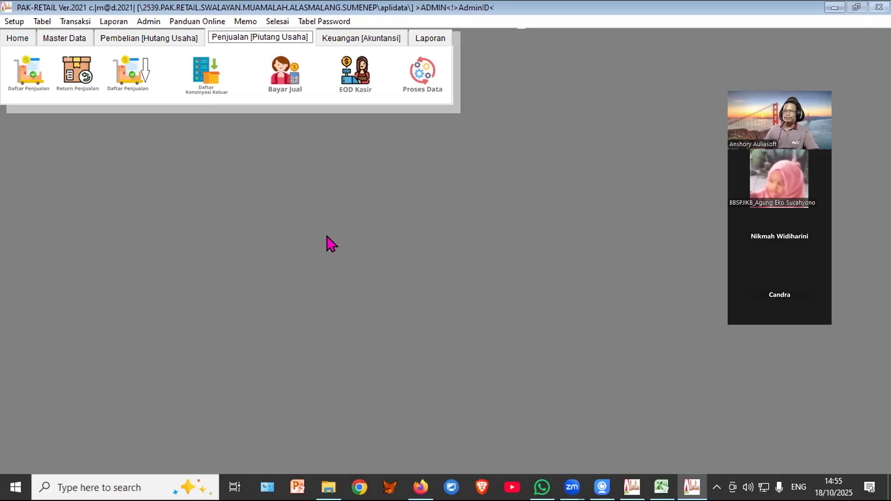
click(112, 22)
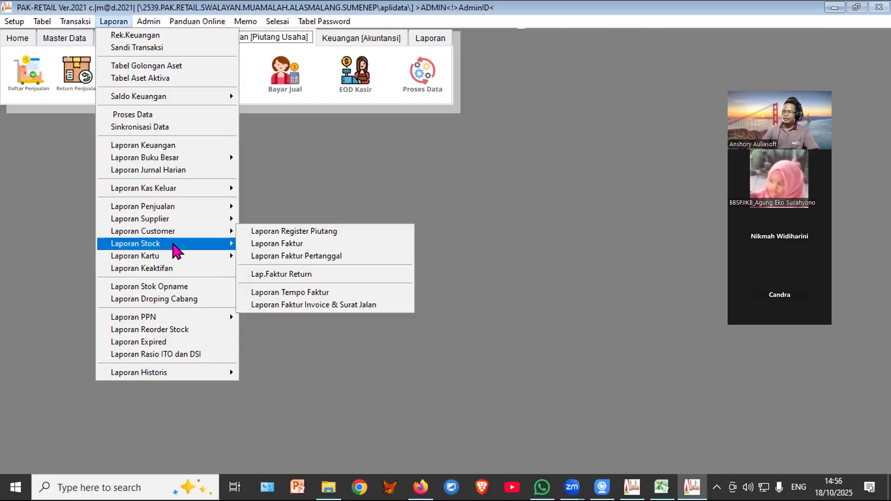
Step: Preview the Bulan Berjalan portrait stock register (two items, 19,000 total), then close it
mouse_move(173, 245)
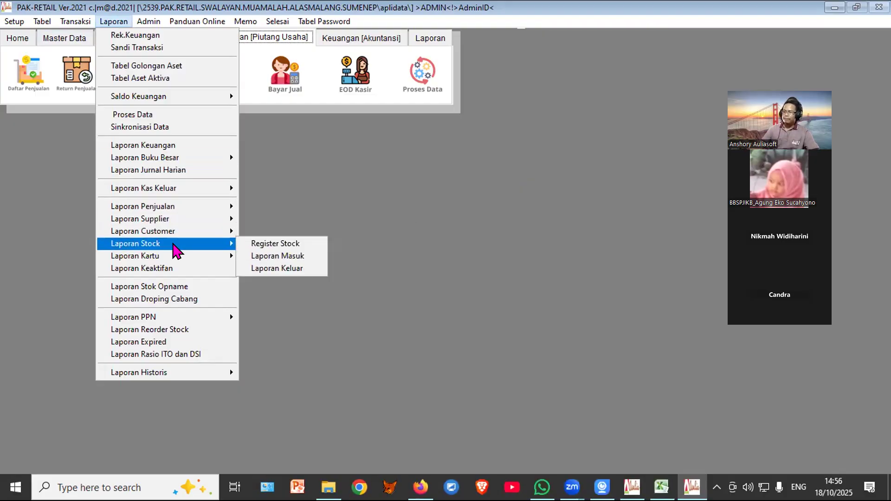
click(251, 243)
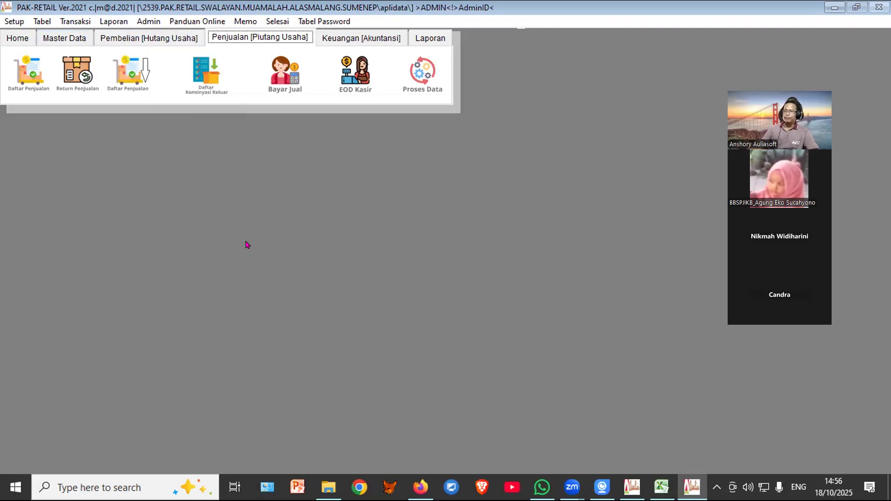
click(91, 228)
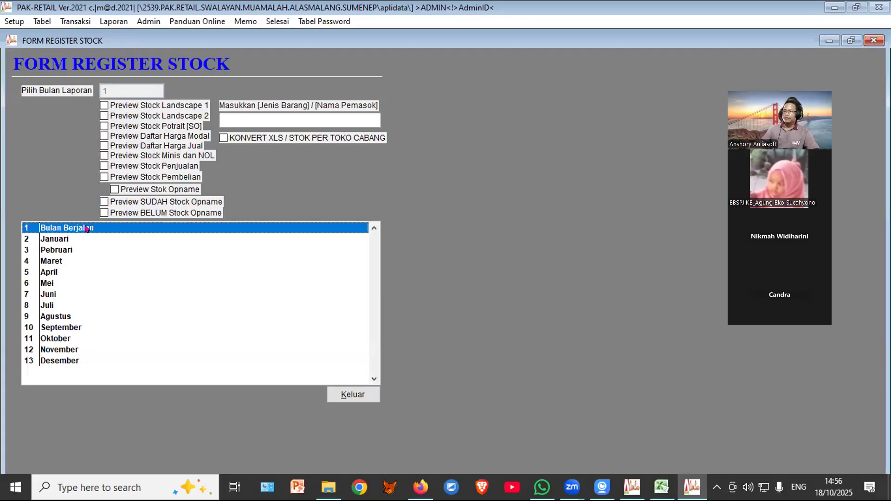
click(151, 124)
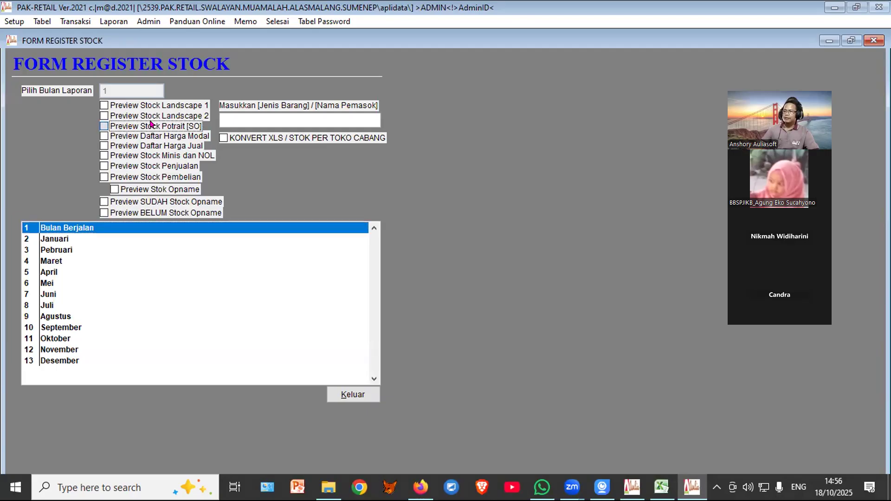
click(448, 277)
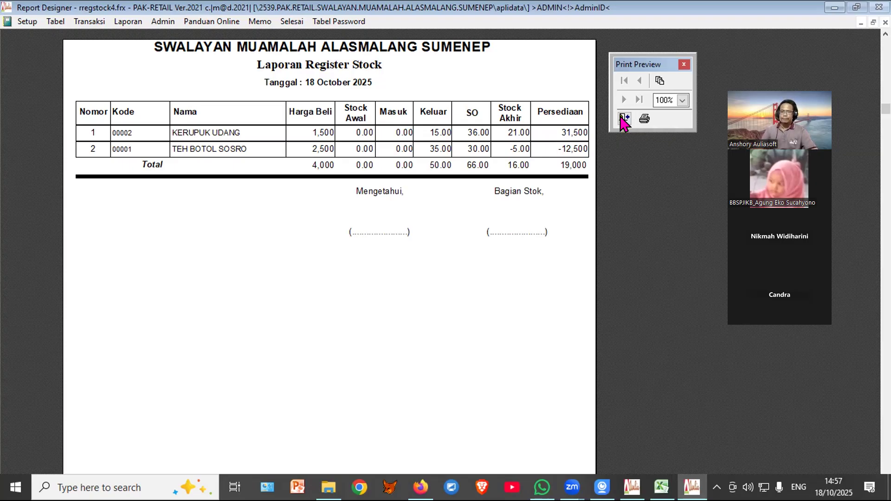
click(625, 119)
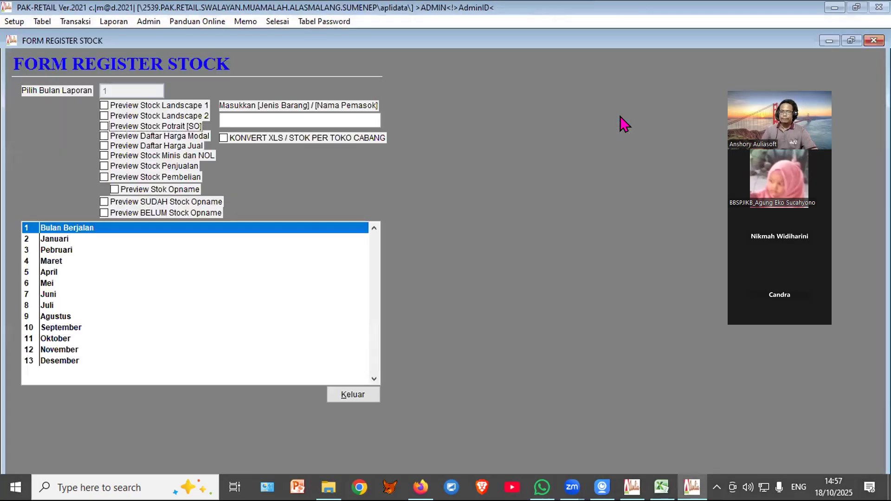
click(349, 396)
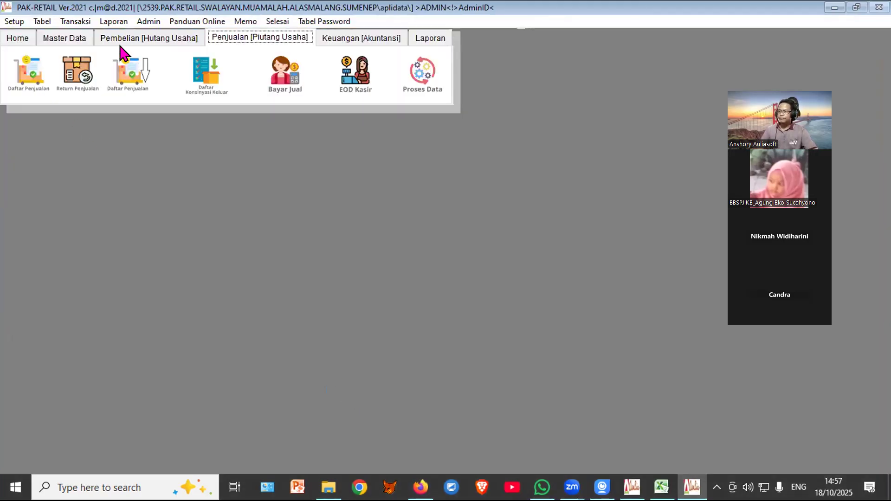
Step: Open the item list's Cek Harga and find GUDANG GARAM DELUXE 16 by name
click(66, 40)
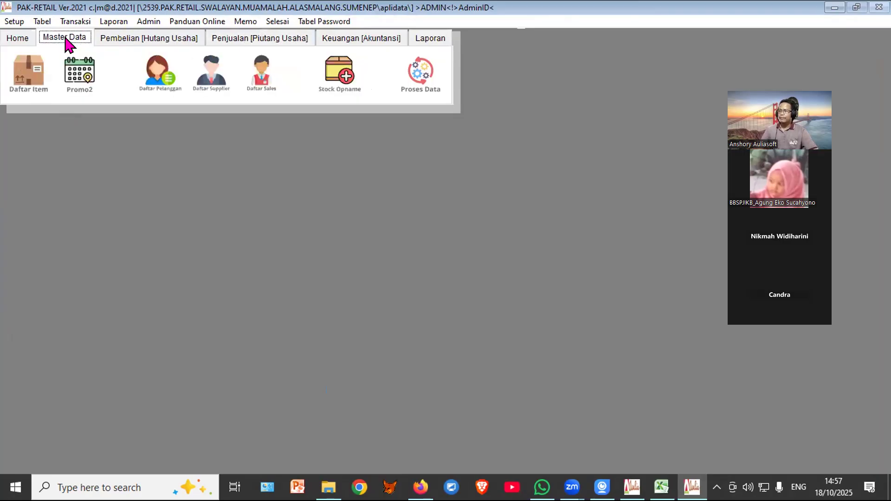
click(28, 73)
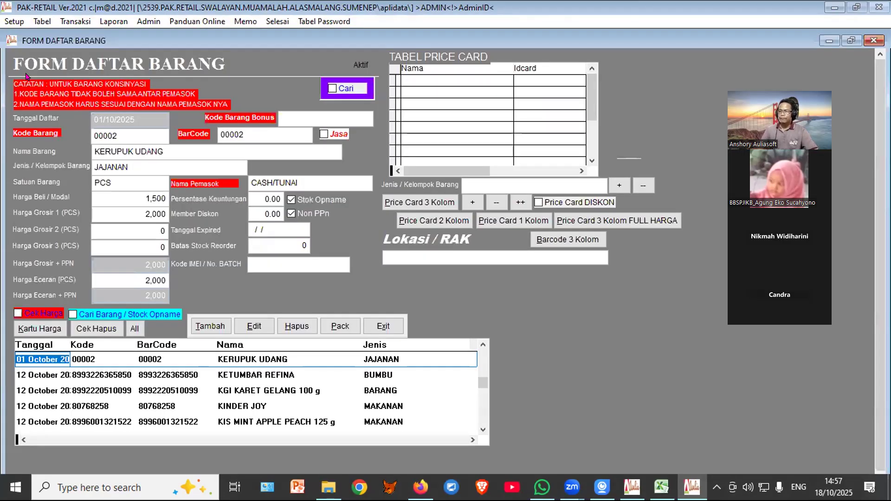
click(35, 312)
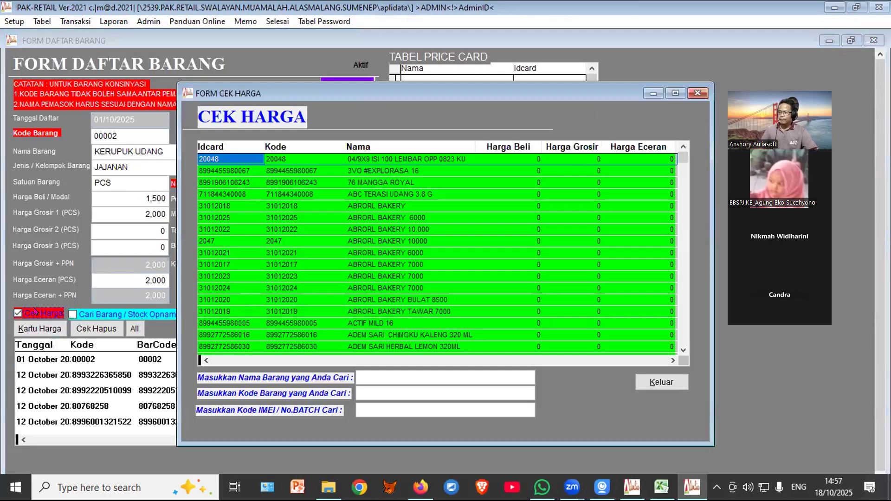
click(383, 376)
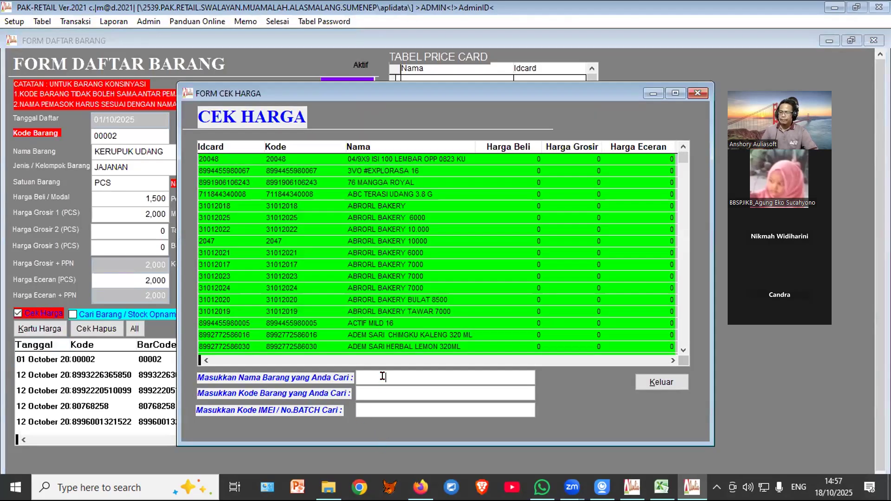
text(GU)
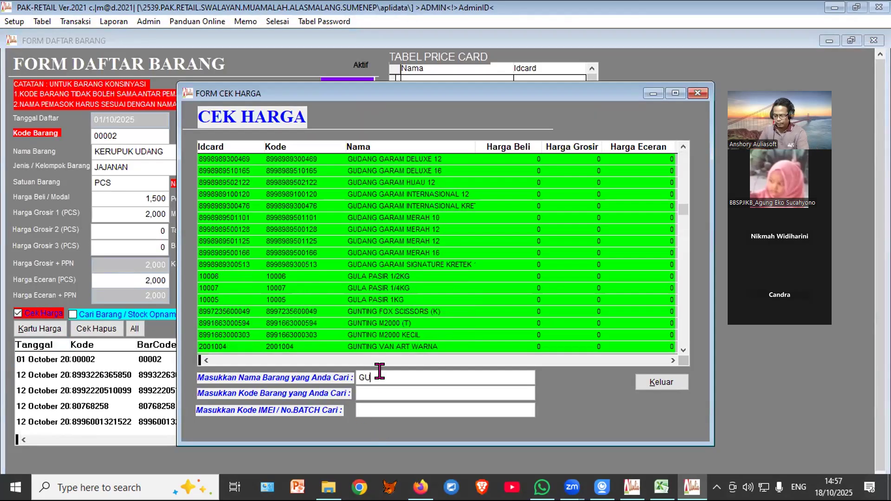
text(DANG GARA)
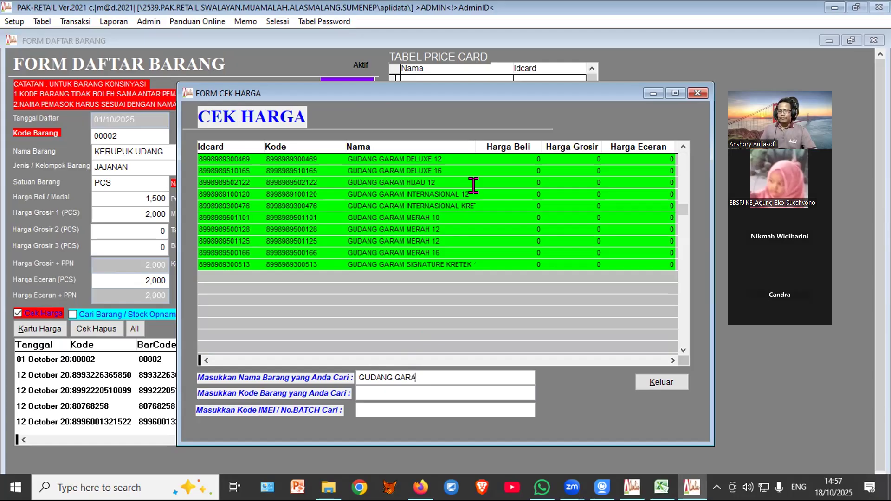
click(411, 167)
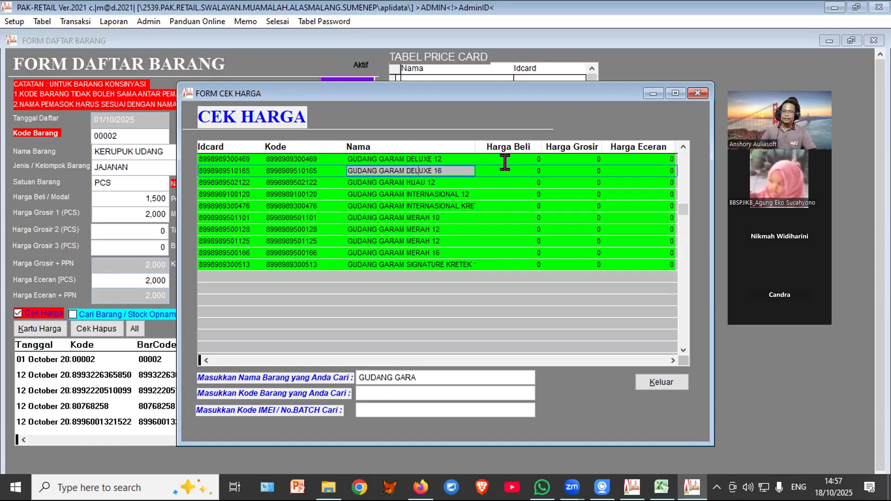
Step: Set its Harga Beli to 25,000 and Harga Grosir and Harga Eceran to 26,000
click(490, 167)
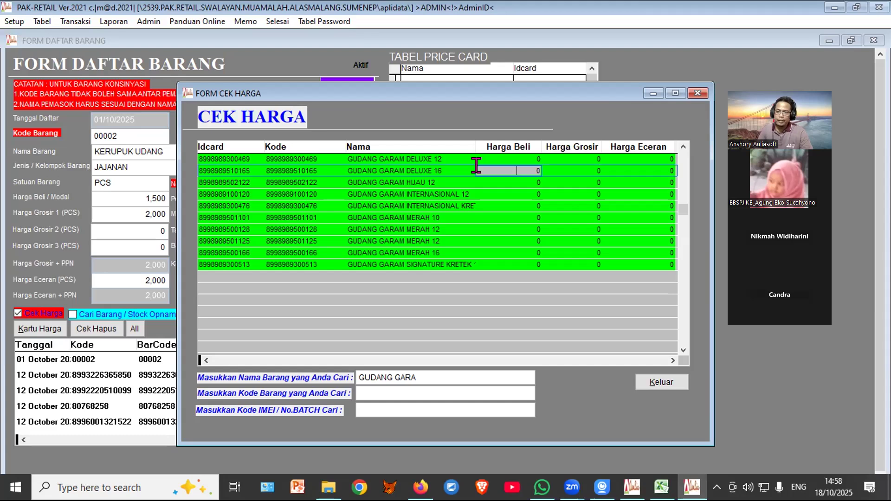
text(25)
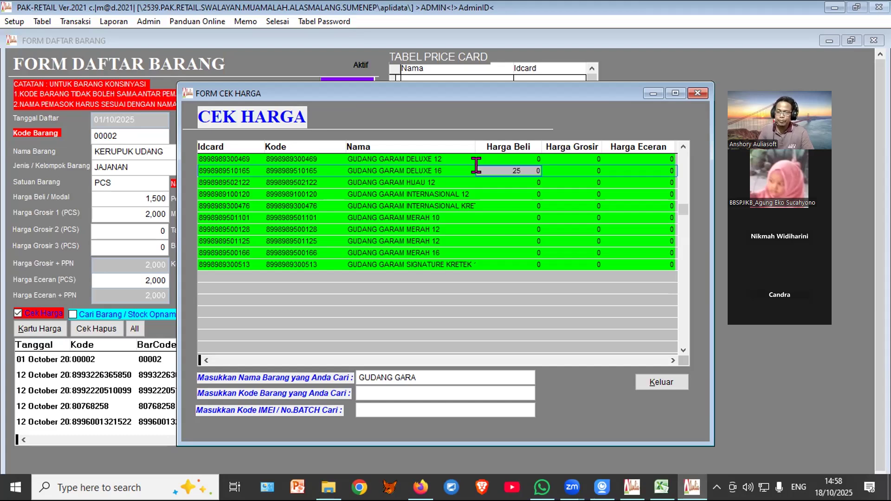
text(0,00)
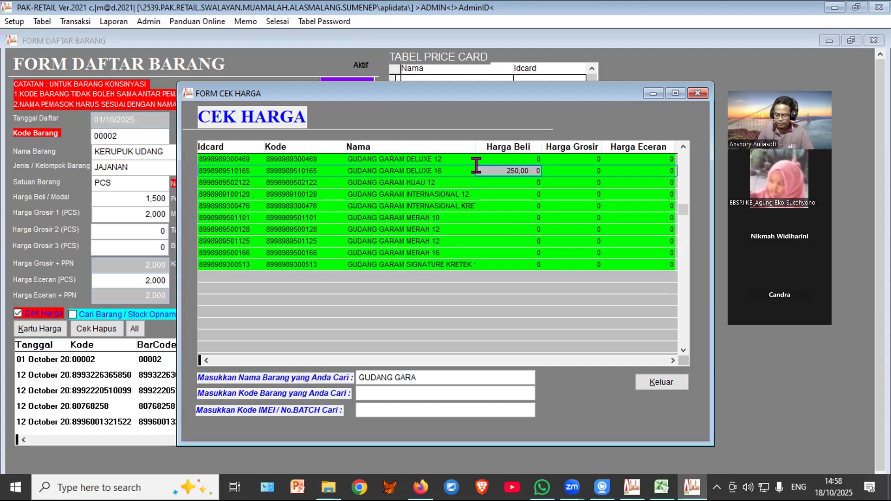
key(Return)
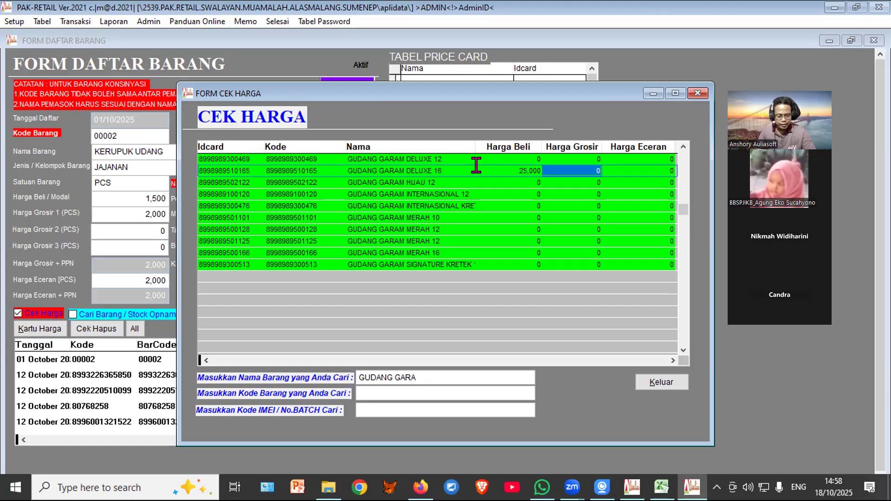
text(260,)
text(000)
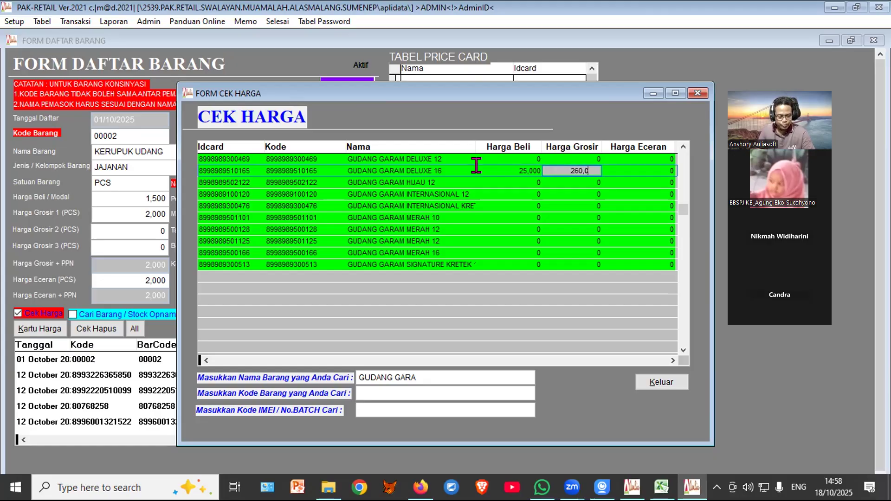
key(Return)
text(26,000)
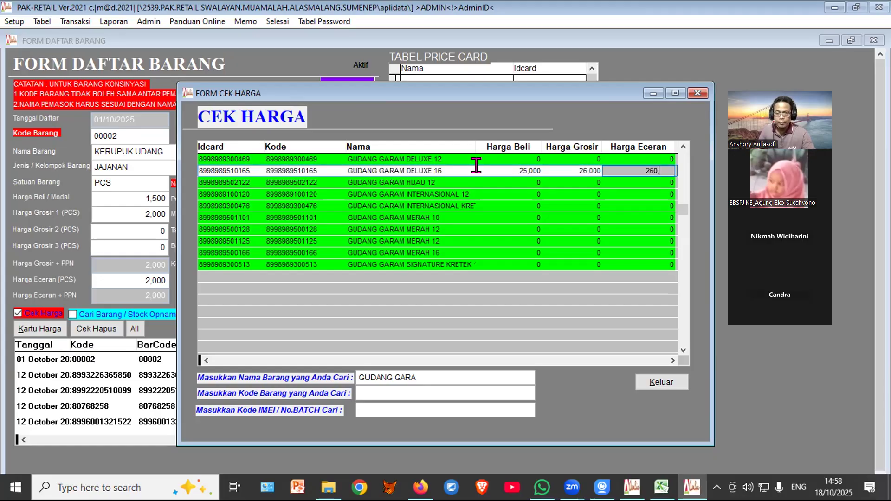
key(Return)
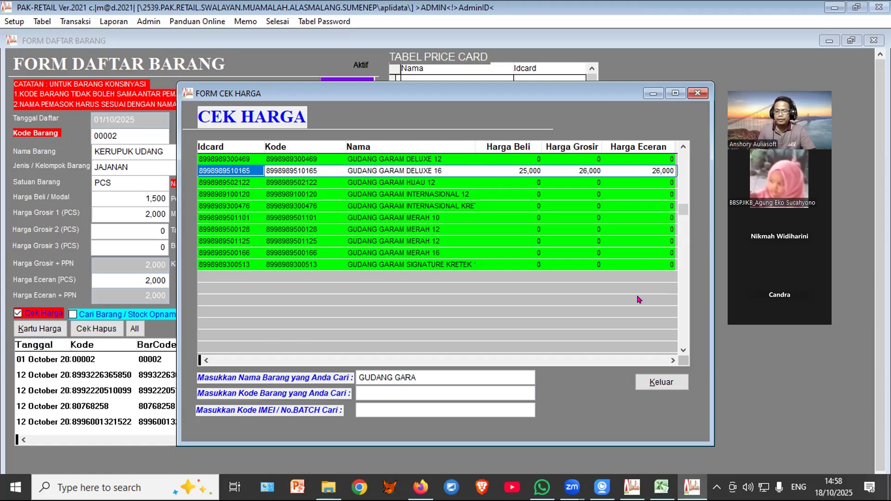
click(664, 381)
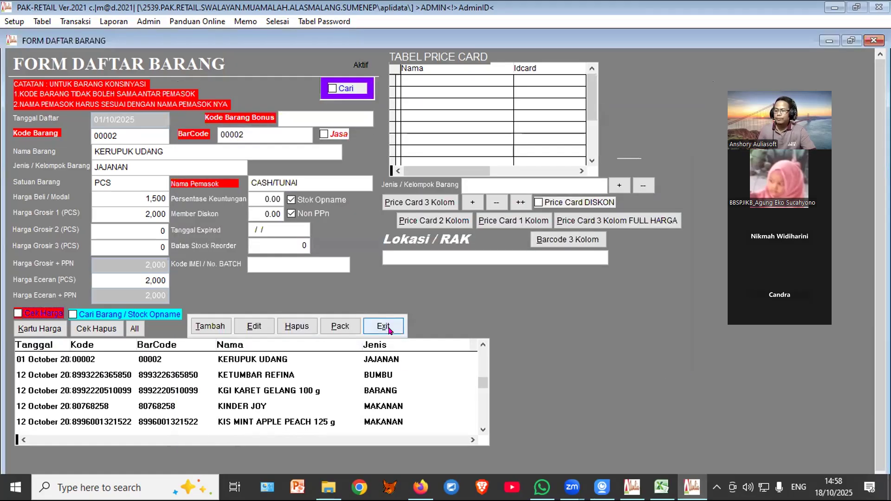
Step: Close the item list and back out of the purchase order form
click(390, 330)
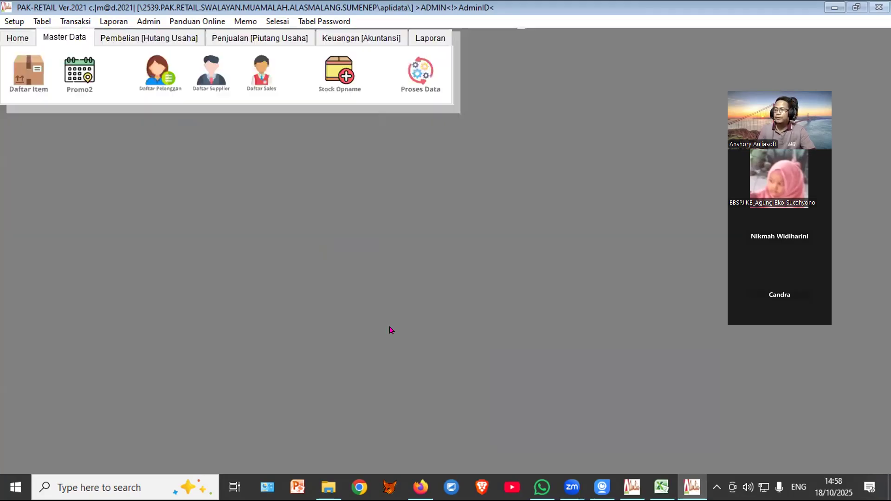
click(147, 37)
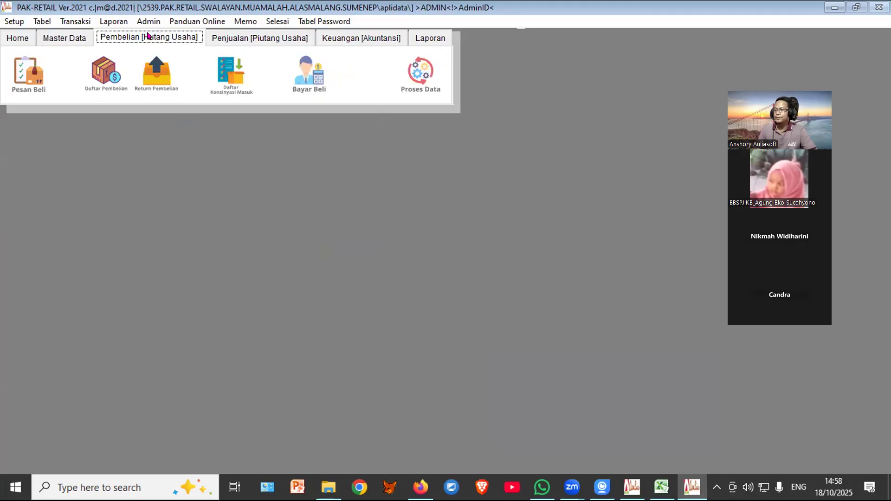
click(18, 65)
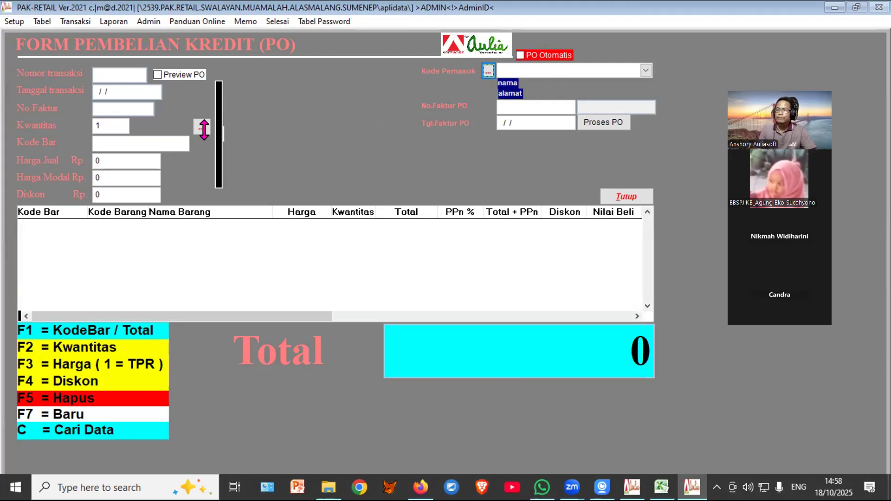
click(277, 21)
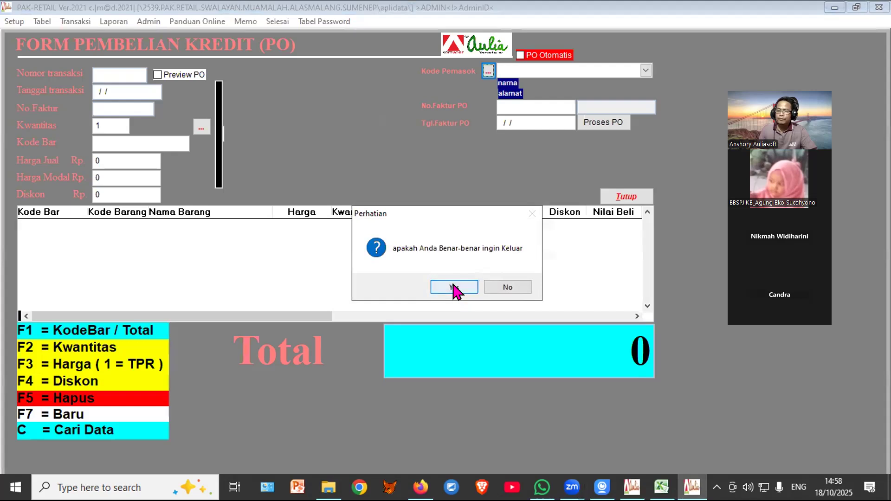
click(454, 287)
Step: Start a Daftar Pembelian entry for supplier CASH/TUNAI with invoice 1810 and quantity 50
click(96, 65)
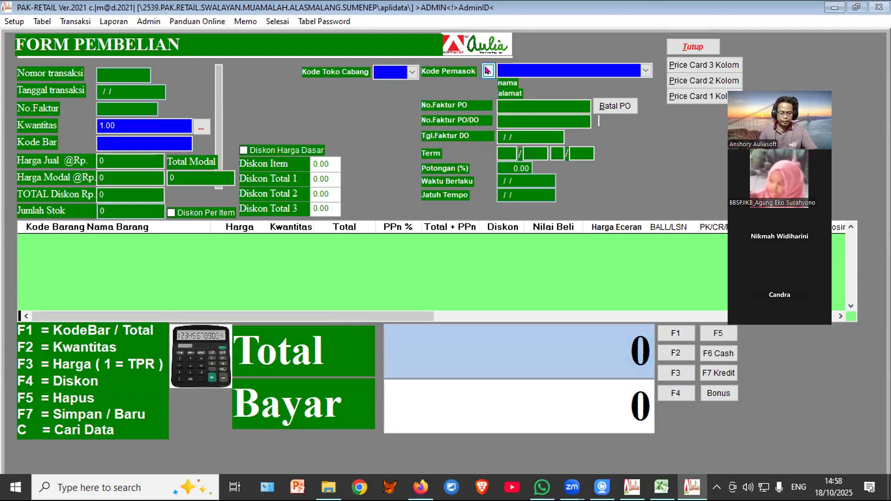
click(487, 70)
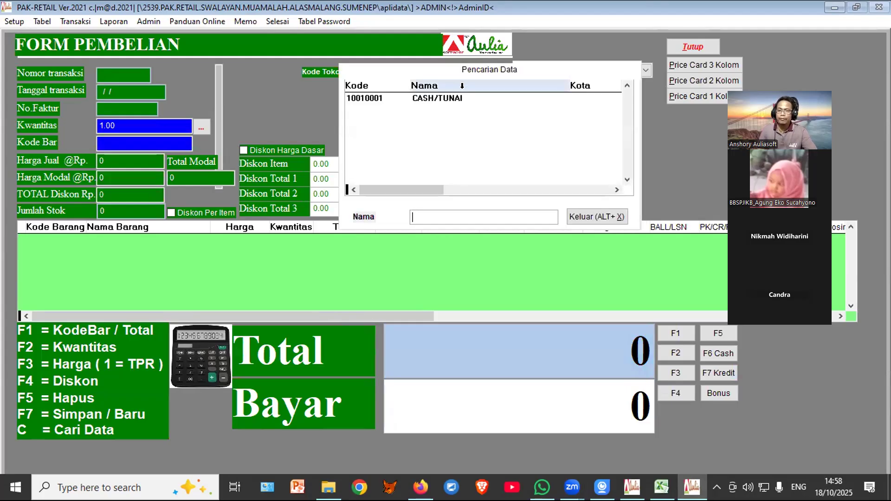
click(574, 218)
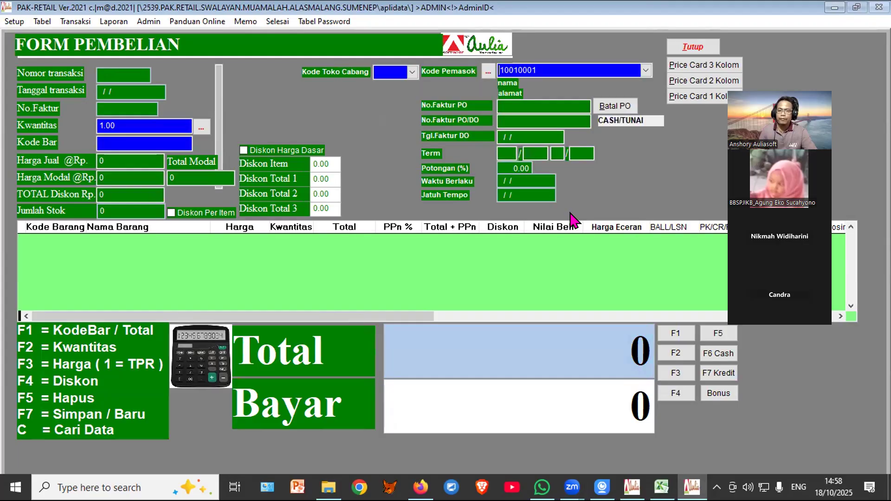
click(508, 106)
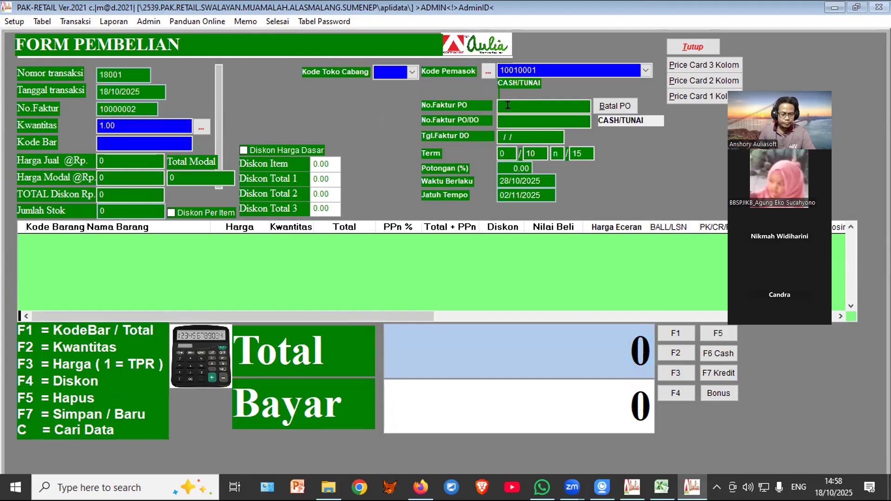
text(1810)
key(Return)
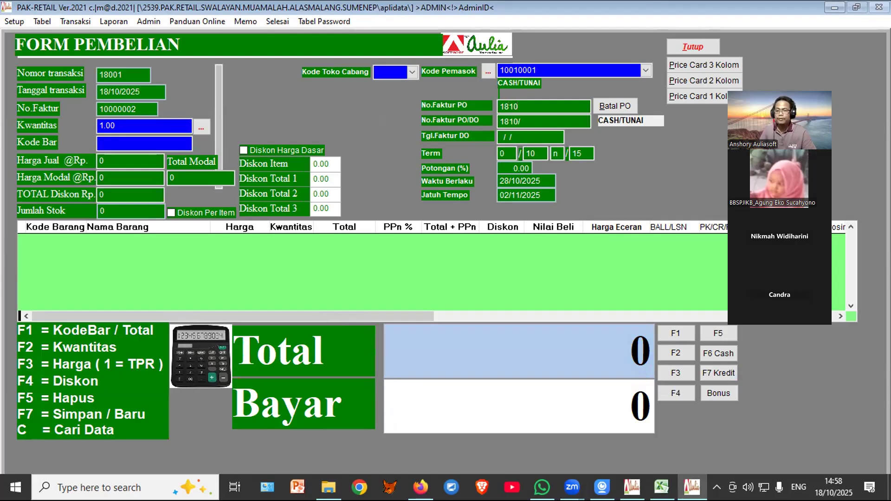
key(Return)
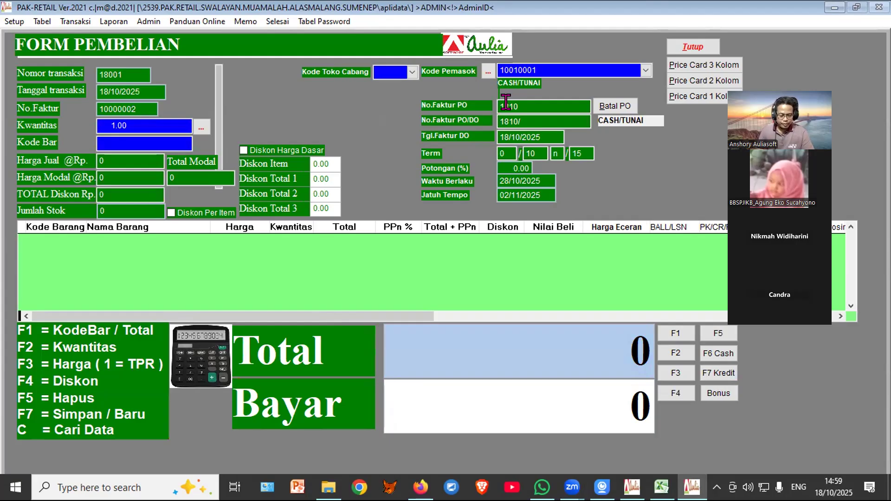
text(50)
key(Return)
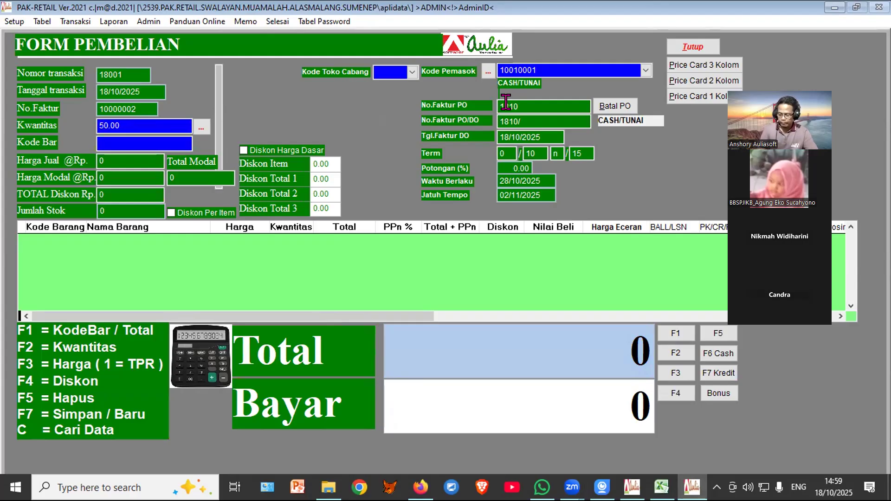
Step: Add GUDANG GARAM DELUXE 16 and save the 1,250,000 purchase on credit (F7 Kredit)
text(C)
click(449, 302)
text(GUDA)
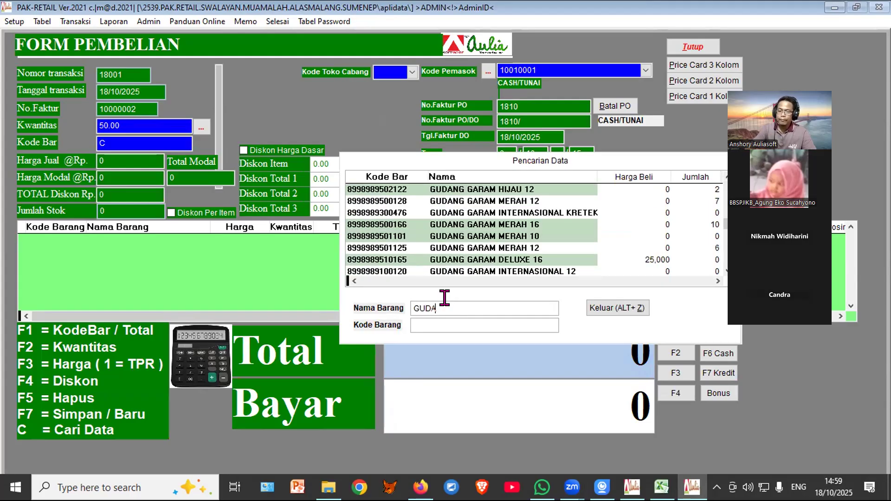
click(610, 309)
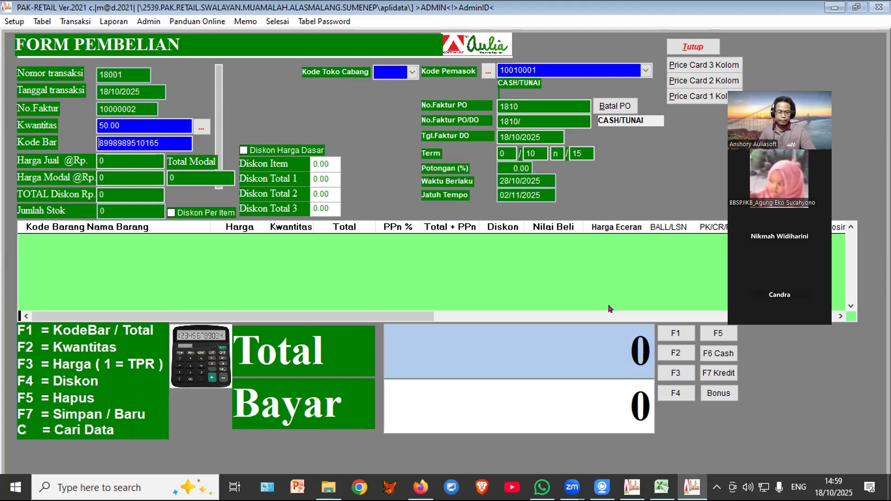
key(Return)
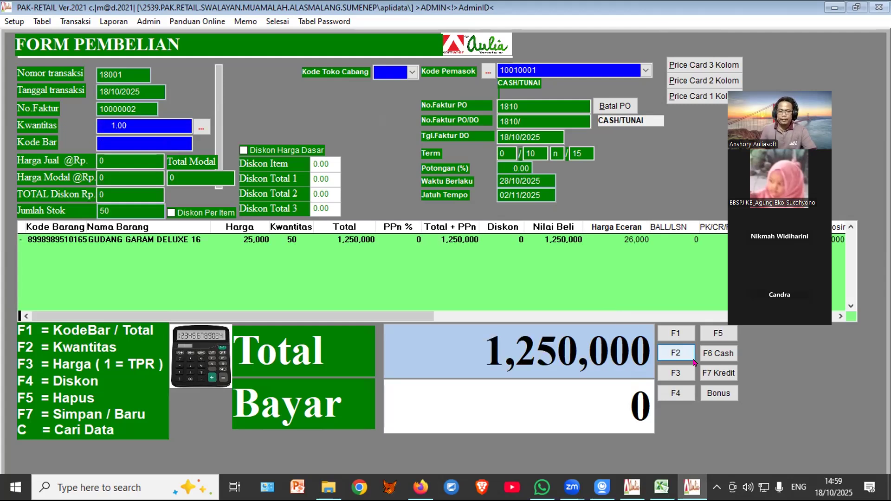
click(707, 375)
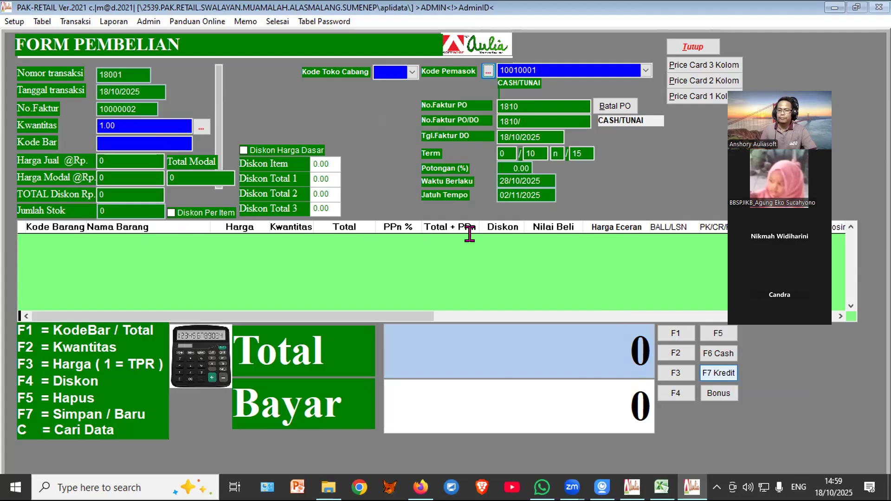
click(687, 48)
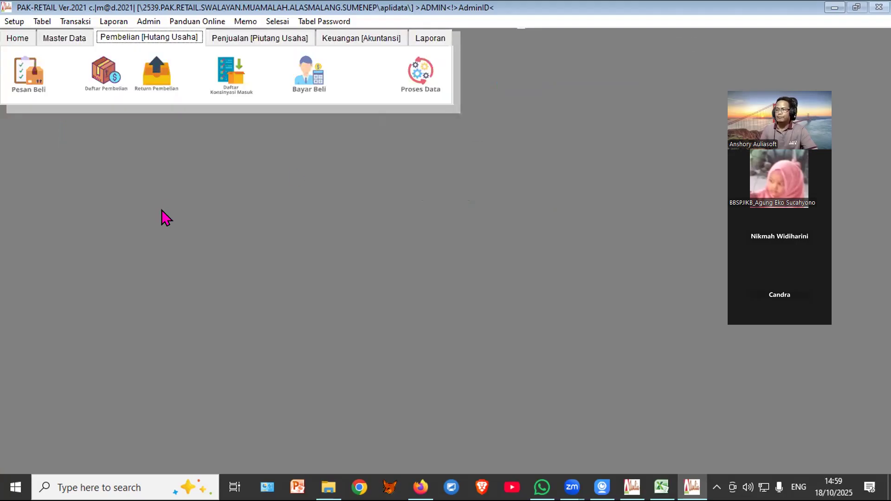
Step: Preview Laporan Hutang for Bulan Berjalan, showing CASH/TUNAI owing 1,250,000, then close it
click(425, 39)
click(236, 78)
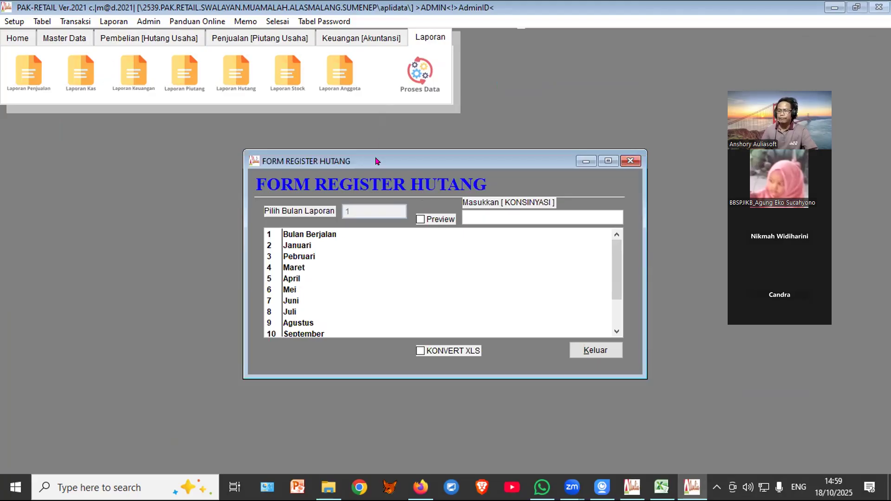
click(332, 237)
click(430, 221)
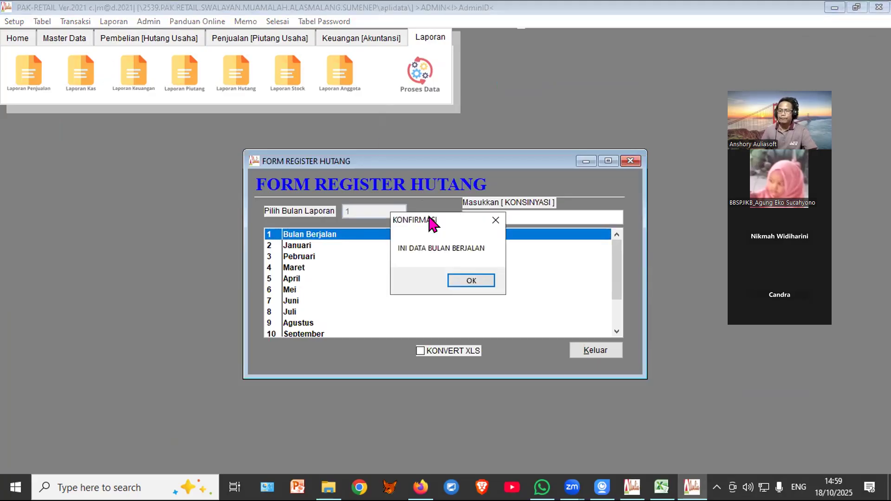
click(462, 280)
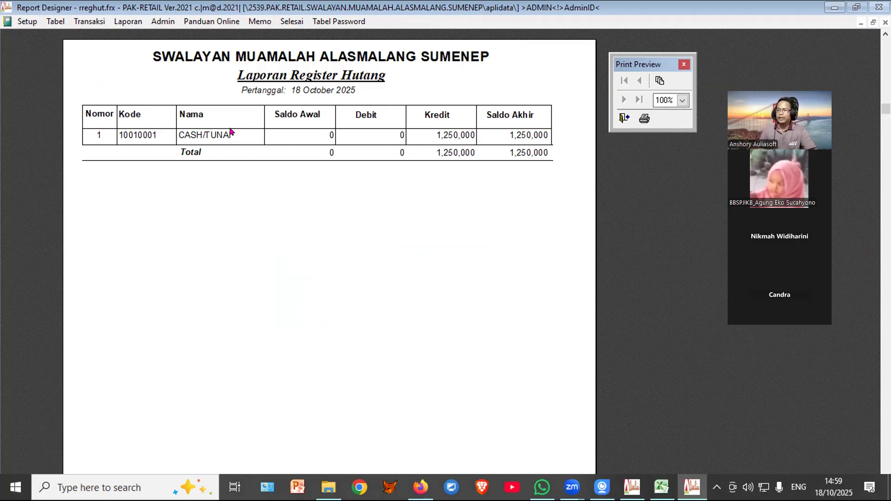
click(622, 120)
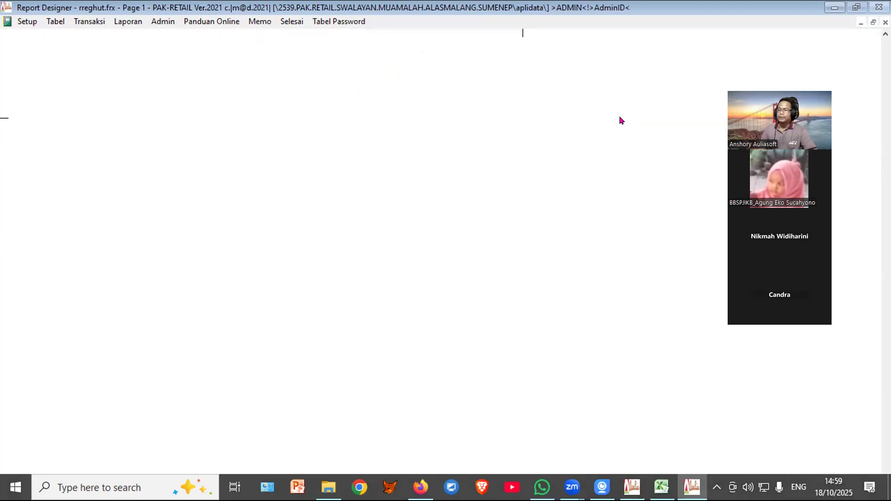
click(597, 352)
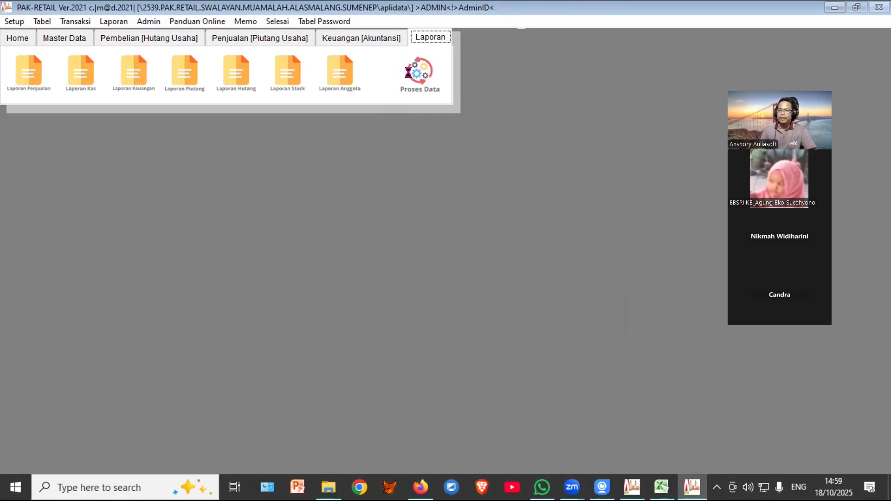
Step: Run Proses Data for finance, payables and stock, then switch to Penjualan [Piutang Usaha]
click(437, 89)
click(513, 315)
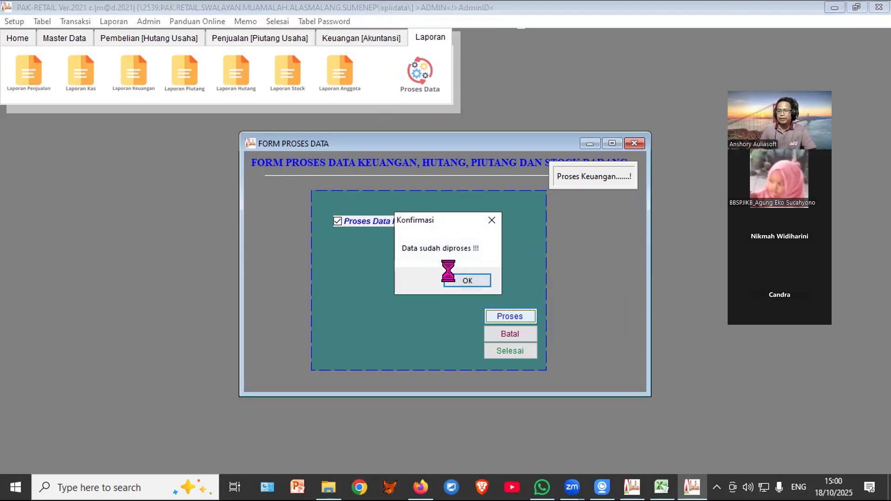
click(452, 280)
click(504, 352)
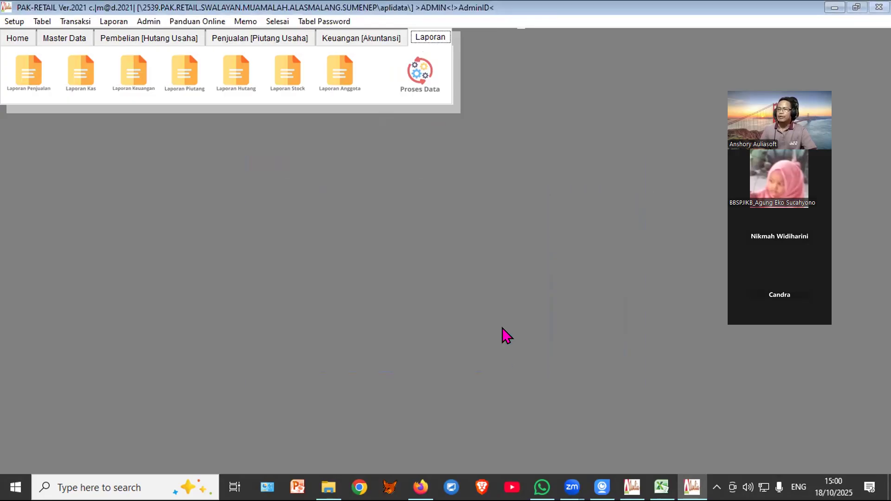
click(274, 39)
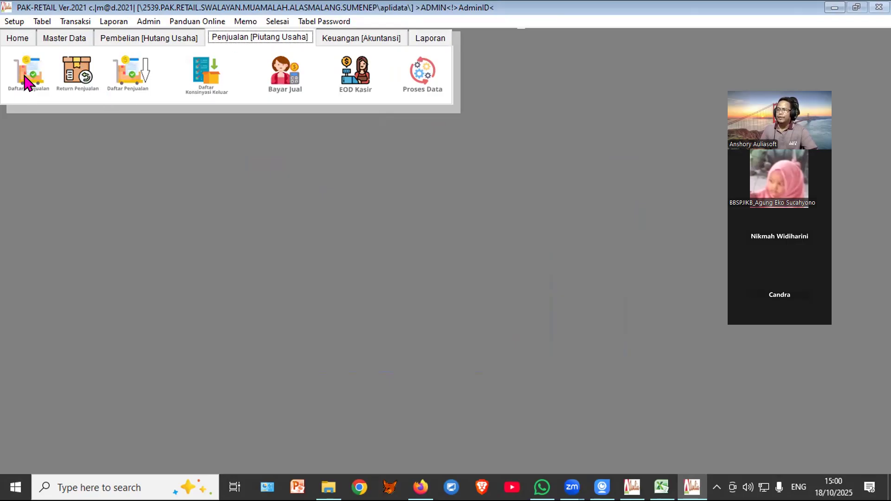
Step: Open the cashier screen and set the buyer to the registered member found by a name search, showing 3,000,000 credit
click(27, 83)
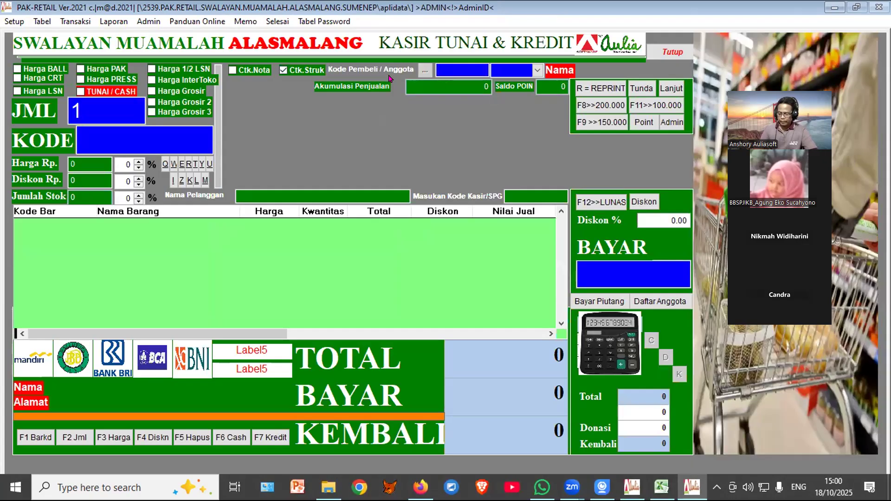
text(C)
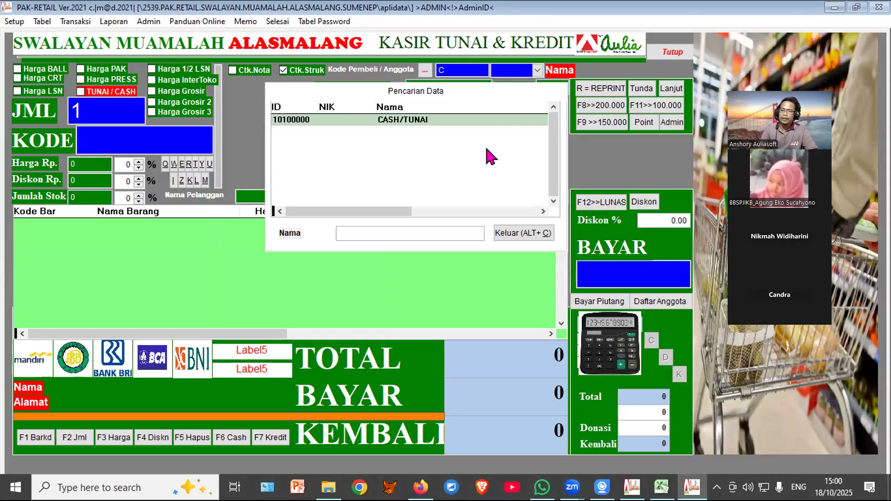
click(411, 230)
text(ANDI)
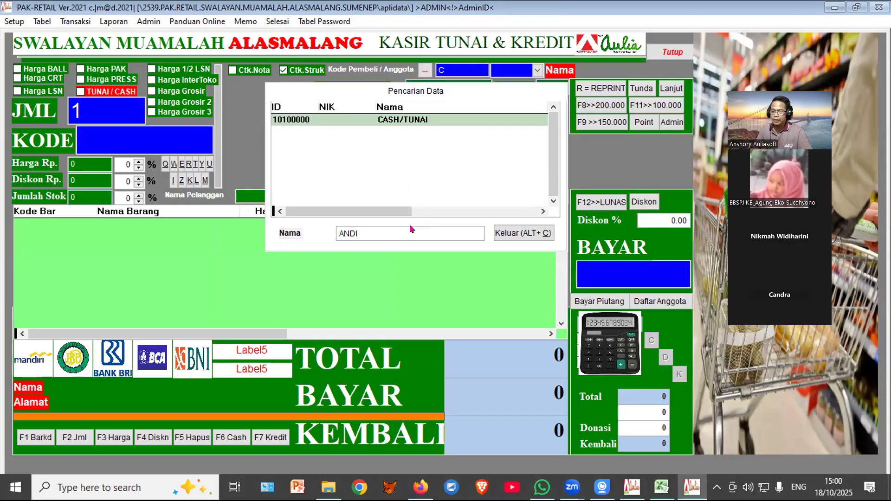
key(Return)
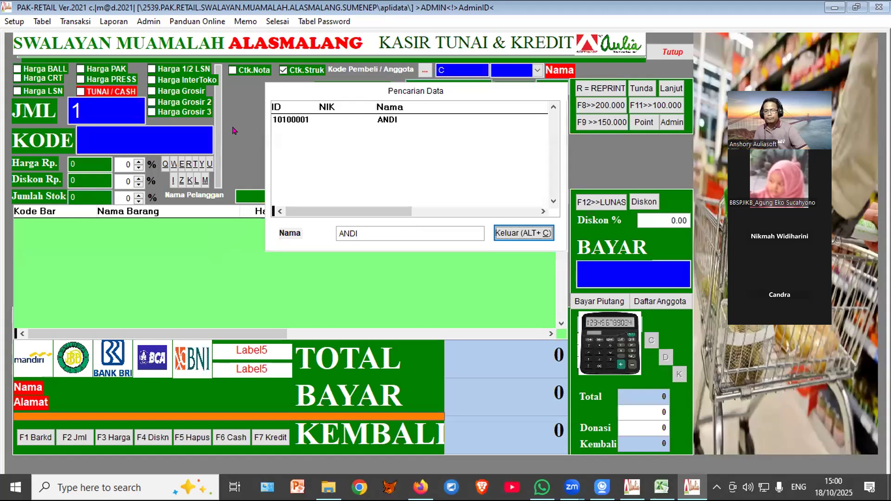
click(393, 119)
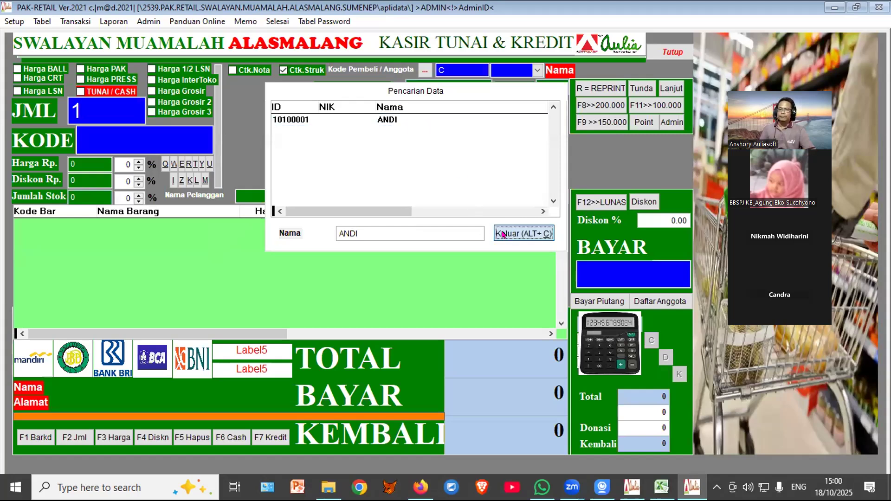
click(499, 233)
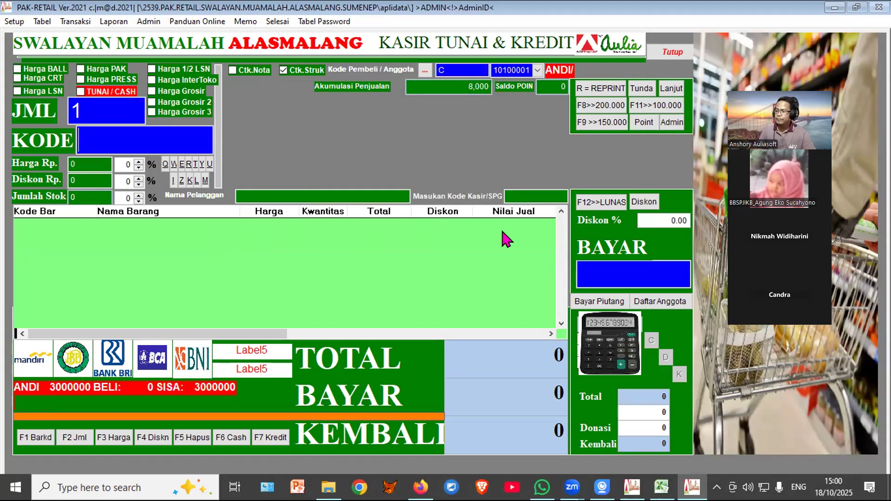
Step: Add one GUDANG GARAM DELUXE 16 at 26,000 to the sale
text(C)
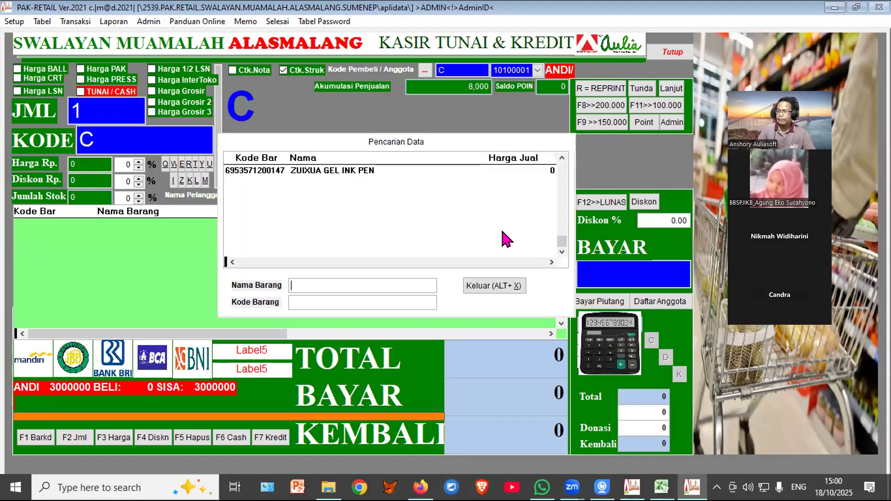
text(GUDANG)
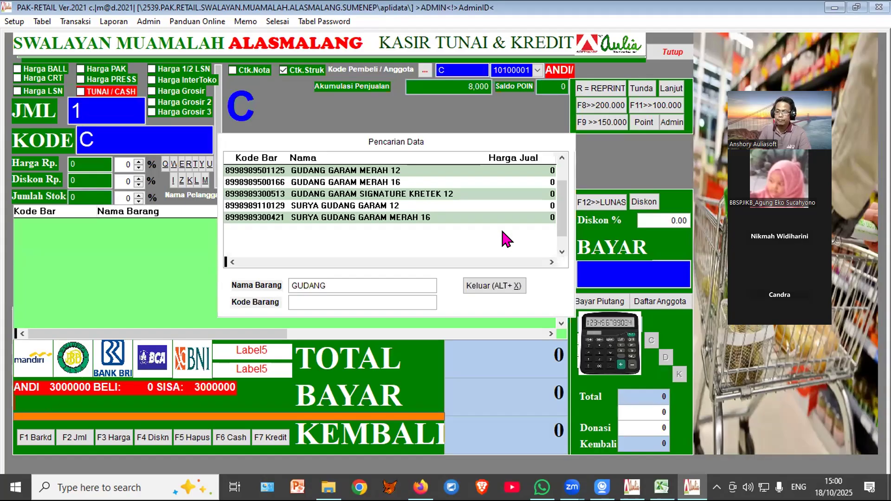
text( GARAM)
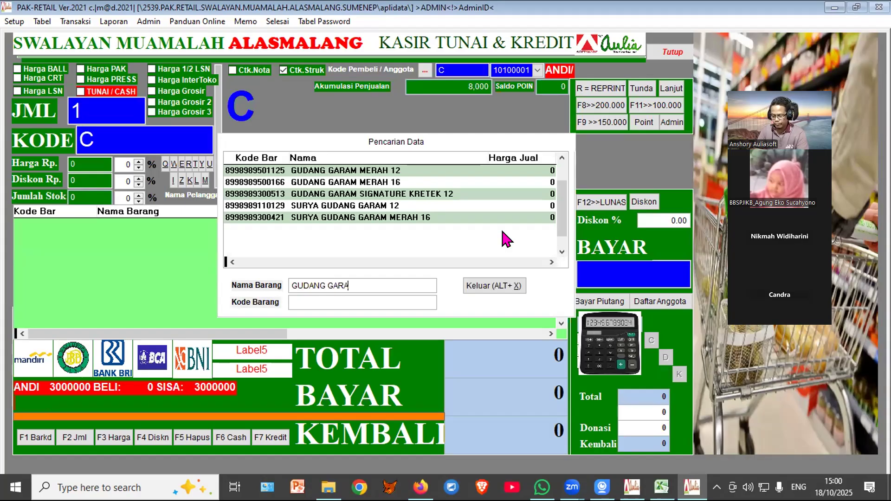
click(562, 158)
click(561, 159)
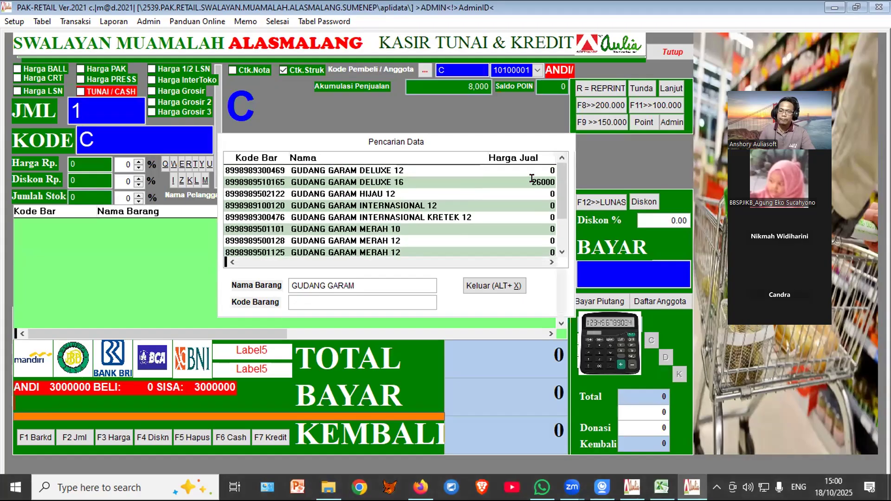
click(533, 181)
click(476, 287)
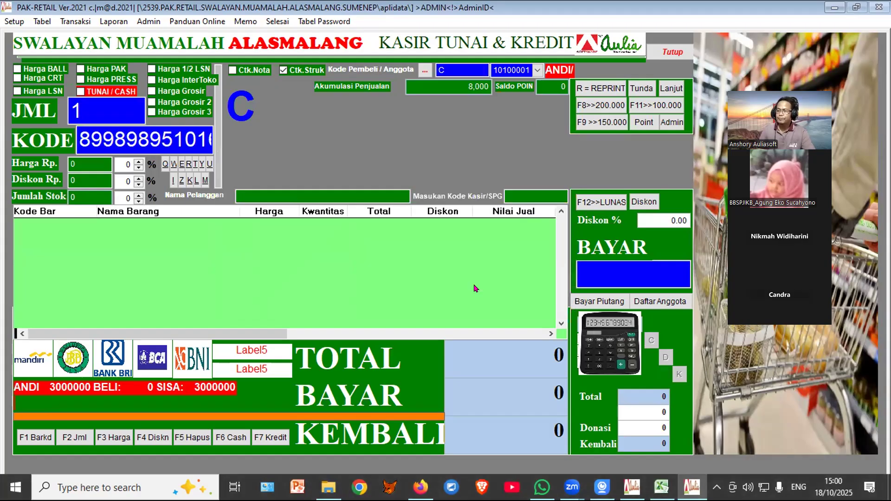
key(Return)
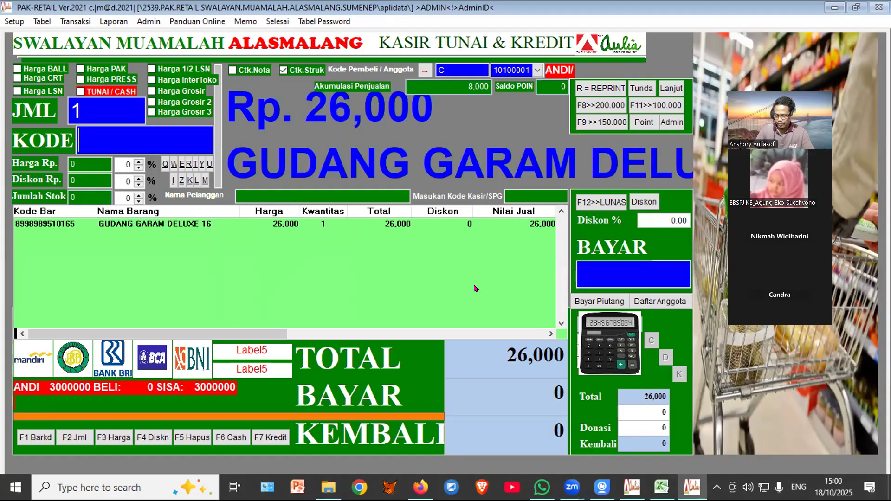
Step: Add four KERUPUK UDANG at 8,000, bringing the sale total to 34,000
key(F2)
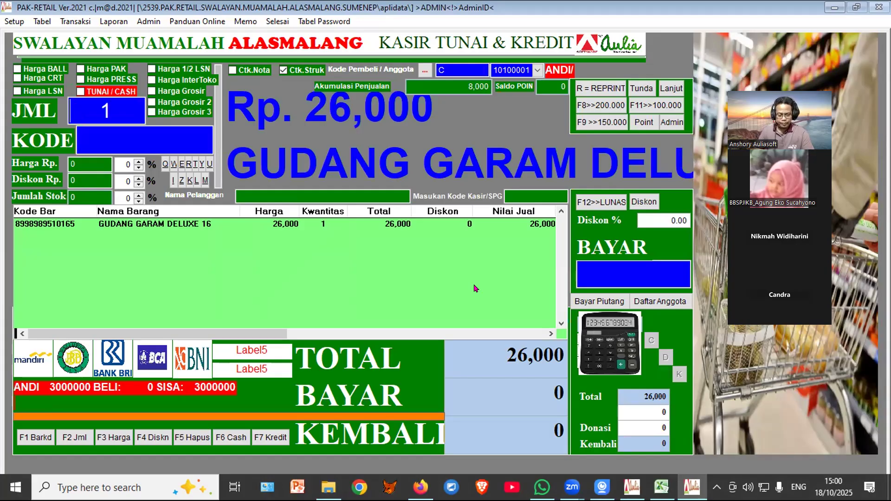
text(4)
key(Delete)
key(Return)
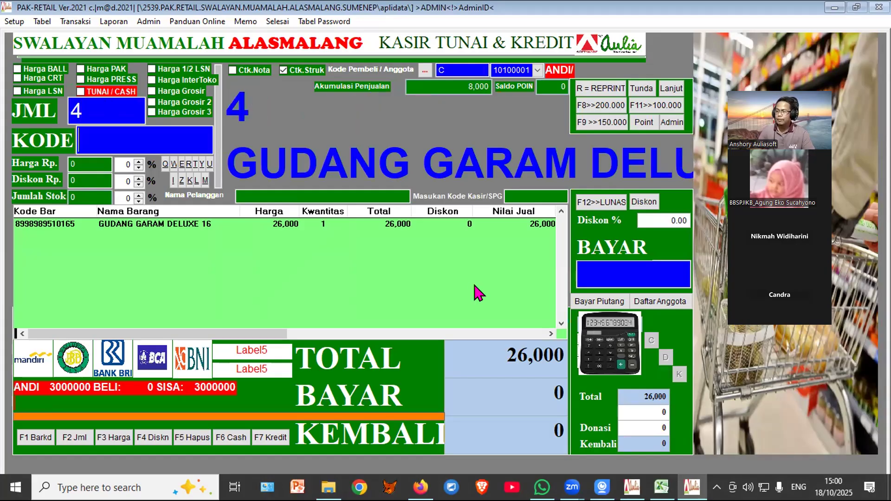
text(C)
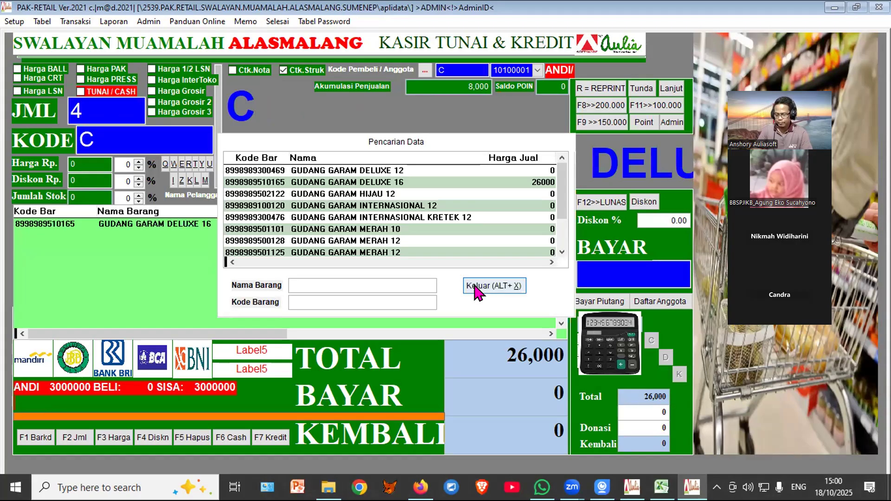
text(KERU)
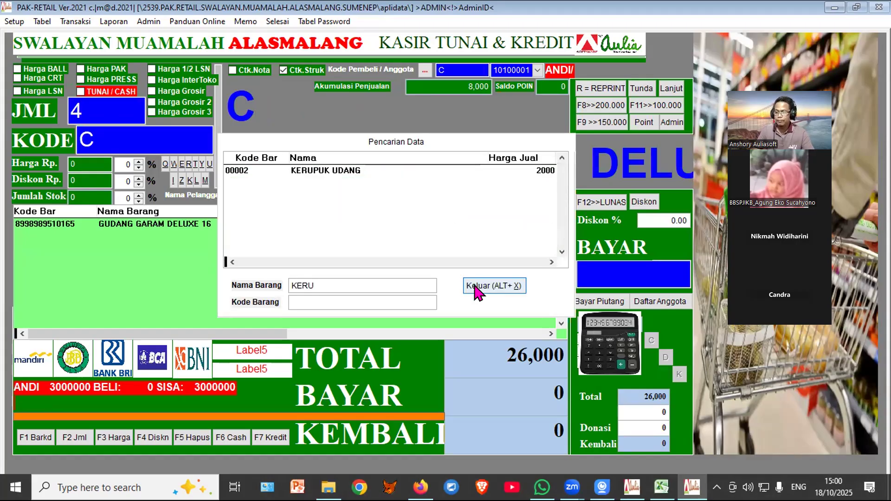
click(403, 170)
click(495, 287)
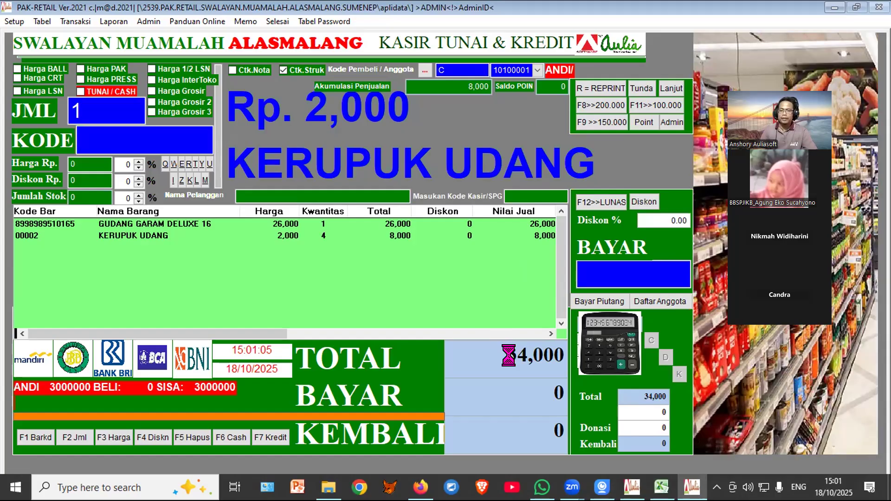
click(590, 268)
Step: Pay 50,000 for the 34,000 sale, leaving 16,000 change, and print the receipt
text(5)
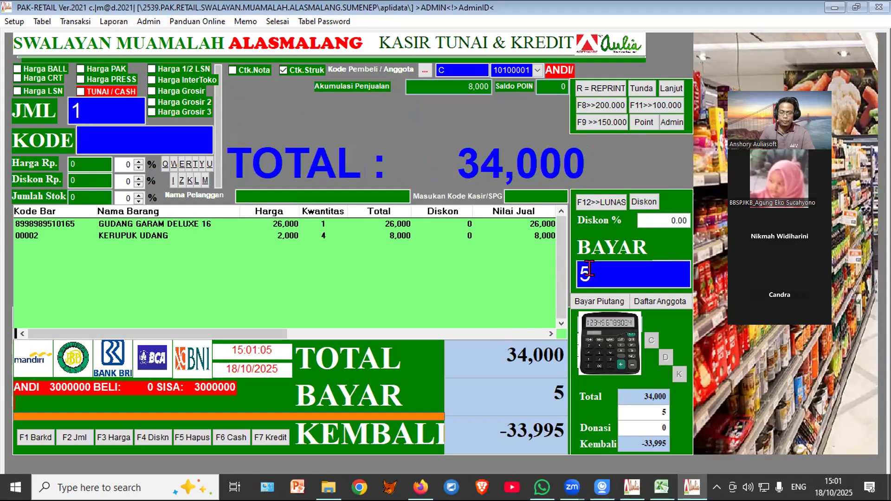
text(0000)
key(Return)
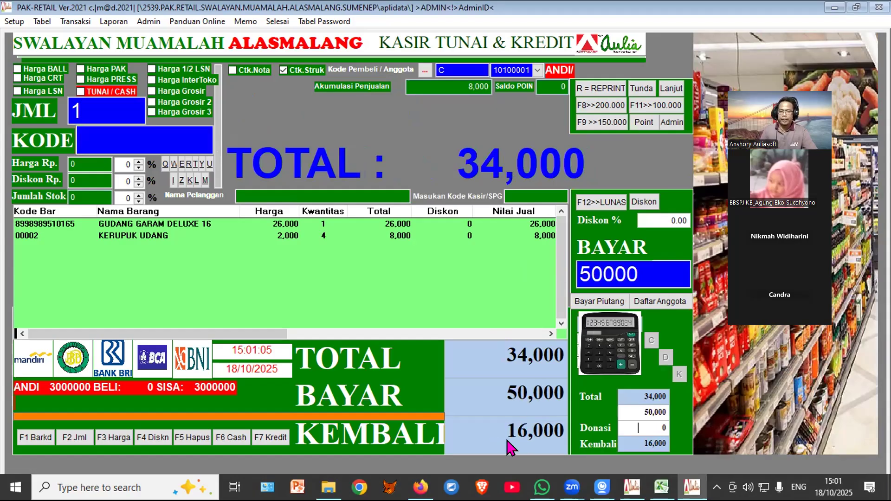
key(Return)
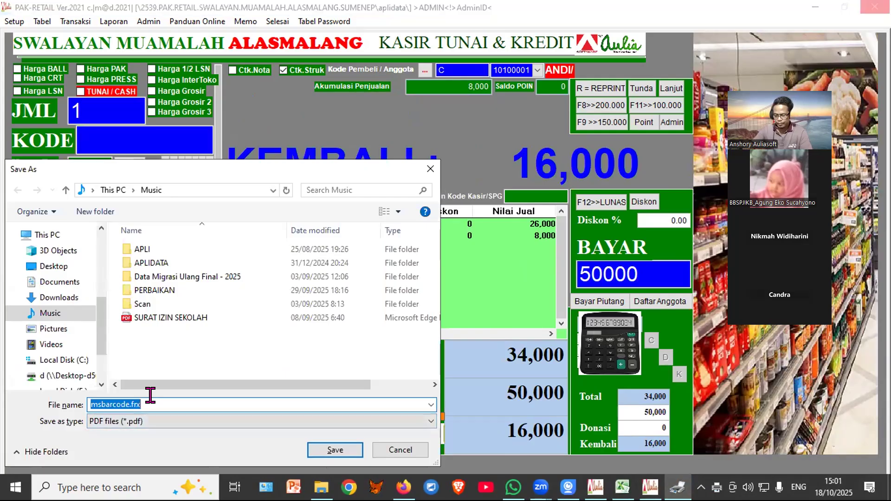
Step: Save the receipt as the PDF file STRUK
text(STRUK)
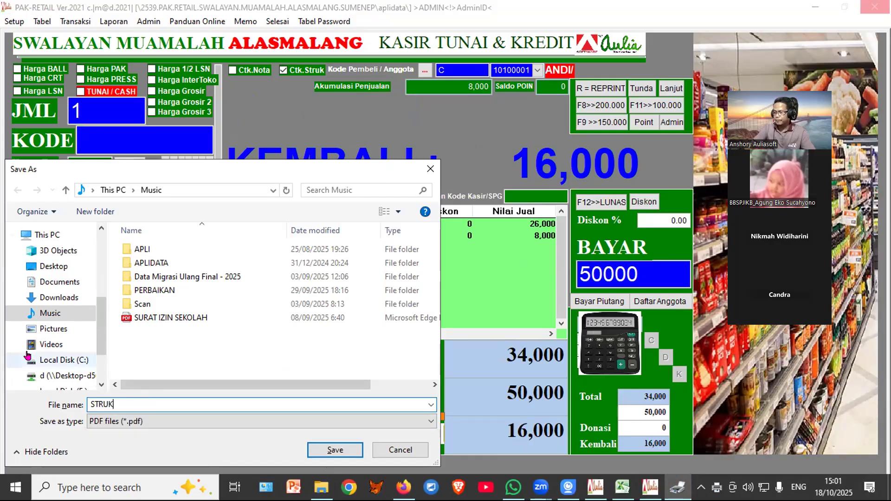
key(Tab)
click(337, 453)
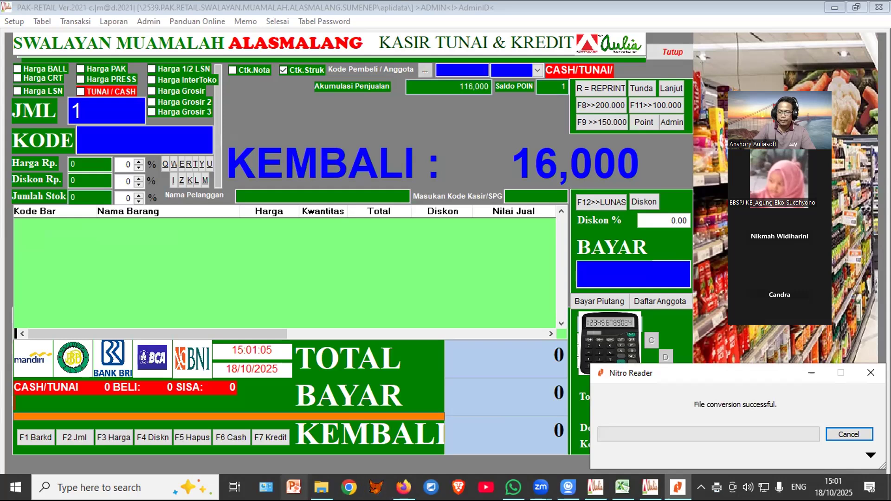
Step: Open STRUK.pdf from the Music folder in File Explorer
click(321, 487)
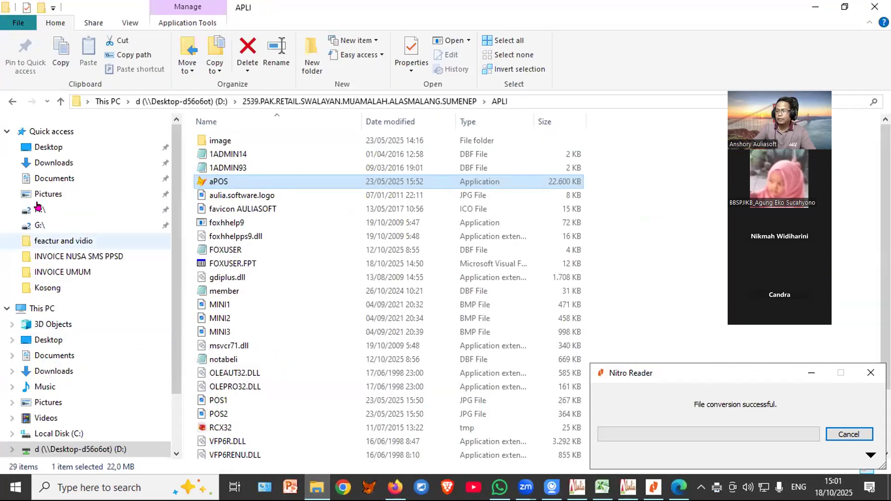
click(52, 388)
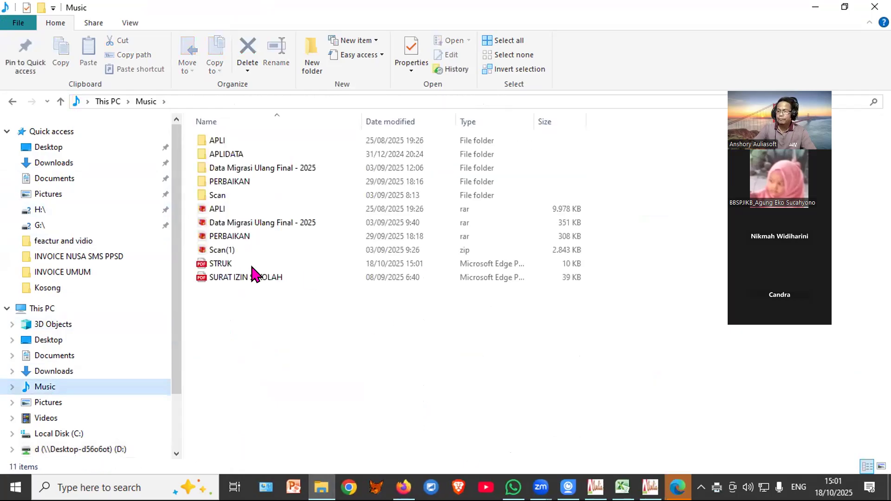
double_click(220, 262)
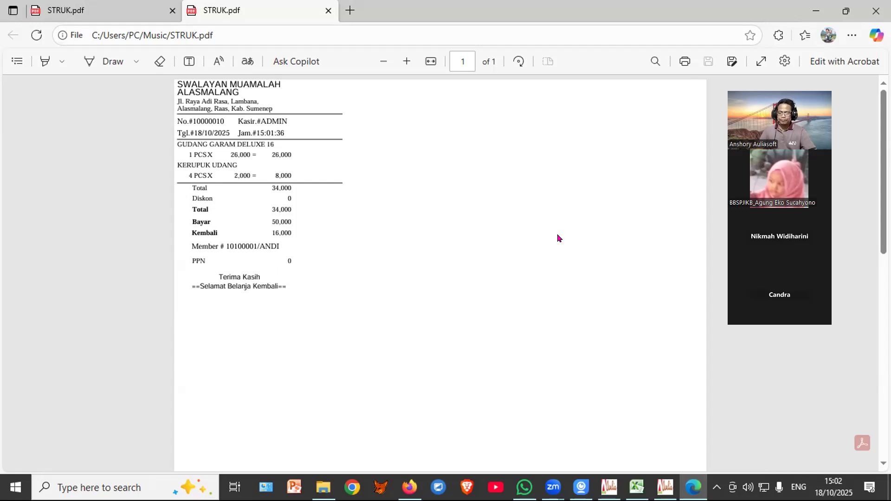
Step: After reading the STRUK receipt in Edge, switch back to the PAK-RETAIL cashier
click(666, 486)
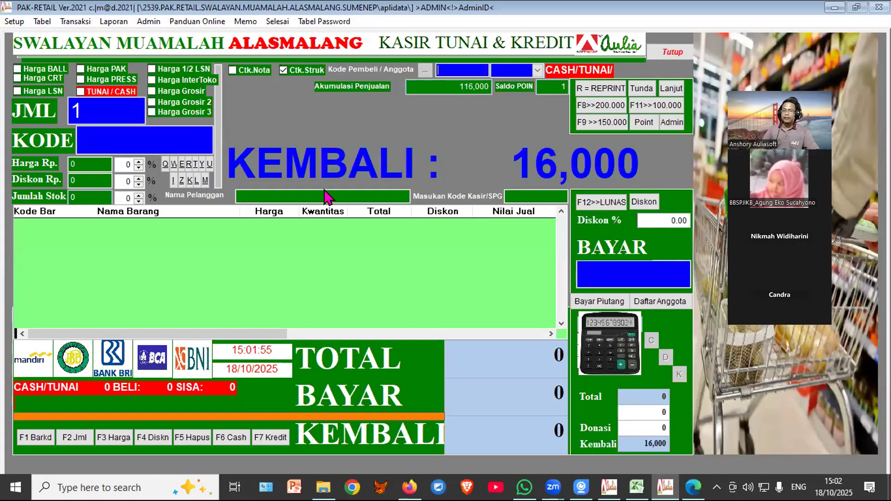
Step: Close the cashier and preview the Laporan Keaktifan report for 18 October 2025 totalling 158,000, maximized
click(673, 53)
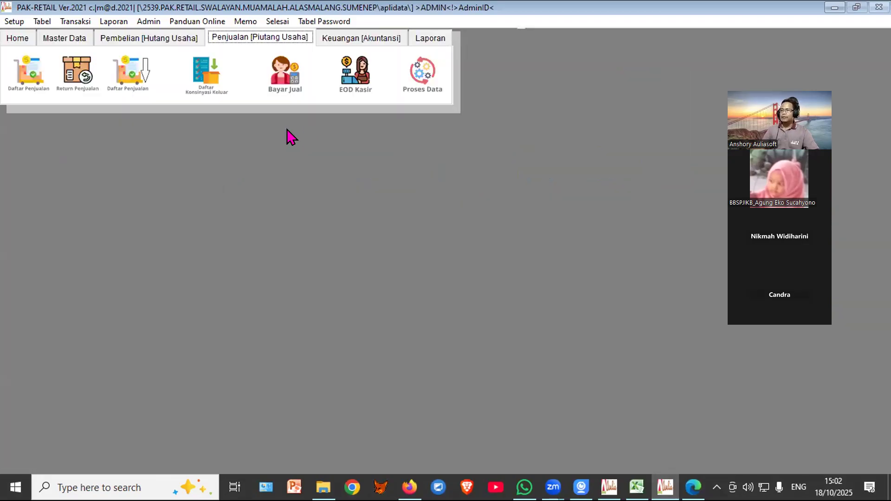
click(112, 24)
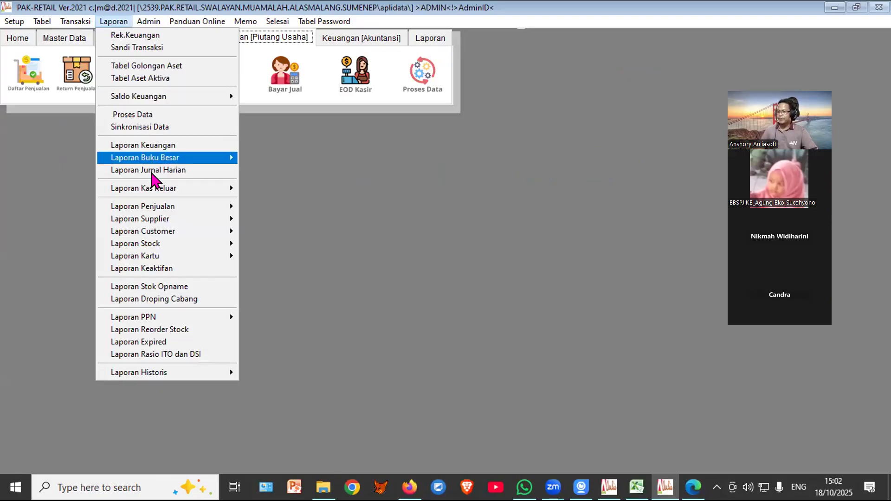
click(148, 269)
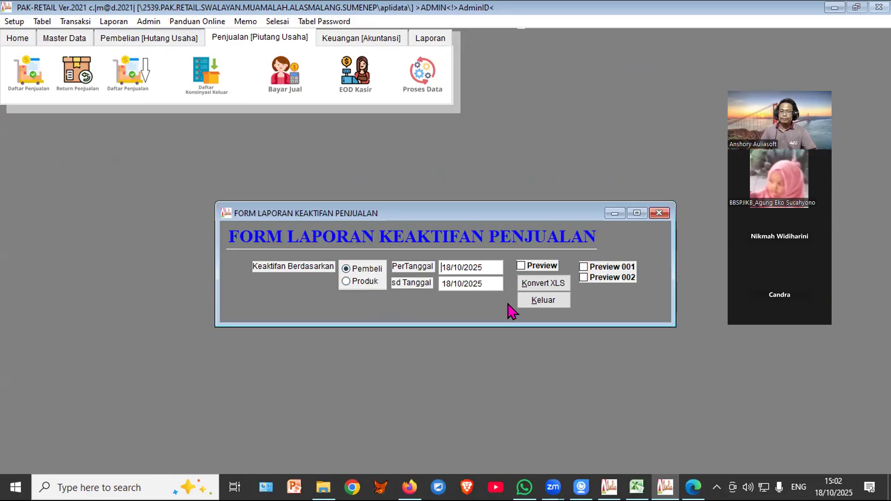
click(527, 270)
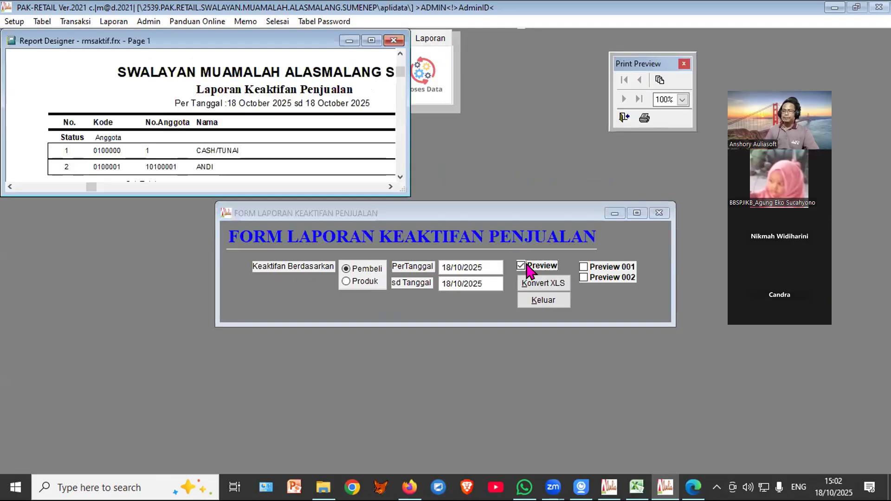
click(371, 41)
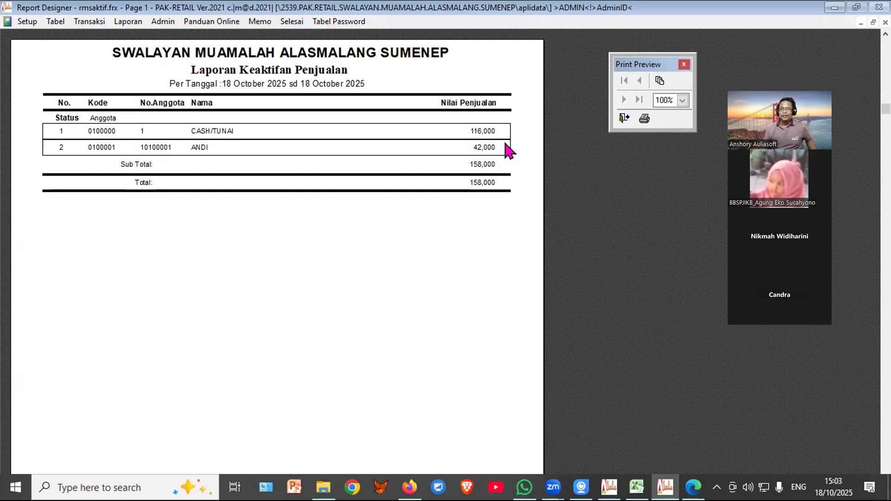
click(624, 120)
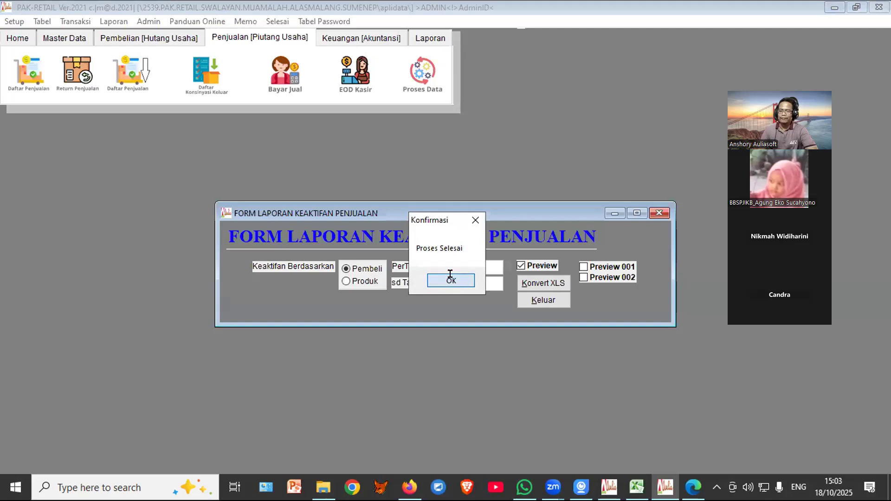
Step: Dismiss Proses Selesai, close the sales activity report form, and switch to PAK-KOSPIN ONLINE
click(451, 281)
click(541, 301)
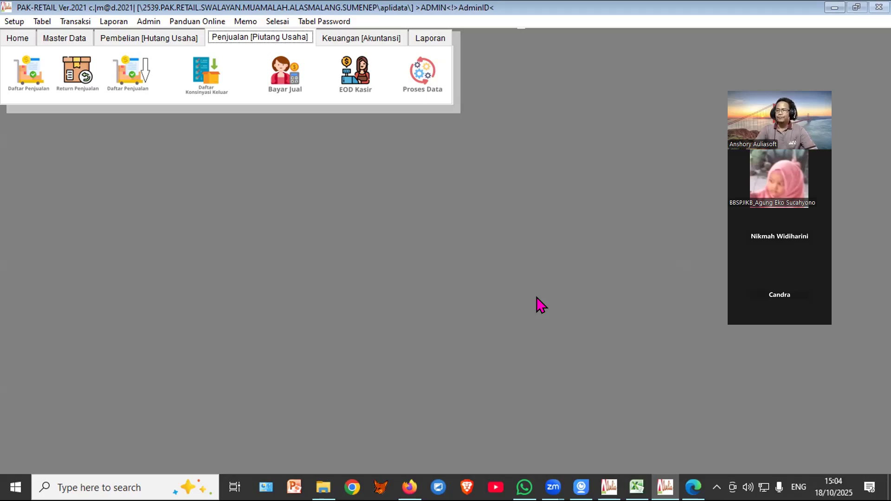
click(609, 487)
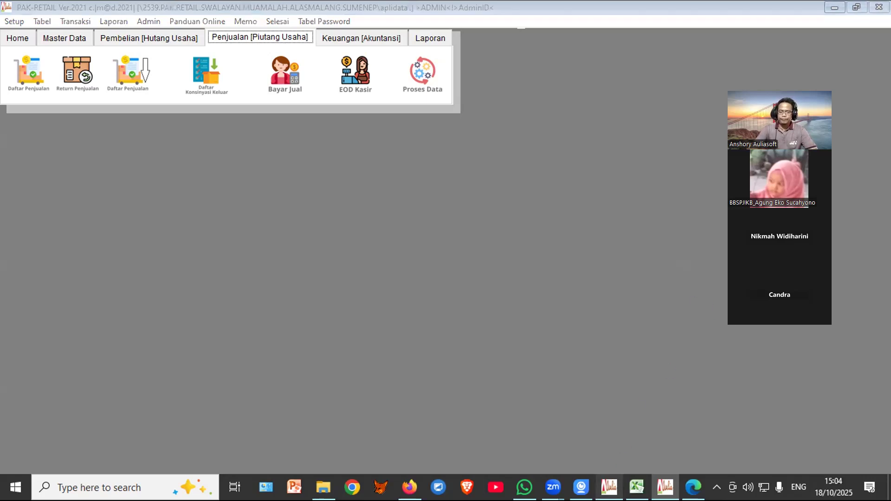